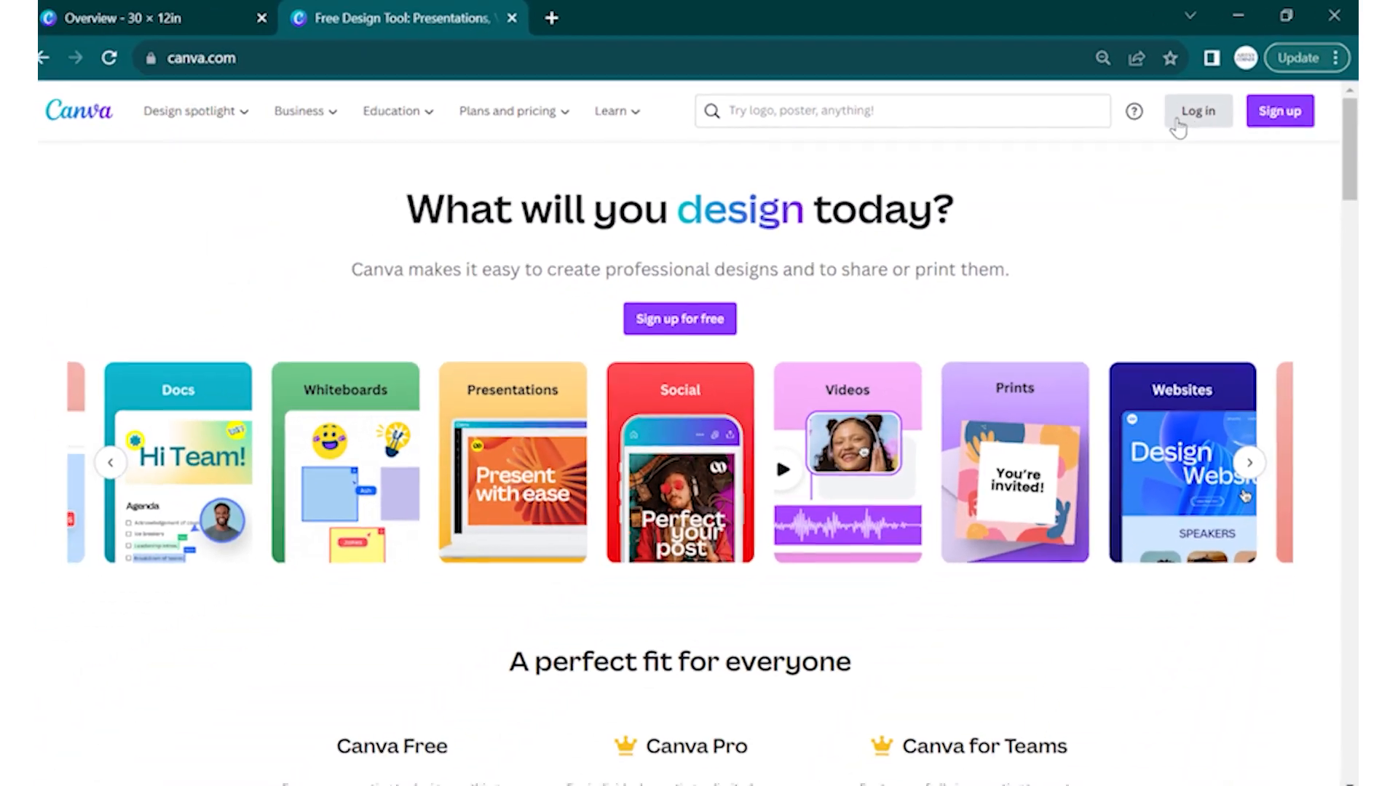
# - Log in to the Canva account by continuing with Google
pyautogui.click(1088, 187)
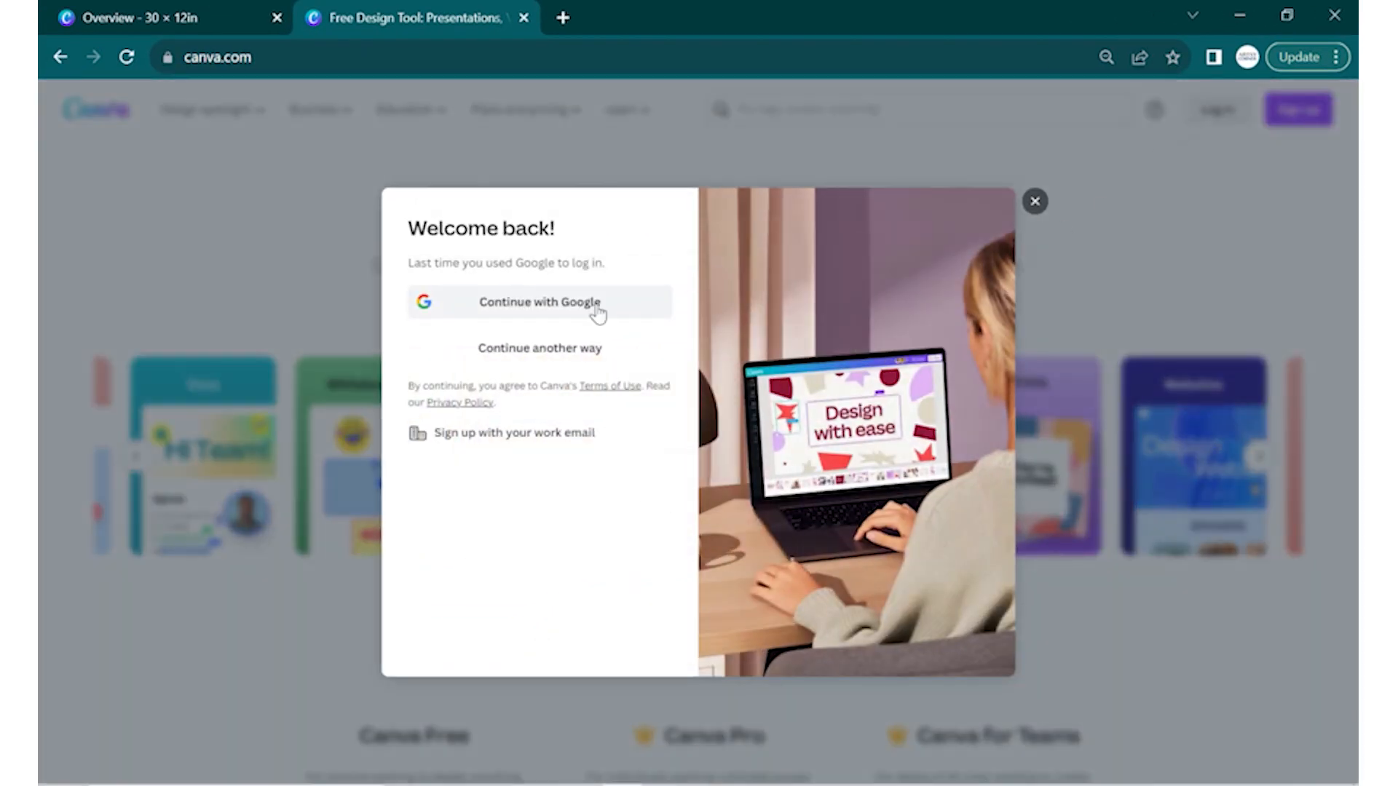
pyautogui.click(536, 303)
pyautogui.click(728, 474)
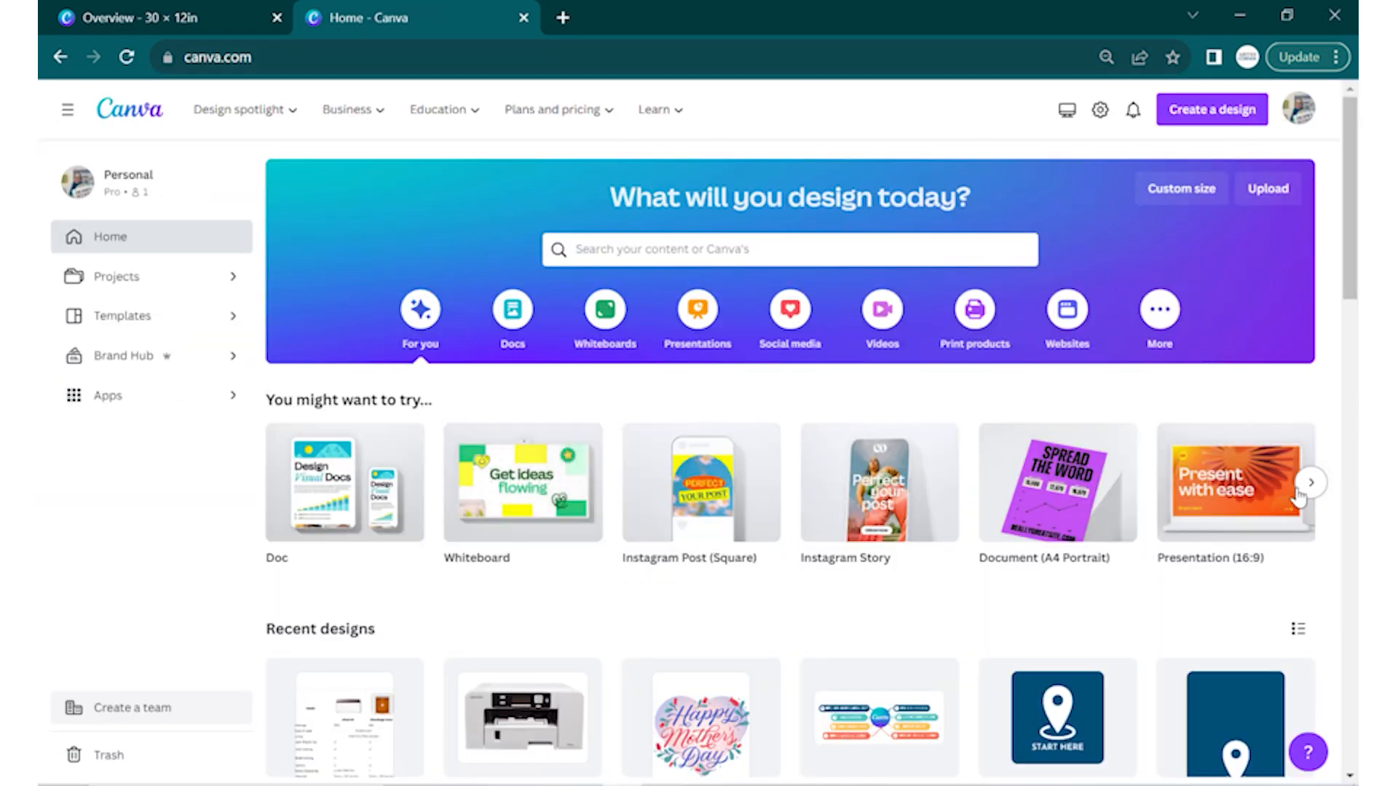
# - Start a new custom-size design and set its units to inches
pyautogui.scroll(-3, 1020, 593)
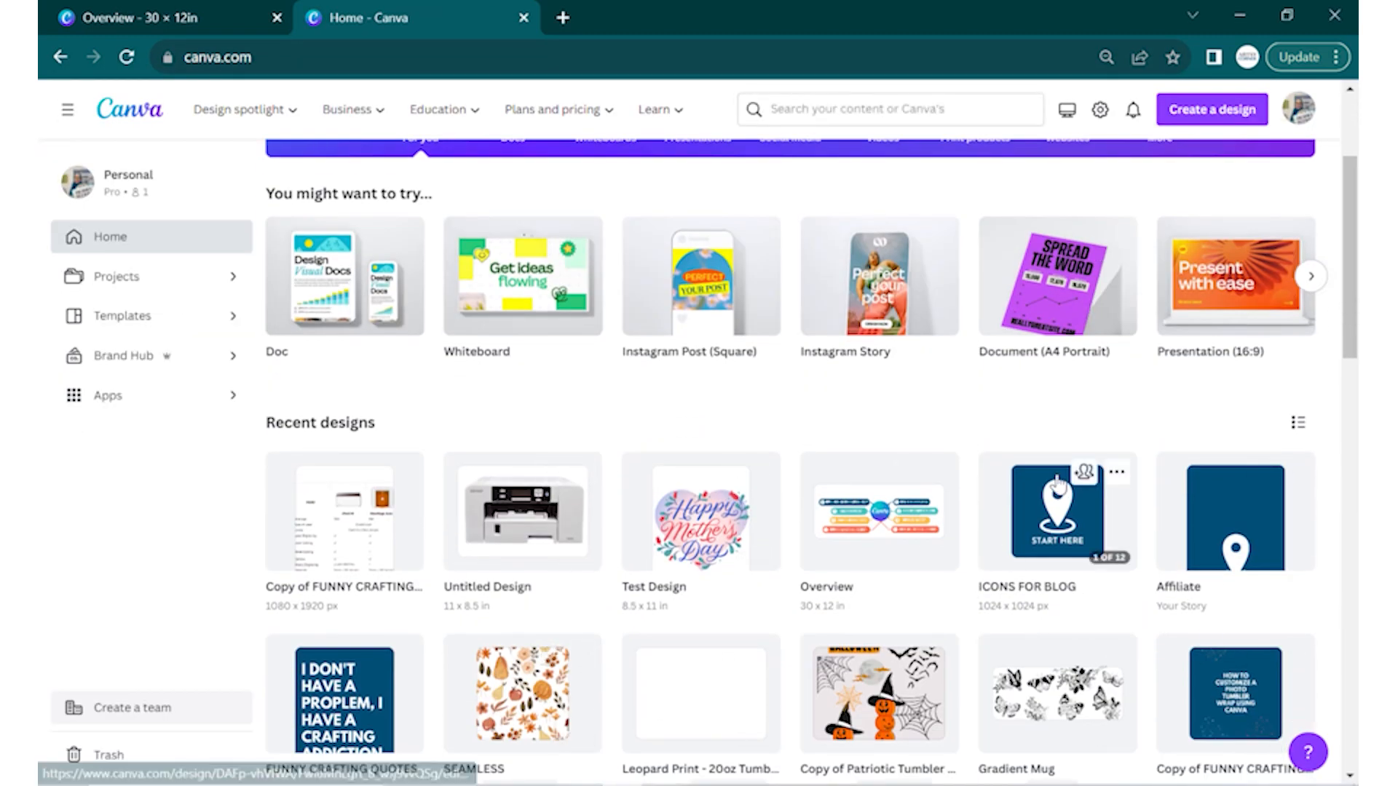
pyautogui.scroll(3, 1049, 495)
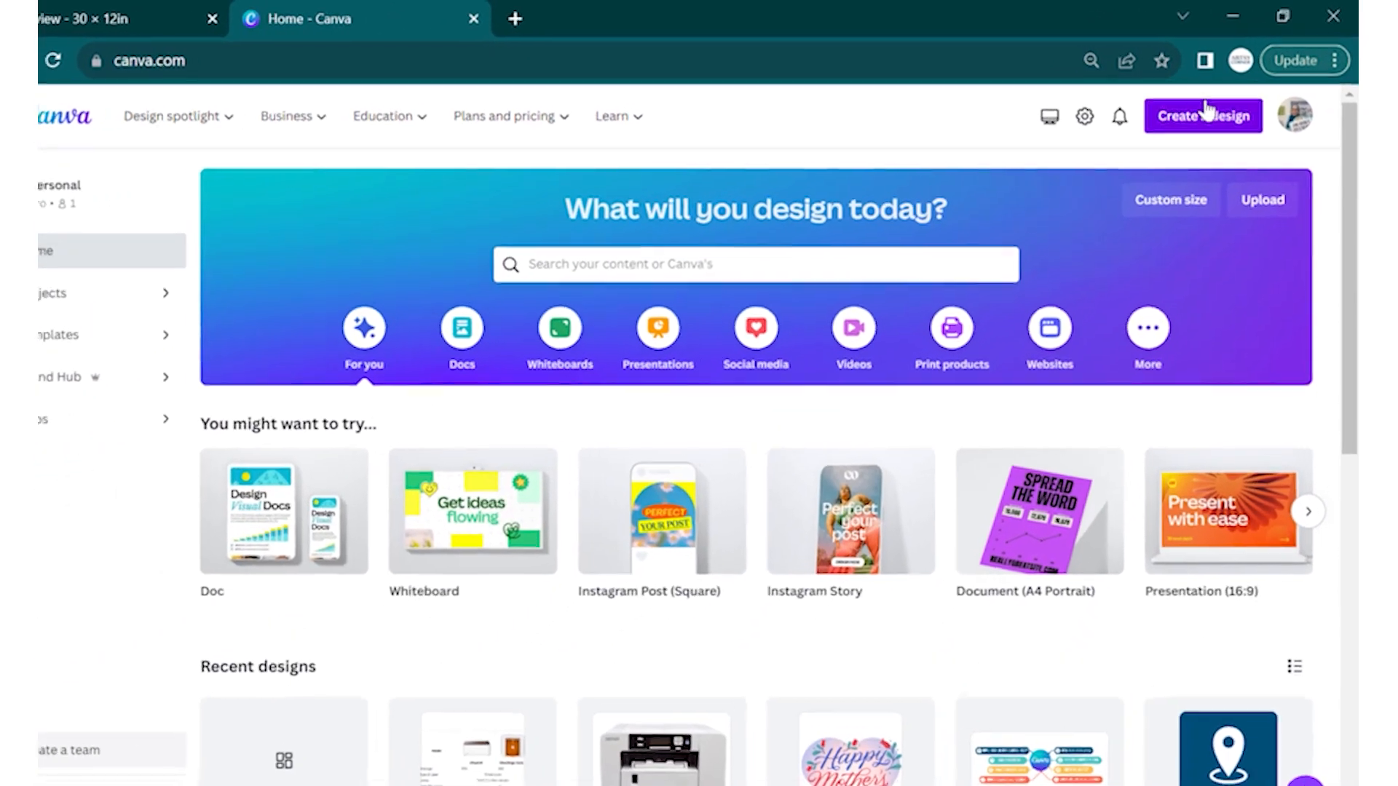
pyautogui.click(1205, 111)
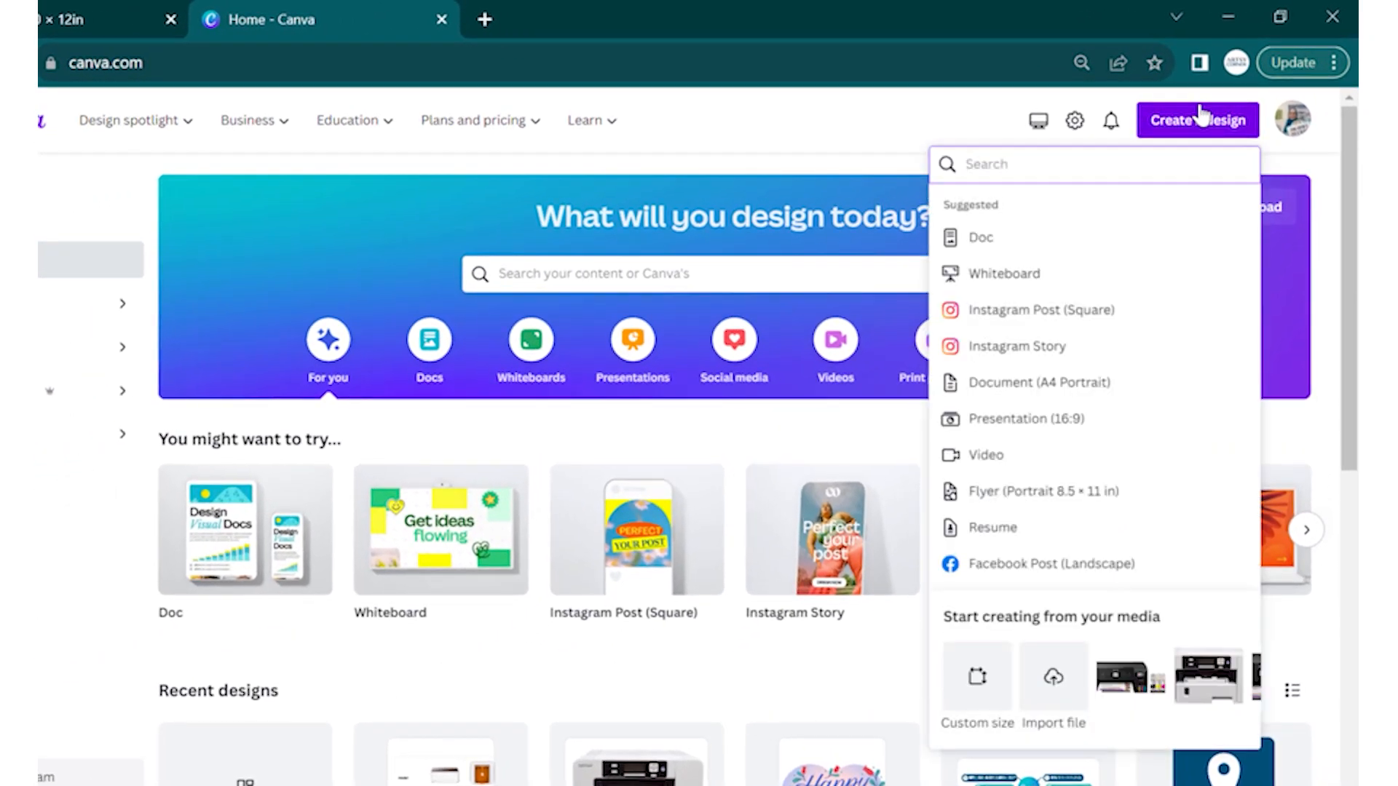
pyautogui.click(992, 688)
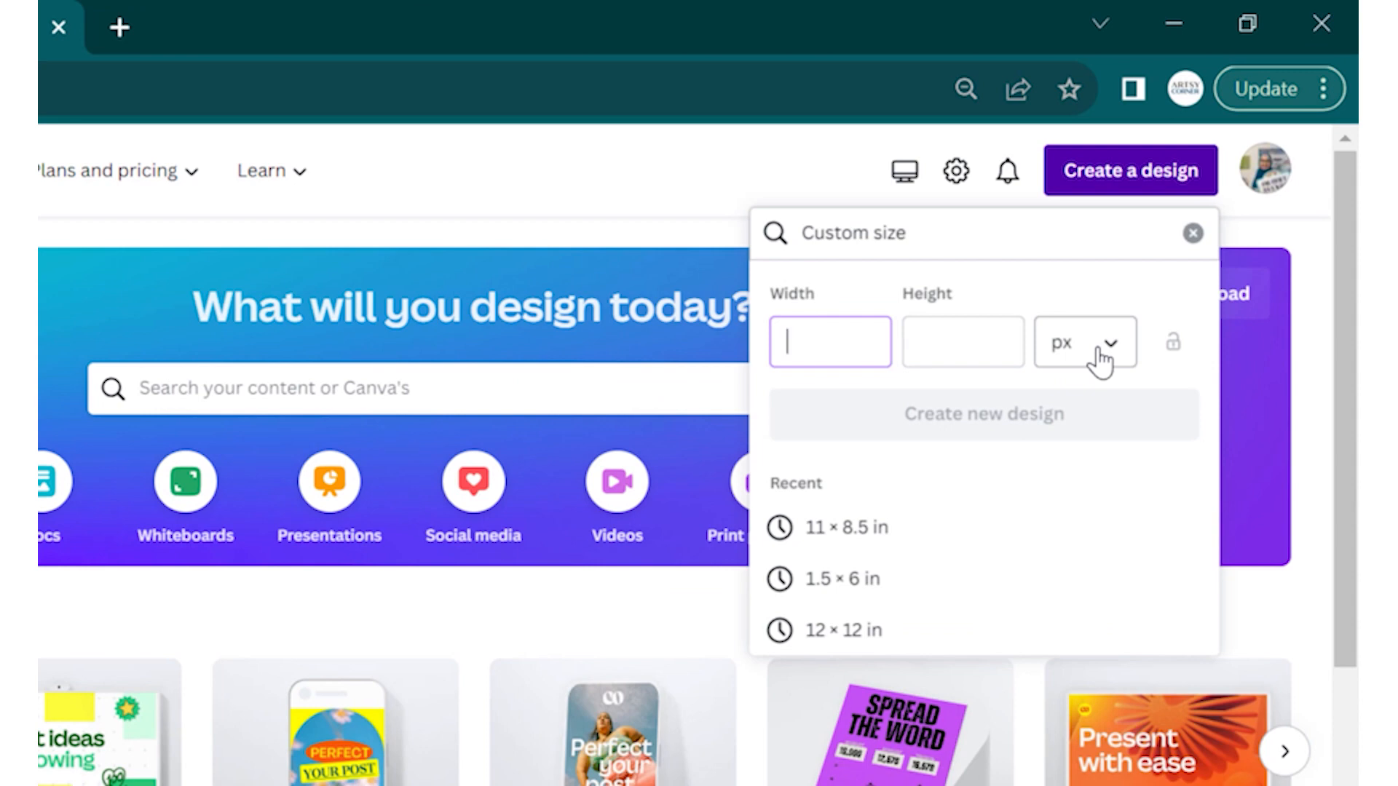
pyautogui.click(1101, 360)
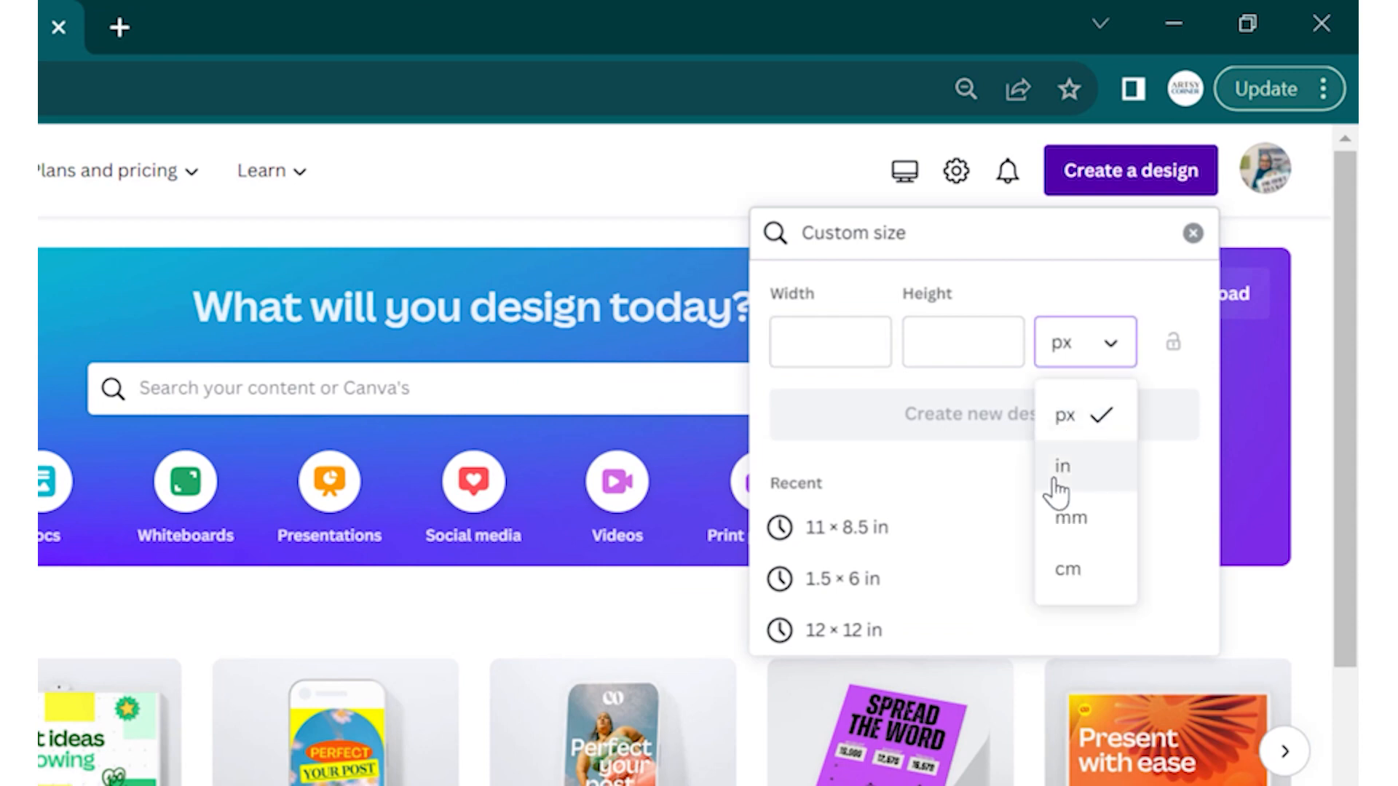
pyautogui.click(1081, 475)
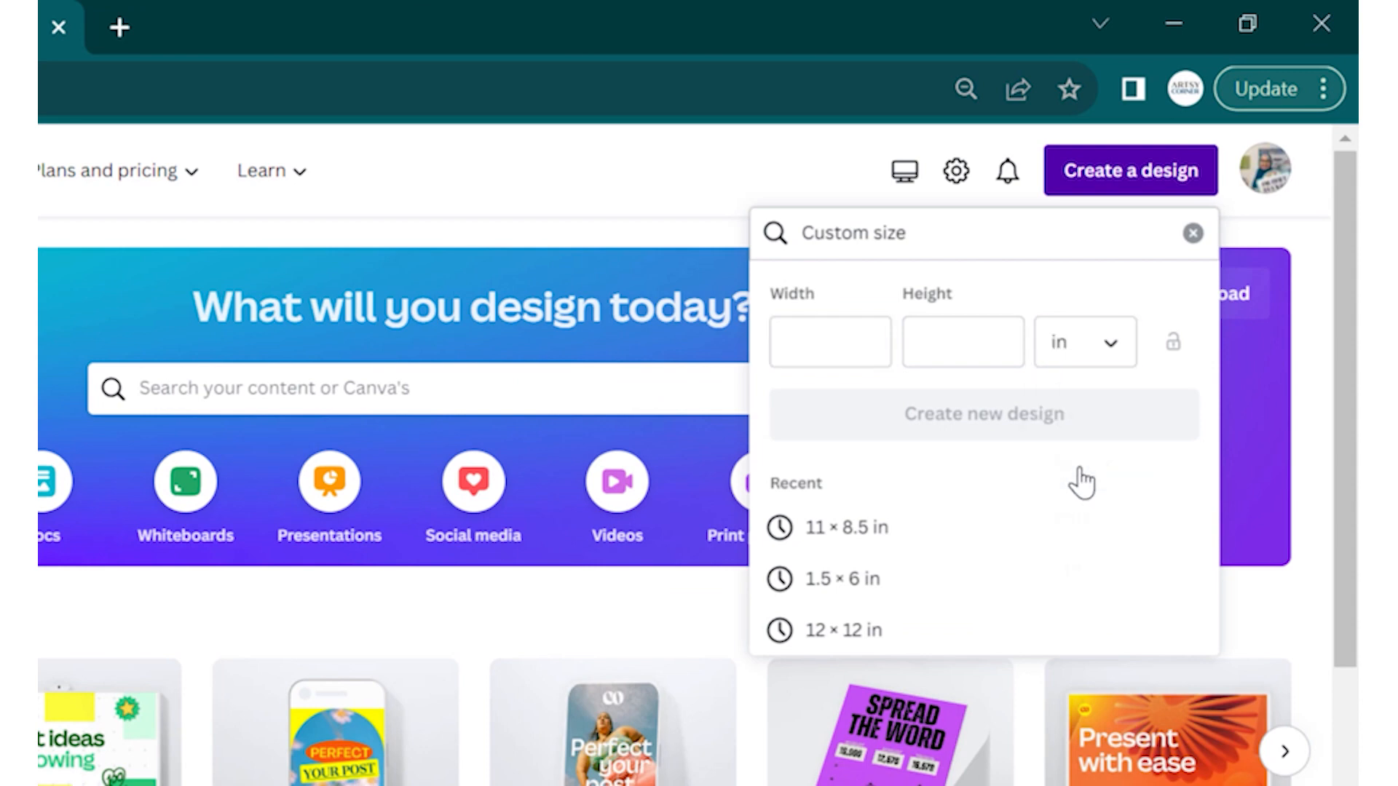
# - Set the custom size to 8.5 in wide by 11 in high and create the new design
pyautogui.click(822, 343)
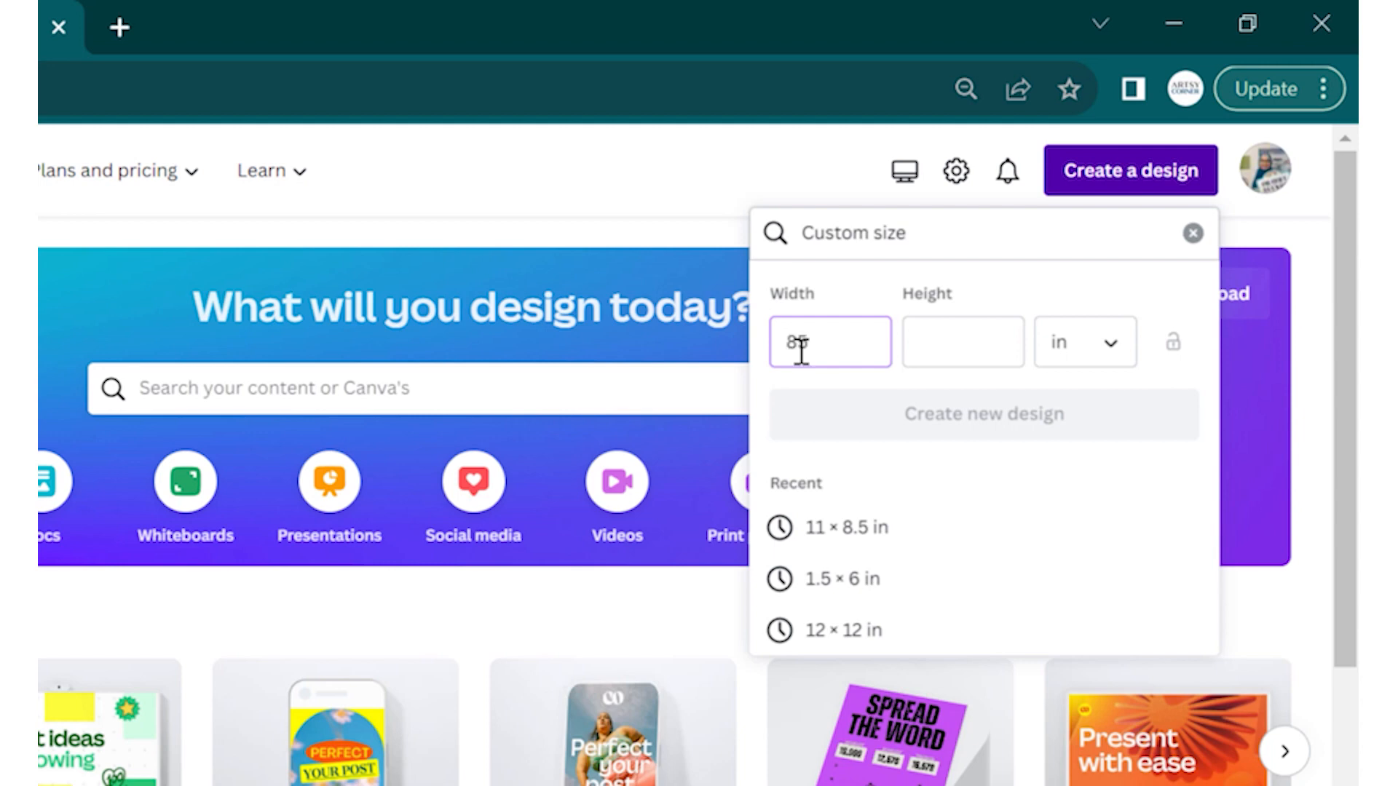
pyautogui.click(961, 338)
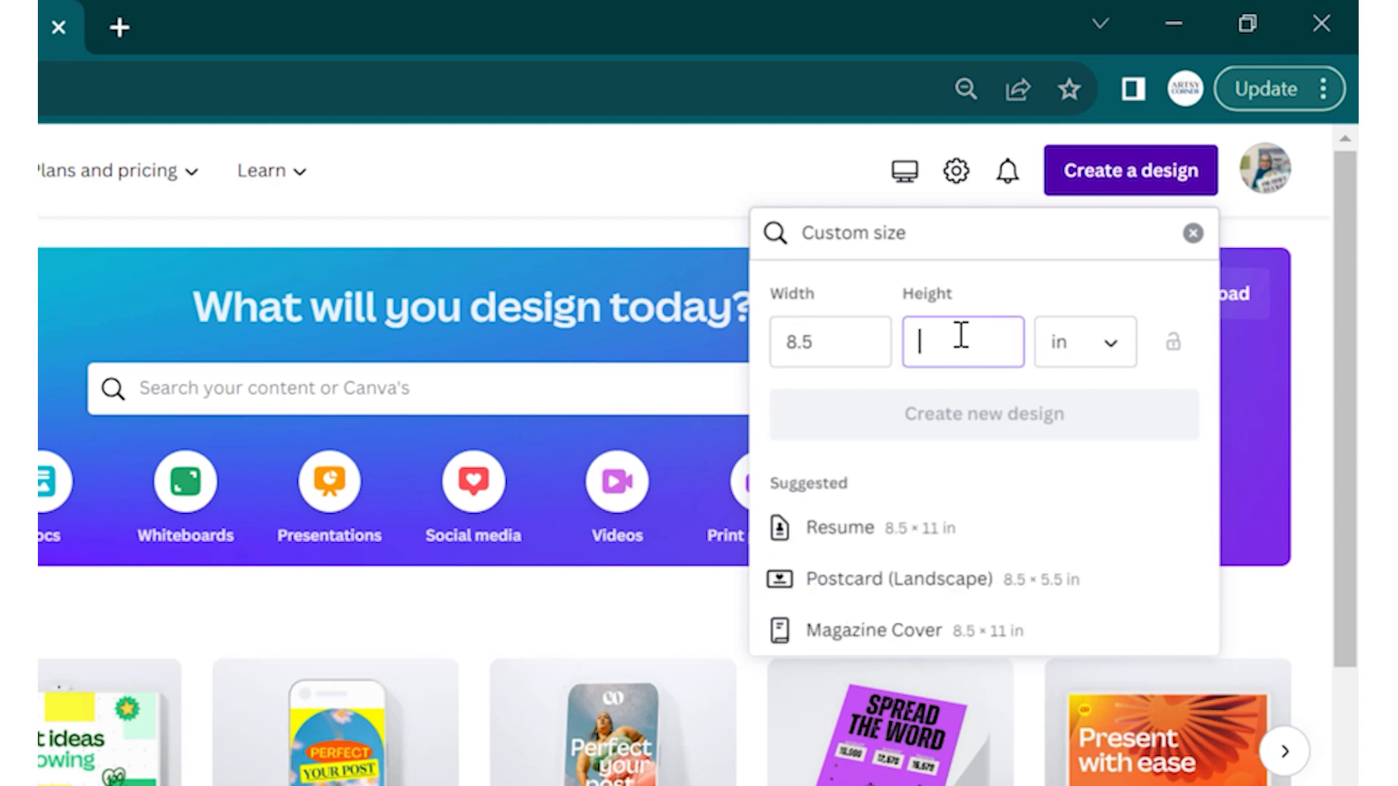
pyautogui.write('11')
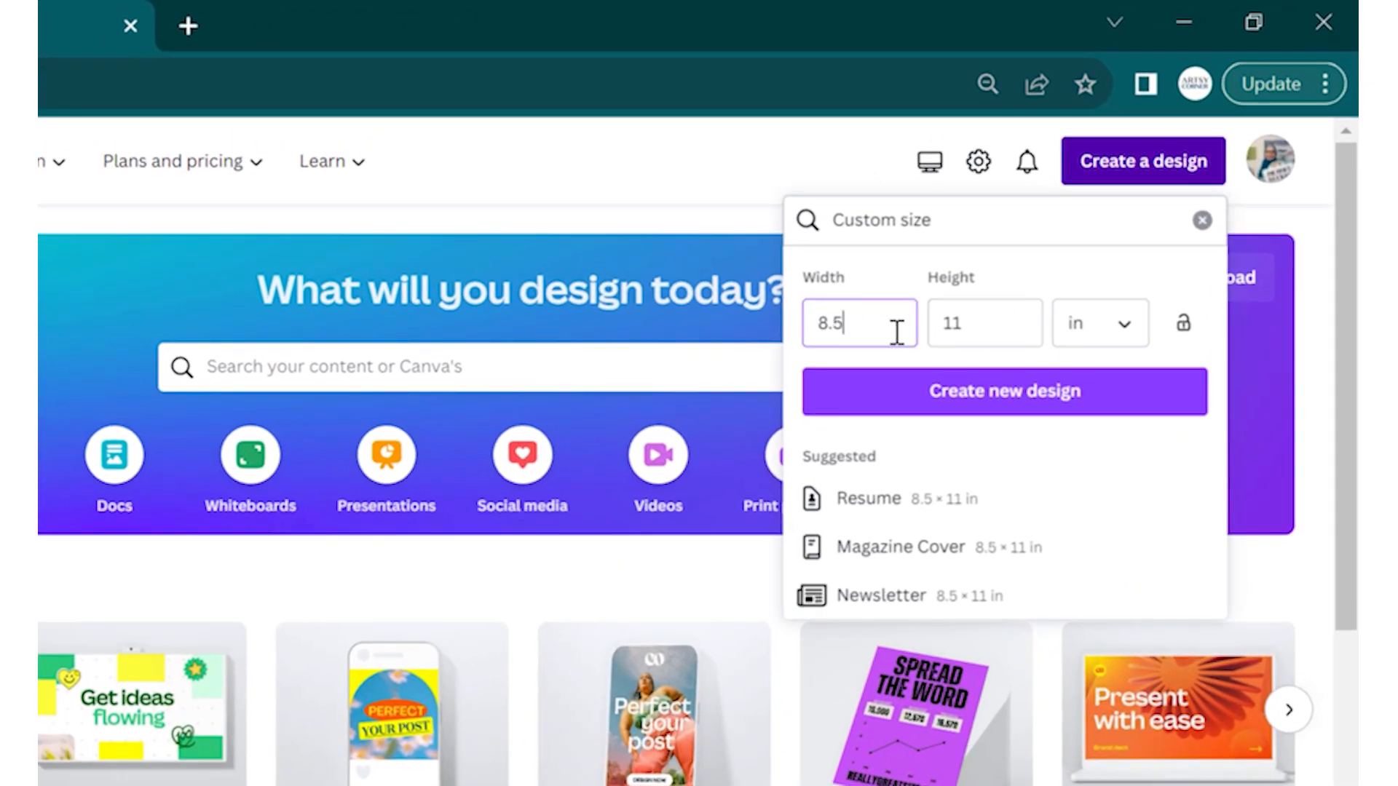
pyautogui.click(995, 406)
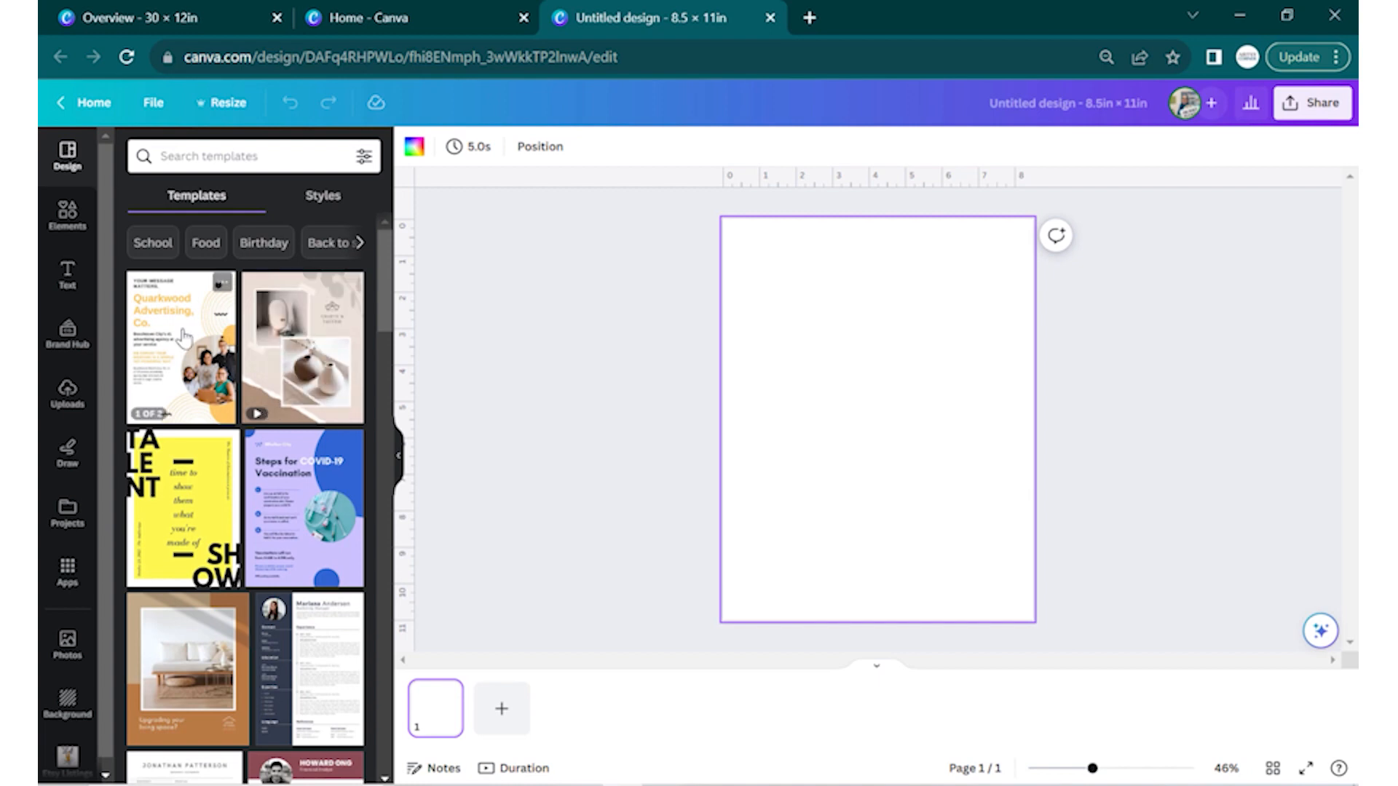
# - Browse the suggested design templates for the blank page
pyautogui.scroll(-3, 310, 717)
pyautogui.scroll(-3, 337, 479)
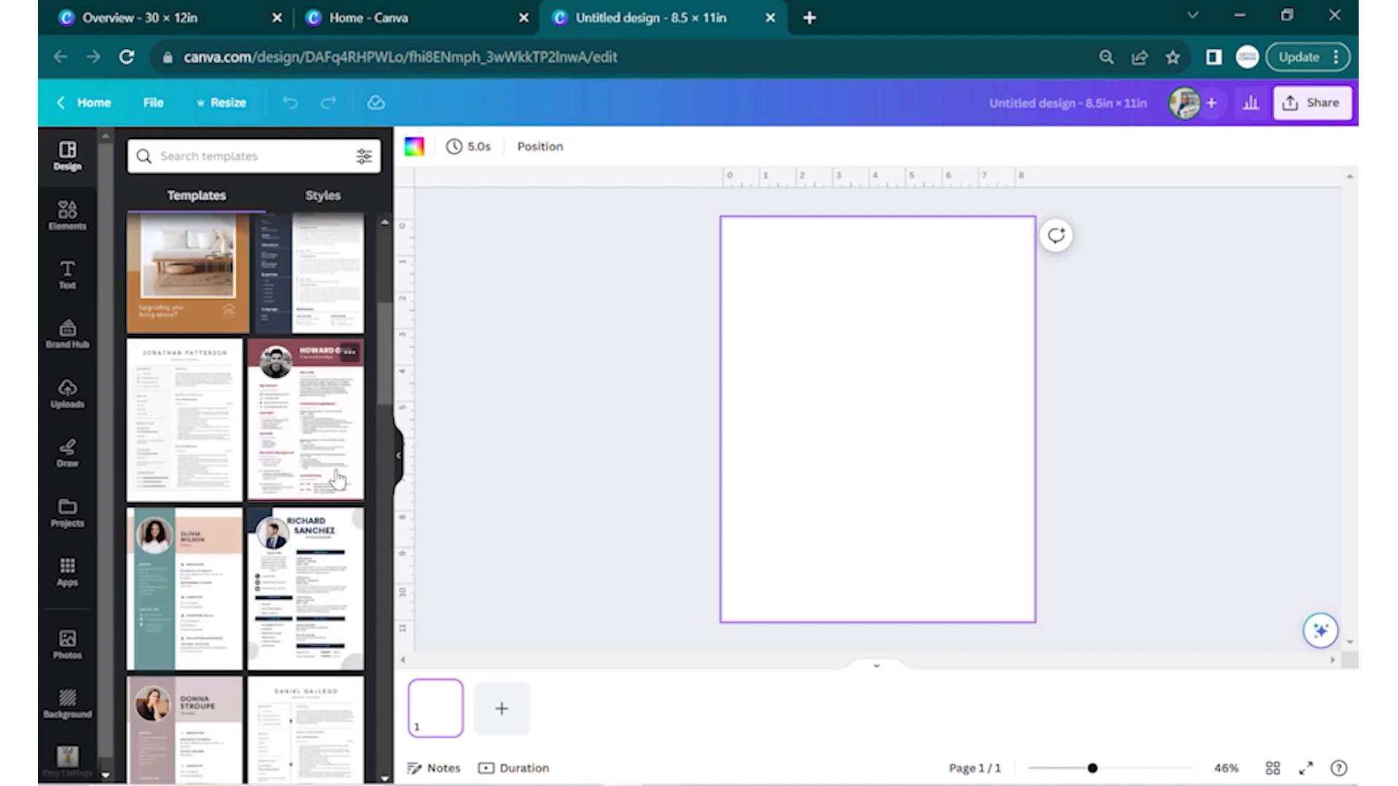
pyautogui.scroll(5, 324, 491)
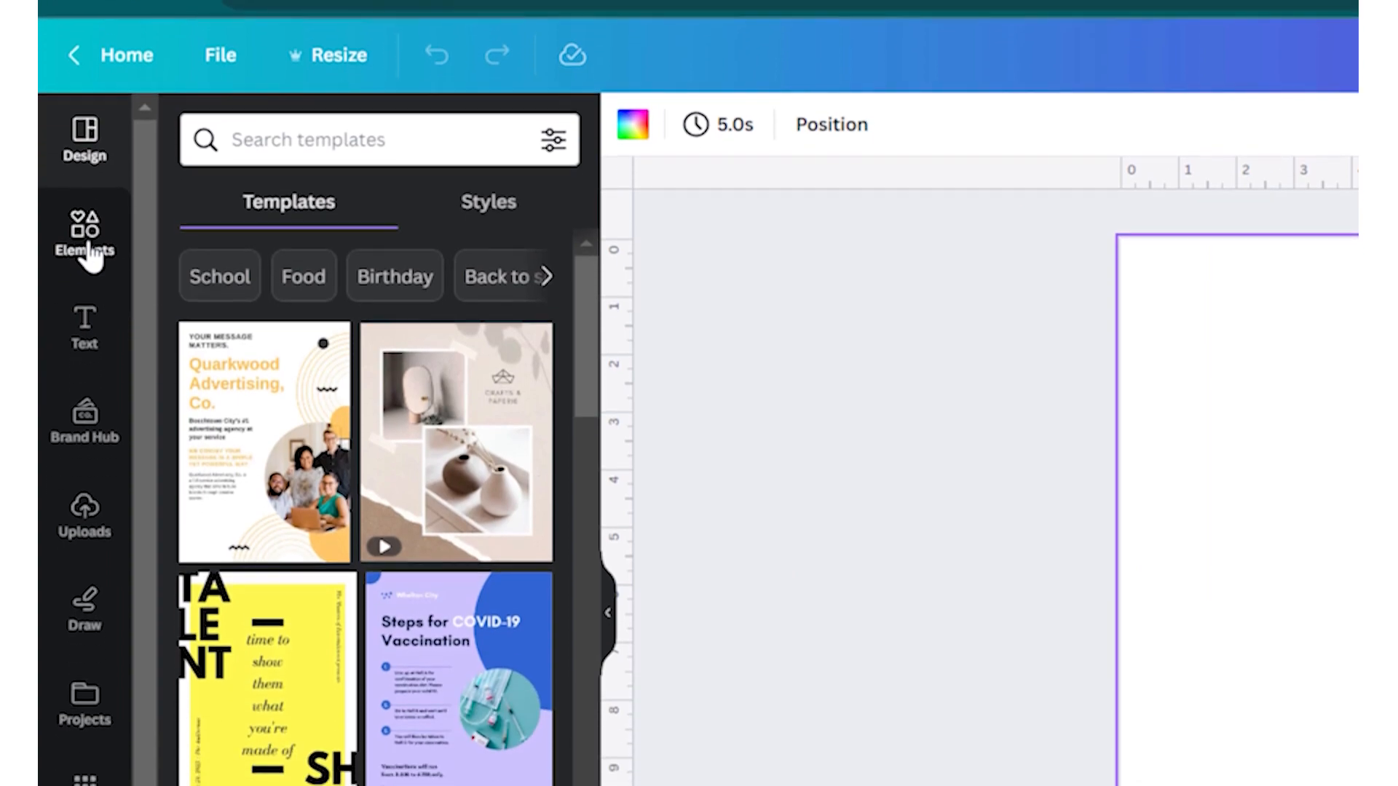
# - Search the elements library for halloween, look through the results, and clear the search
pyautogui.click(89, 255)
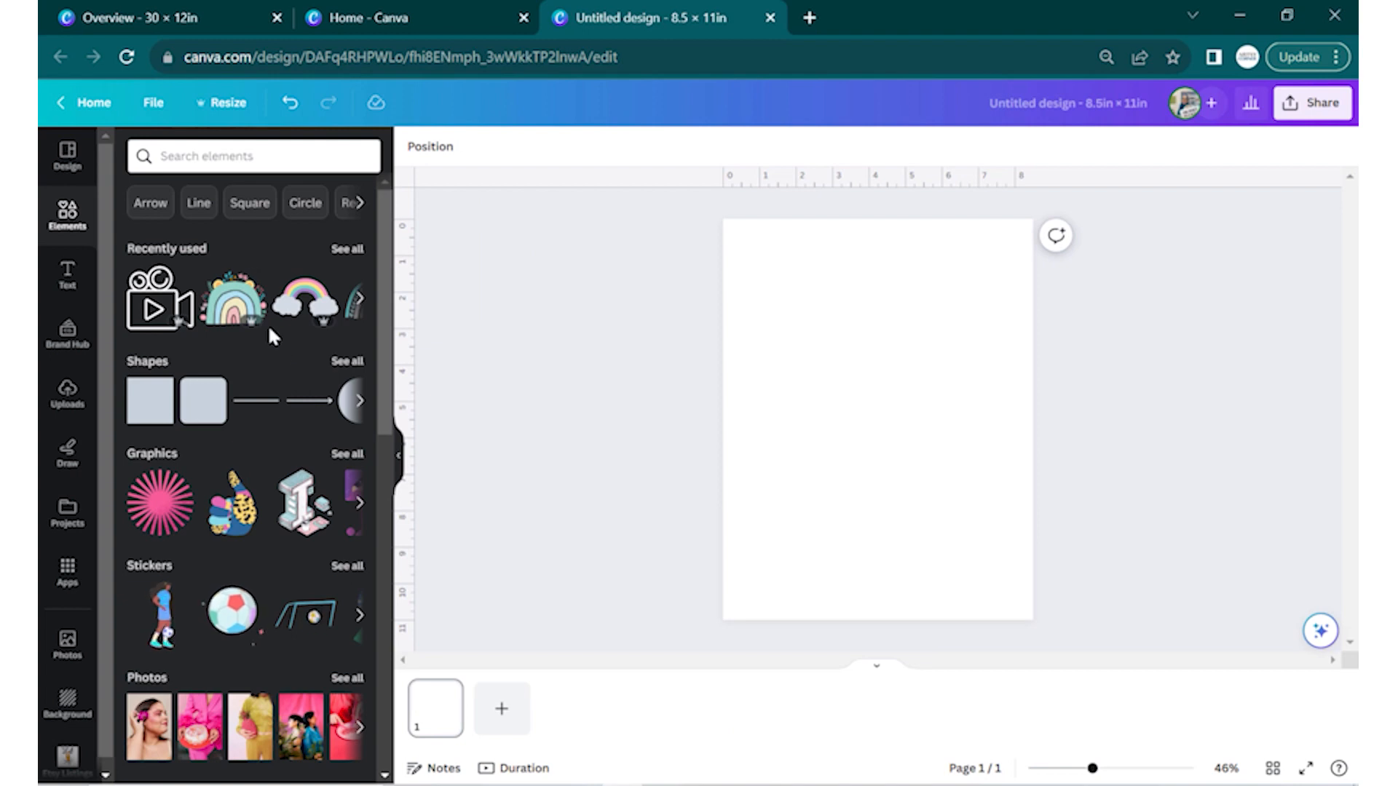
pyautogui.click(231, 161)
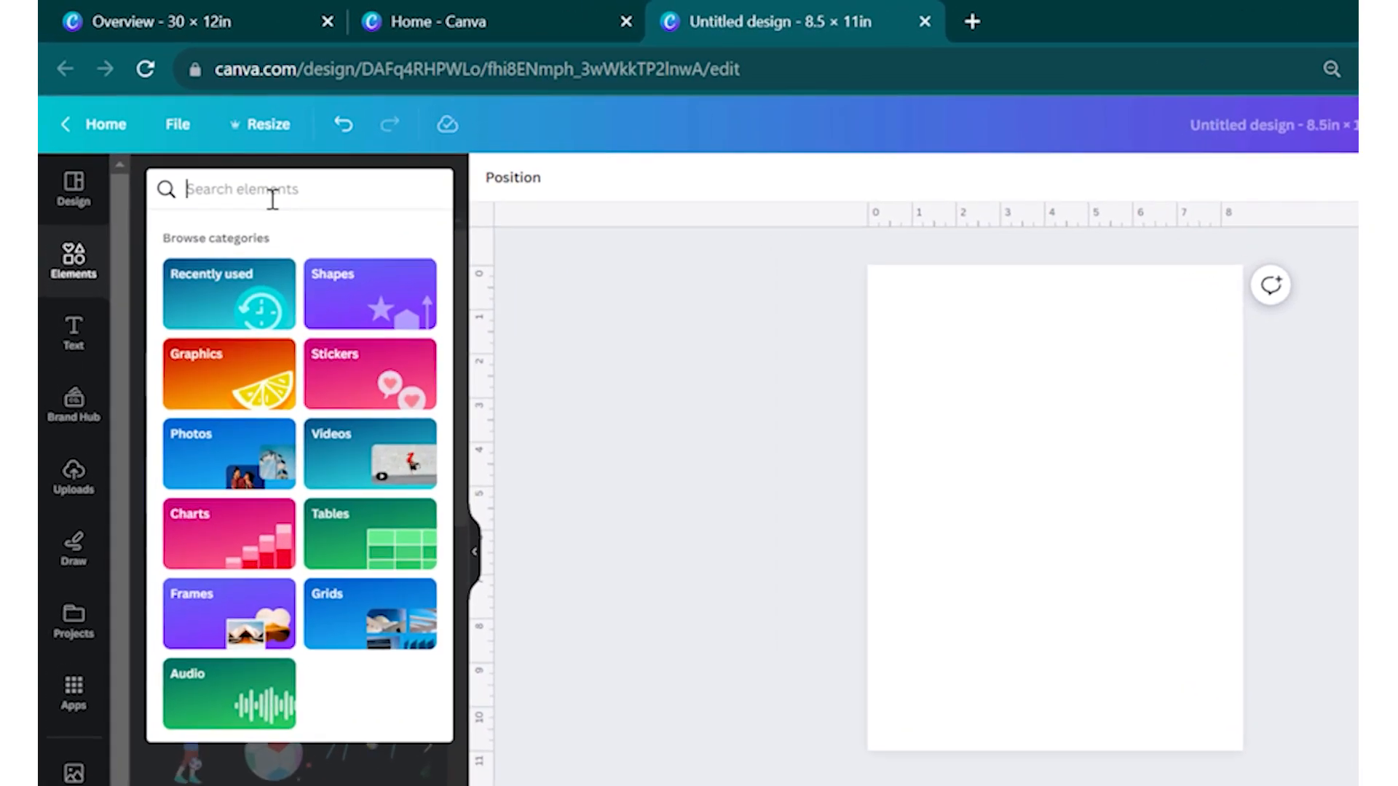
pyautogui.write('HALL')
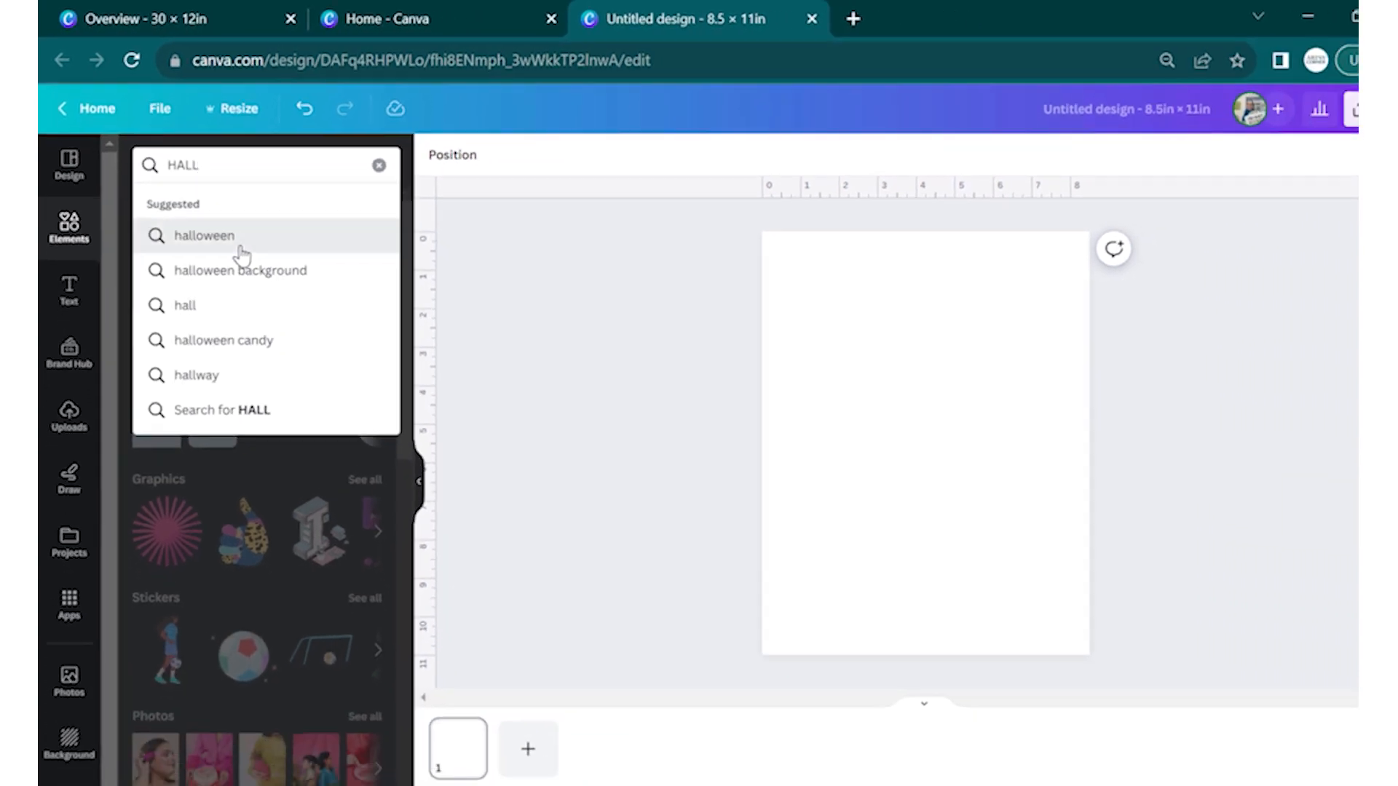
pyautogui.click(266, 281)
pyautogui.scroll(-2, 331, 340)
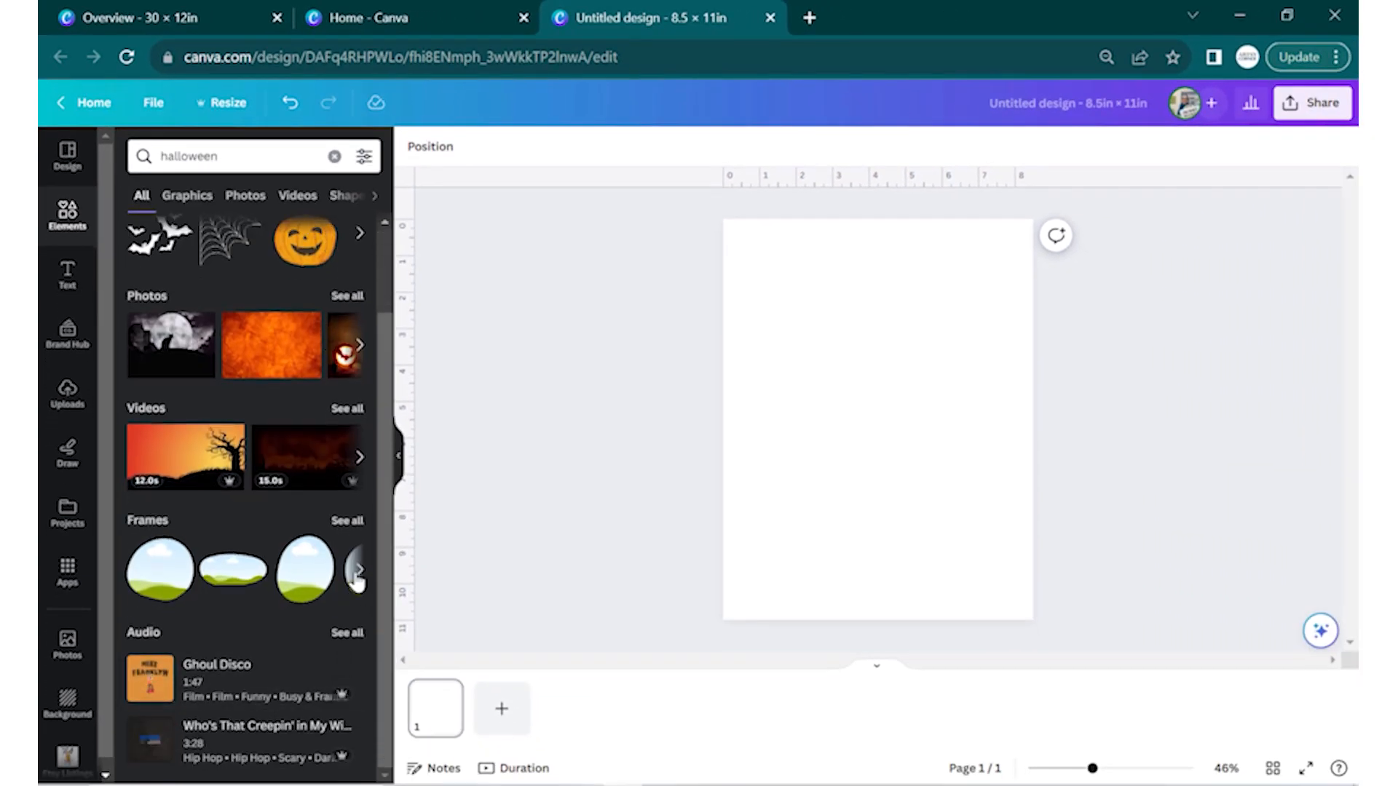
pyautogui.scroll(2, 342, 459)
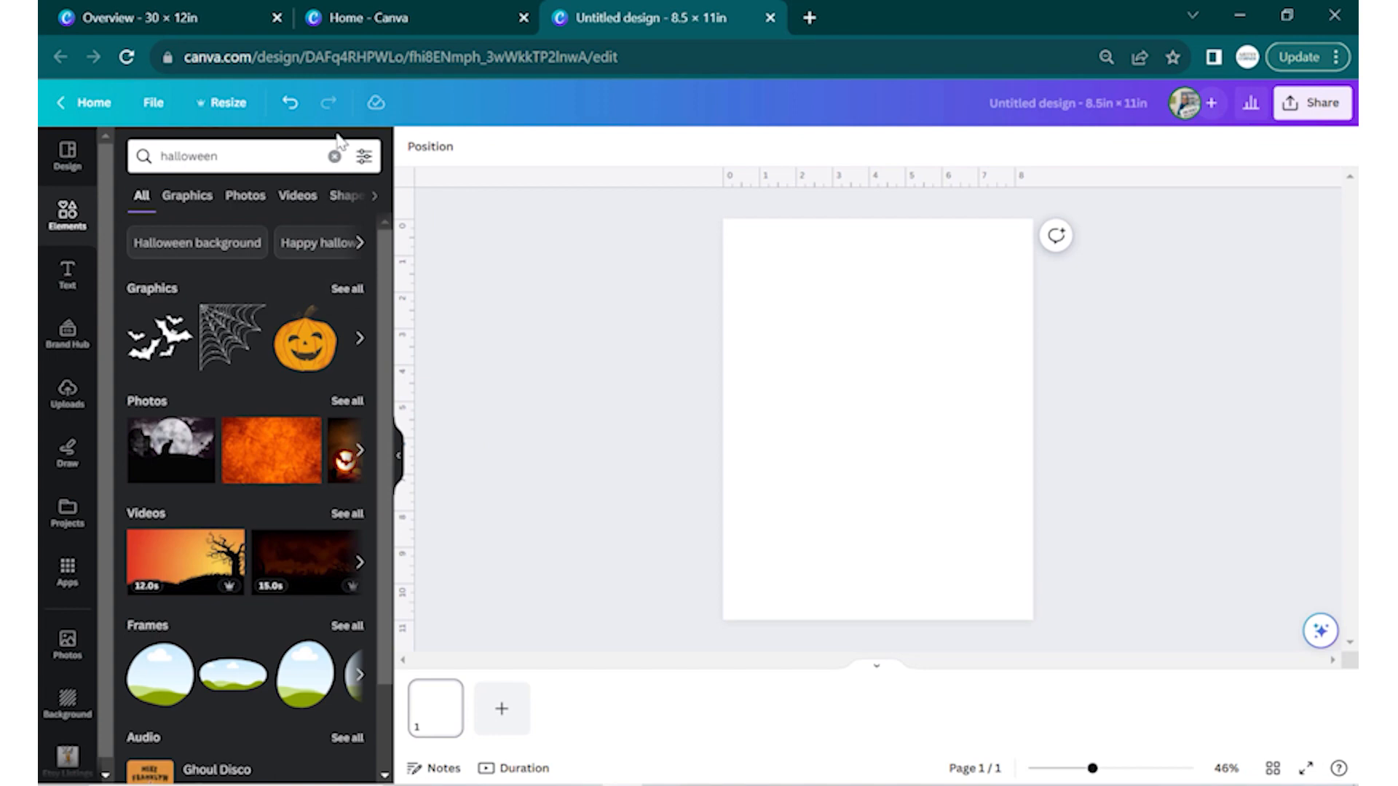
pyautogui.click(335, 156)
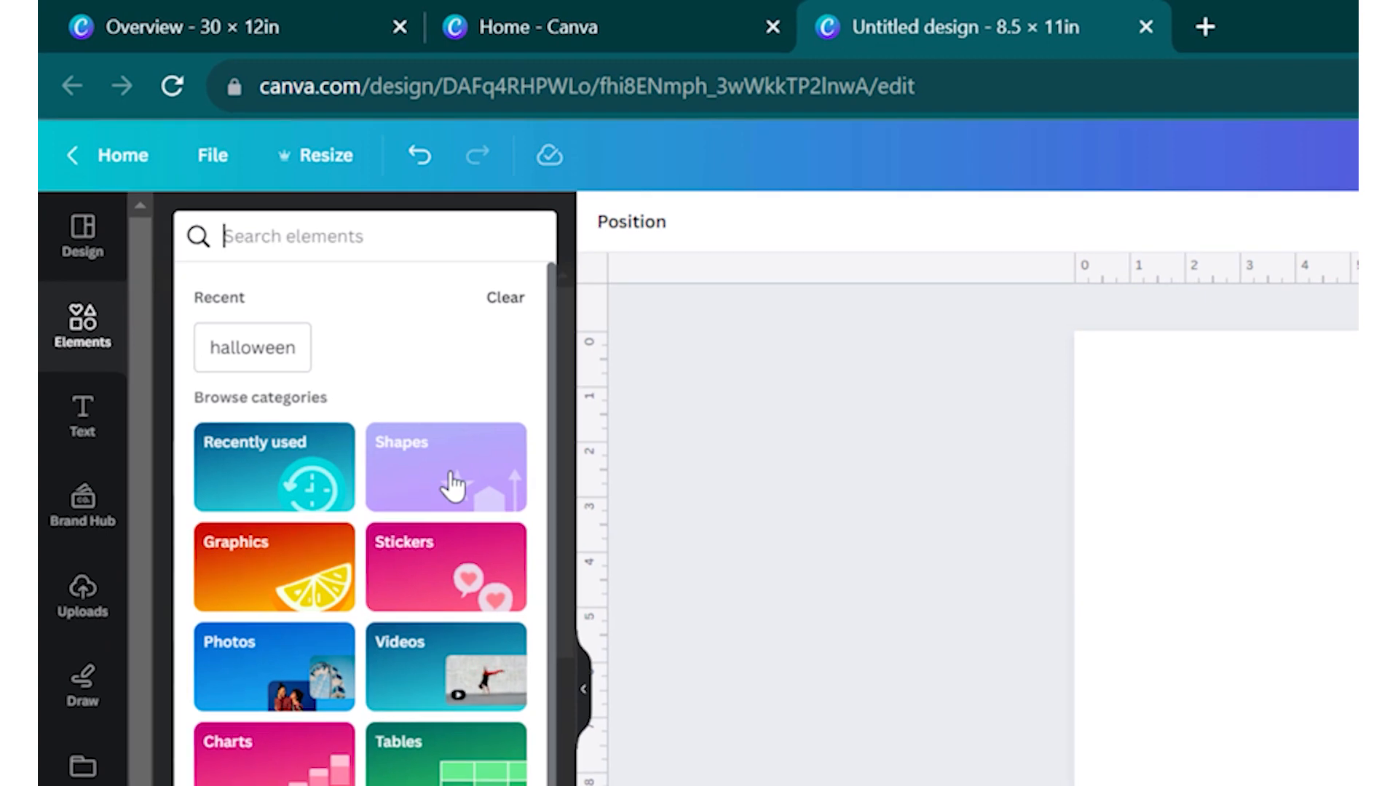
# - Look through the Shapes and Graphics categories of the elements library and return to the element overview
pyautogui.click(452, 485)
pyautogui.scroll(-5, 397, 619)
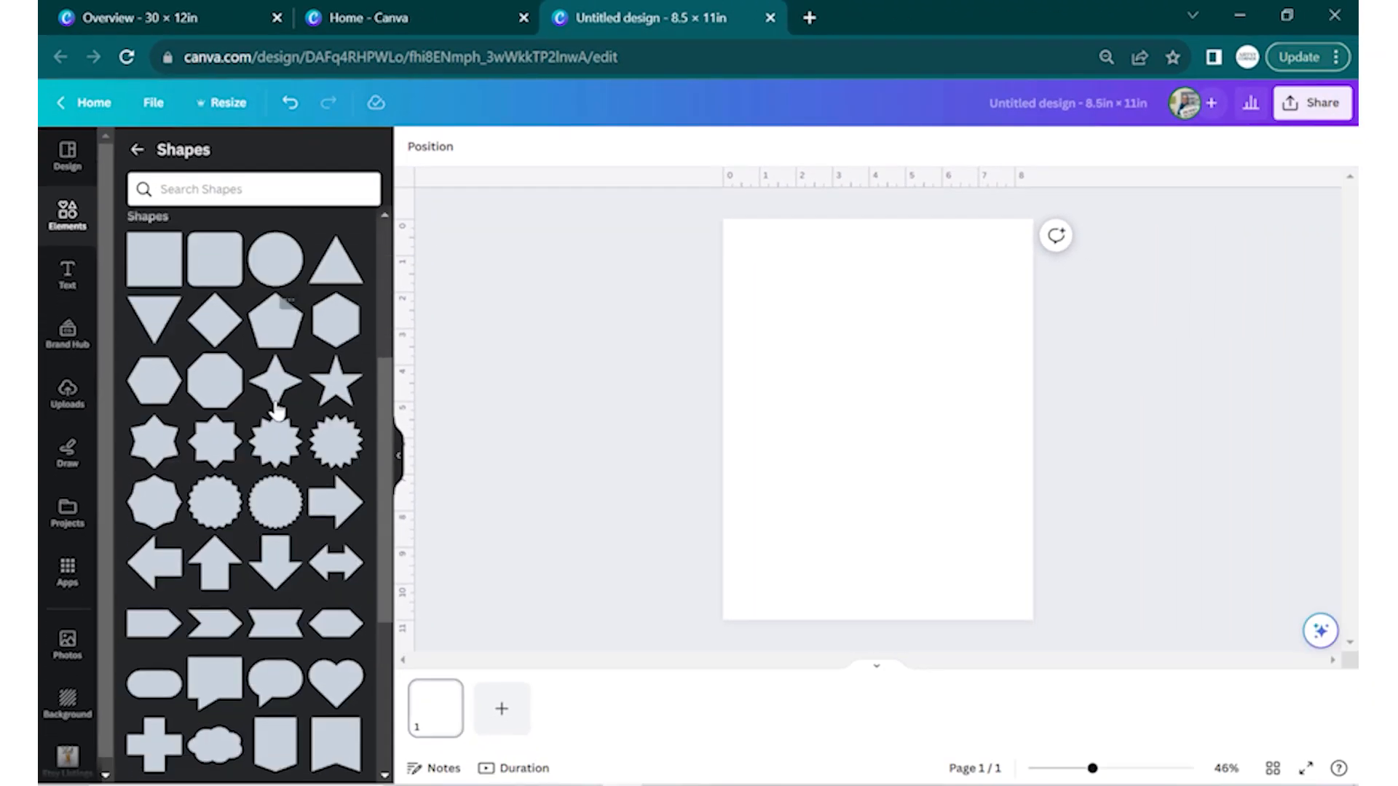
pyautogui.click(137, 151)
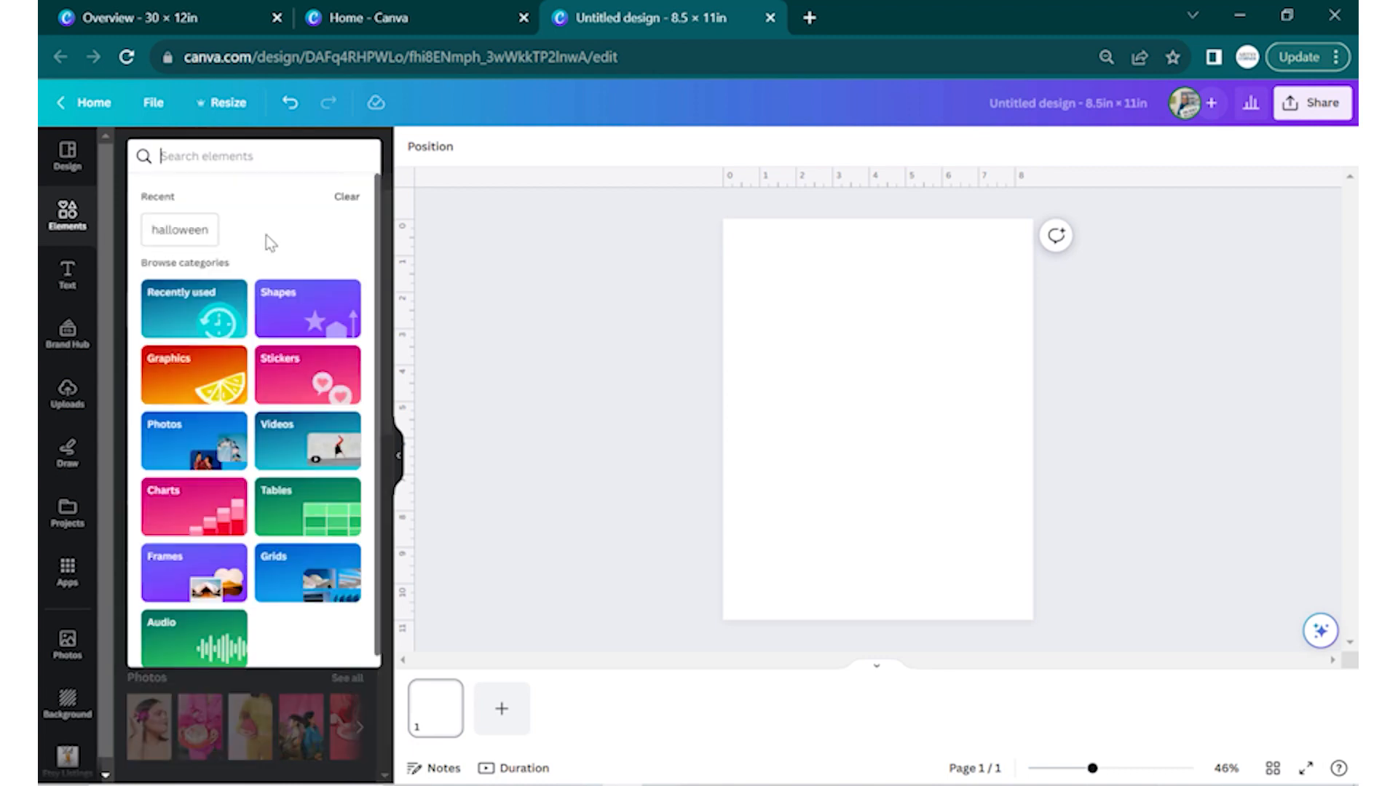
pyautogui.click(193, 379)
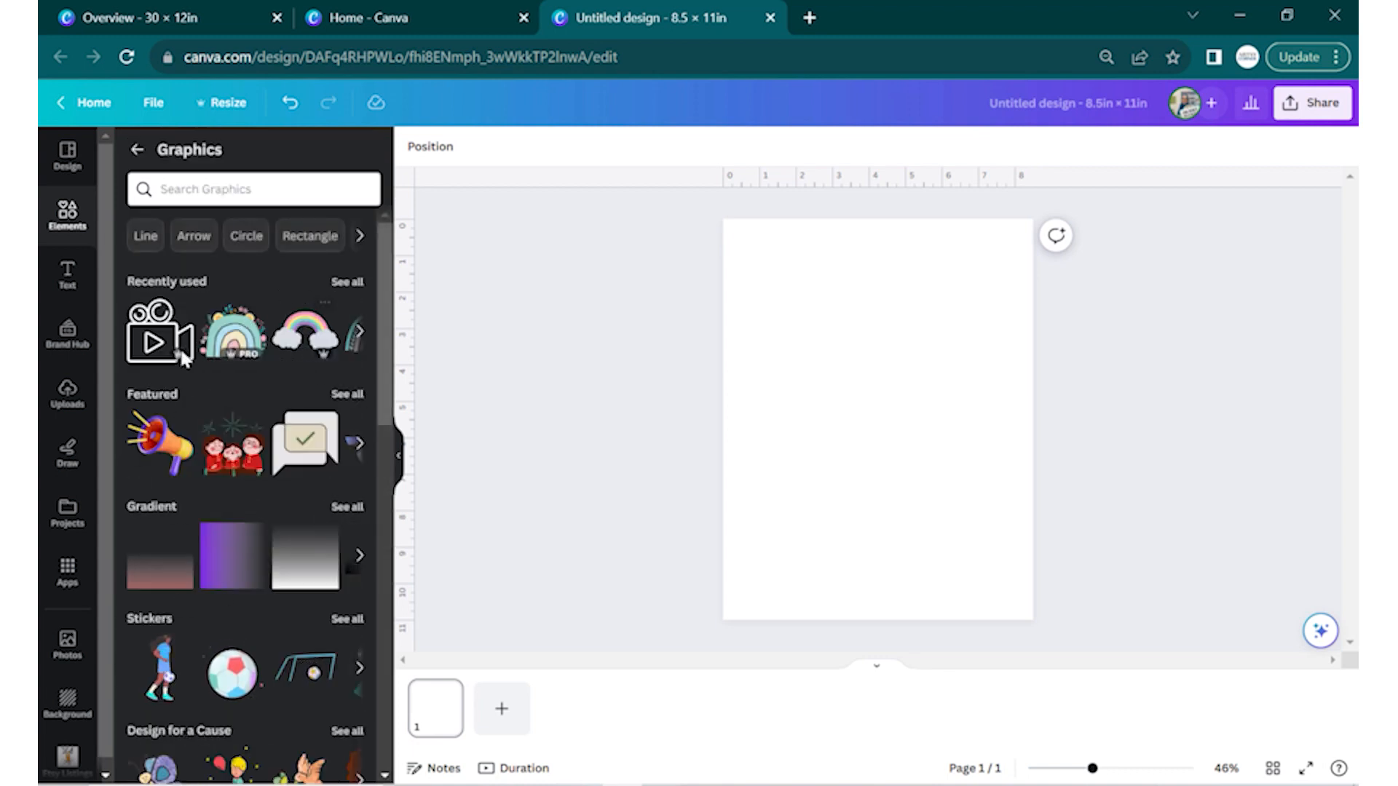
pyautogui.click(136, 149)
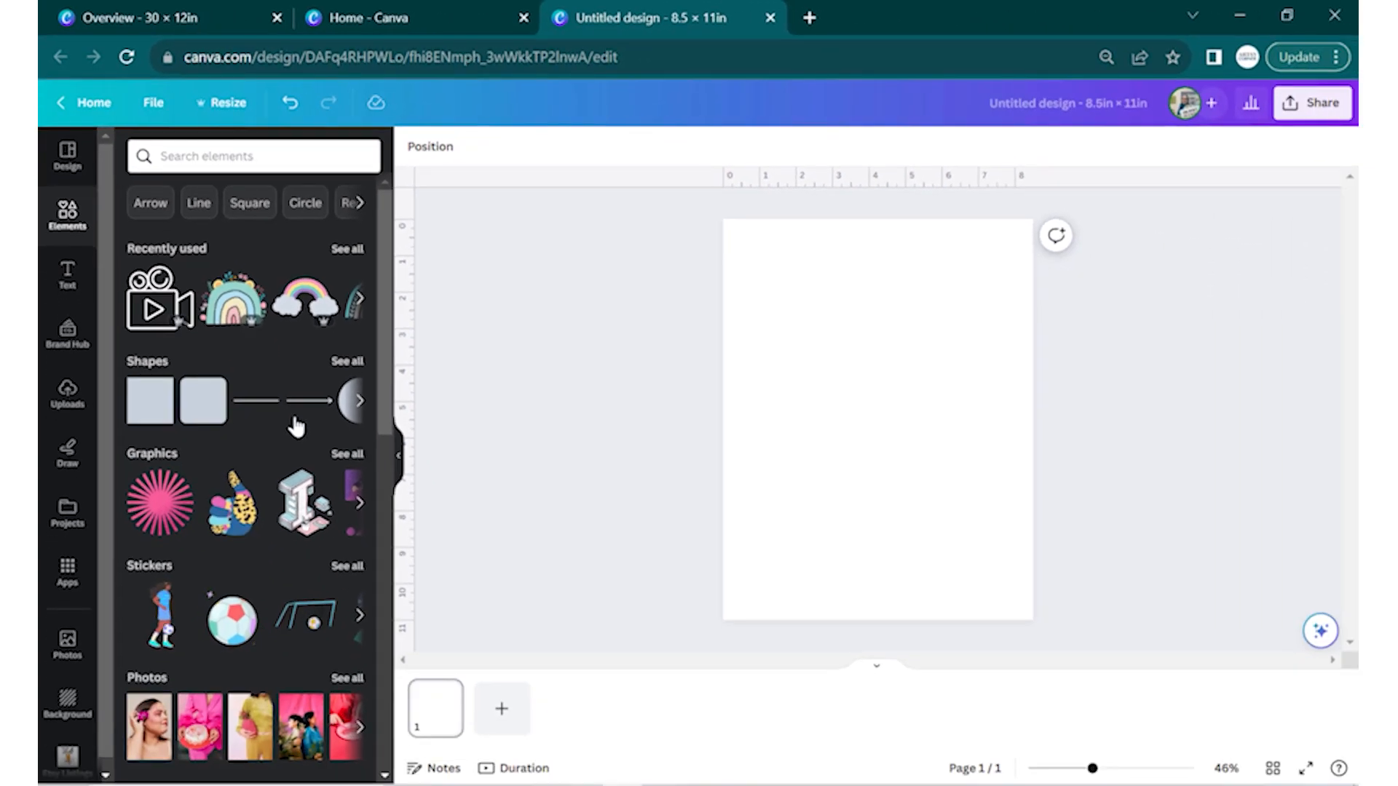
# - View all recently used elements and the results of the suggested Circle search, and clear that search
pyautogui.click(348, 250)
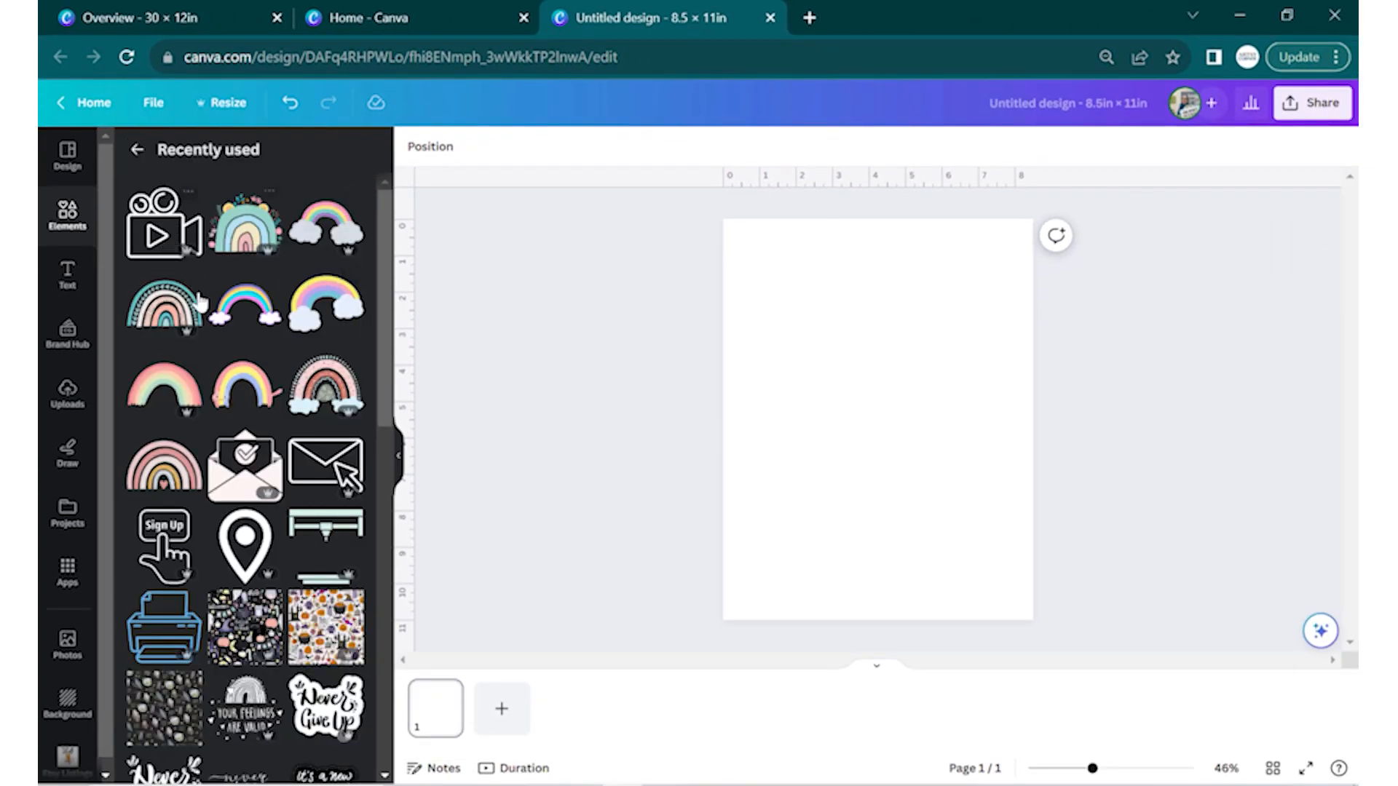
pyautogui.click(134, 150)
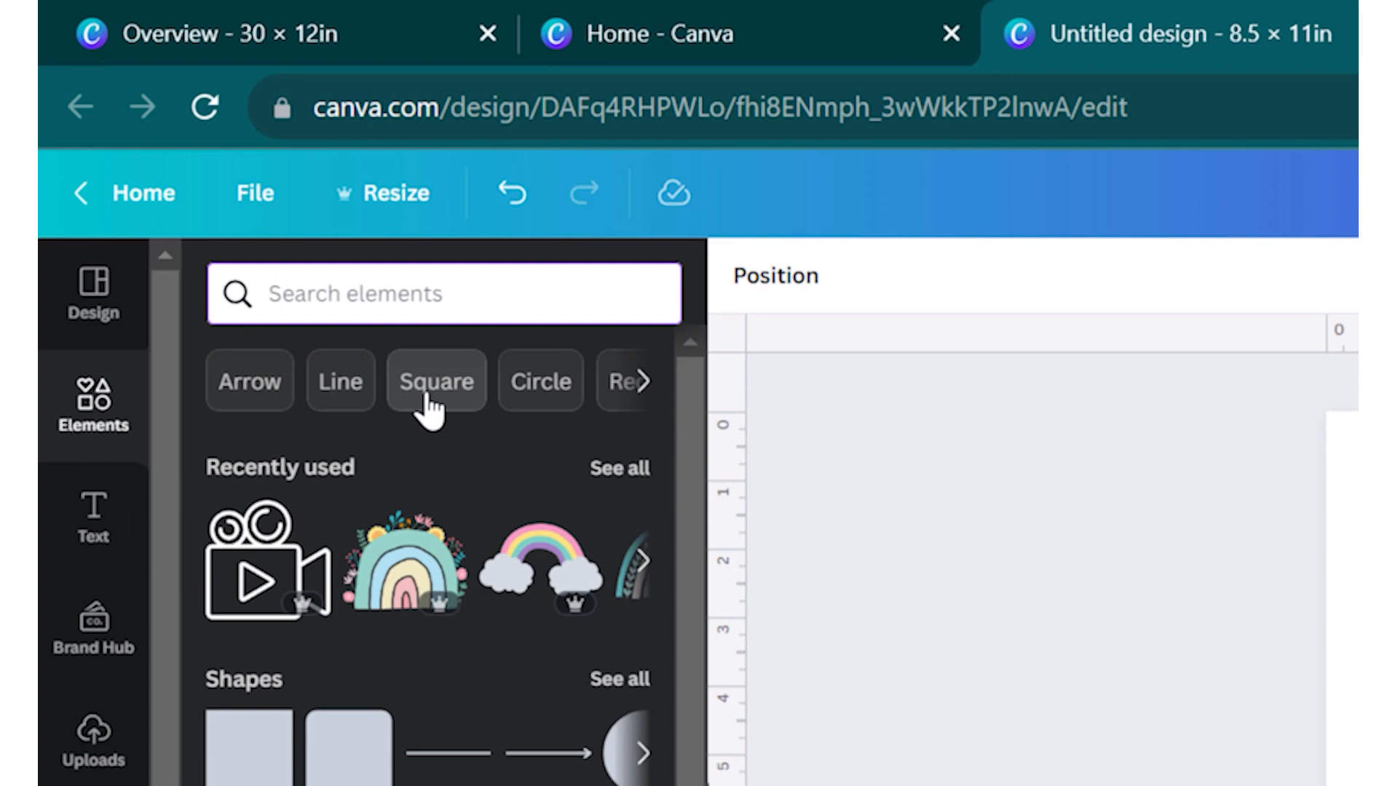
pyautogui.click(537, 383)
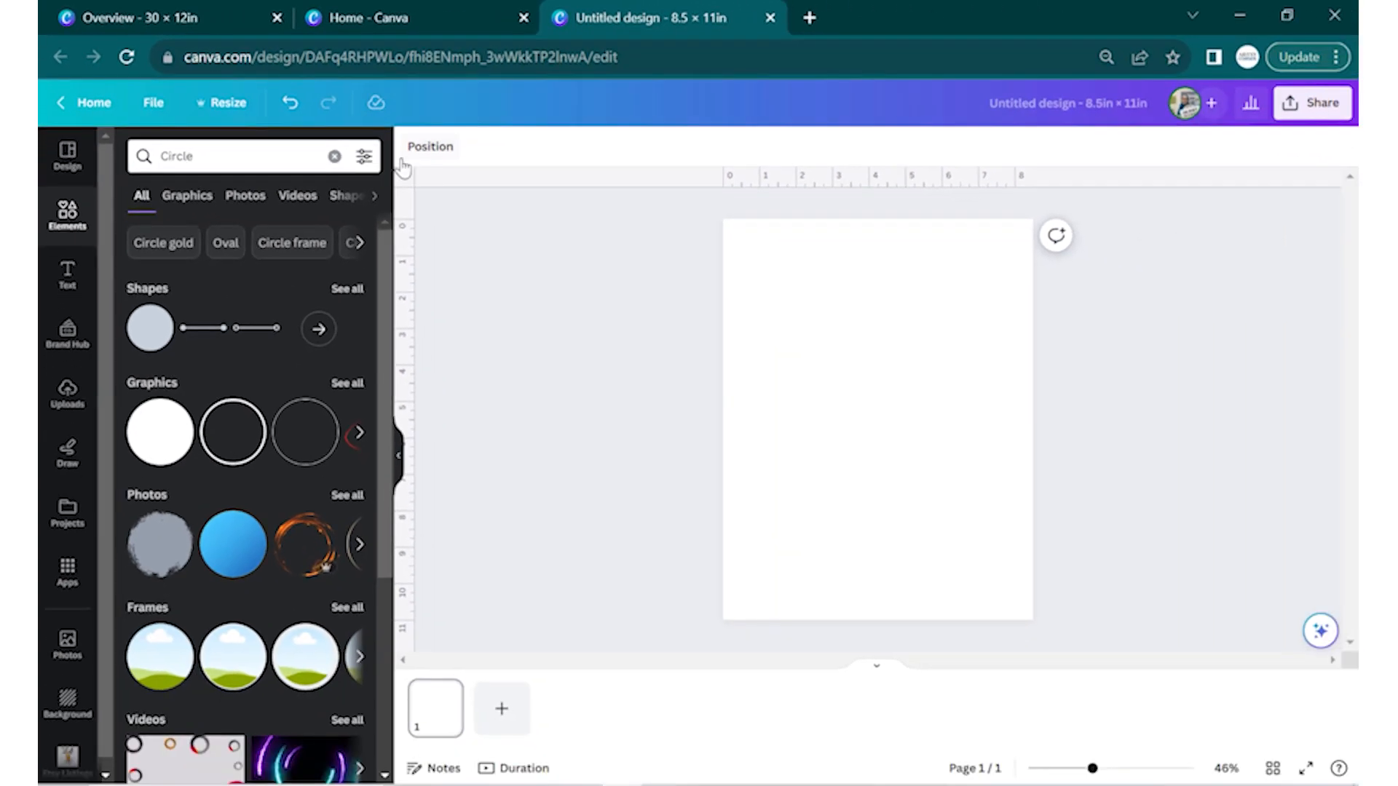
pyautogui.click(334, 155)
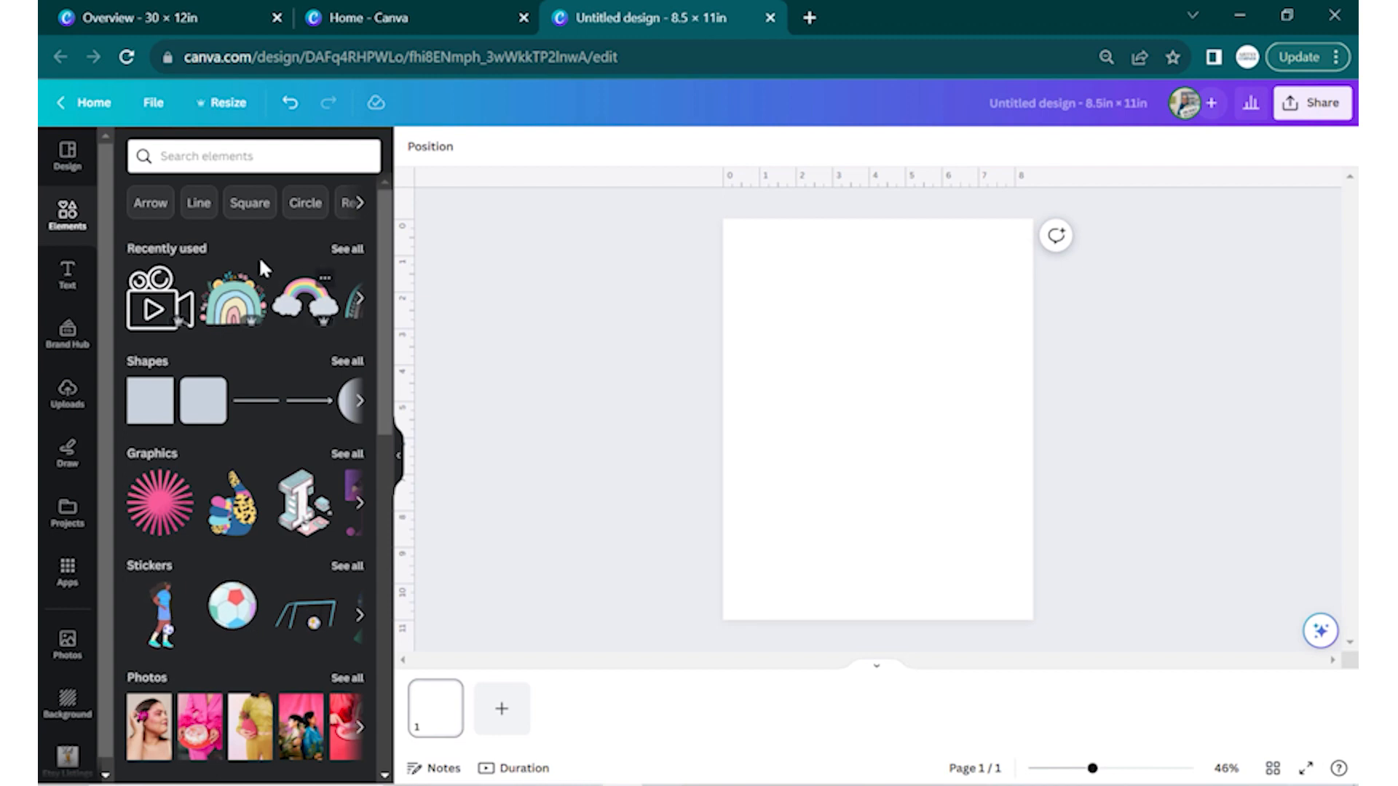
# - Browse the default text styles and the ready-made font combinations
pyautogui.click(67, 275)
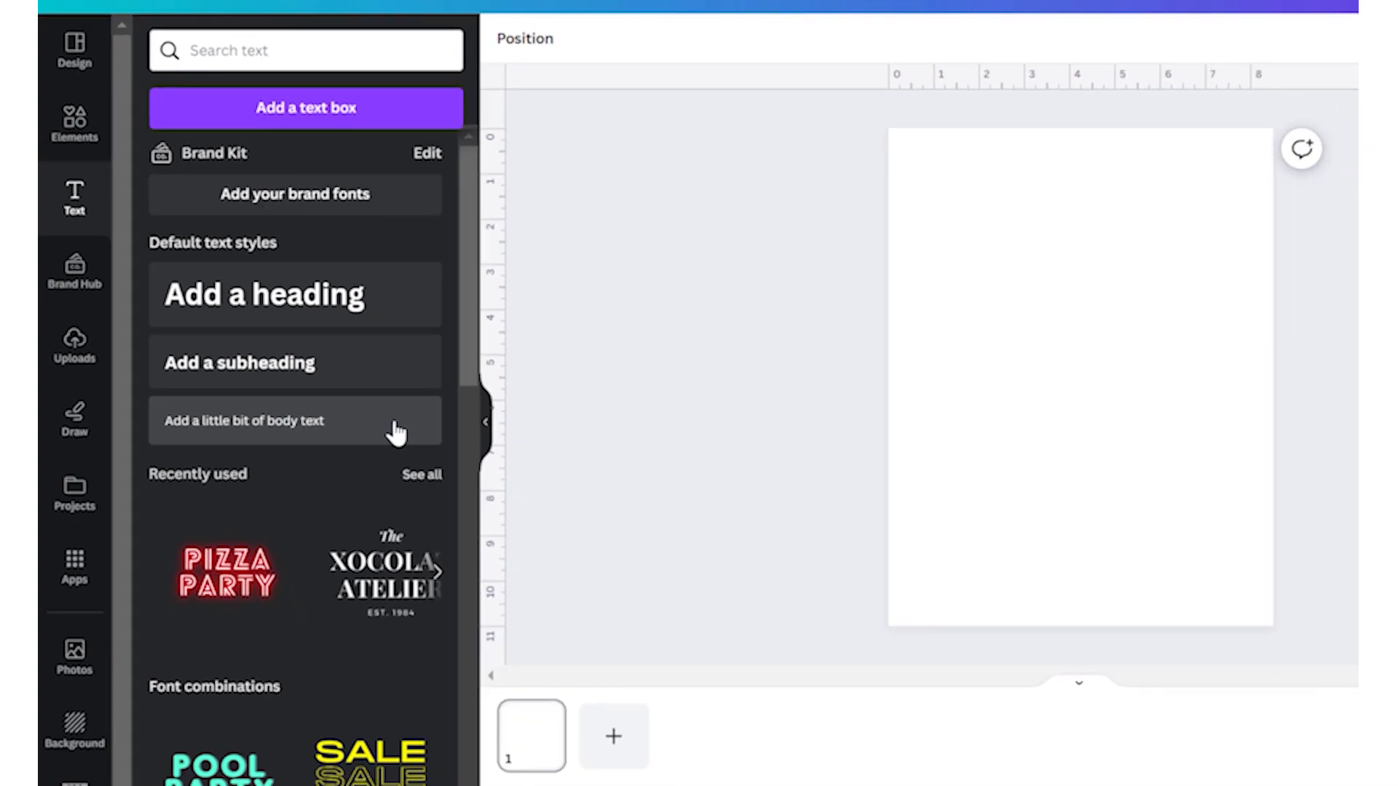
pyautogui.scroll(-5, 375, 404)
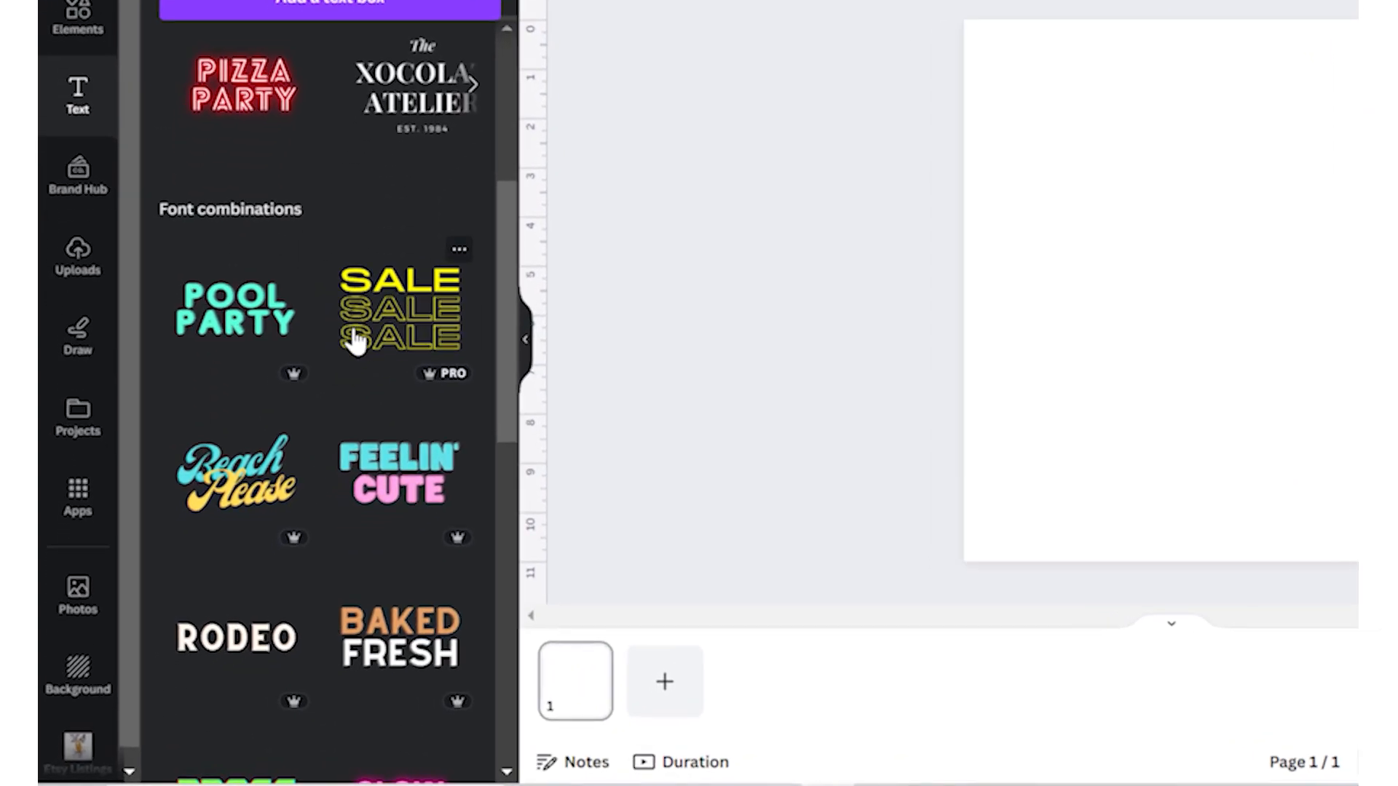
pyautogui.scroll(-3, 309, 397)
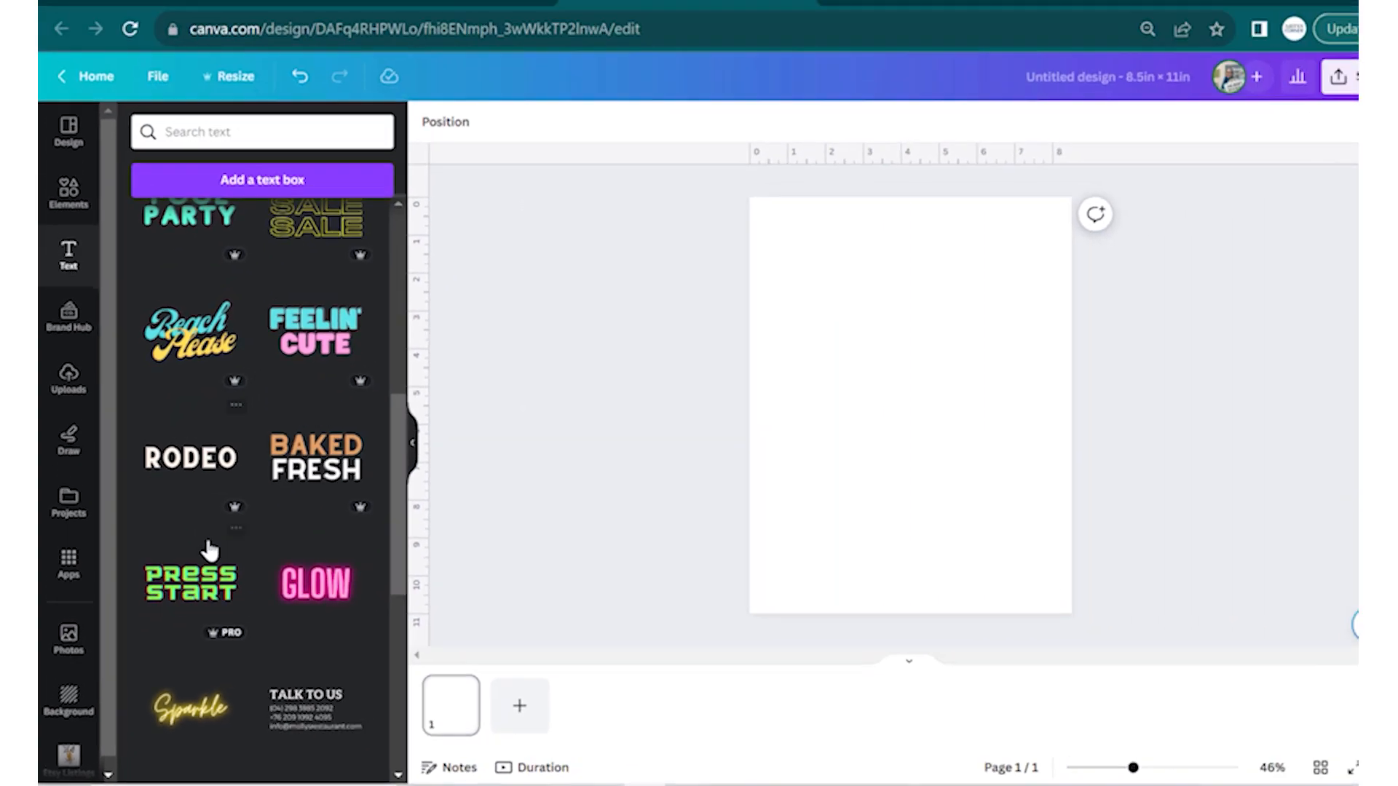
# - Look over the Brand Hub contents and the uploaded images
pyautogui.click(87, 40)
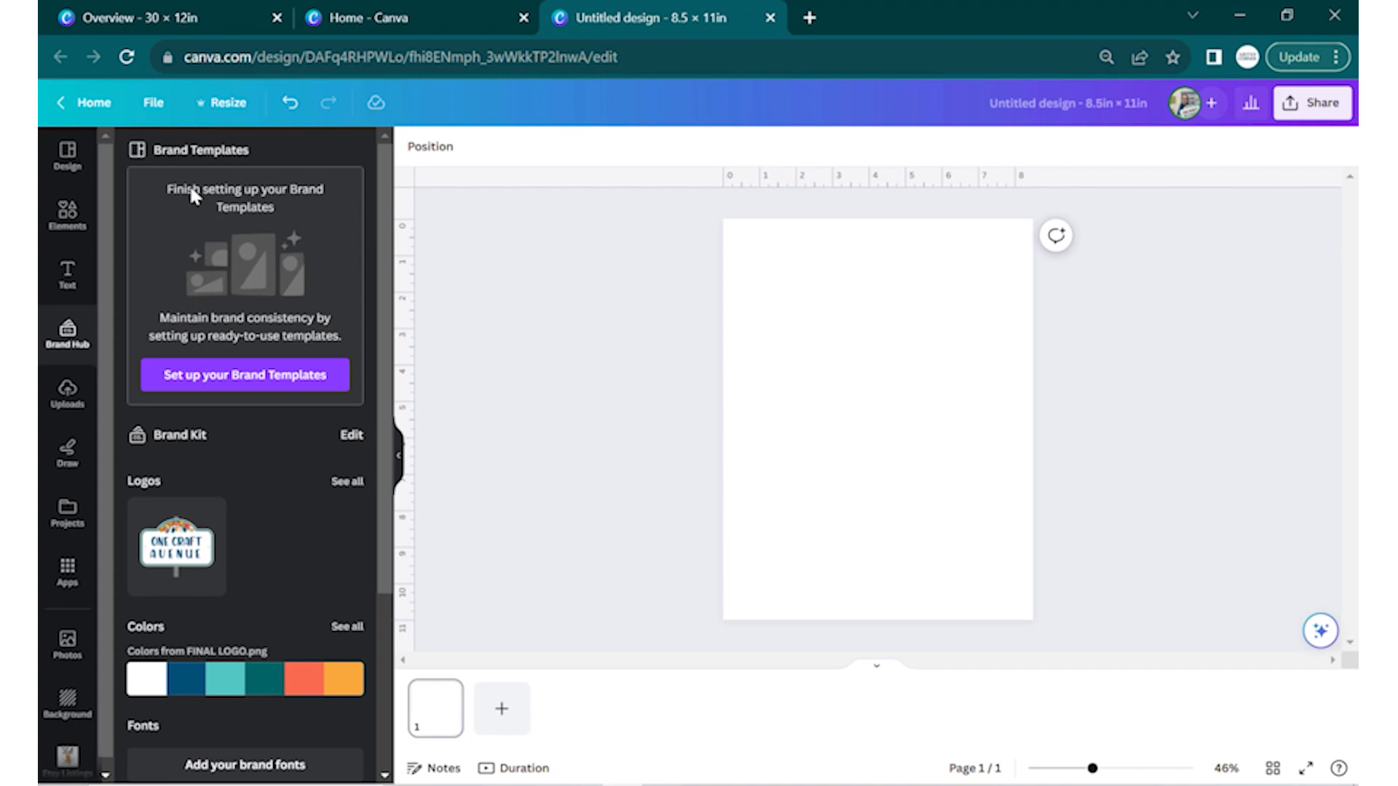
pyautogui.click(67, 394)
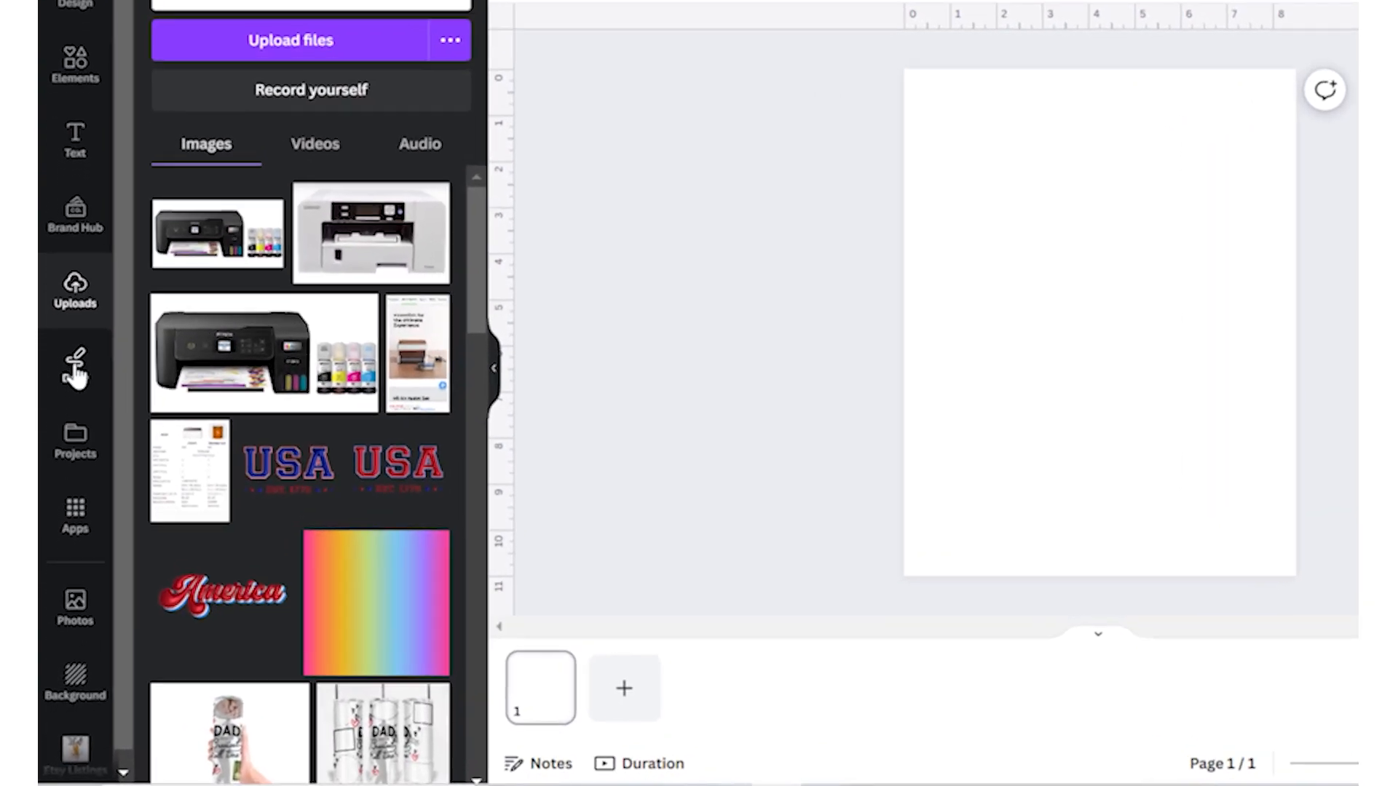
# - Draw a freehand wavy line about 5.5 in wide across the middle of the page with the red marker and select it
pyautogui.click(67, 451)
pyautogui.moveTo(758, 496); pyautogui.dragTo(760, 377)
pyautogui.moveTo(803, 212)
pyautogui.mouseDown()
pyautogui.moveTo(844, 387)
pyautogui.moveTo(898, 376)
pyautogui.moveTo(916, 222)
pyautogui.moveTo(993, 439)
pyautogui.moveTo(1040, 324)
pyautogui.mouseUp()
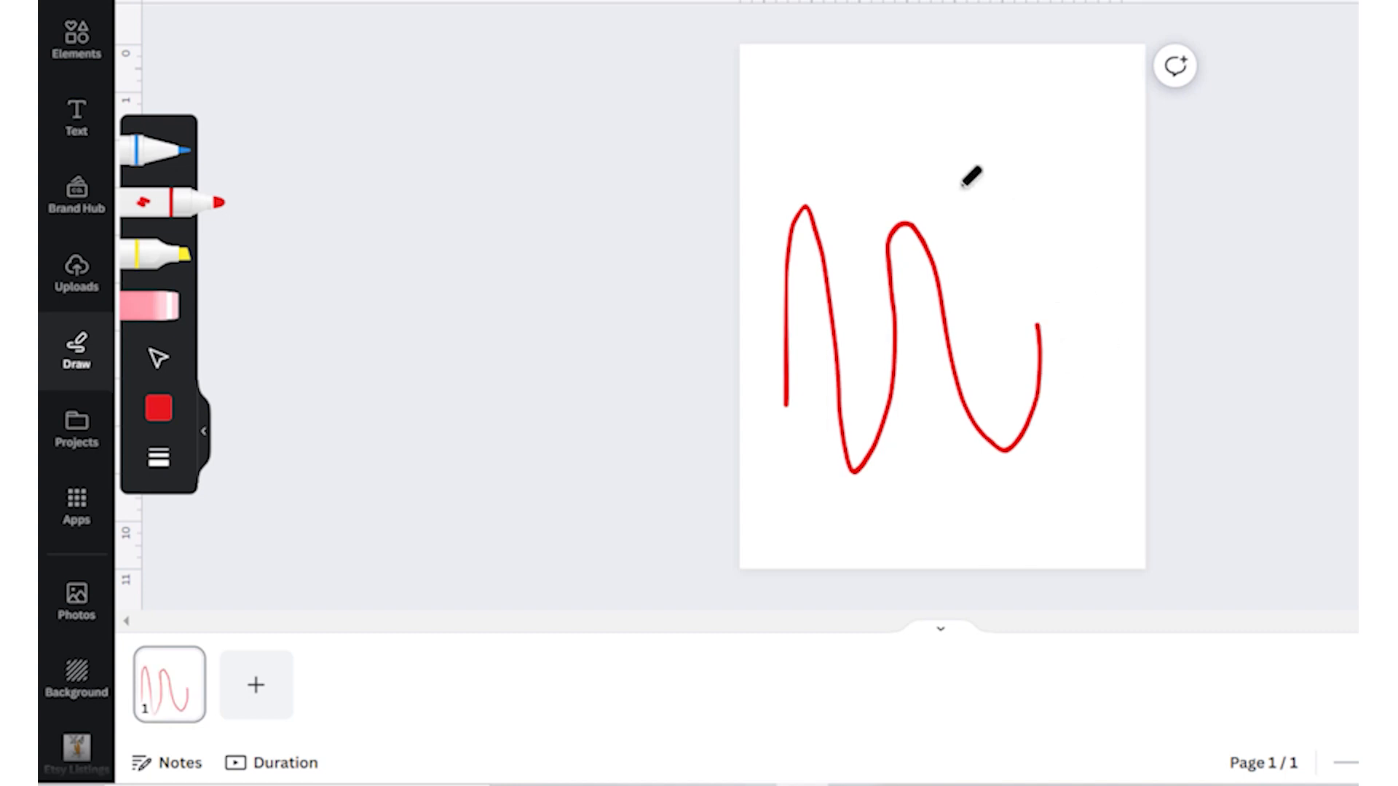
pyautogui.click(986, 412)
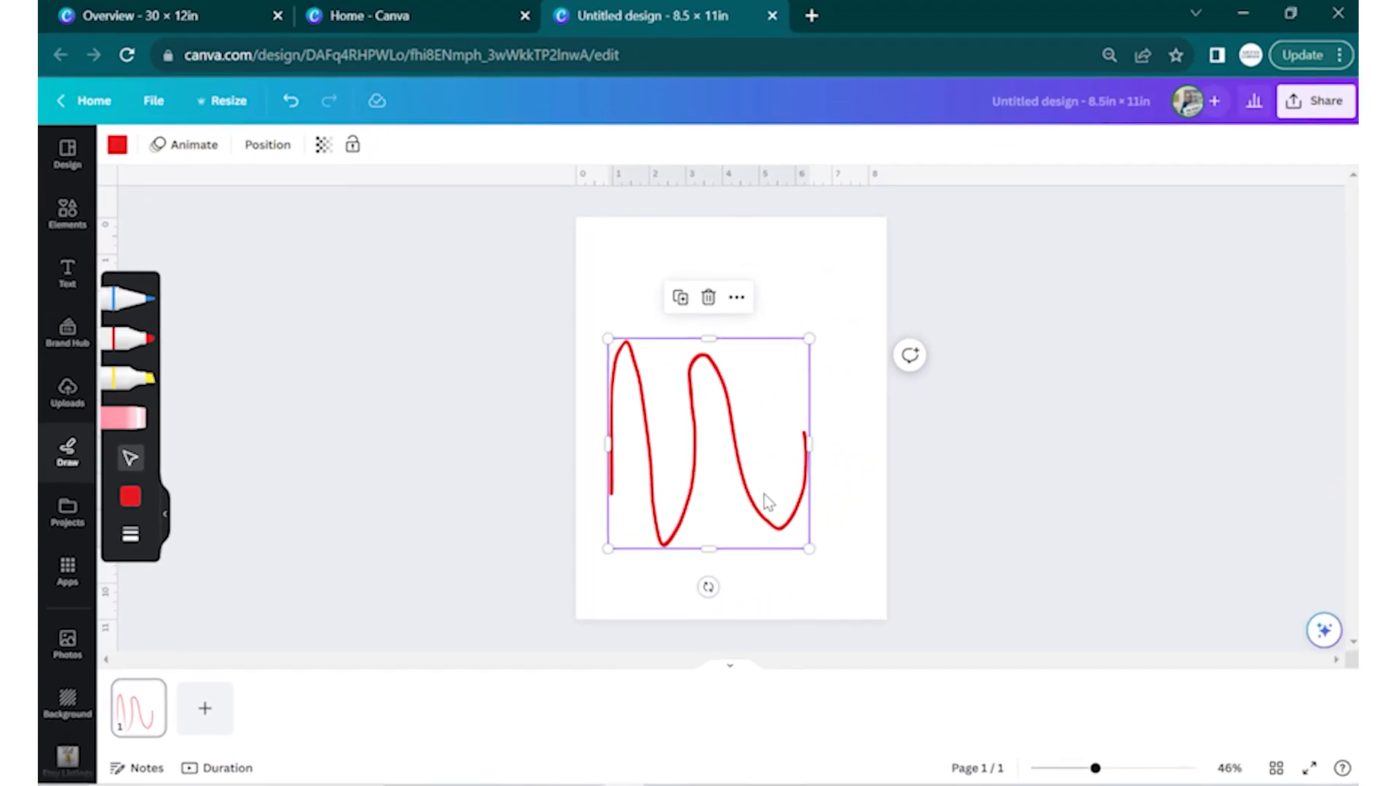
# - Delete the red freehand line from the page and look over the recent designs and folders in the projects
pyautogui.press('Delete')
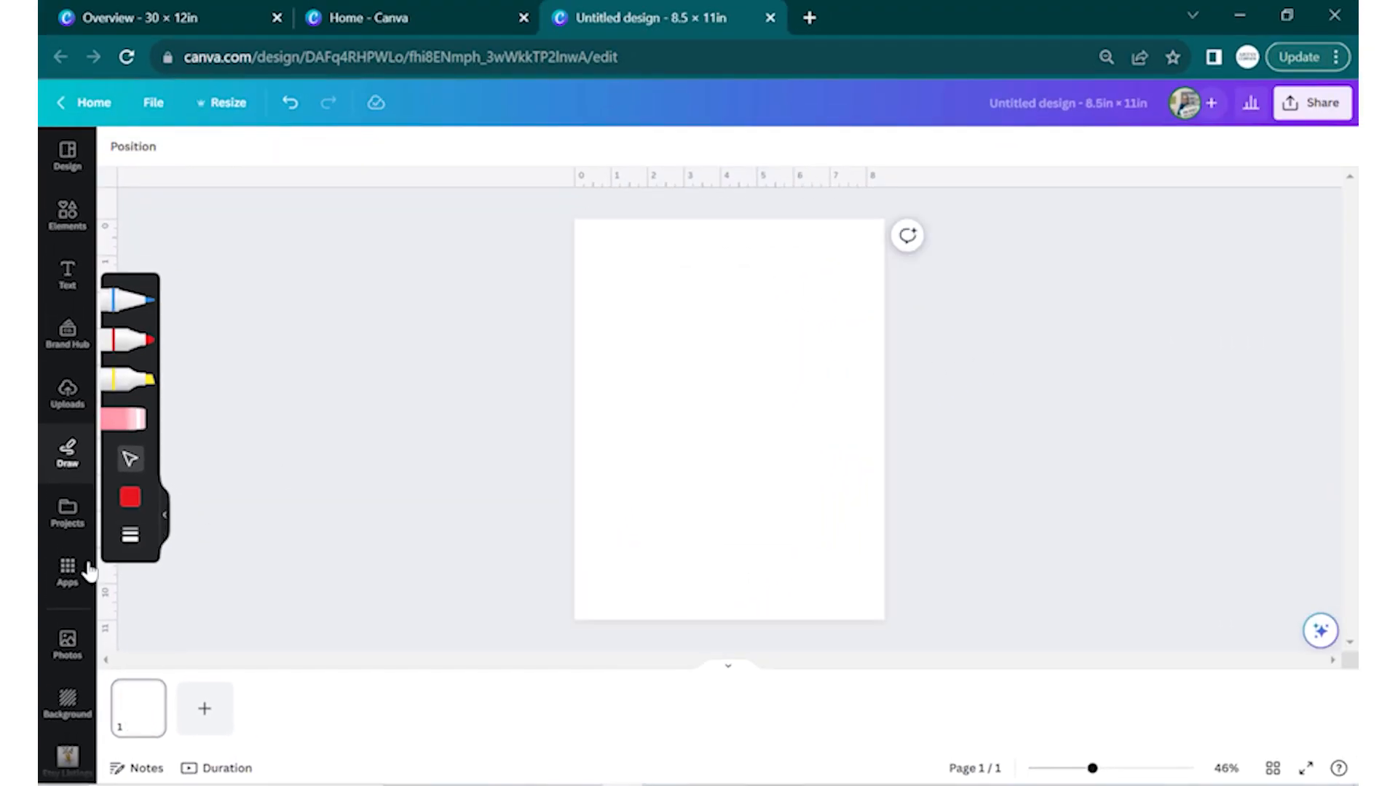
pyautogui.click(67, 513)
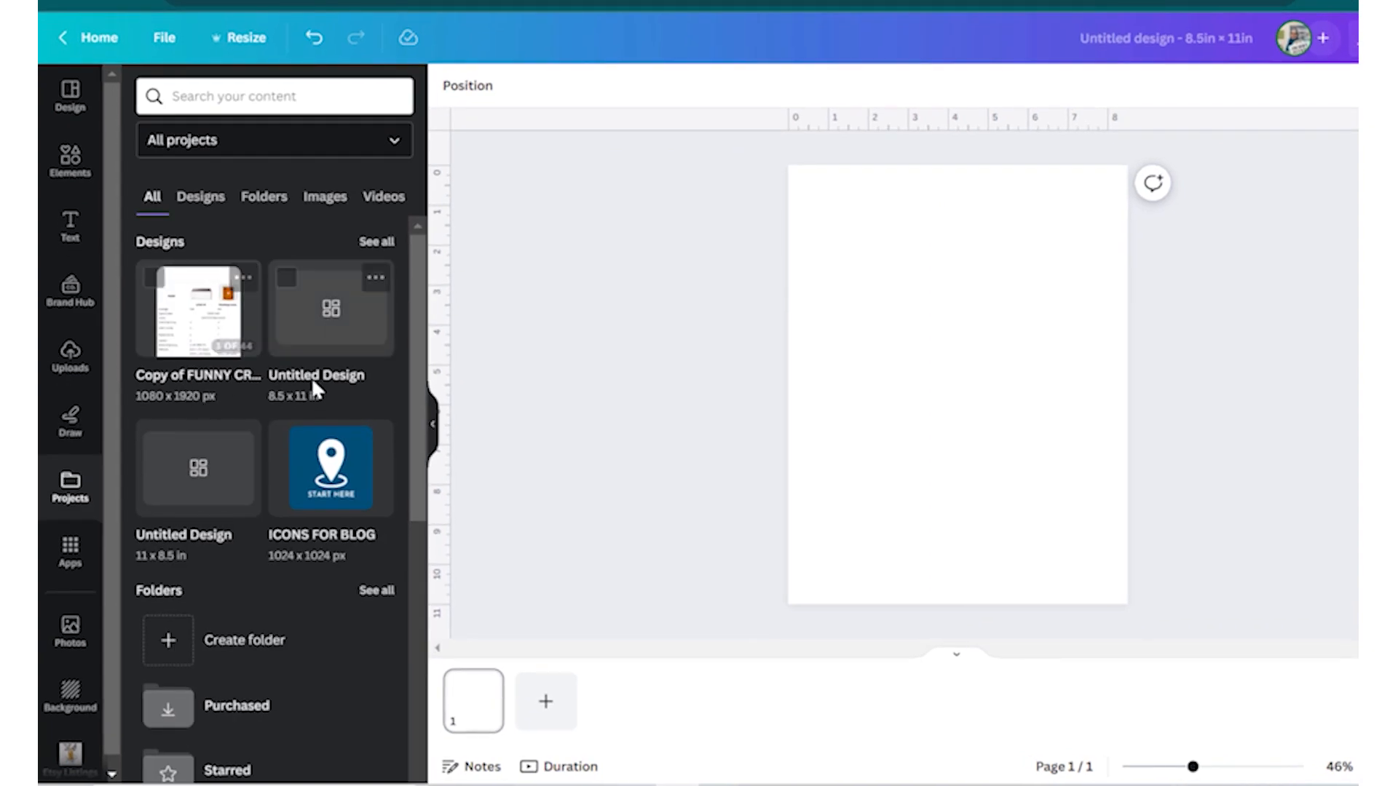
pyautogui.scroll(-5, 280, 496)
pyautogui.scroll(2, 280, 495)
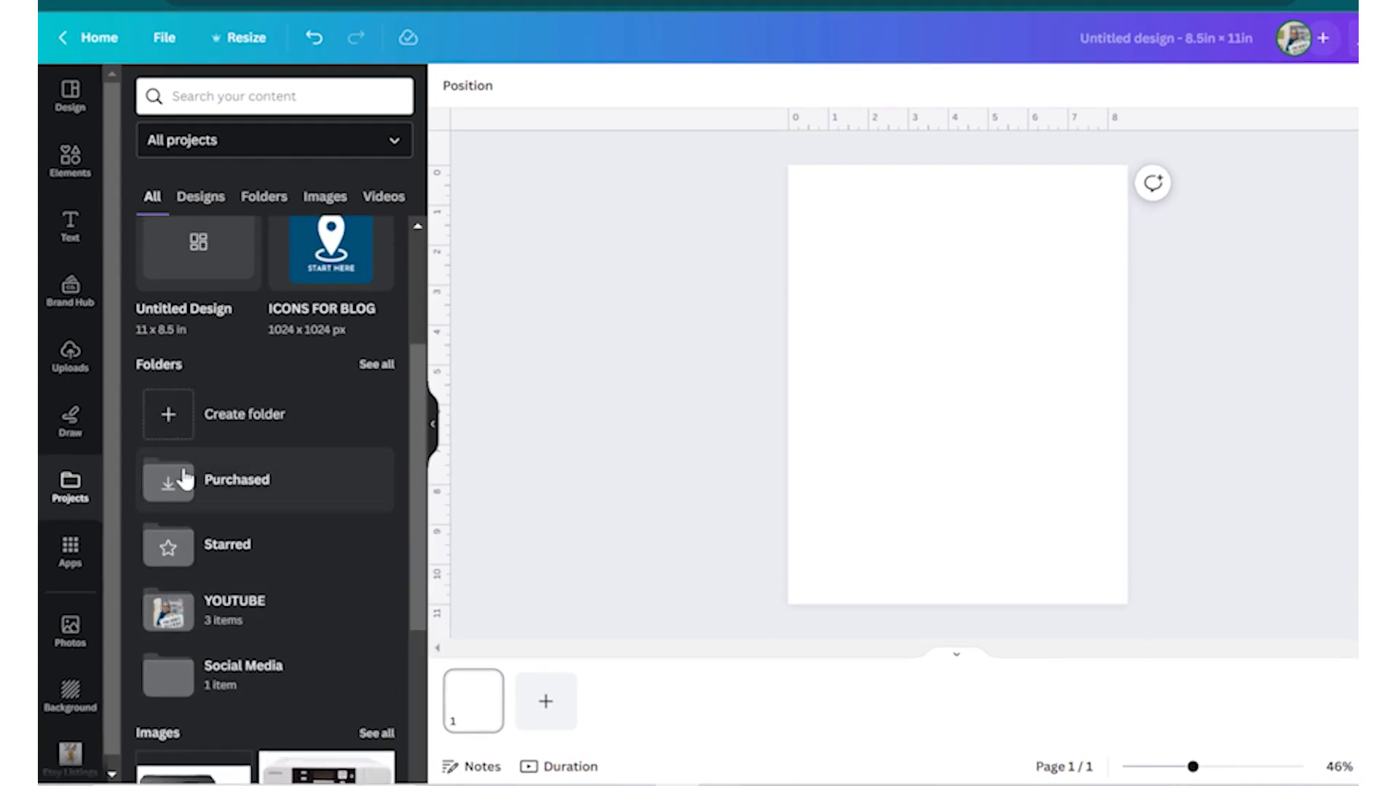
pyautogui.scroll(2, 288, 557)
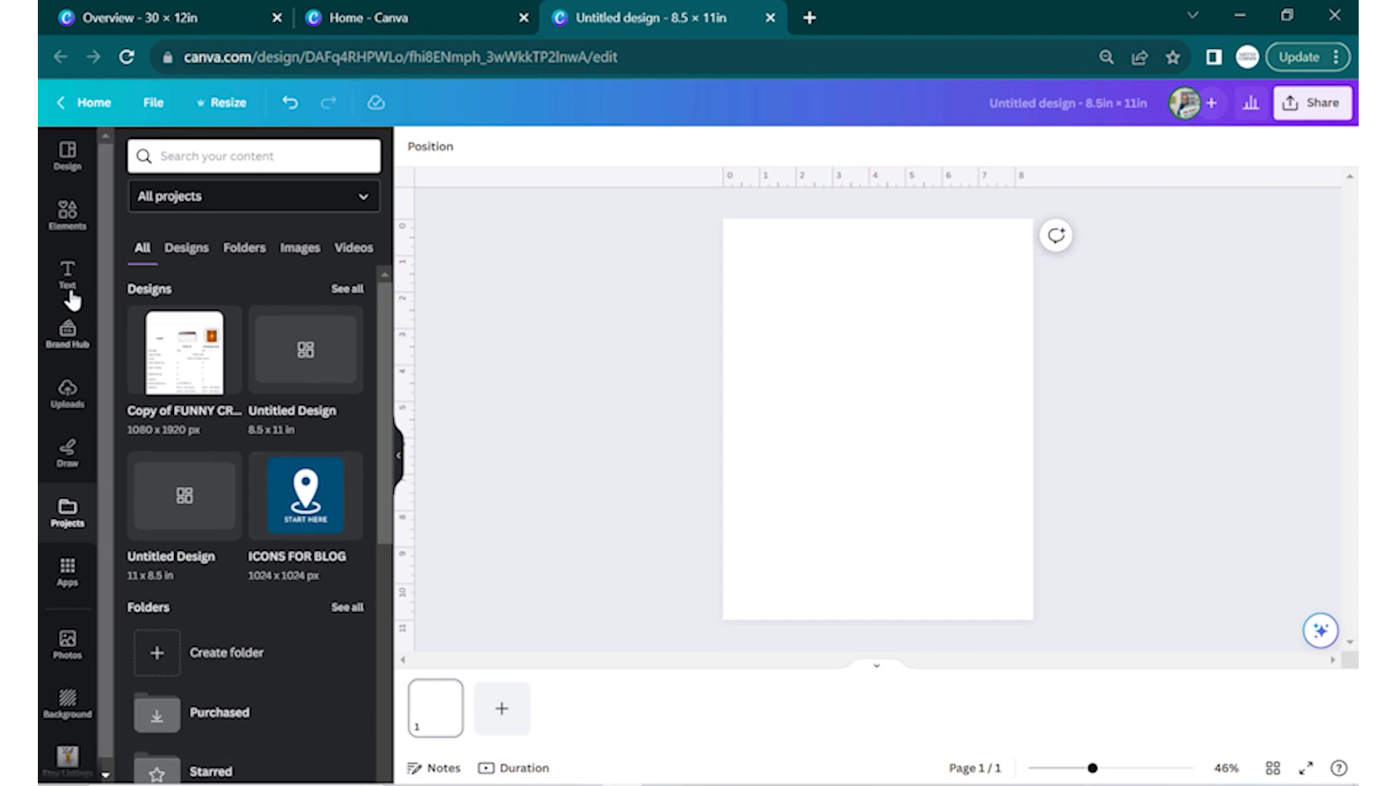
# - Return to the element library and view the file options of the design
pyautogui.click(78, 214)
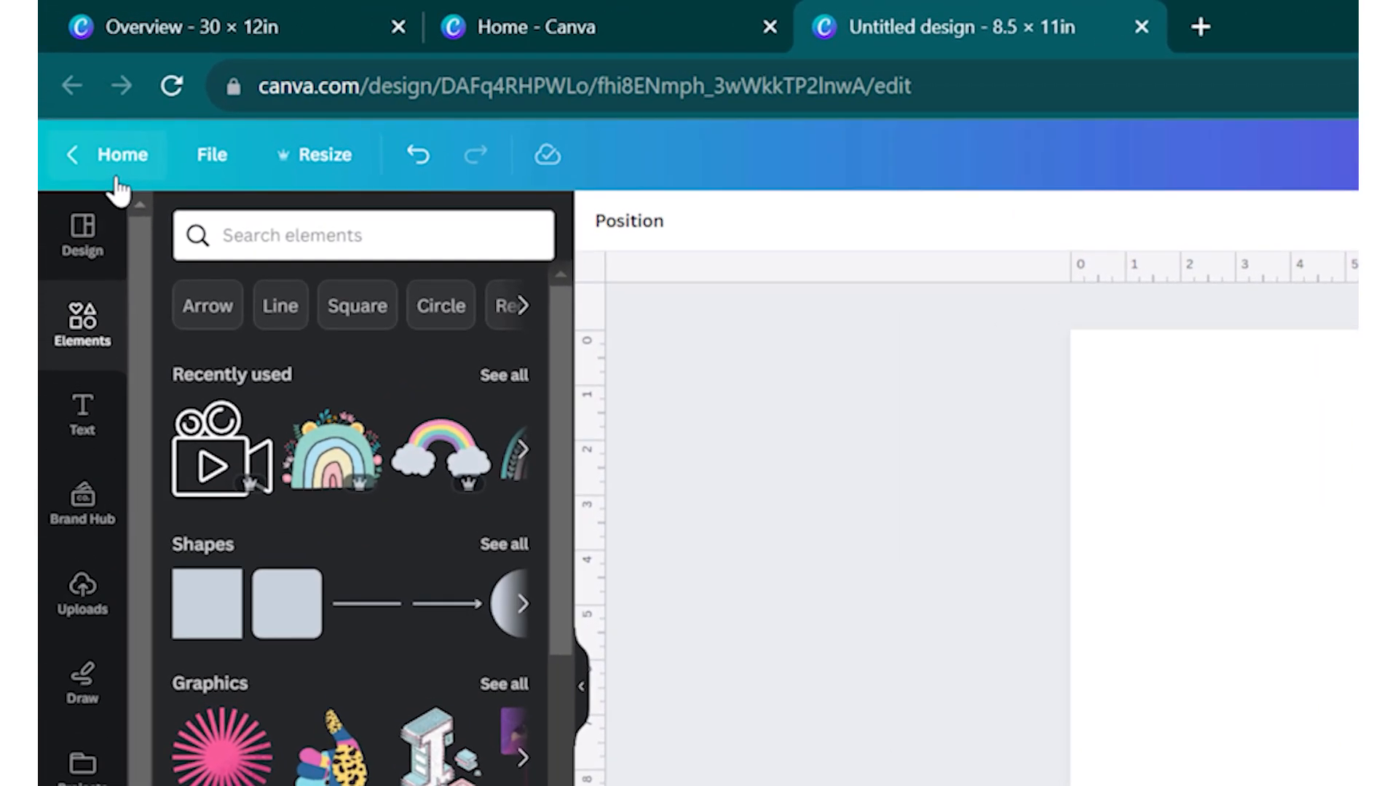
pyautogui.click(212, 155)
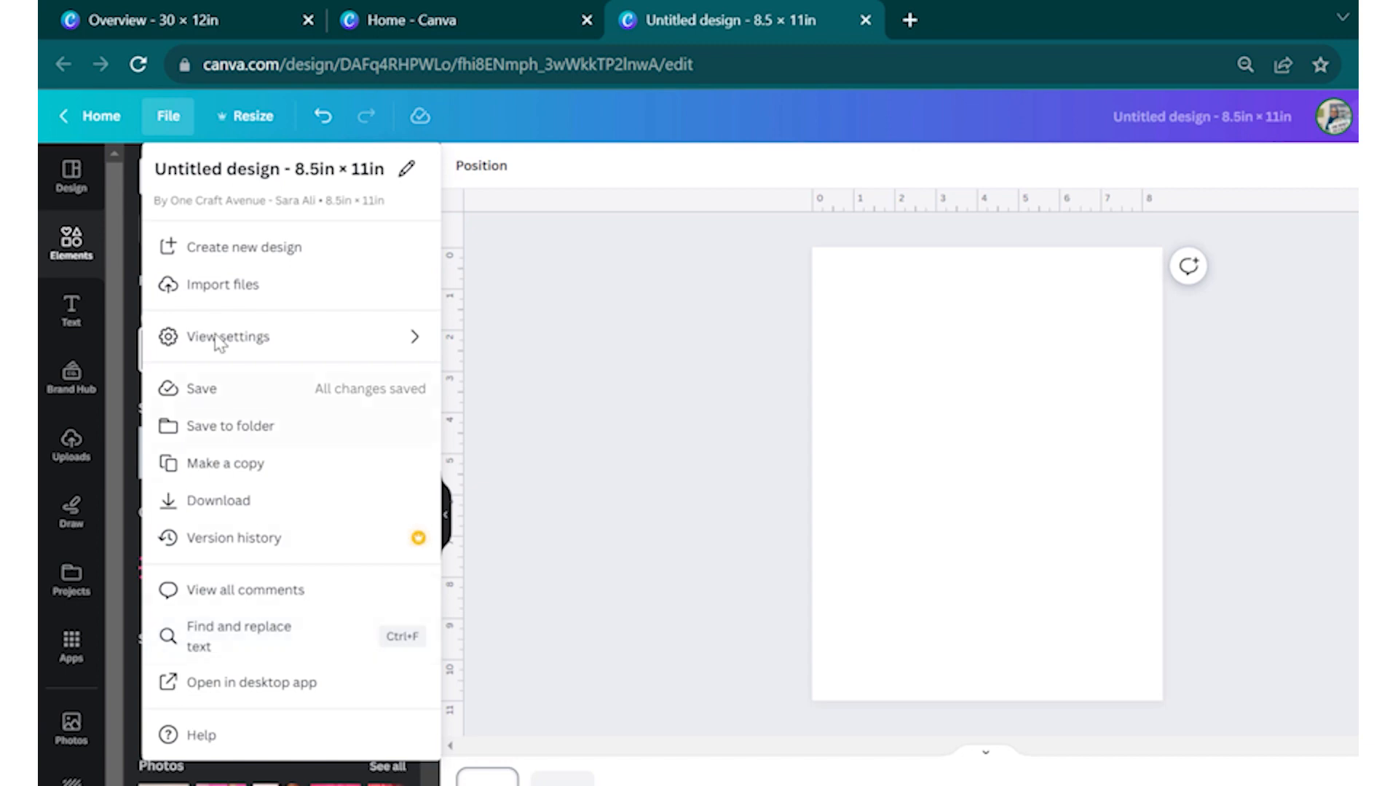
# - Create a resized copy of the design with a custom size of 11 × 14 in
pyautogui.click(264, 124)
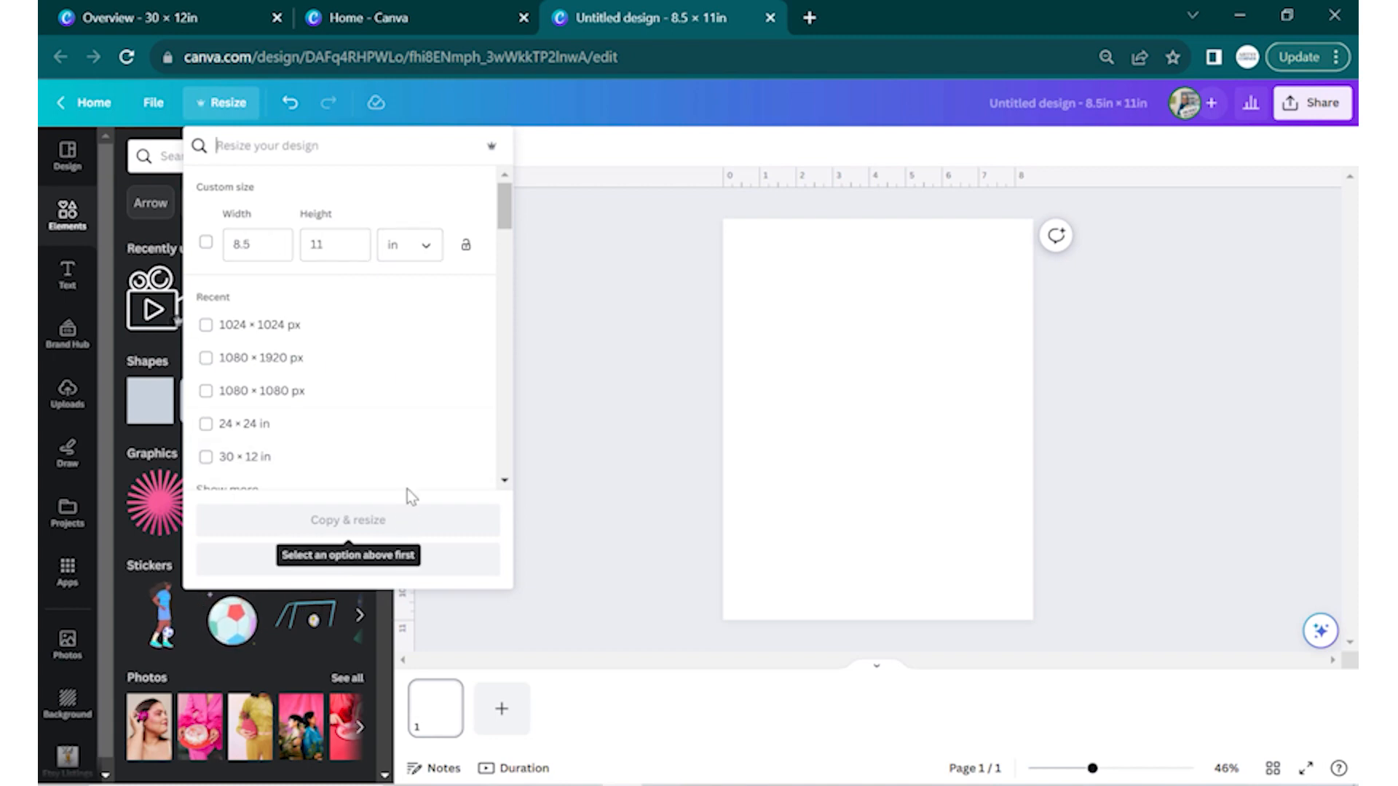
pyautogui.doubleClick(260, 246)
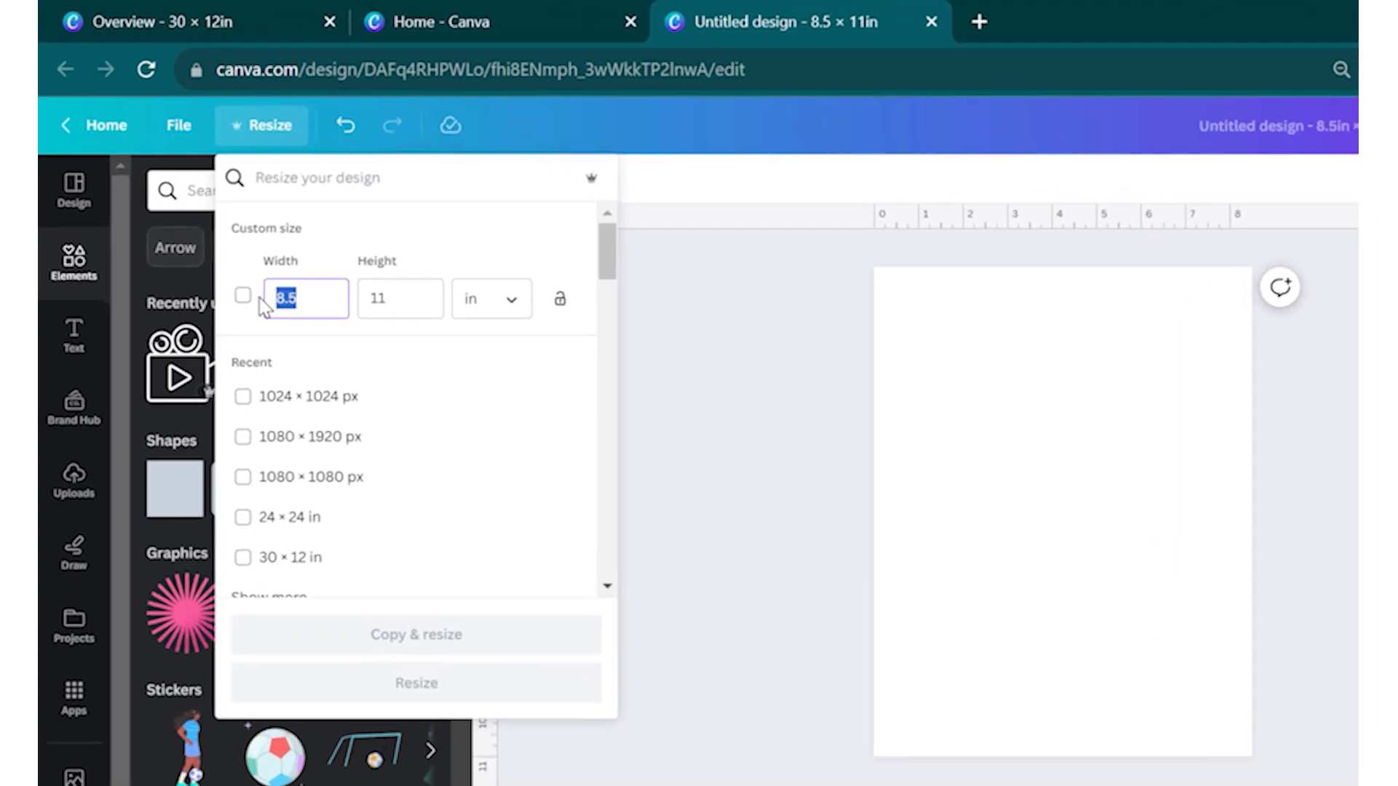
pyautogui.write('11')
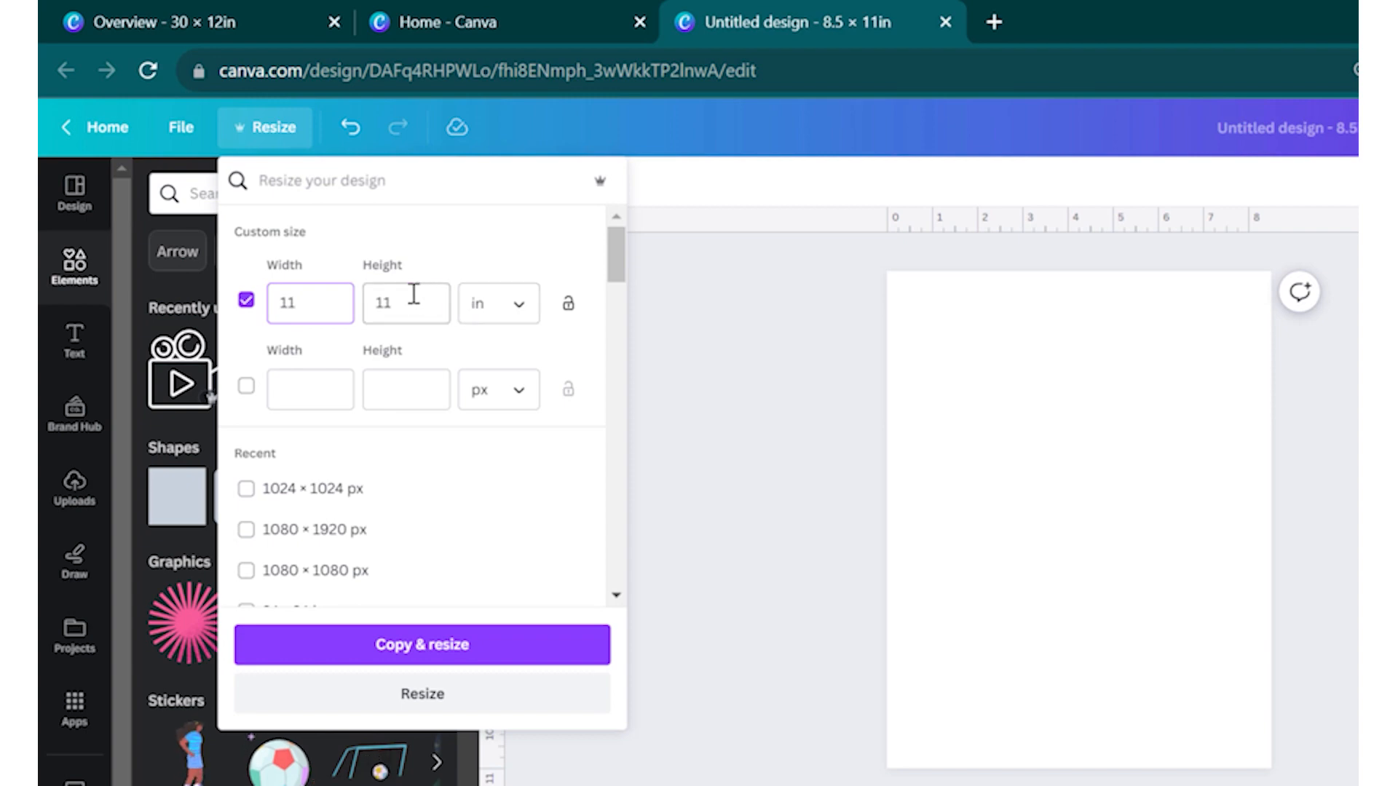
pyautogui.press('Tab')
pyautogui.write('14')
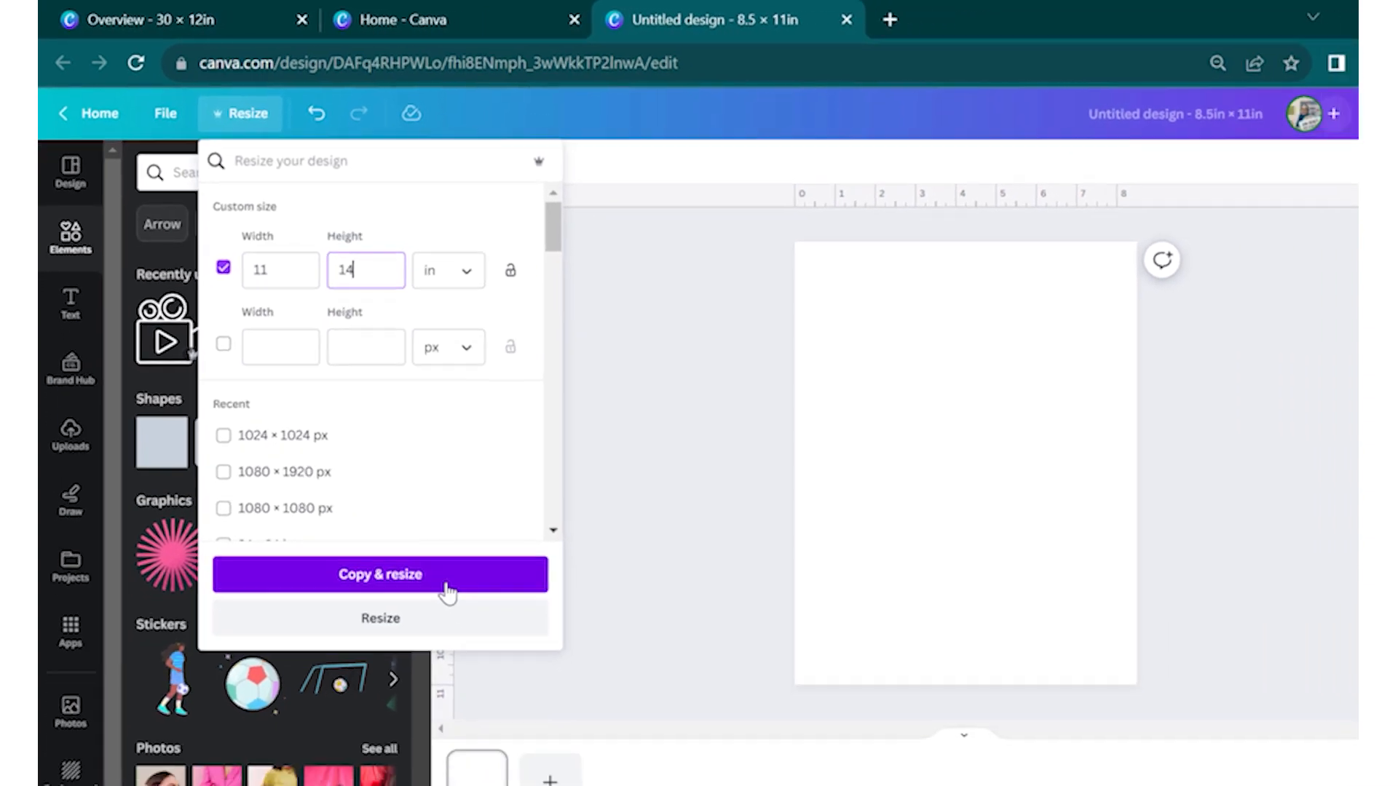
pyautogui.click(490, 655)
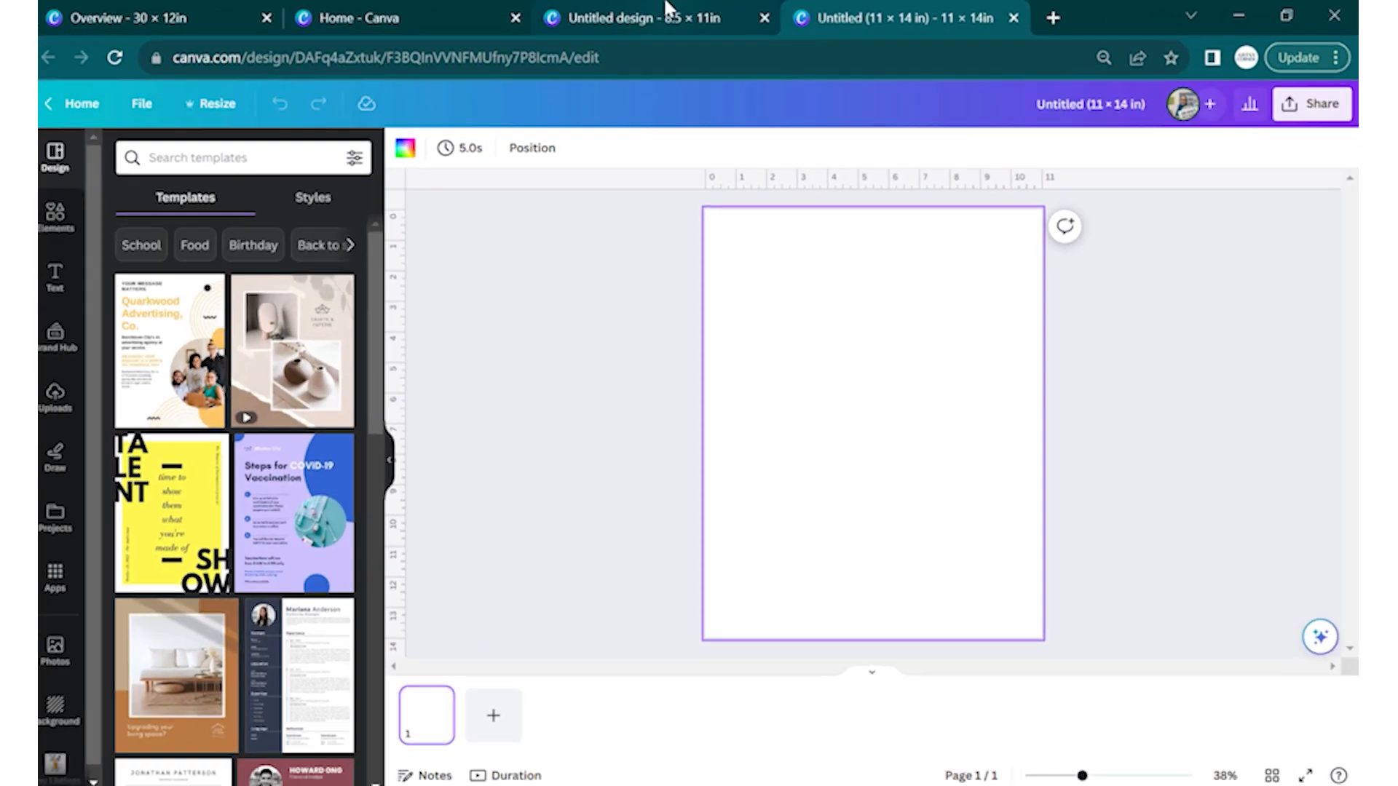
# - Return to the 8.5 × 11 in design and title it "Test Design"
pyautogui.click(311, 26)
pyautogui.click(358, 131)
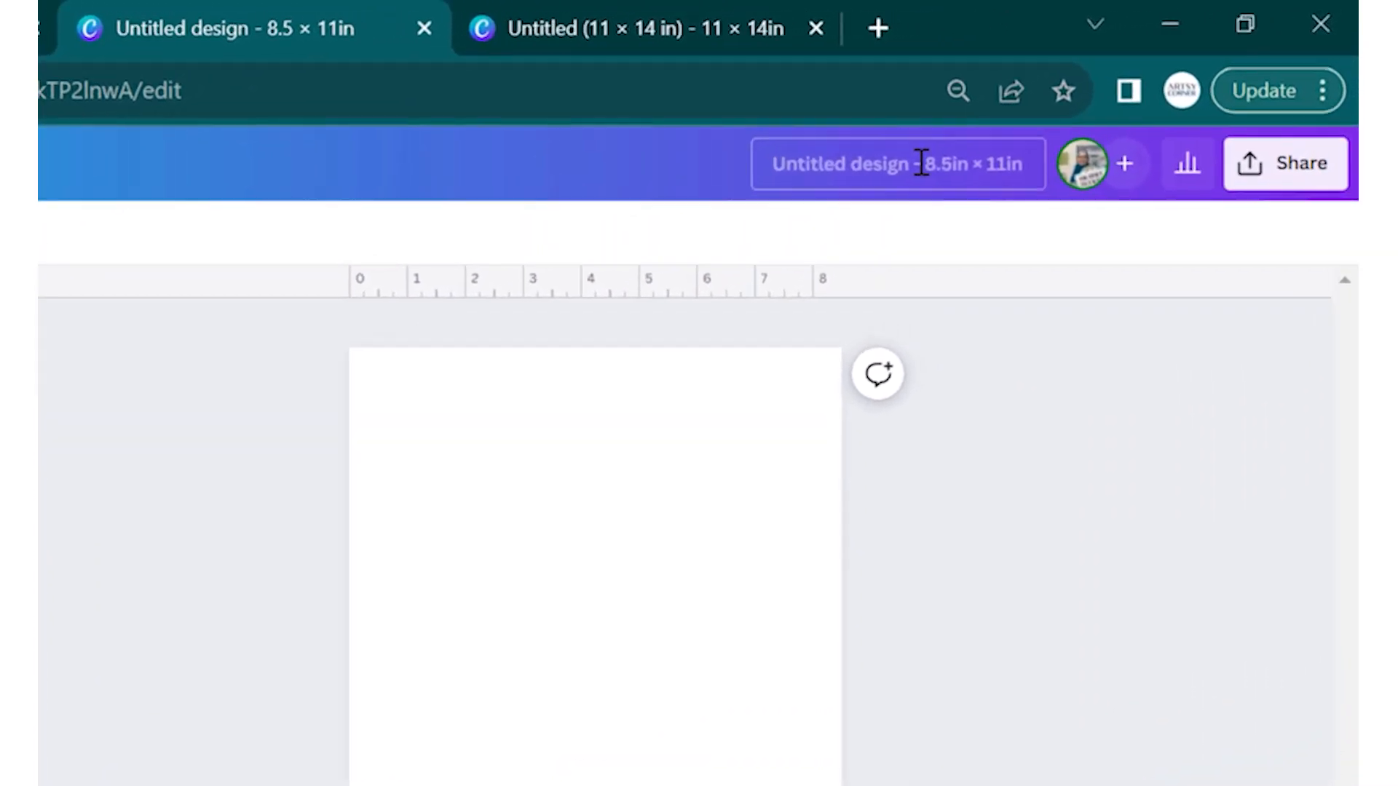
pyautogui.click(1079, 107)
pyautogui.write('Test')
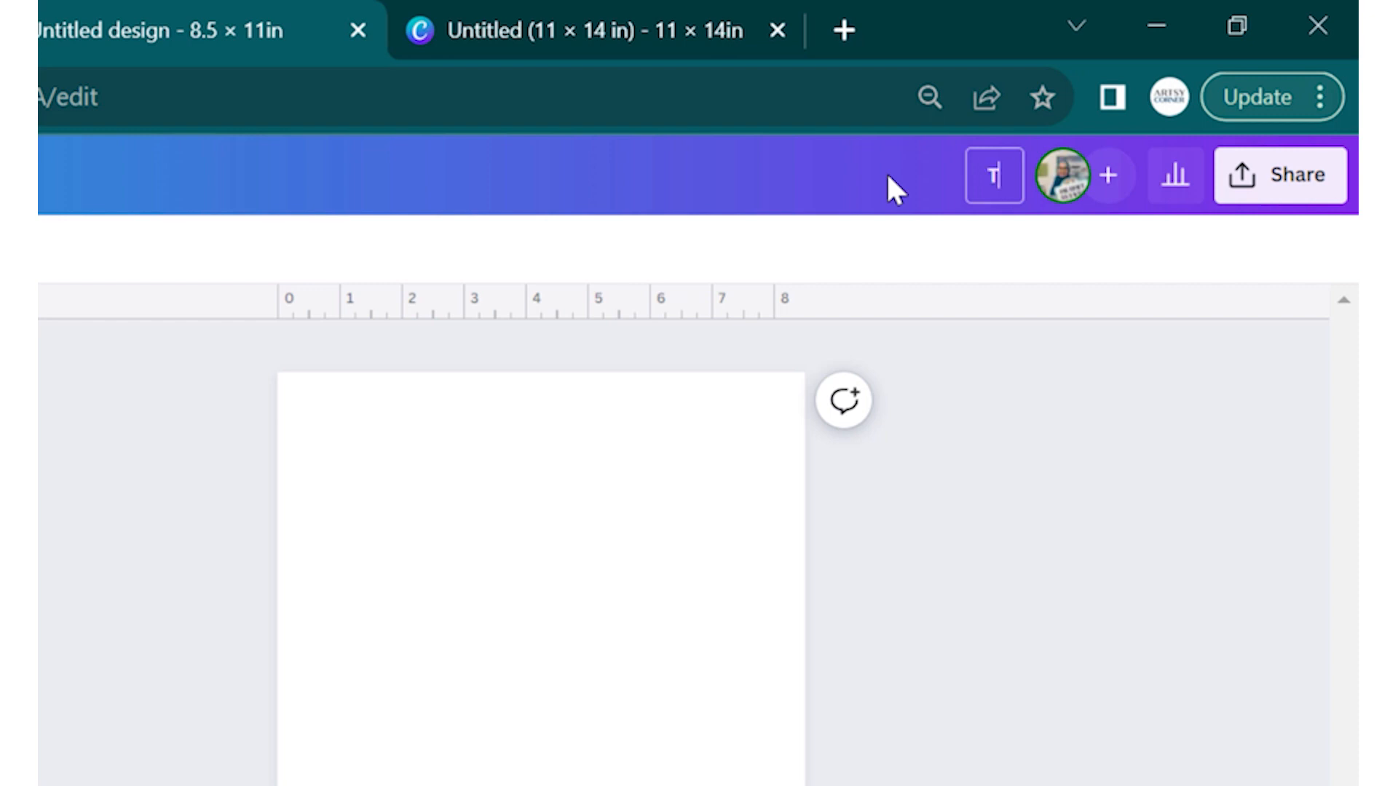
pyautogui.write(' Design')
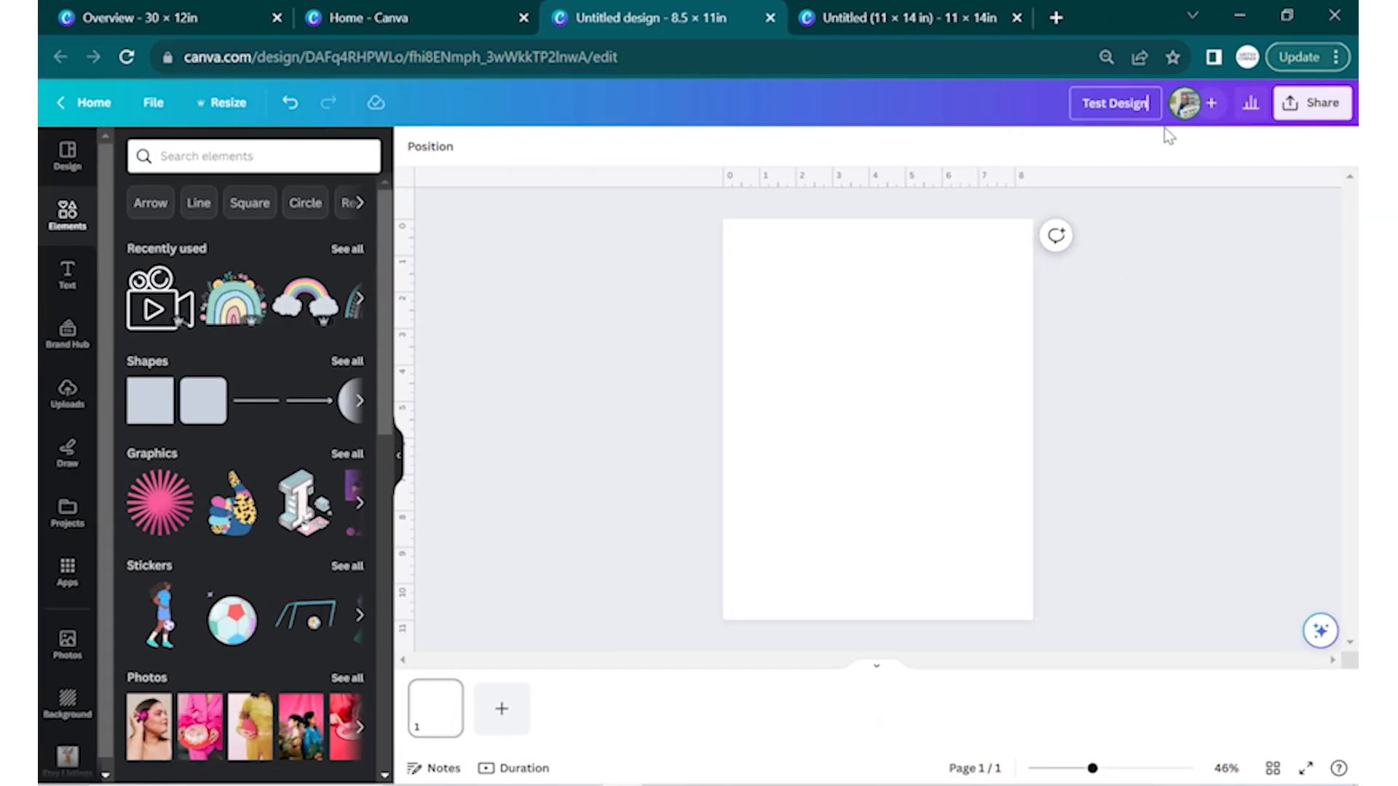
# - View the design's sharing and download options and close them
pyautogui.click(1287, 159)
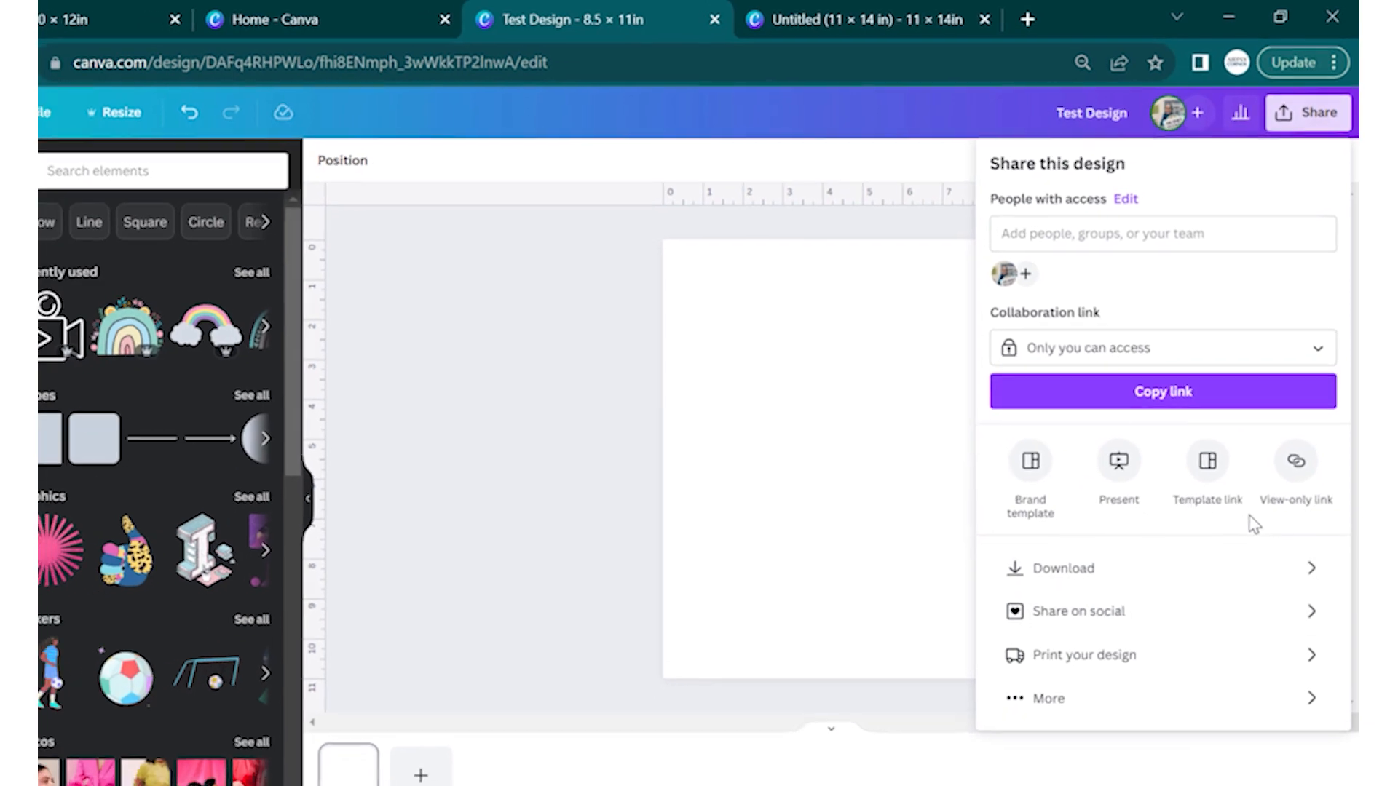
pyautogui.click(828, 287)
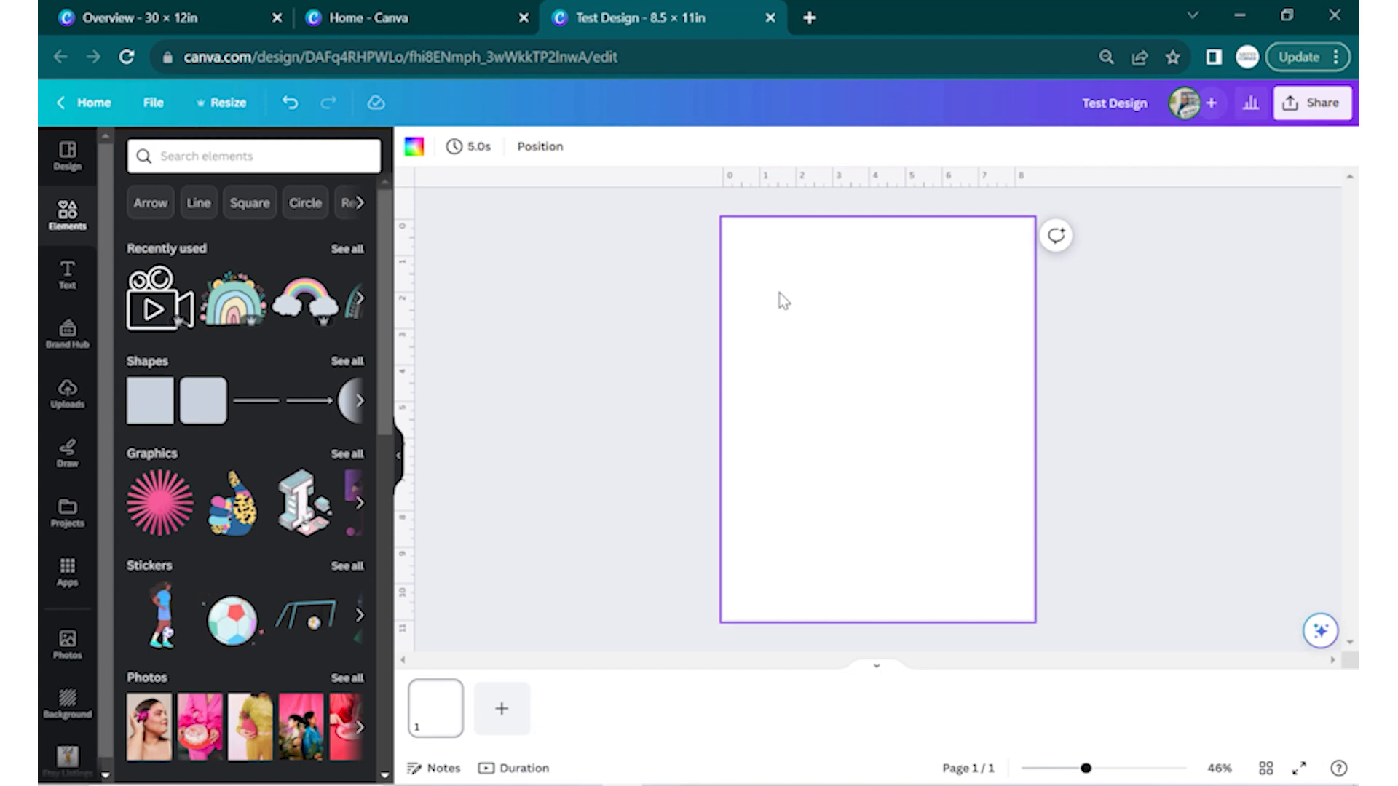
# - View the recent searches and browsing categories of the element search
pyautogui.click(85, 8)
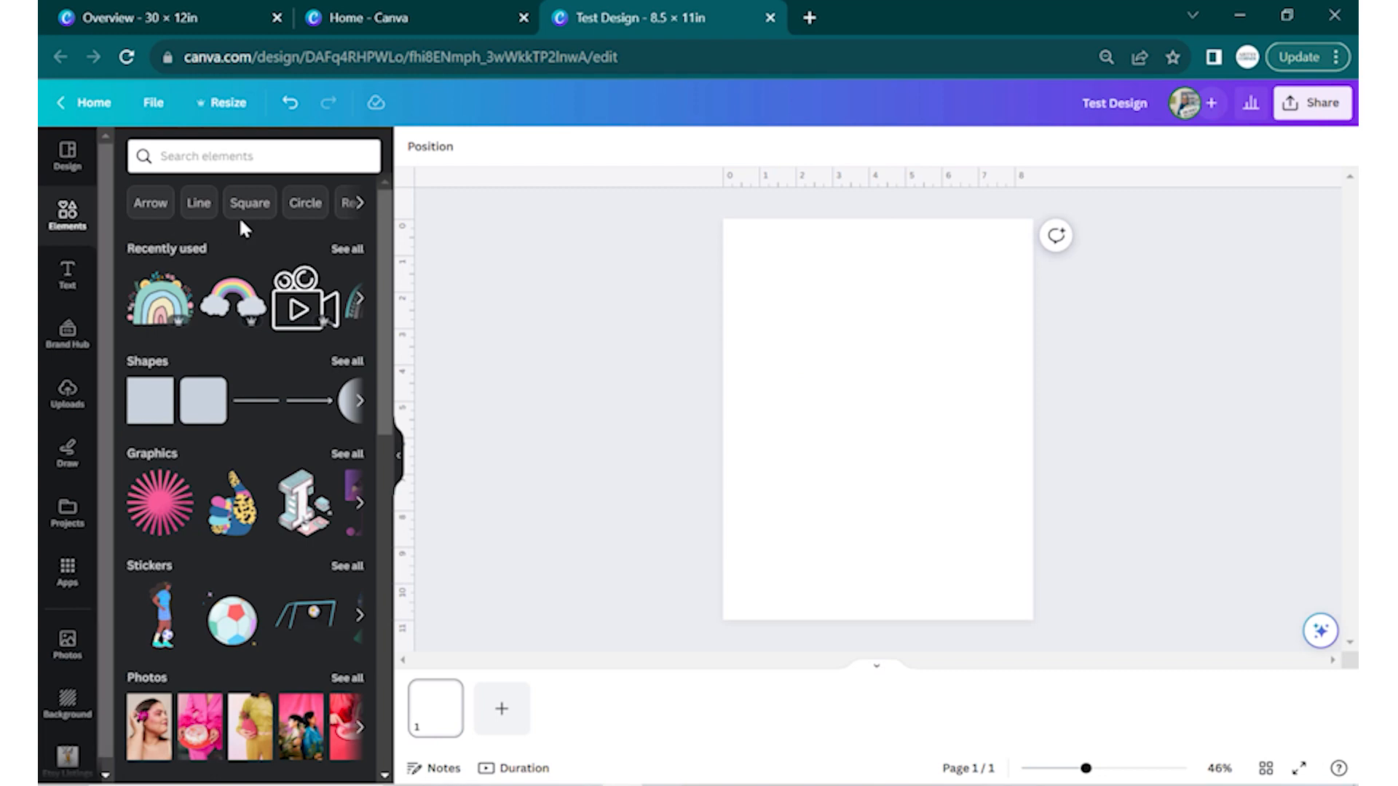
pyautogui.click(268, 153)
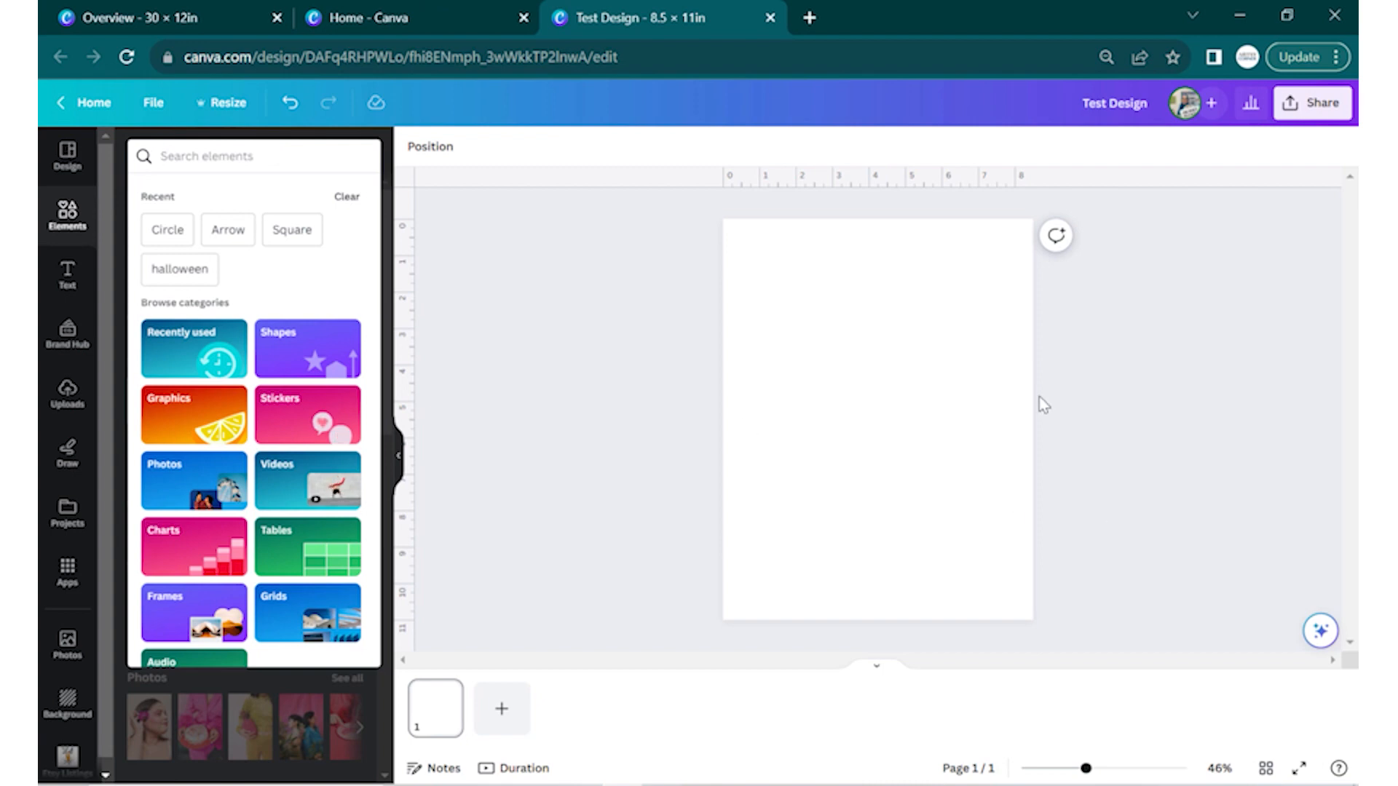
pyautogui.click(593, 253)
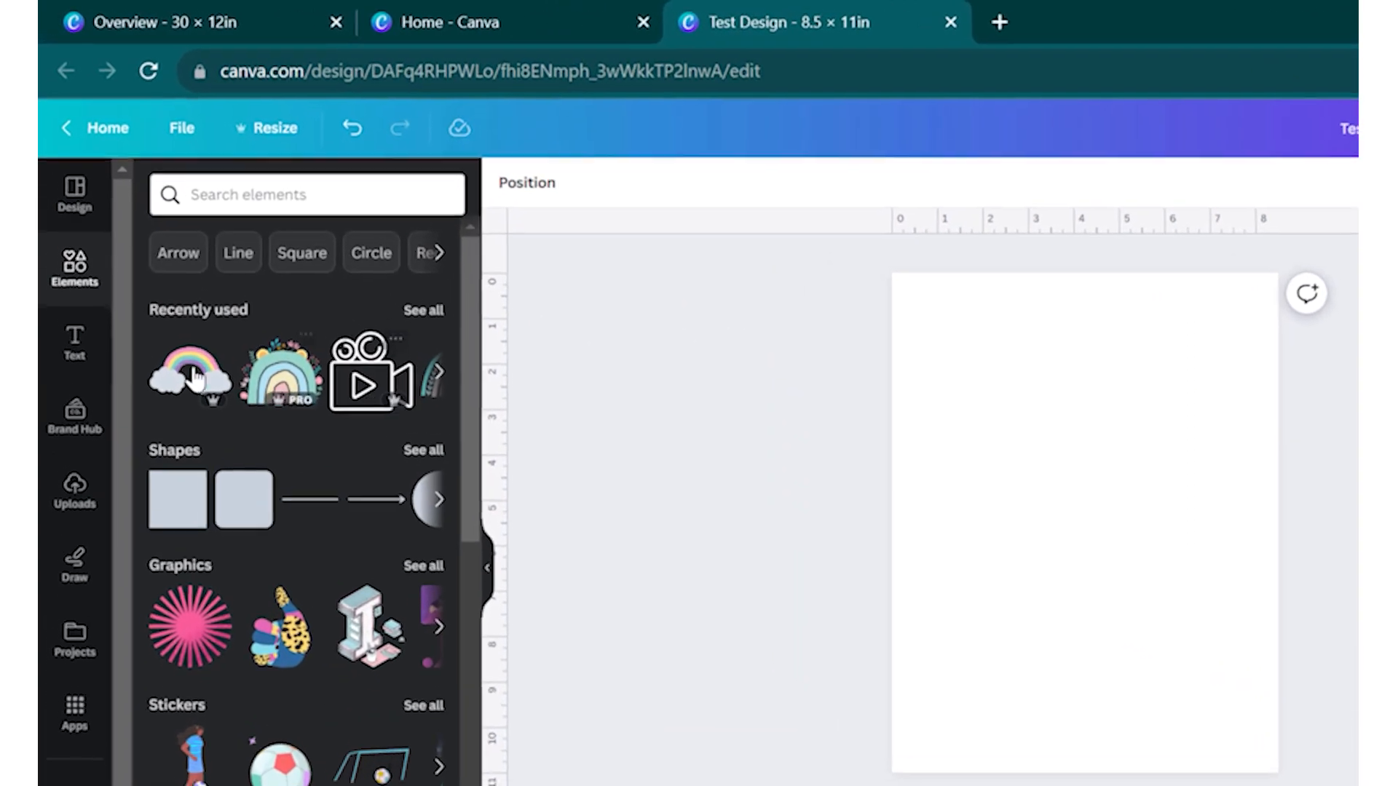
# - Add the recently used cloud rainbow and floral rainbow to the page, shrinking the floral one to about 4.4 in wide
pyautogui.click(164, 311)
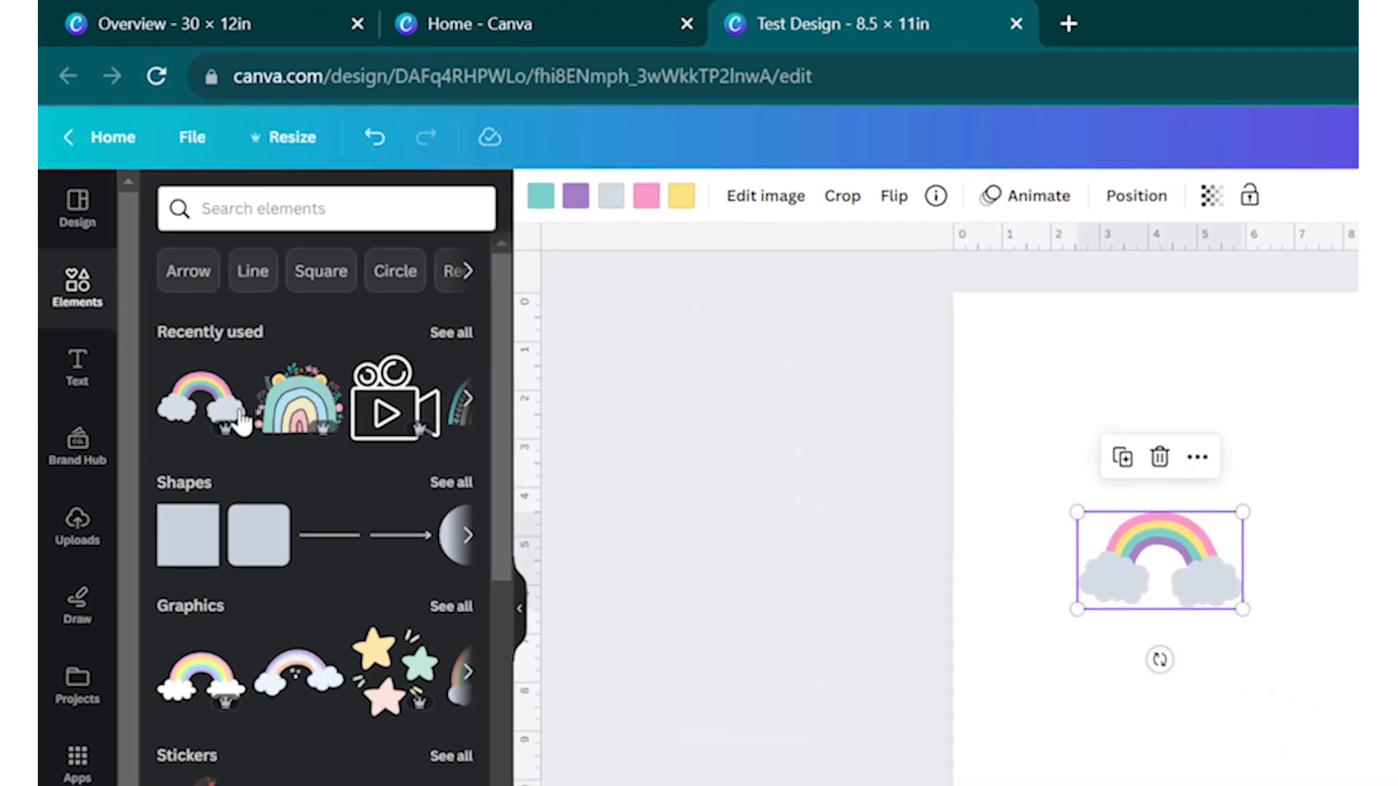
pyautogui.click(290, 404)
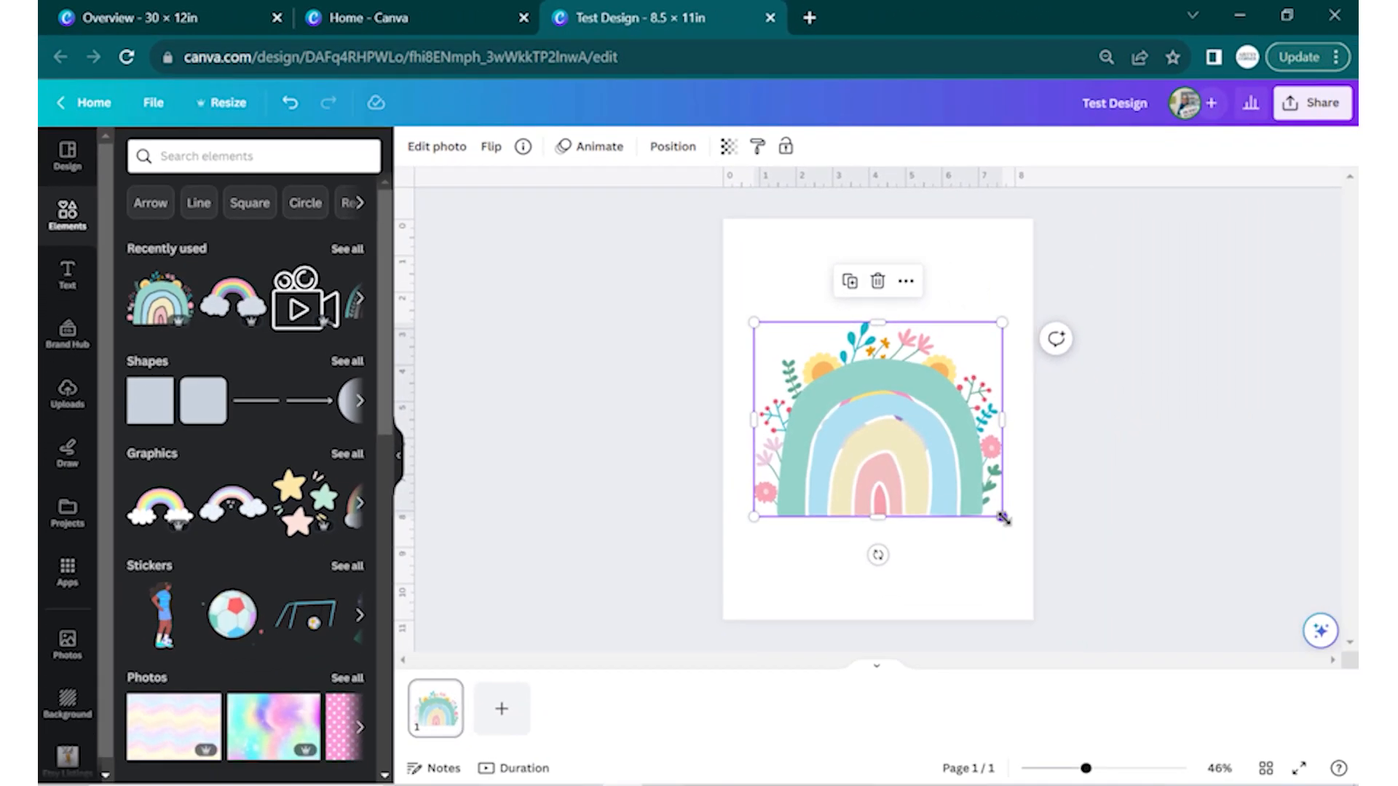
pyautogui.moveTo(1004, 518); pyautogui.dragTo(916, 444)
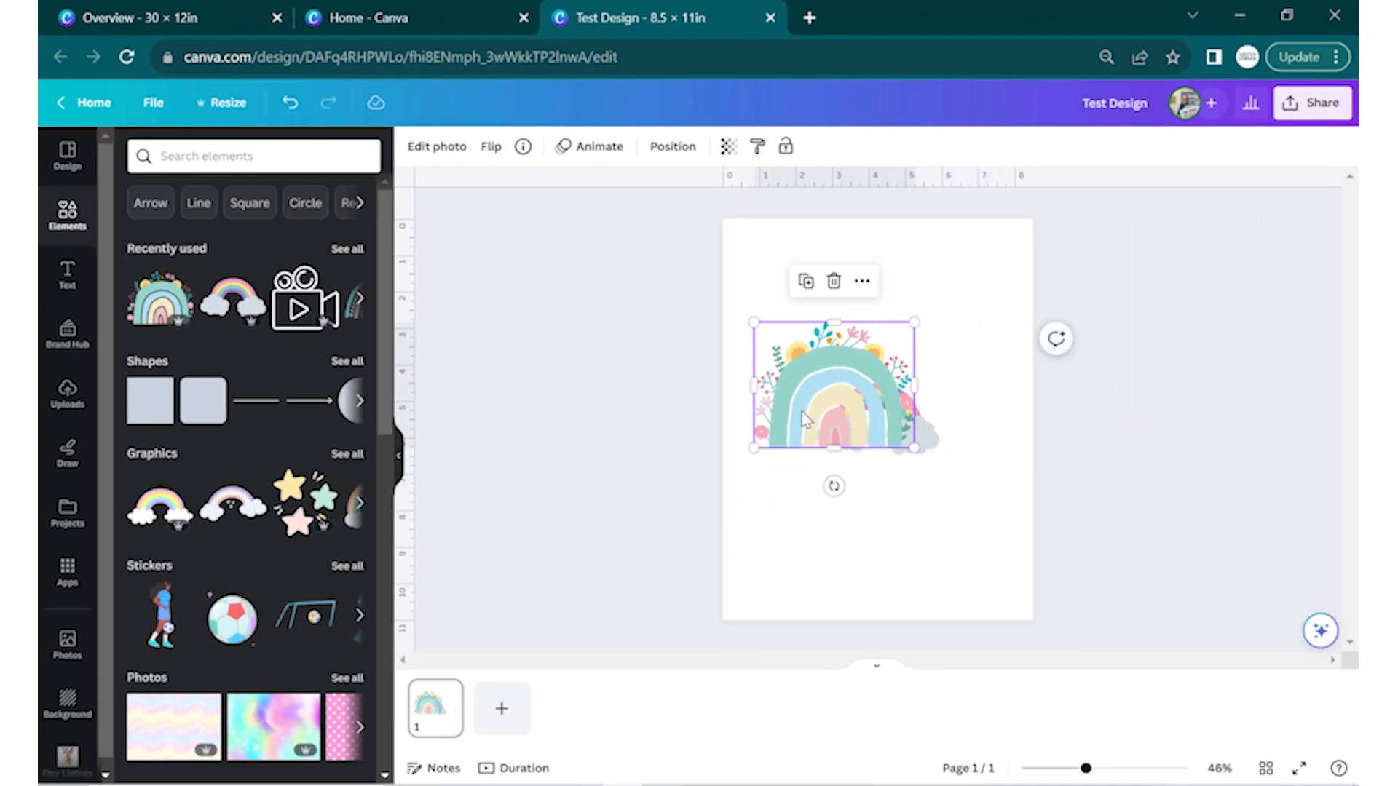
# - Arrange the floral rainbow in the upper part of the page with the cloud rainbow below it, and select the floral one
pyautogui.moveTo(837, 386); pyautogui.dragTo(875, 327)
pyautogui.moveTo(849, 466); pyautogui.dragTo(724, 567)
pyautogui.click(778, 294)
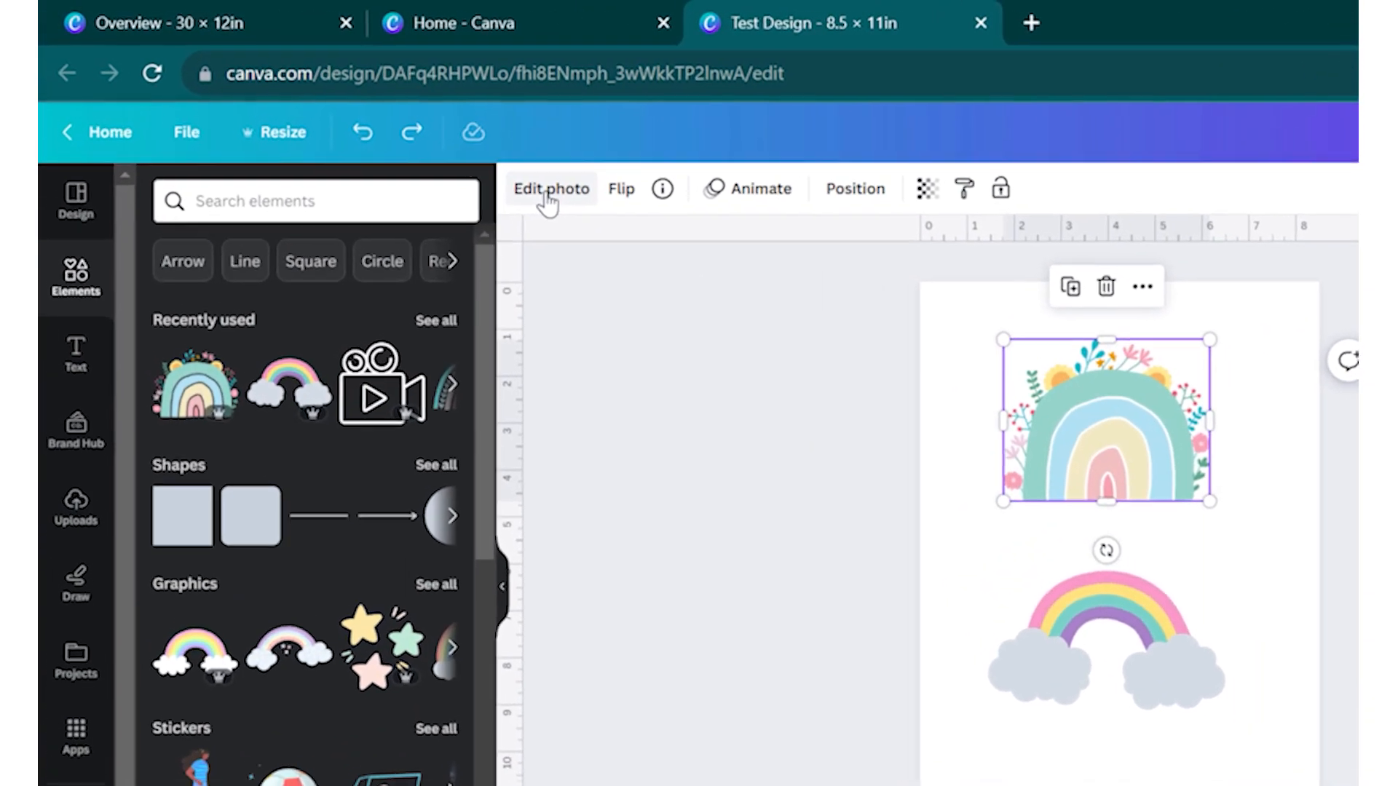
# - Browse all photo filters and apply the Soft filter Hazel to the floral rainbow at full intensity
pyautogui.click(435, 148)
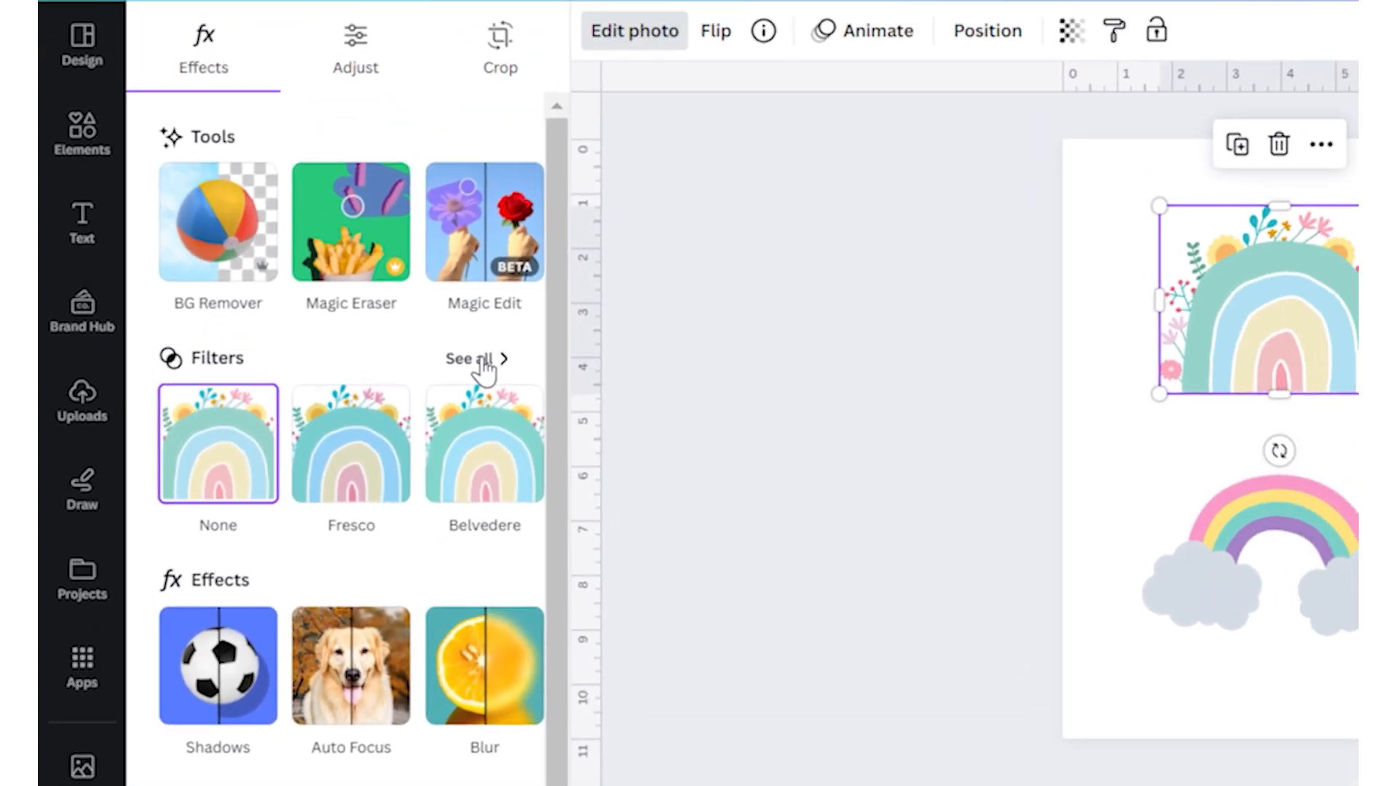
pyautogui.click(537, 303)
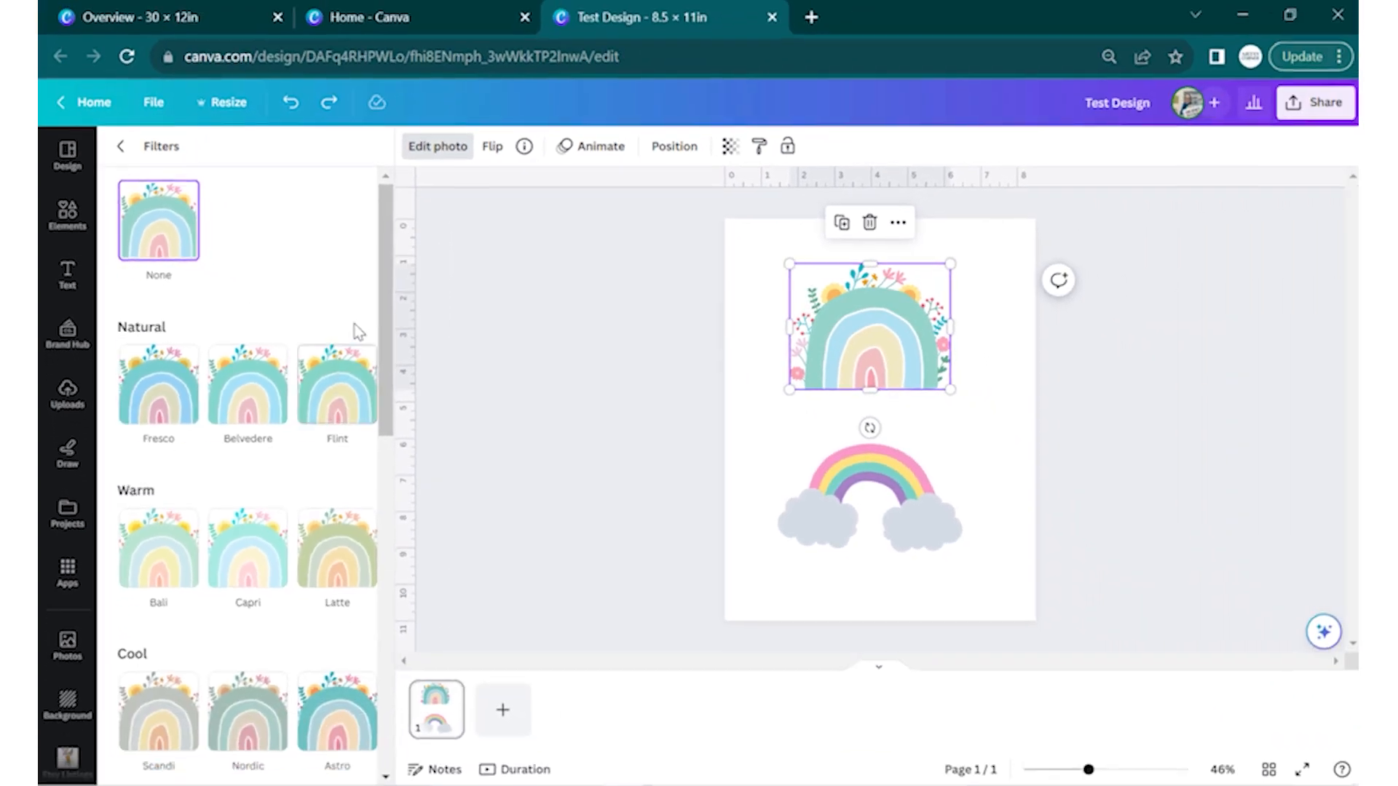
pyautogui.scroll(-5, 278, 240)
pyautogui.scroll(-3, 268, 331)
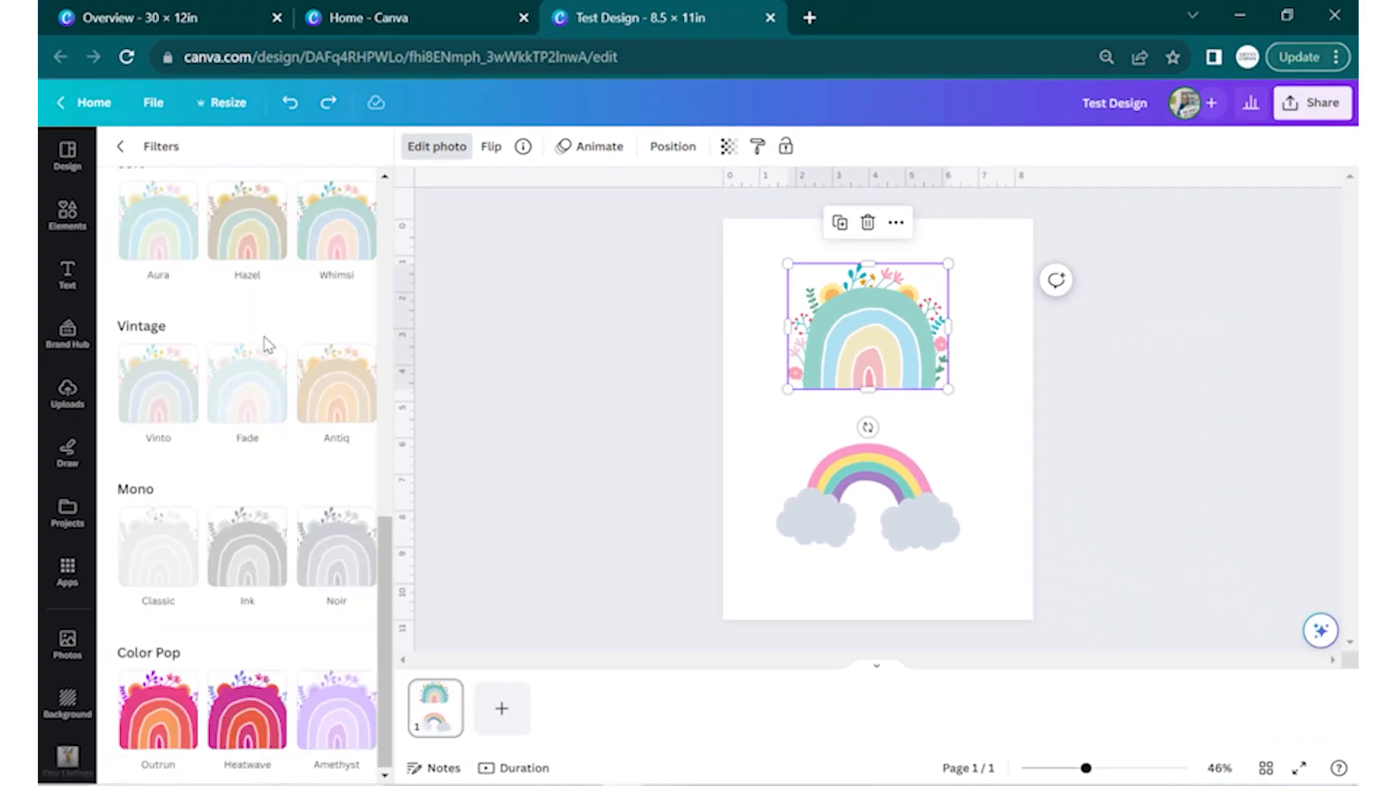
pyautogui.scroll(5, 267, 345)
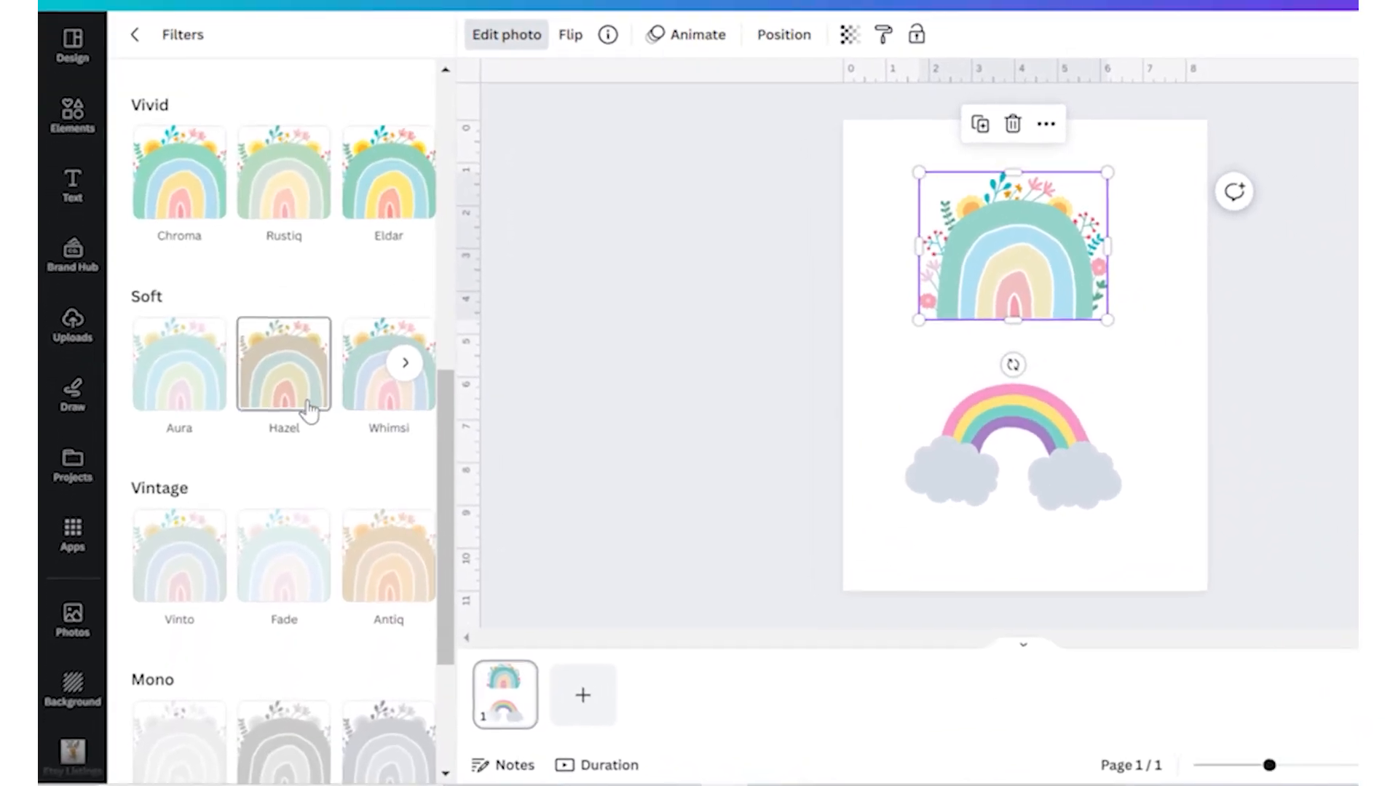
pyautogui.click(309, 410)
pyautogui.scroll(2, 311, 404)
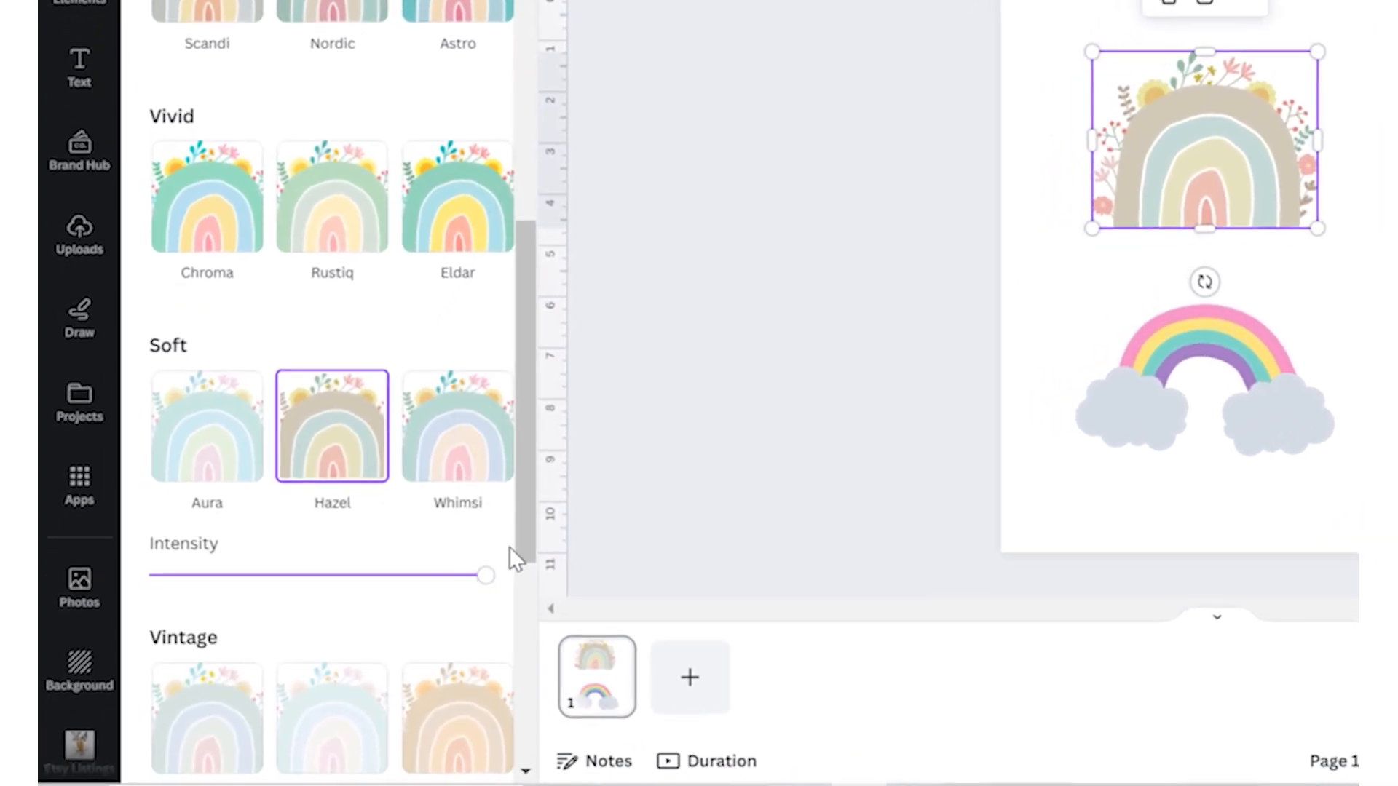
pyautogui.moveTo(302, 583); pyautogui.dragTo(531, 607)
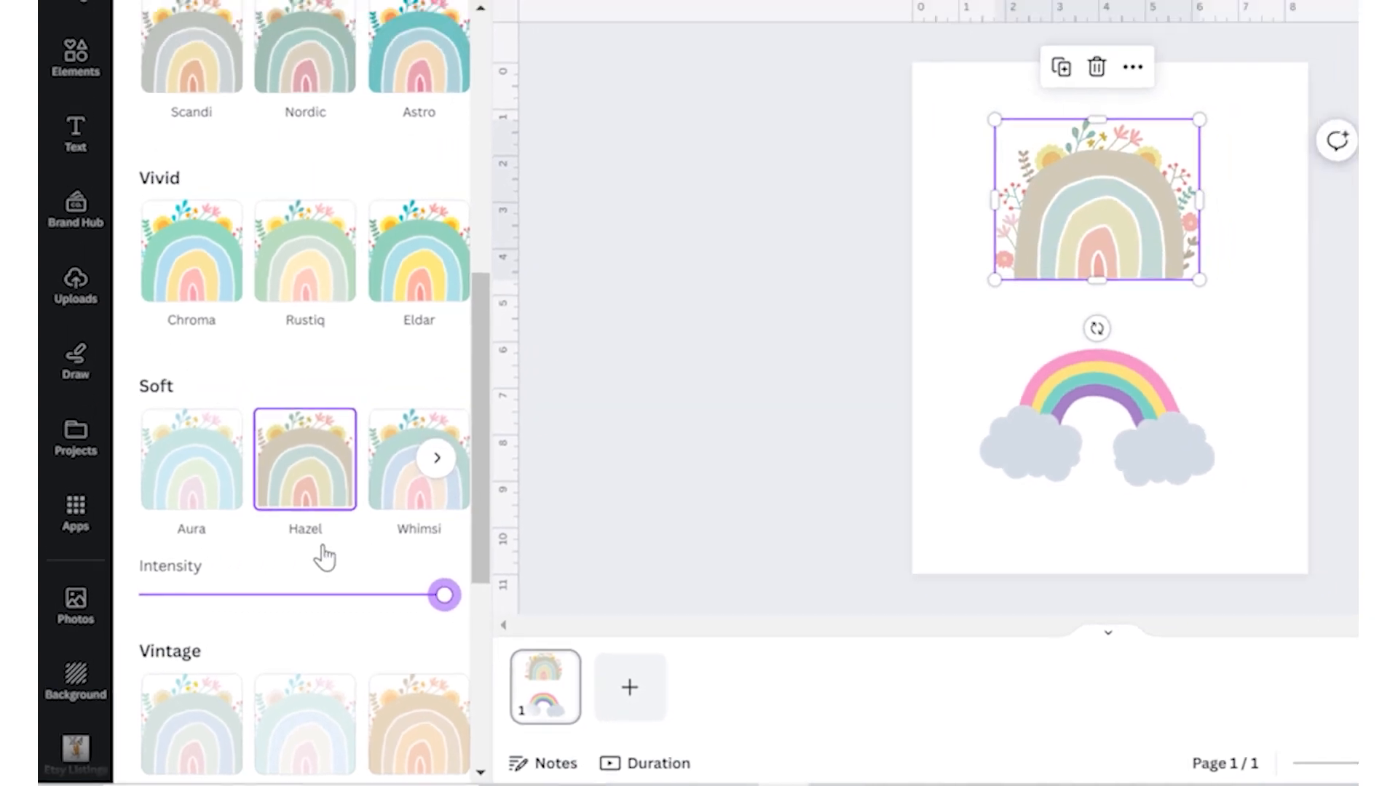
# - Look through the Vintage, Mono and Color Pop filters and leave the photo editing options
pyautogui.scroll(-5, 375, 515)
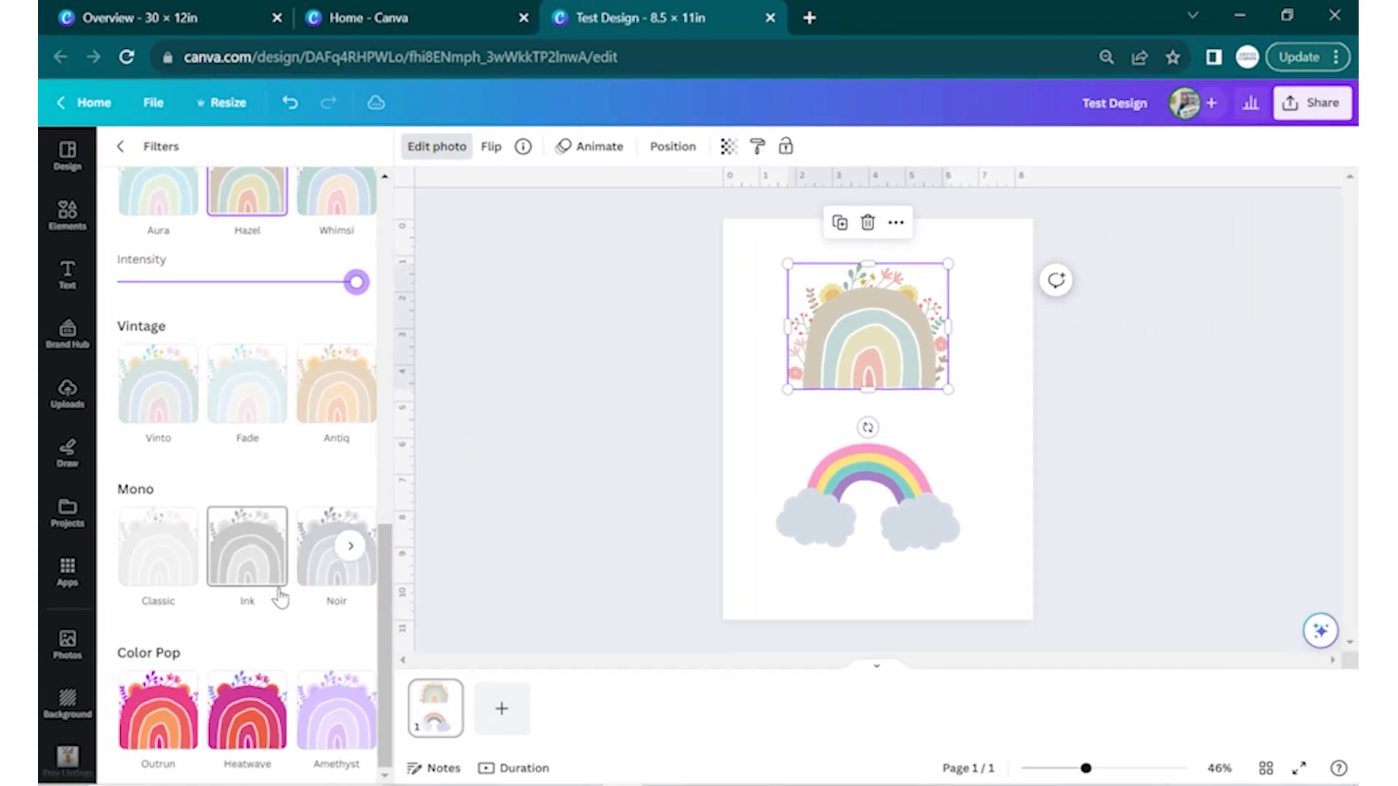
pyautogui.scroll(7, 382, 517)
pyautogui.scroll(5, 281, 595)
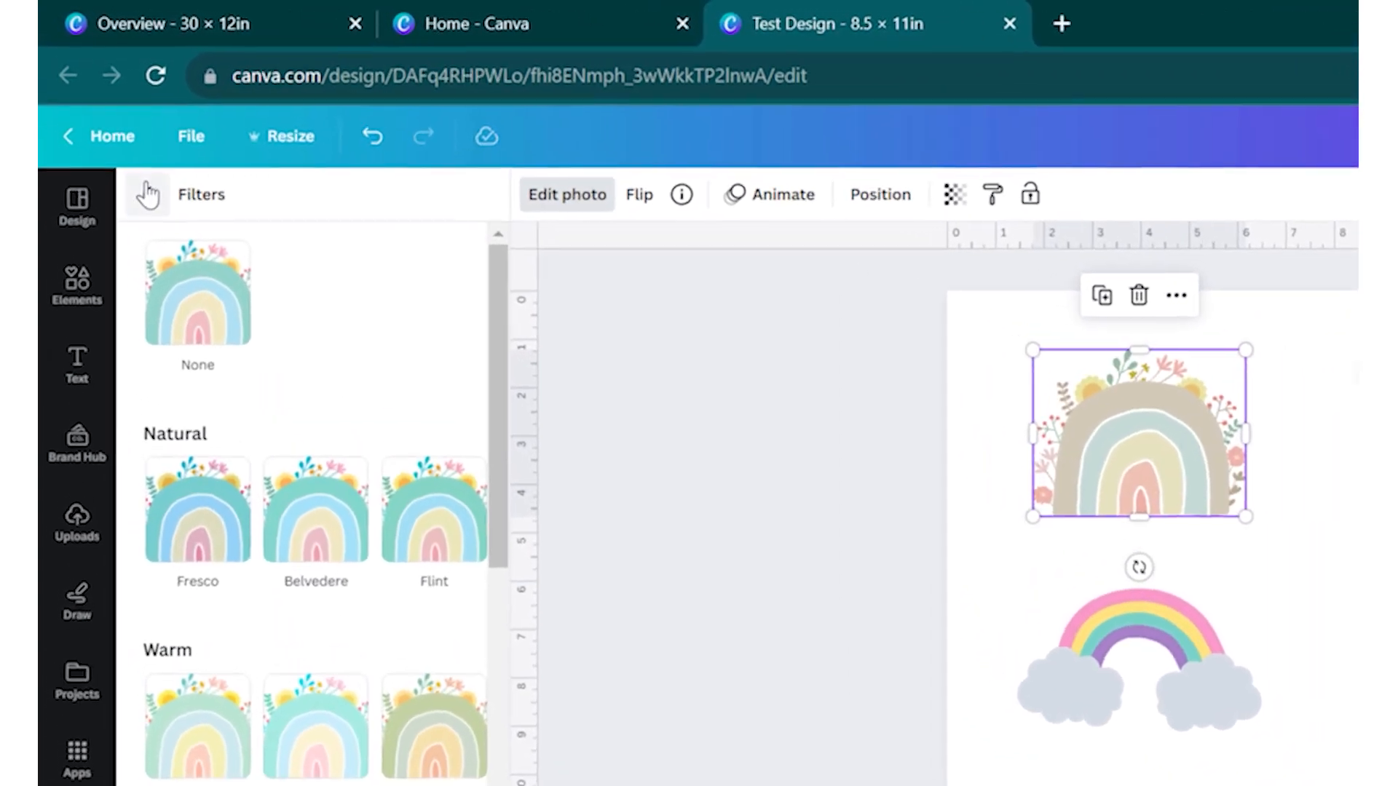
pyautogui.click(124, 154)
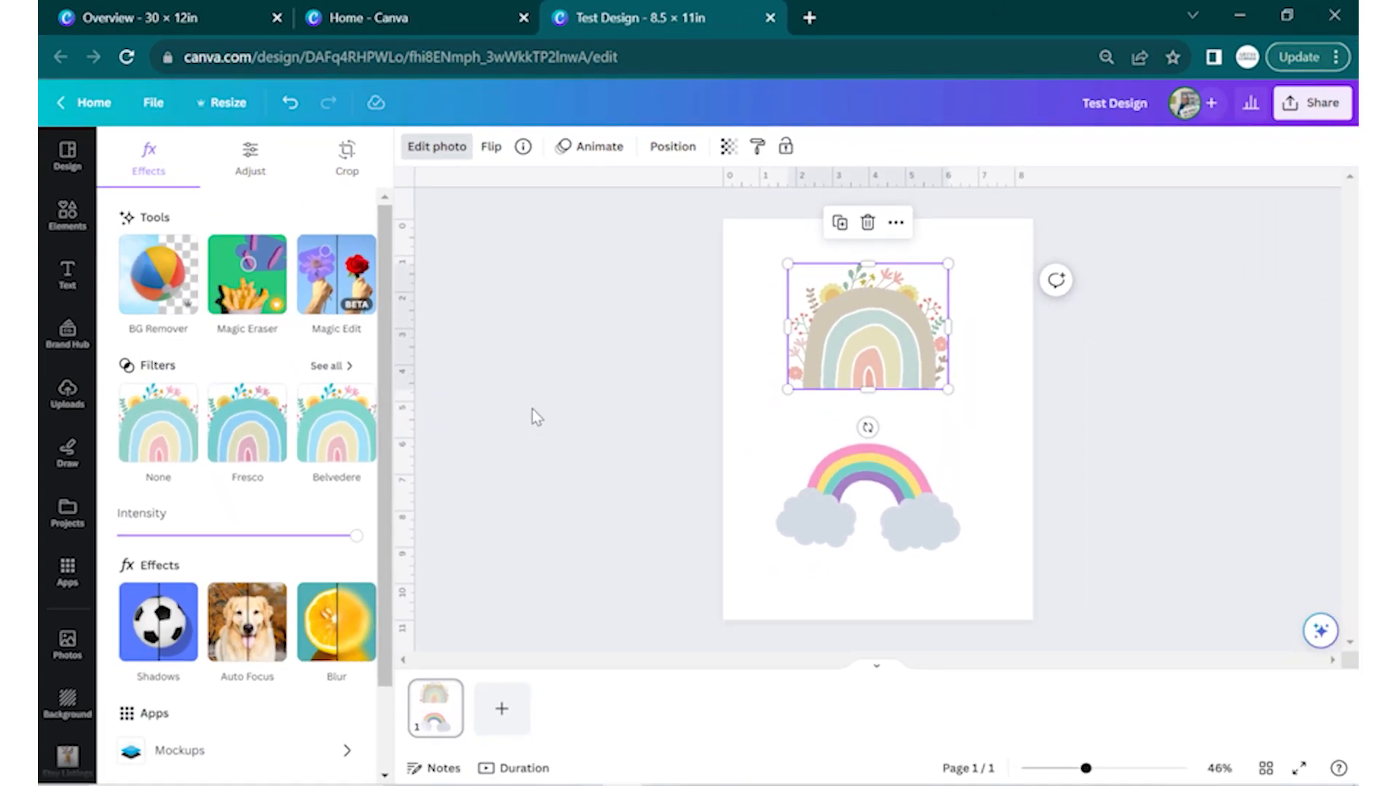
pyautogui.click(531, 409)
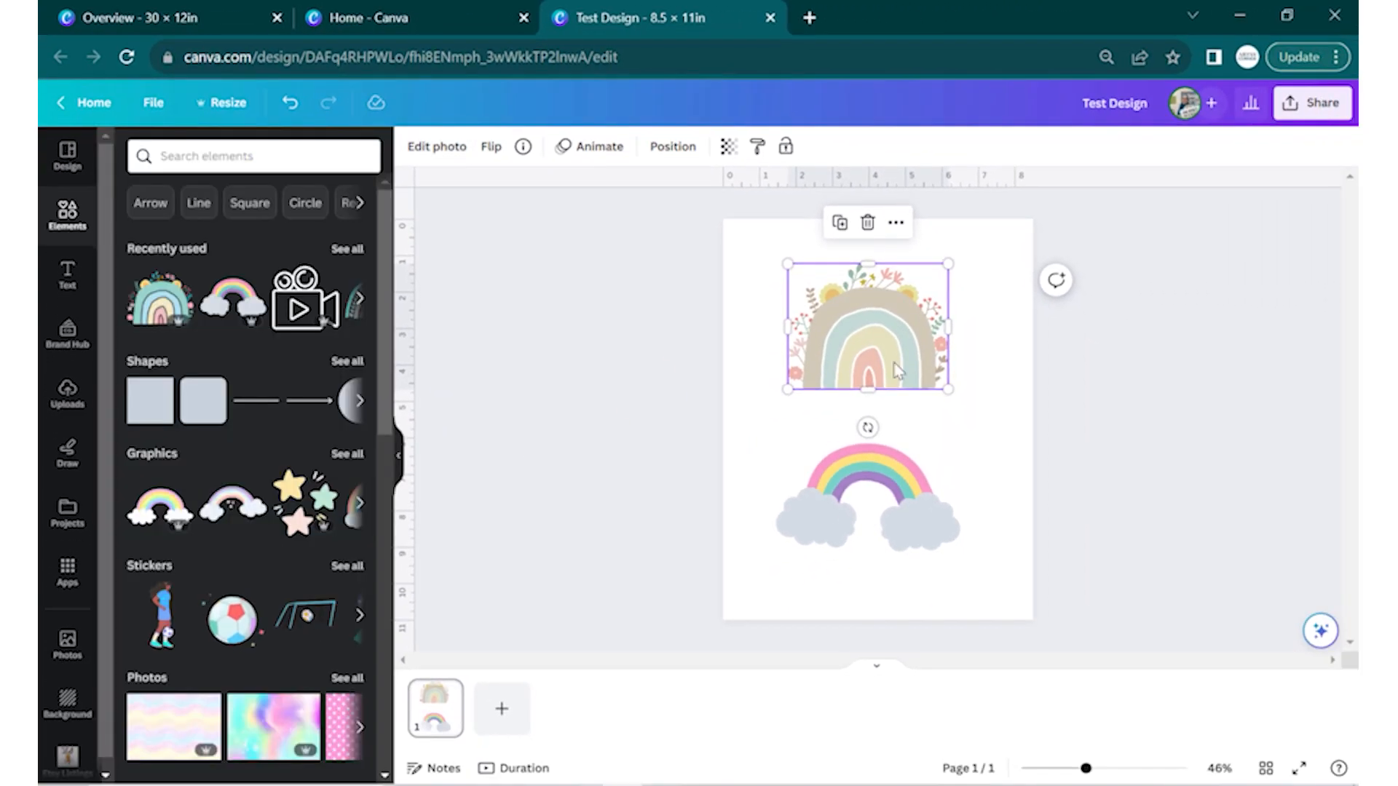
# - Replace the Hazel filter on the floral rainbow with a teal-toned one and close the photo editing options
pyautogui.click(446, 151)
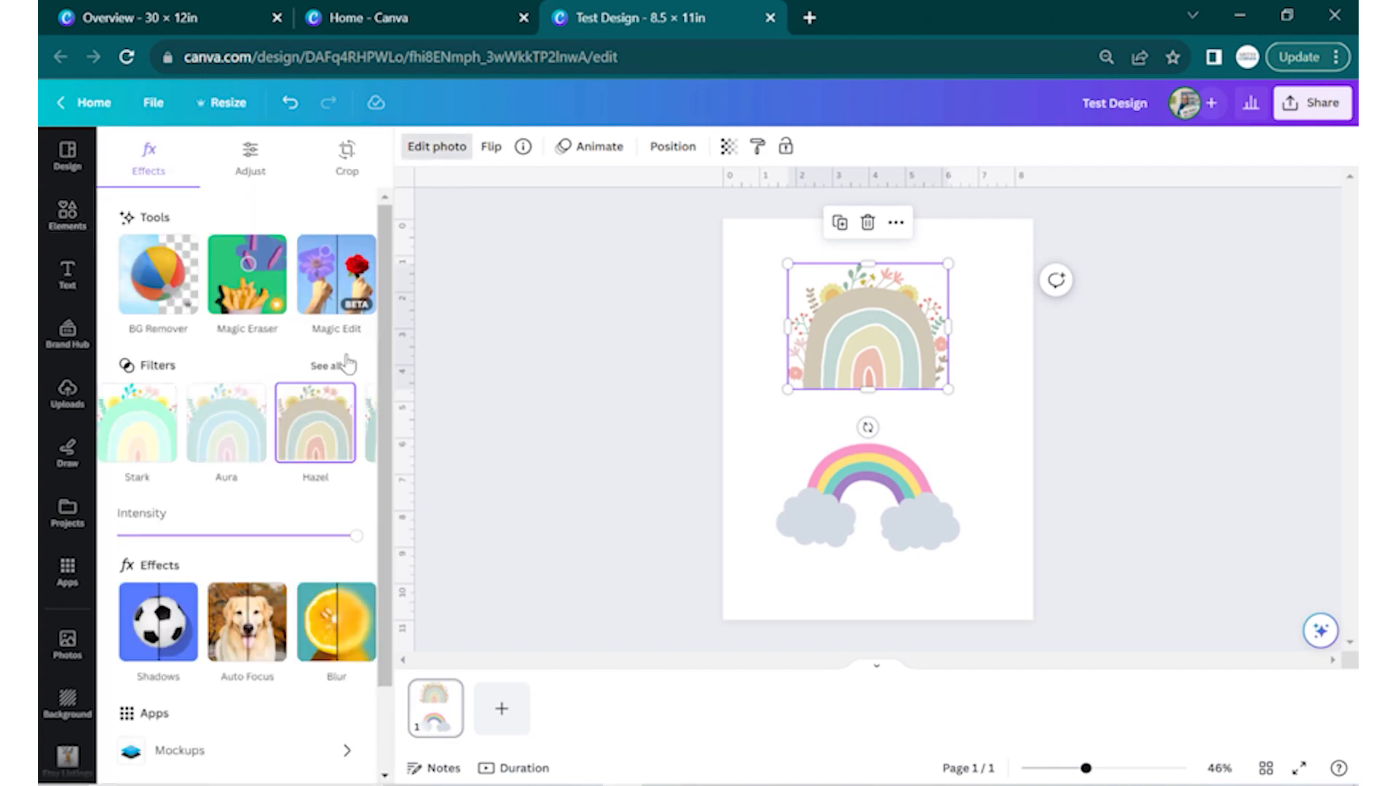
pyautogui.click(571, 396)
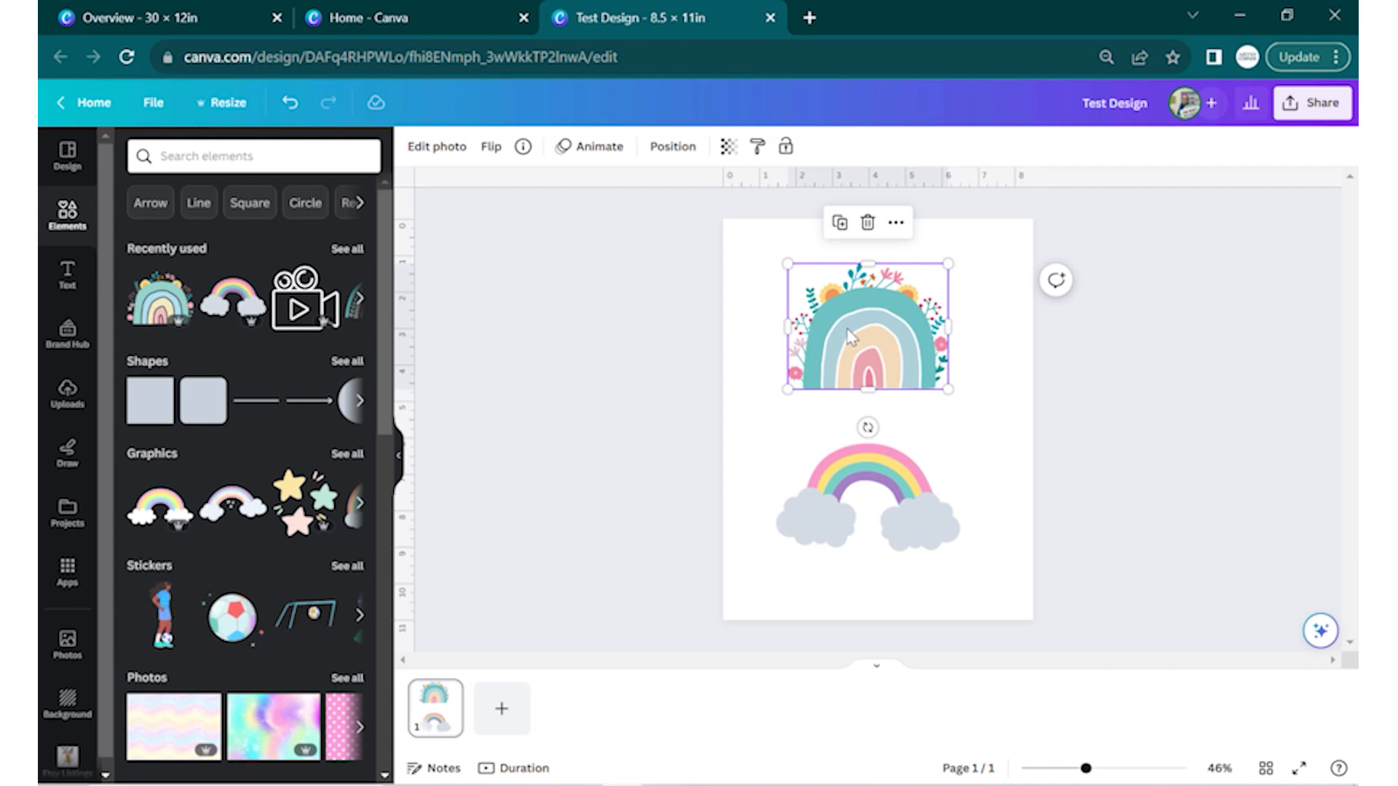
# - Select the floral rainbow, look over the available photo effects and apply the Outline shadow to it
pyautogui.click(964, 437)
pyautogui.click(899, 362)
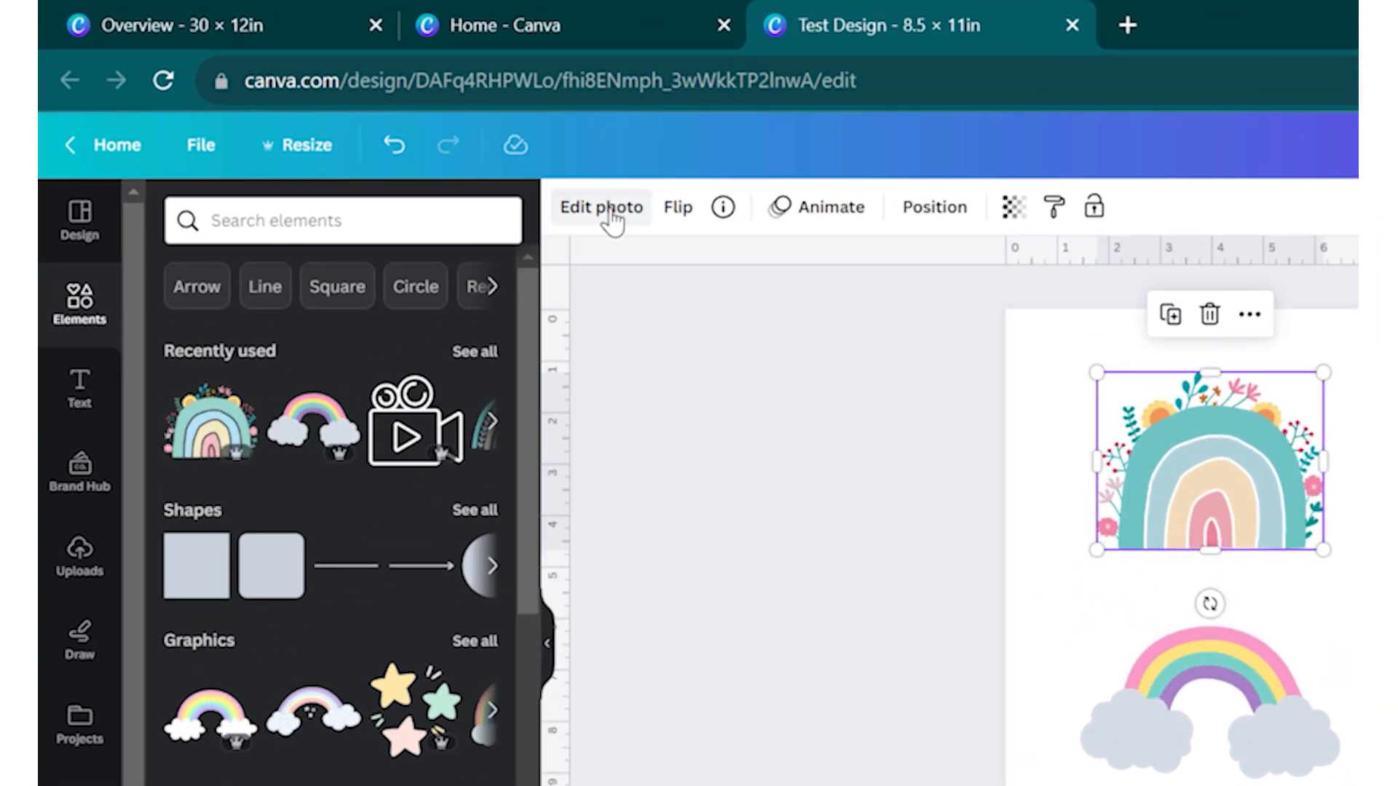
pyautogui.click(438, 147)
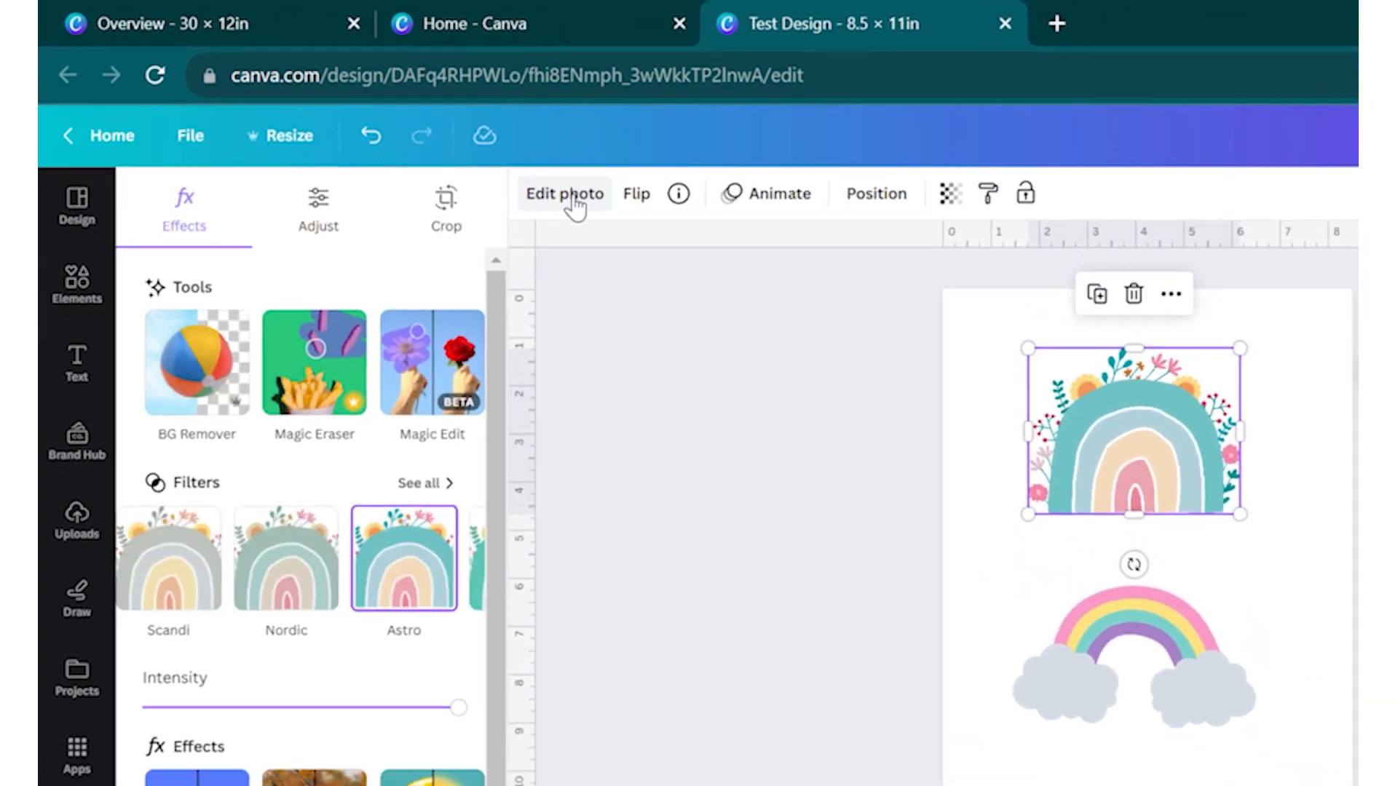
pyautogui.scroll(-1, 396, 627)
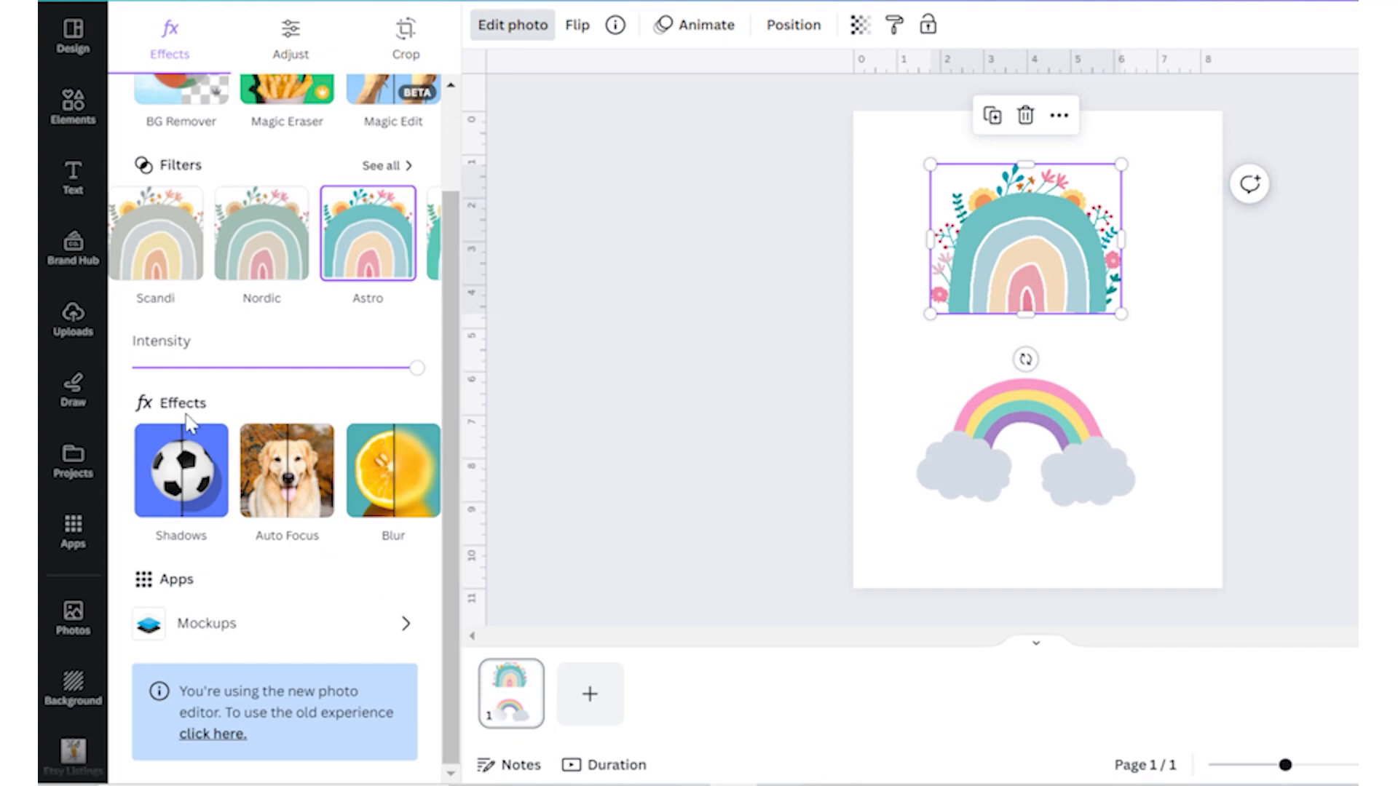
pyautogui.click(181, 466)
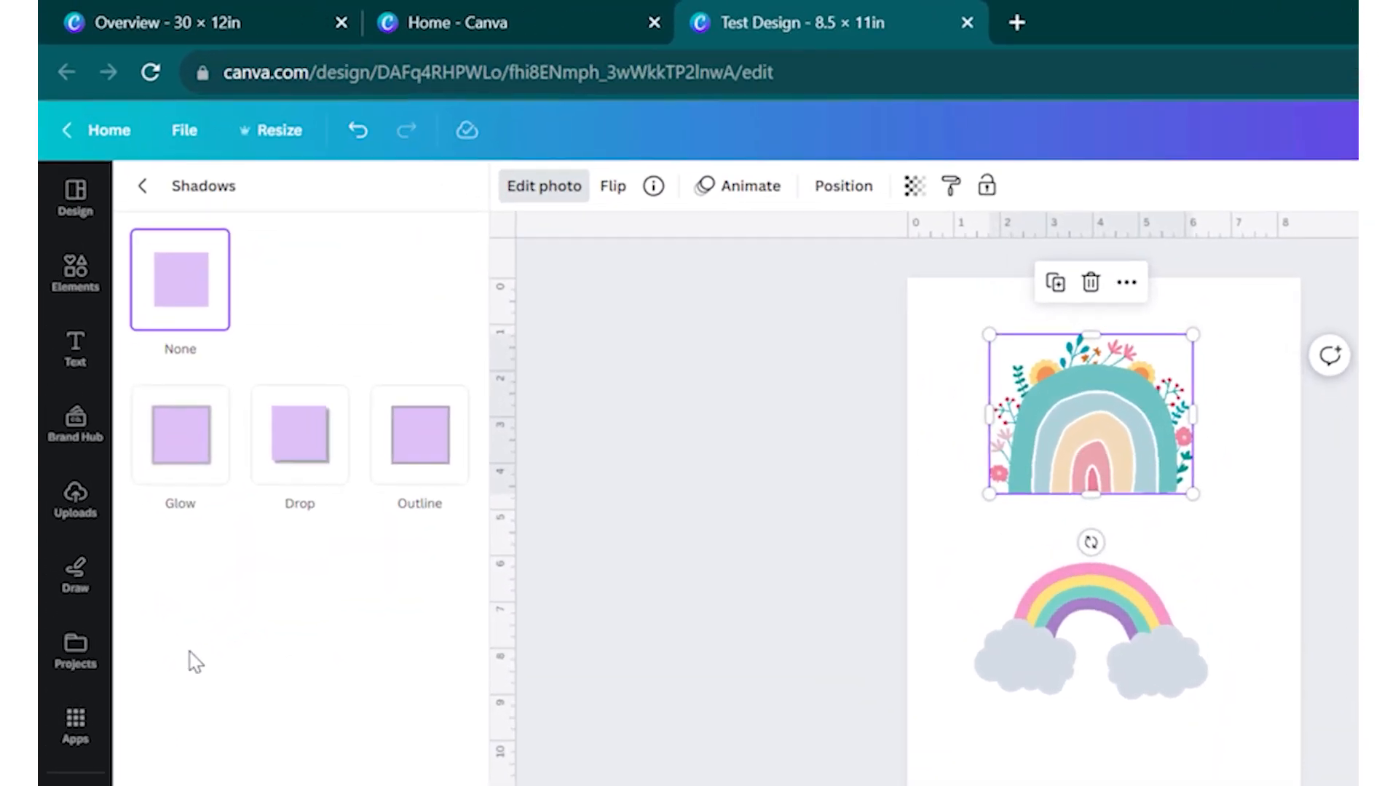
pyautogui.click(373, 310)
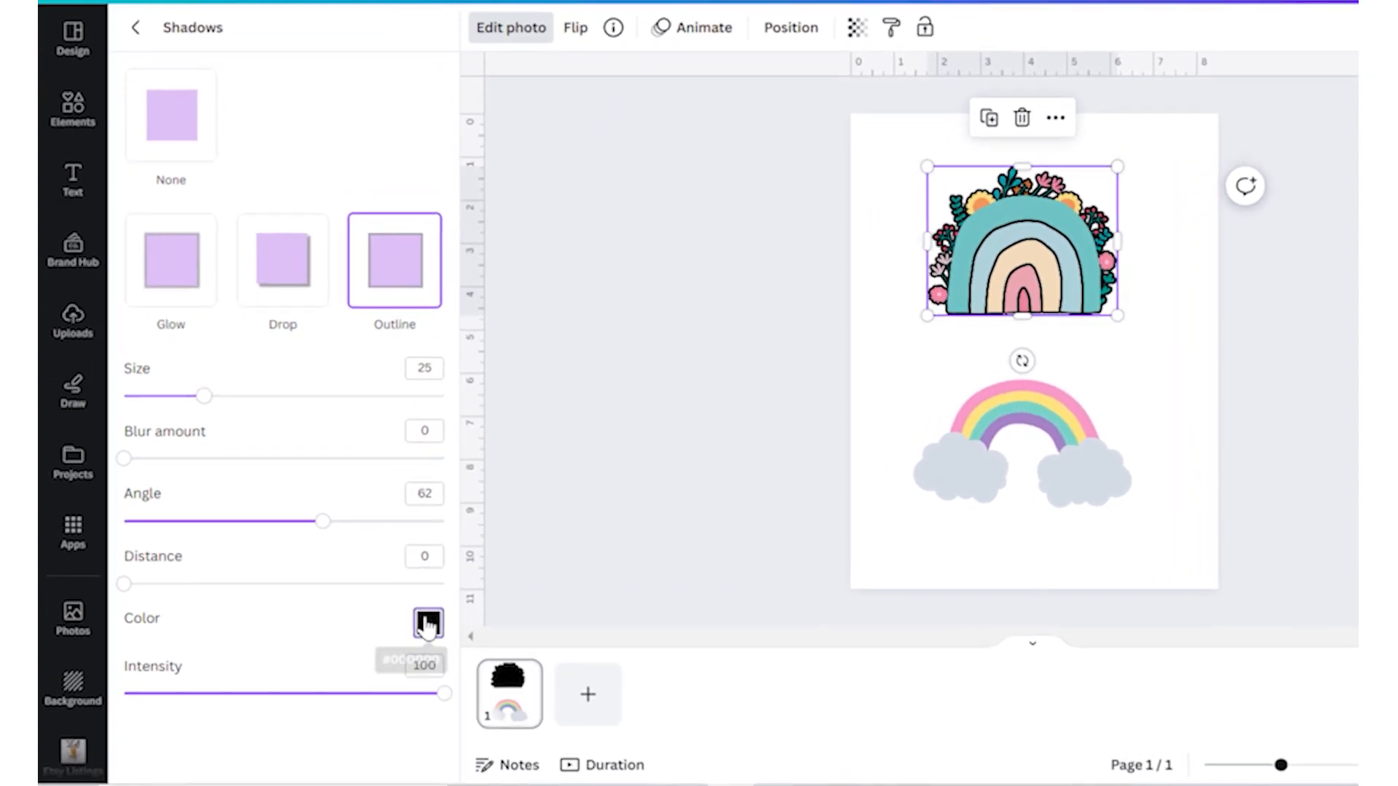
# - Try several outline colors on the floral rainbow, including #6D3030, #32A87A and #CF1111, and settle on coral red #F85E5E
pyautogui.click(367, 648)
pyautogui.click(507, 519)
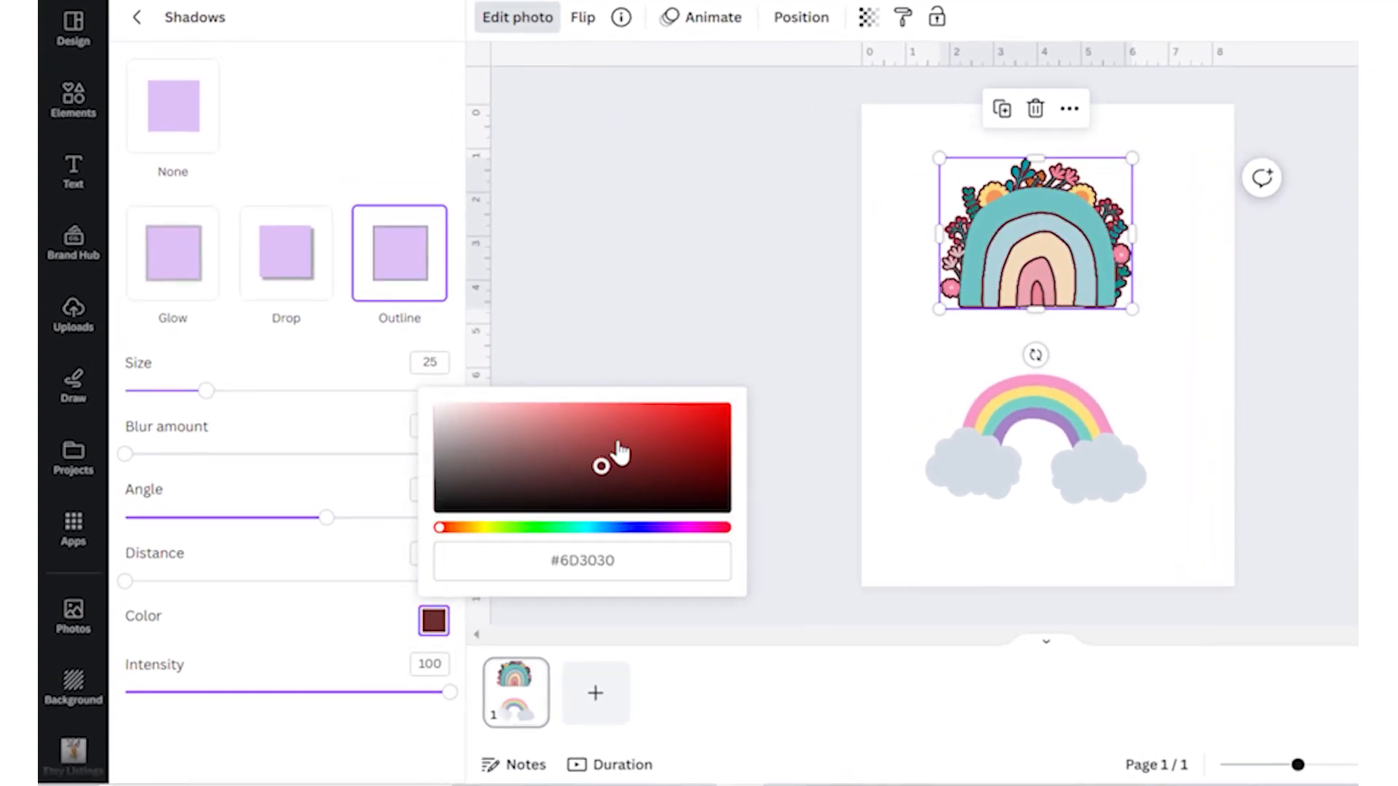
pyautogui.click(642, 440)
pyautogui.click(566, 527)
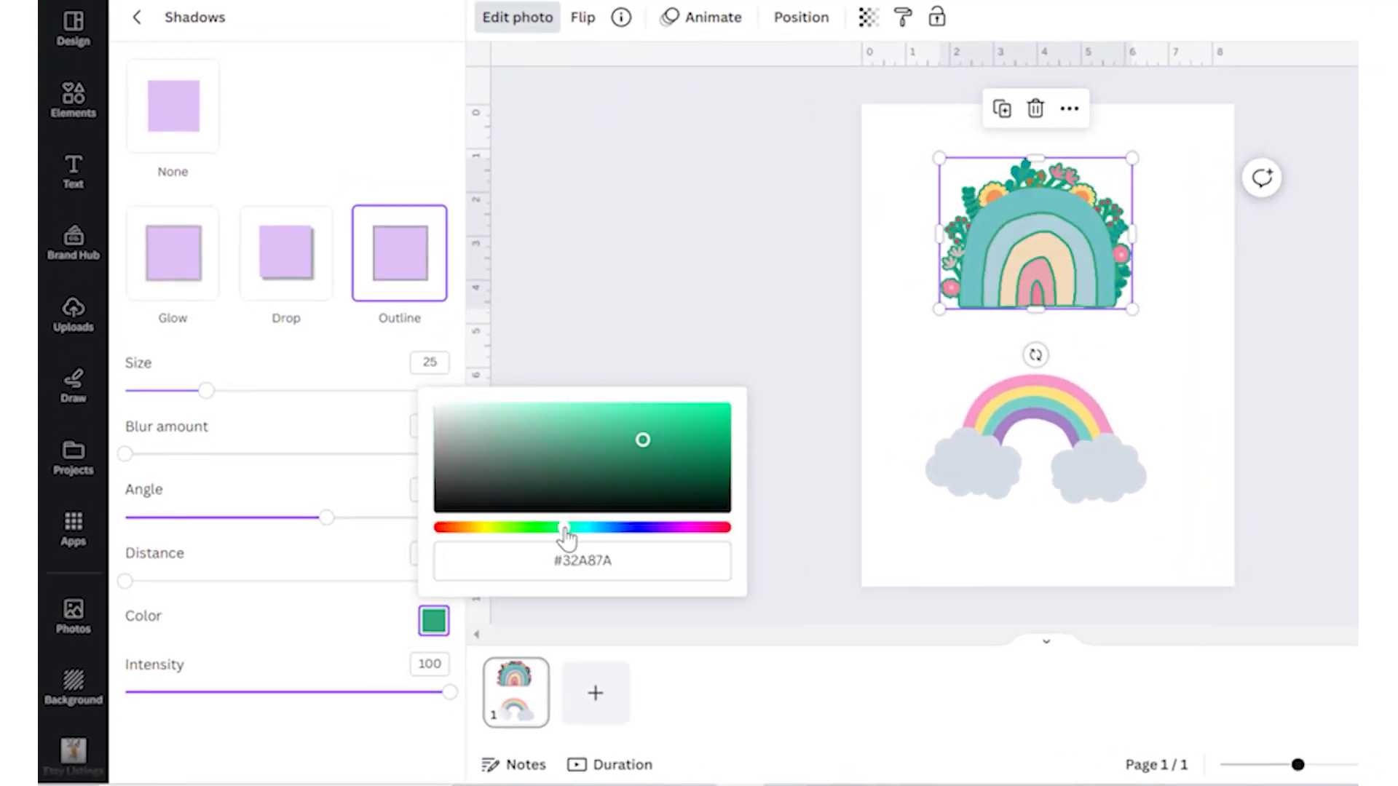
pyautogui.click(624, 527)
pyautogui.click(487, 423)
pyautogui.click(436, 404)
pyautogui.click(487, 430)
pyautogui.moveTo(705, 529); pyautogui.dragTo(755, 530)
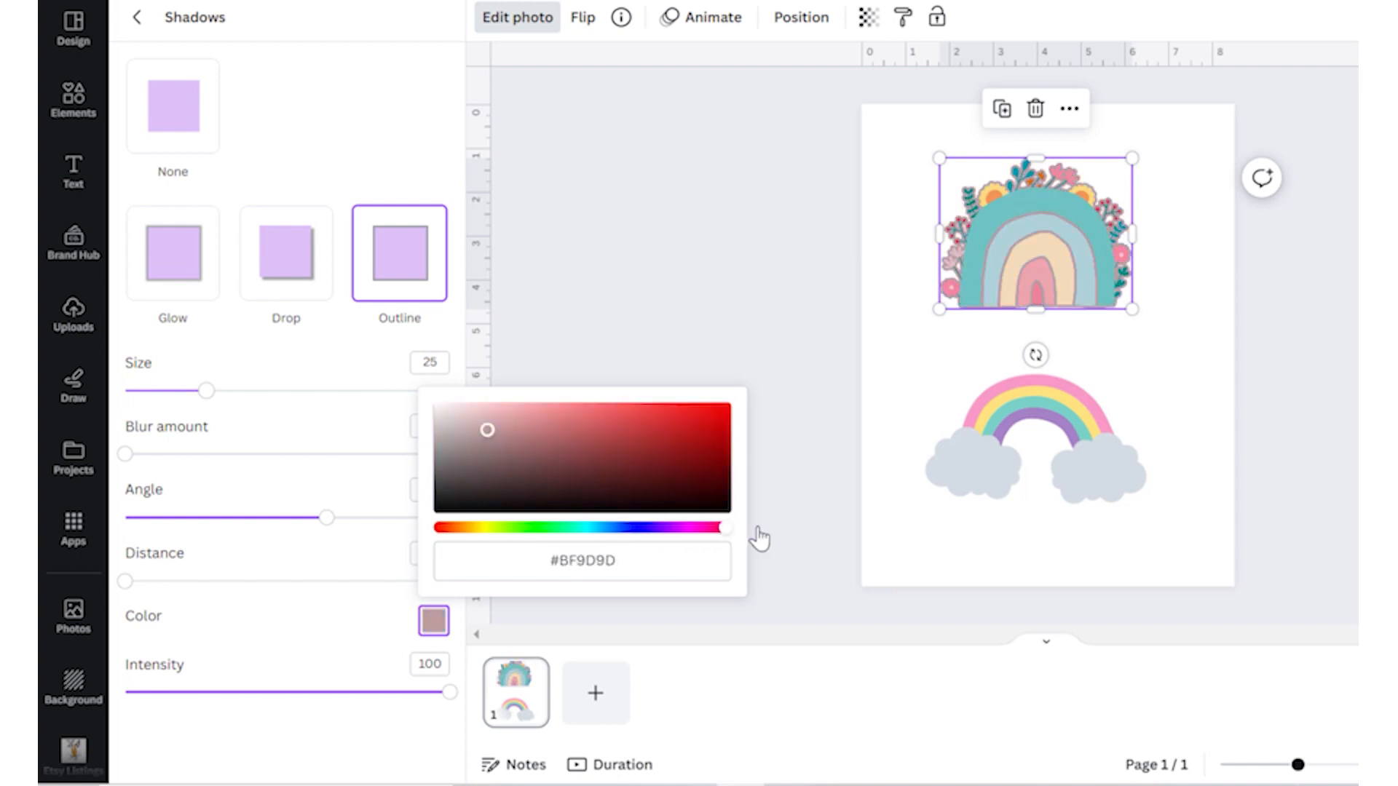
pyautogui.click(706, 423)
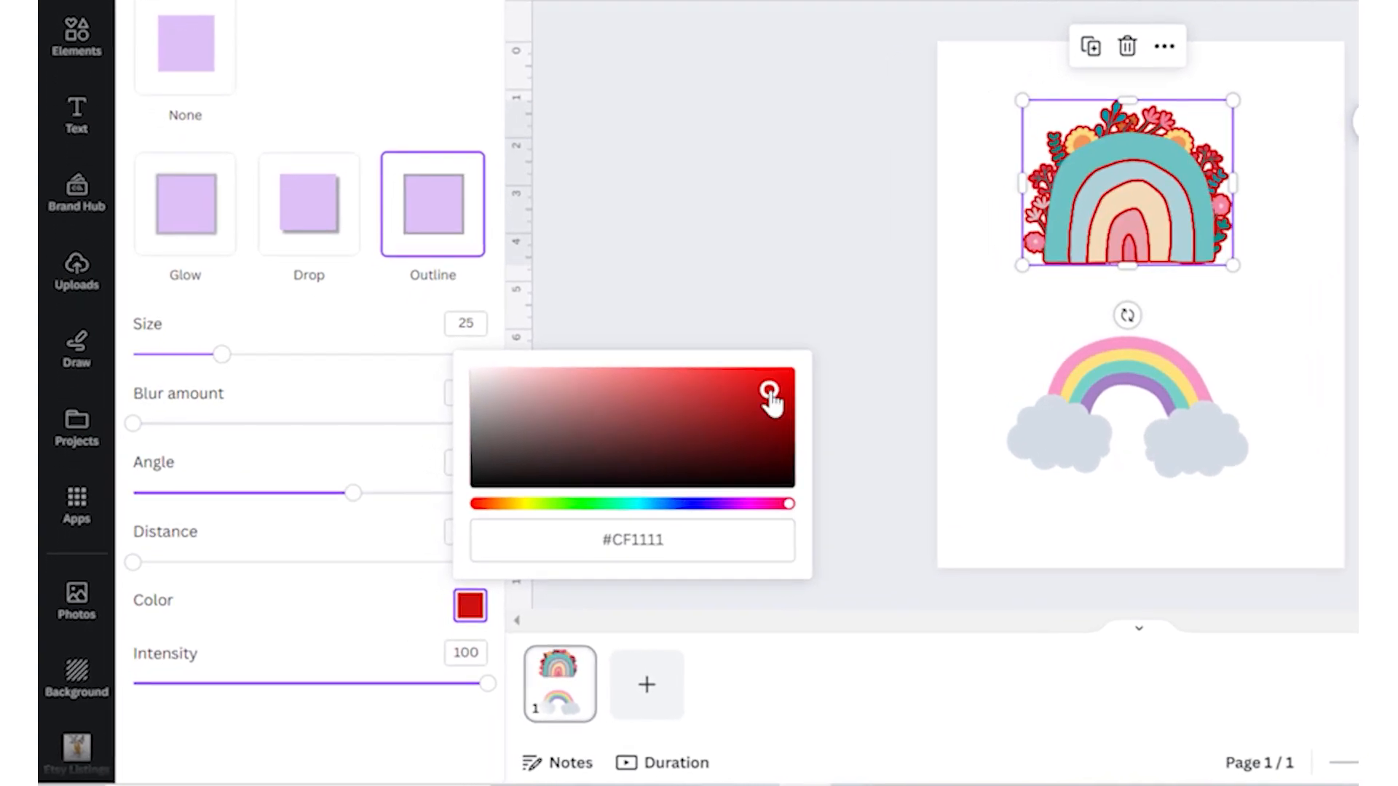
pyautogui.moveTo(706, 423); pyautogui.dragTo(619, 407)
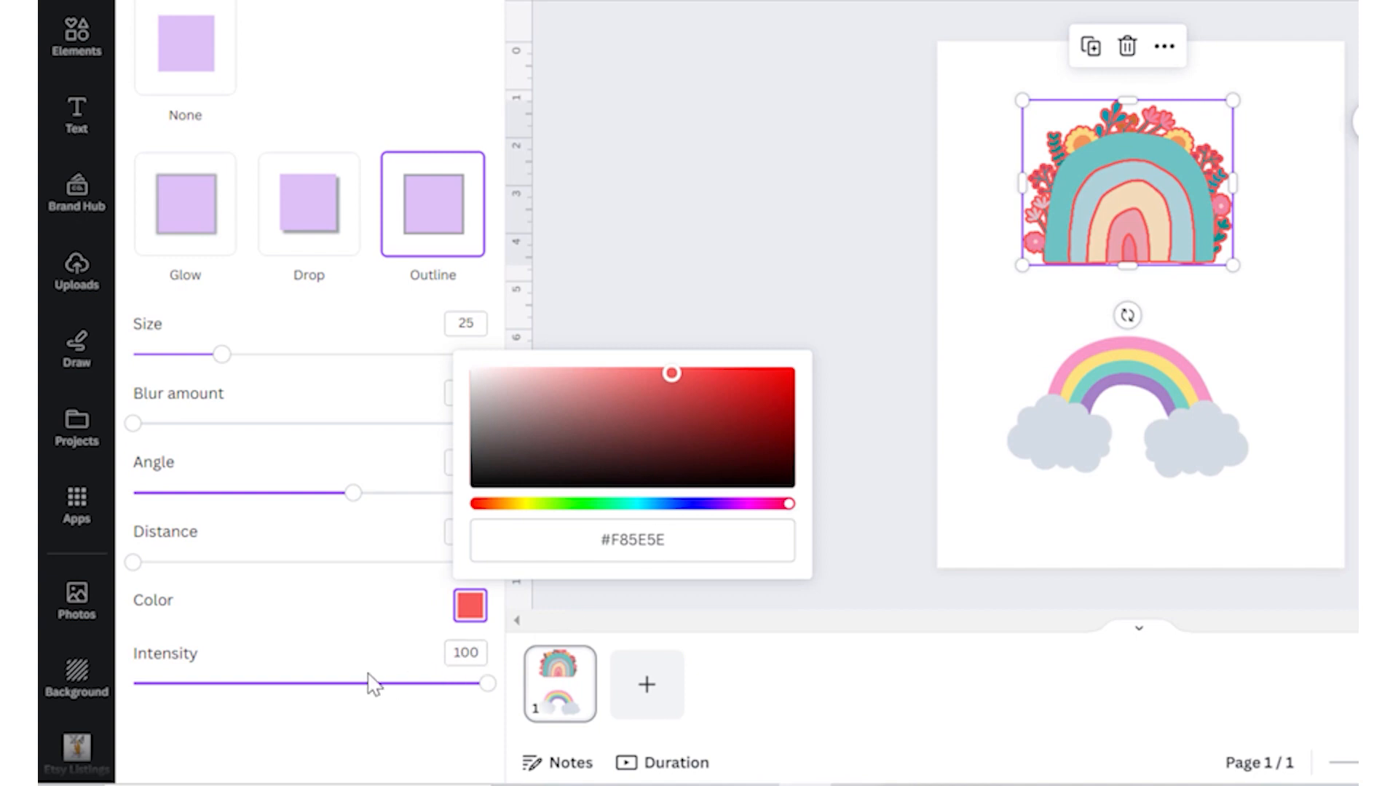
# - Keep the floral rainbow's outline intensity at 100 and set the outline angle to 0
pyautogui.moveTo(484, 701); pyautogui.dragTo(542, 702)
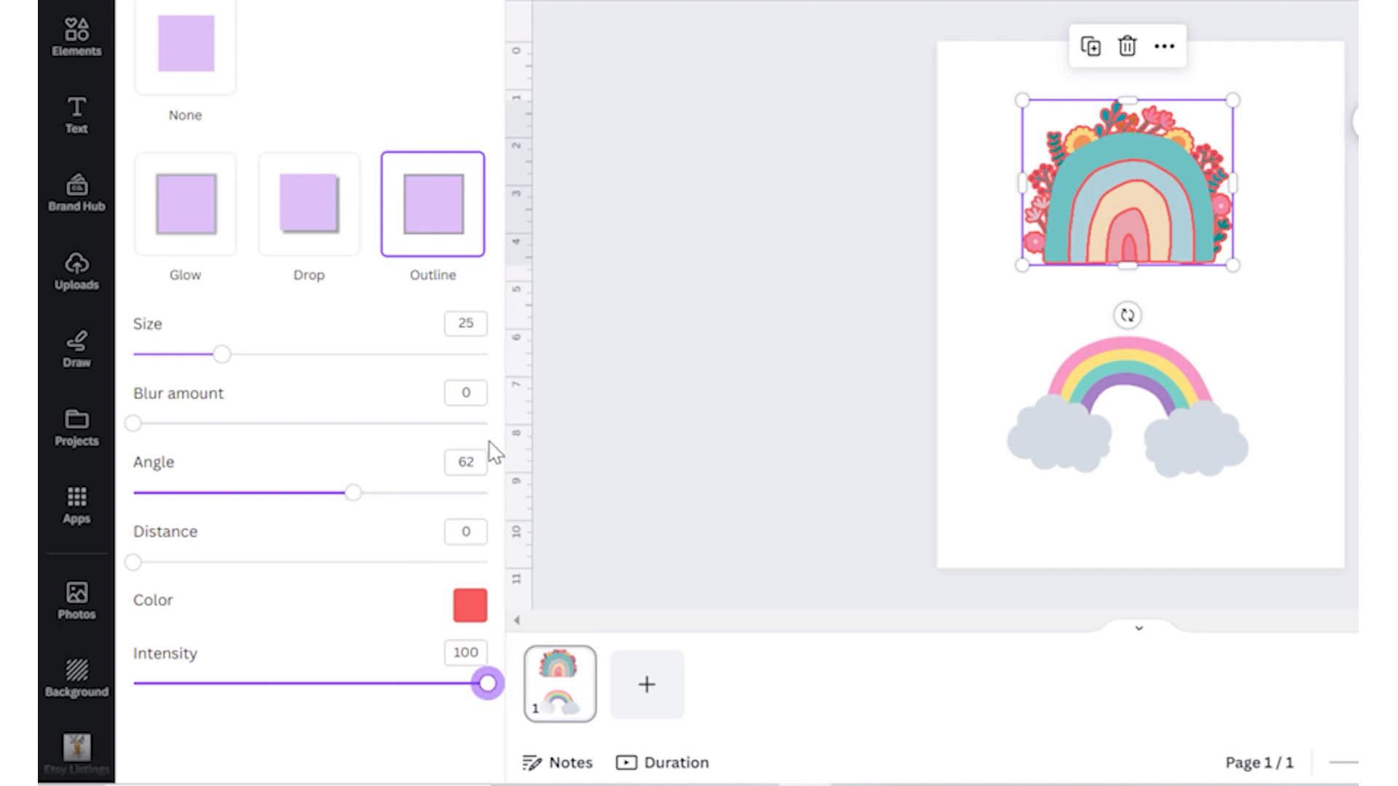
pyautogui.click(486, 462)
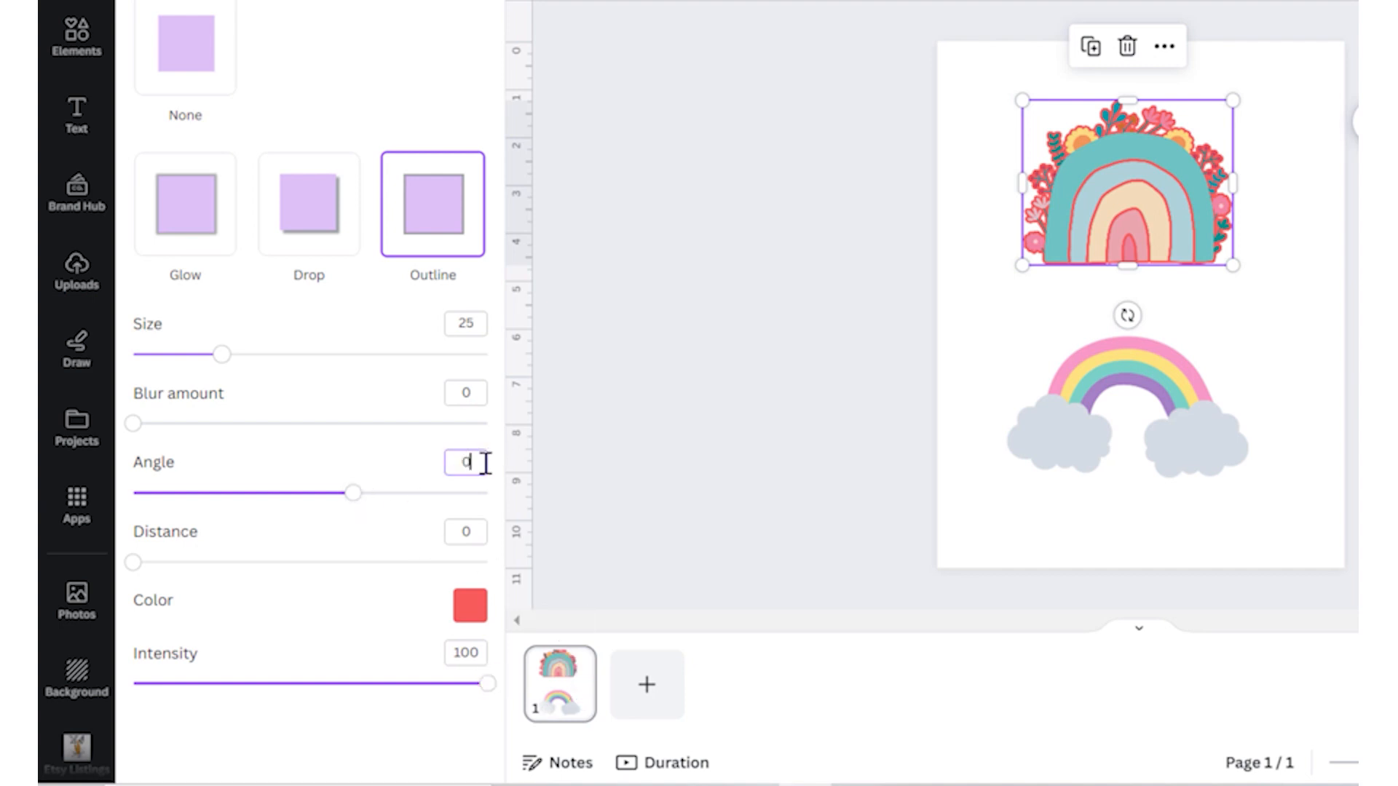
pyautogui.press('Return')
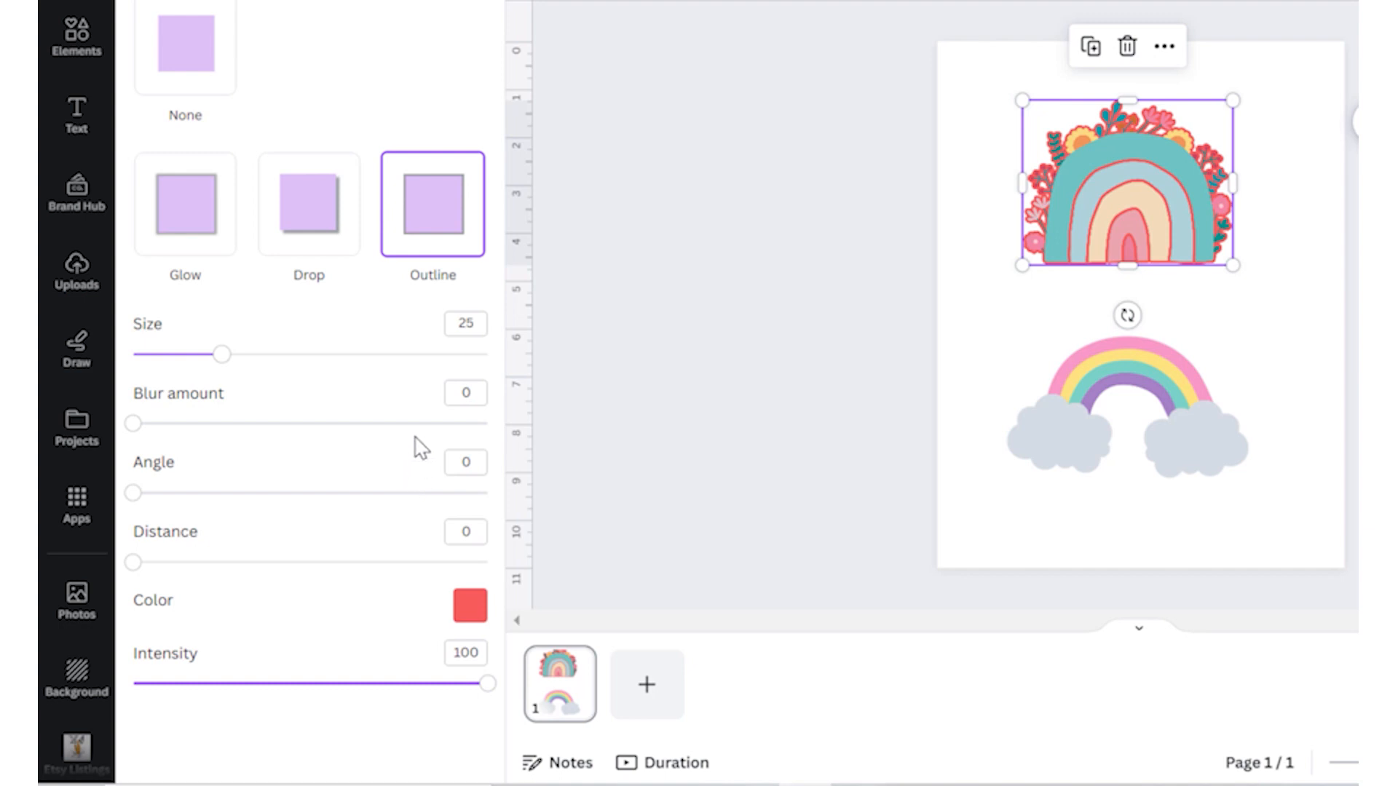
# - Set the outline size to 50, leave the shadow options and enlarge the floral rainbow slightly
pyautogui.moveTo(231, 364); pyautogui.dragTo(314, 391)
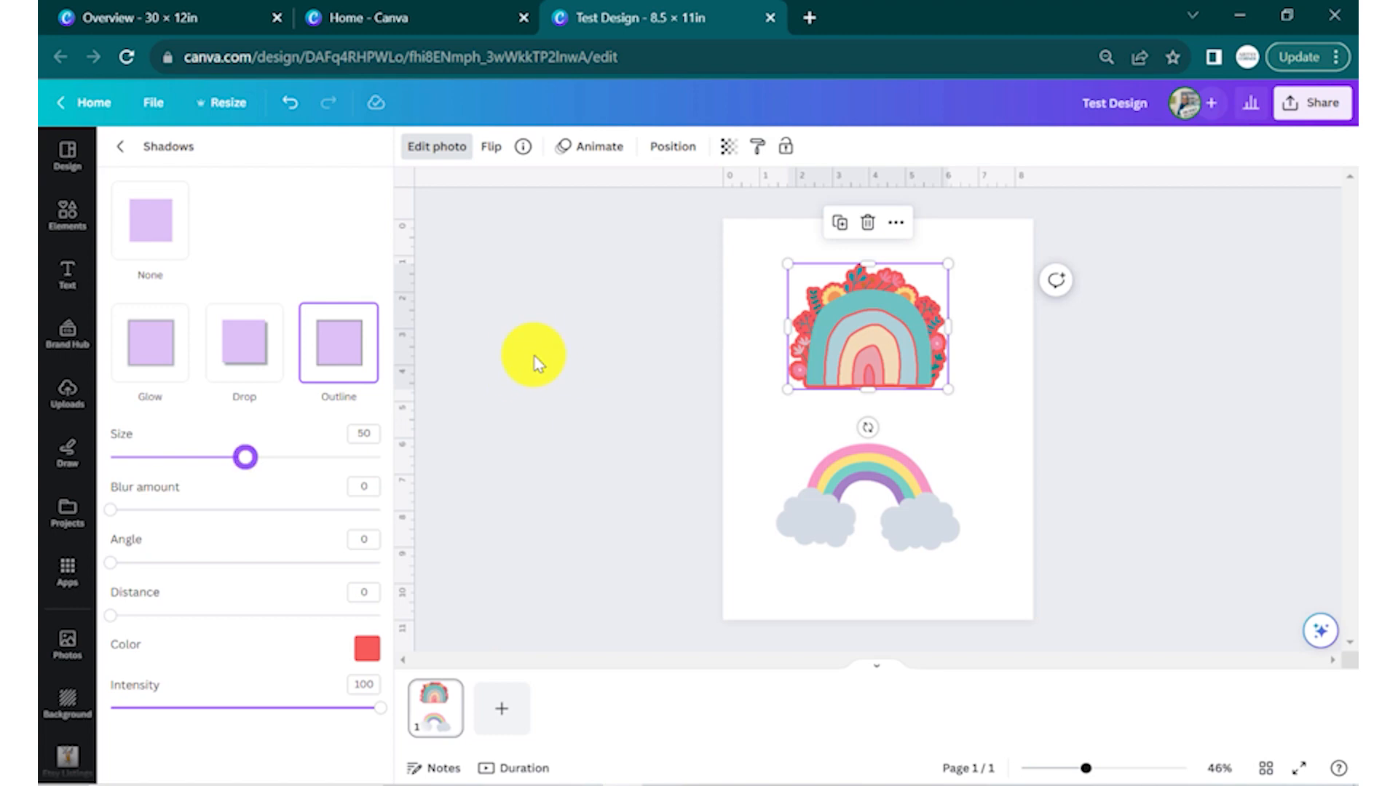
pyautogui.click(535, 356)
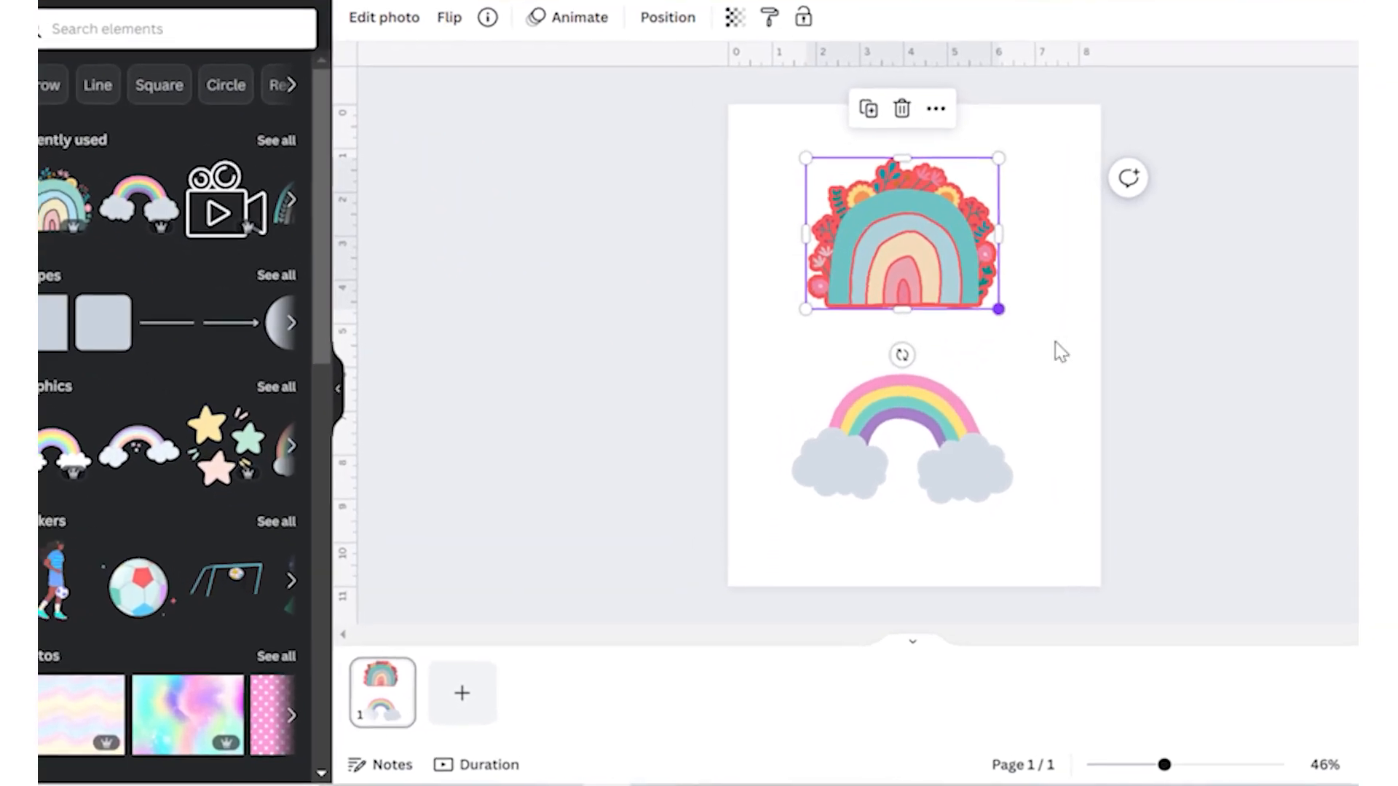
pyautogui.moveTo(998, 309); pyautogui.dragTo(957, 294)
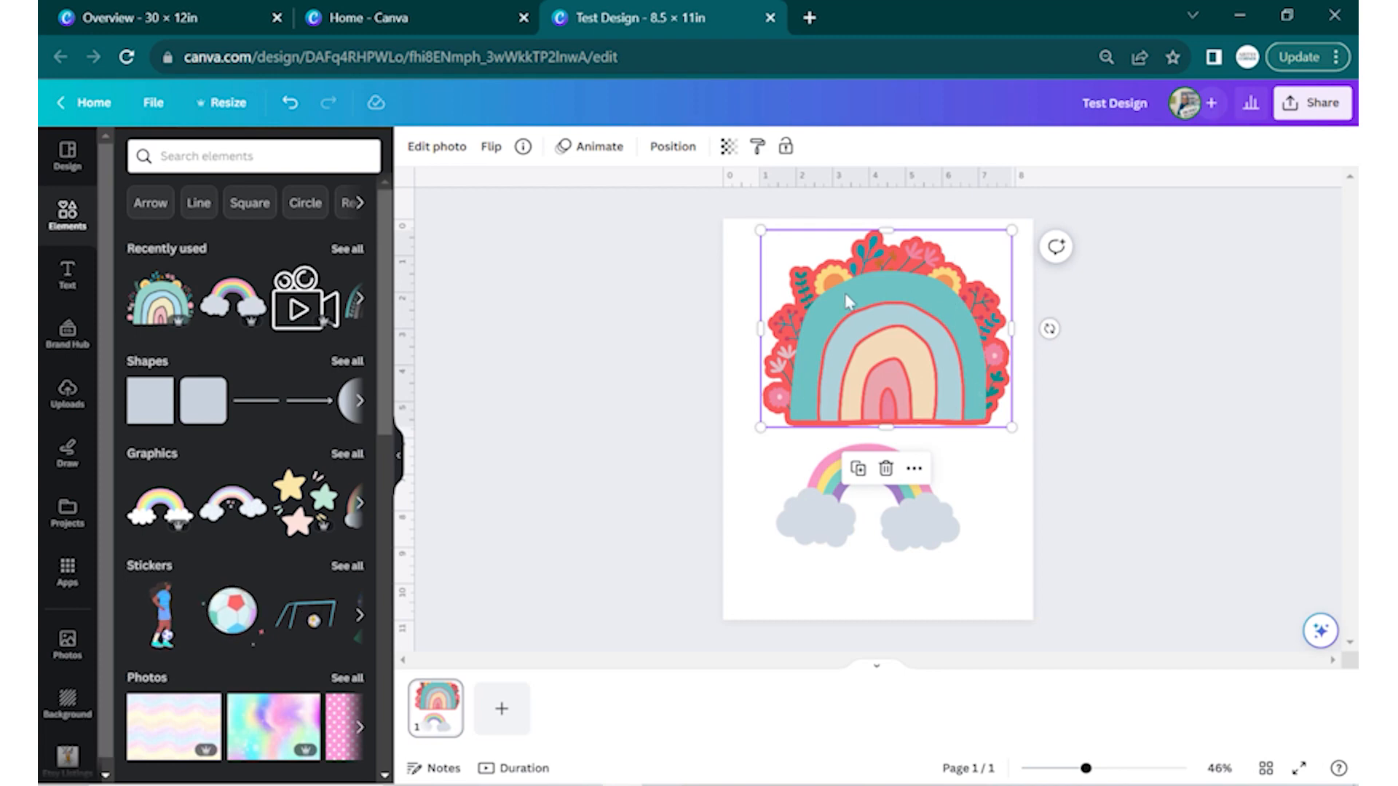
# - Select the cloud rainbow, look through its editable colors and leave the color options without changing any
pyautogui.click(910, 518)
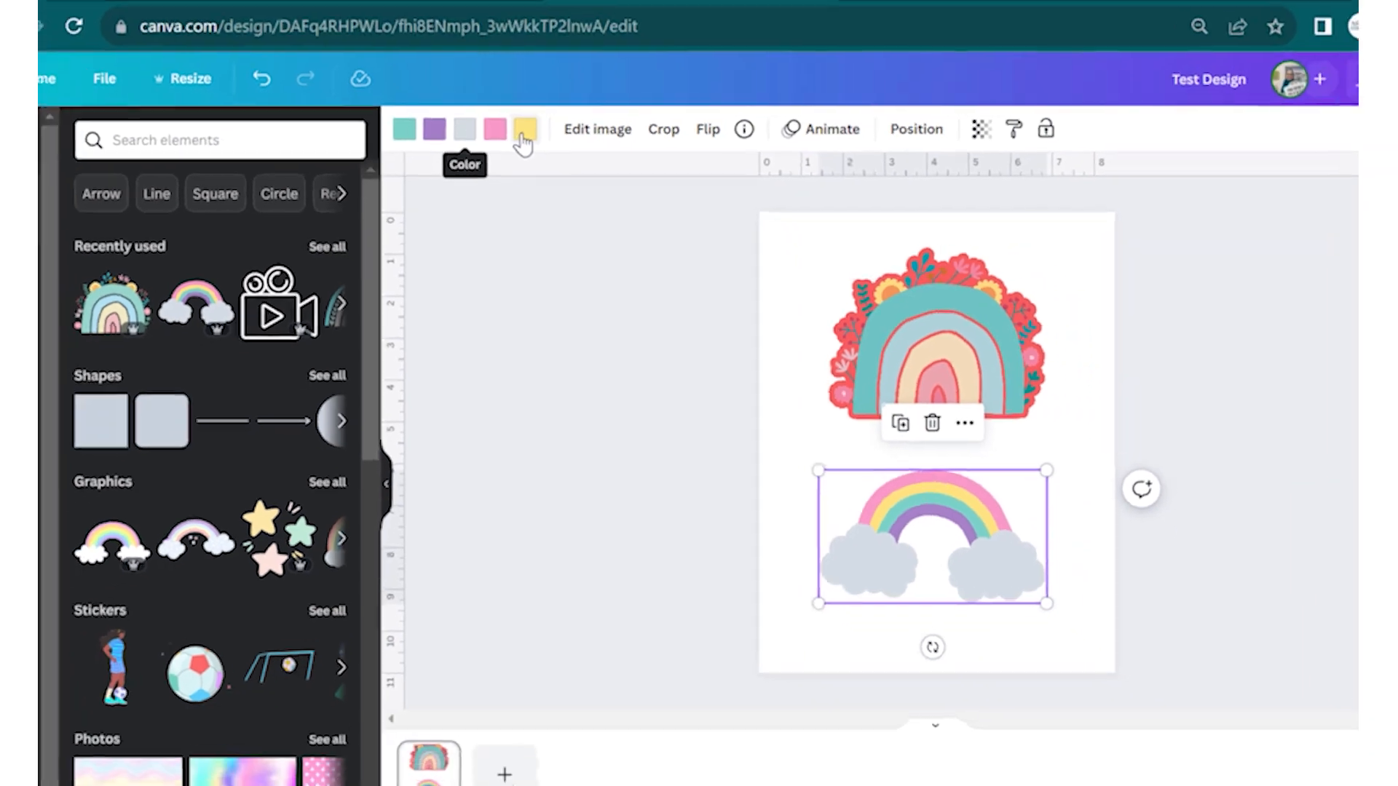
pyautogui.click(530, 116)
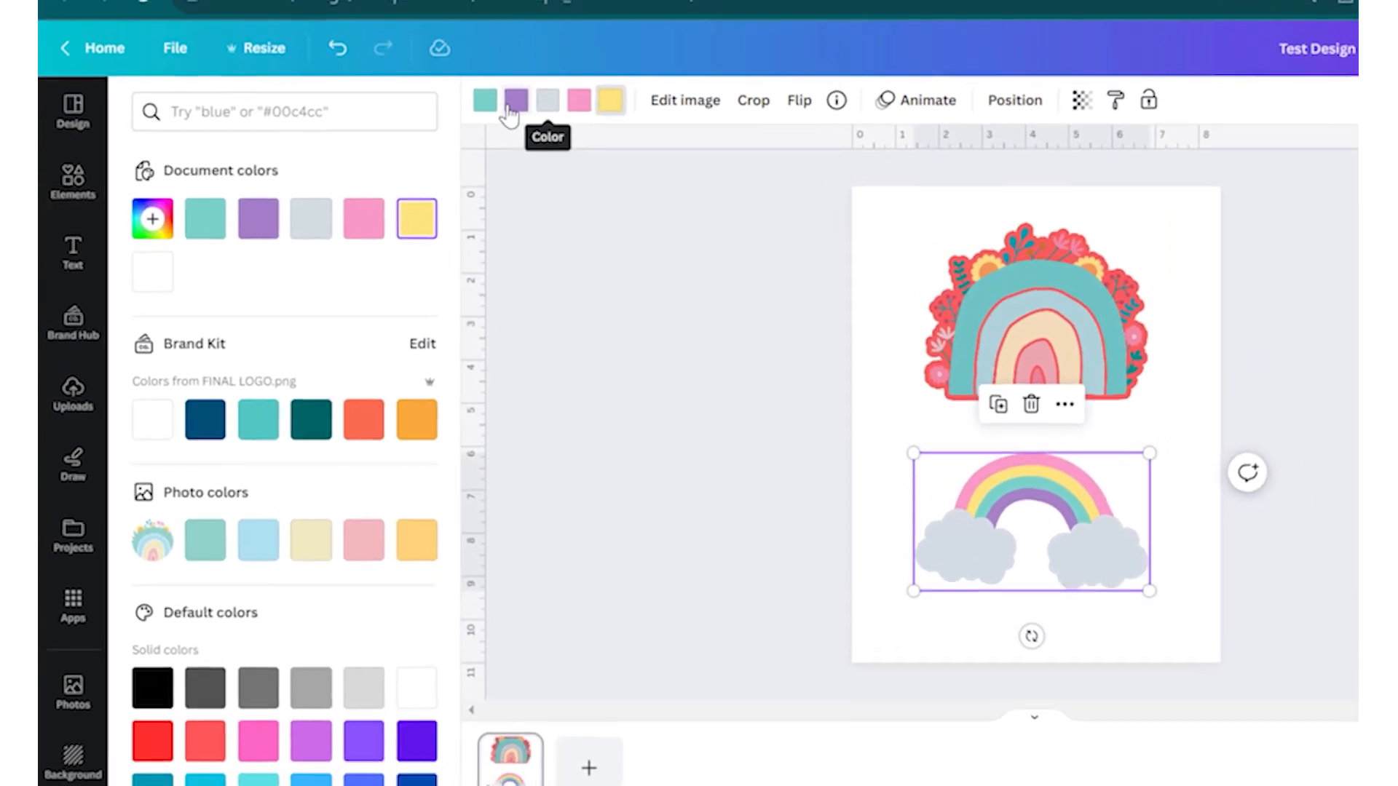
pyautogui.click(414, 148)
pyautogui.click(544, 83)
pyautogui.click(610, 83)
pyautogui.click(643, 83)
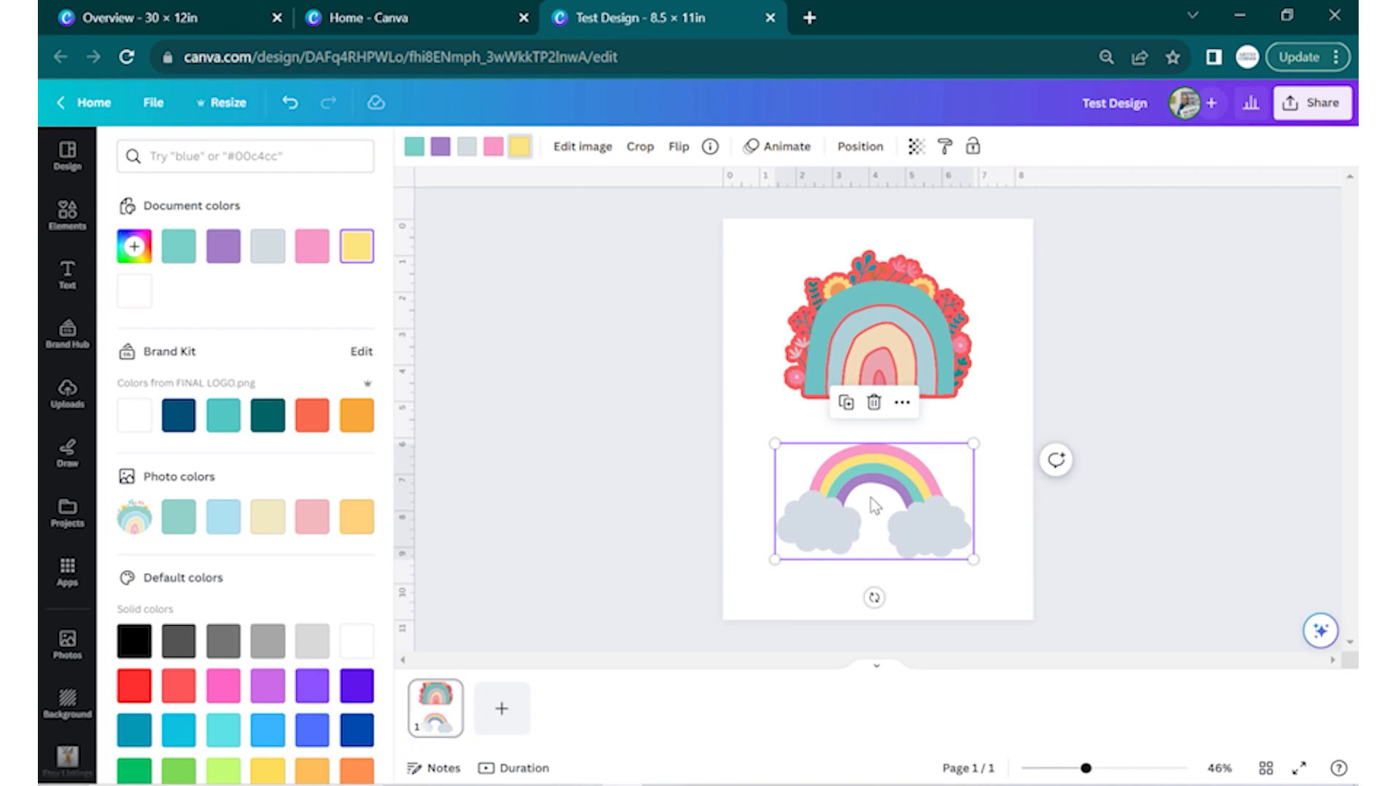
pyautogui.click(492, 365)
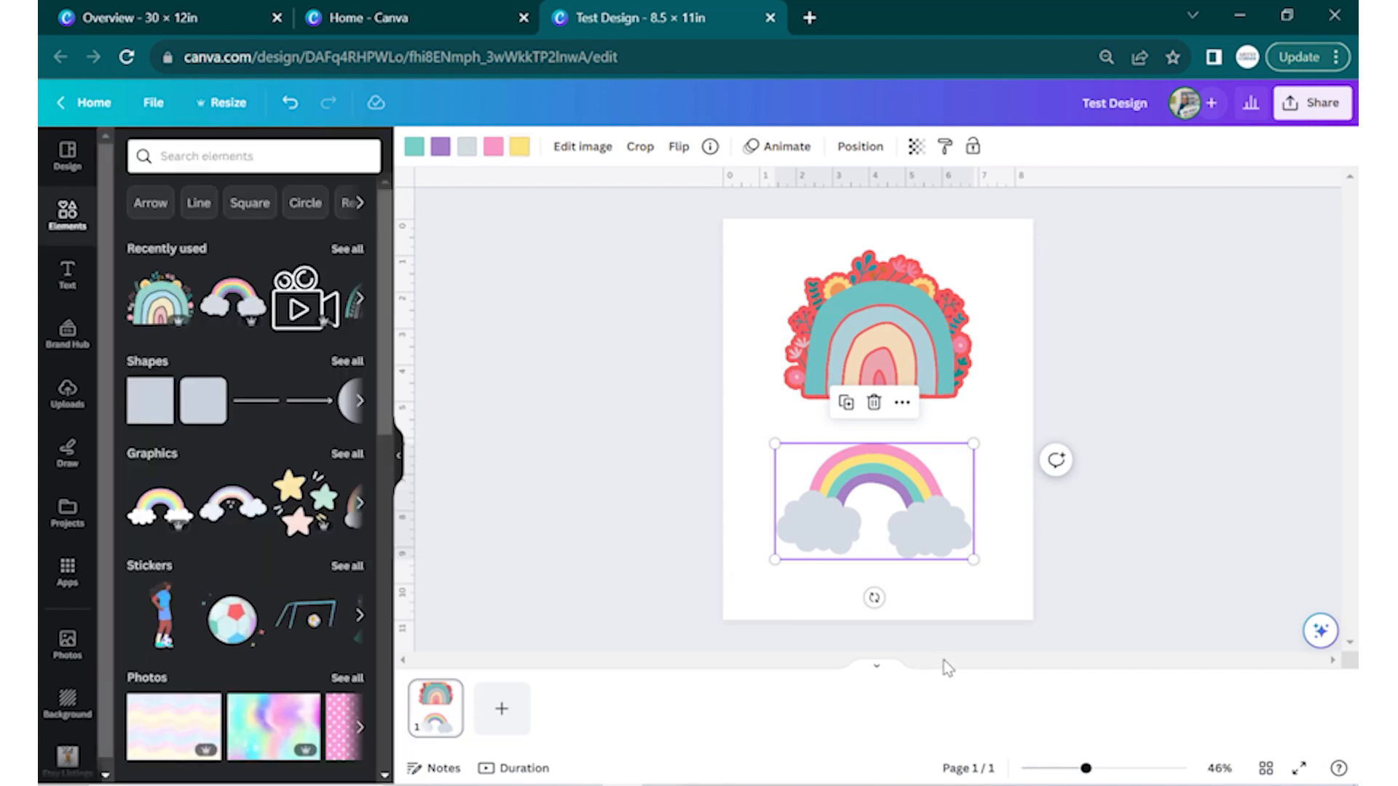
# - Replace the cloud rainbow's teal band color with Cobalt blue #004AAD from the default solid colors
pyautogui.click(871, 496)
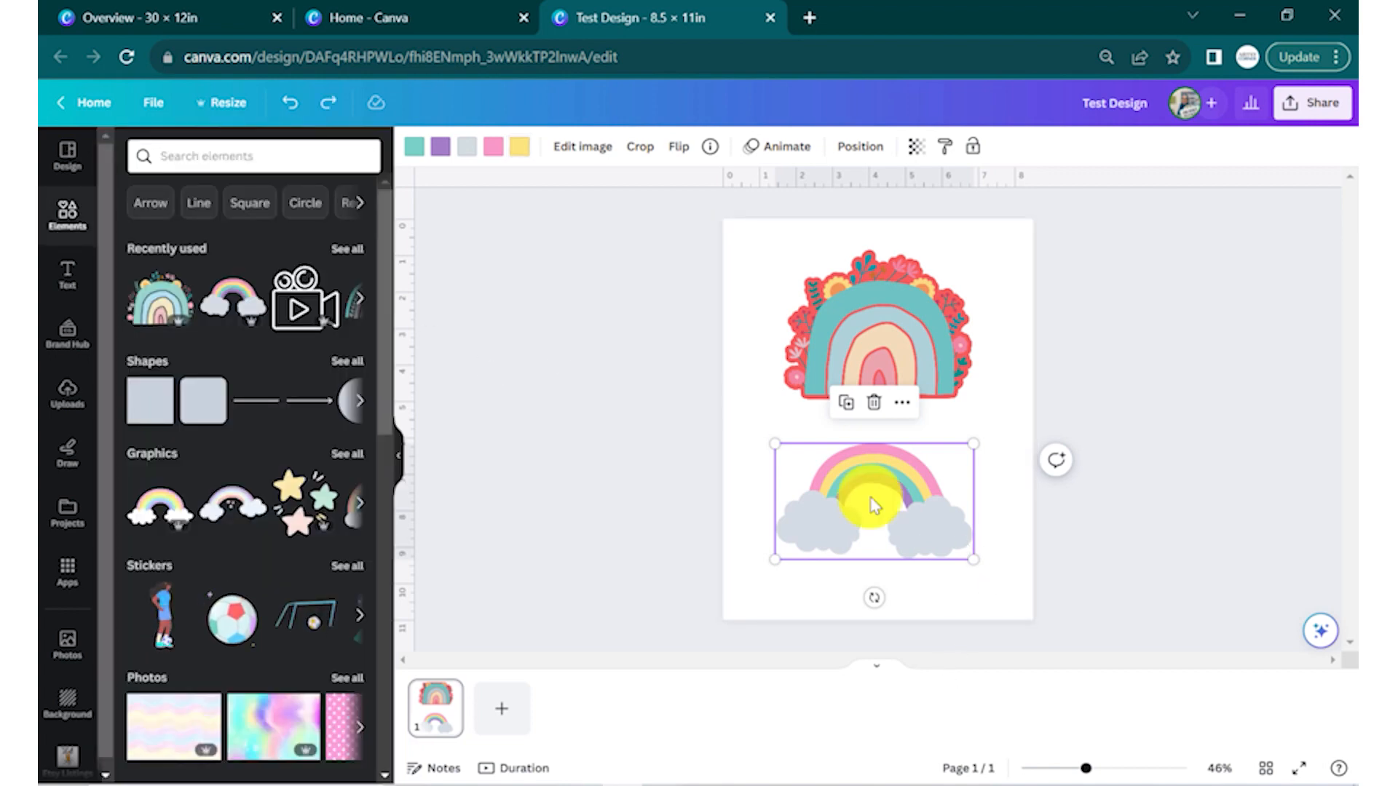
pyautogui.click(814, 529)
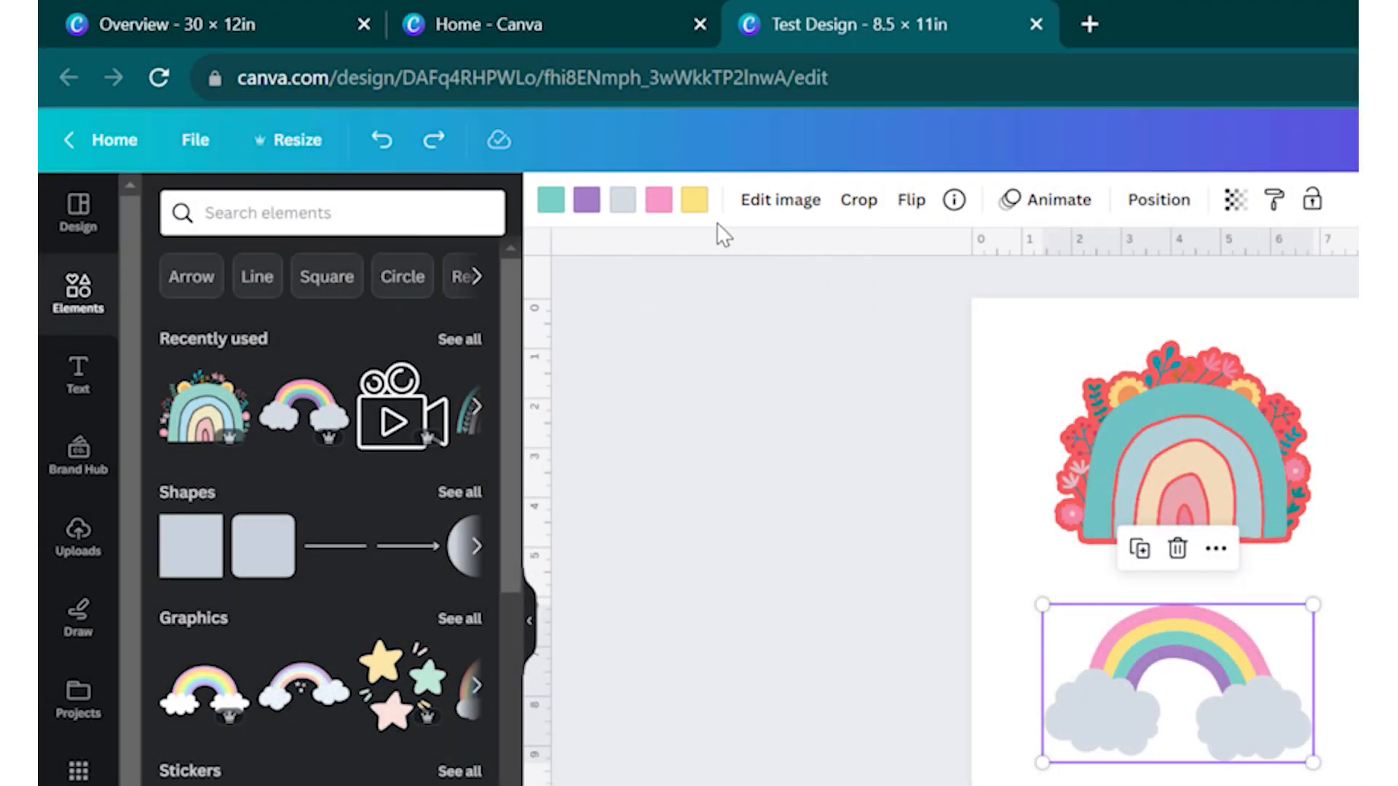
pyautogui.click(551, 200)
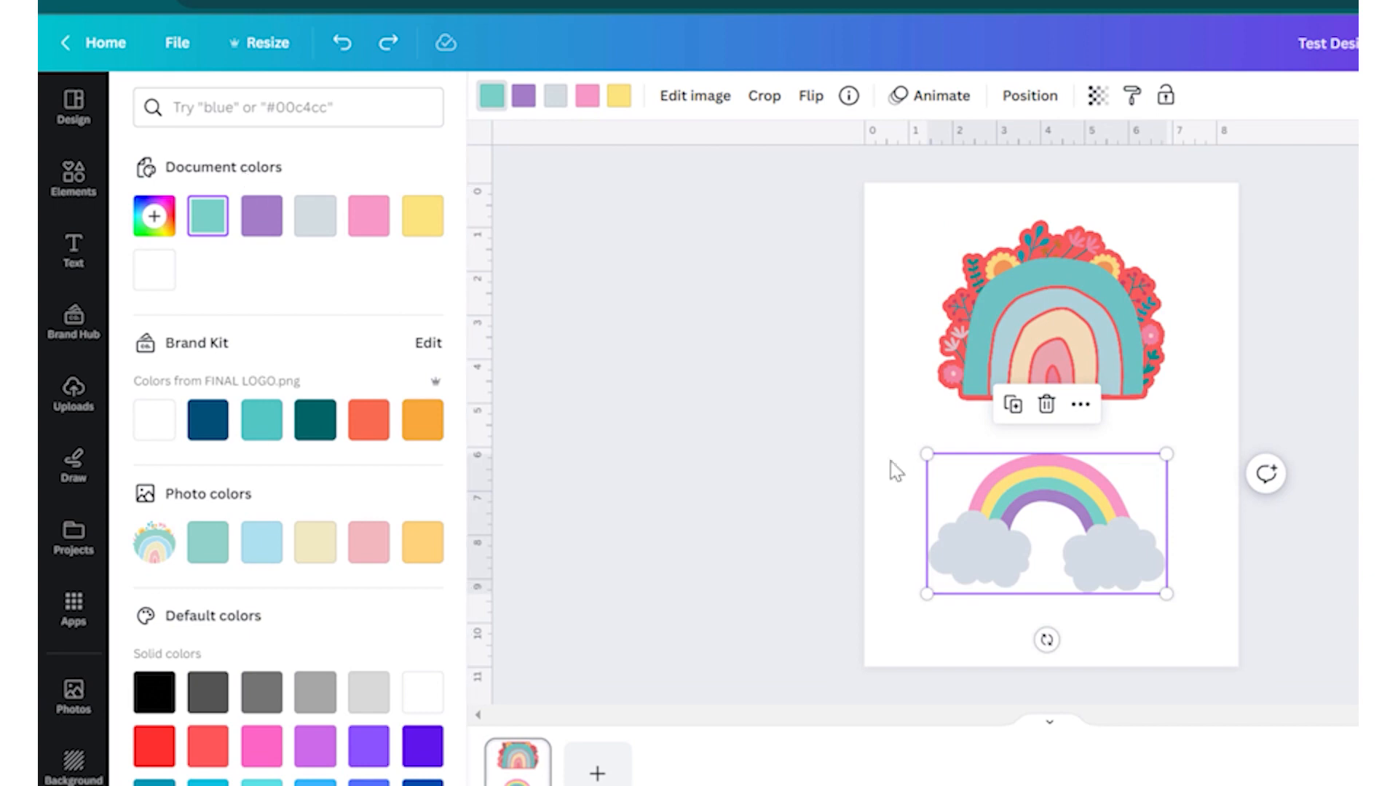
pyautogui.scroll(-2, 347, 543)
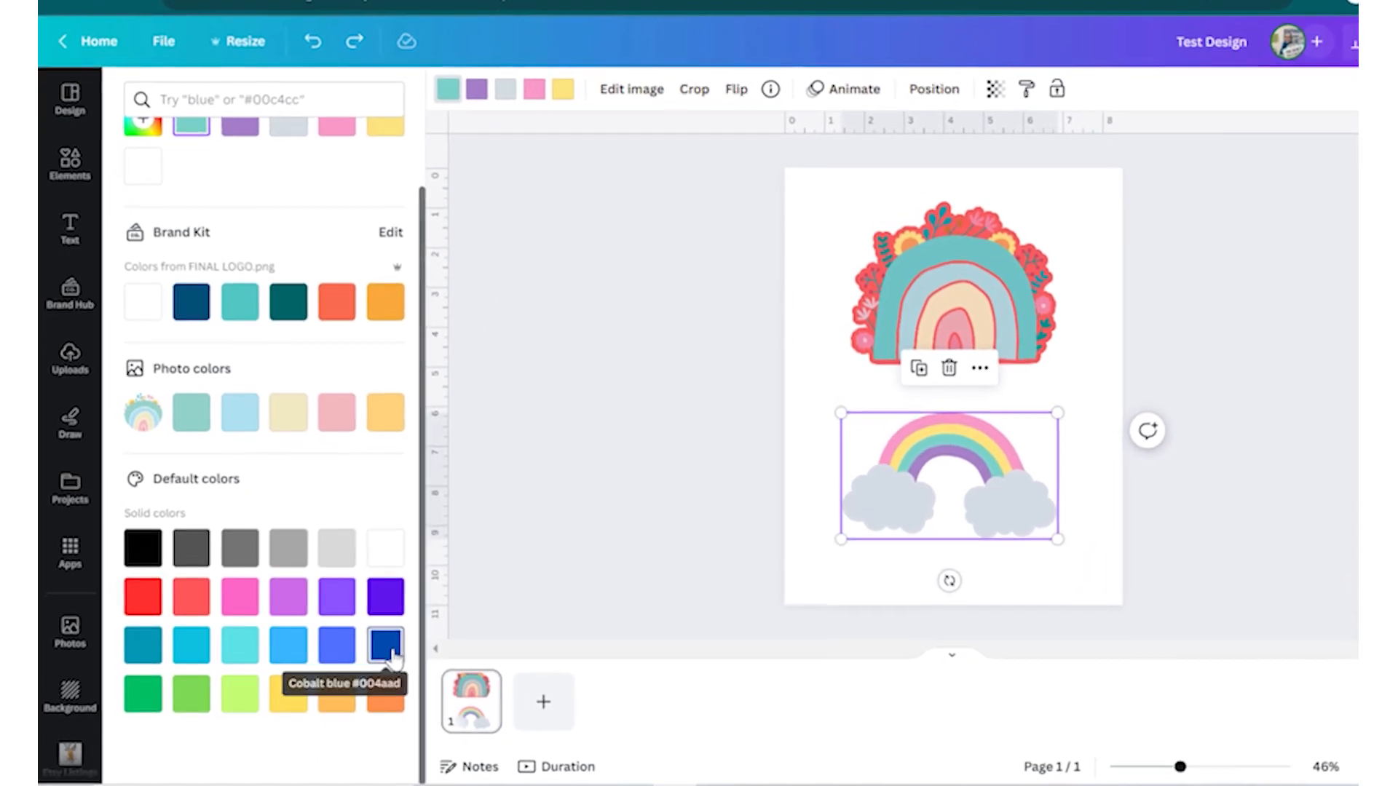
pyautogui.click(389, 651)
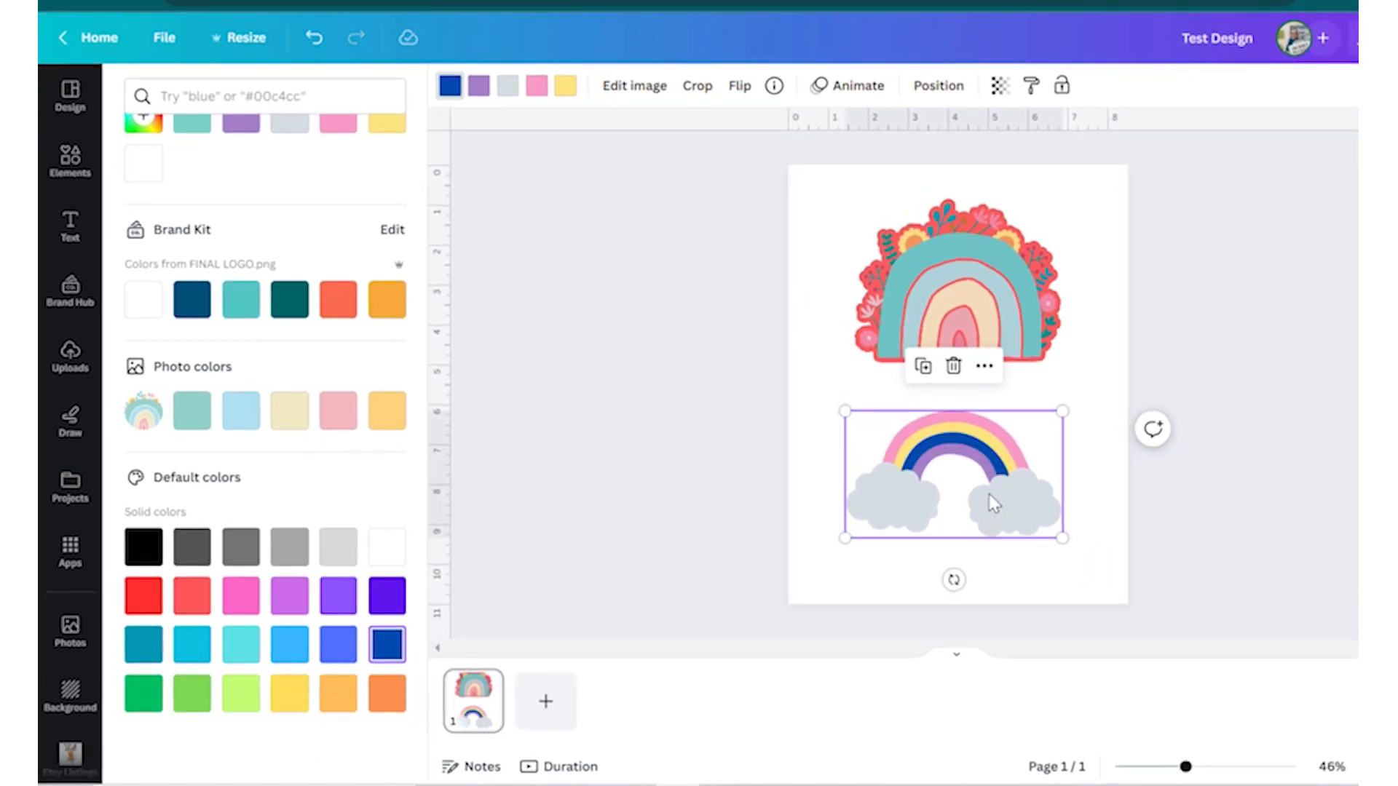
# - Look over the color palettes, then give the same band of the cloud rainbow the custom navy #1C3960 and deselect it
pyautogui.scroll(2, 296, 259)
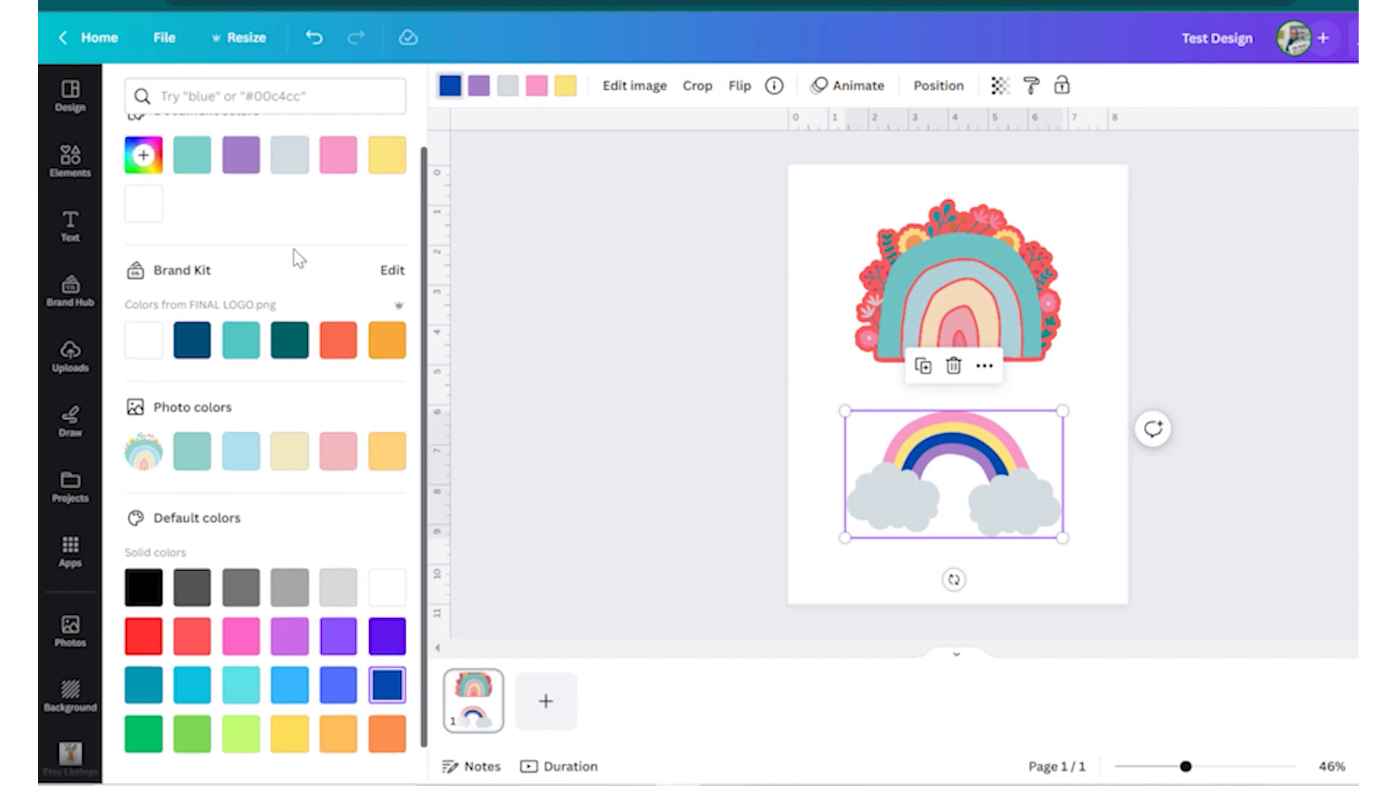
pyautogui.scroll(-2, 297, 259)
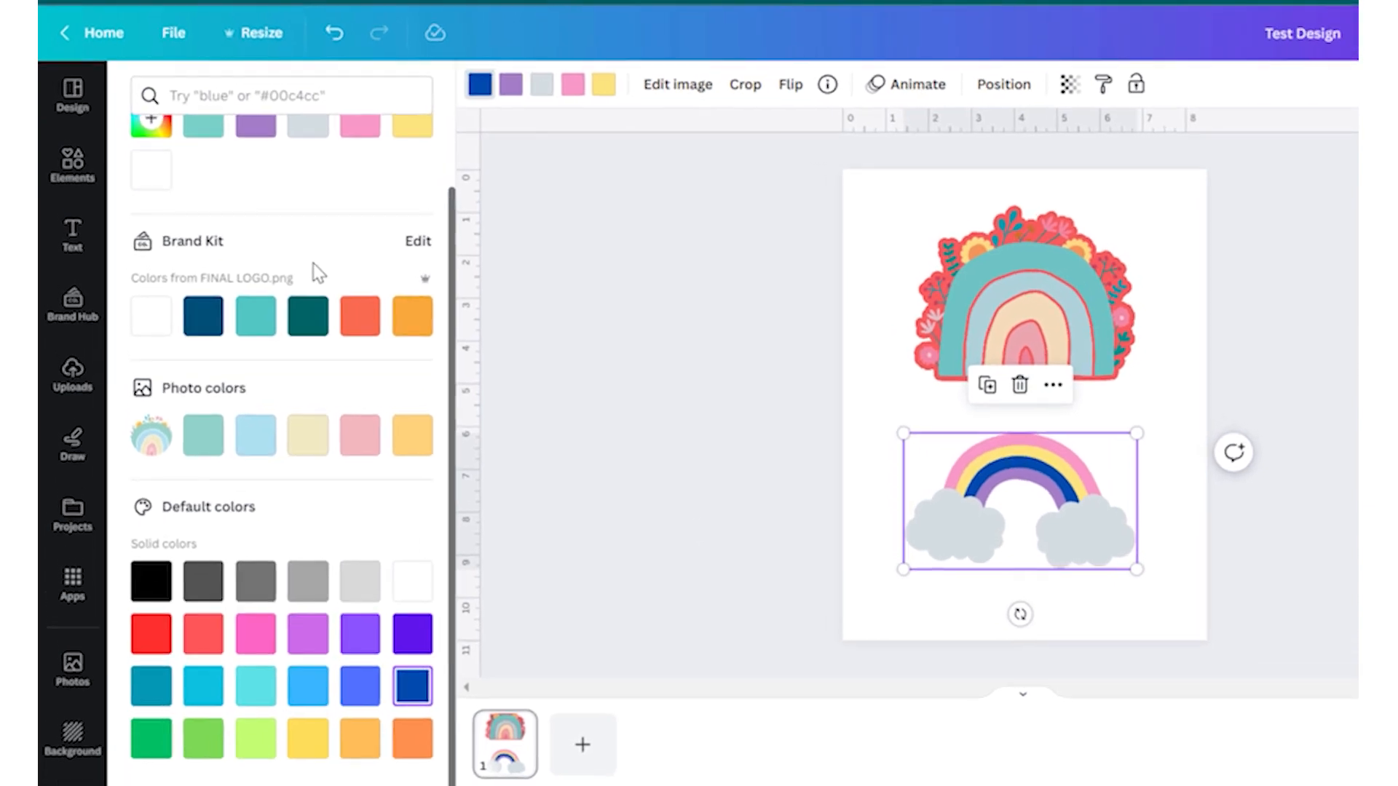
pyautogui.scroll(2, 298, 262)
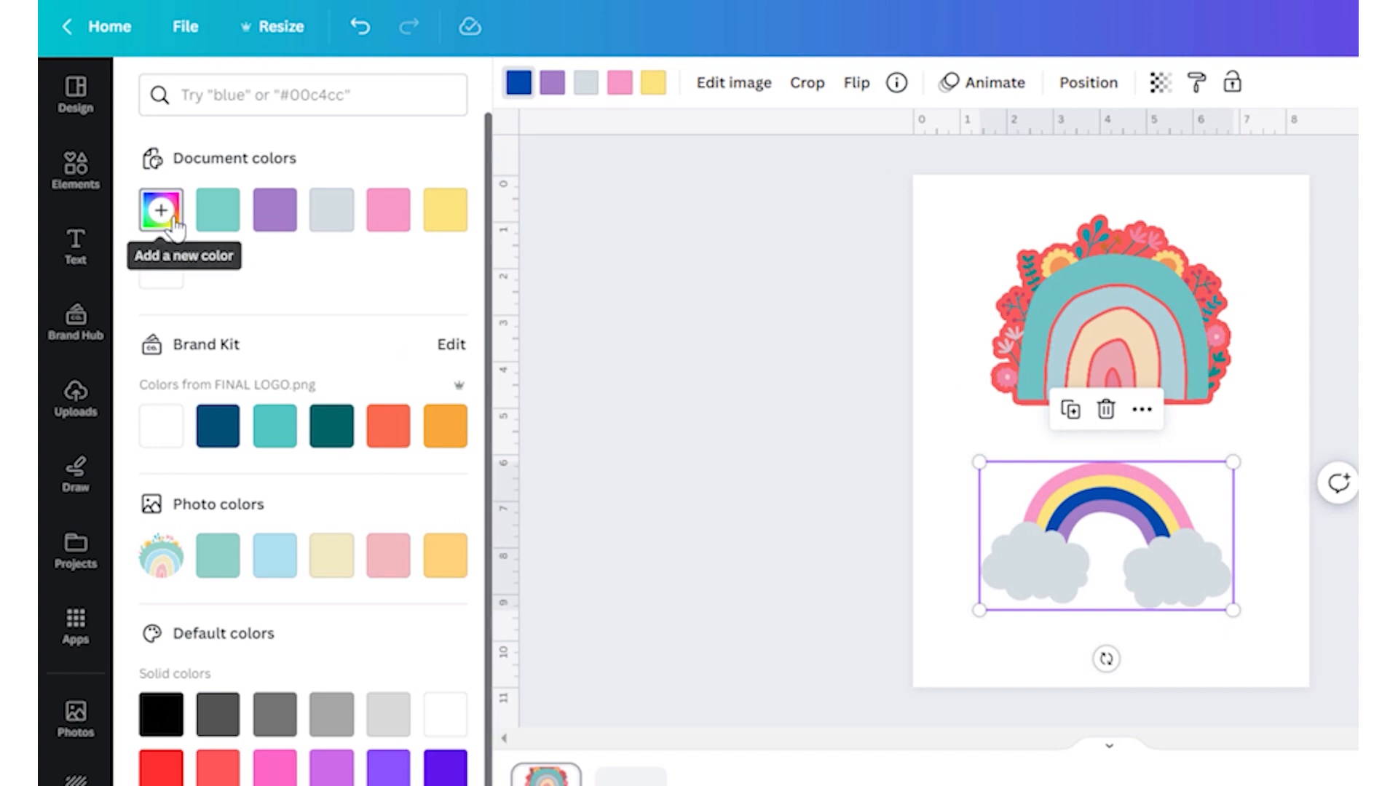
pyautogui.click(175, 224)
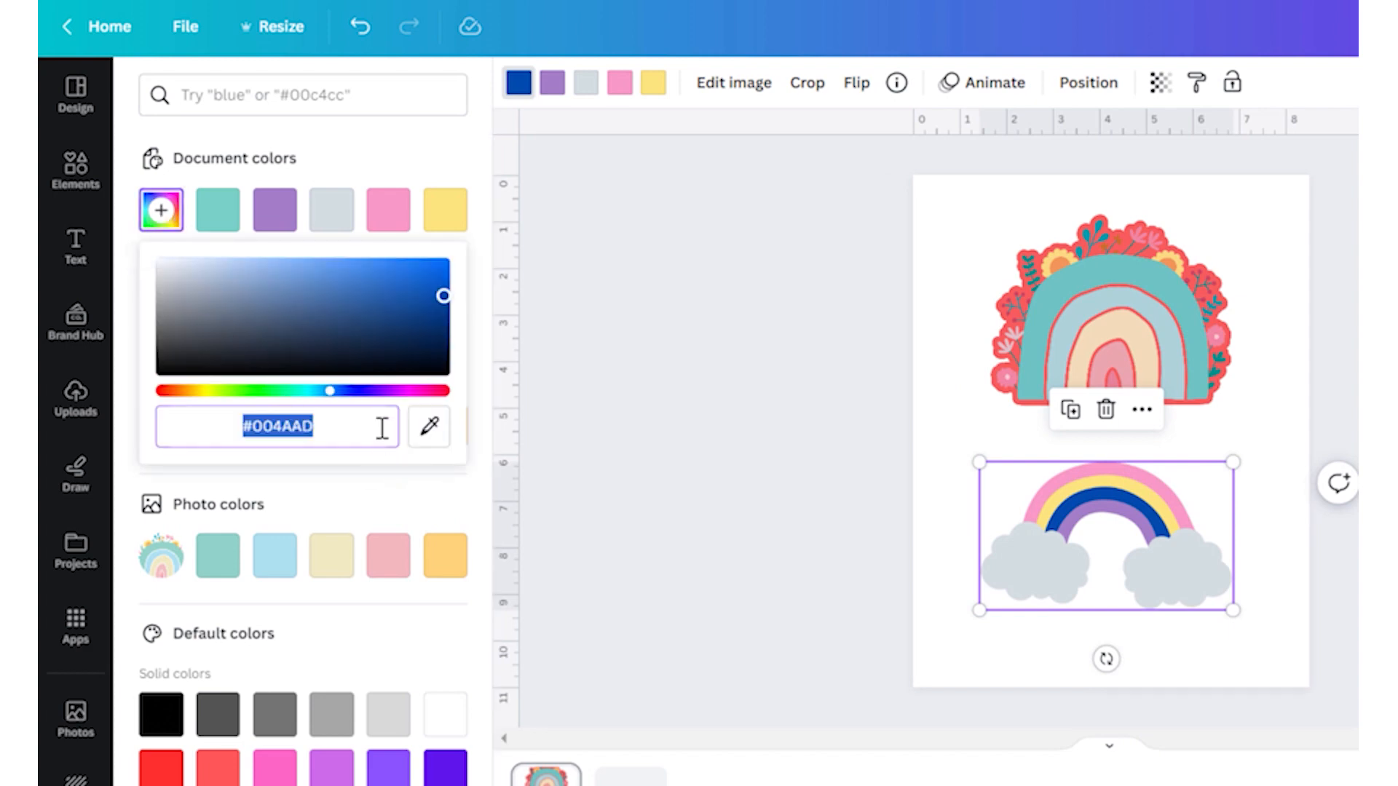
pyautogui.click(364, 332)
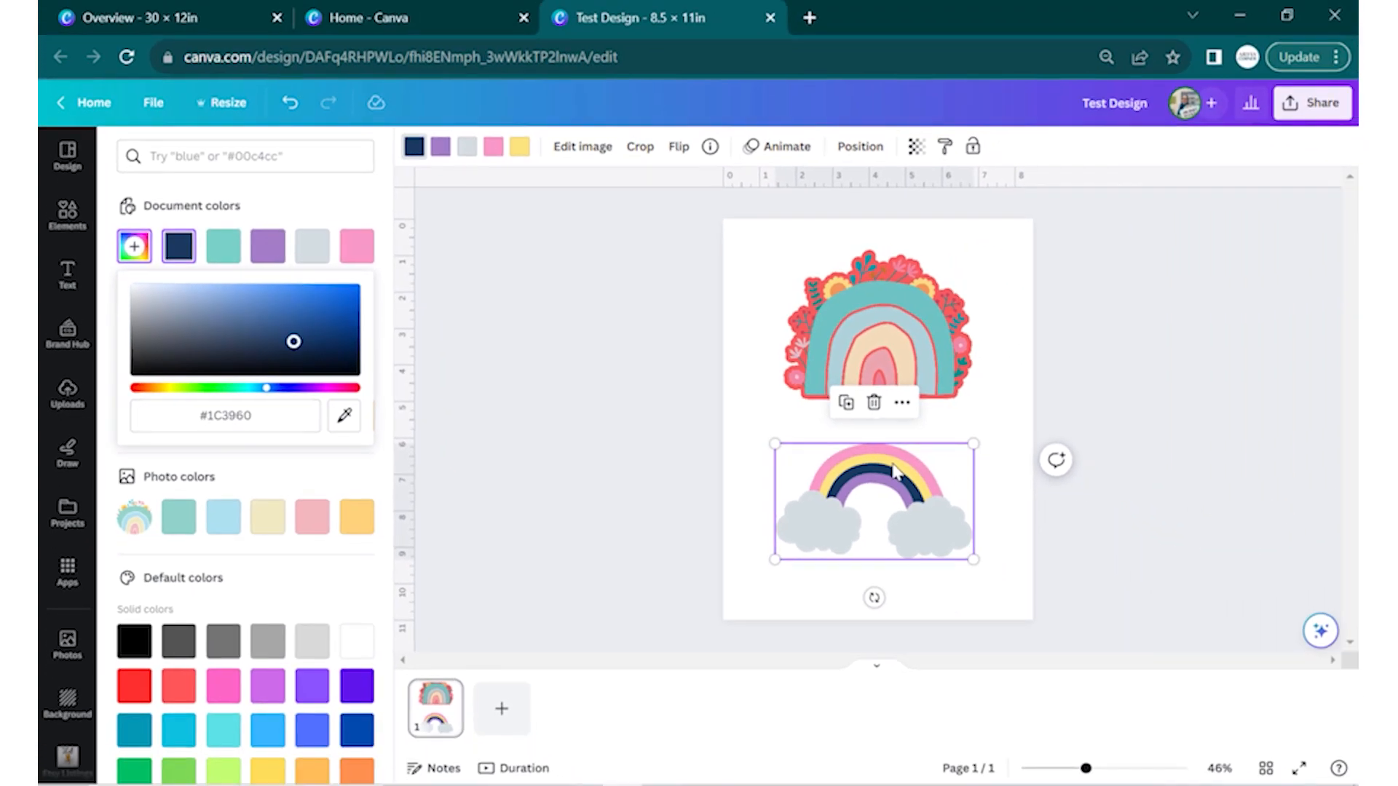
pyautogui.click(497, 377)
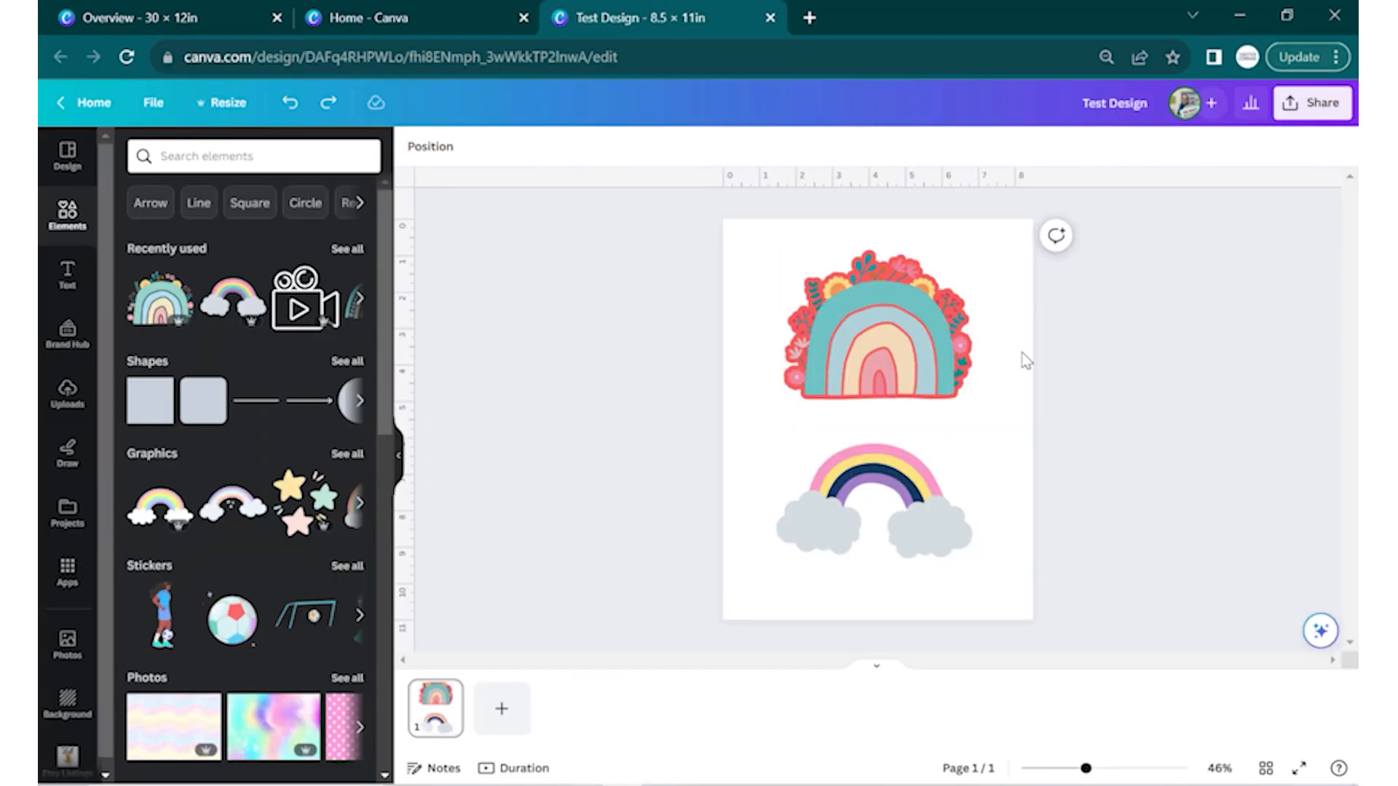
# - Browse the Shapes category through the element search, look over its lines and shapes, and return to the elements overview
pyautogui.moveTo(886, 445); pyautogui.dragTo(805, 565)
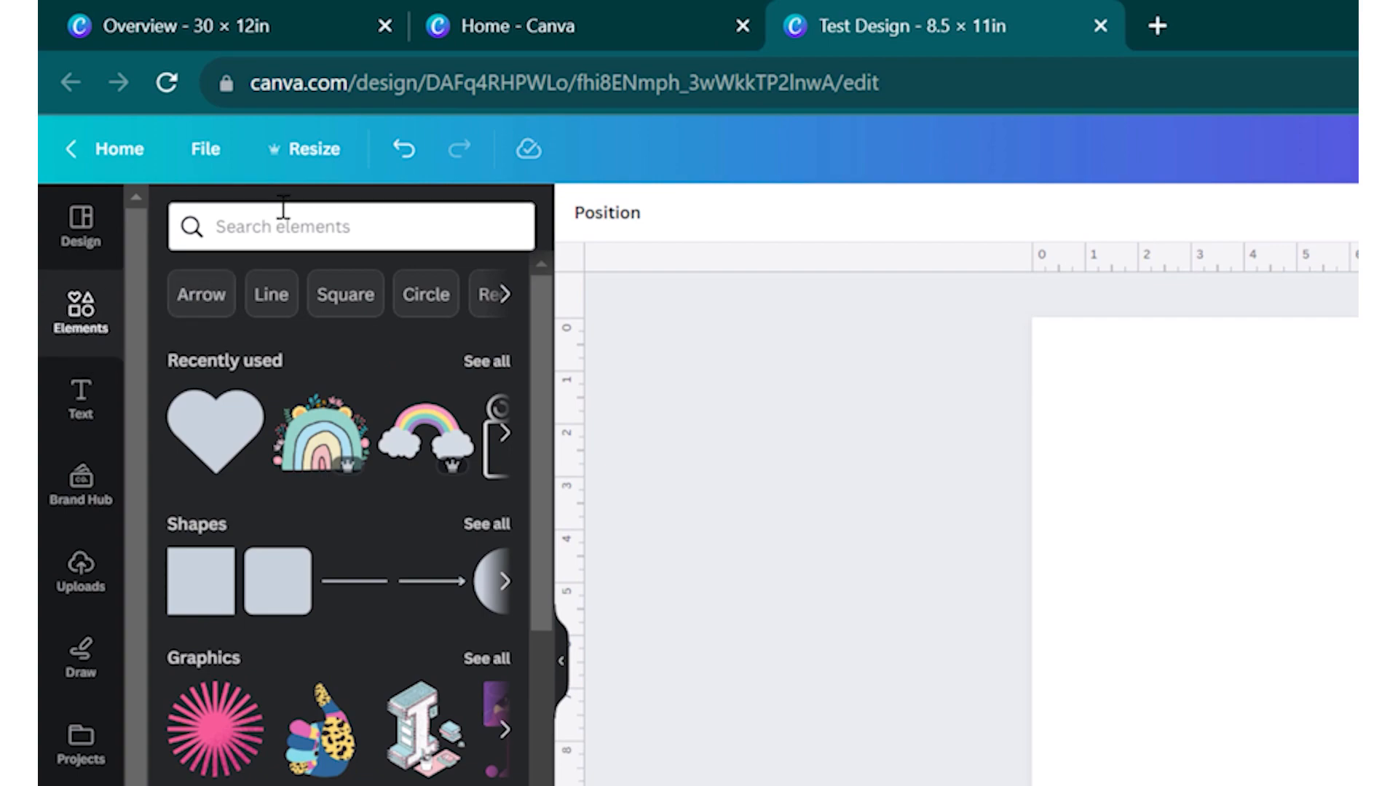
pyautogui.click(271, 224)
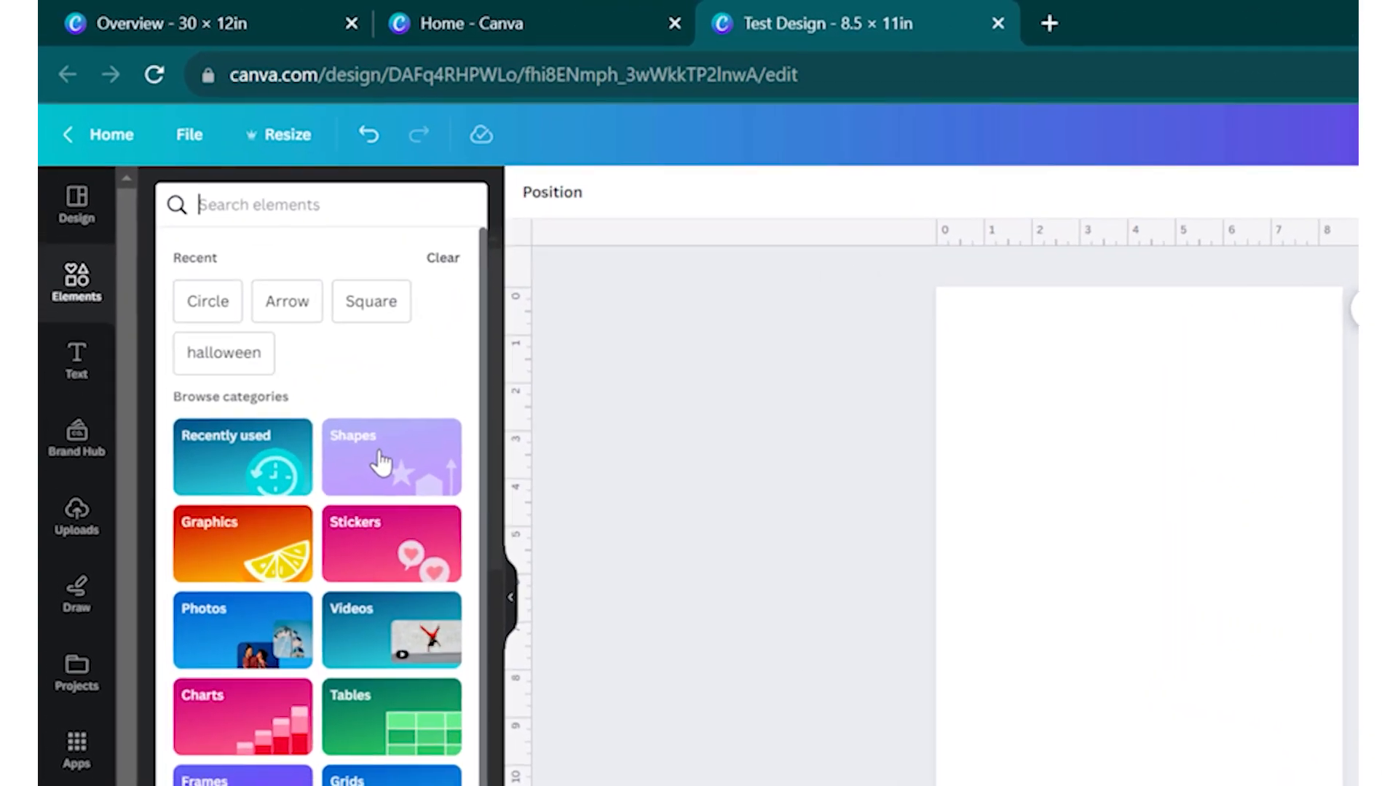
pyautogui.click(380, 462)
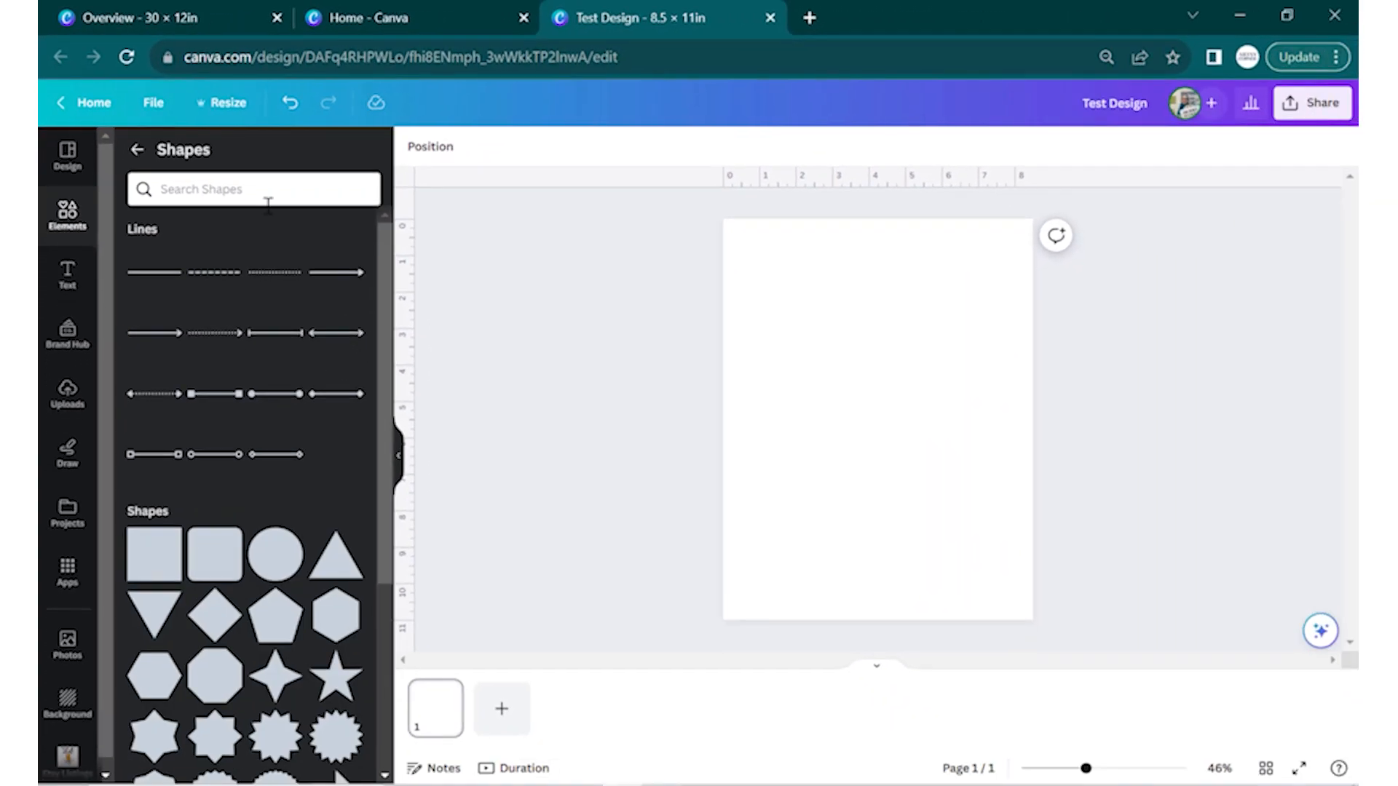
pyautogui.scroll(-5, 308, 488)
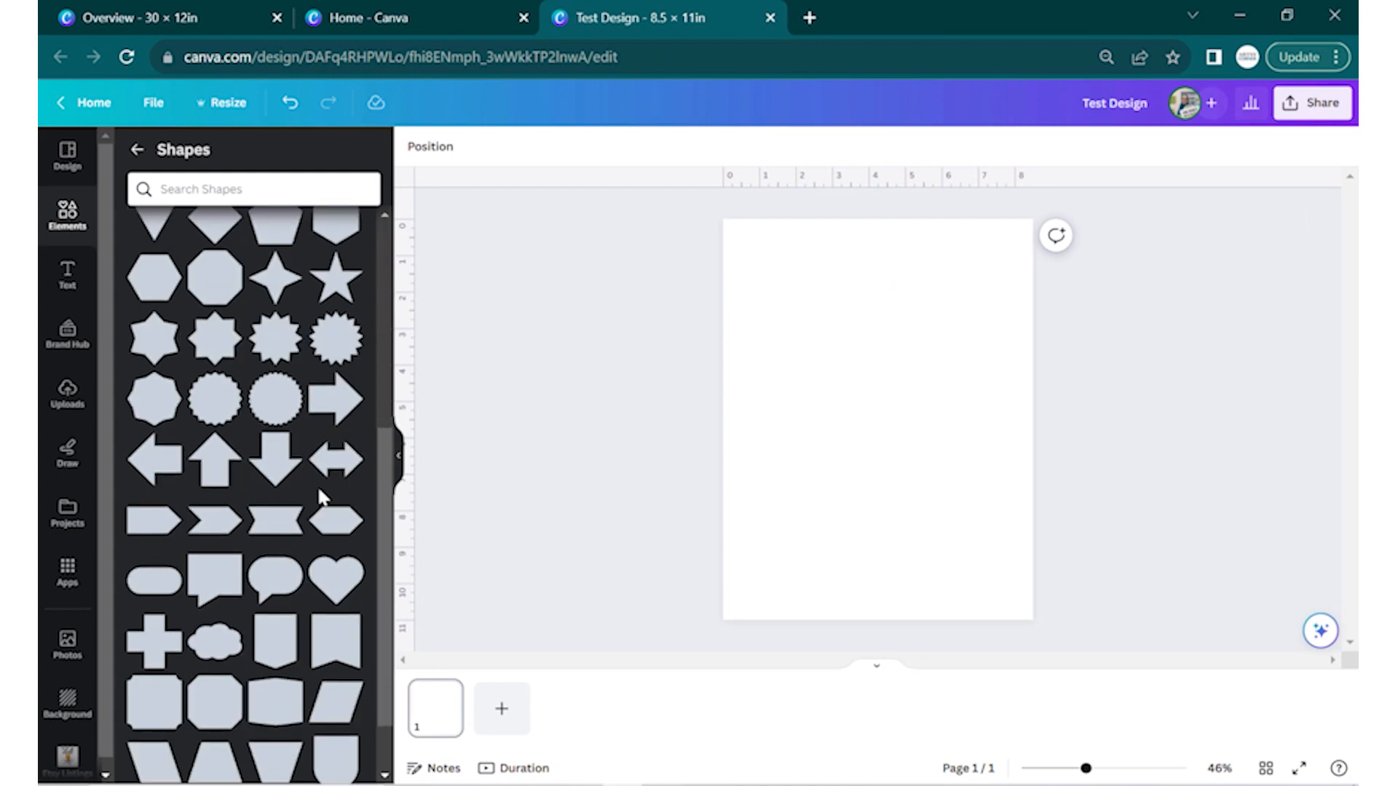
pyautogui.scroll(5, 350, 295)
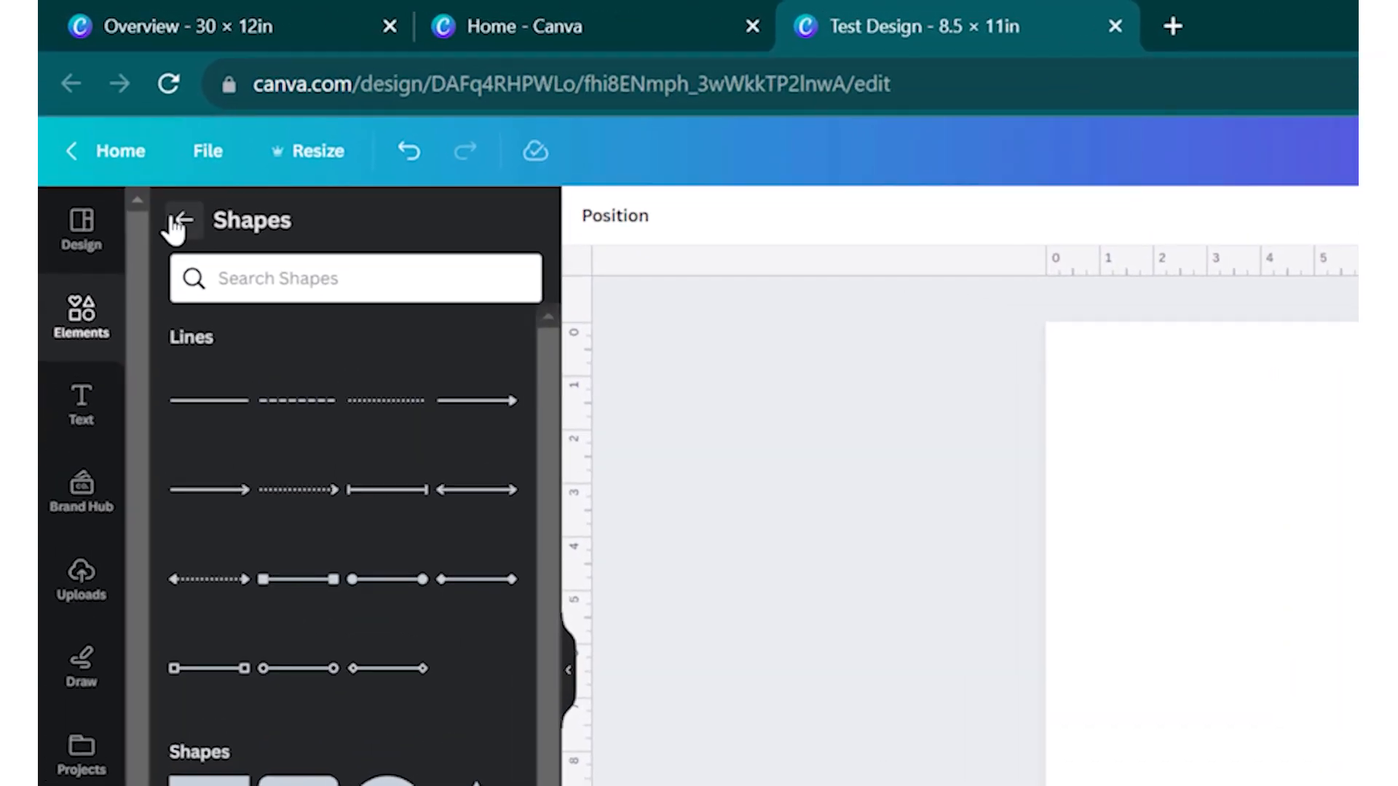
pyautogui.click(137, 149)
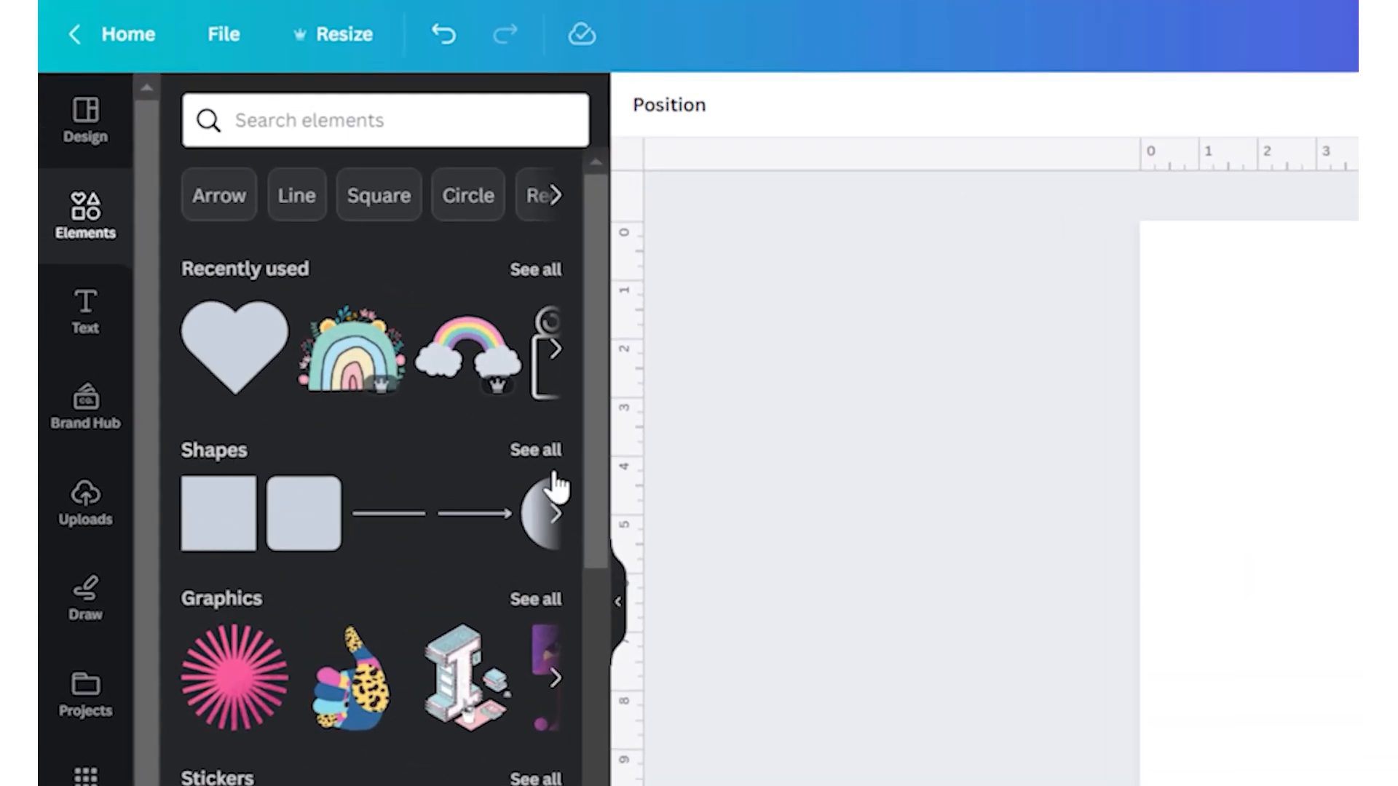
# - Open the full collection of shapes and add the heart shape to the blank page
pyautogui.click(534, 453)
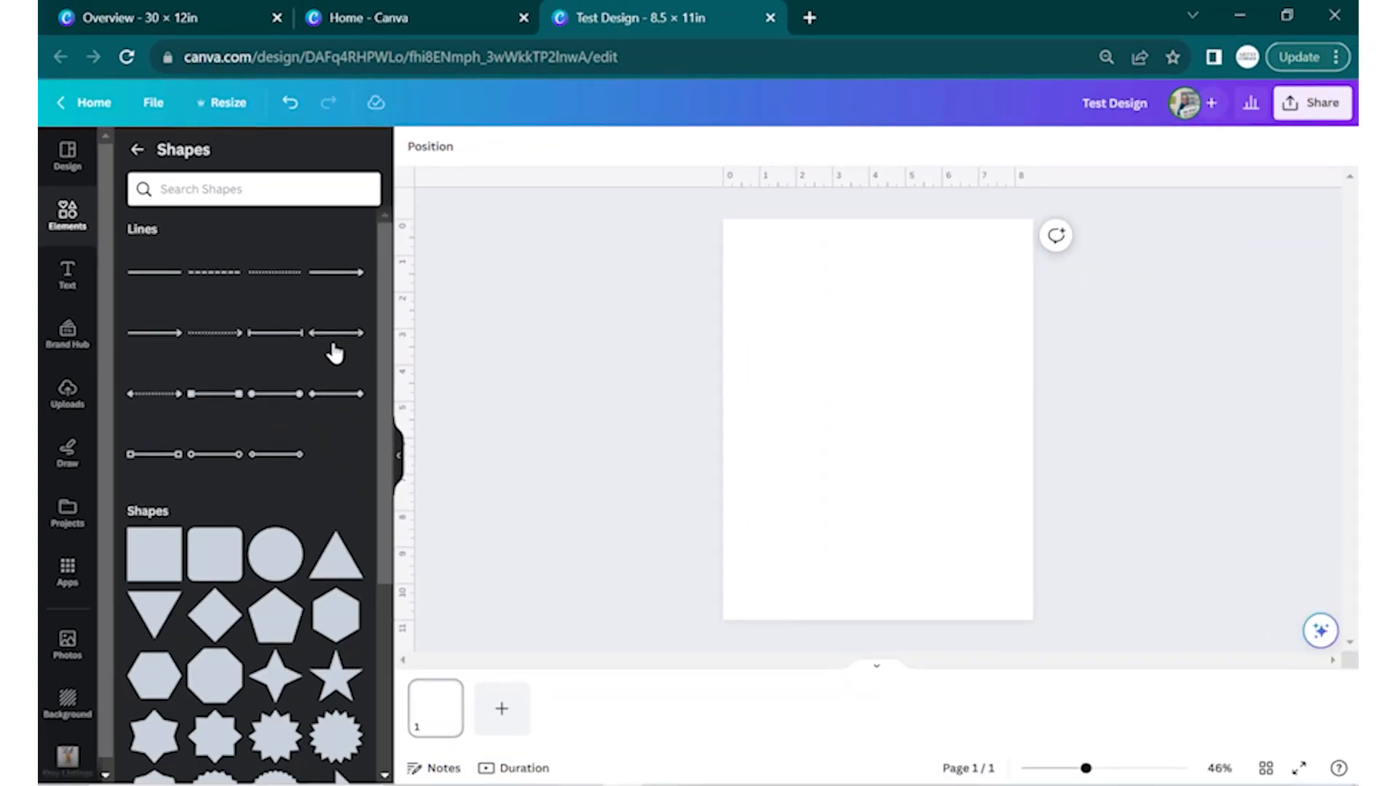
pyautogui.scroll(-4, 200, 502)
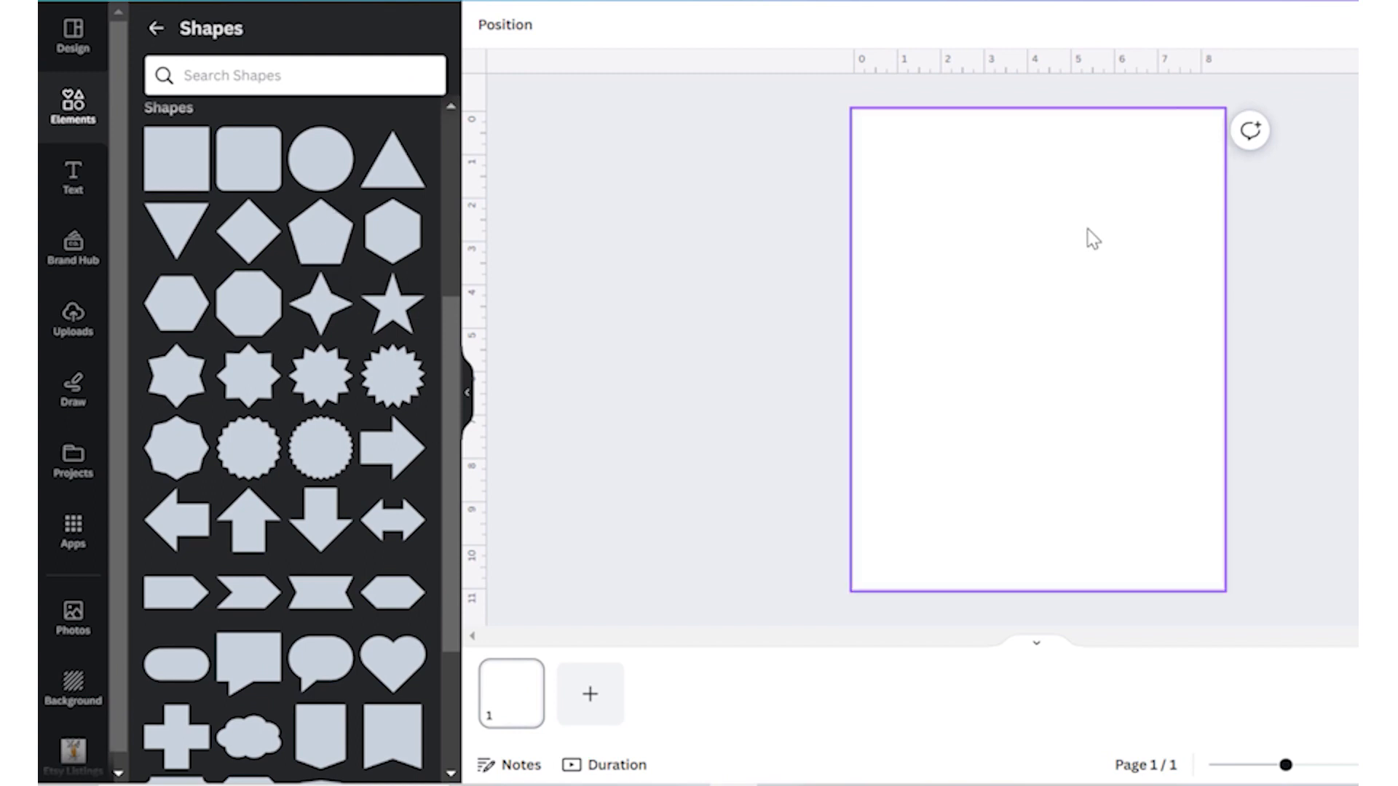
pyautogui.click(398, 670)
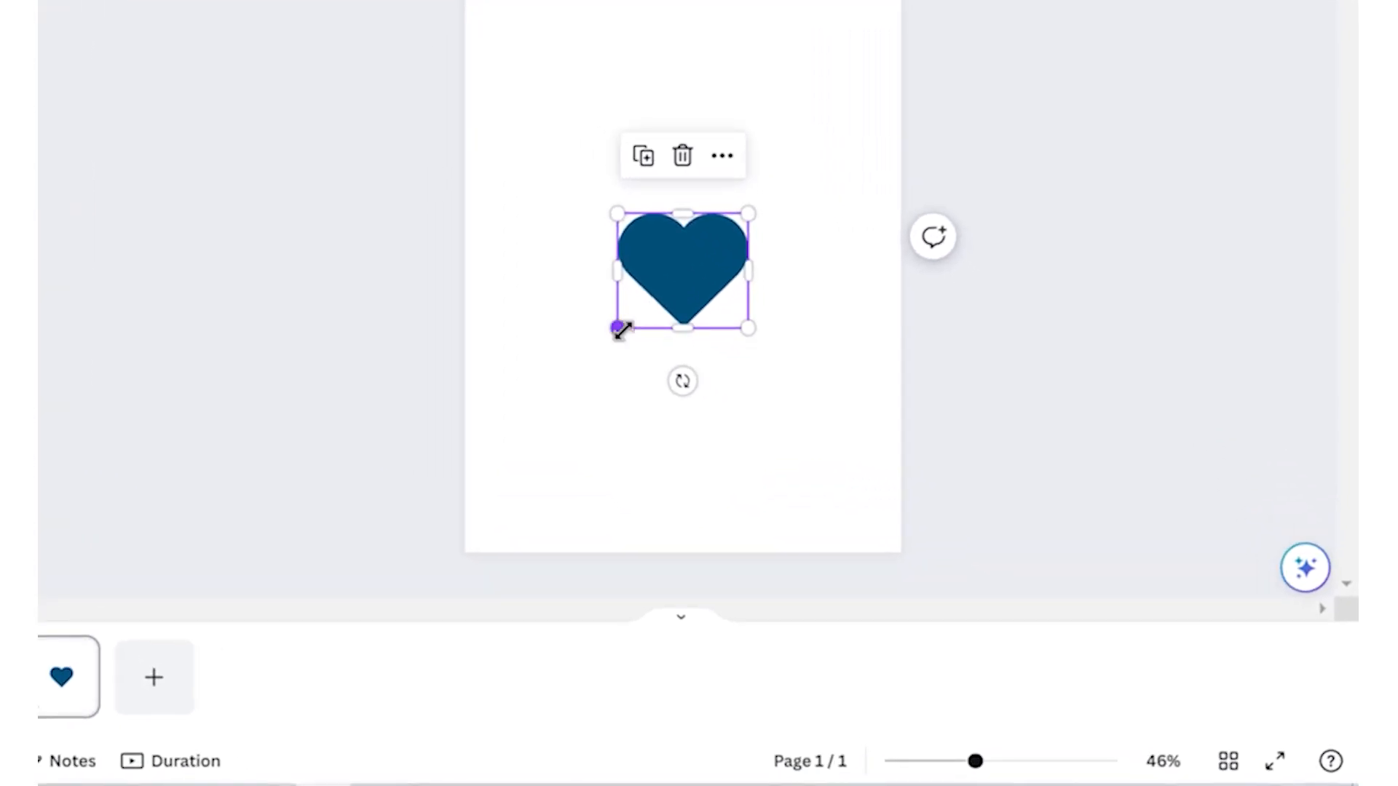
# - Enlarge the heart to about 5.2 × 4.5 in and move it to the center of the page
pyautogui.moveTo(618, 329); pyautogui.dragTo(511, 479)
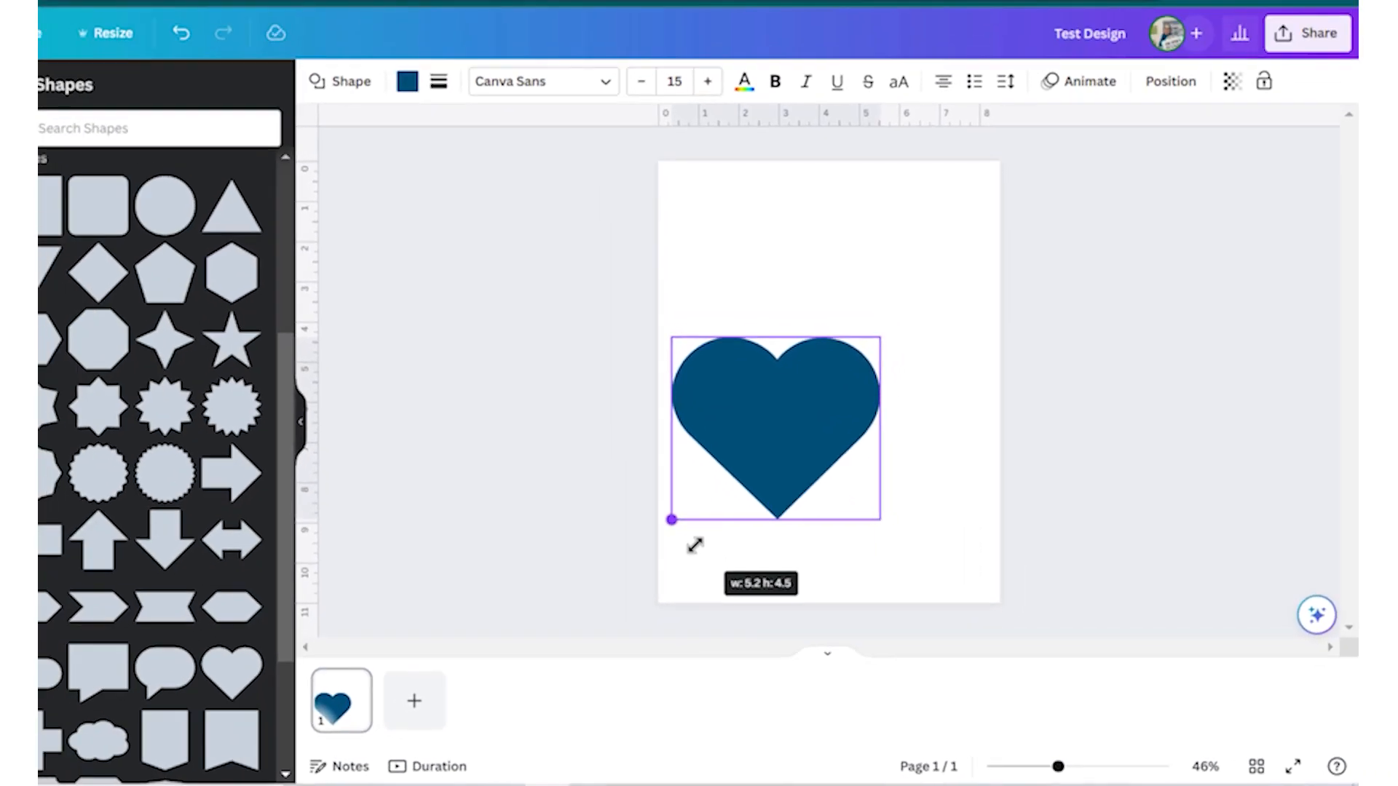
pyautogui.moveTo(694, 545); pyautogui.dragTo(695, 549)
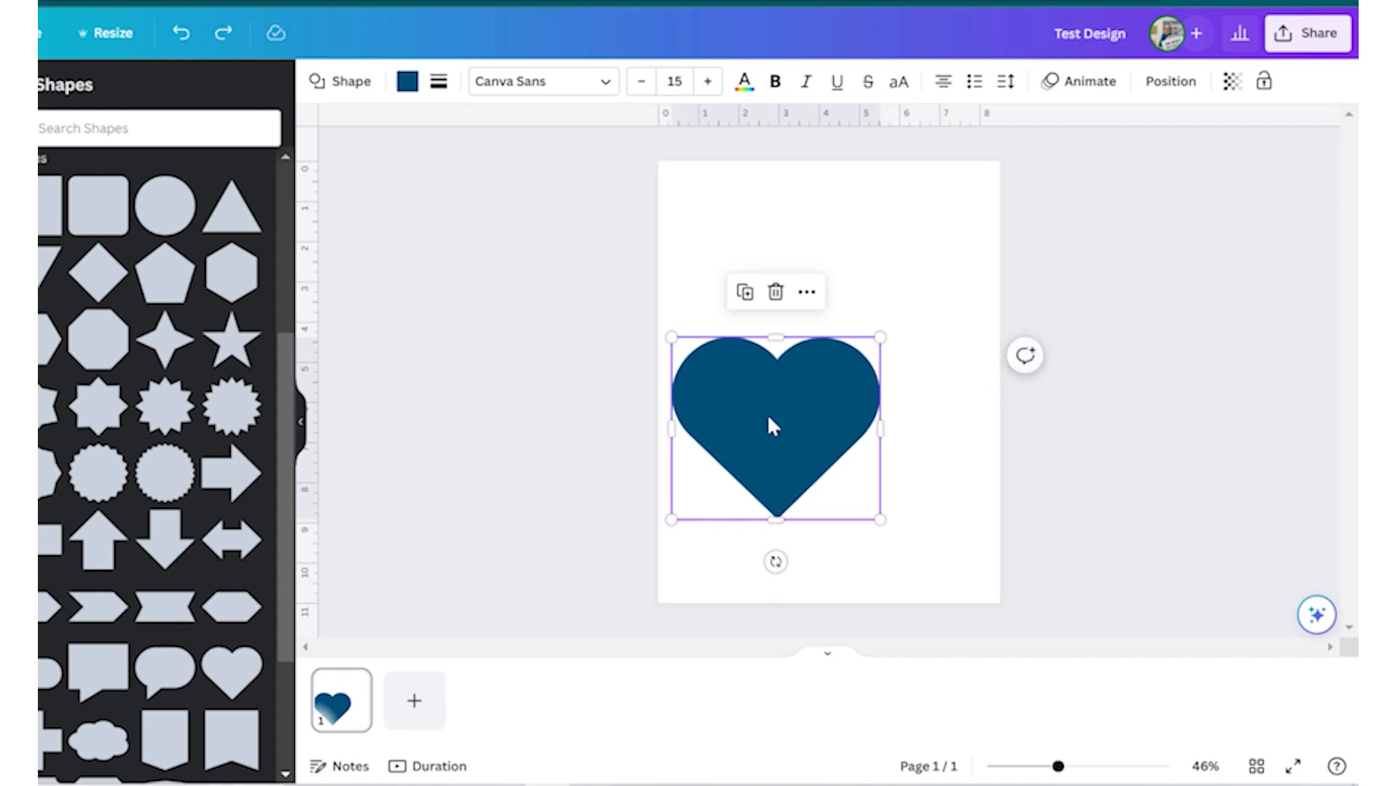
pyautogui.moveTo(769, 417); pyautogui.dragTo(821, 366)
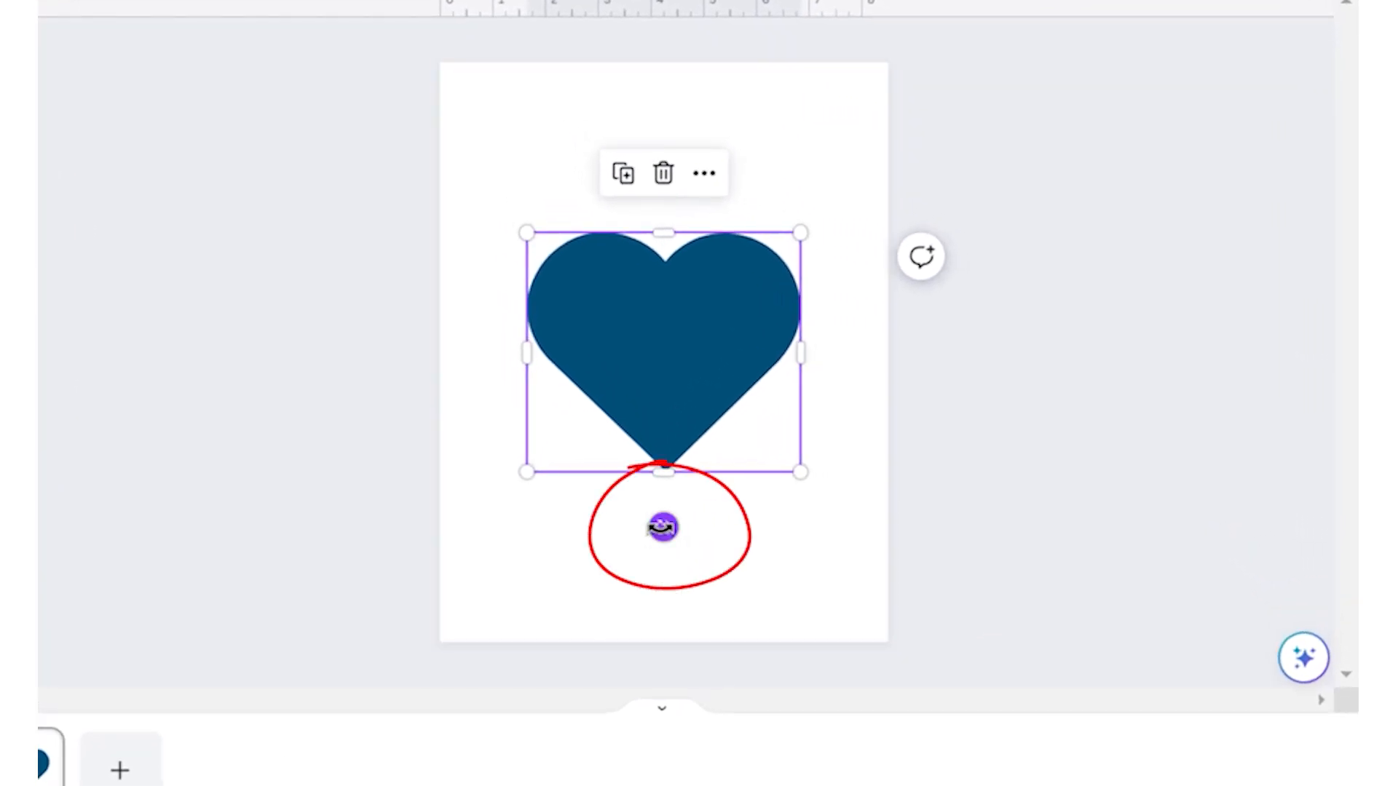
# - Try rotating the heart, bring it back to 0° and deselect it
pyautogui.moveTo(663, 527); pyautogui.dragTo(664, 601)
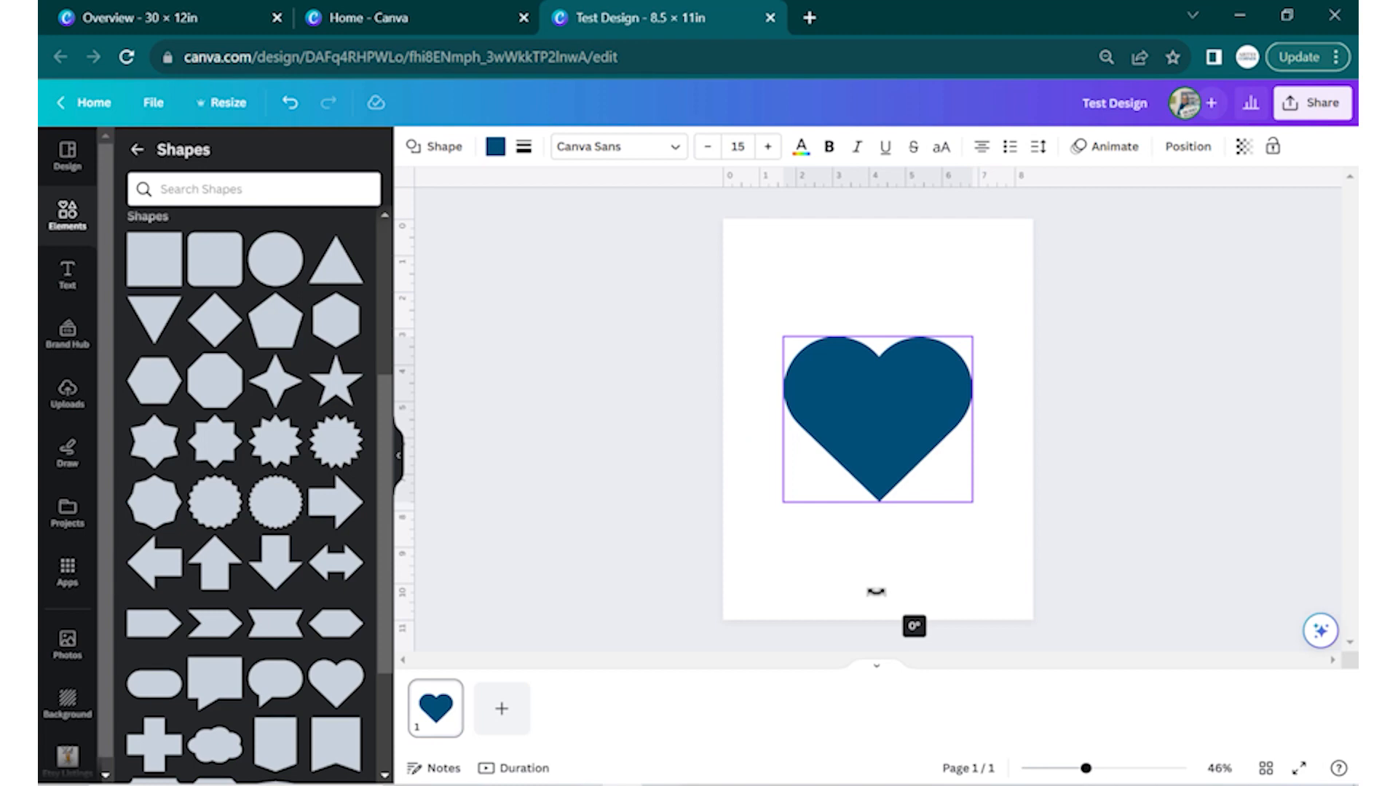
pyautogui.moveTo(876, 591); pyautogui.dragTo(876, 590)
pyautogui.click(864, 495)
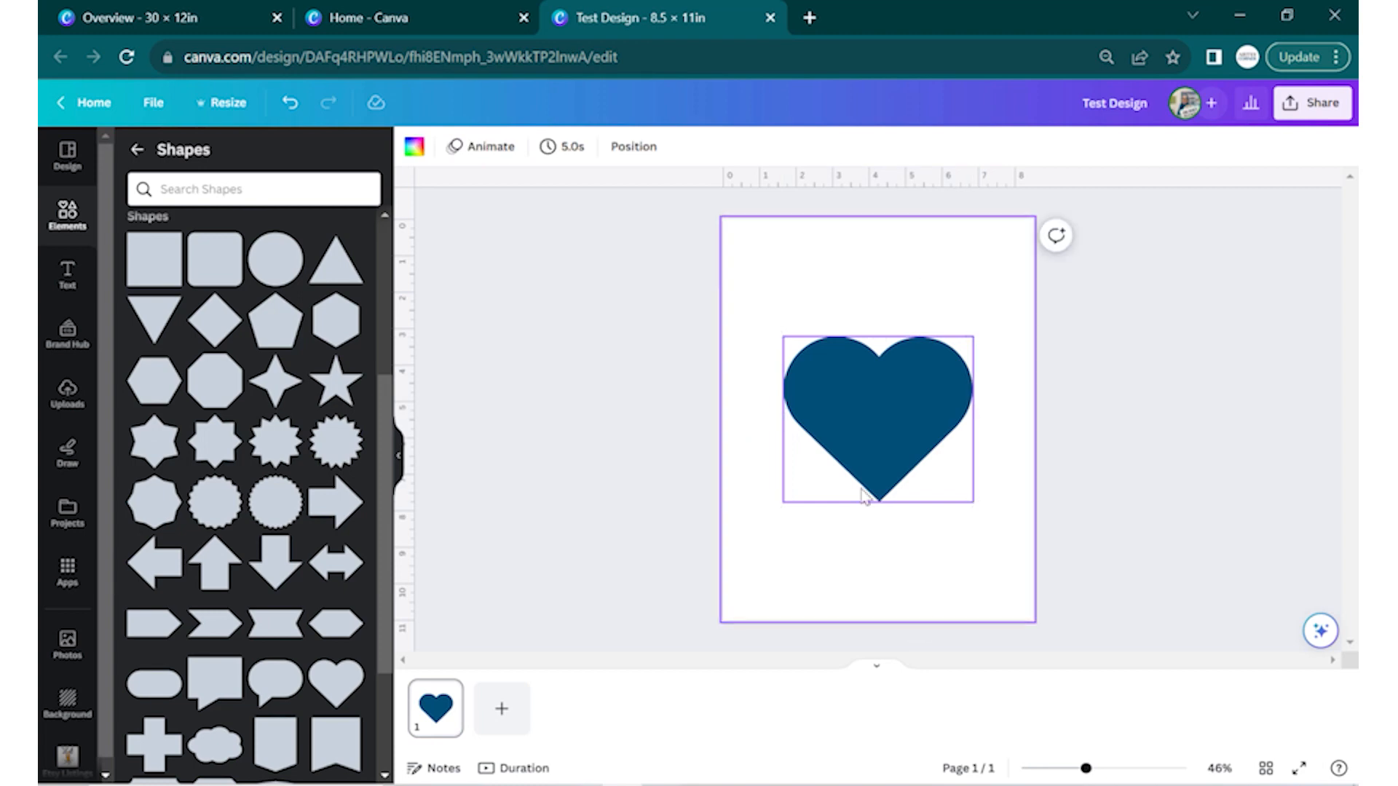
# - Select the heart and examine its additional options, including Align to page, then leave them without choosing any
pyautogui.click(878, 428)
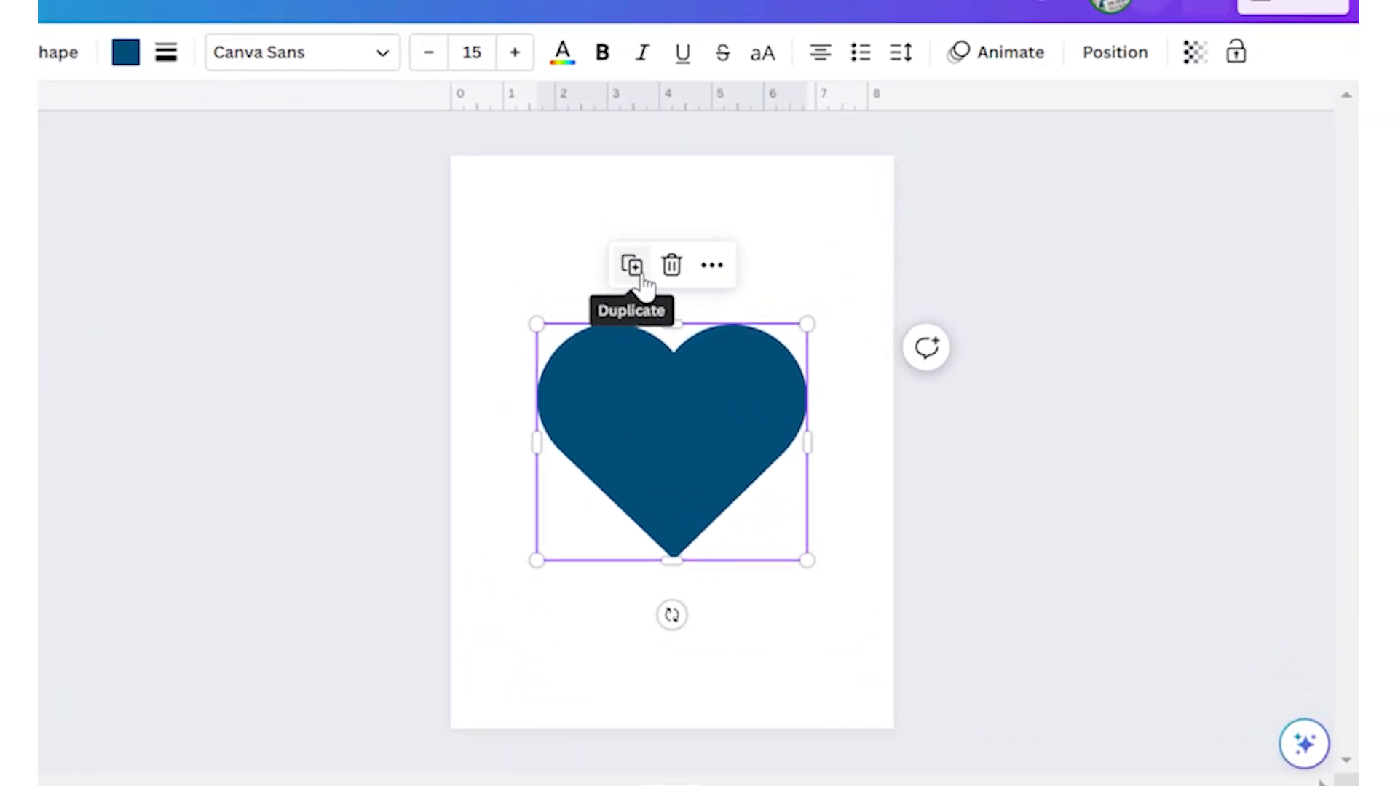
pyautogui.click(713, 270)
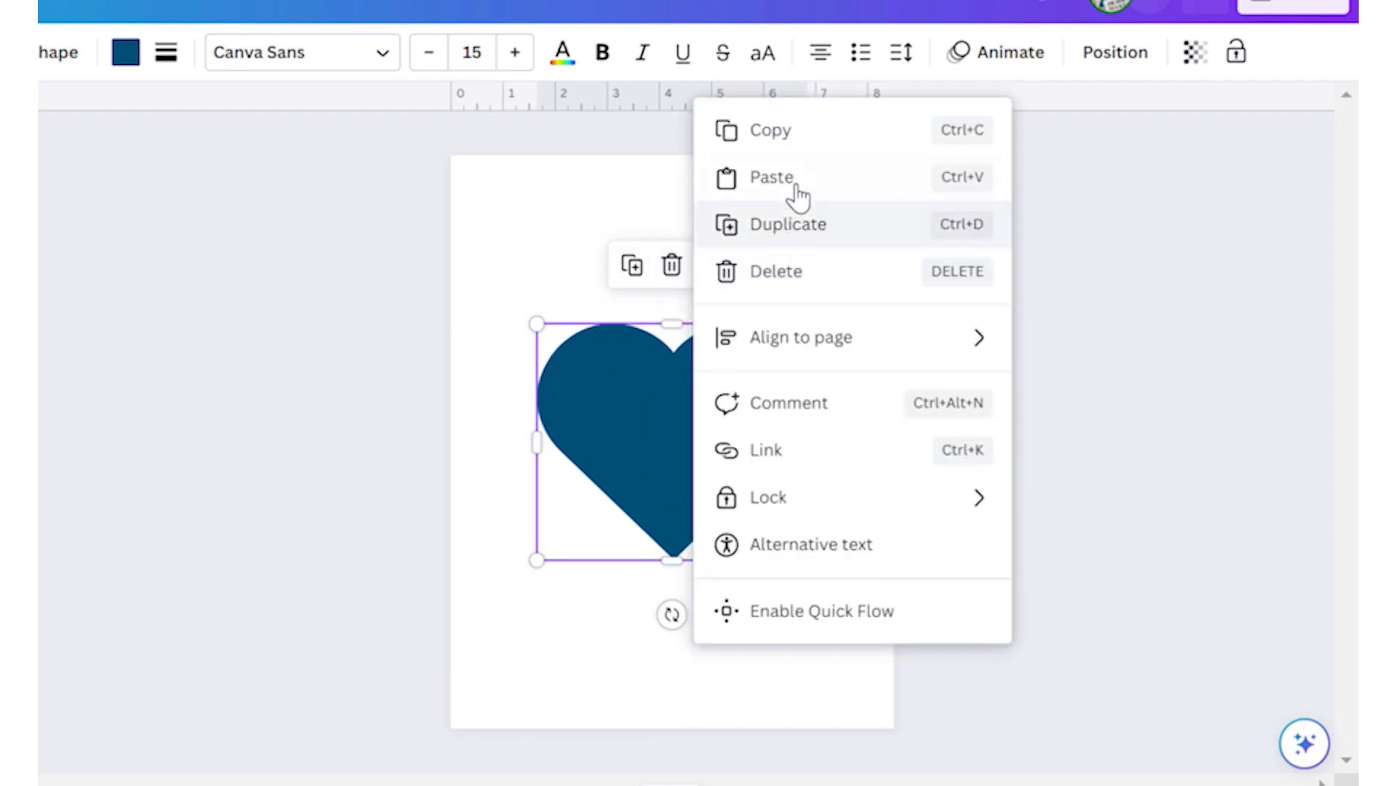
pyautogui.moveTo(814, 348)
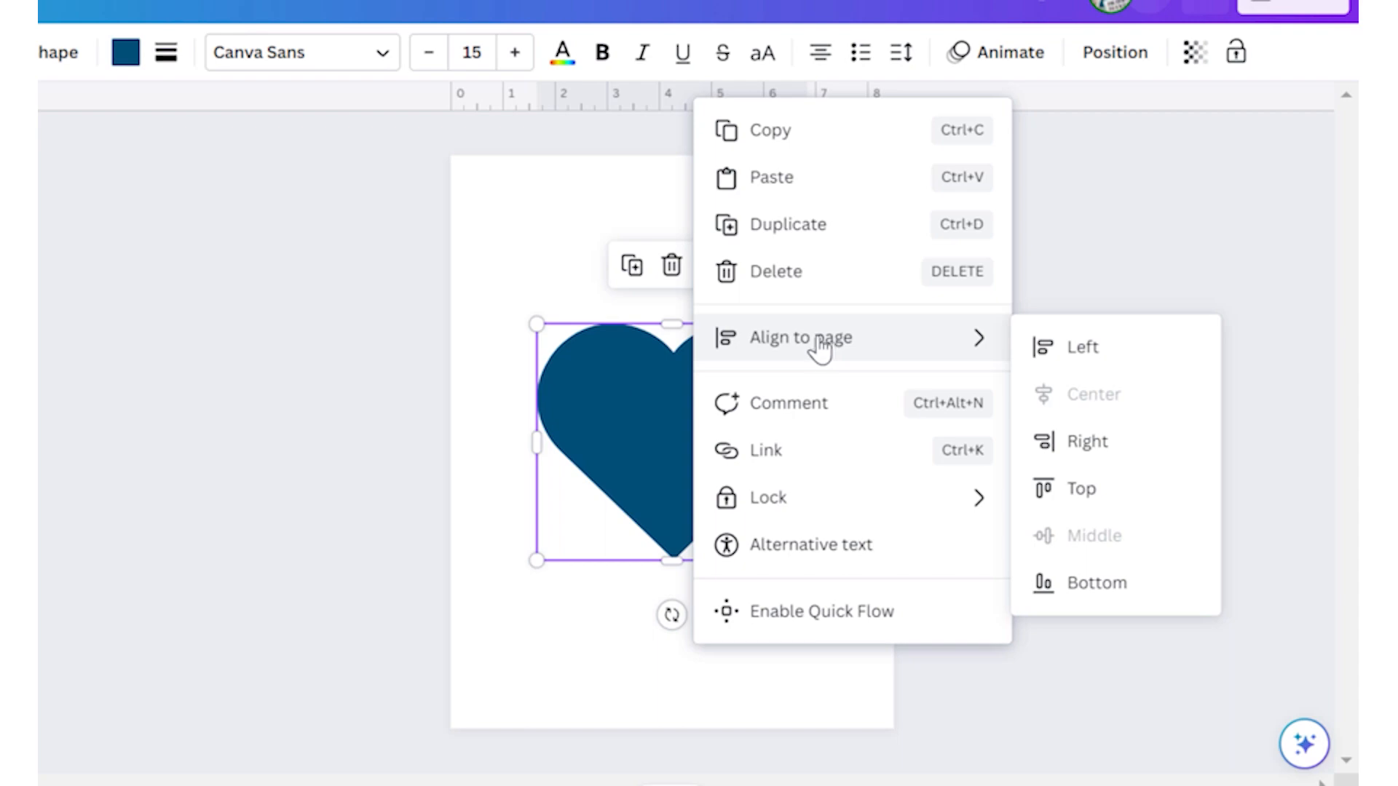
pyautogui.click(504, 561)
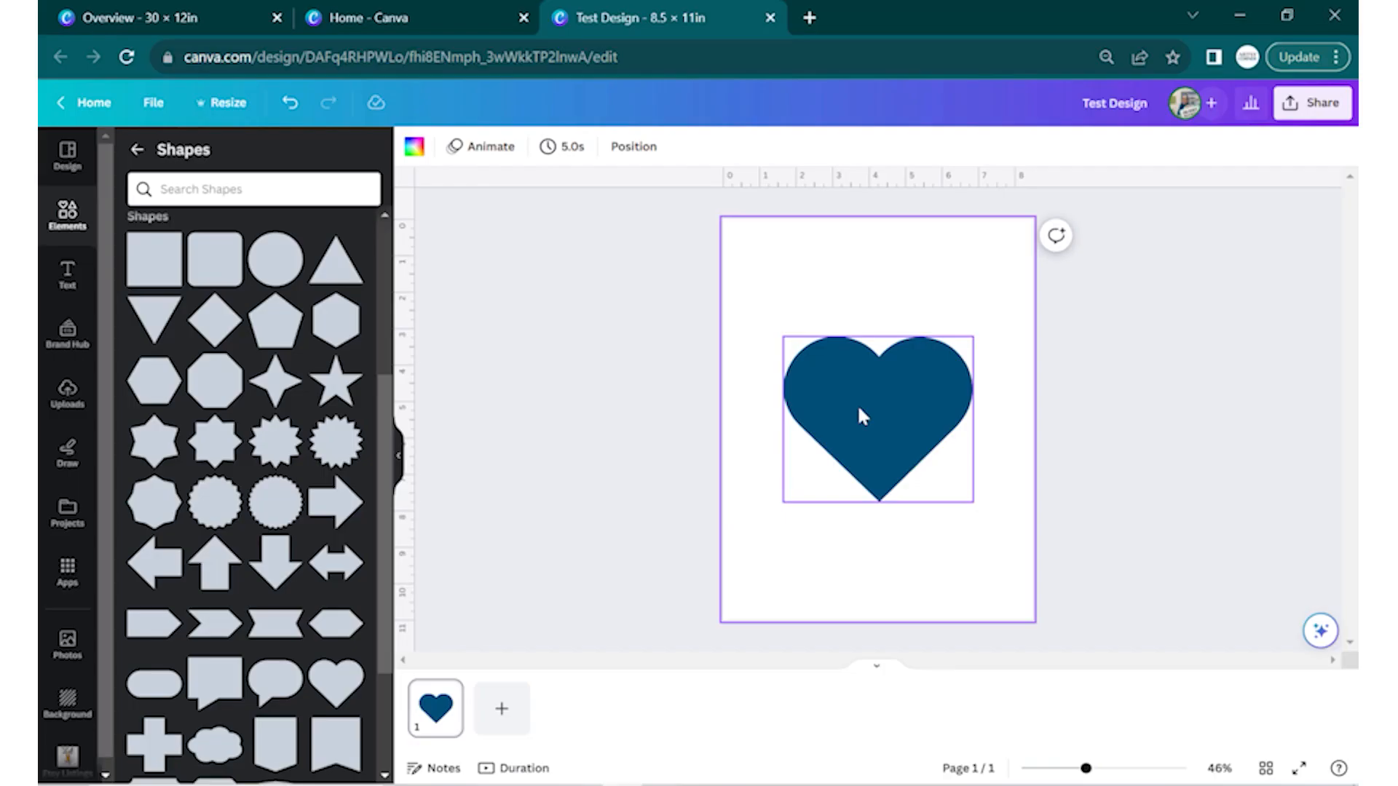
# - Give the heart a solid border and set the border weight to 29
pyautogui.click(861, 415)
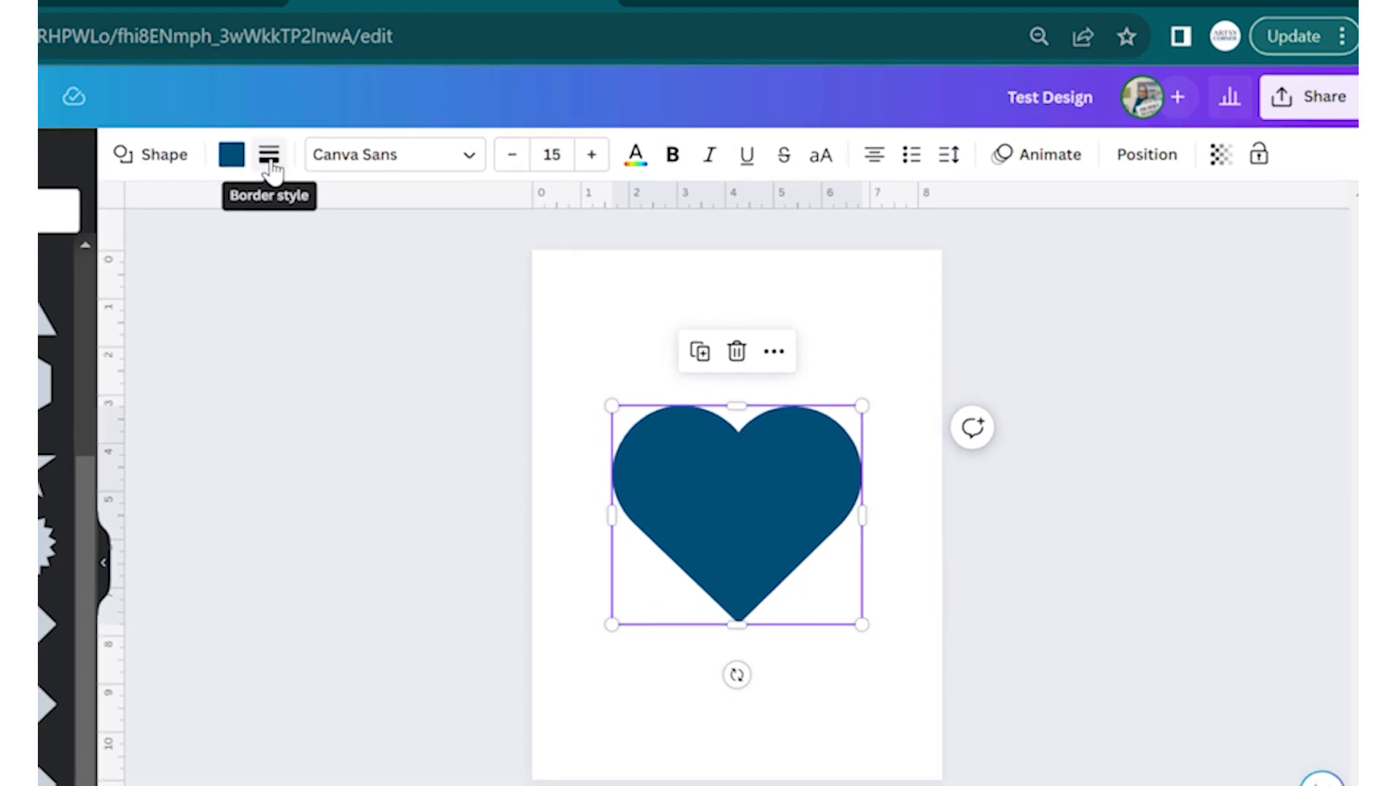
pyautogui.click(291, 175)
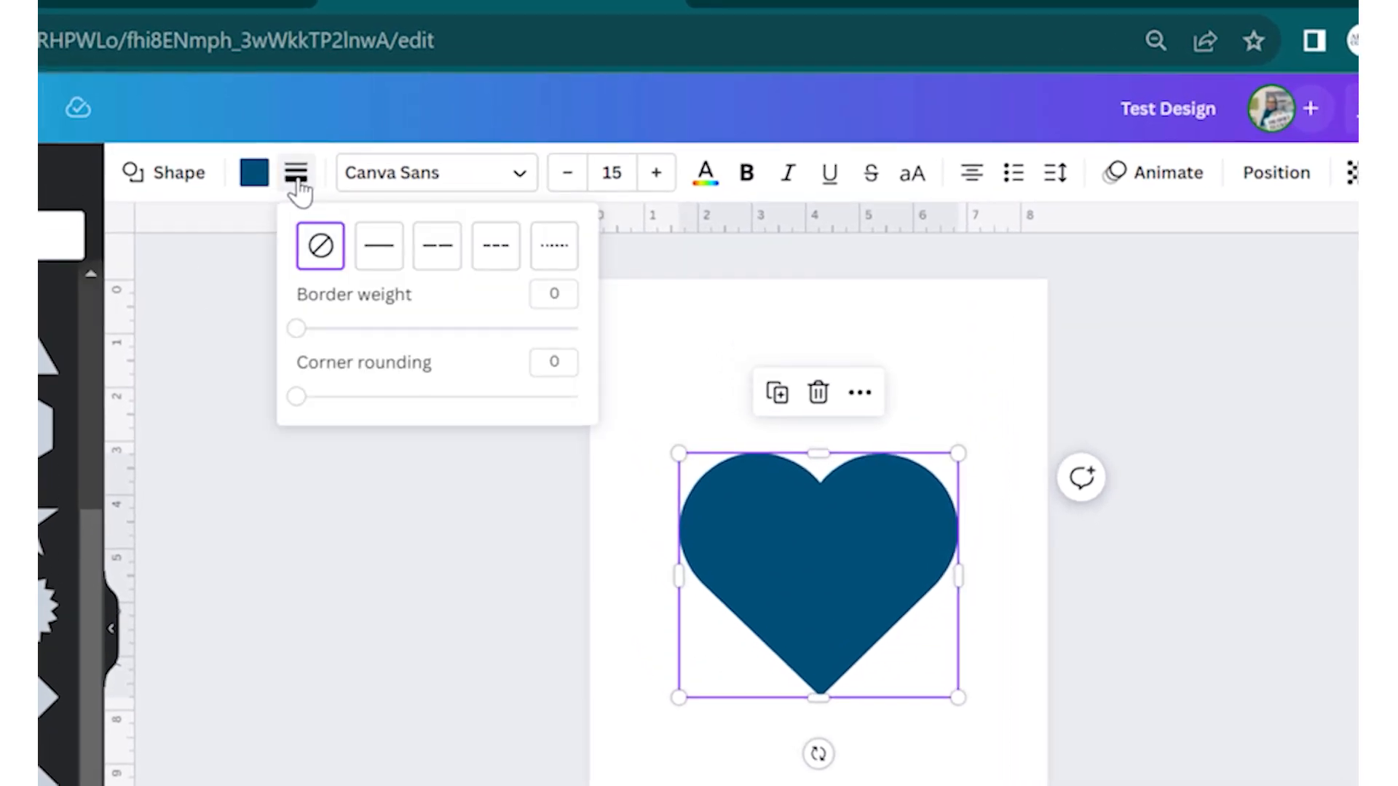
pyautogui.click(379, 256)
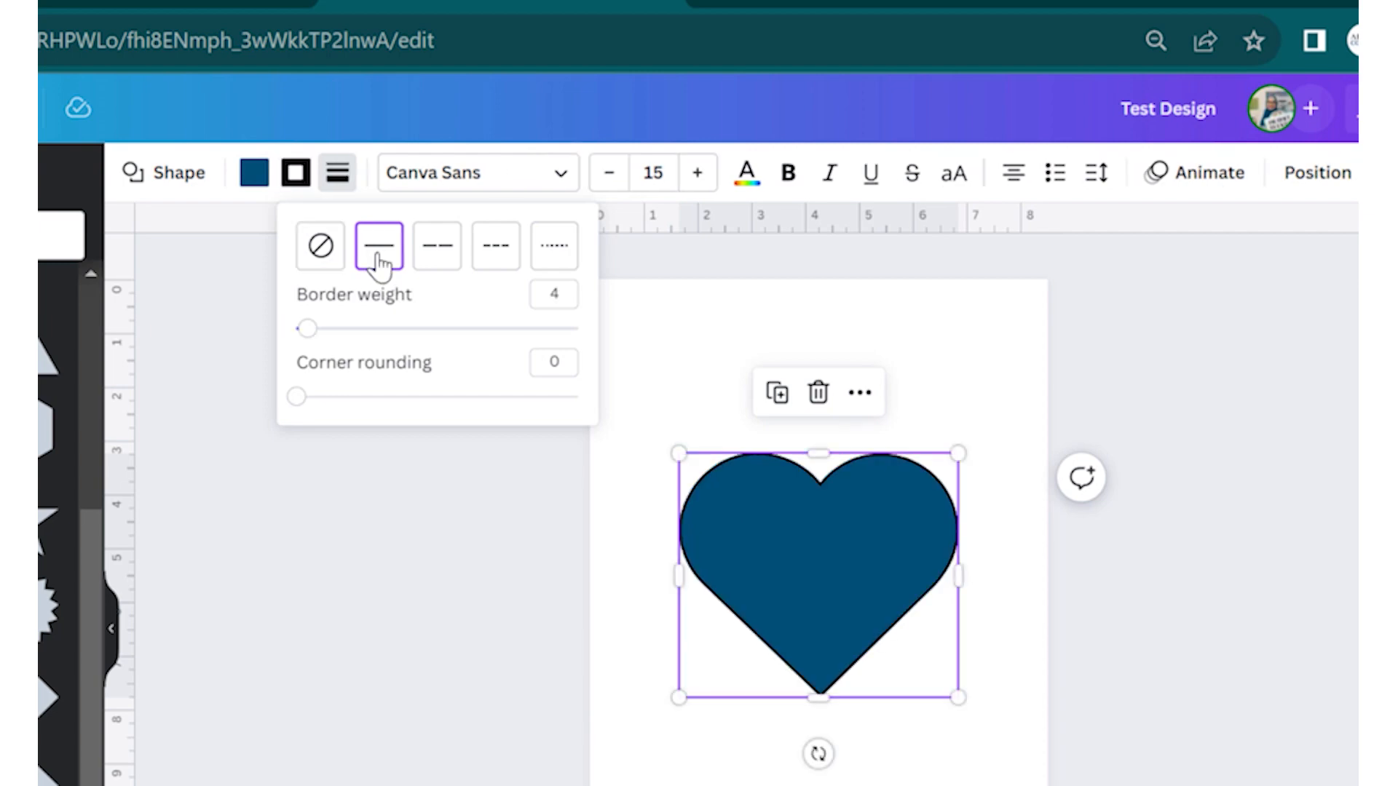
pyautogui.moveTo(308, 332); pyautogui.dragTo(379, 343)
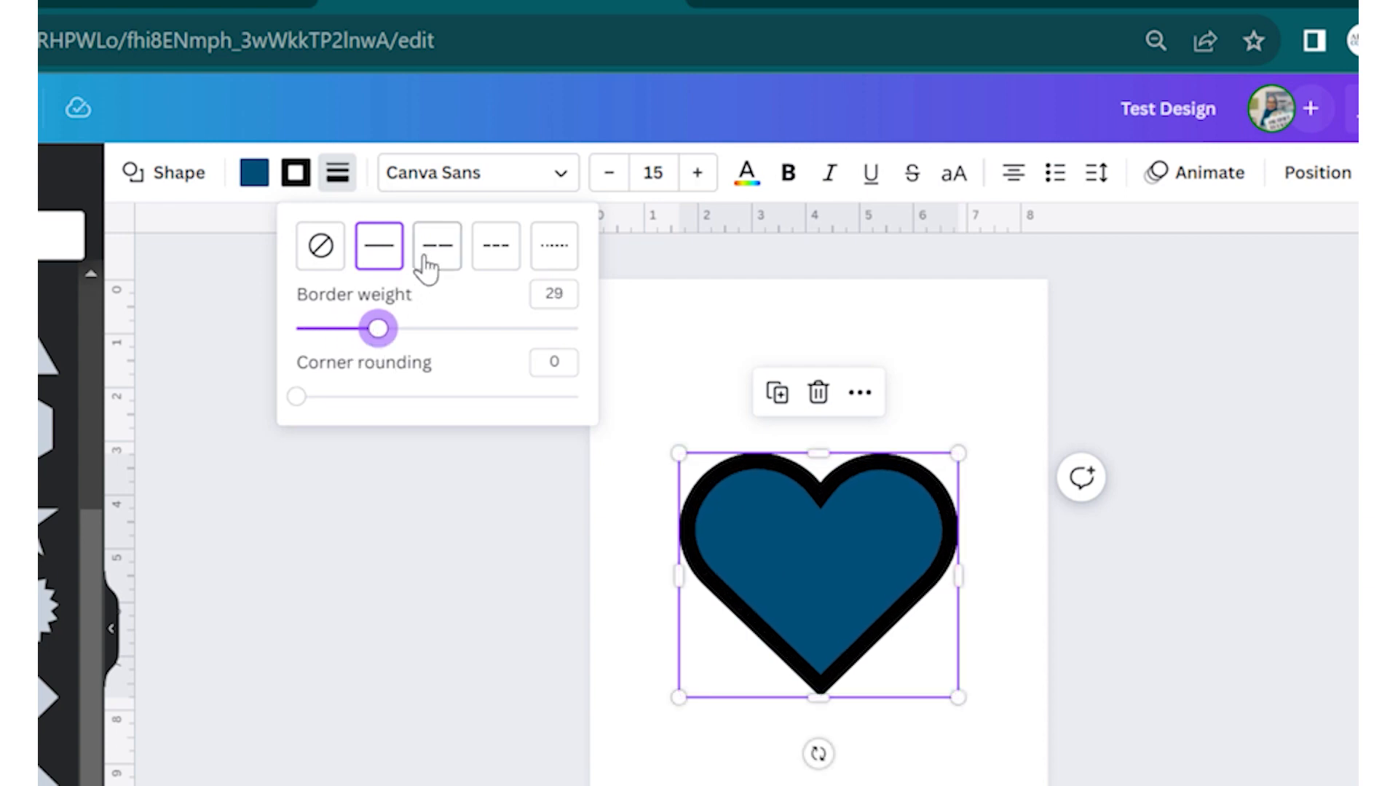
# - Try the long-dash, short-dash and dotted border styles on the heart, then switch back to long dashes
pyautogui.click(450, 256)
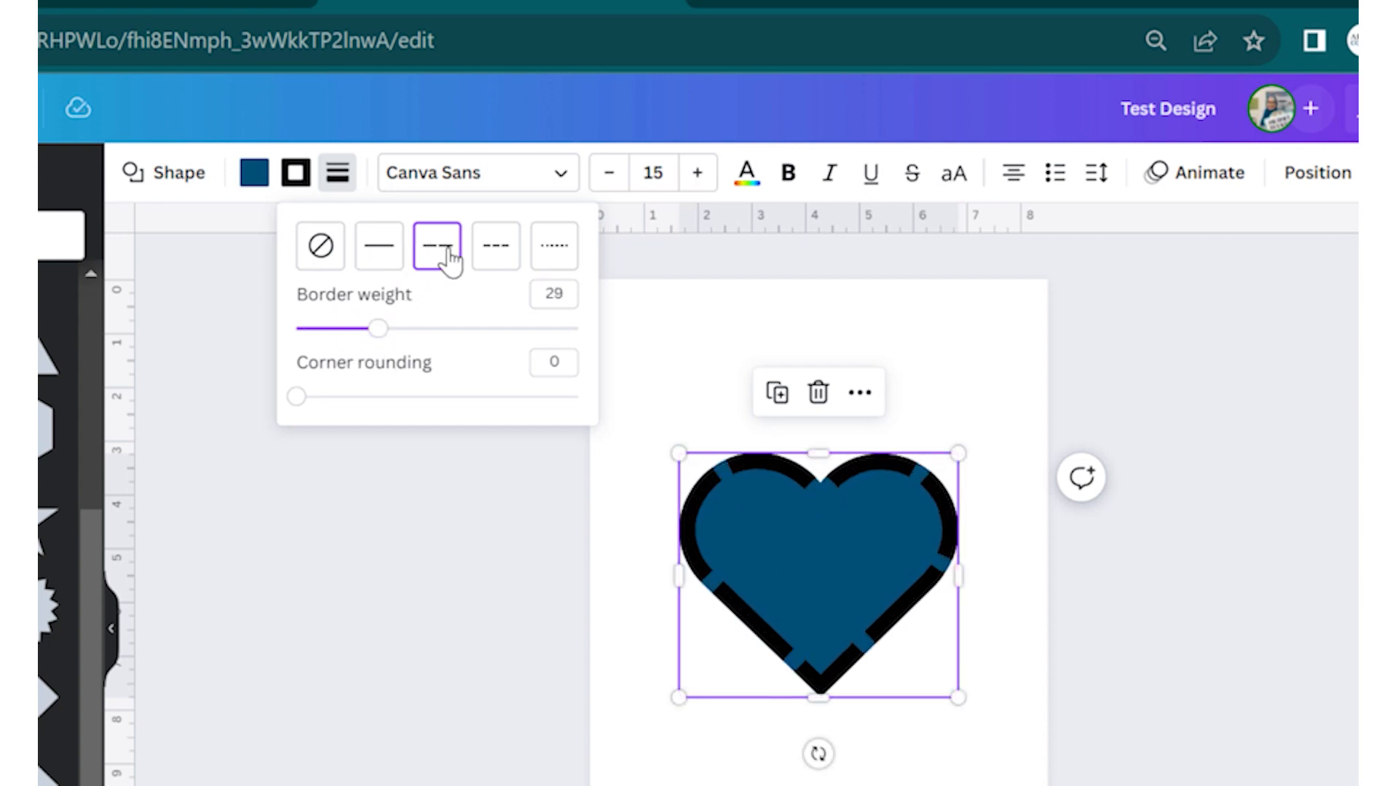
pyautogui.click(486, 255)
pyautogui.click(546, 251)
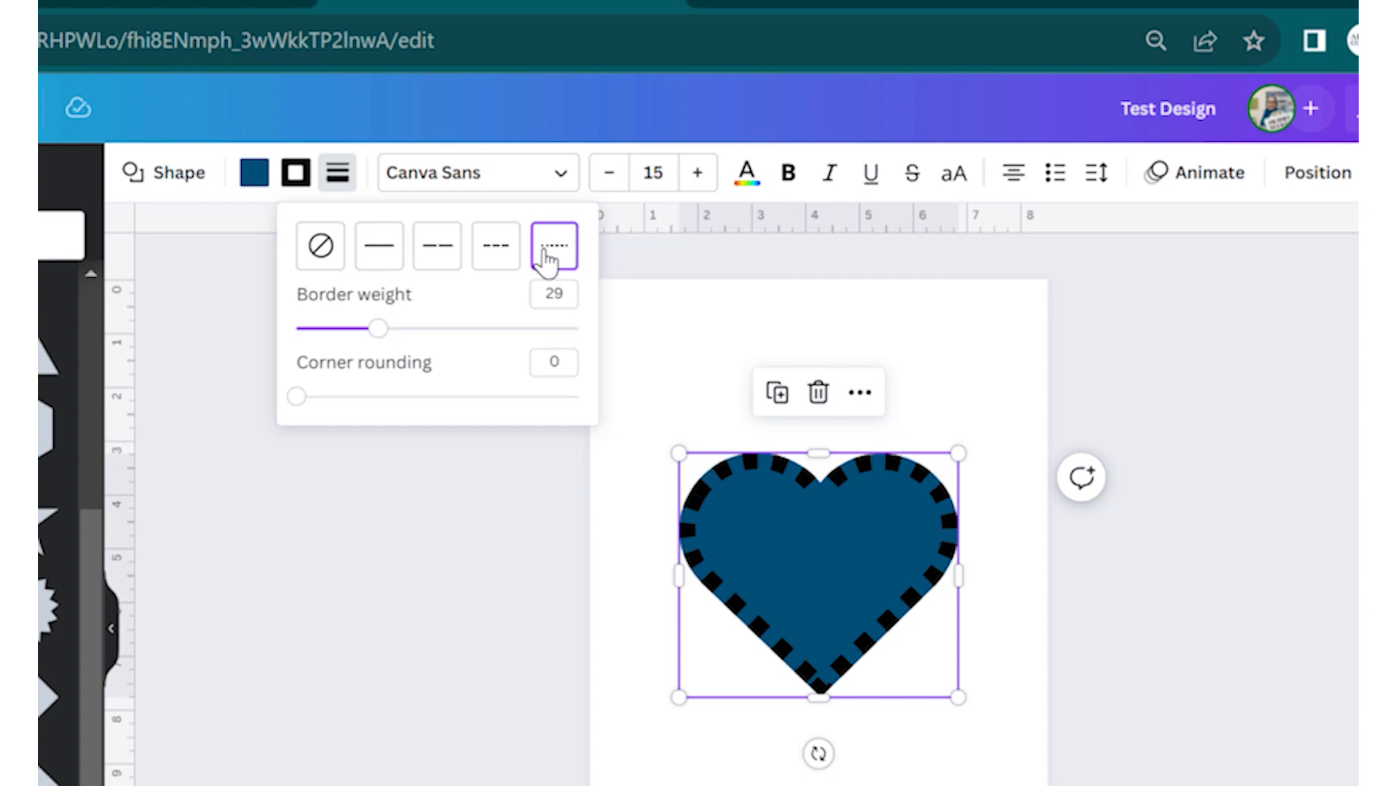
pyautogui.click(437, 264)
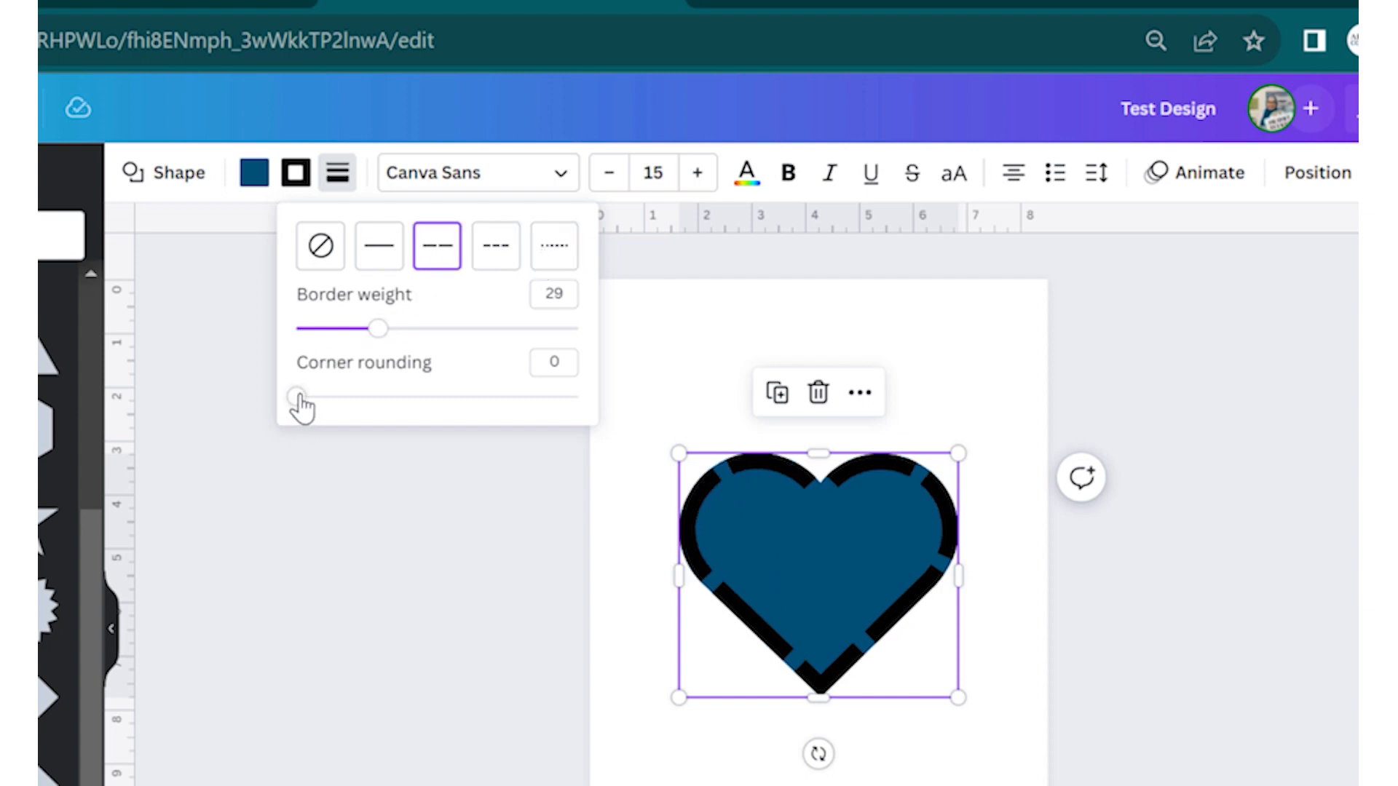
# - Try a corner rounding of 79 on the heart, then restore the solid border with corner rounding 0 and close the border options
pyautogui.moveTo(299, 399); pyautogui.dragTo(520, 398)
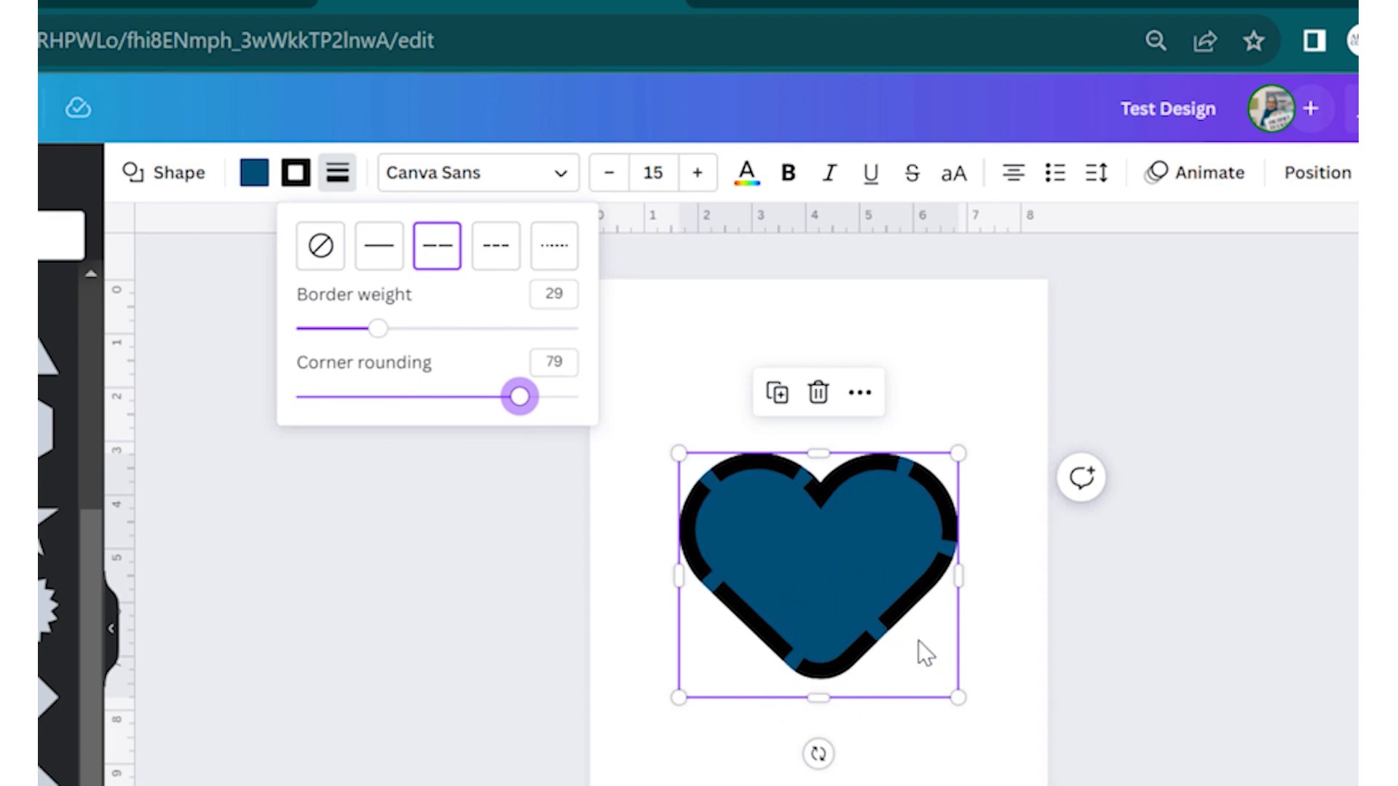
pyautogui.click(362, 252)
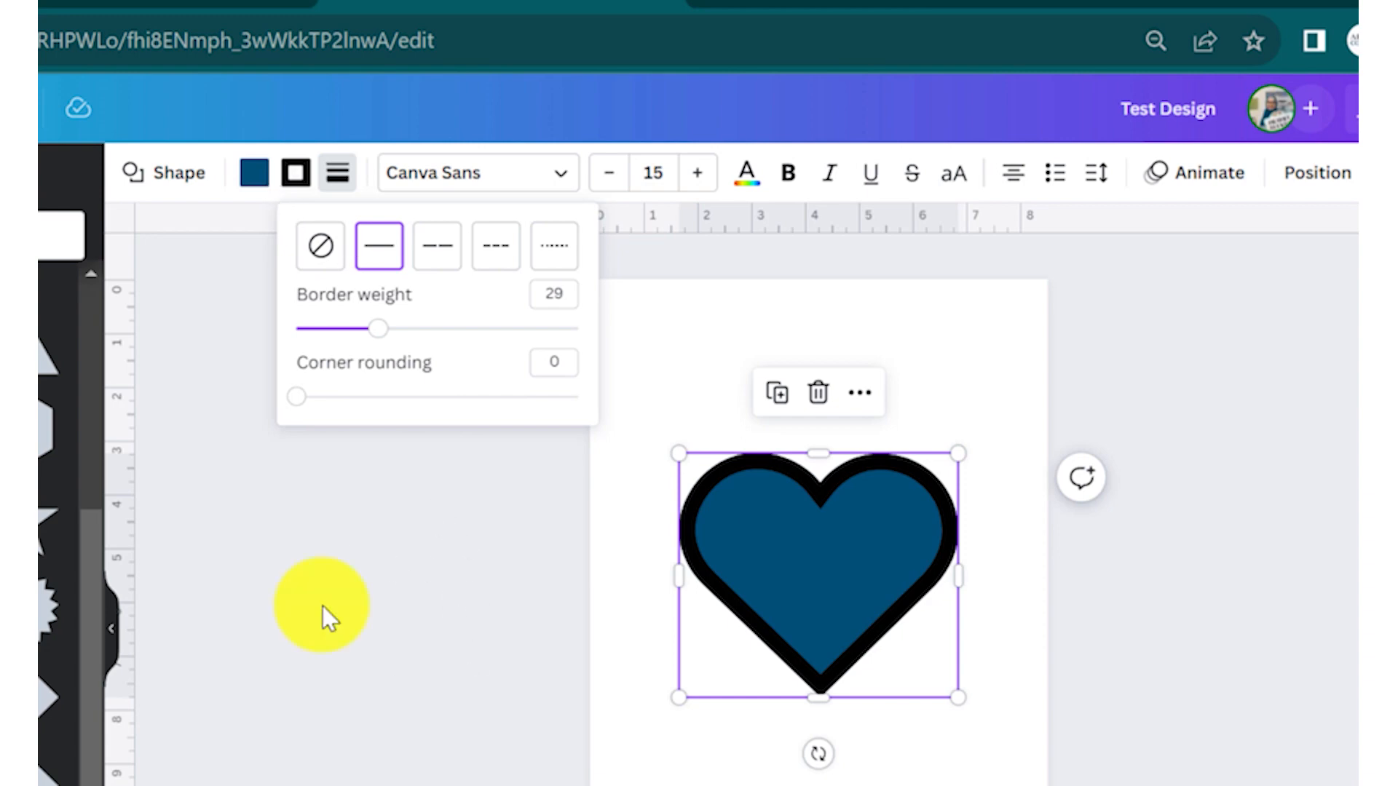
pyautogui.click(335, 588)
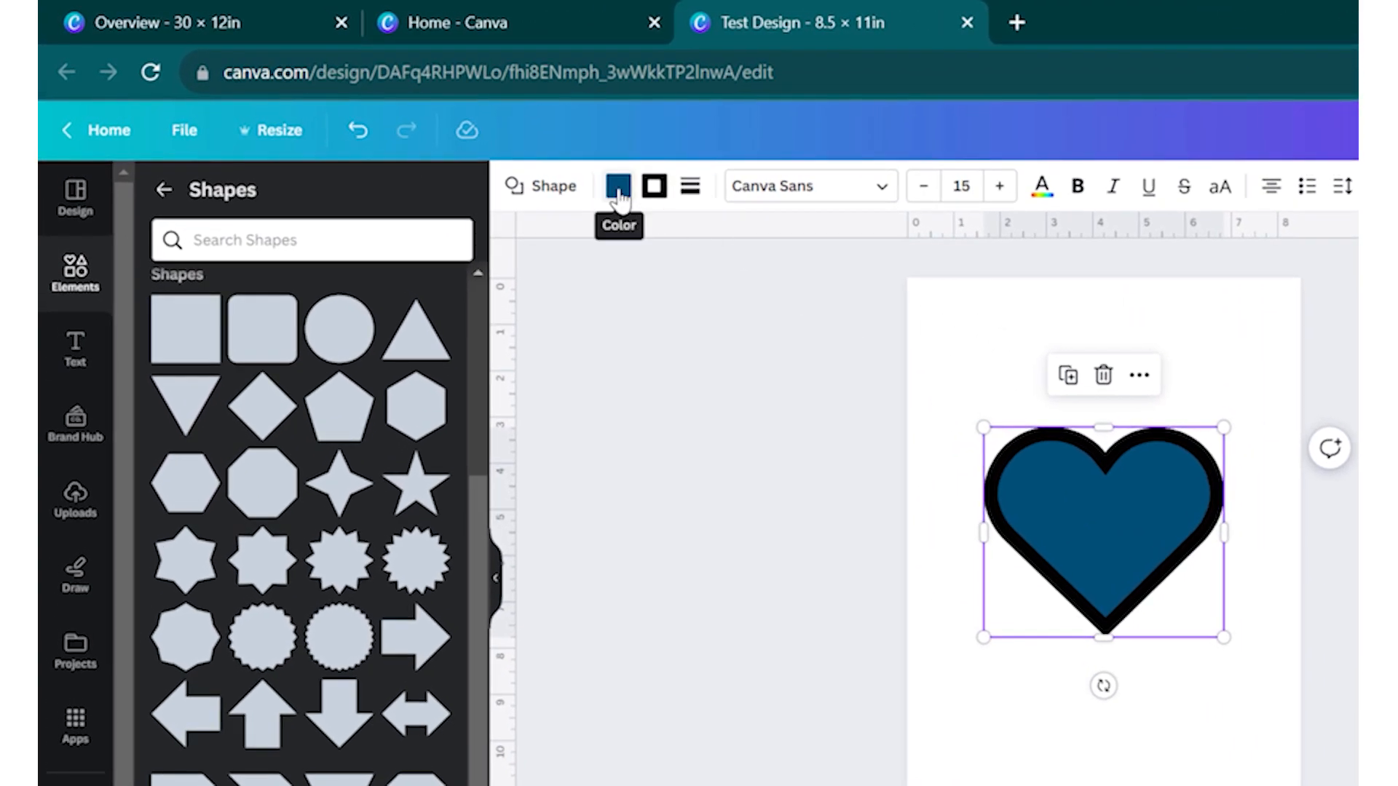
# - Fill the heart with the turquoise #5CE1E6 from the default solid colors
pyautogui.click(618, 188)
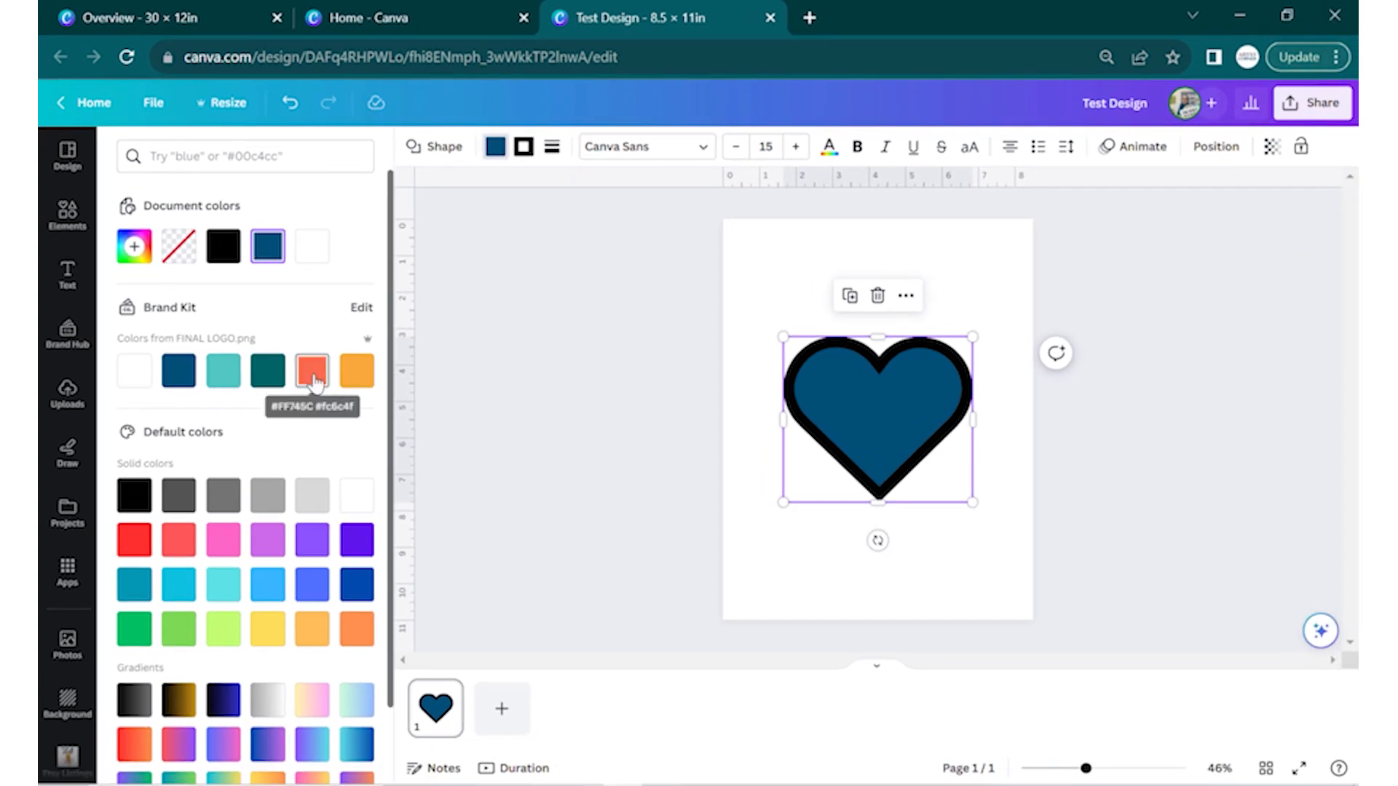
pyautogui.scroll(-2, 316, 386)
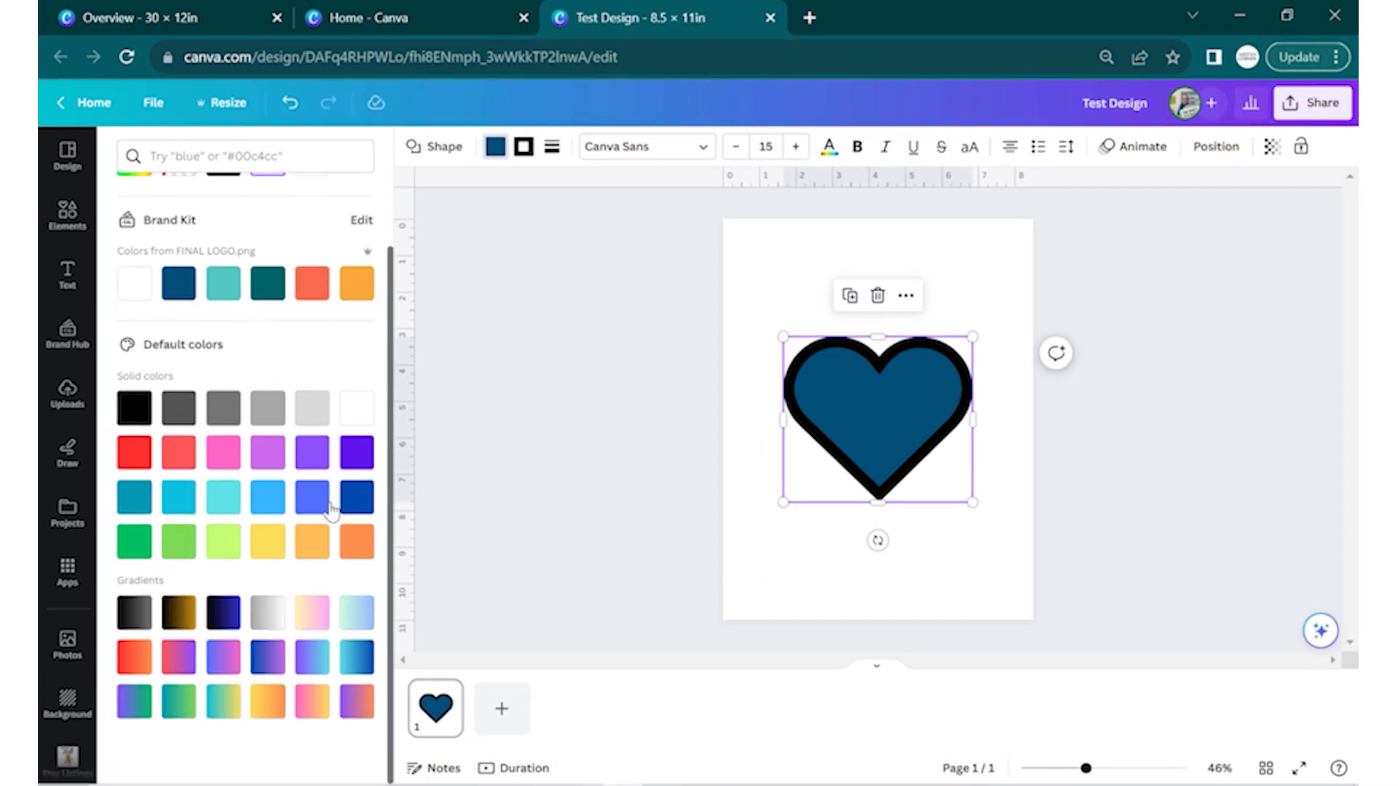
pyautogui.click(224, 502)
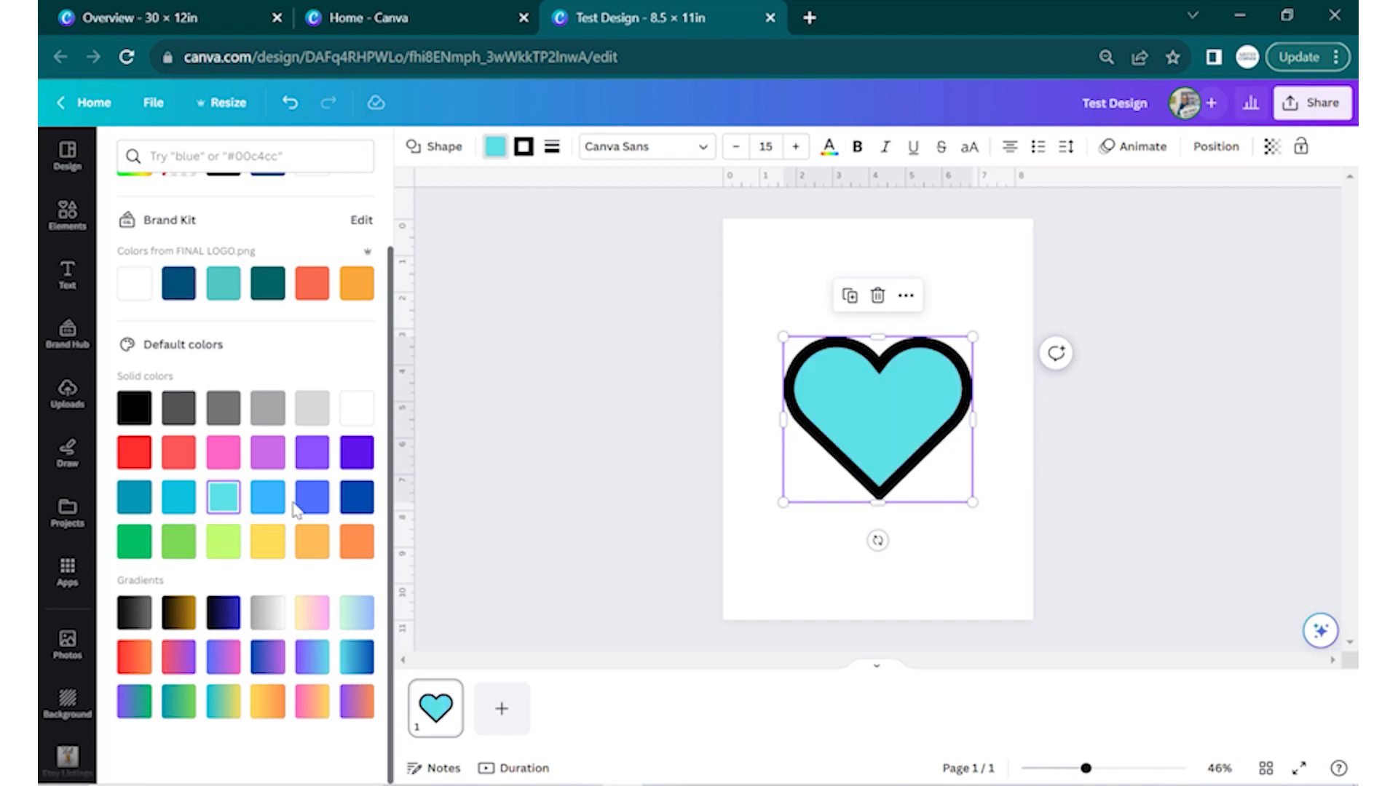
# - View the custom color picker and leave it unused, then fill the heart with the yellow-to-pink default gradient
pyautogui.scroll(2, 285, 330)
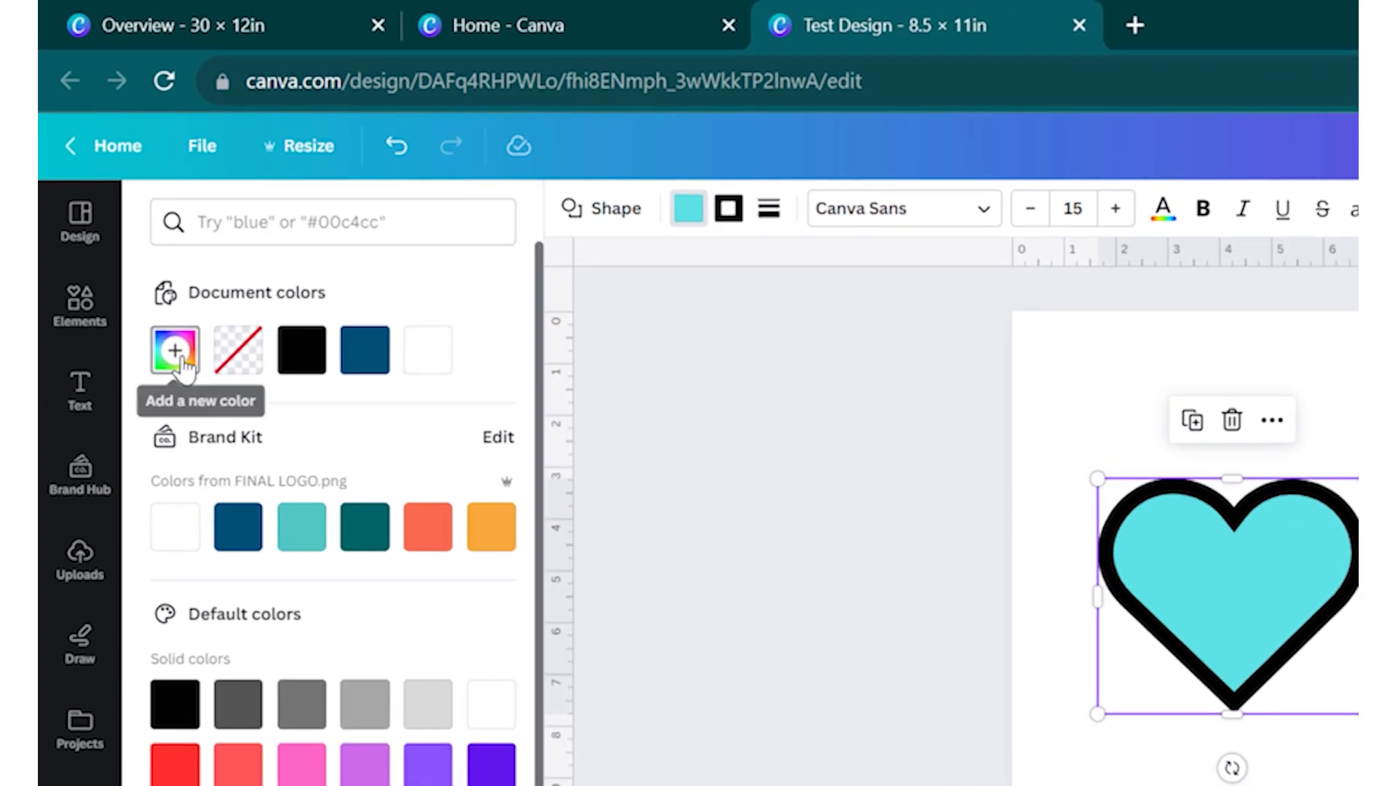
pyautogui.click(134, 246)
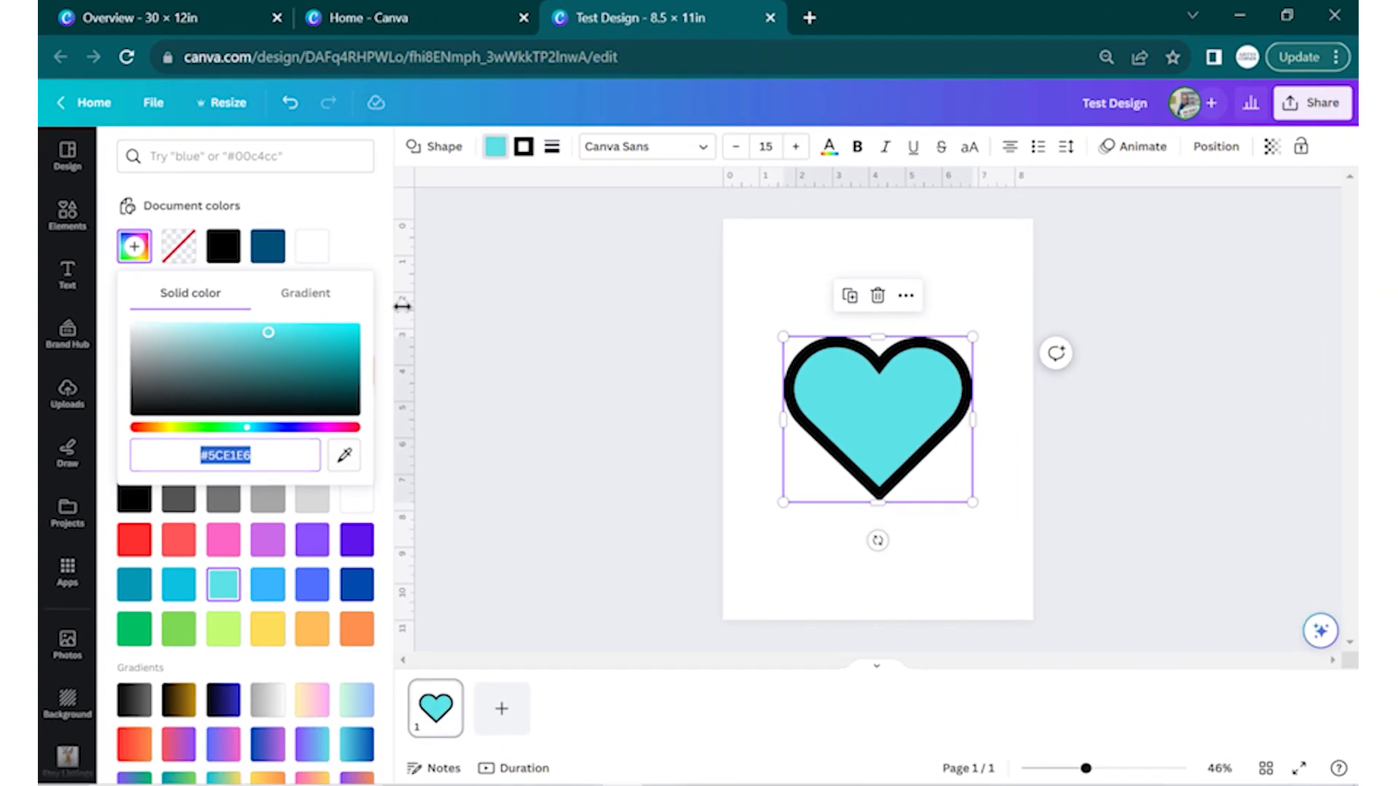
pyautogui.click(563, 517)
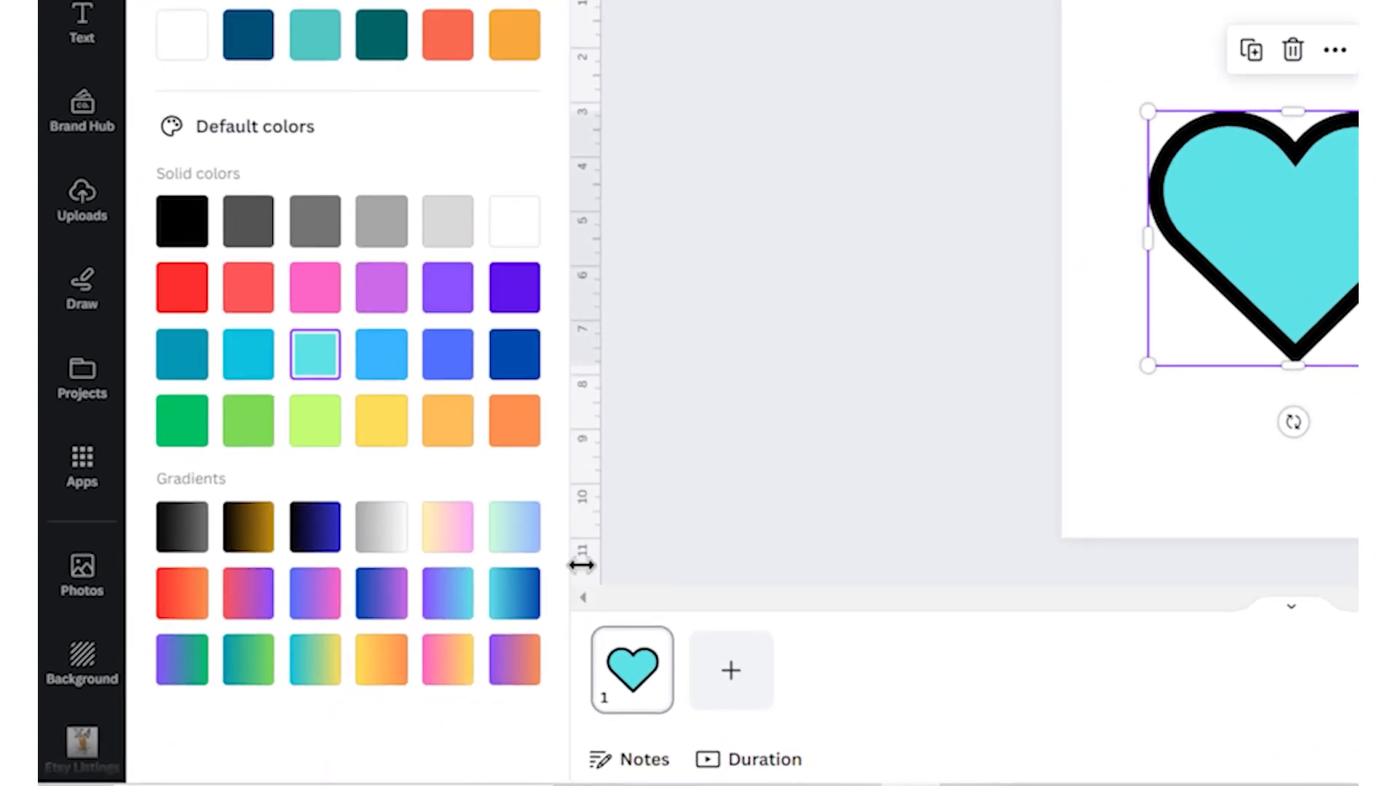
pyautogui.click(453, 537)
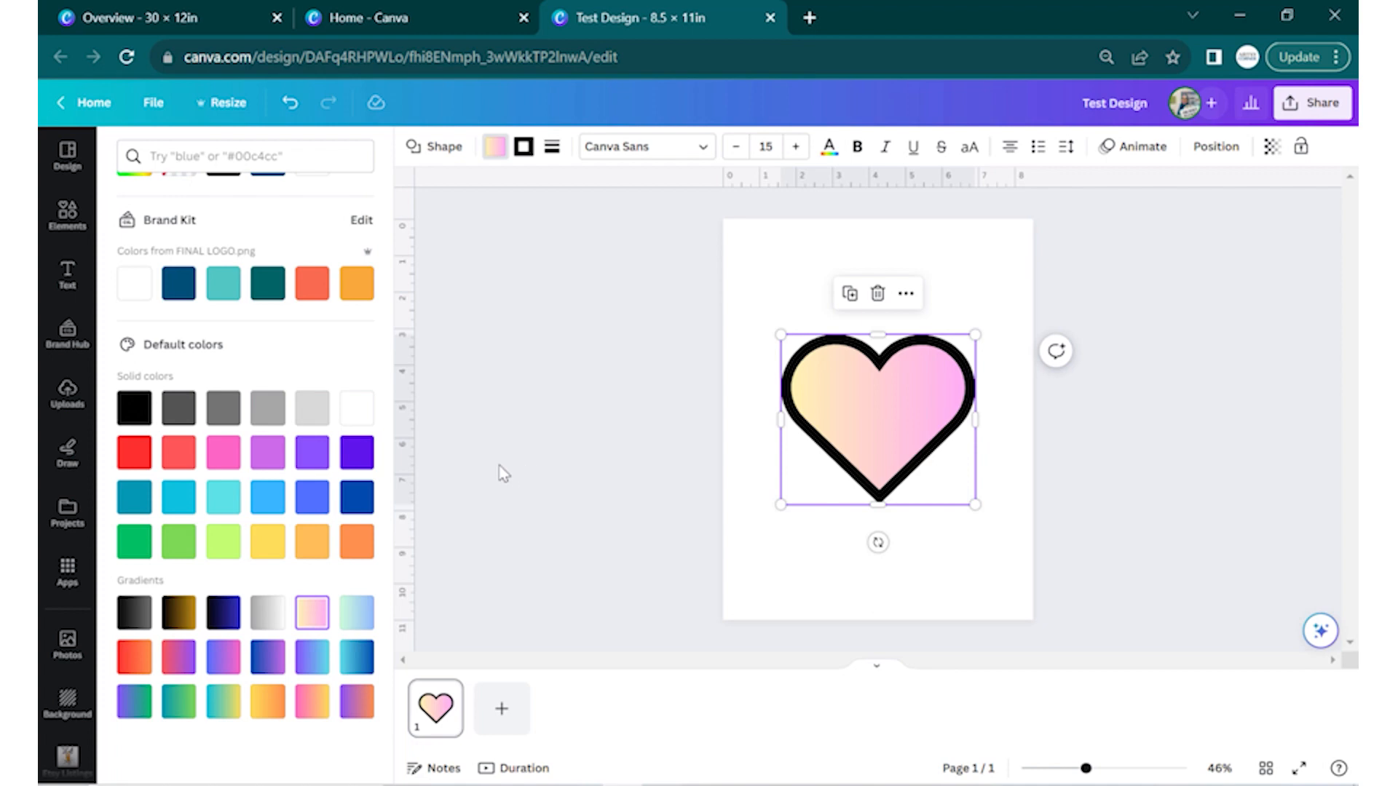
# - Try the vertical and corner-circular gradient styles on the heart, then set its fill to the circular gradient centered at 50% 50%
pyautogui.click(582, 402)
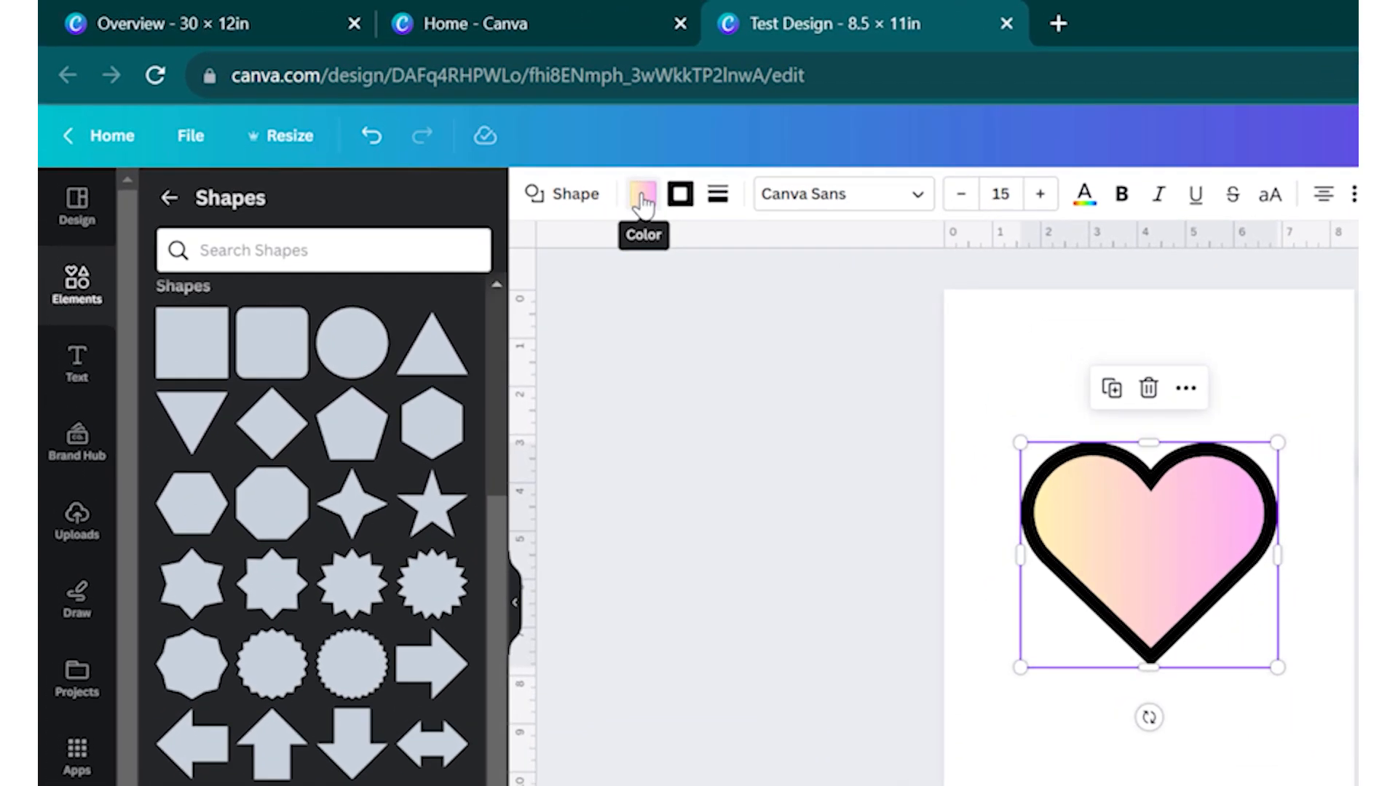
pyautogui.click(642, 196)
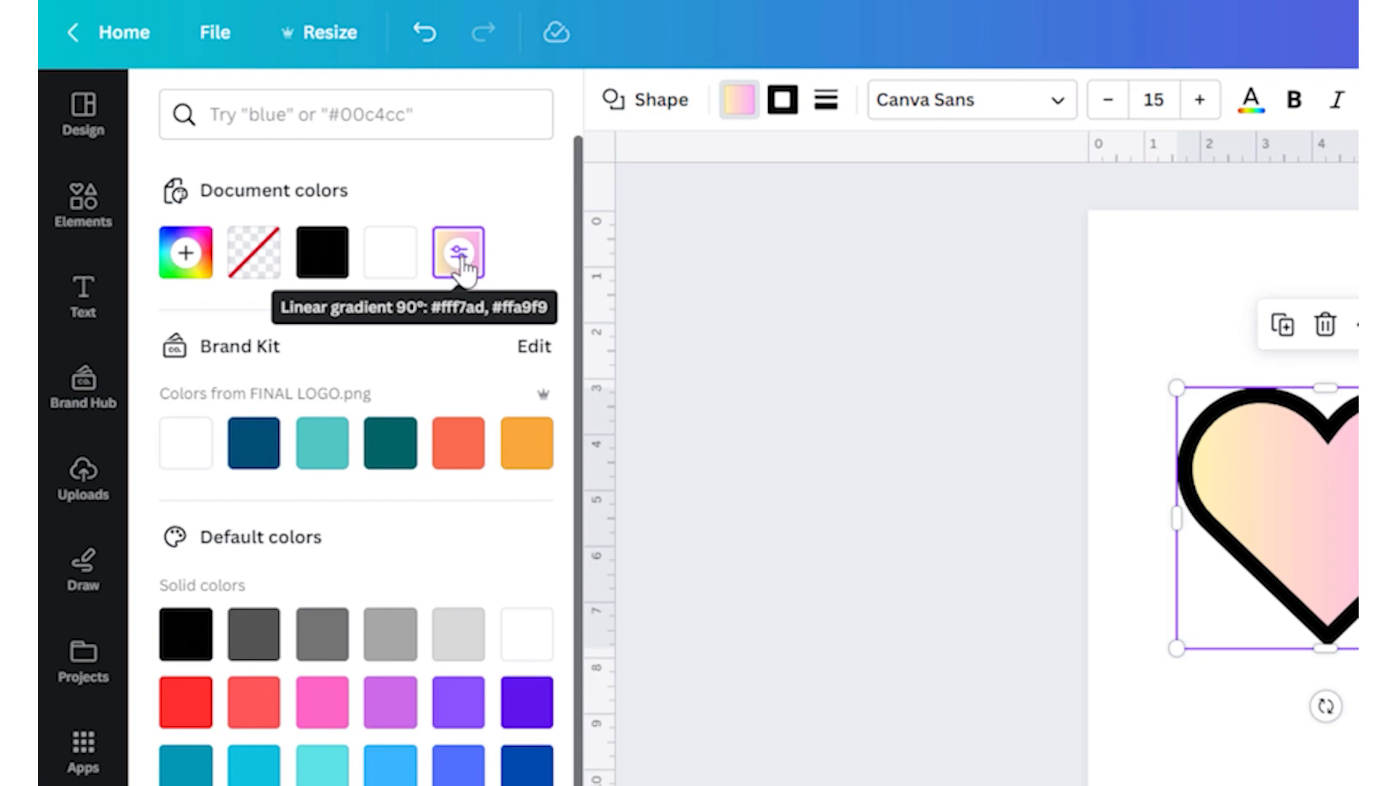
pyautogui.click(459, 257)
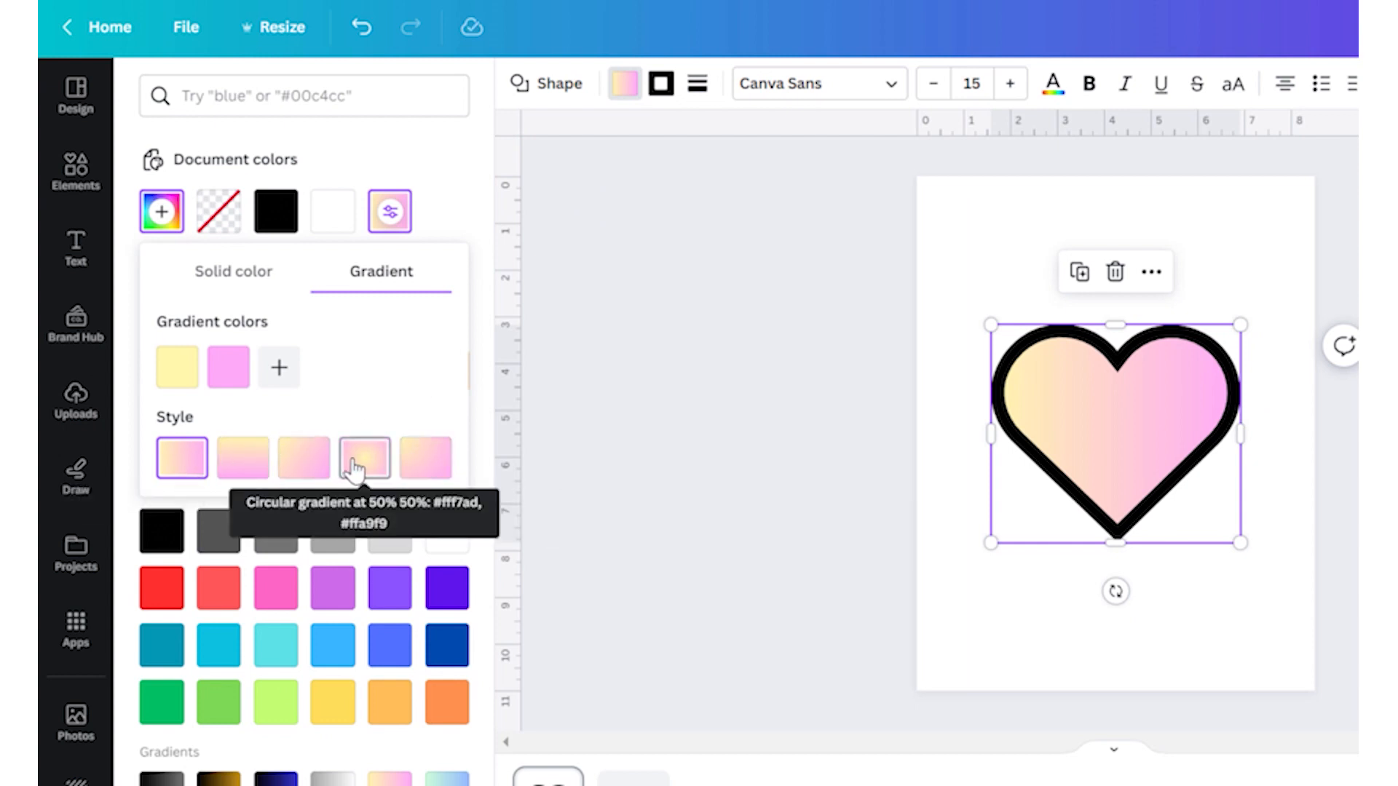
pyautogui.click(250, 463)
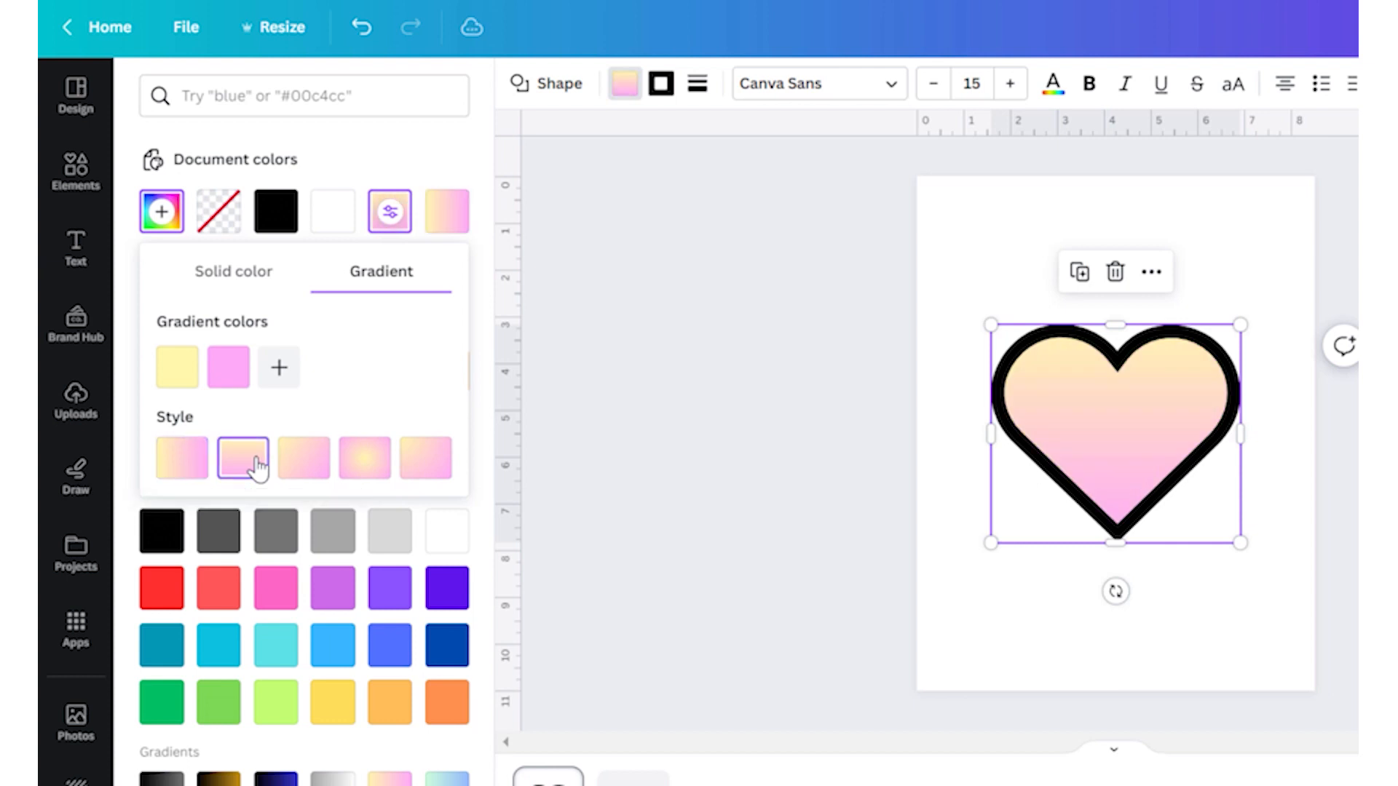
pyautogui.click(374, 467)
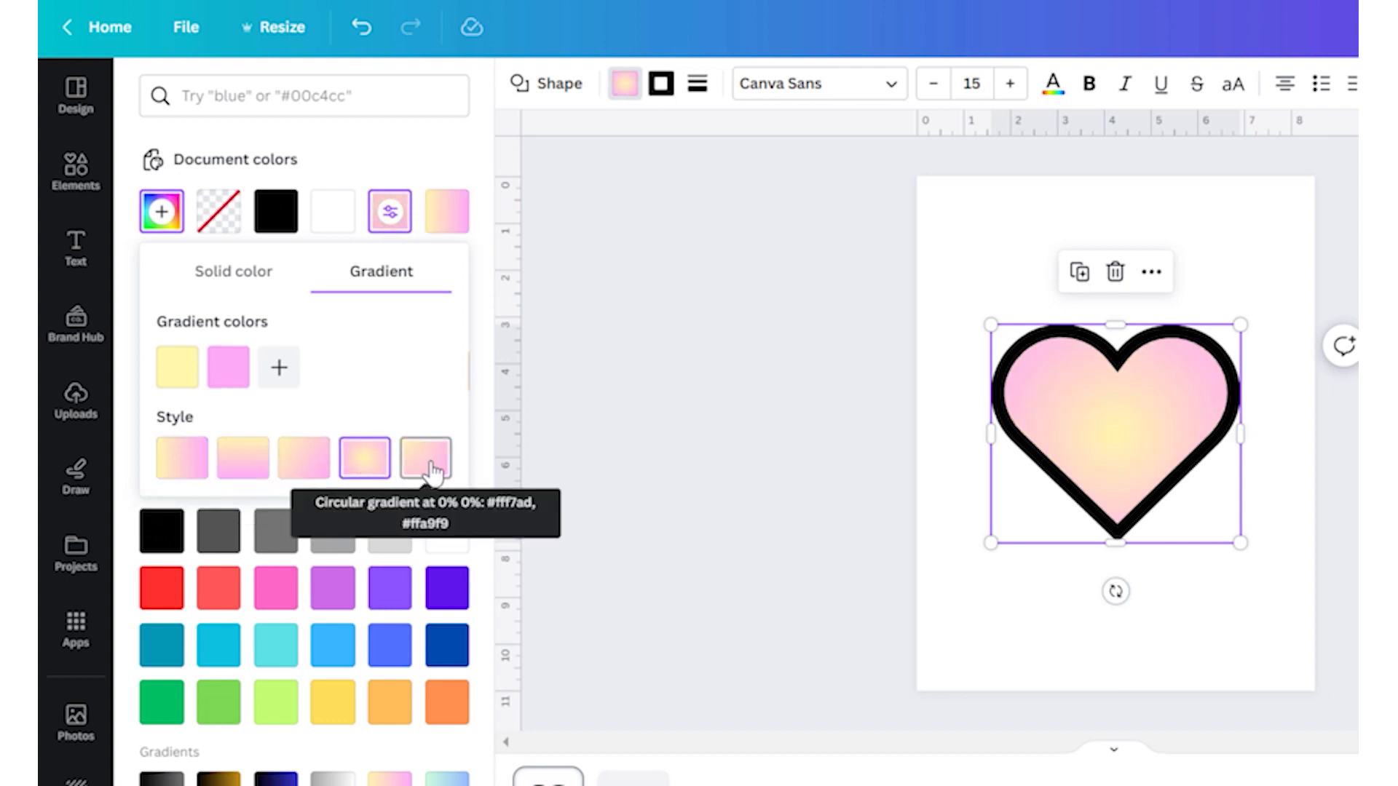
pyautogui.click(430, 466)
pyautogui.click(378, 463)
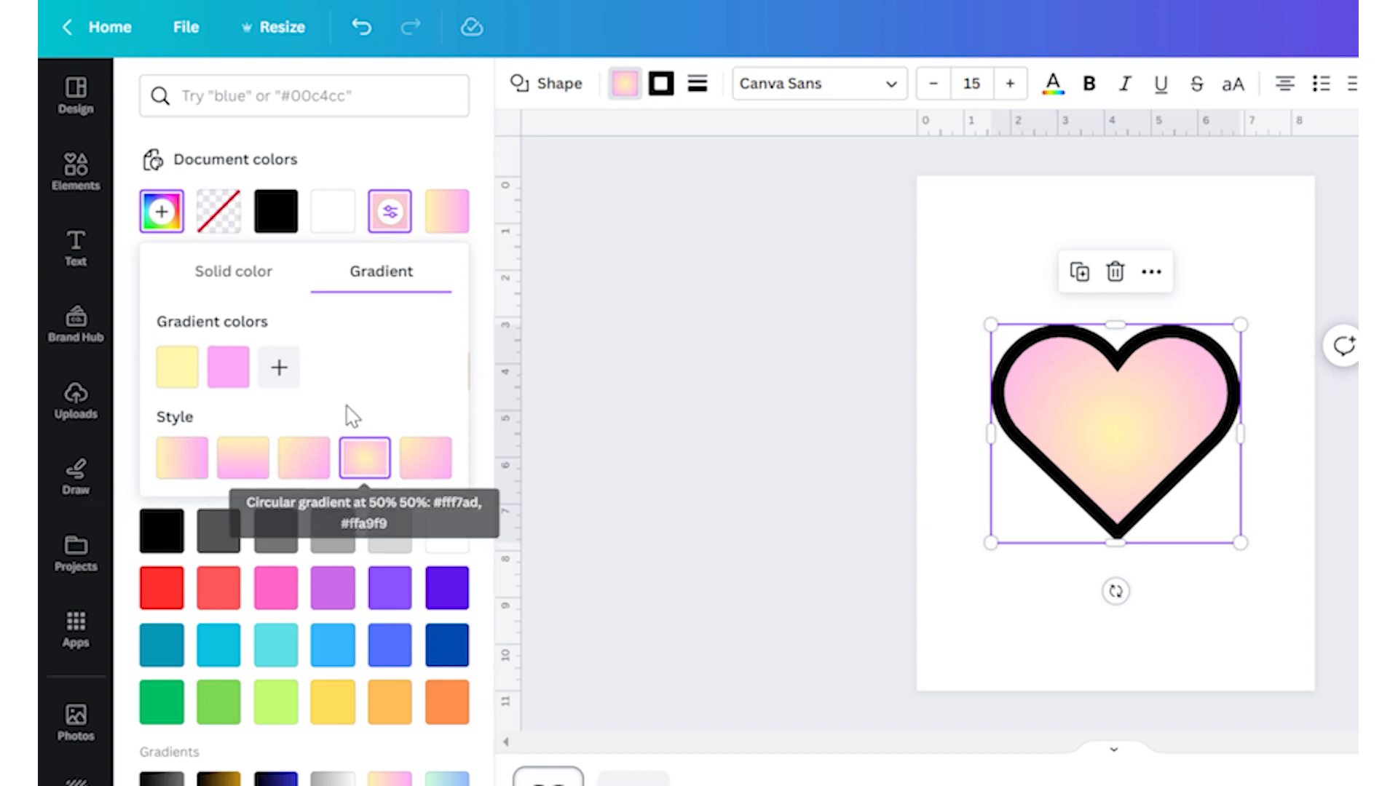
# - Add #40143D as a third gradient color in the heart's fill, then close the color options and return to the Elements overview
pyautogui.click(278, 367)
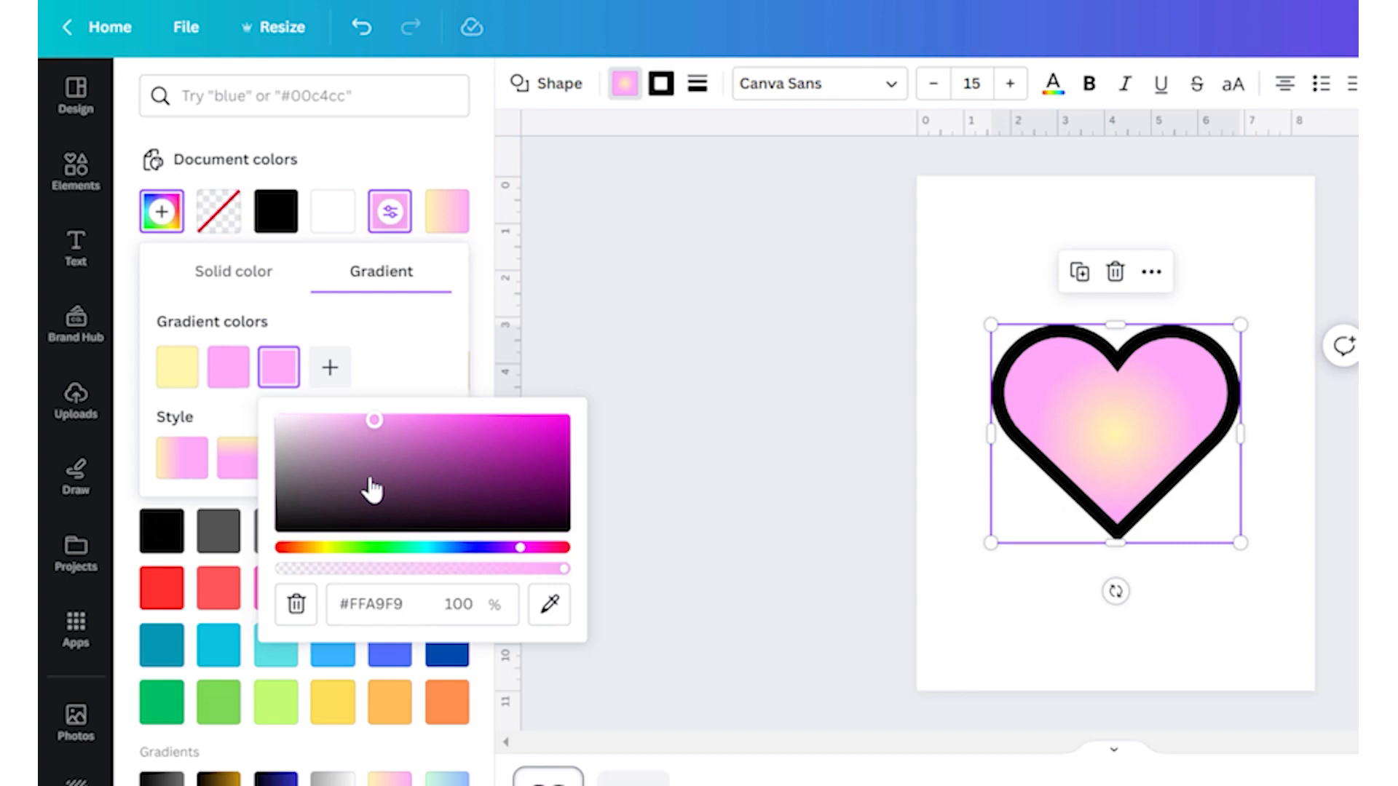
pyautogui.moveTo(372, 491); pyautogui.dragTo(479, 503)
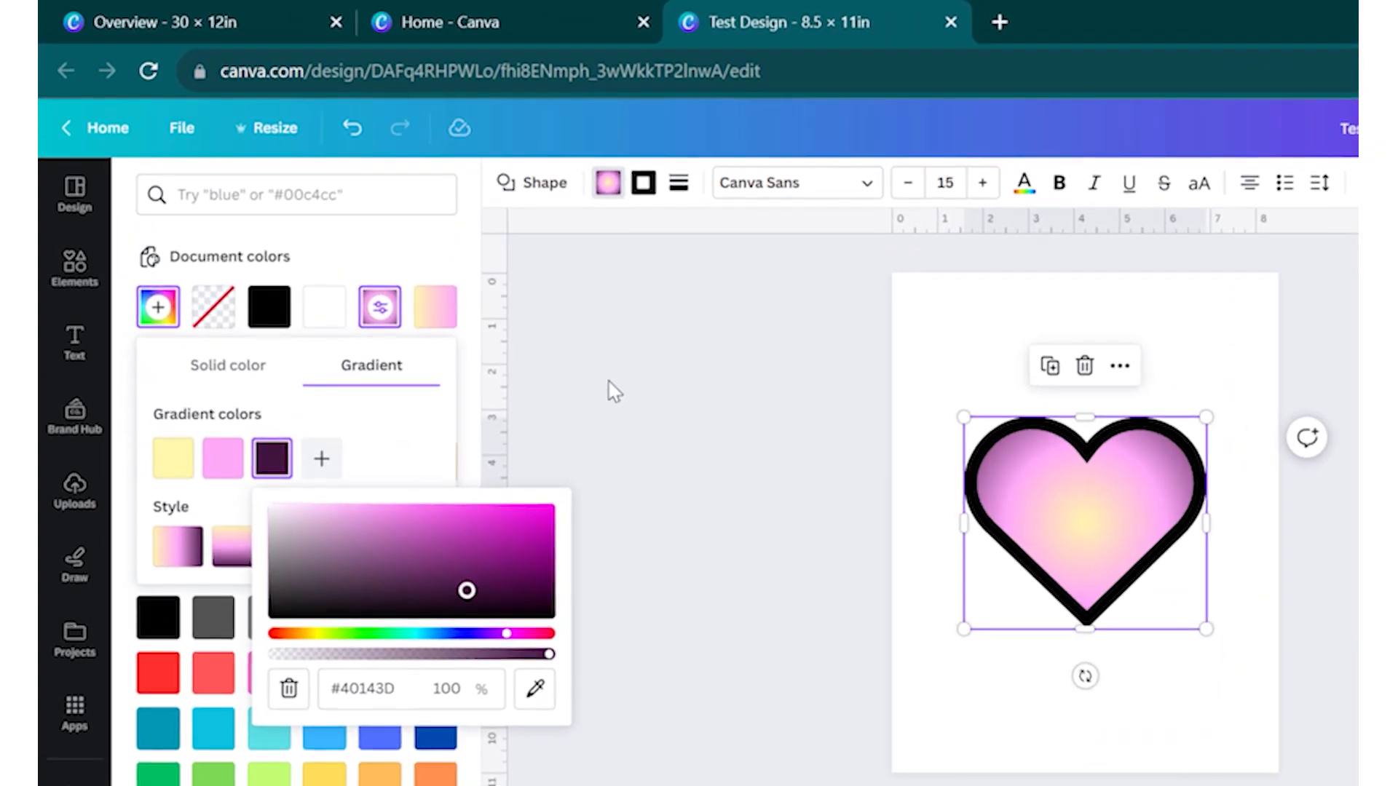
pyautogui.click(696, 393)
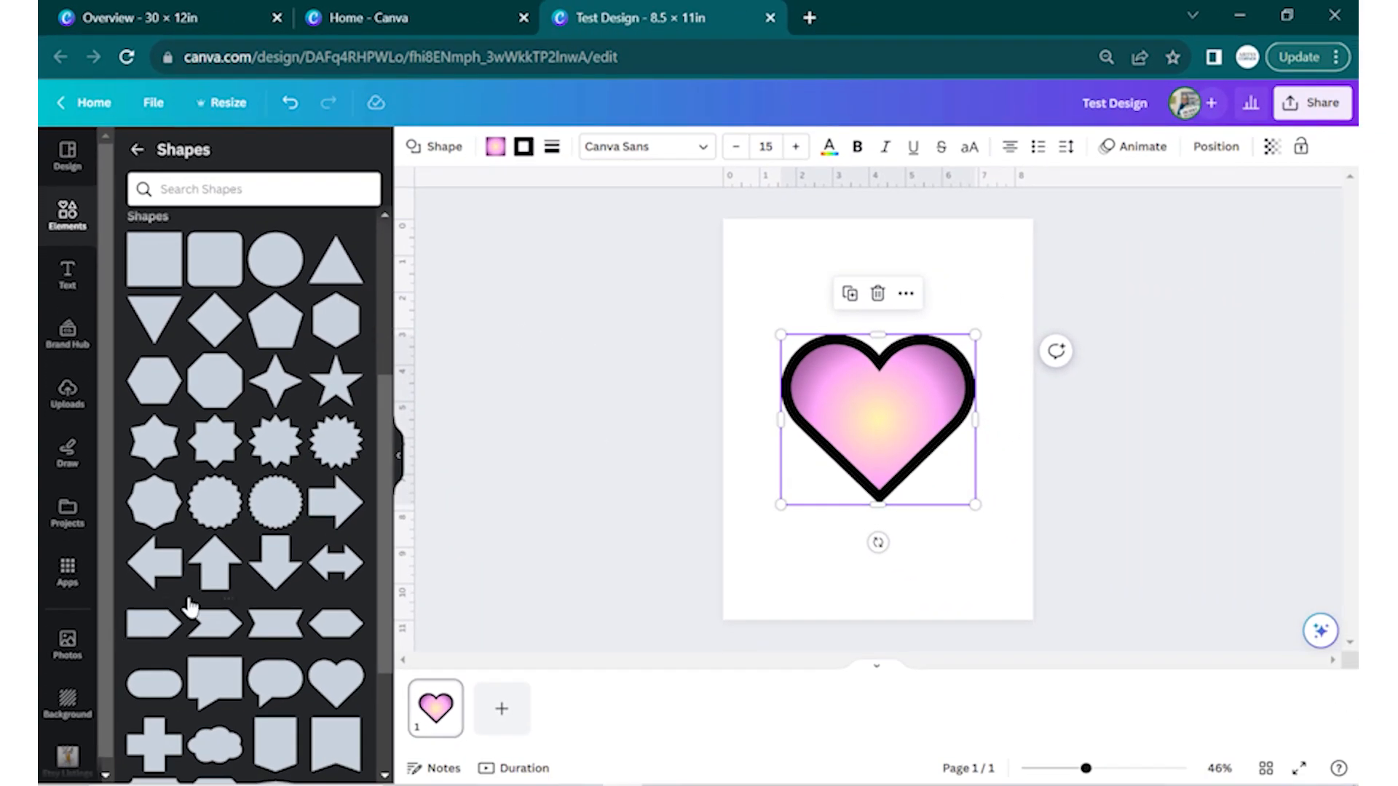
pyautogui.press('Escape')
pyautogui.click(135, 150)
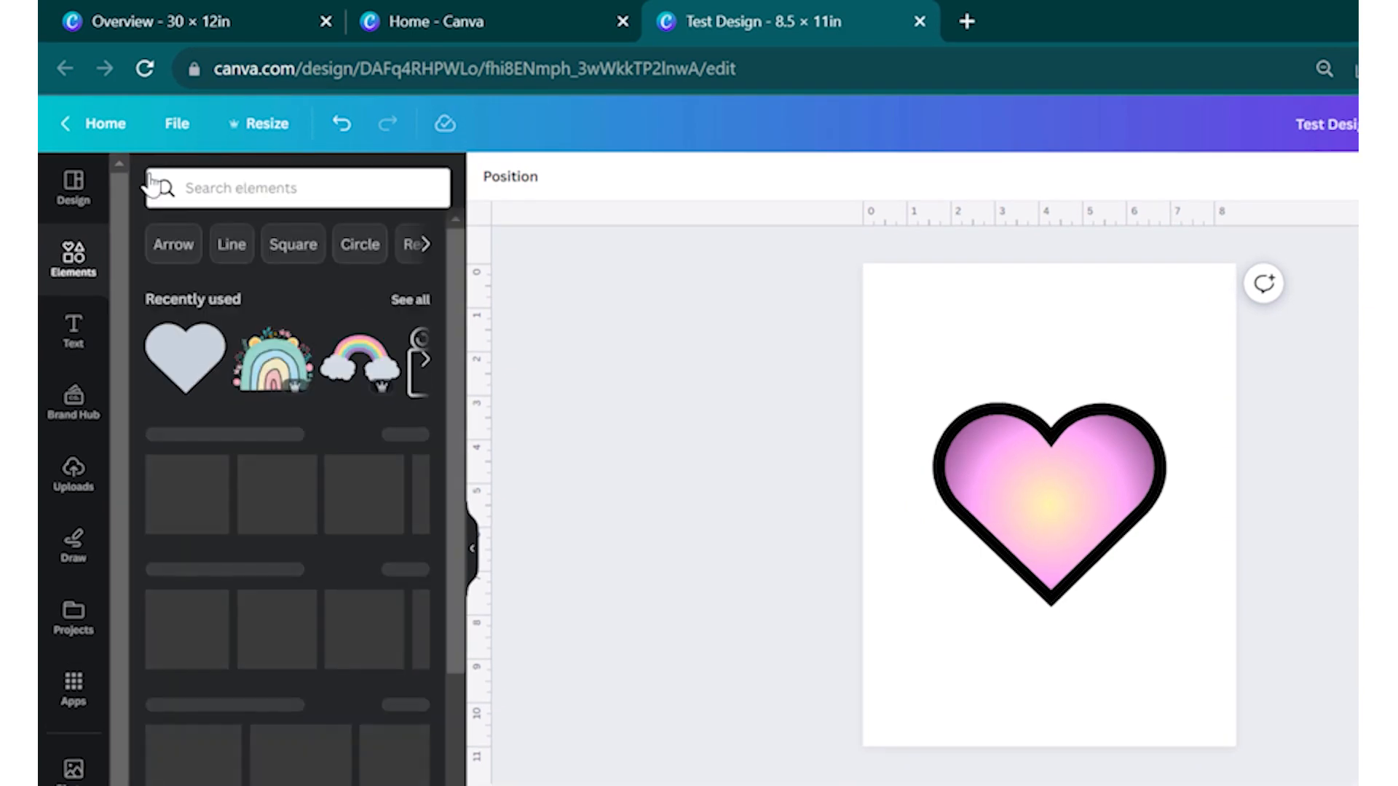
# - Enlarge the heart proportionally to nearly the full page width and center it on the page
pyautogui.click(968, 503)
pyautogui.moveTo(932, 606); pyautogui.dragTo(897, 673)
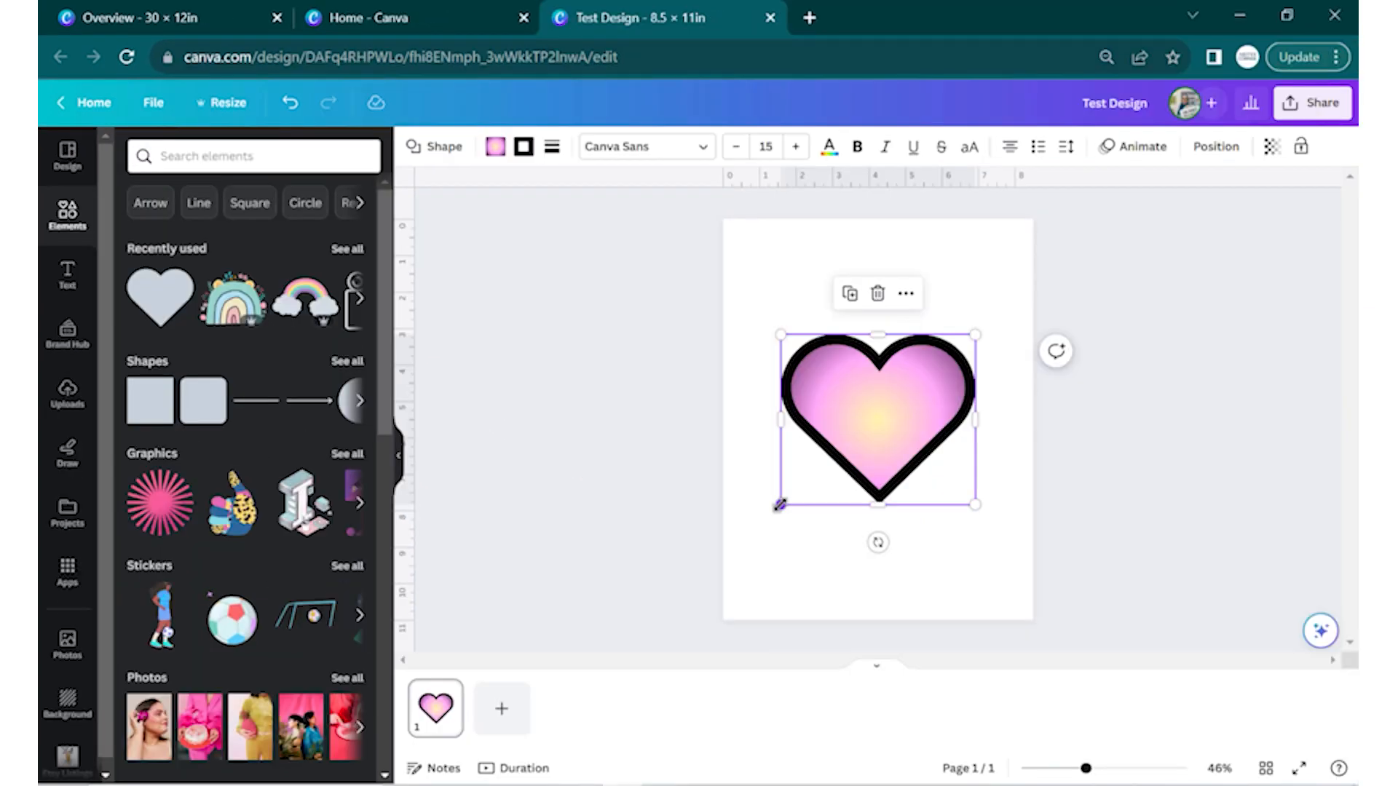
pyautogui.moveTo(751, 565); pyautogui.dragTo(744, 573)
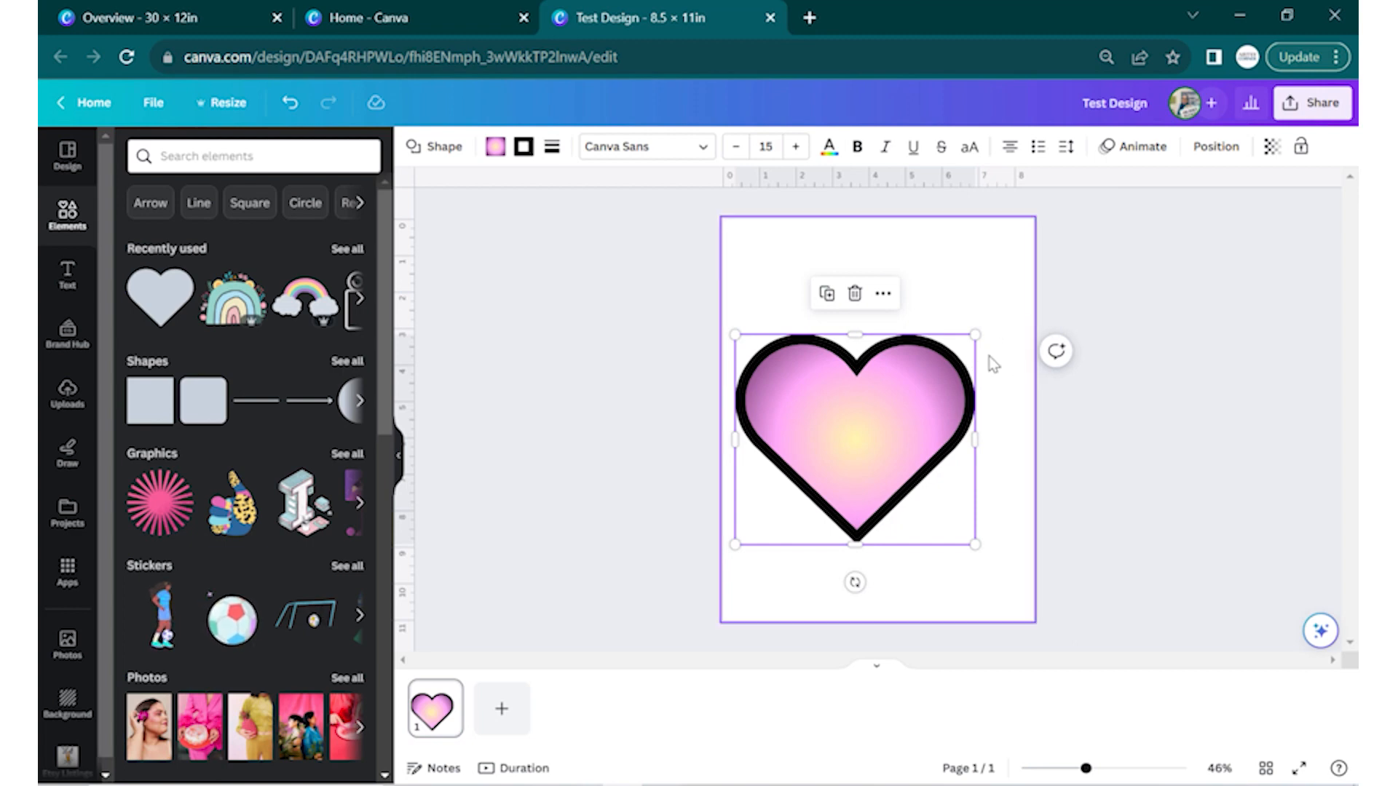
pyautogui.moveTo(975, 335); pyautogui.dragTo(1016, 298)
pyautogui.moveTo(926, 427); pyautogui.dragTo(930, 419)
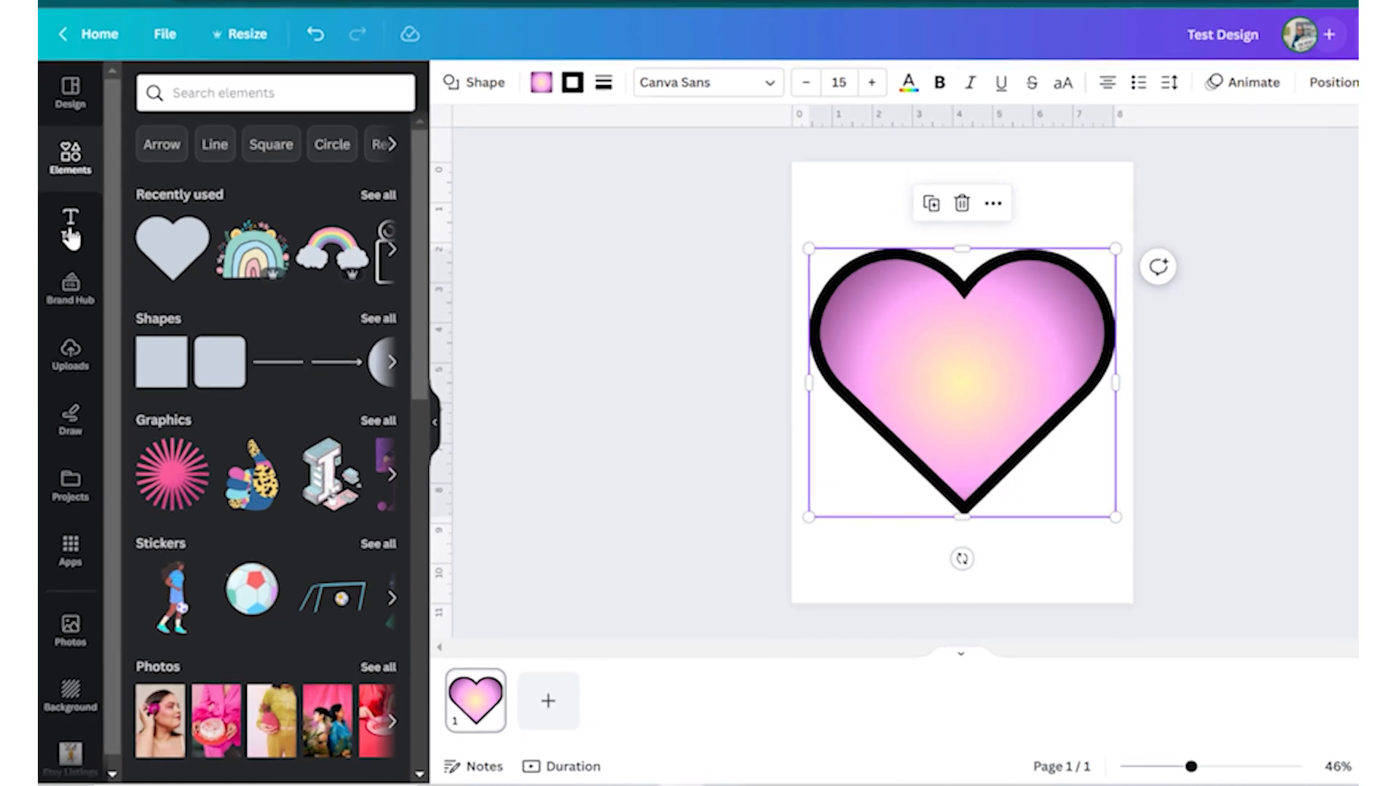
# - Add a heading in the default text style over the heart with the text "You are beautiful"
pyautogui.click(67, 244)
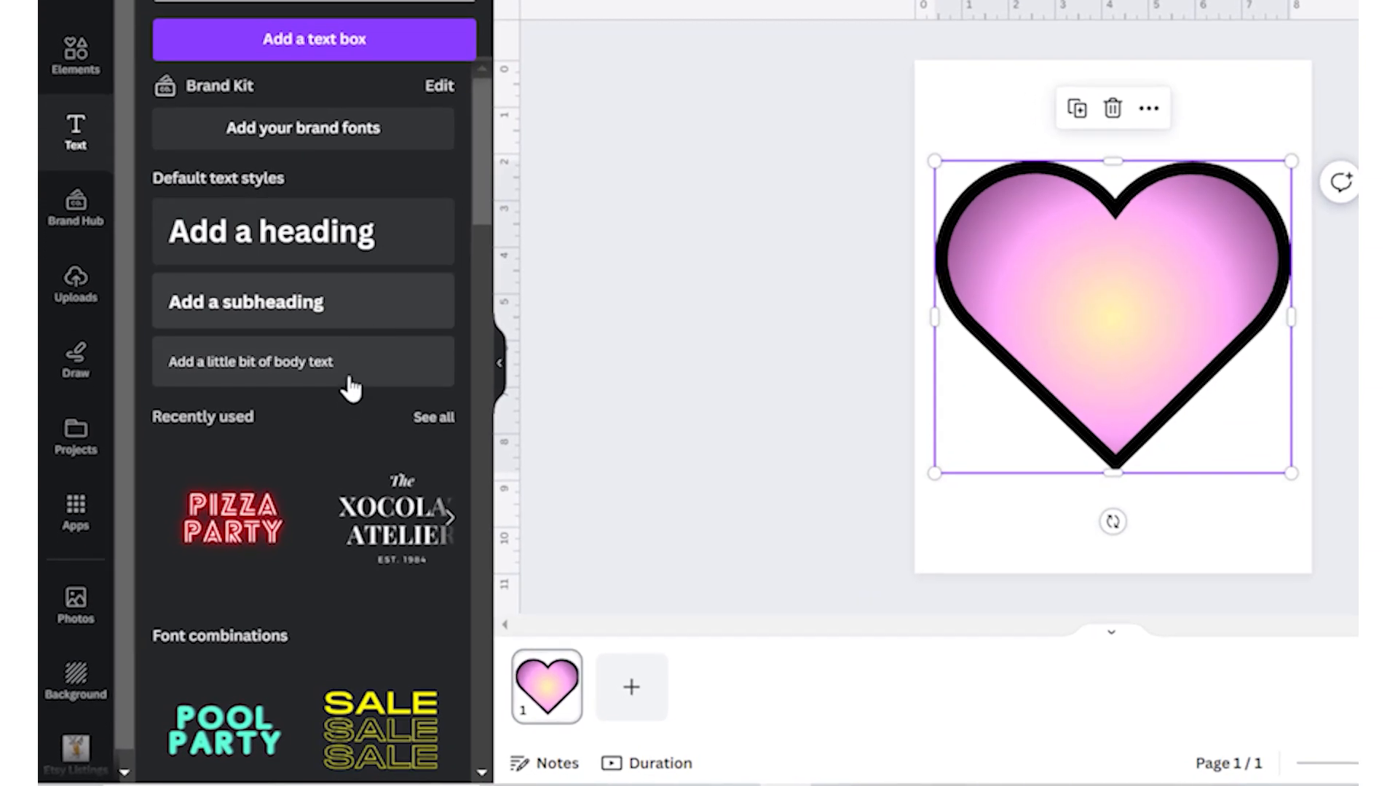
pyautogui.scroll(-6, 351, 393)
pyautogui.scroll(-5, 231, 510)
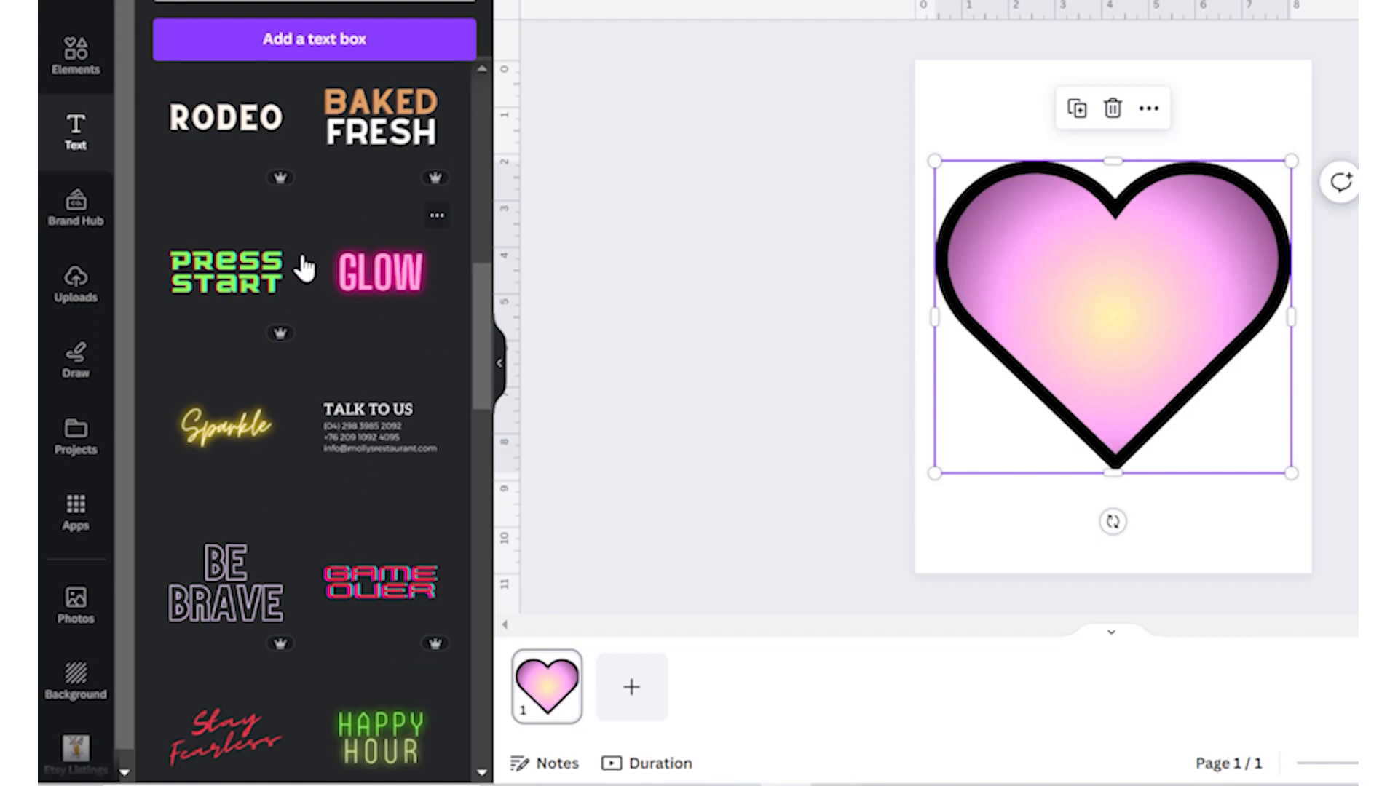
pyautogui.scroll(-5, 303, 265)
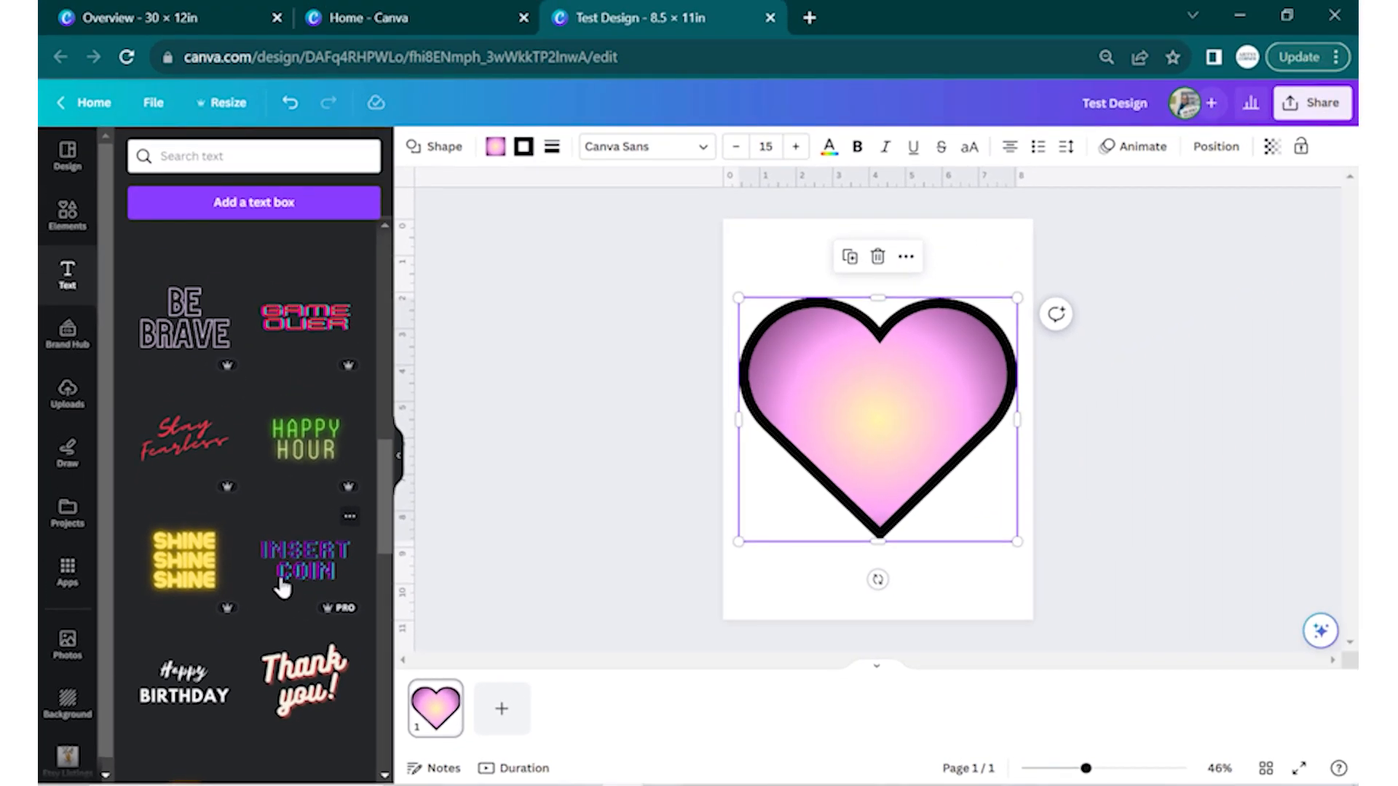
pyautogui.scroll(15, 284, 584)
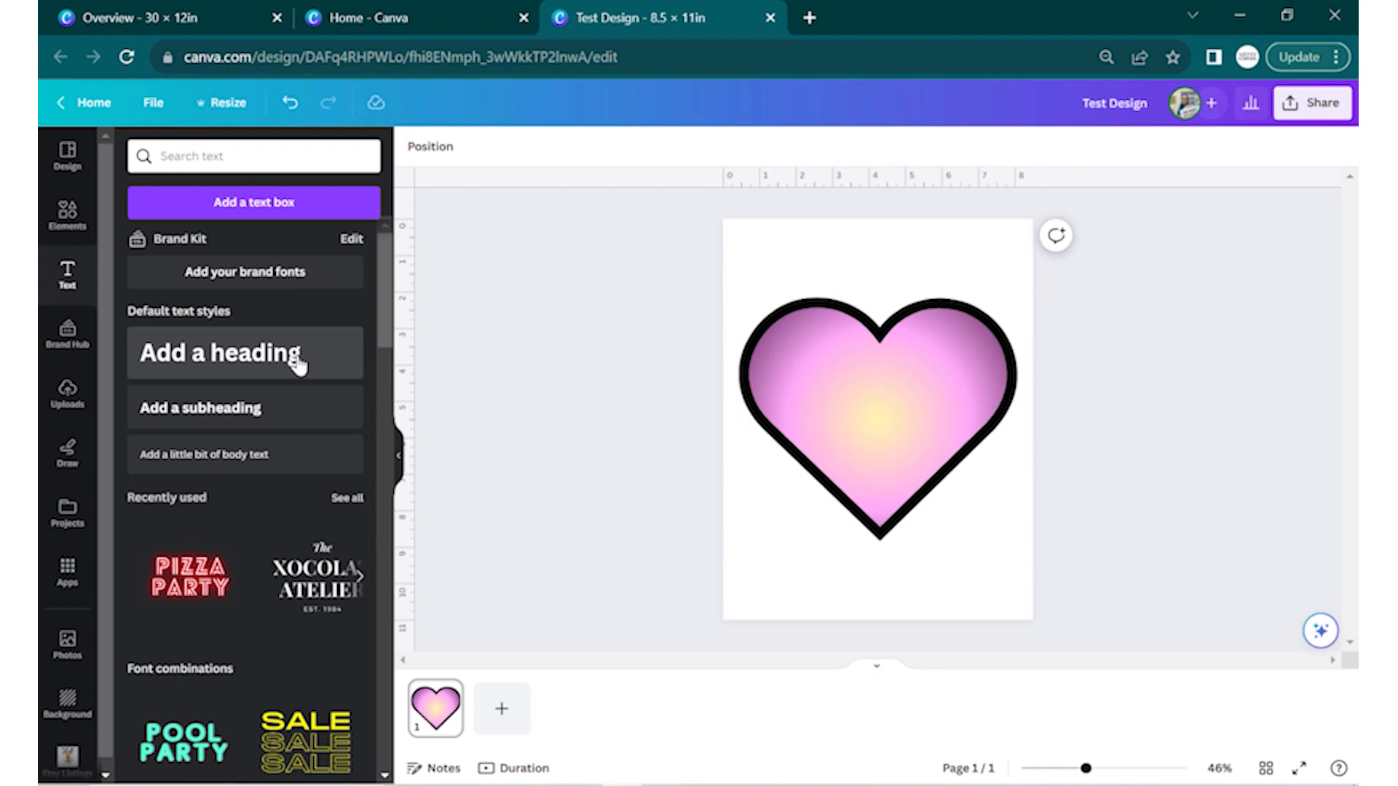
pyautogui.click(291, 368)
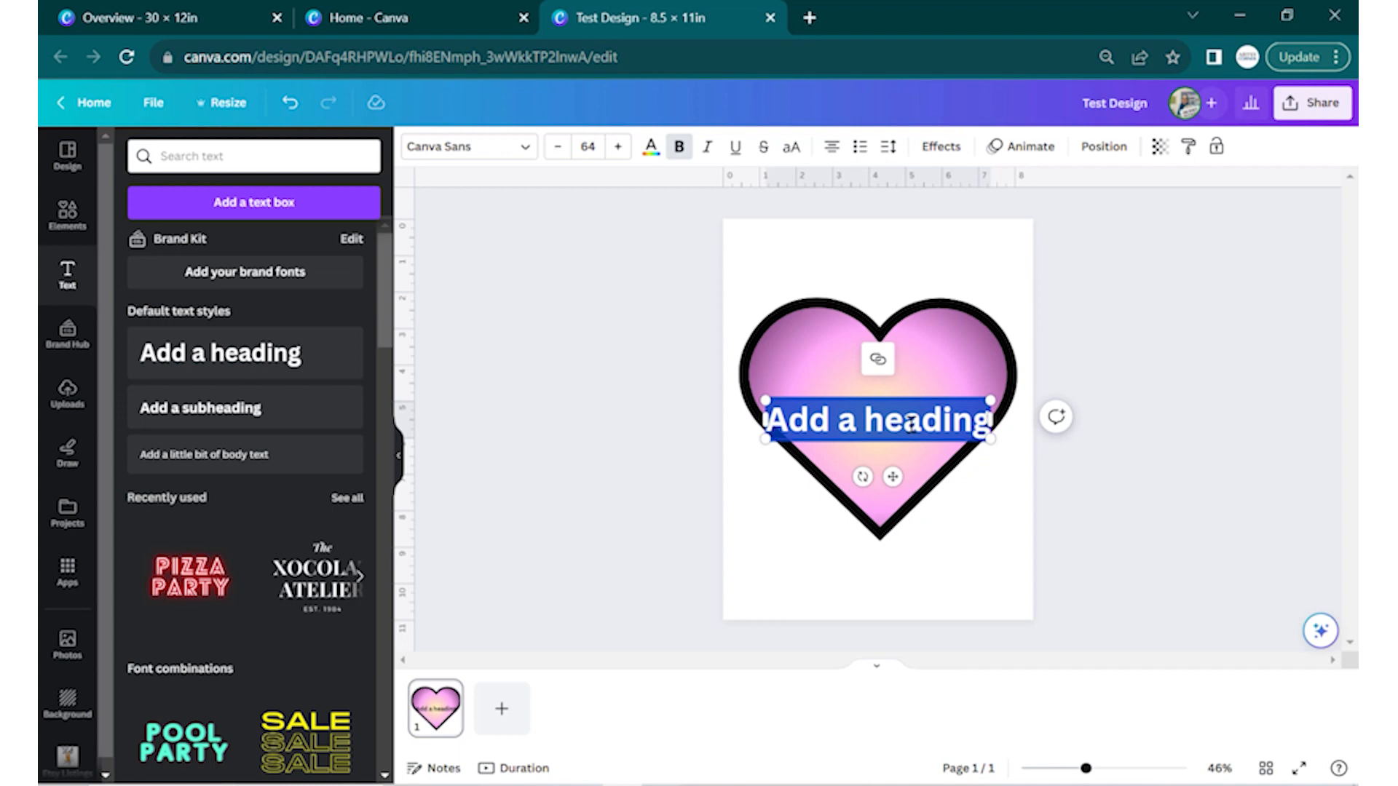
pyautogui.write('y')
pyautogui.press('BackSpace')
pyautogui.write('You')
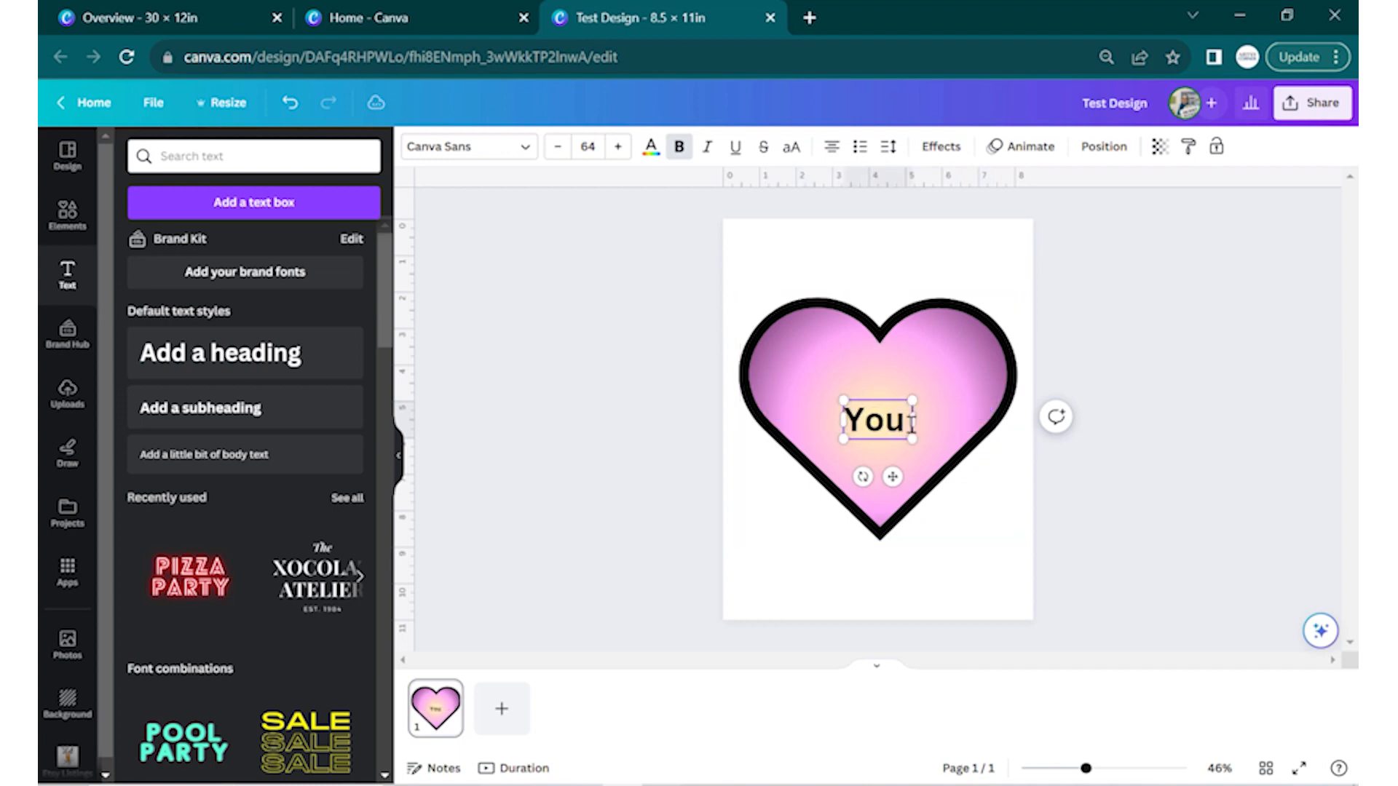
pyautogui.write(' are be')
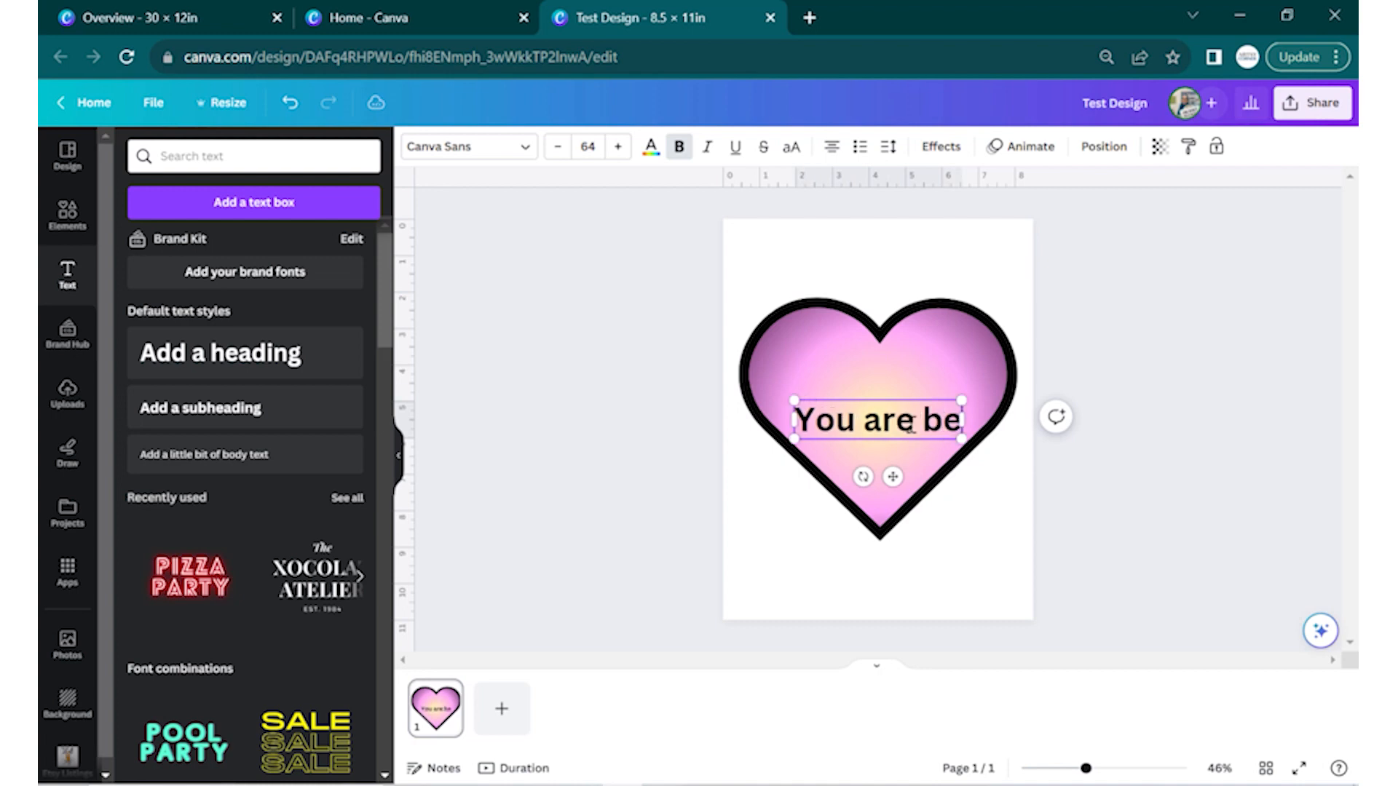
pyautogui.write('autif')
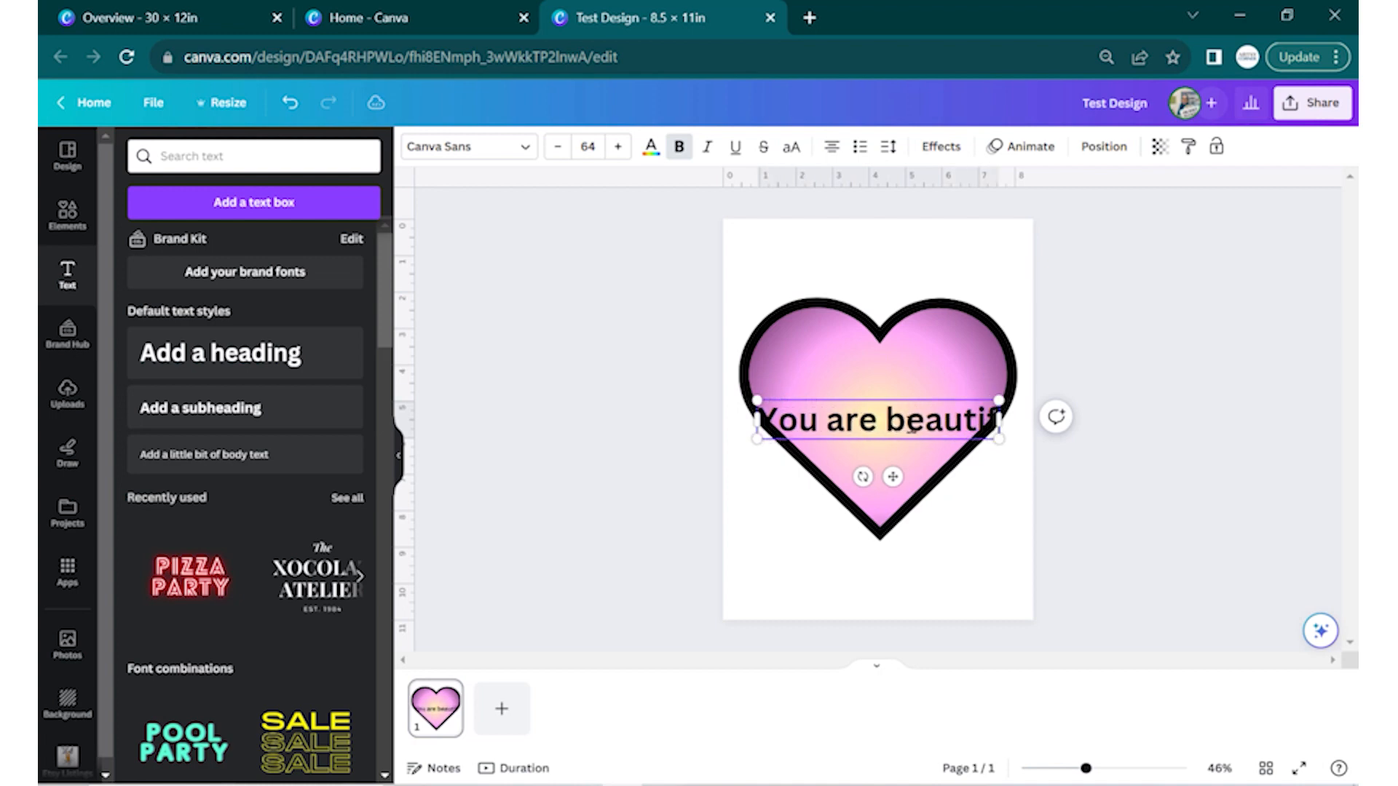
pyautogui.write('ul')
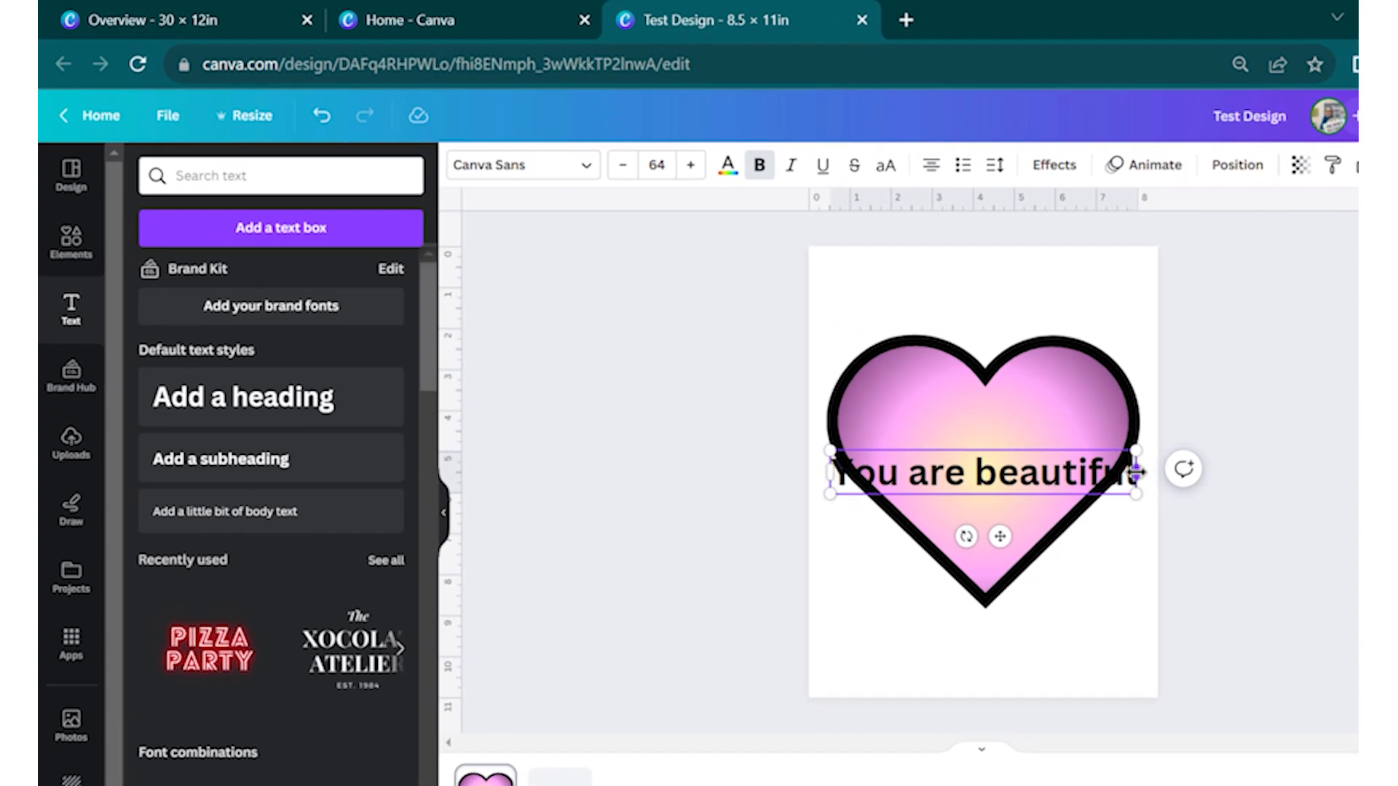
# - Narrow the heading's text box so the phrase wraps onto two lines and center it inside the heart
pyautogui.moveTo(1048, 434); pyautogui.dragTo(964, 450)
pyautogui.moveTo(1049, 490)
pyautogui.mouseDown()
pyautogui.moveTo(1175, 474)
pyautogui.moveTo(1031, 501)
pyautogui.mouseUp()
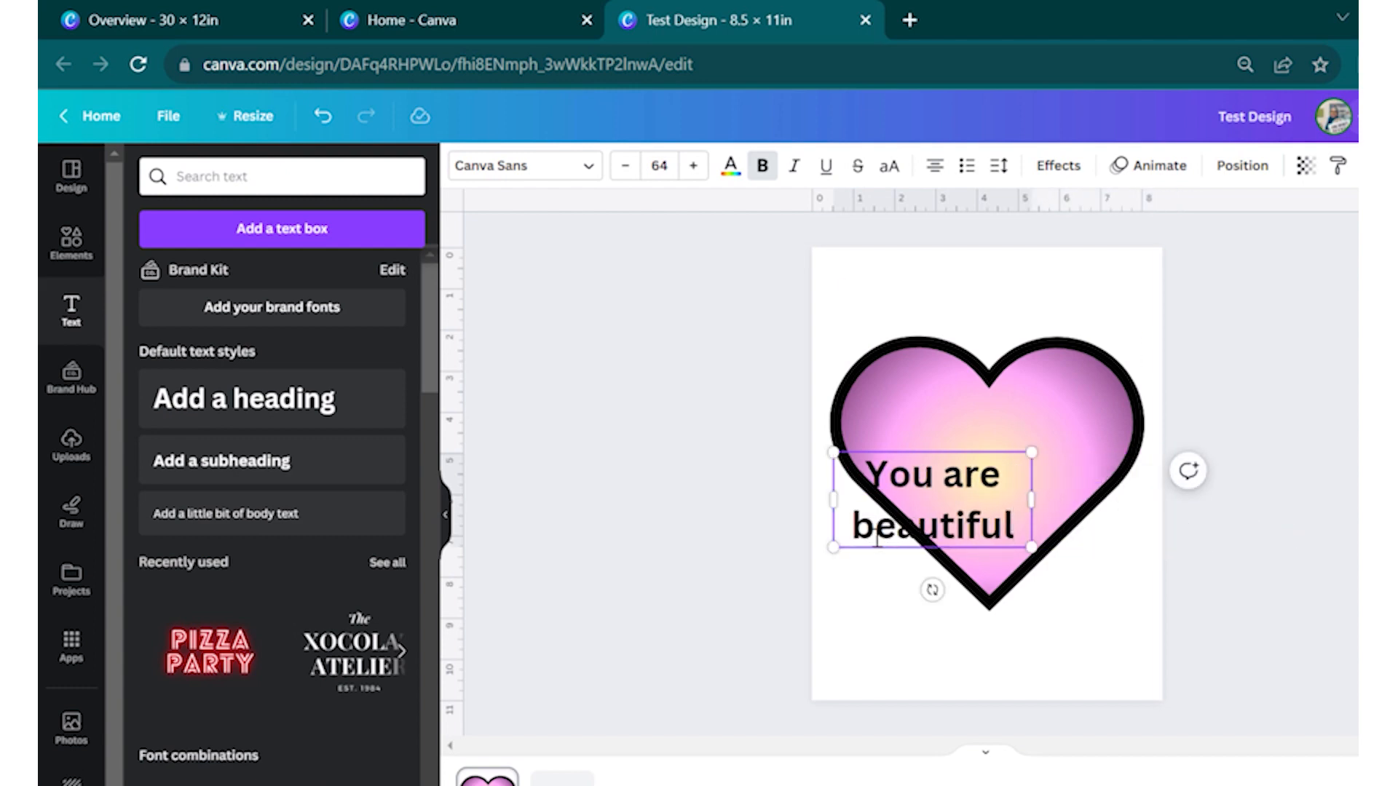
pyautogui.moveTo(865, 552); pyautogui.dragTo(918, 508)
pyautogui.moveTo(818, 448); pyautogui.dragTo(817, 448)
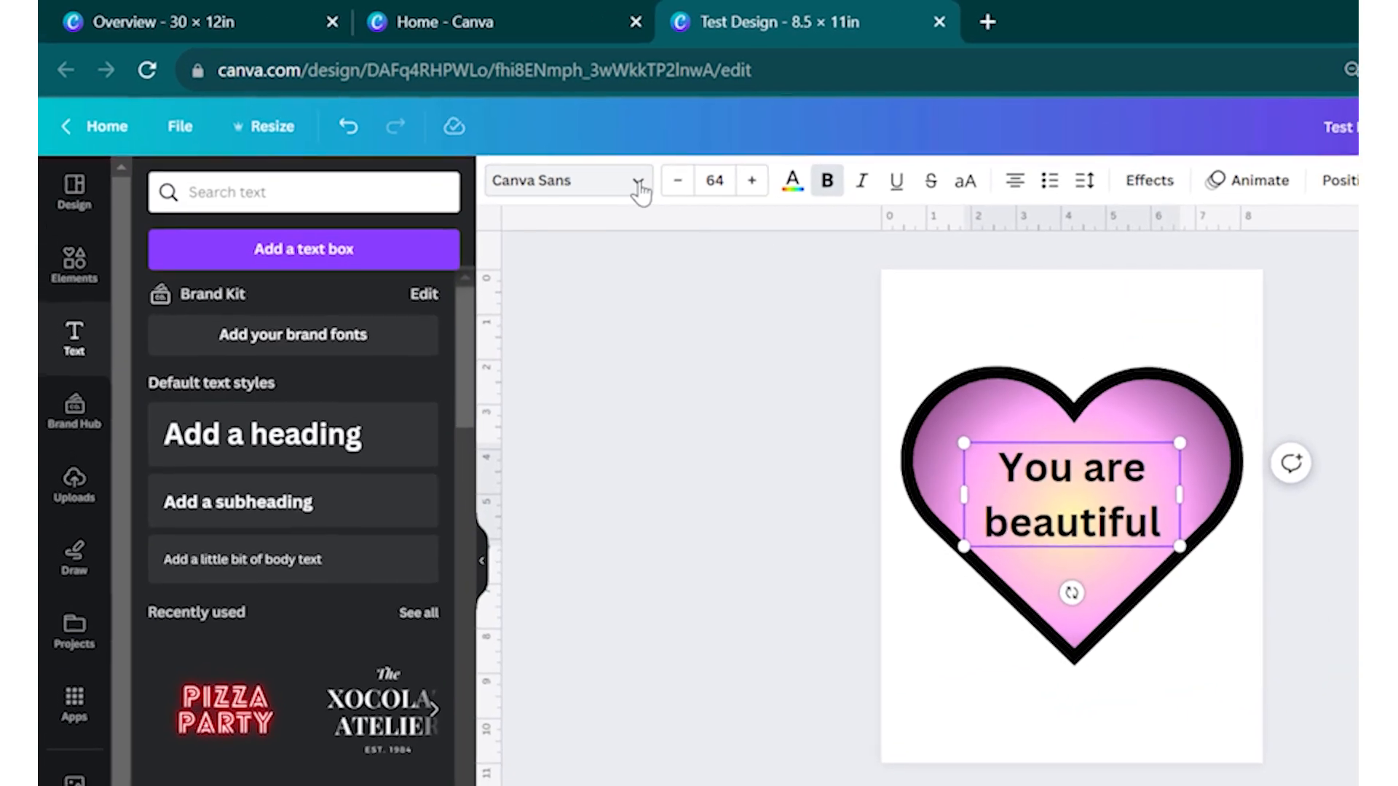
# - Browse the list of available fonts for the "You are beautiful" heading
pyautogui.click(522, 146)
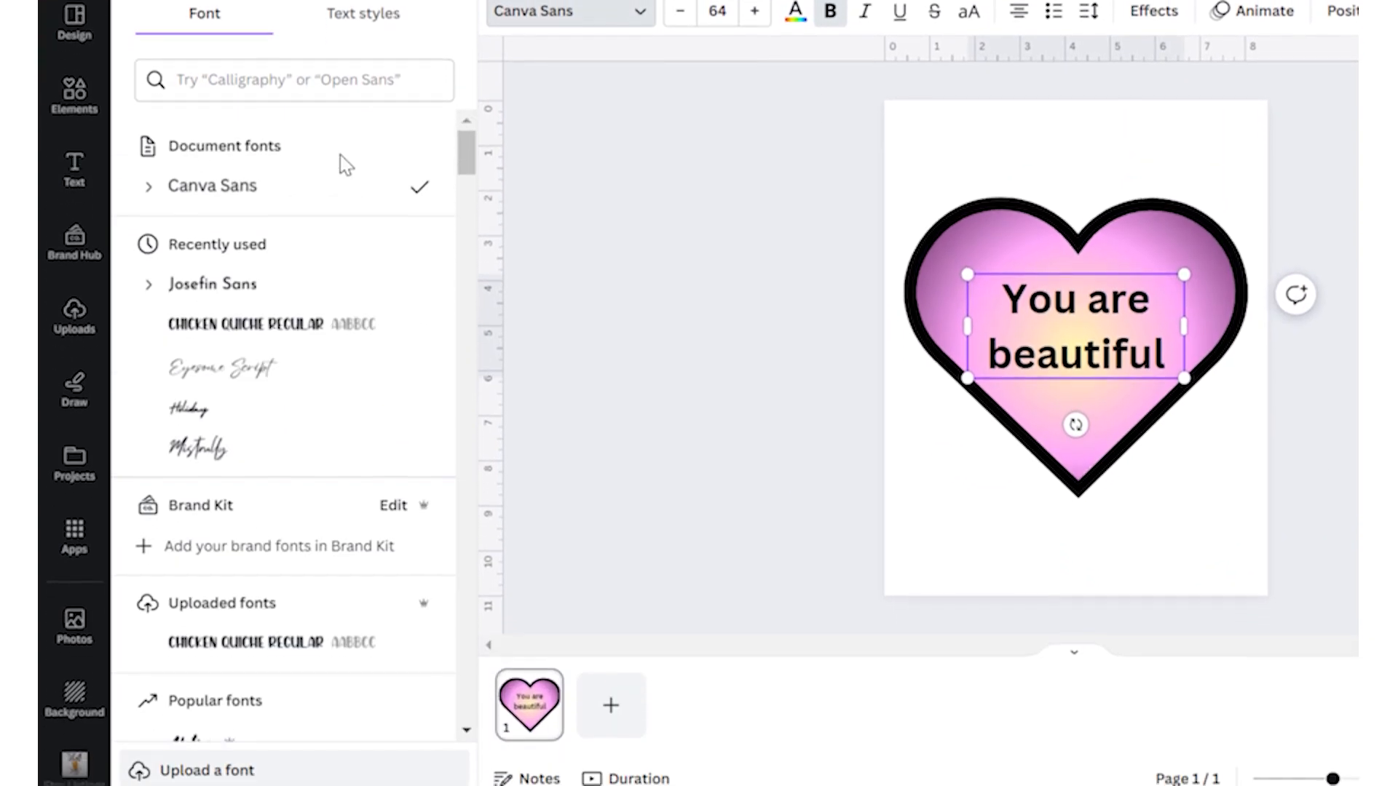
pyautogui.scroll(-10, 340, 154)
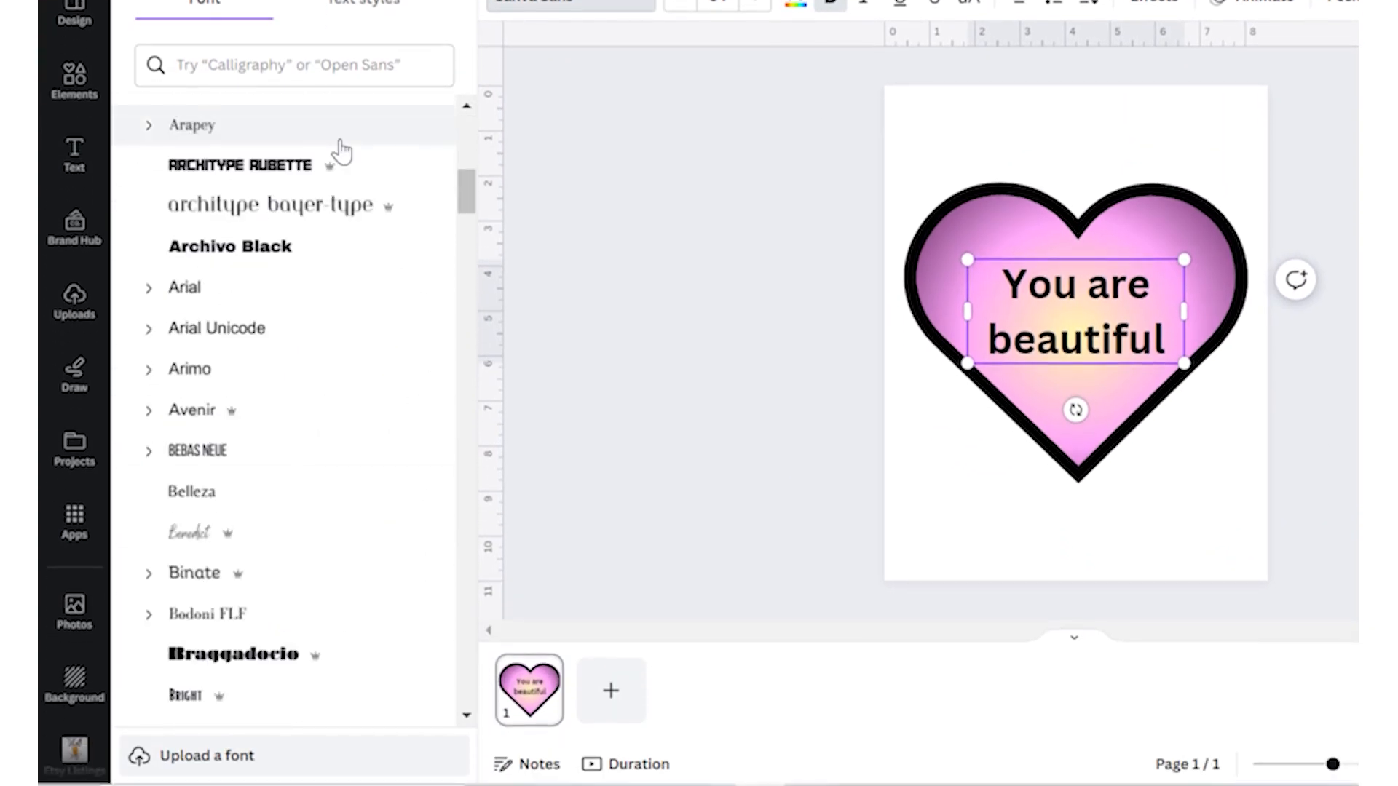
pyautogui.moveTo(332, 169)
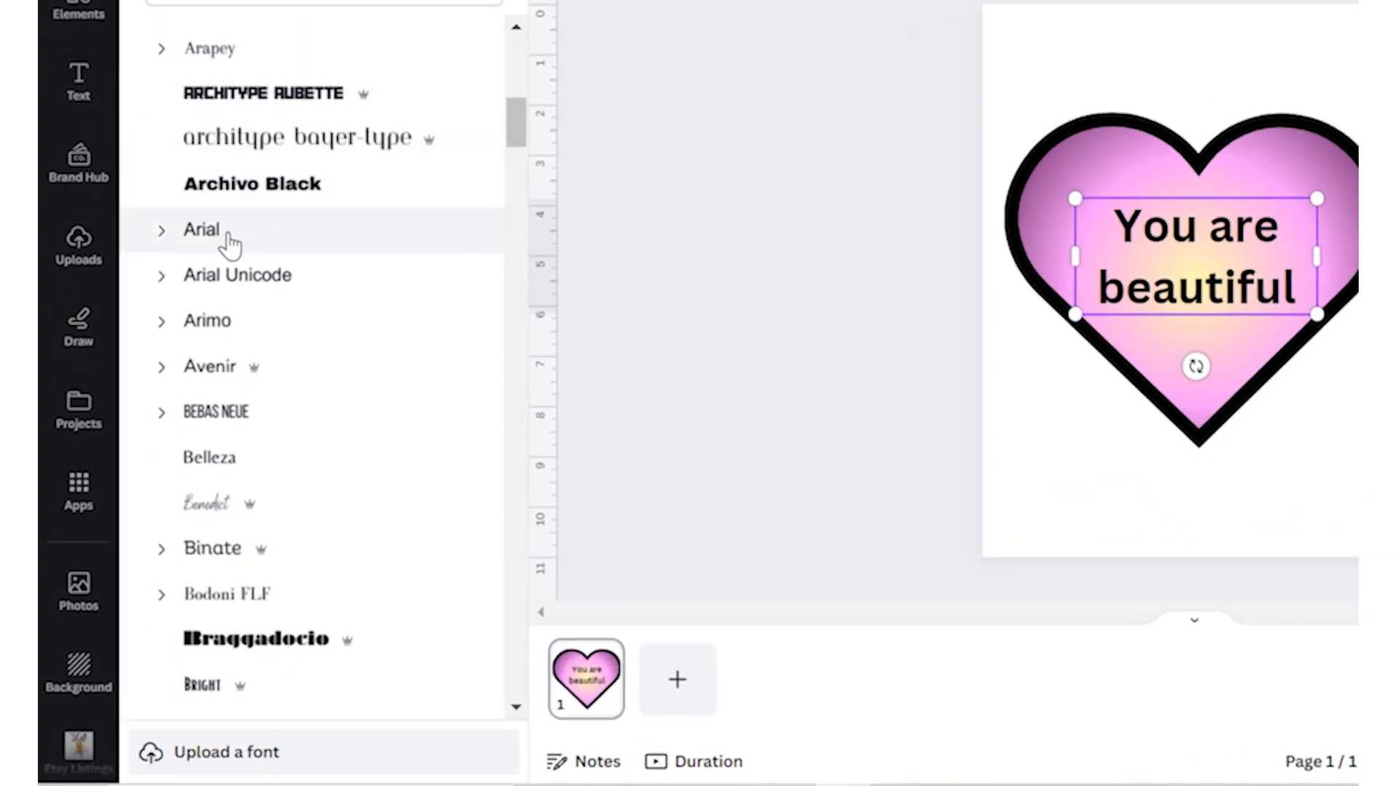
pyautogui.scroll(-5, 351, 113)
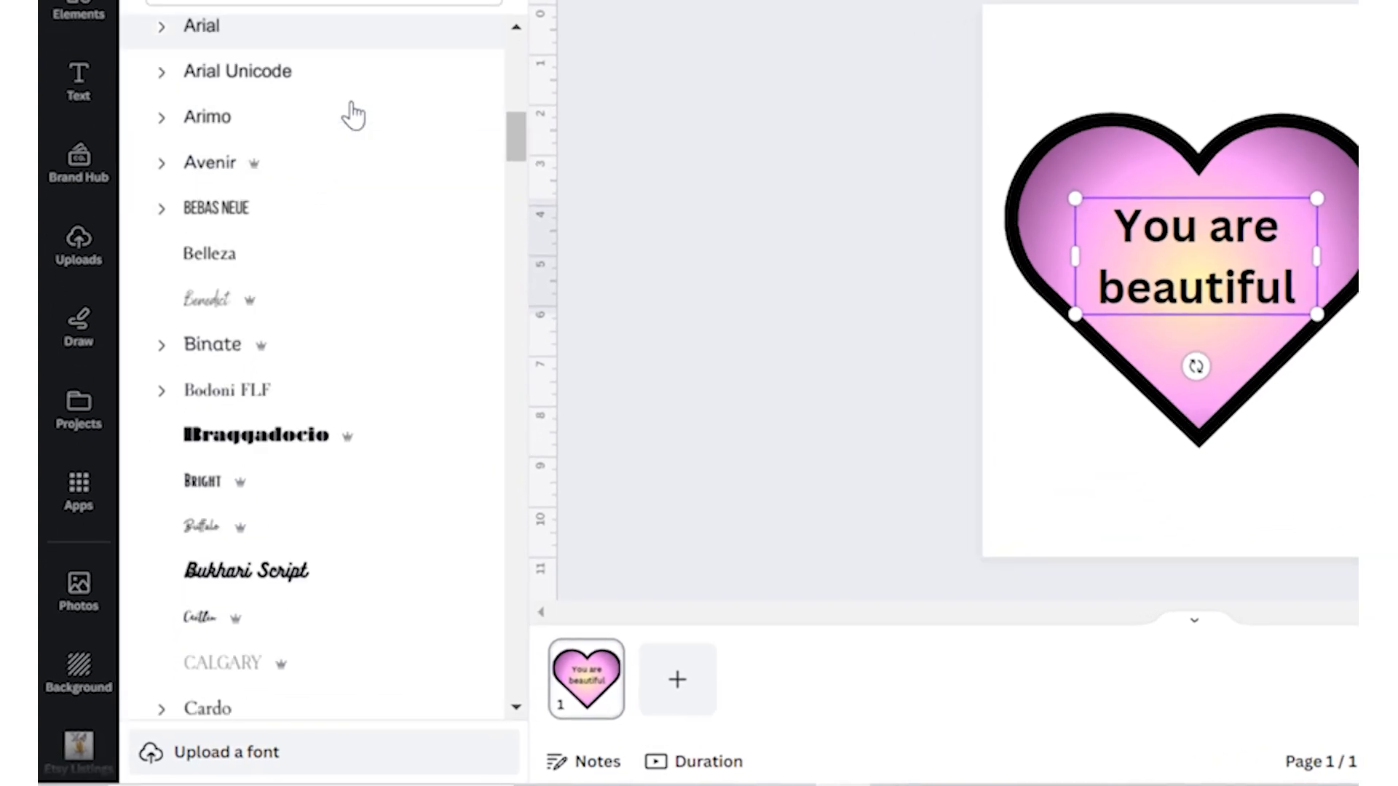
pyautogui.scroll(-15, 346, 156)
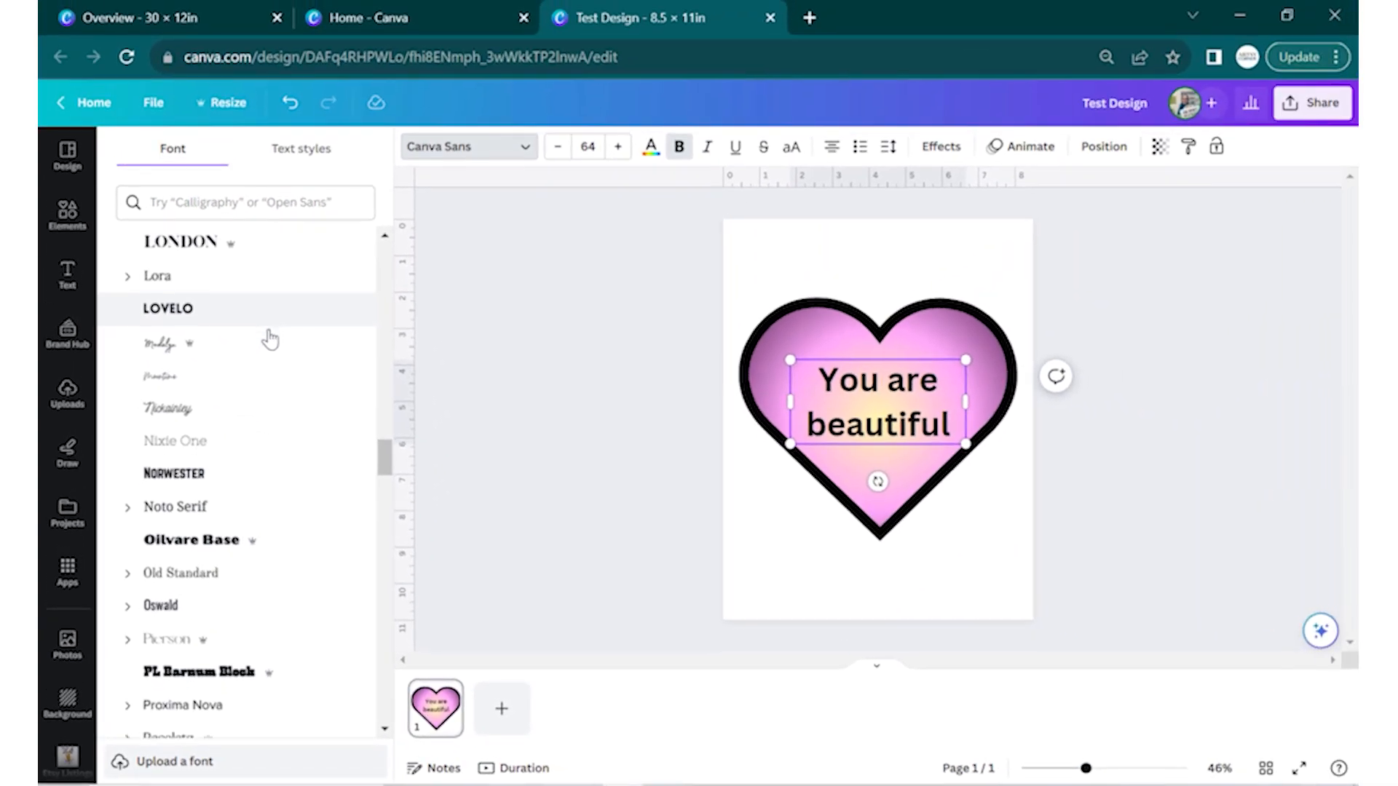
pyautogui.scroll(-4, 270, 339)
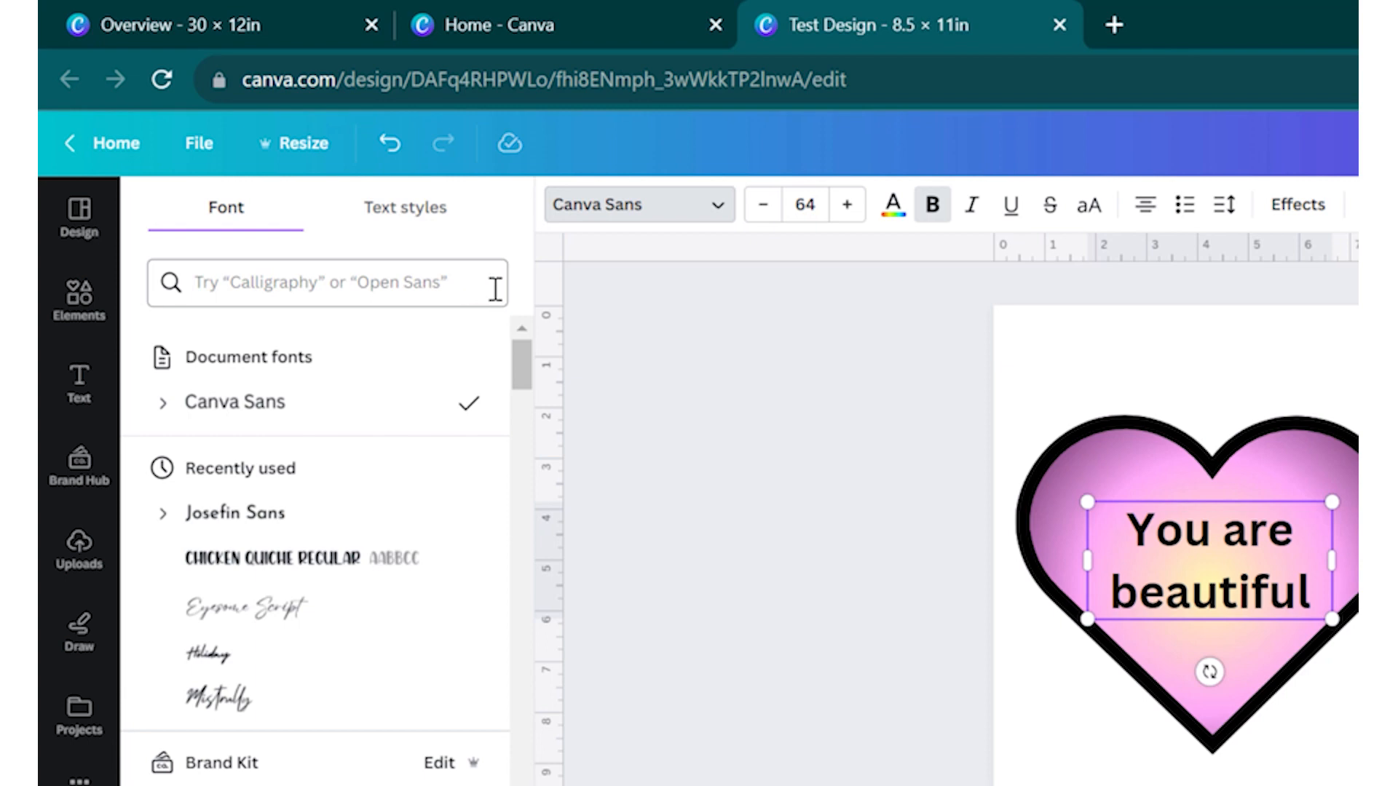
# - Search the fonts for "Cursive" and apply Playlist Script to the "You are beautiful" heading
pyautogui.click(364, 294)
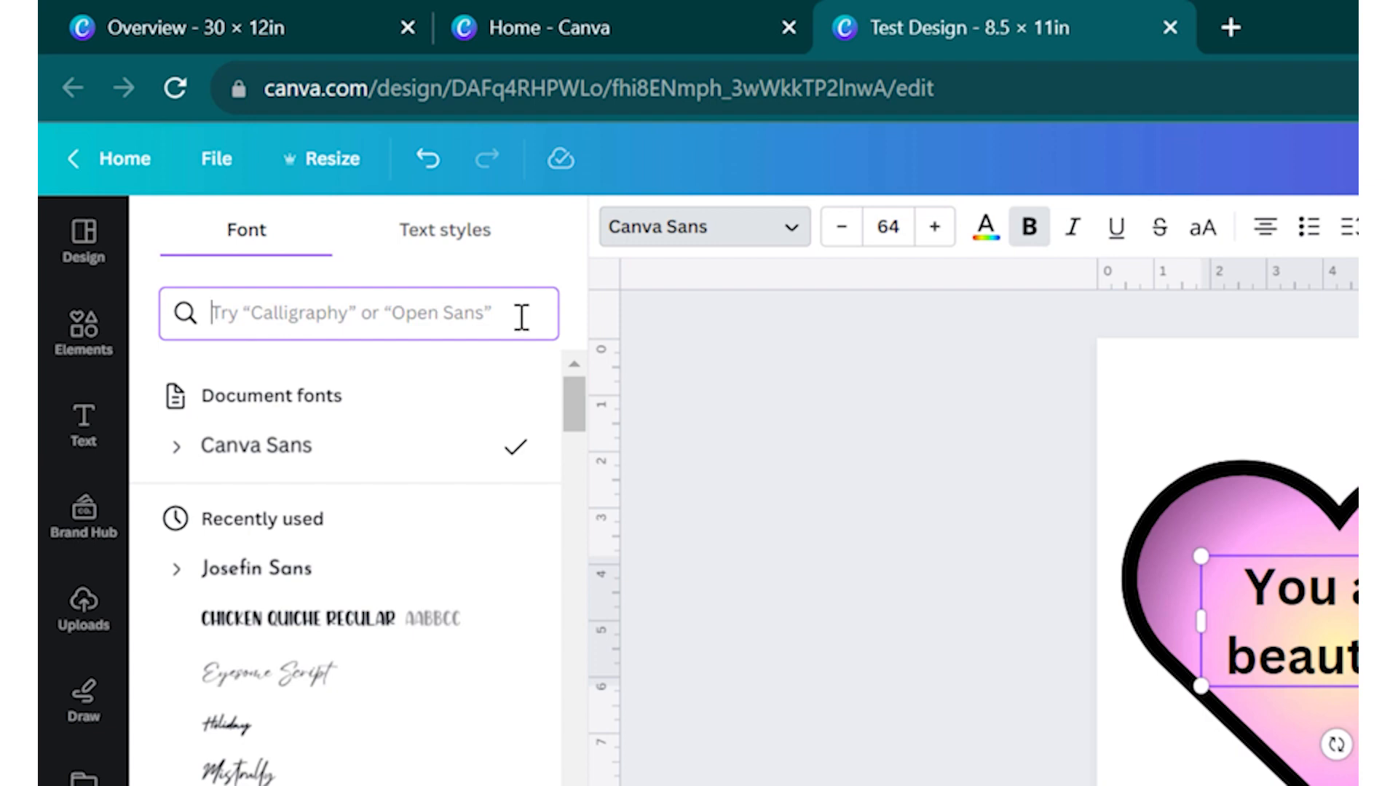
pyautogui.write('Curs')
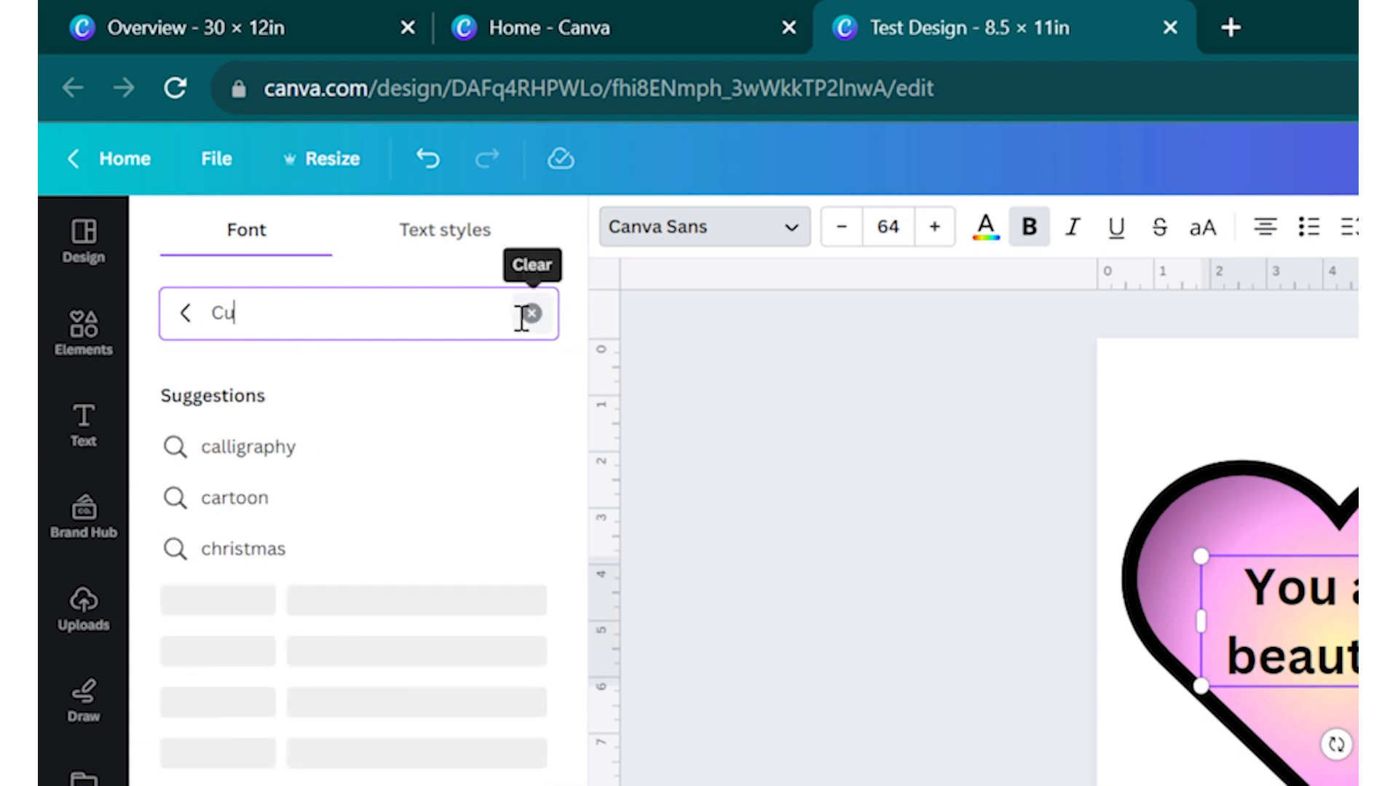
pyautogui.write('ive')
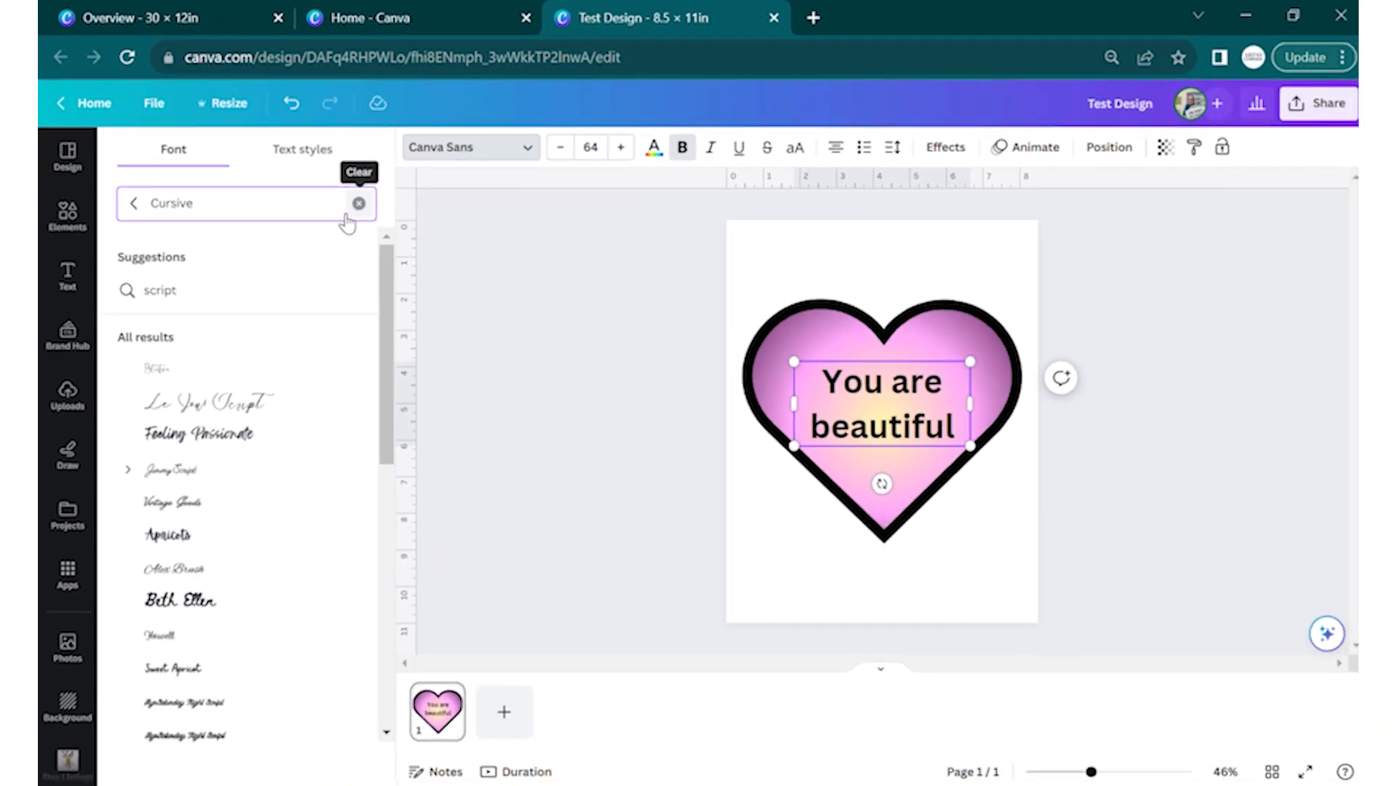
pyautogui.scroll(-5, 266, 441)
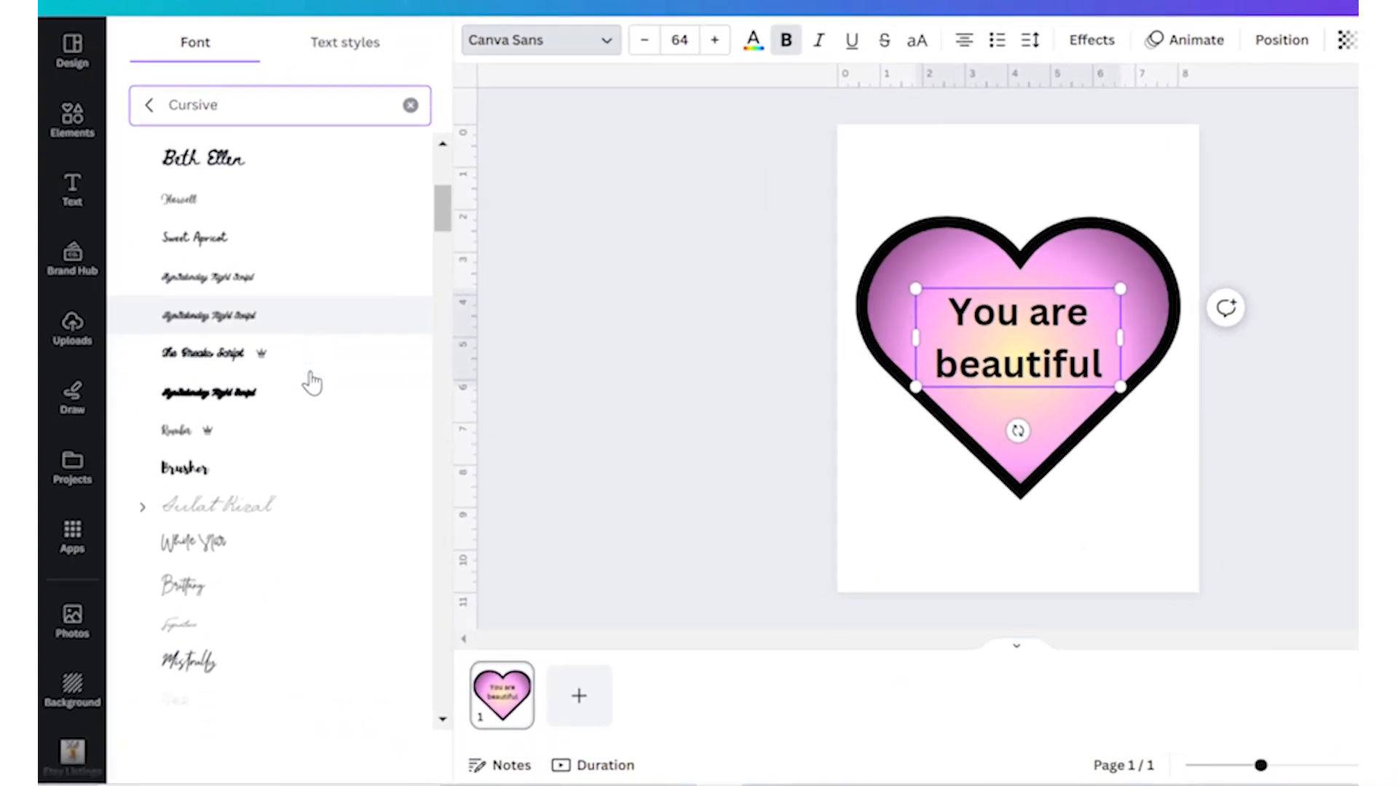
pyautogui.scroll(-4, 311, 382)
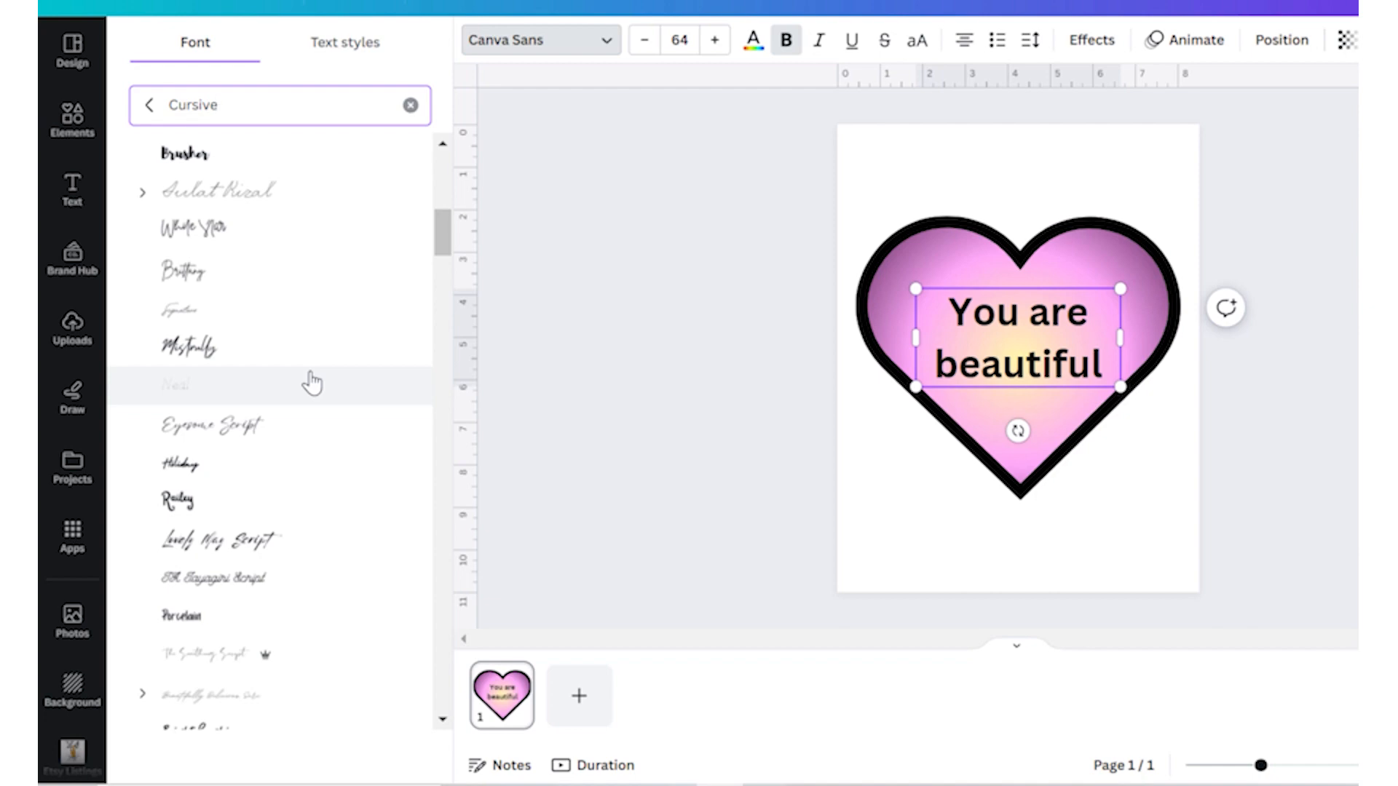
pyautogui.scroll(-12, 312, 383)
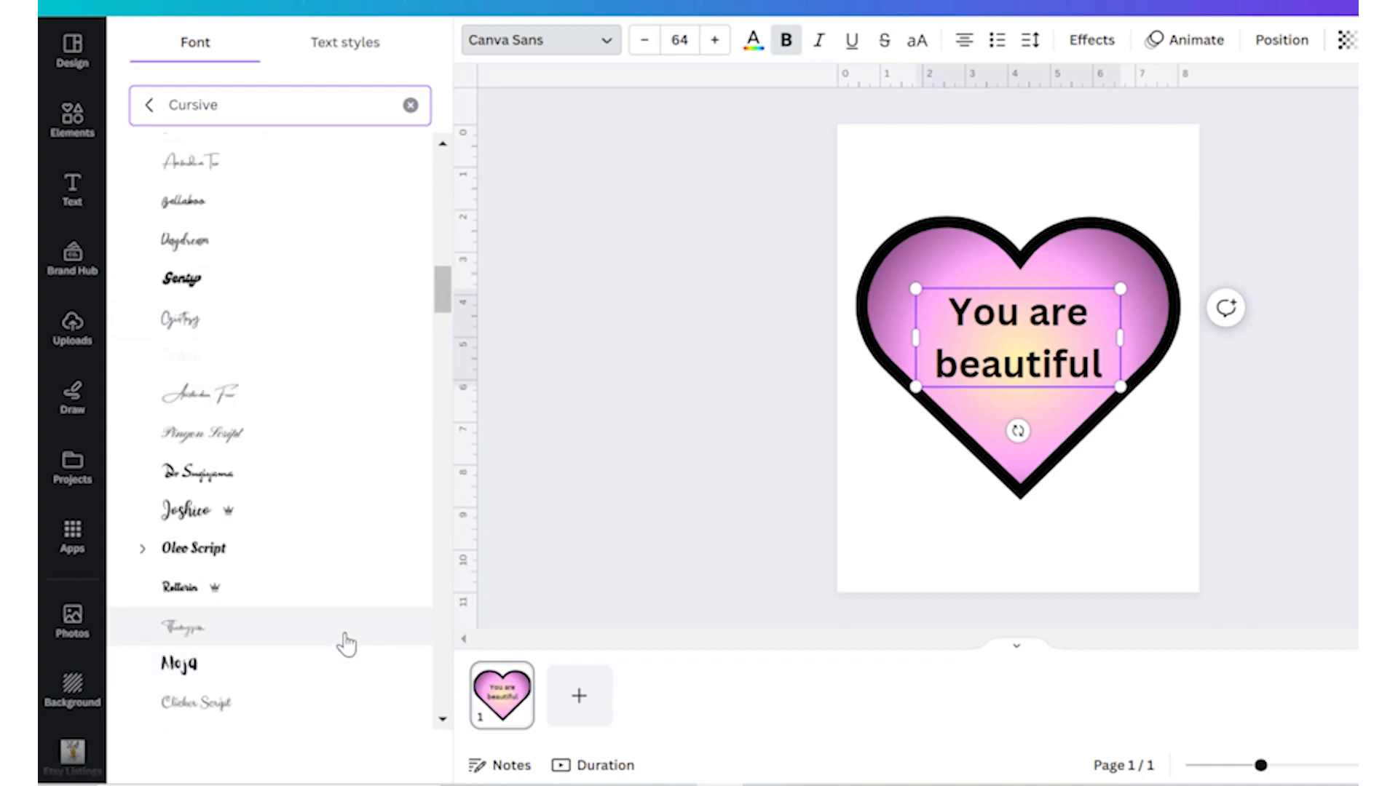
pyautogui.scroll(-4, 342, 563)
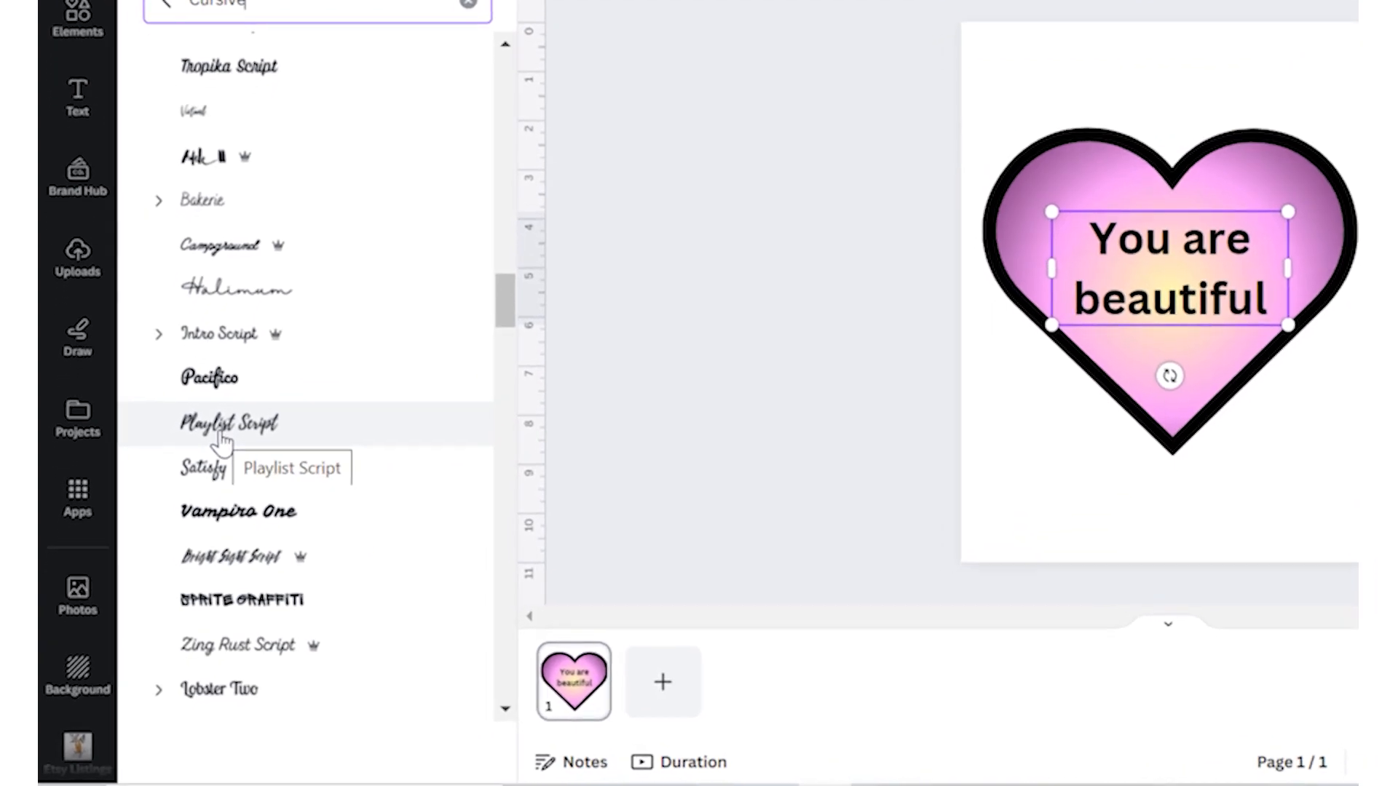
pyautogui.click(220, 437)
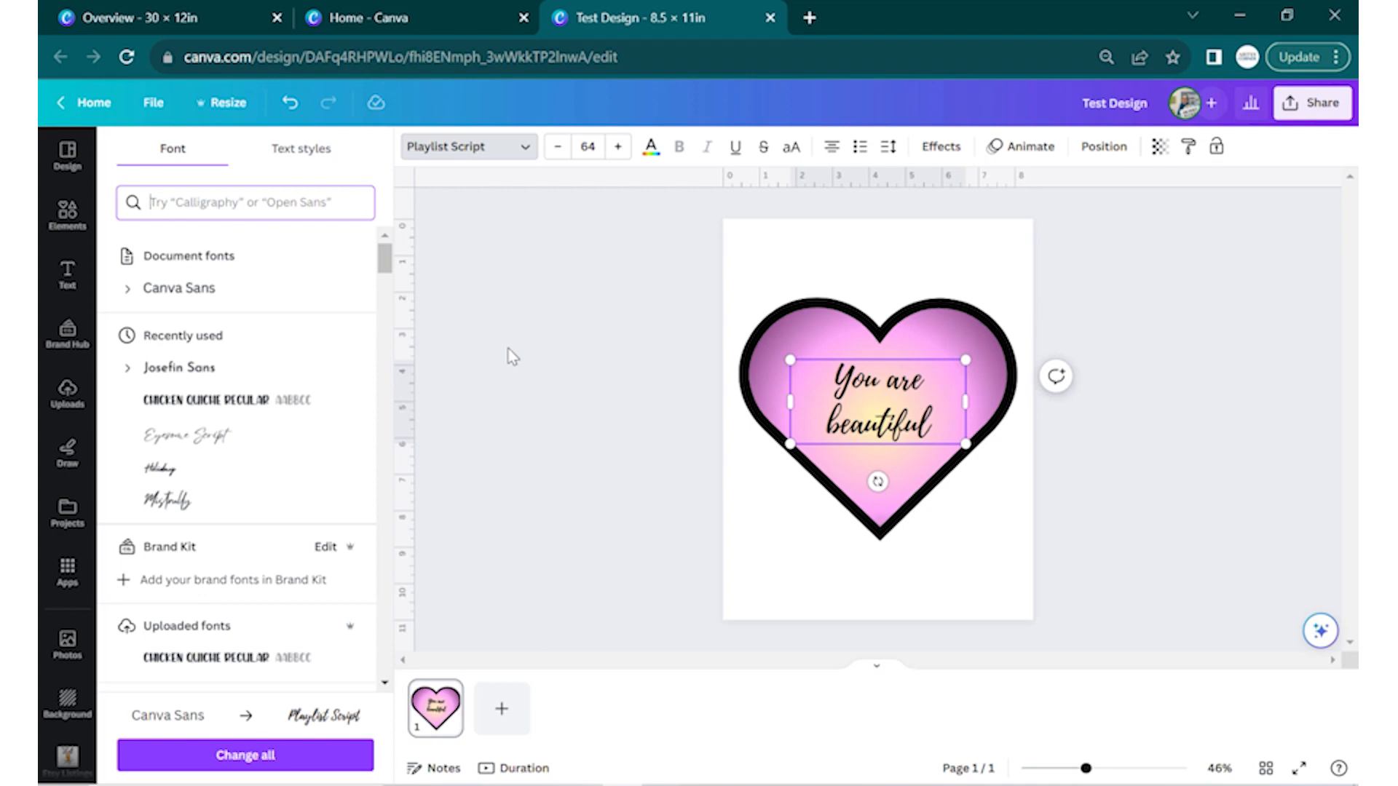
pyautogui.click(514, 357)
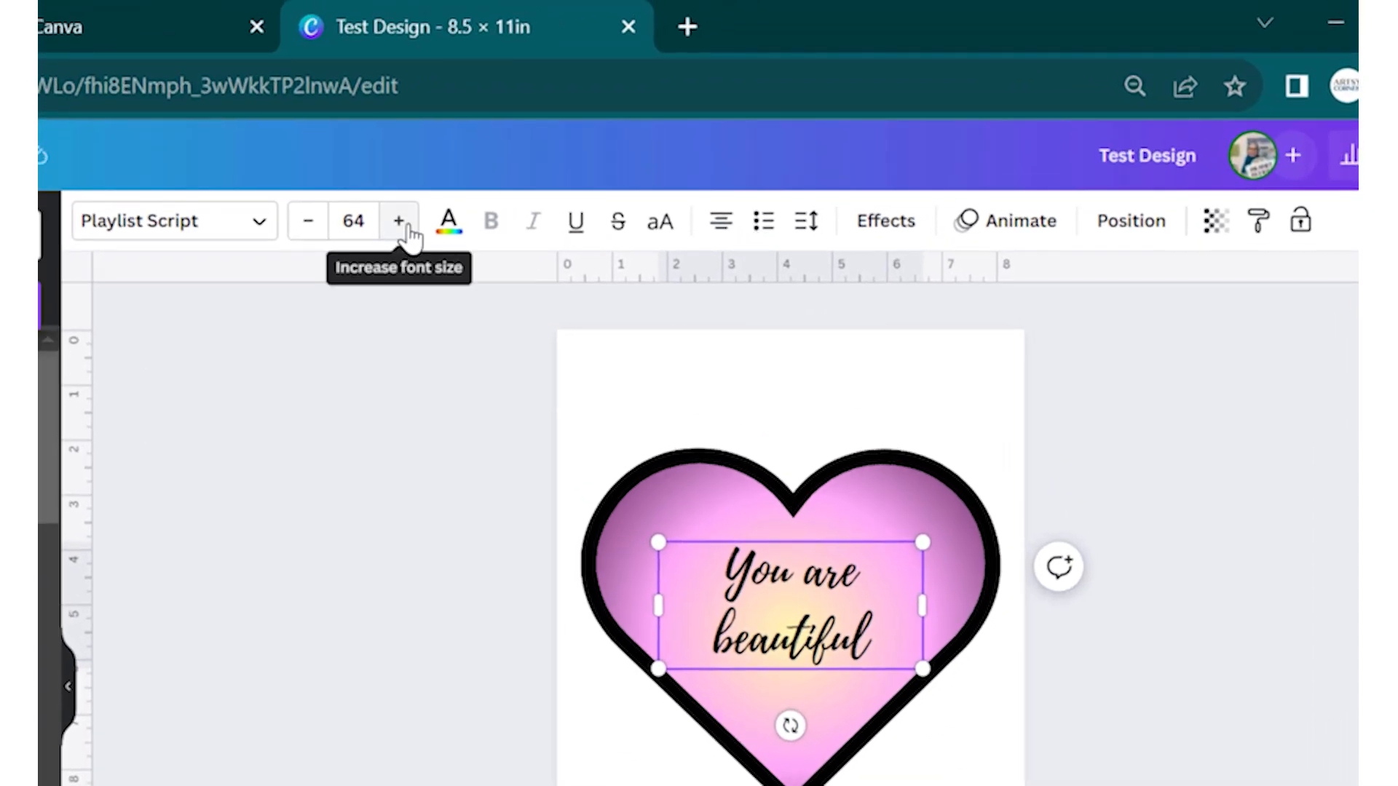
# - Increase the heading's font size to 76
pyautogui.click(399, 220)
pyautogui.click(399, 221)
pyautogui.click(399, 221)
pyautogui.click(399, 221)
pyautogui.click(399, 221)
pyautogui.click(399, 220)
pyautogui.click(399, 220)
pyautogui.click(399, 221)
pyautogui.click(399, 220)
pyautogui.click(399, 220)
pyautogui.click(399, 221)
pyautogui.click(399, 221)
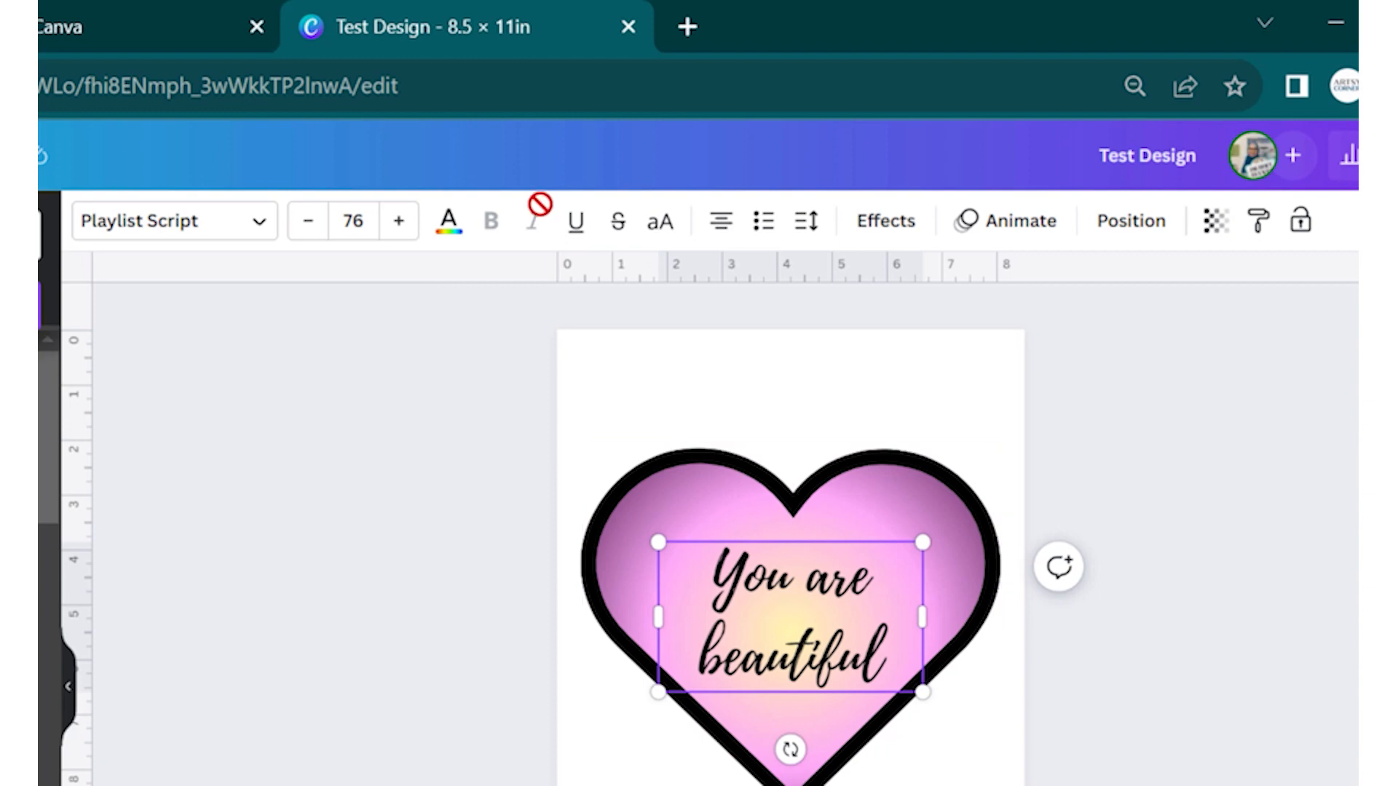
# - Try underline and strikethrough on the heading, turning each one off again
pyautogui.click(576, 222)
pyautogui.click(576, 235)
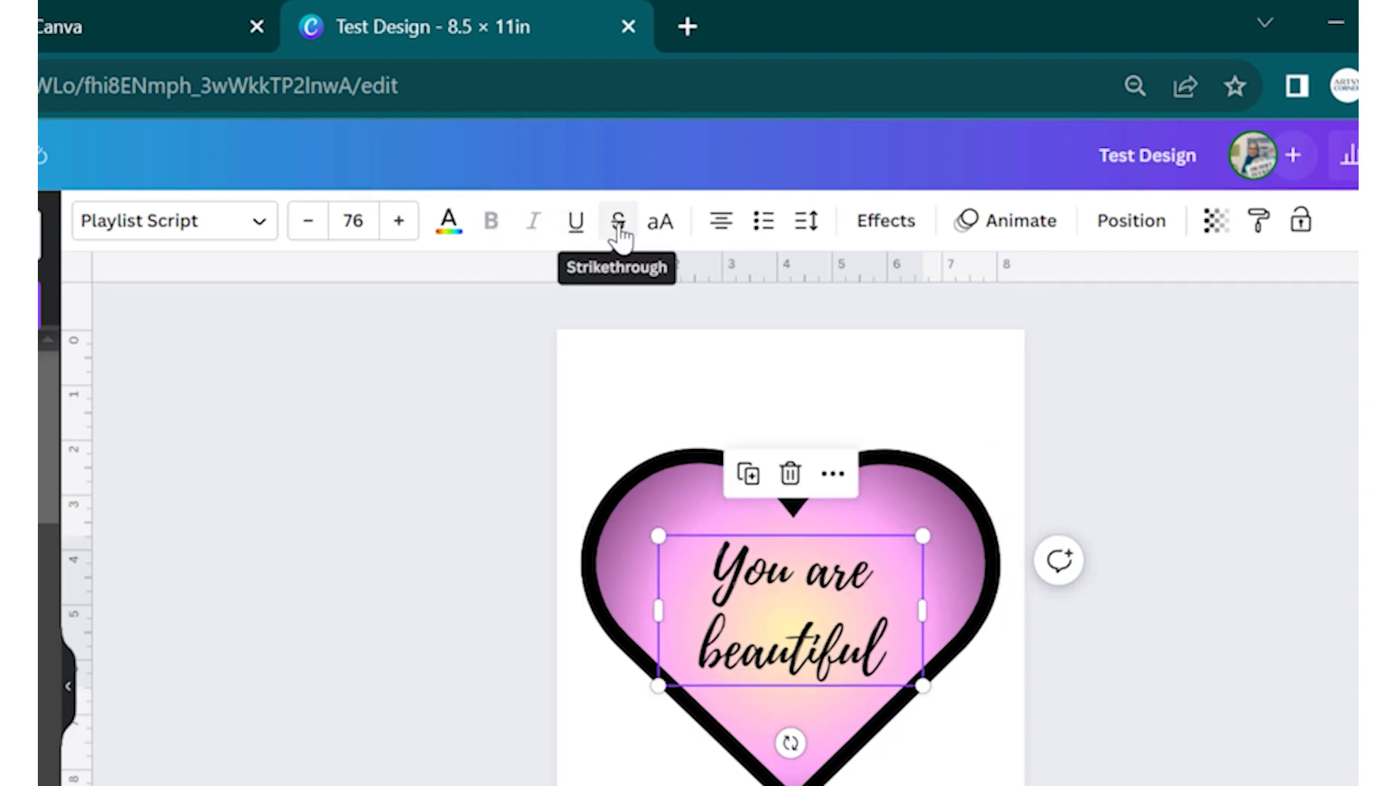
pyautogui.click(618, 229)
pyautogui.click(618, 230)
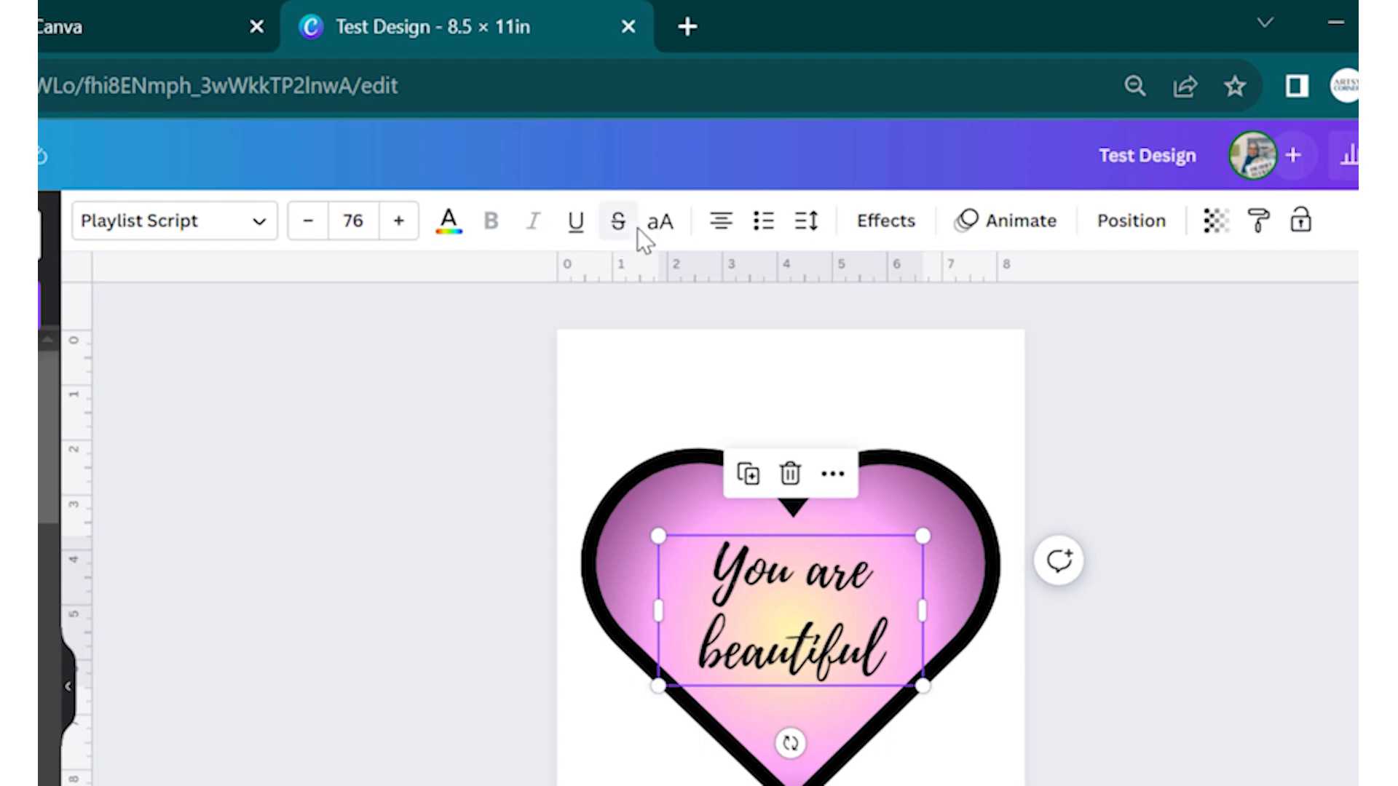
# - Cycle the heading through the text alignment options and return it to centered
pyautogui.click(721, 231)
pyautogui.click(721, 231)
pyautogui.click(722, 231)
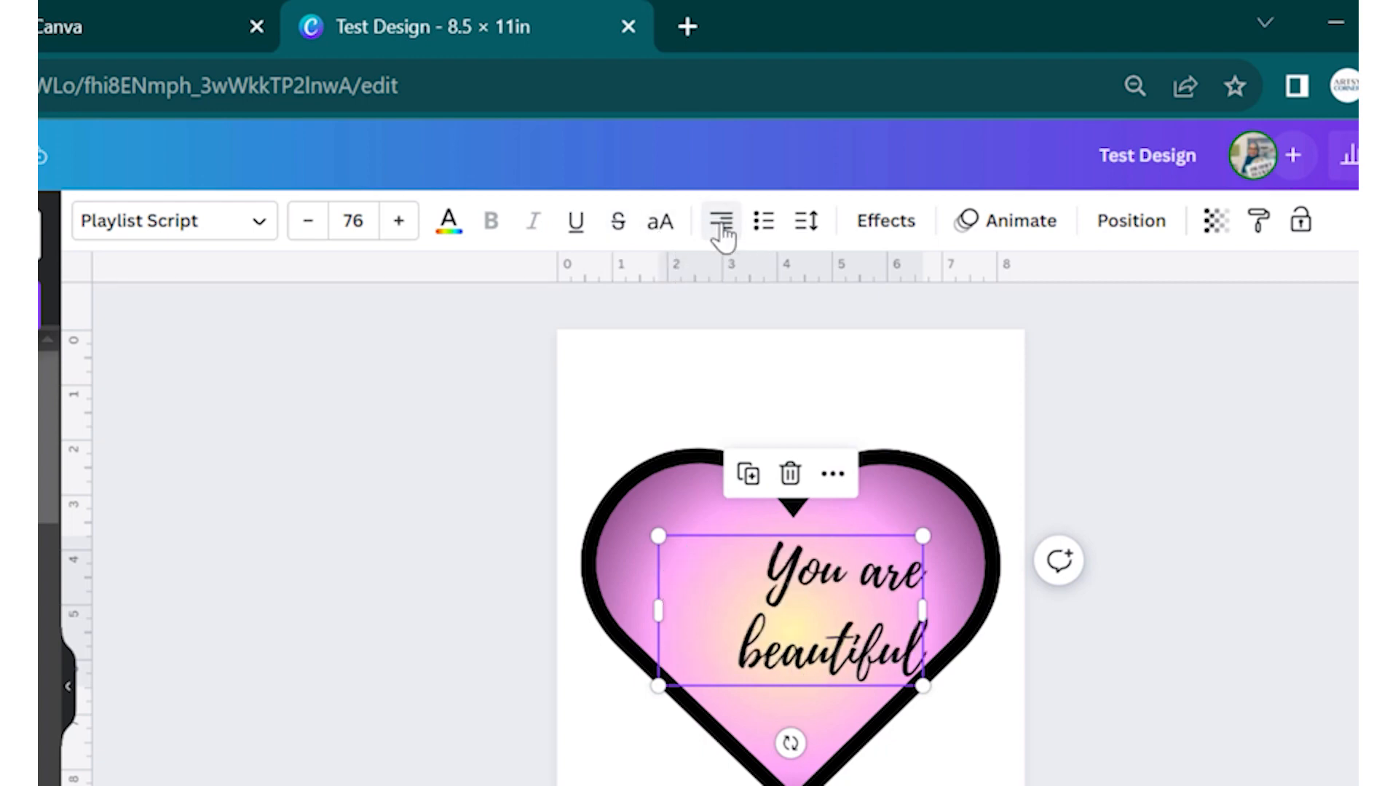
pyautogui.click(723, 231)
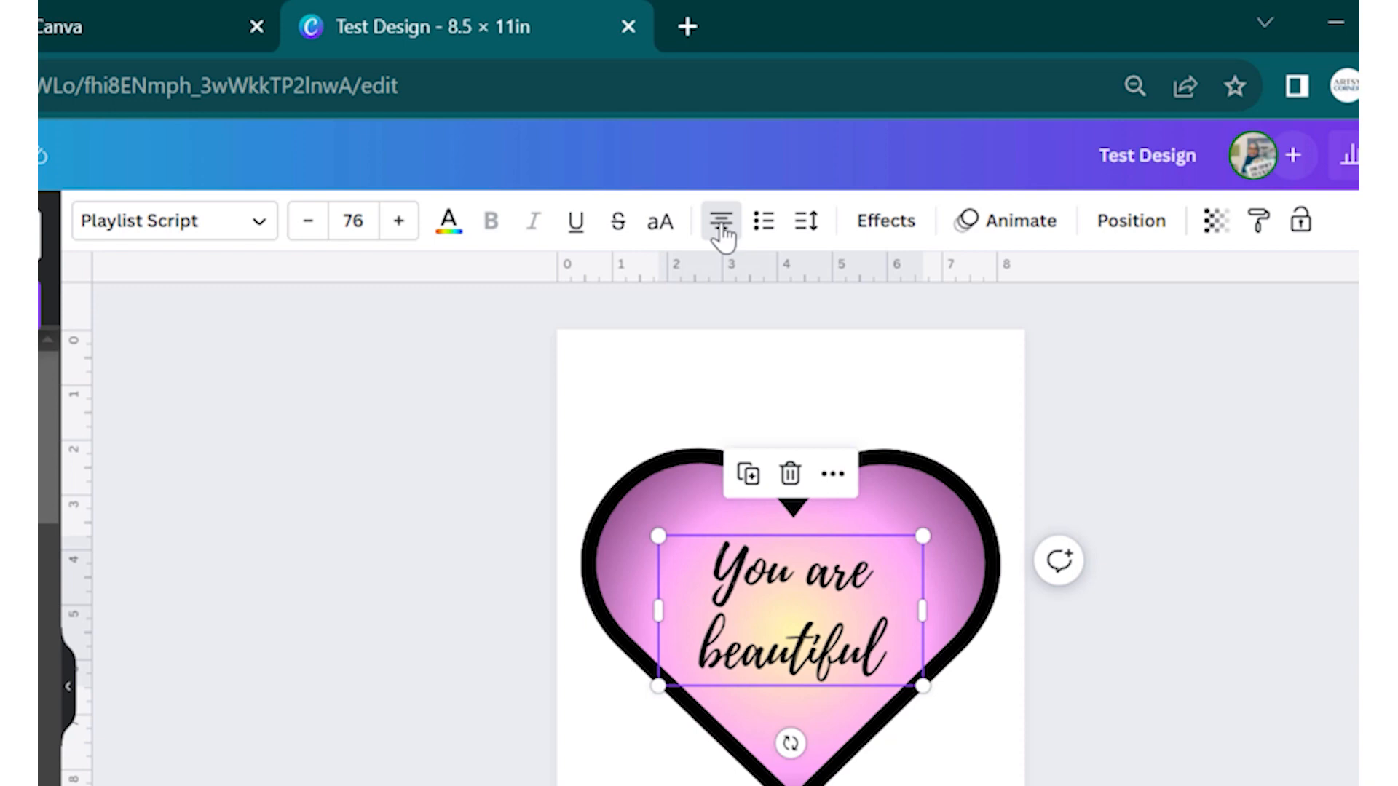
# - Try the bulleted and numbered list formats on the heading, remove them, and open the letter and line spacing settings
pyautogui.click(768, 232)
pyautogui.click(771, 232)
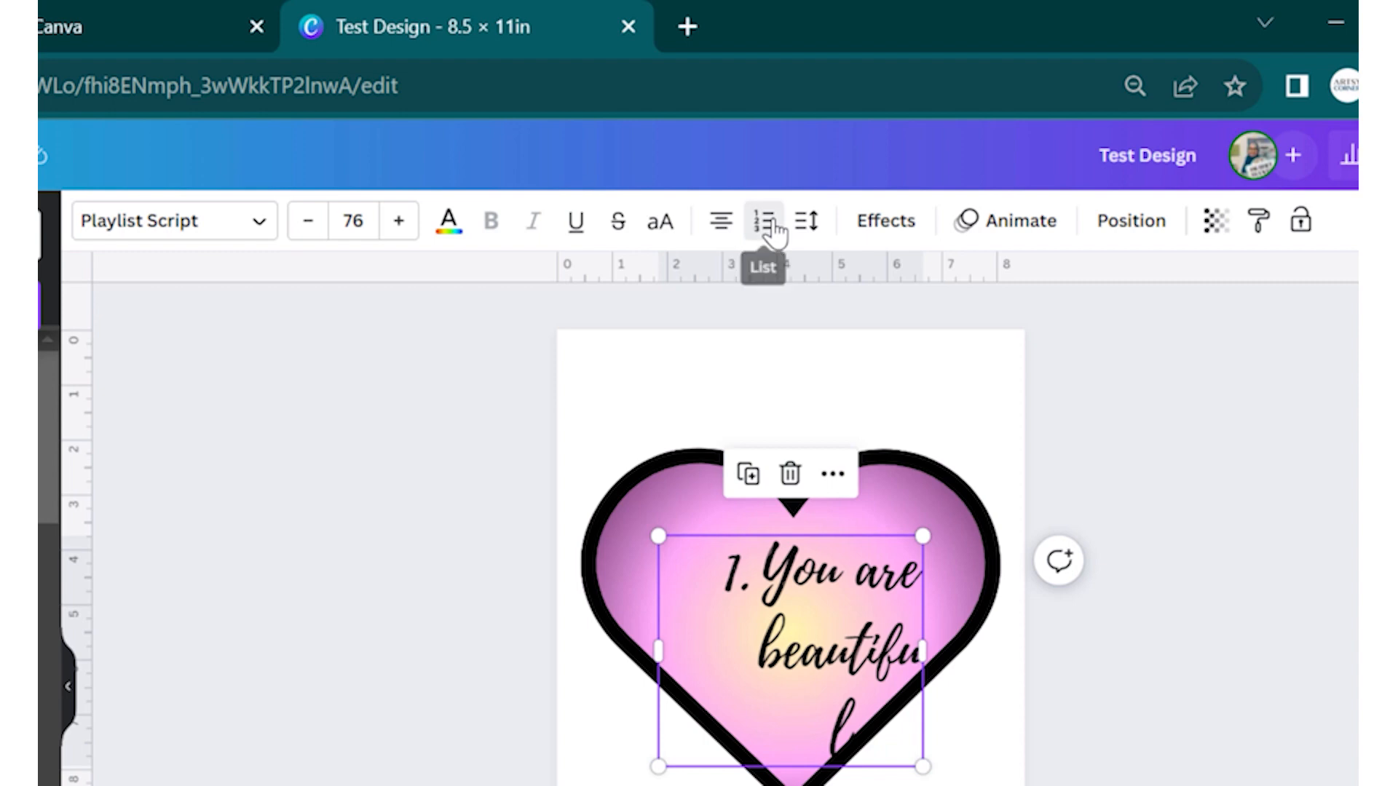
pyautogui.click(771, 232)
pyautogui.click(806, 222)
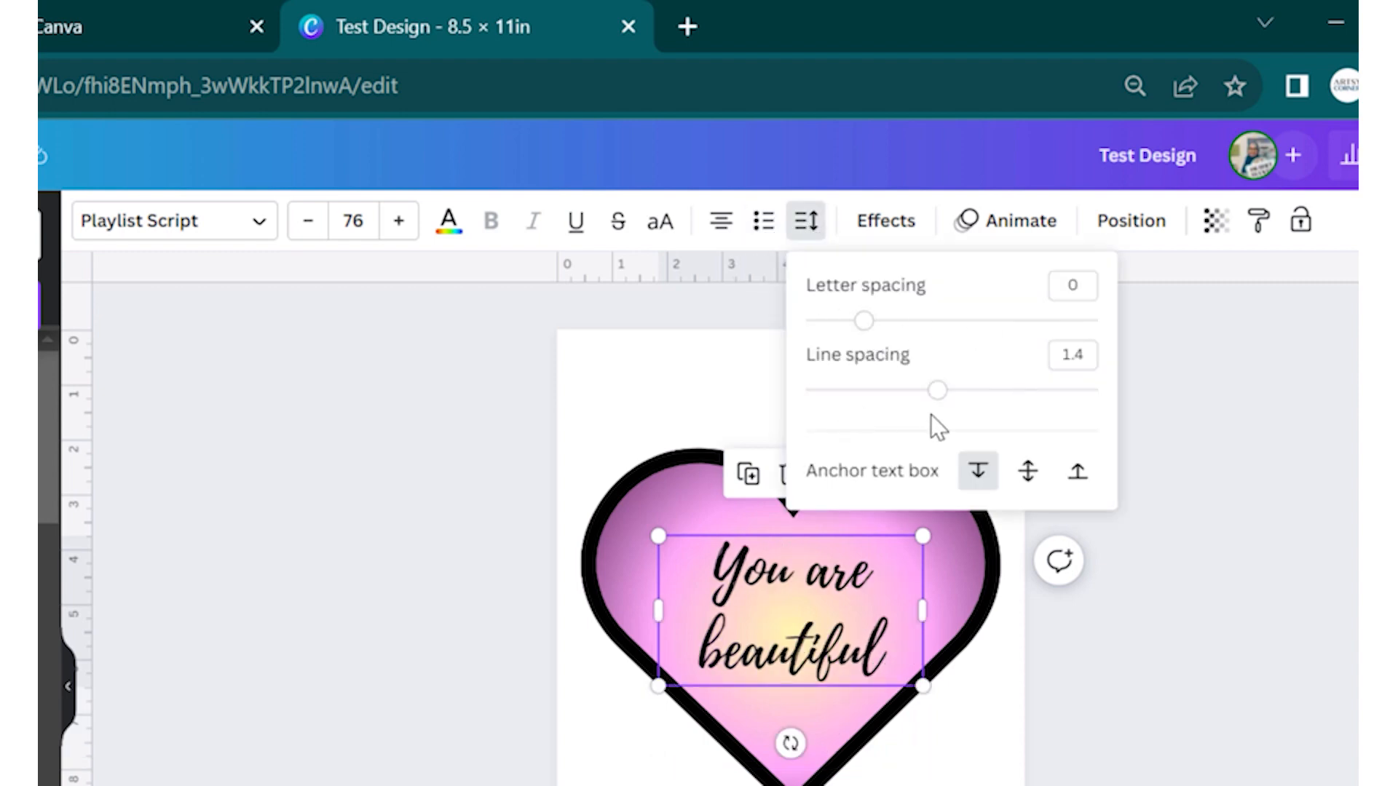
# - Apply the Outline text effect to the heading in white with a thickness of 62
pyautogui.click(886, 220)
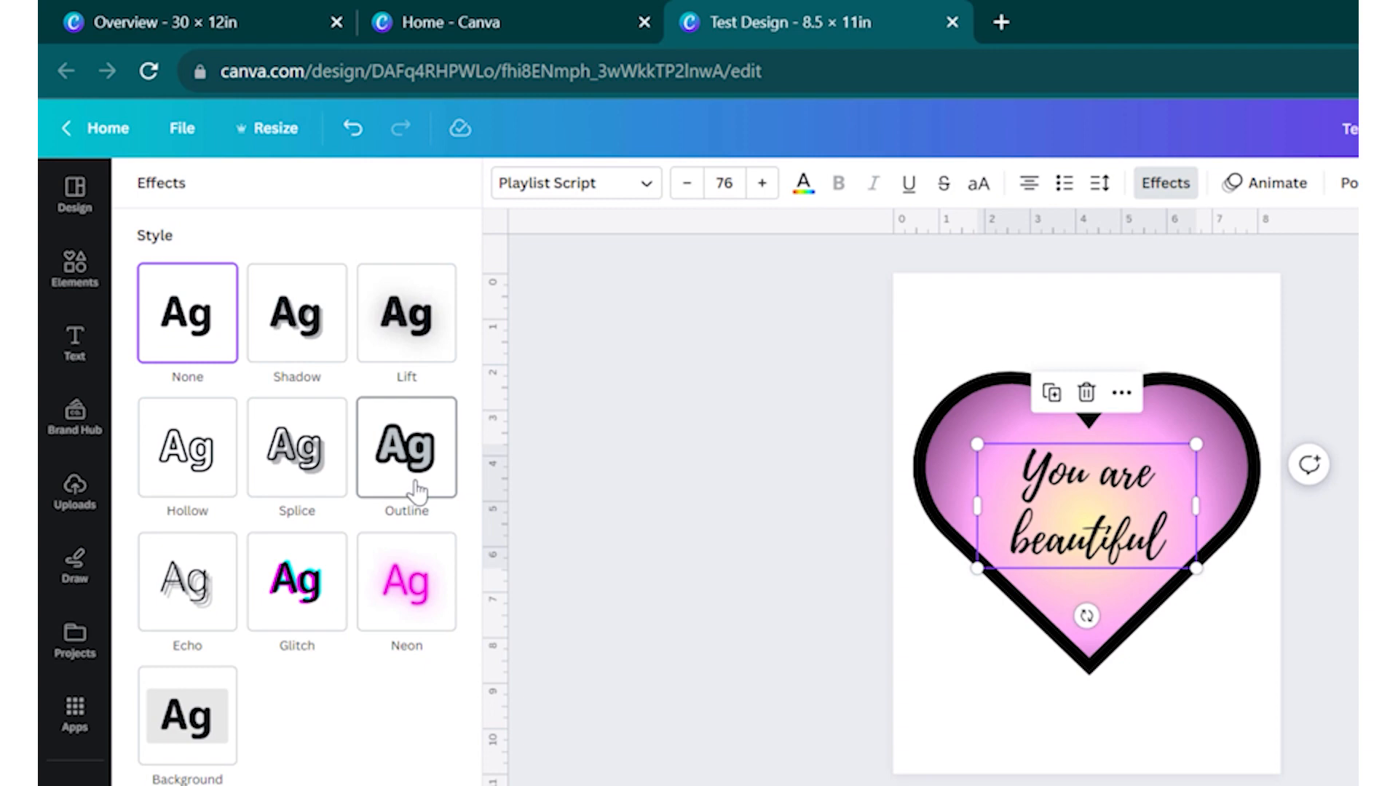
pyautogui.click(437, 473)
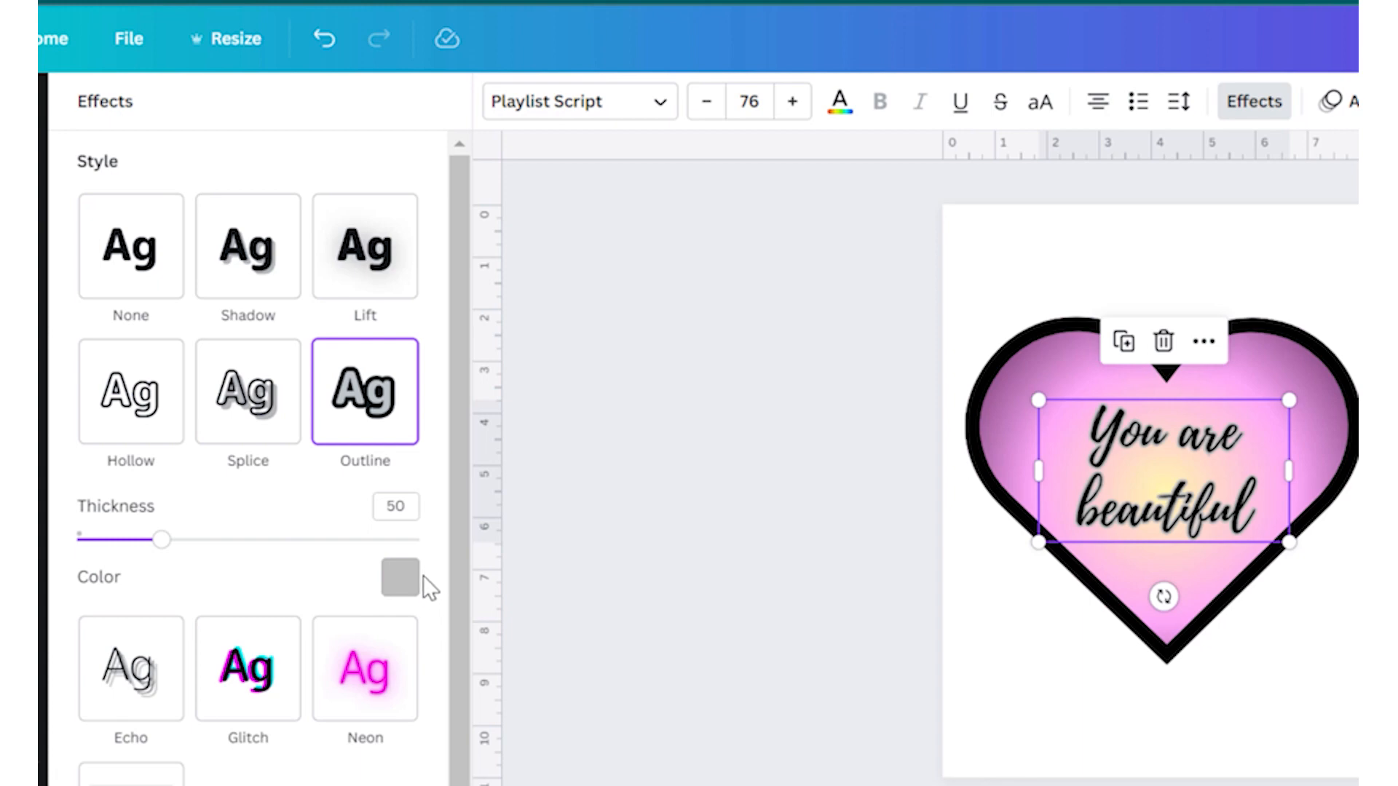
pyautogui.moveTo(162, 540); pyautogui.dragTo(276, 540)
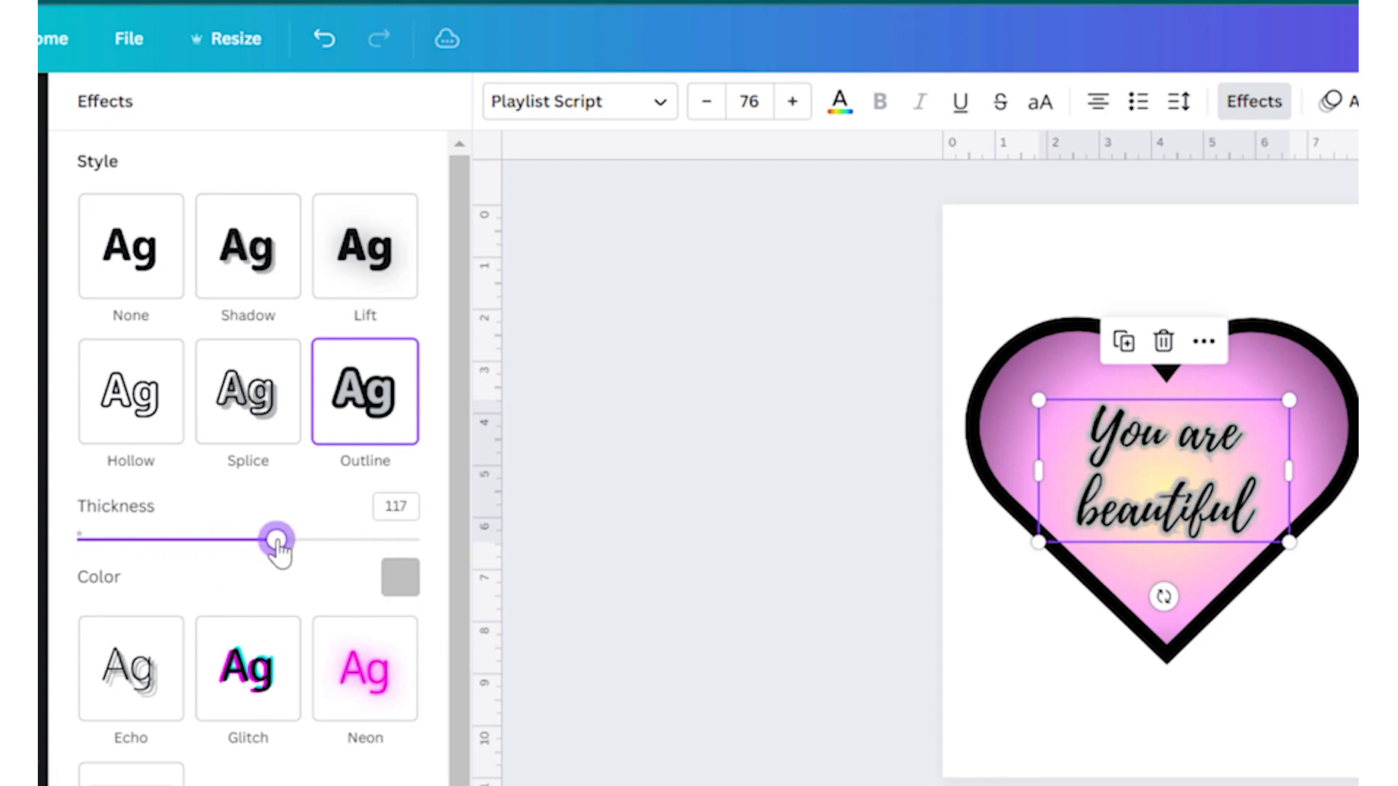
pyautogui.click(403, 582)
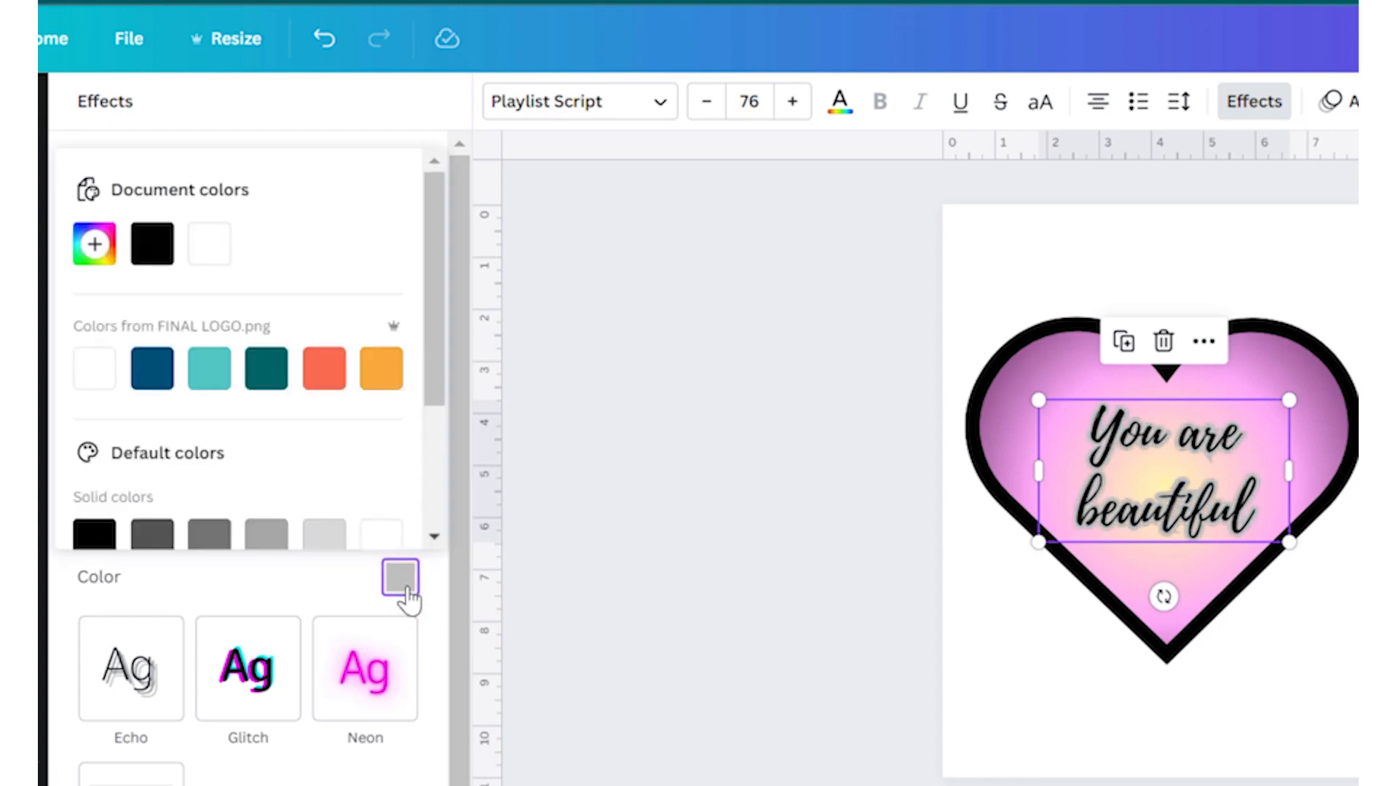
pyautogui.click(88, 379)
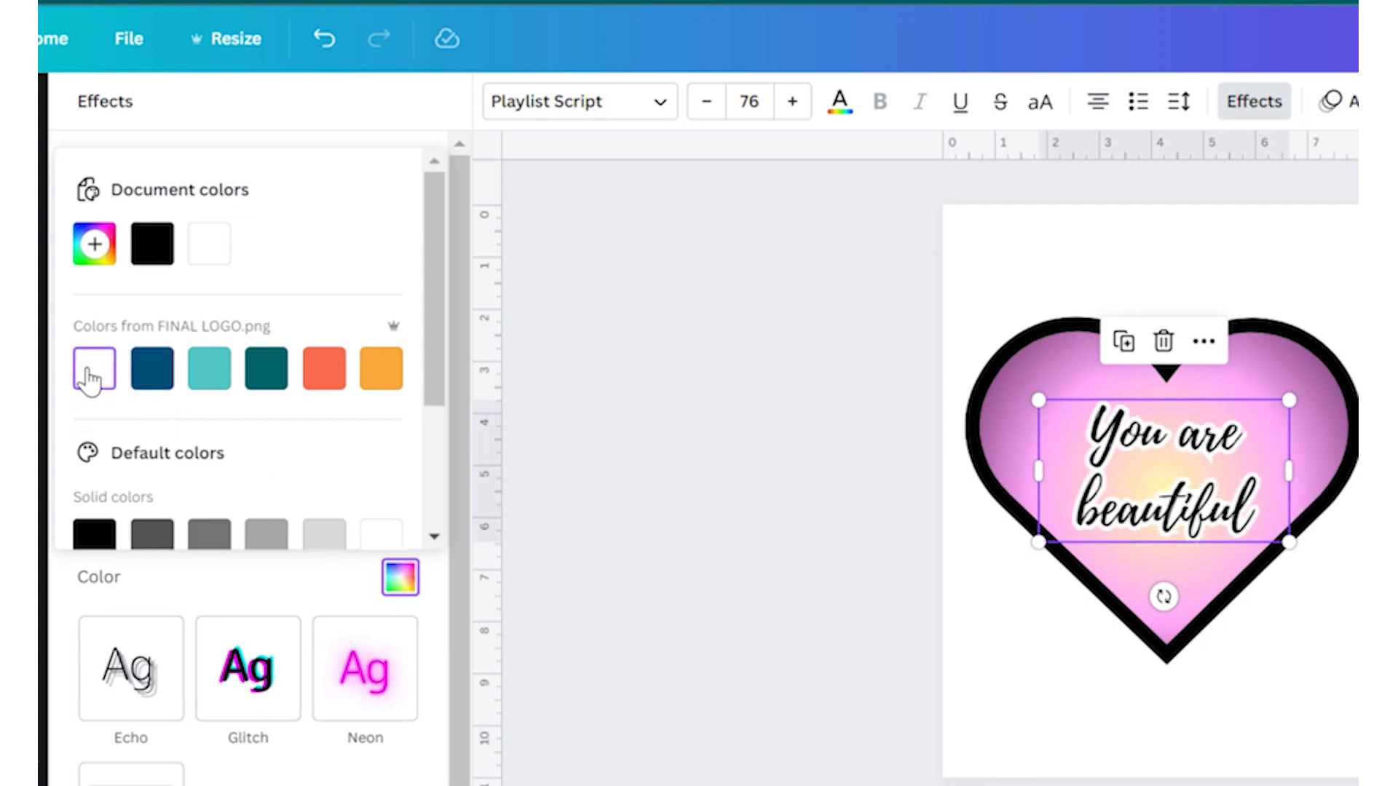
pyautogui.click(442, 608)
pyautogui.moveTo(287, 548); pyautogui.dragTo(182, 538)
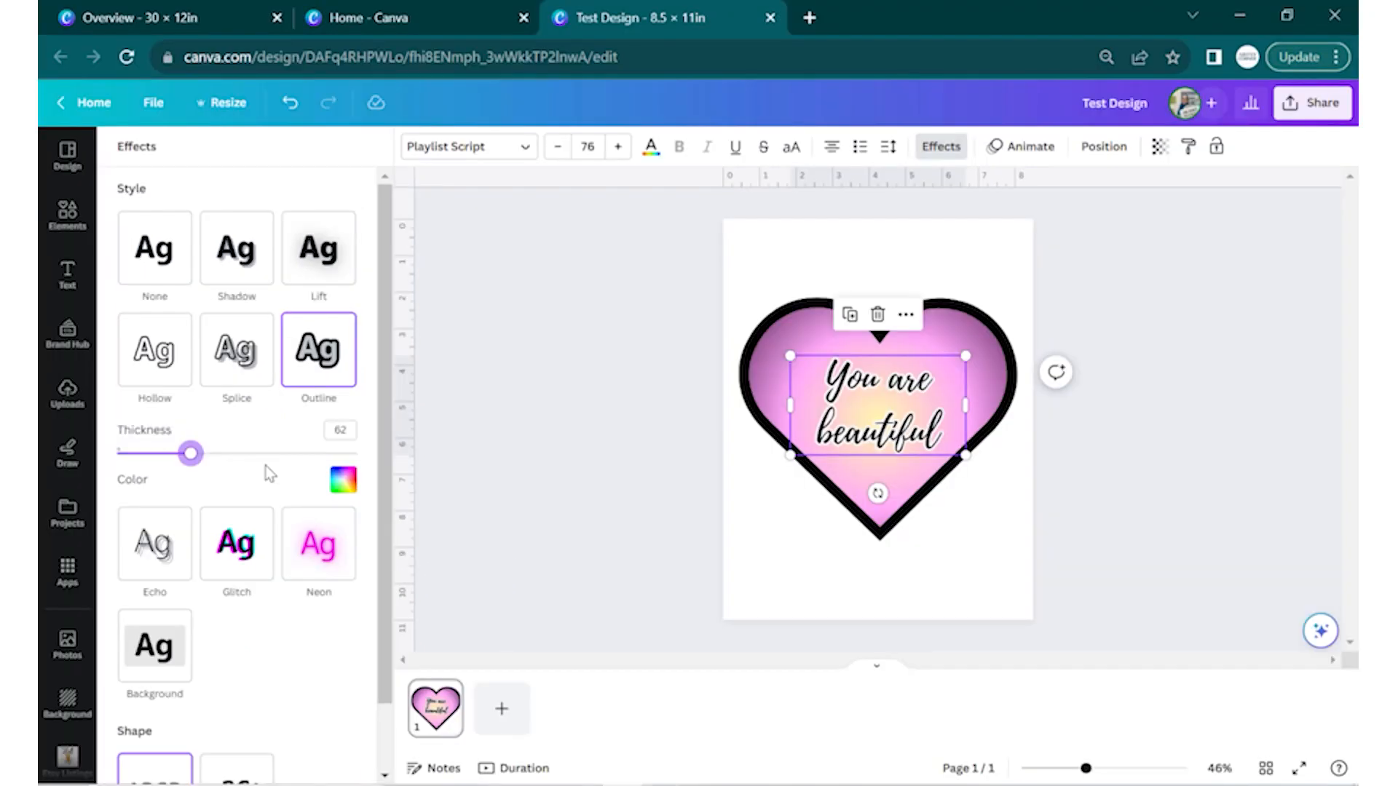
pyautogui.click(536, 405)
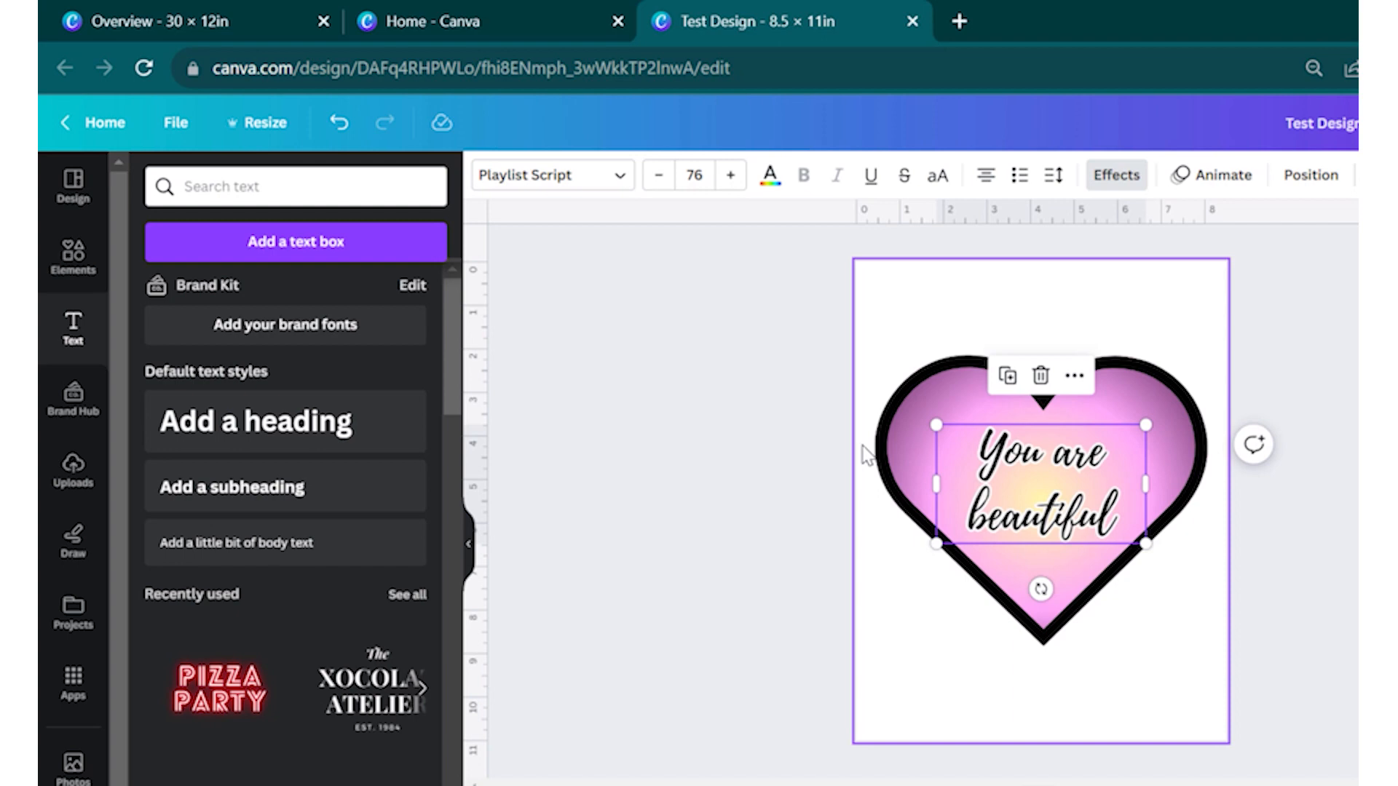
# - Reset the heading's text effect to None and try the default Outline and Lift effects on it
pyautogui.click(696, 389)
pyautogui.click(1036, 488)
pyautogui.click(1101, 191)
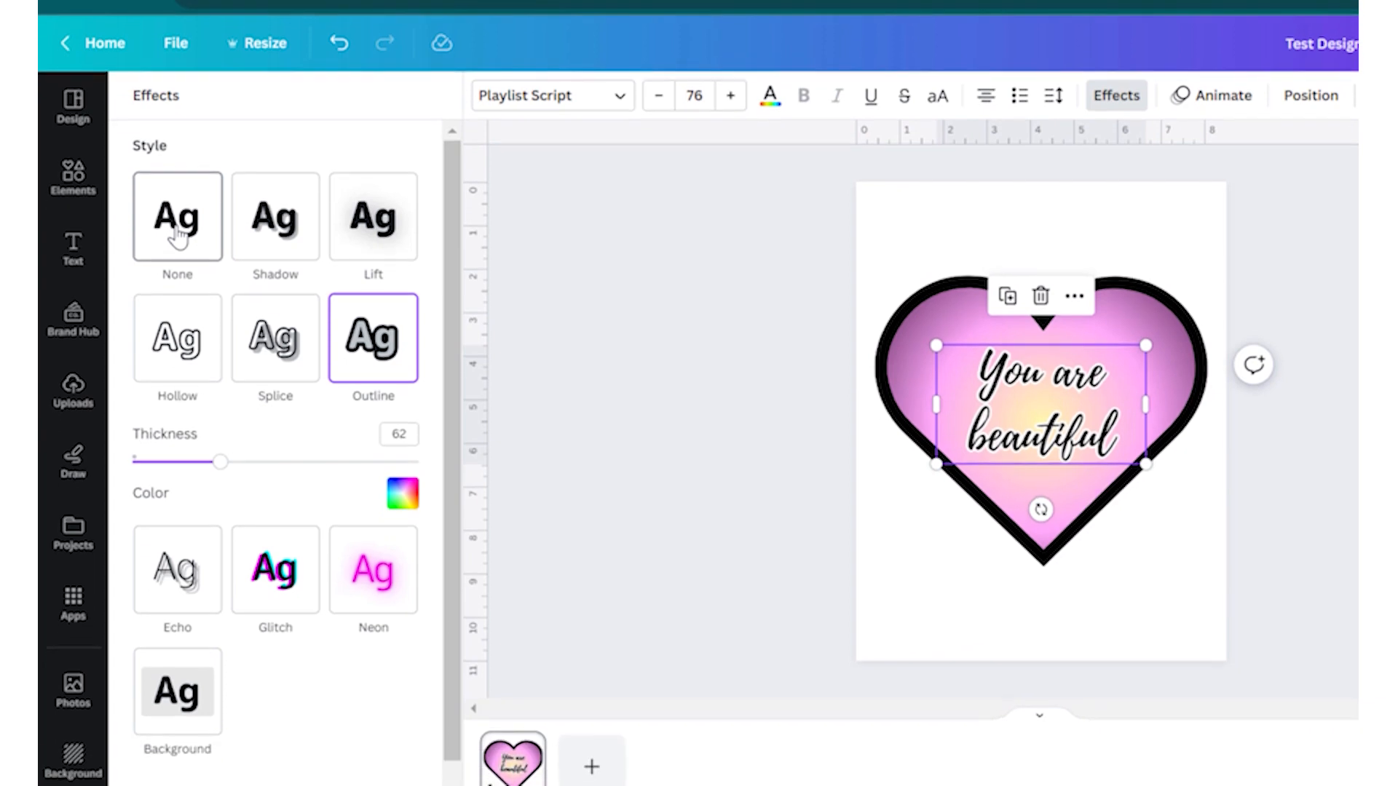
pyautogui.click(177, 236)
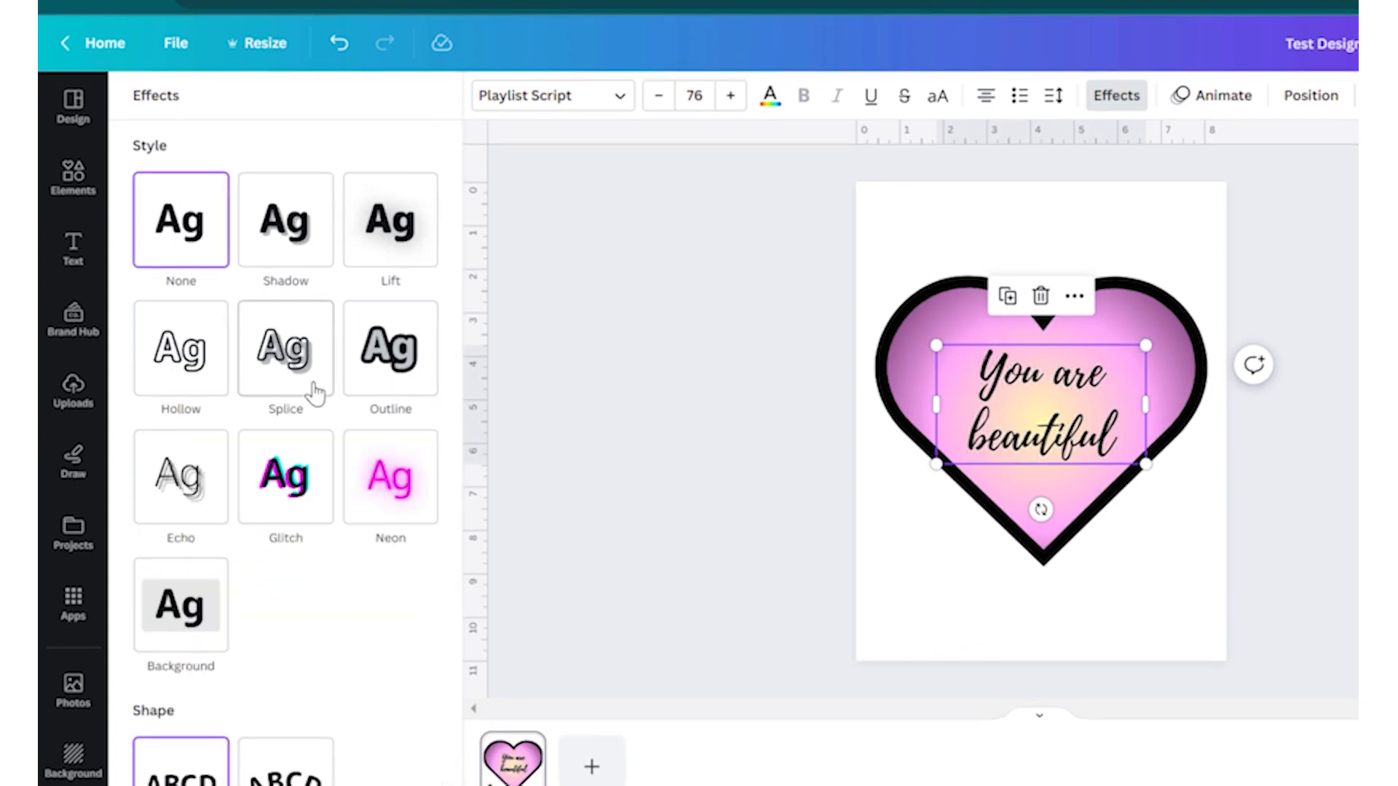
pyautogui.click(375, 384)
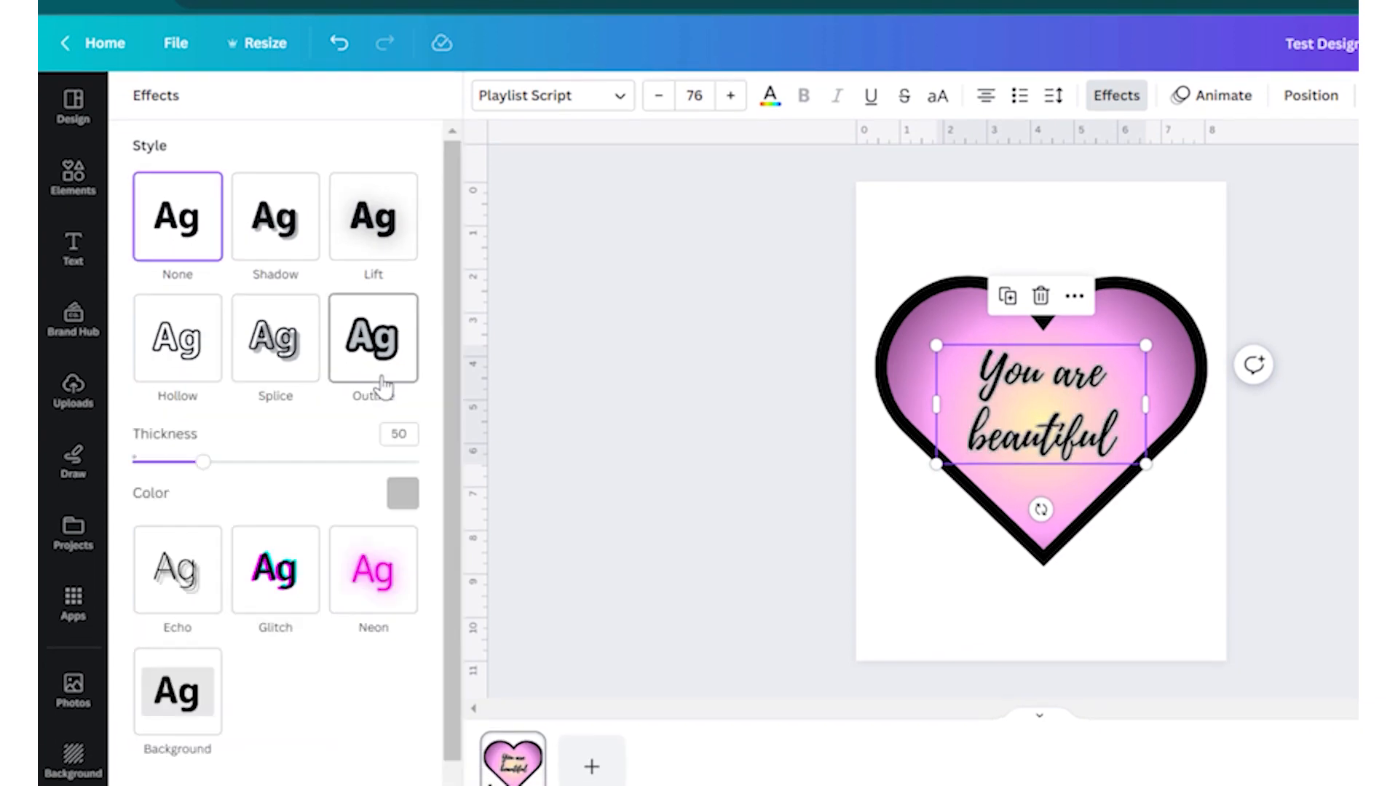
pyautogui.click(377, 255)
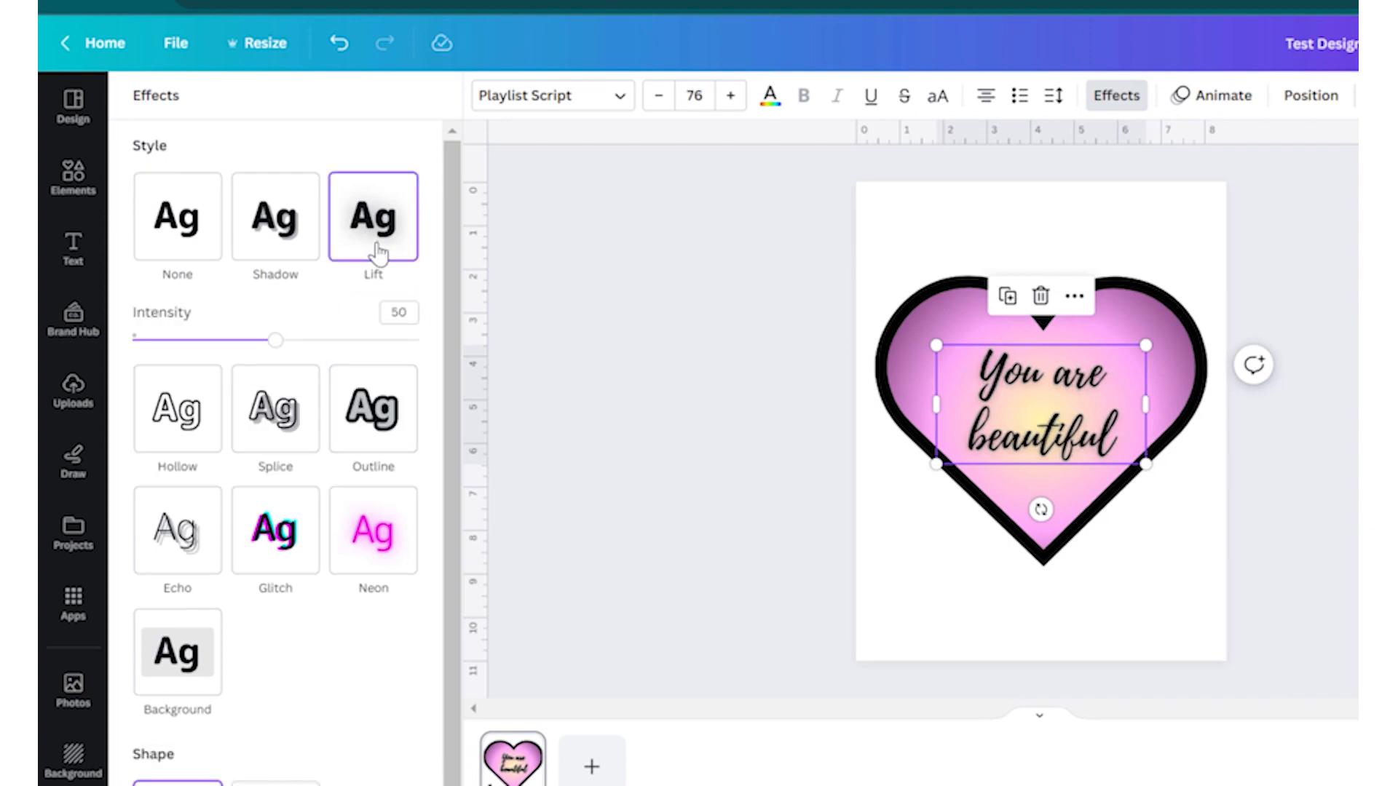
# - Try the Shadow effect on the heading with an offset of 31, and reset the effect to None
pyautogui.click(286, 245)
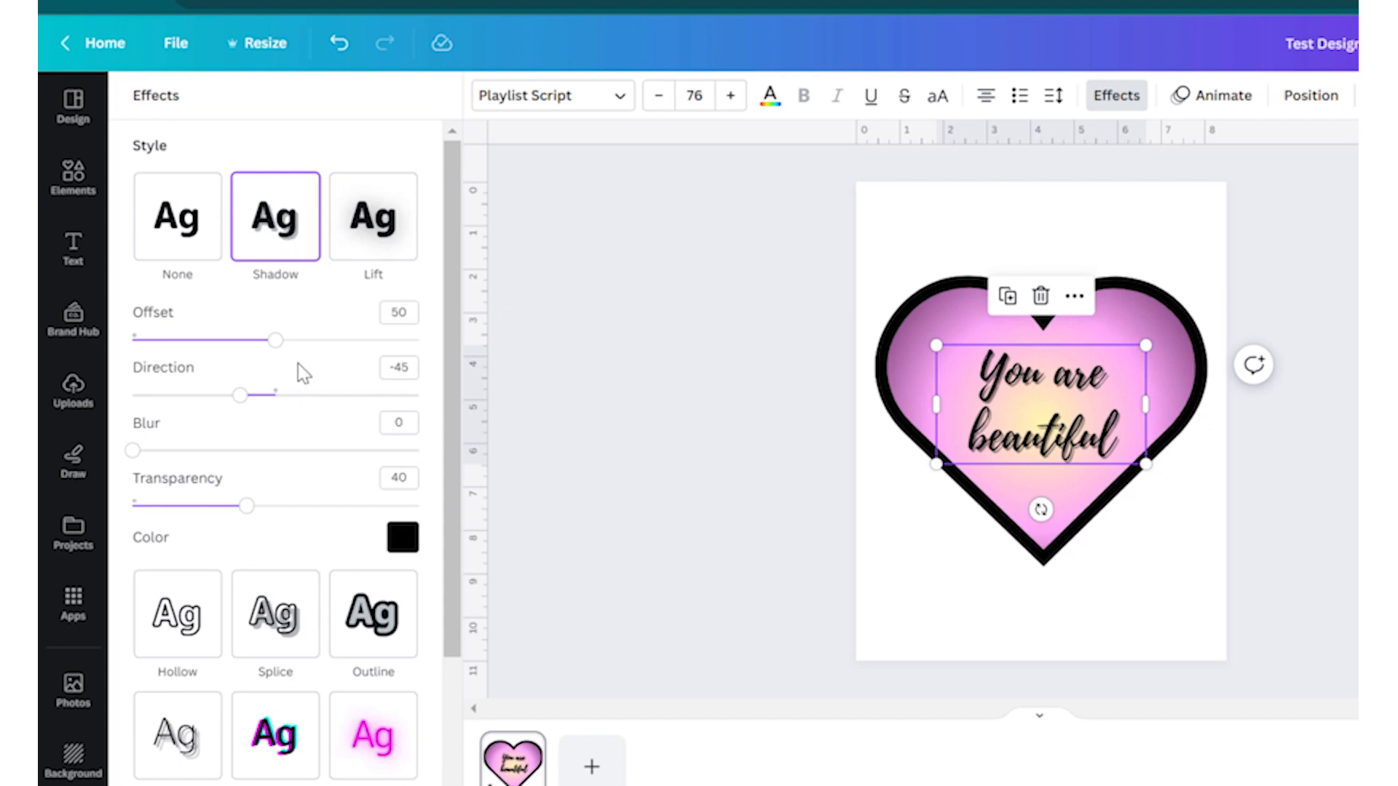
pyautogui.moveTo(275, 340); pyautogui.dragTo(270, 340)
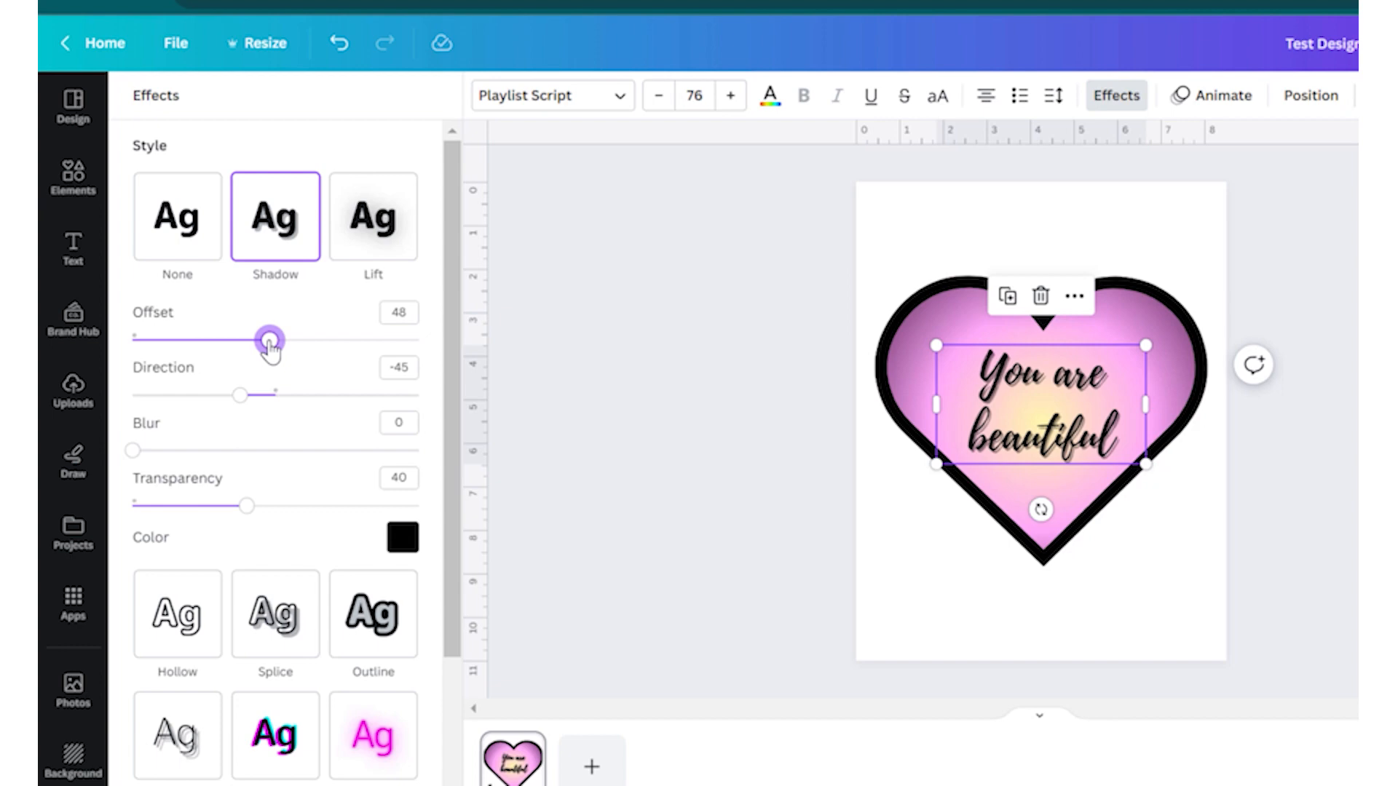
pyautogui.moveTo(269, 340); pyautogui.dragTo(222, 340)
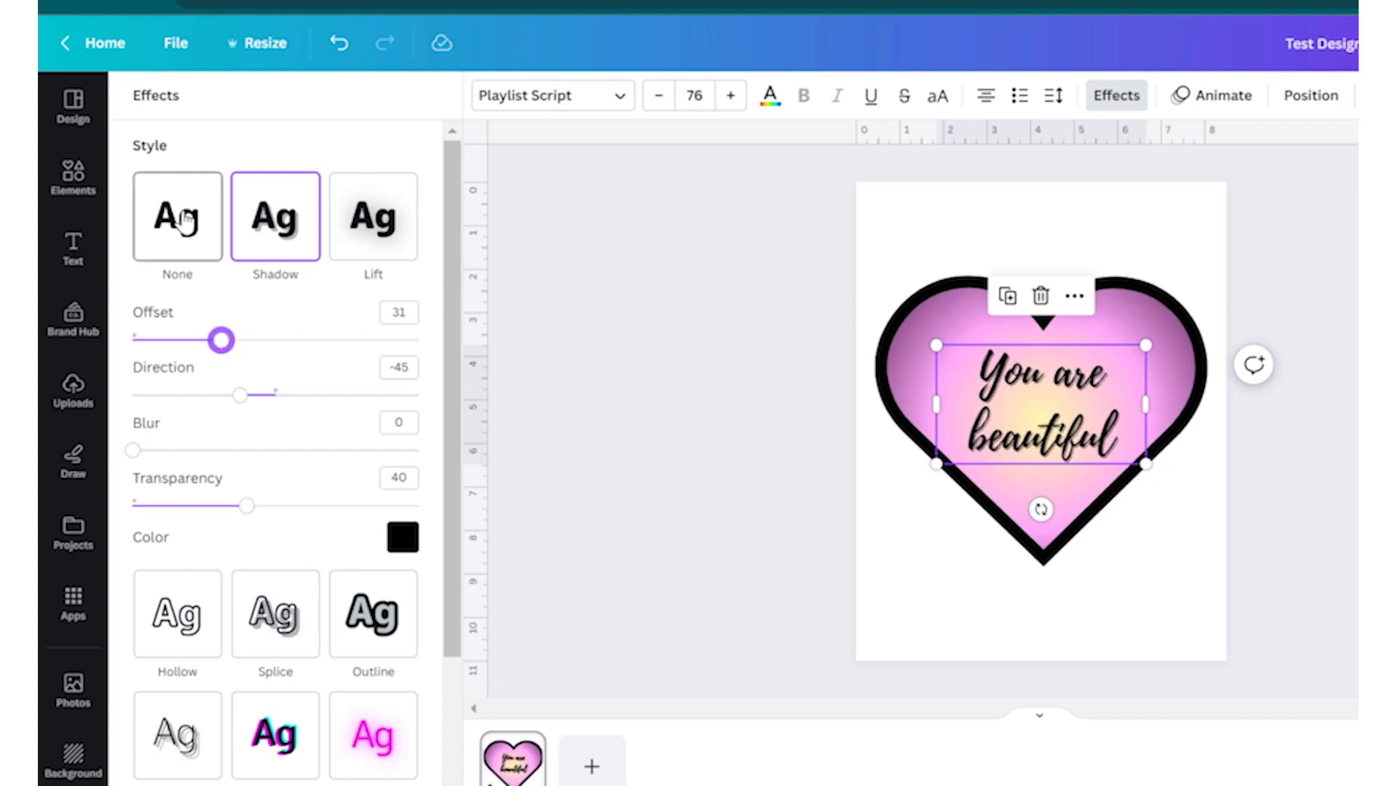
pyautogui.click(185, 219)
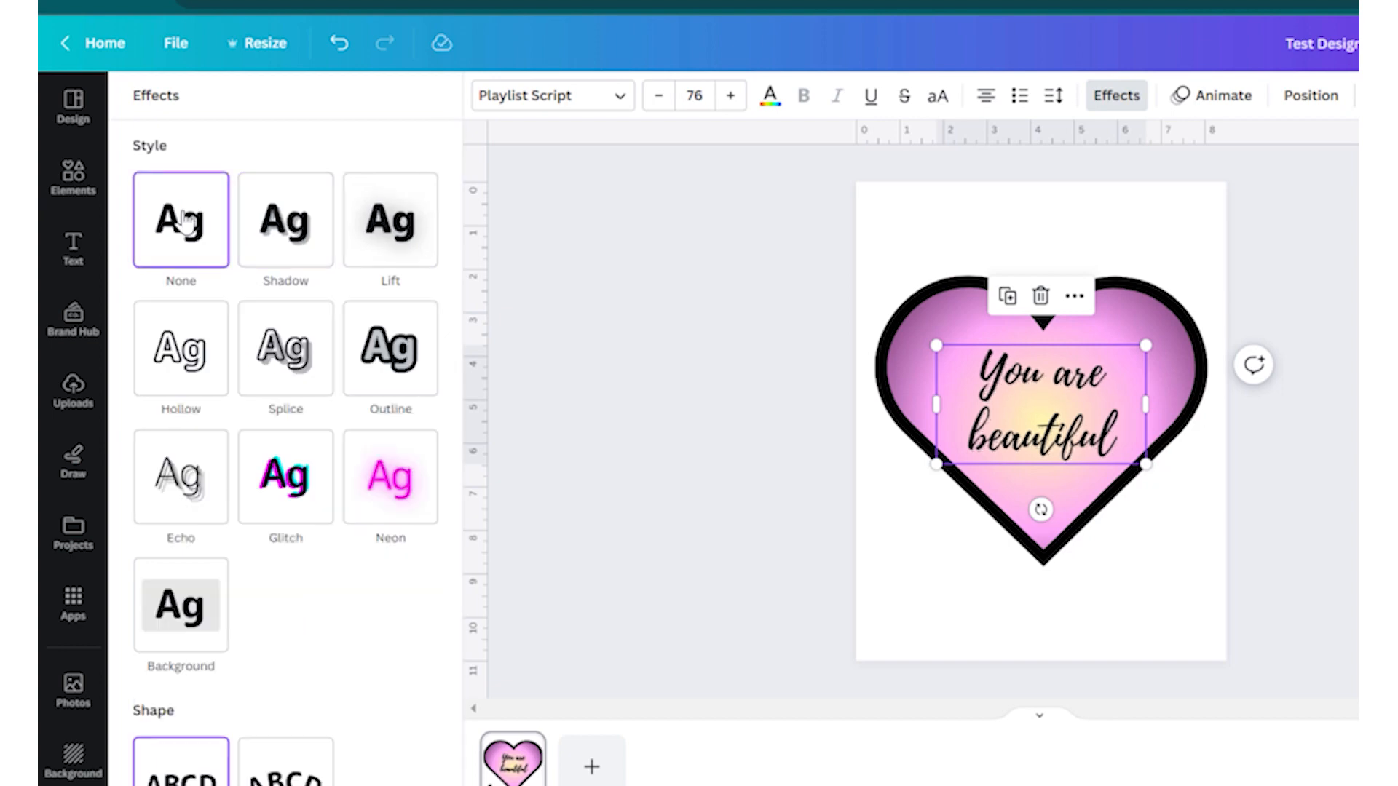
# - Try the Neon effect on the heading at intensity 100, and replace it with Echo at an offset of 30
pyautogui.click(391, 501)
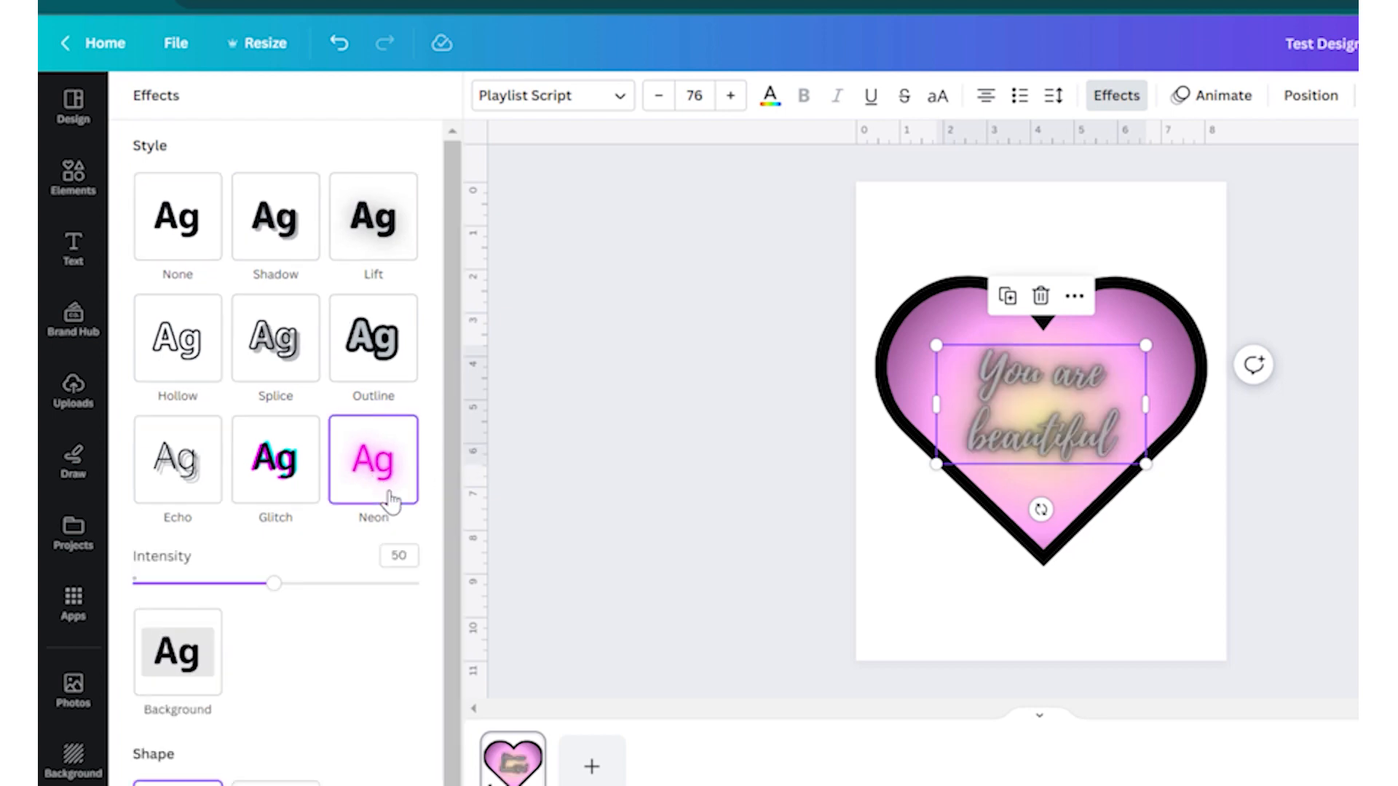
pyautogui.moveTo(274, 583); pyautogui.dragTo(511, 586)
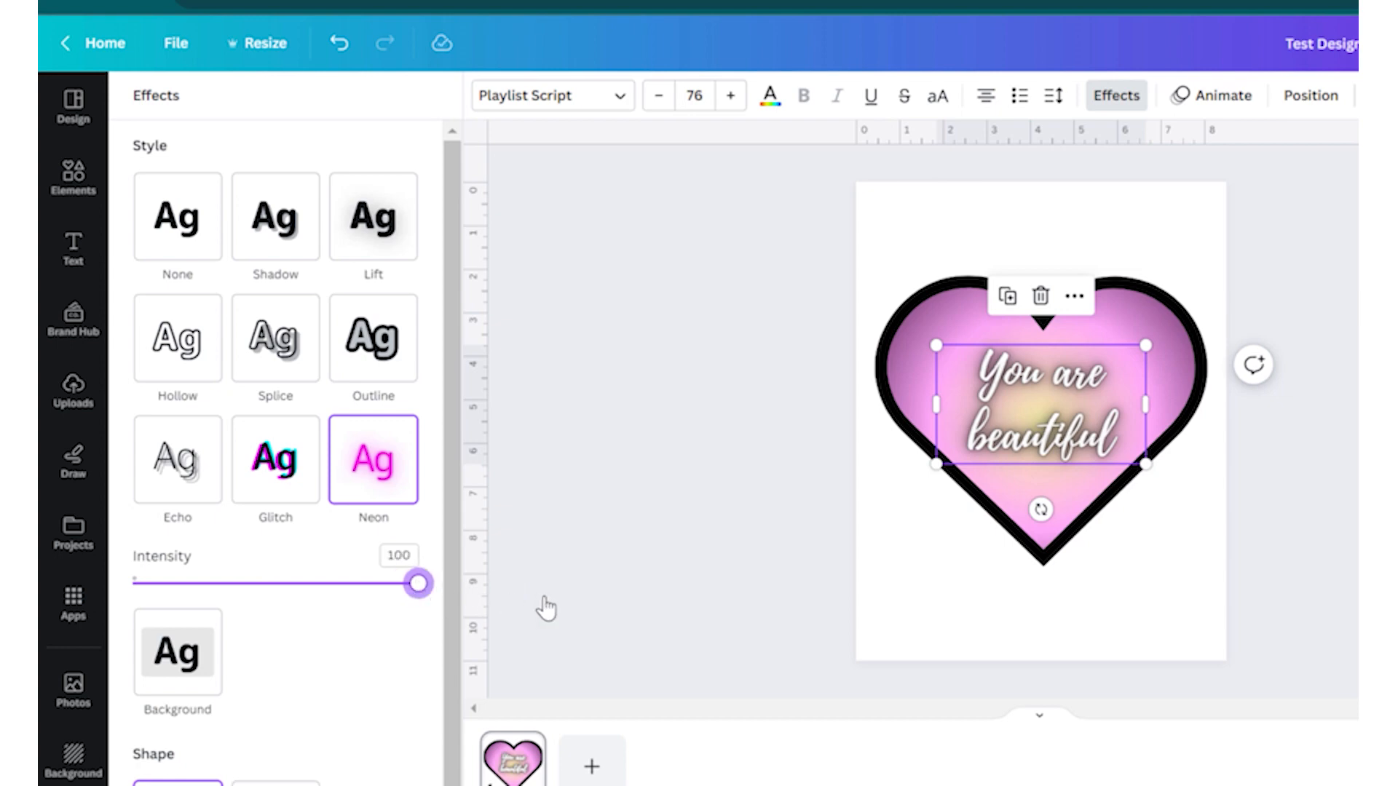
pyautogui.scroll(-1, 309, 469)
pyautogui.click(179, 413)
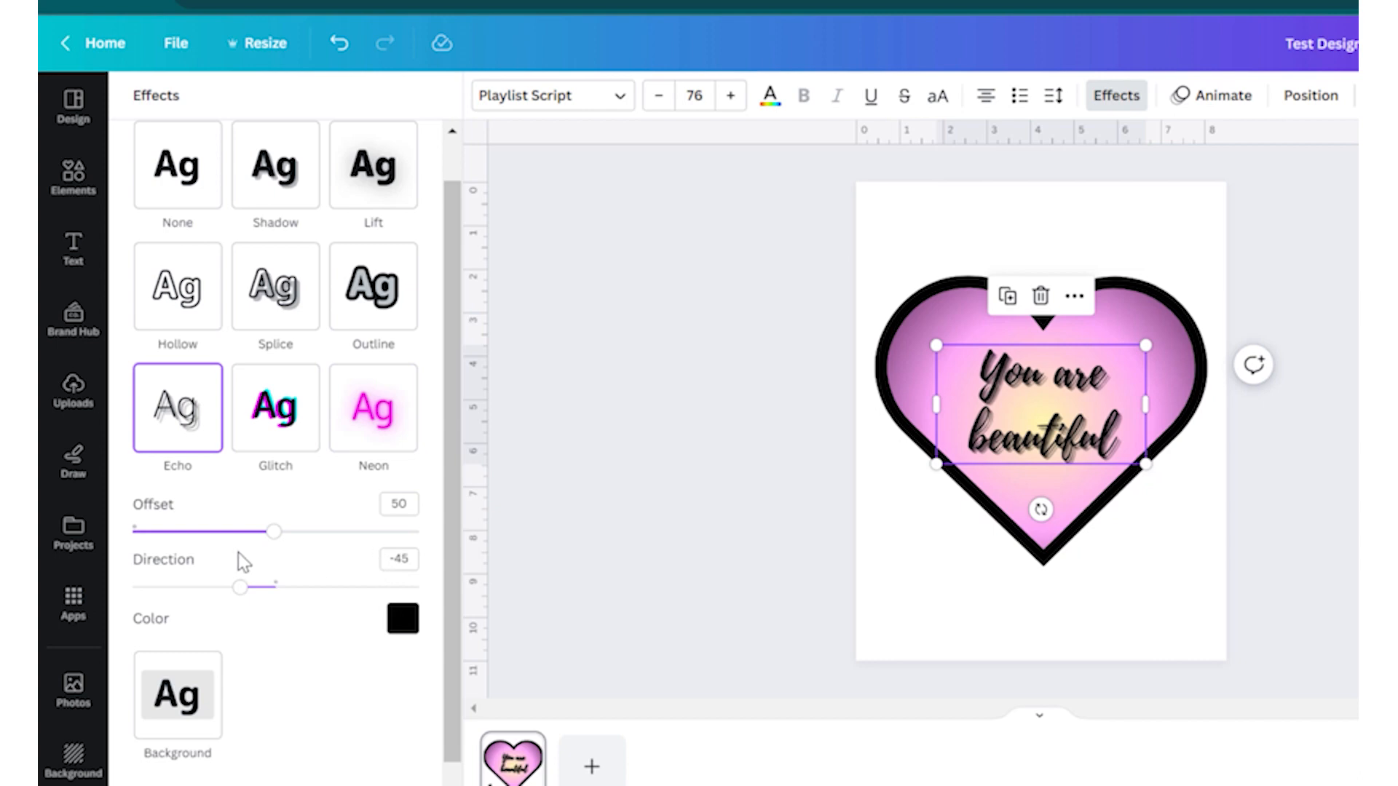
pyautogui.moveTo(274, 532); pyautogui.dragTo(216, 545)
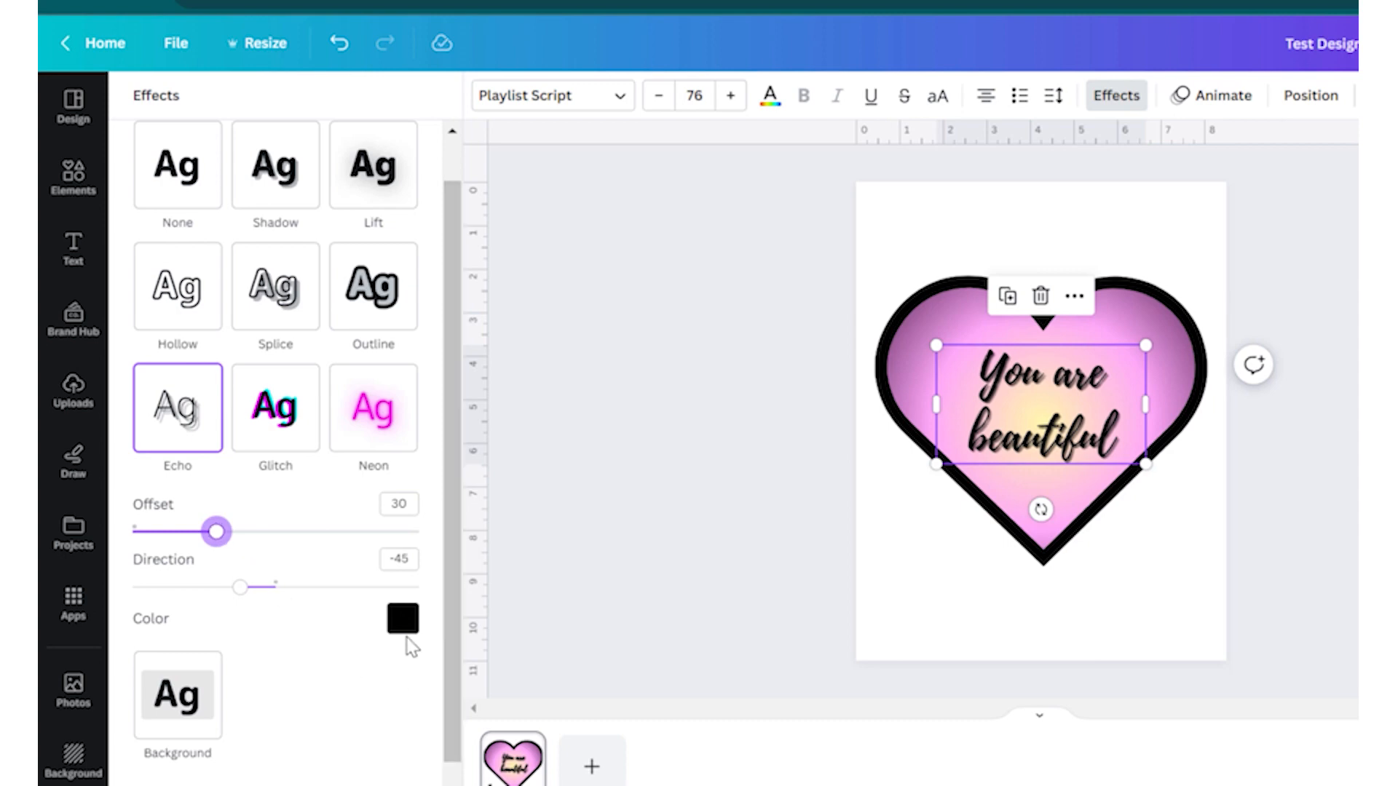
# - Set the color of the heading's Echo effect to white
pyautogui.click(405, 624)
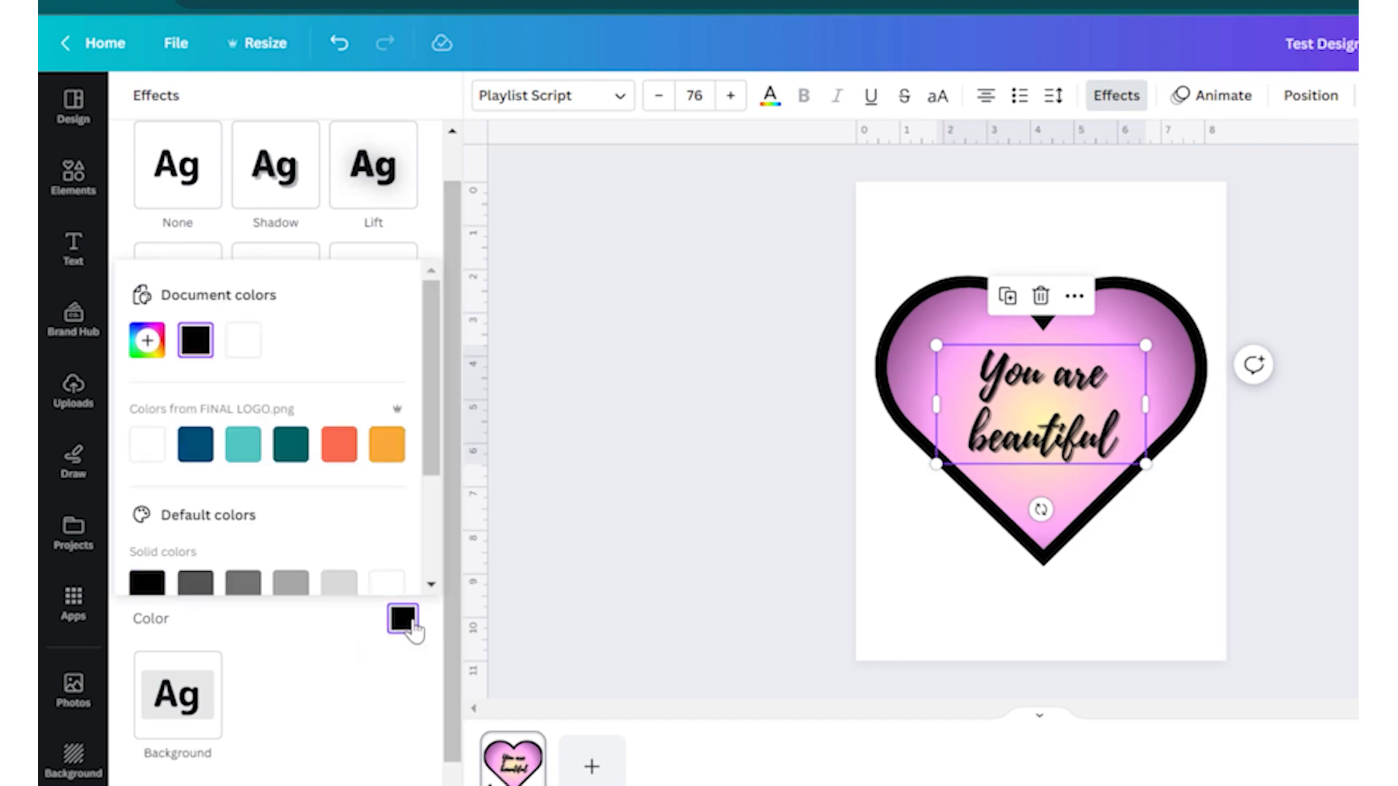
pyautogui.click(149, 447)
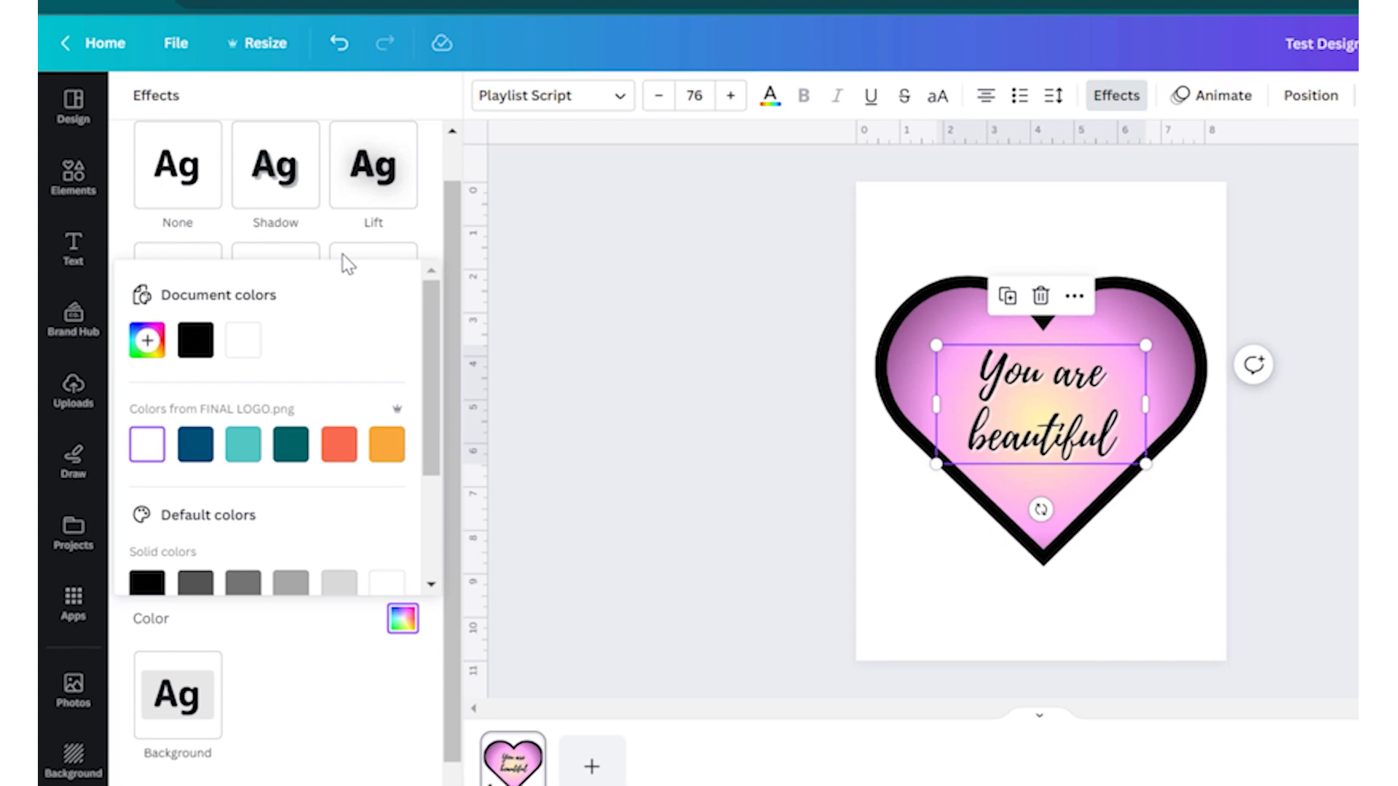
# - Try the Curve shape on the heading with a curve of 31, and reset the shape to None
pyautogui.moveTo(453, 313); pyautogui.dragTo(455, 400)
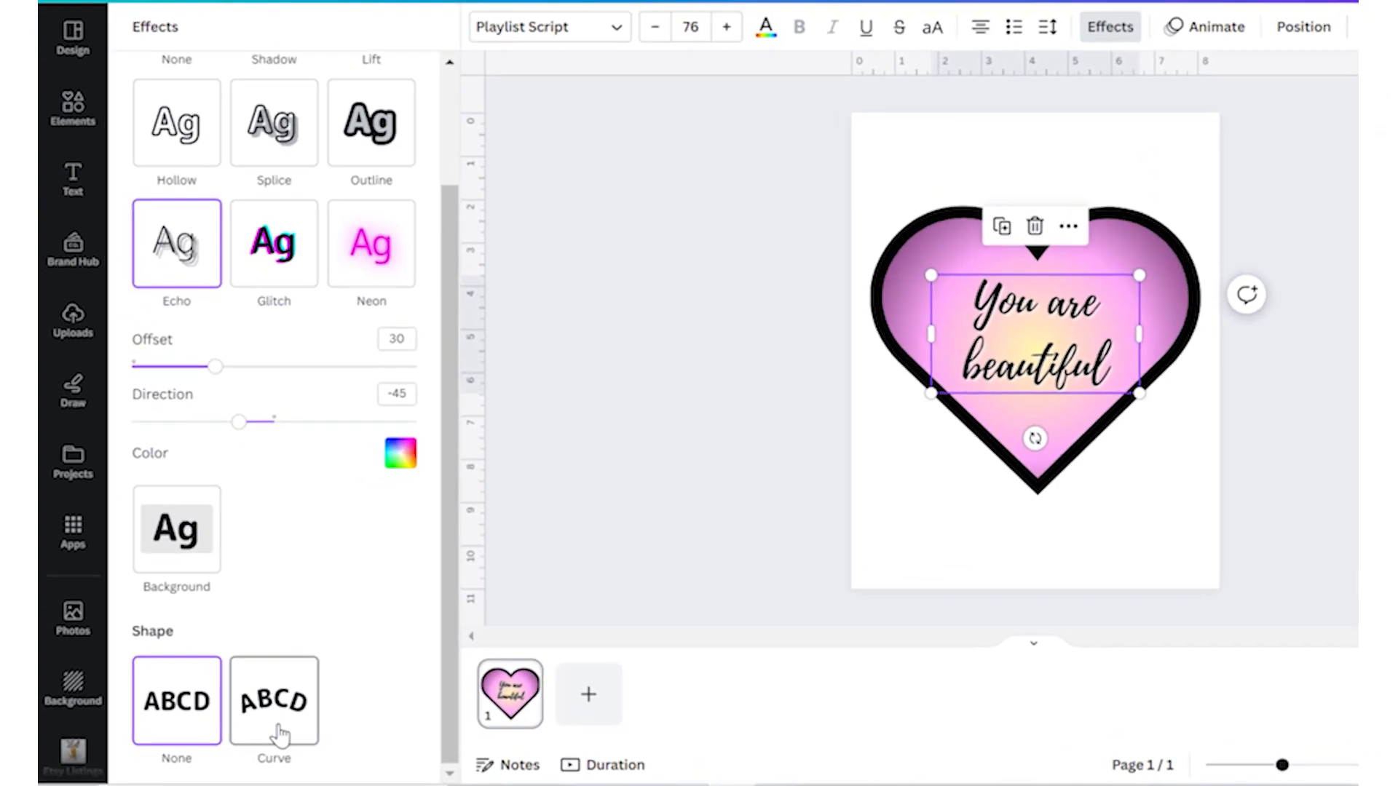
pyautogui.click(280, 736)
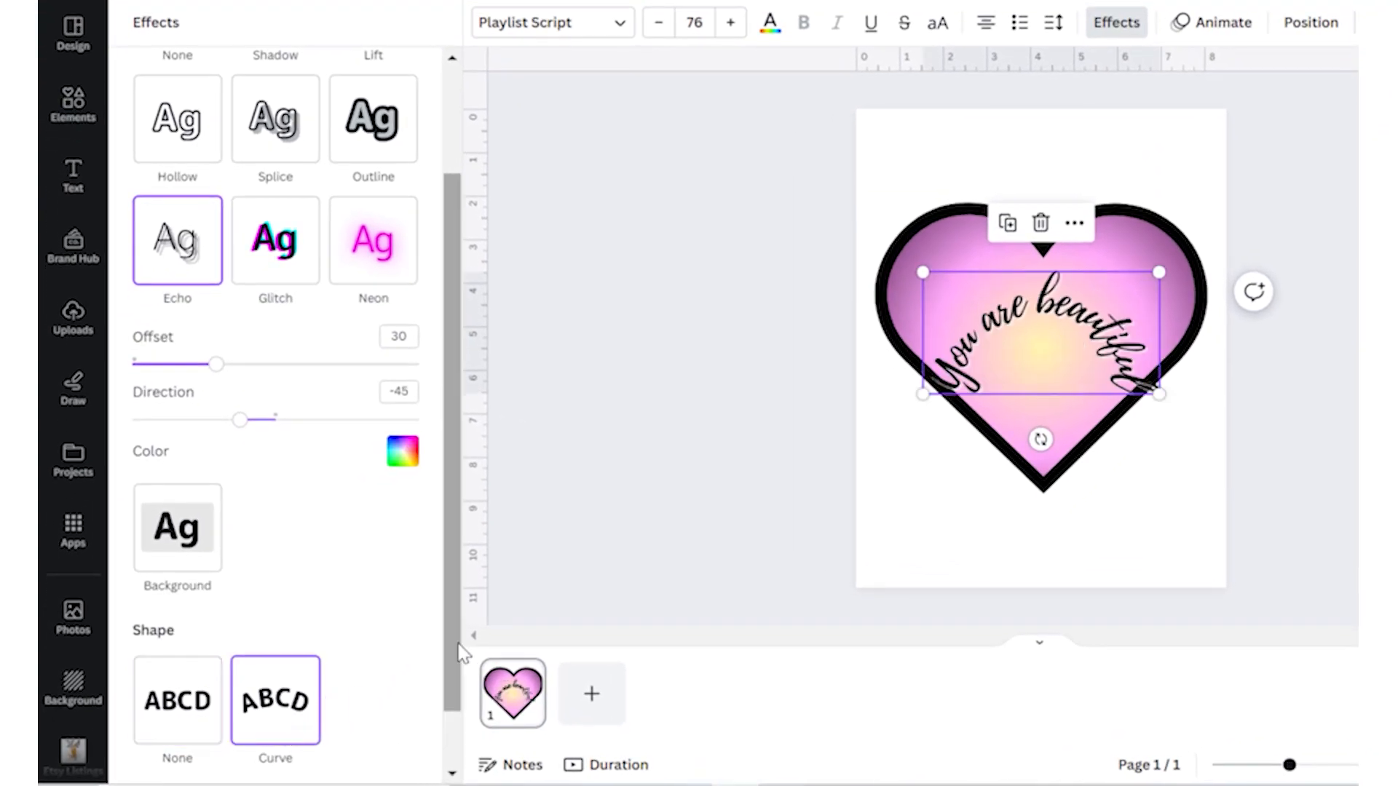
pyautogui.moveTo(459, 645); pyautogui.dragTo(321, 751)
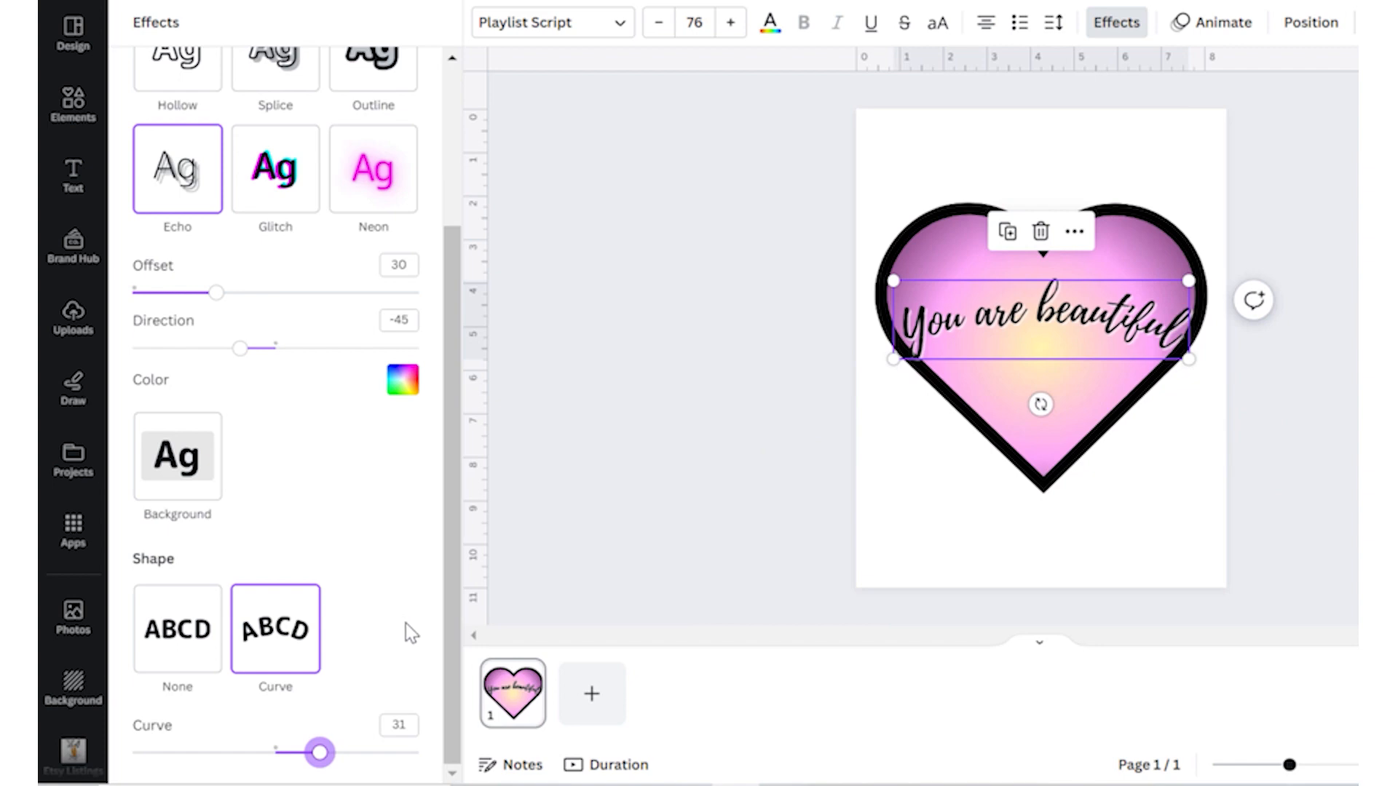
pyautogui.click(188, 663)
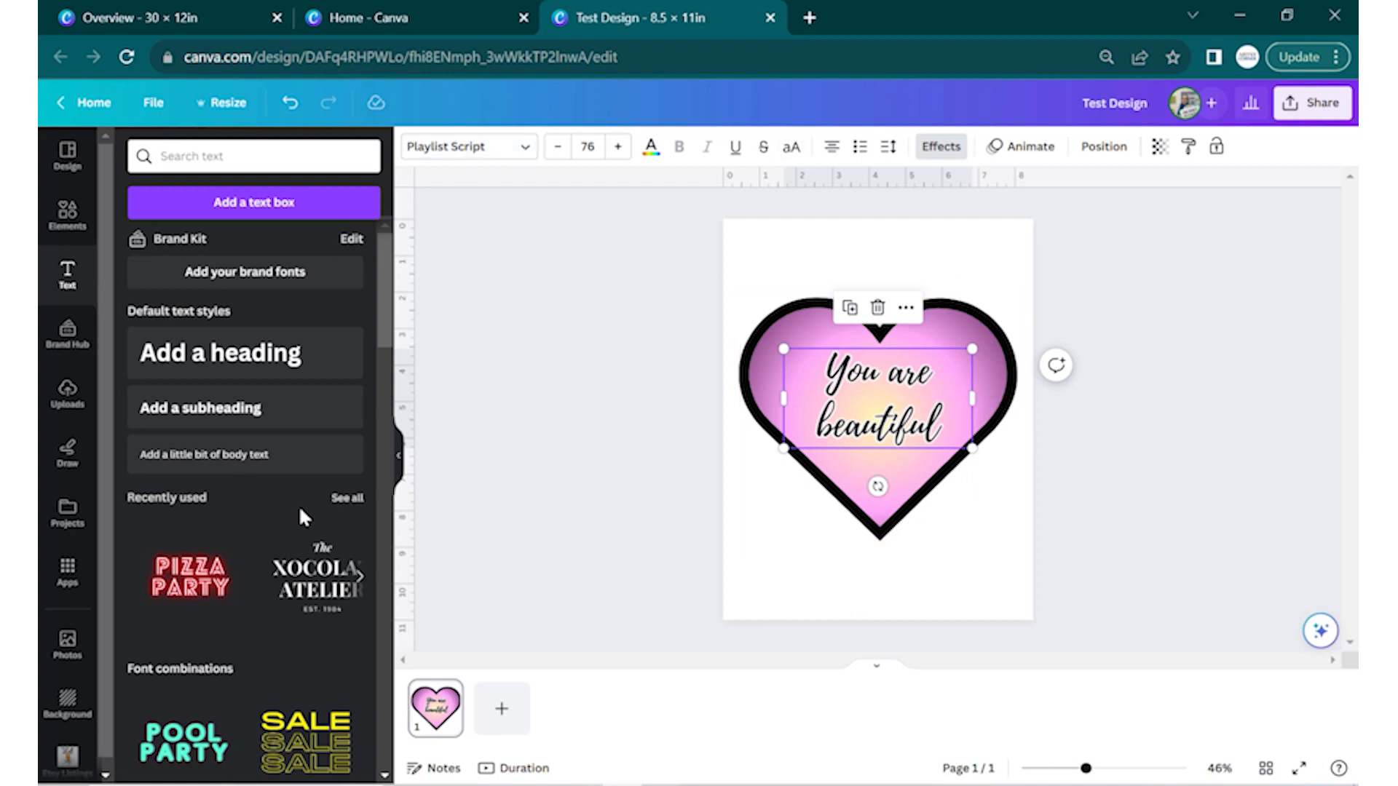
# - Try the Sparkle font combination on the heart page, move it below the heading, and undo its placement
pyautogui.scroll(-3, 303, 515)
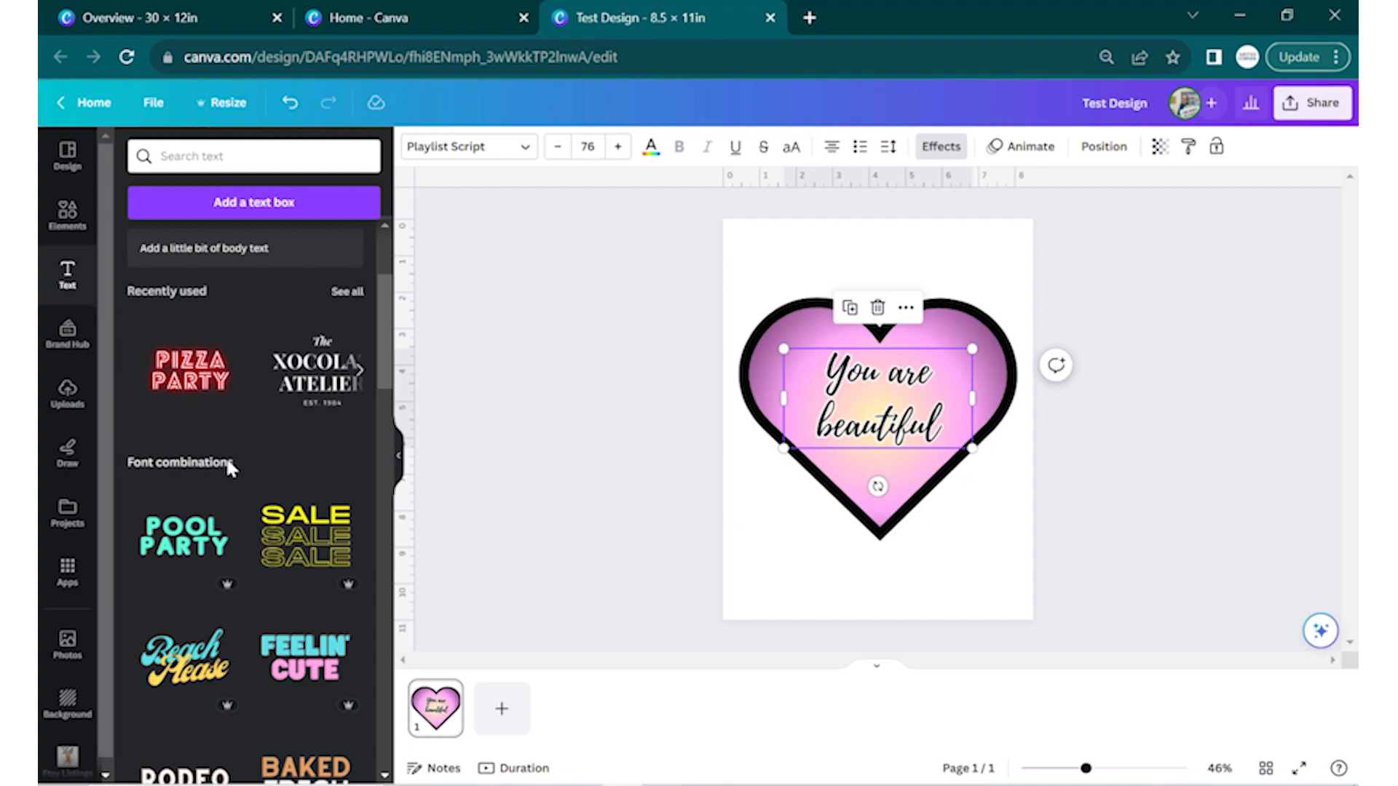
pyautogui.scroll(-7, 226, 466)
pyautogui.scroll(3, 219, 515)
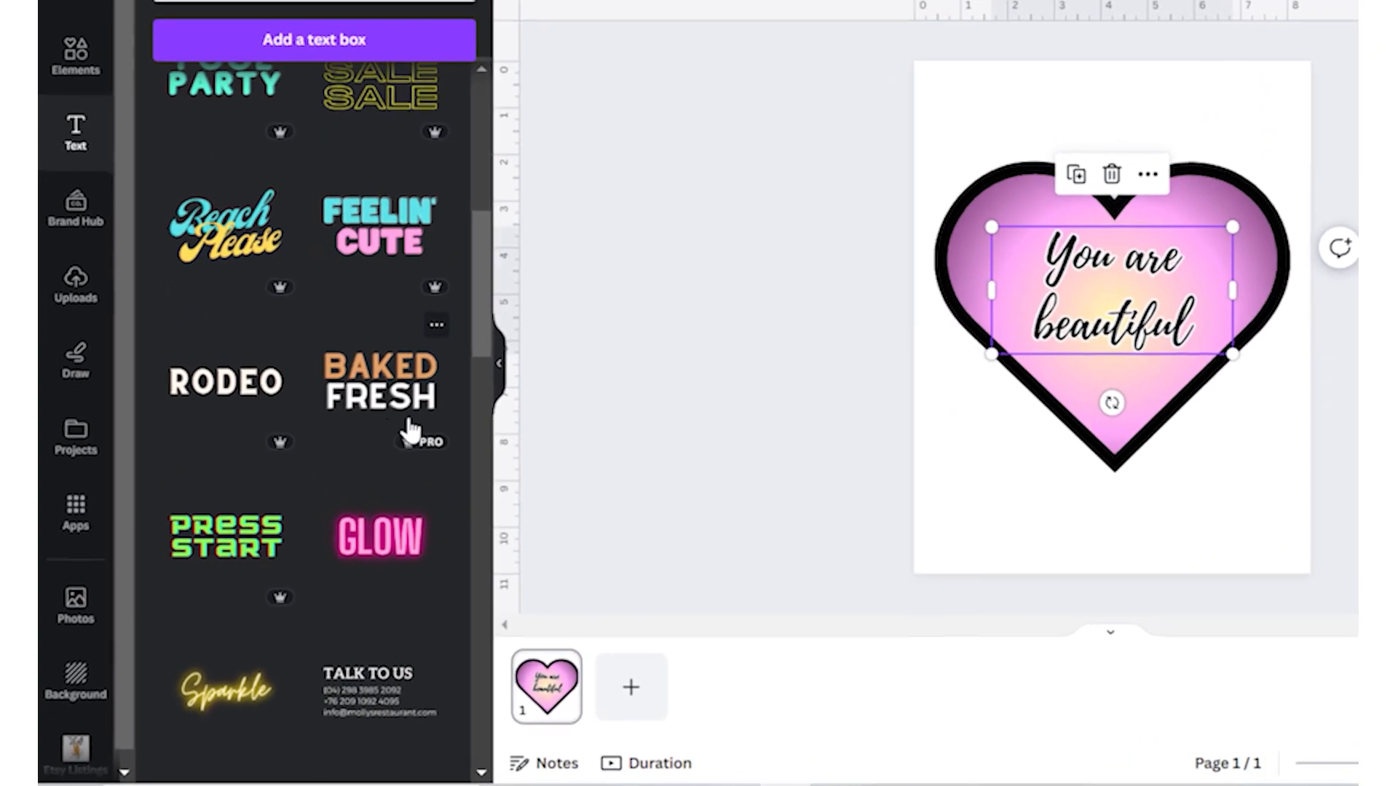
pyautogui.scroll(-4, 300, 508)
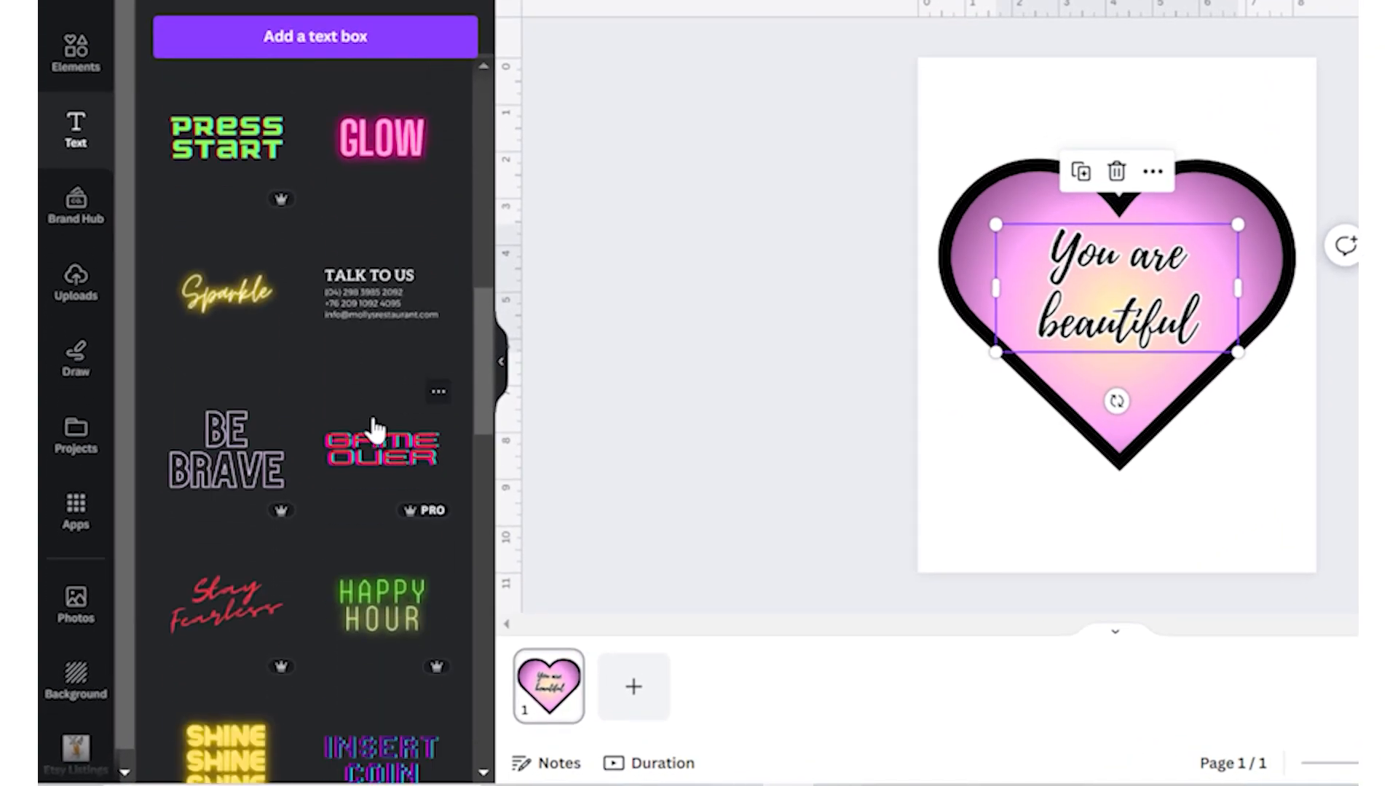
pyautogui.click(218, 314)
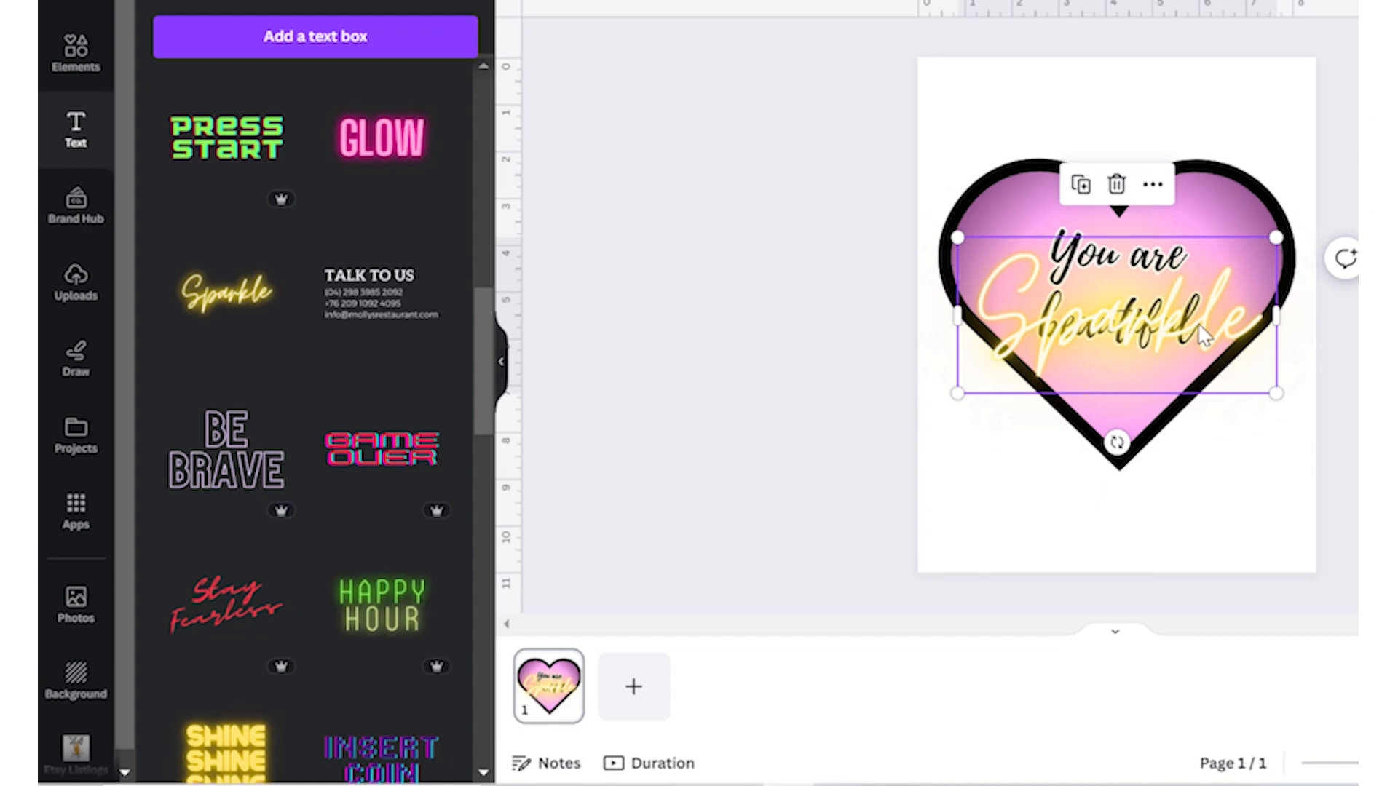
pyautogui.moveTo(1199, 322); pyautogui.dragTo(1203, 470)
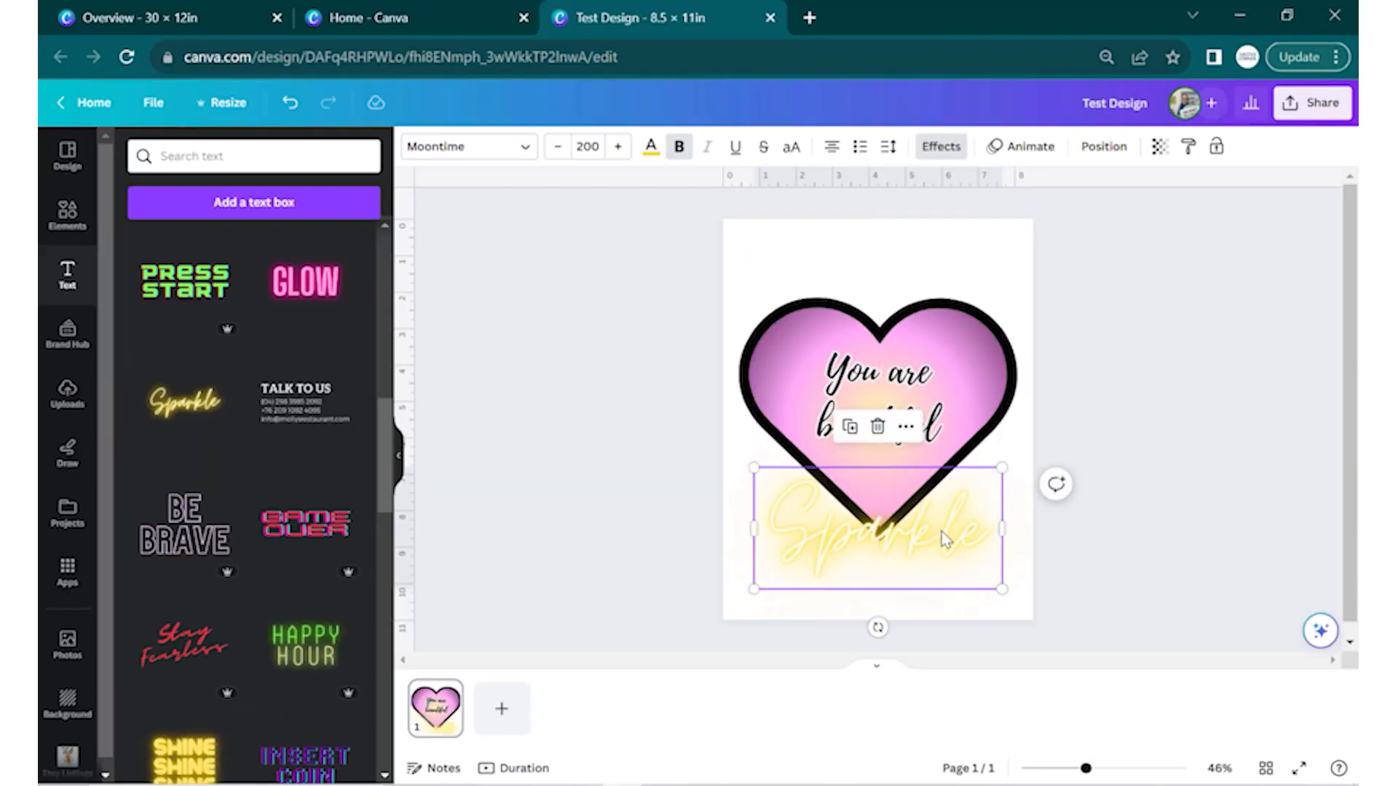
pyautogui.hotkey('ctrl', 'z')
pyautogui.hotkey('ctrl', 'z')
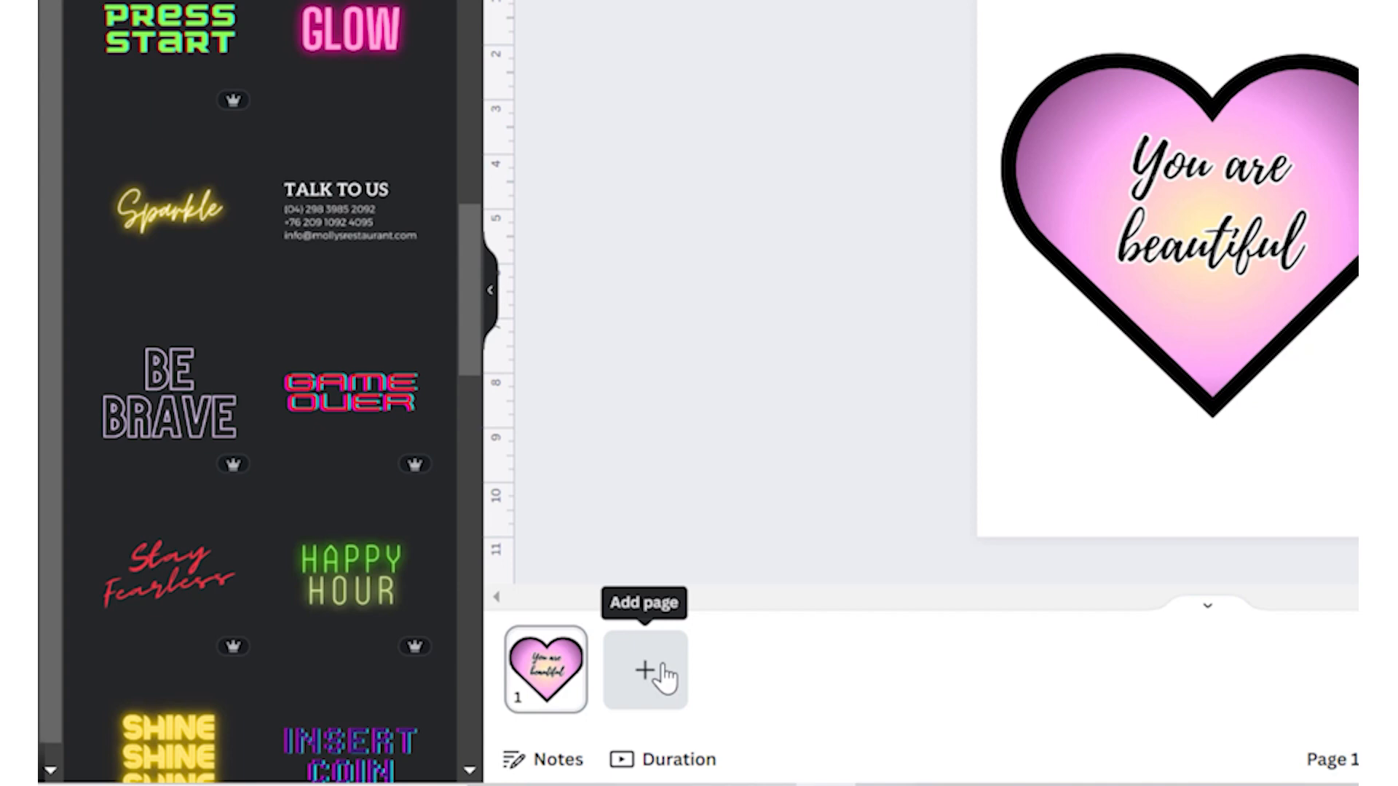
# - Check the options of page 1 and add a blank second page to the design
pyautogui.moveTo(562, 649)
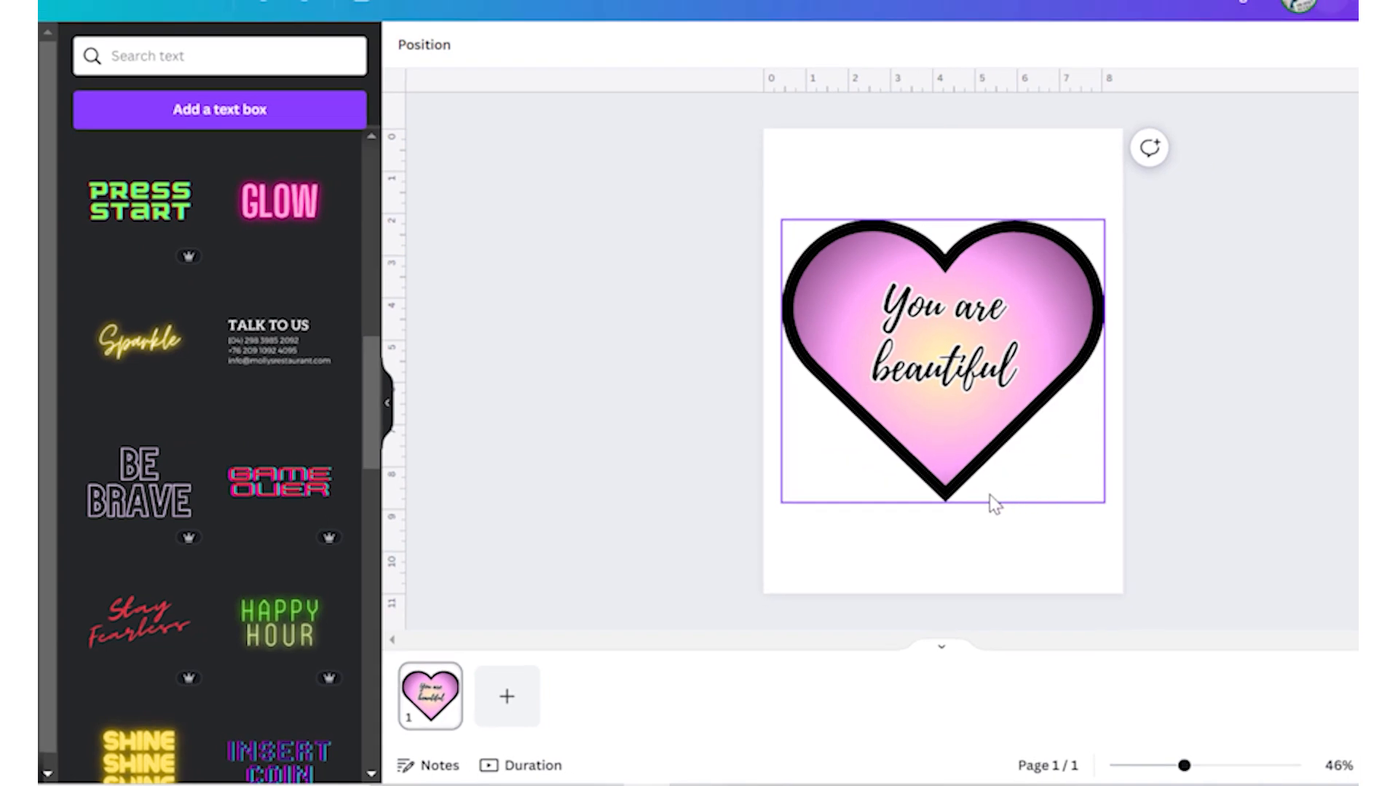
pyautogui.moveTo(450, 682)
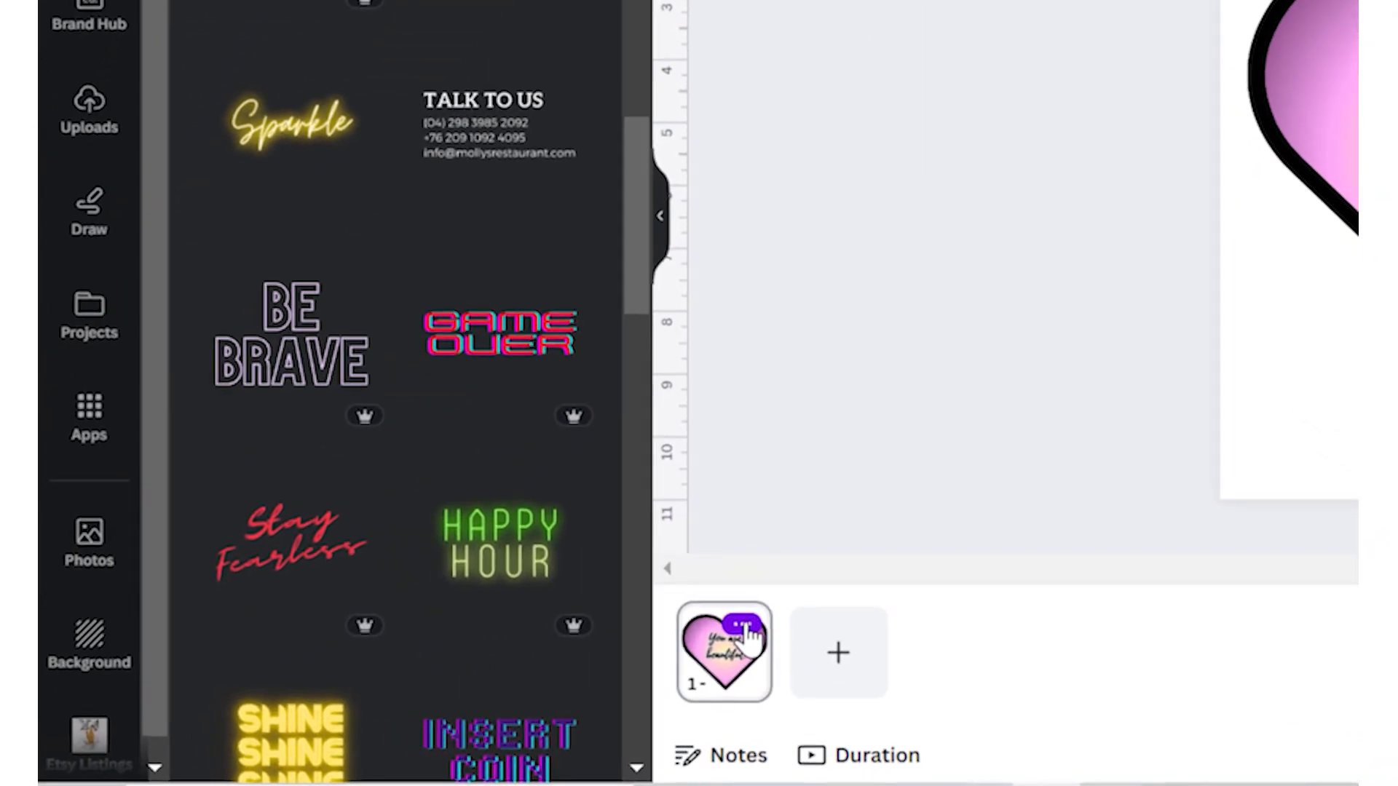
pyautogui.click(746, 626)
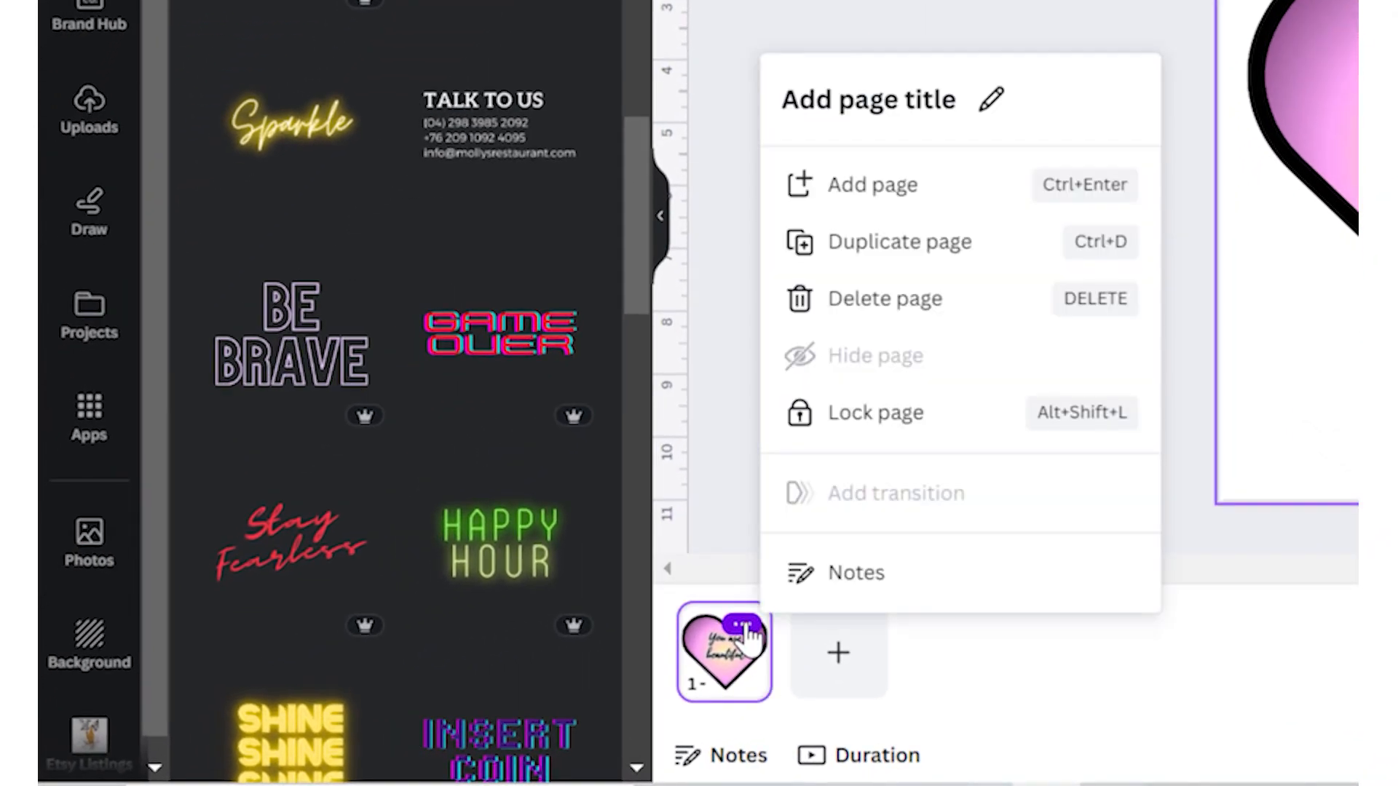
pyautogui.click(919, 259)
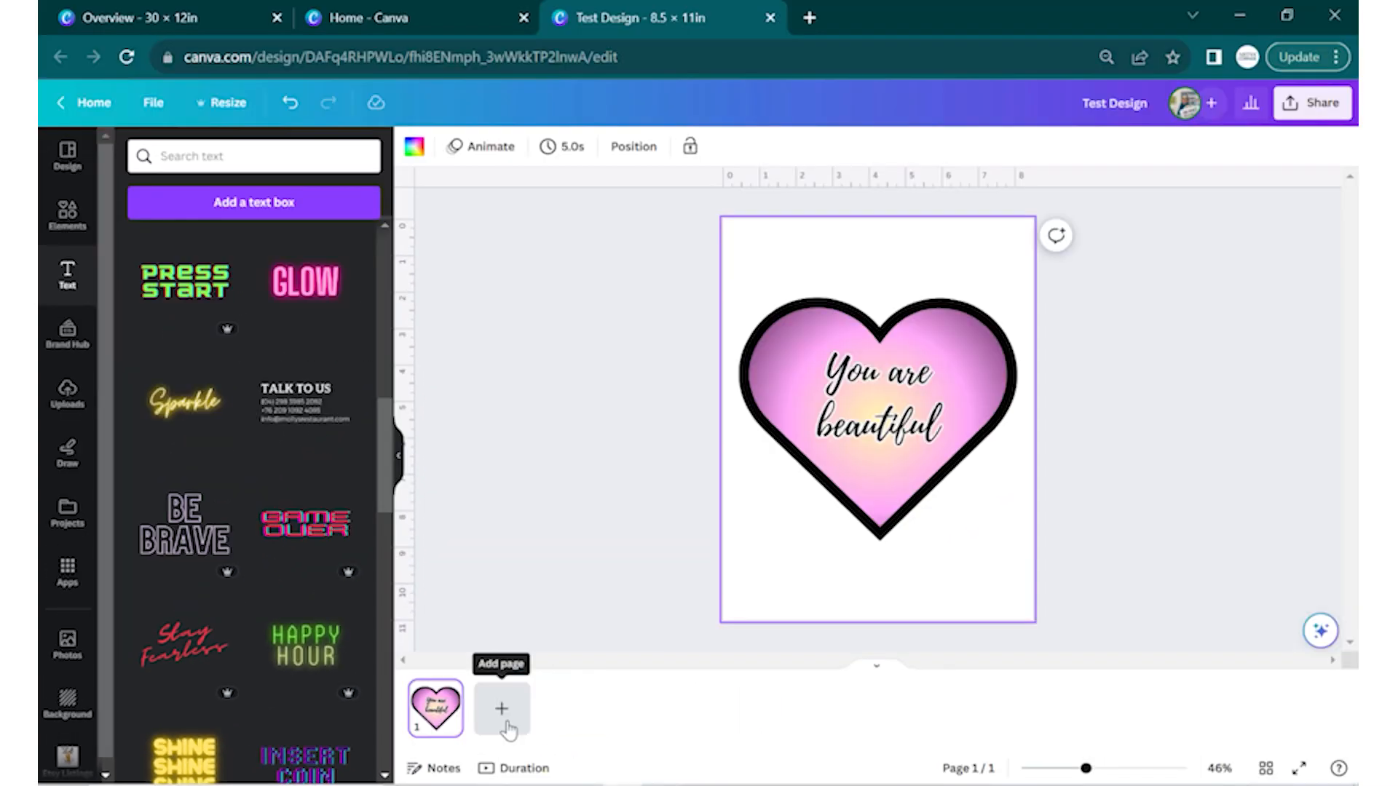
pyautogui.click(584, 696)
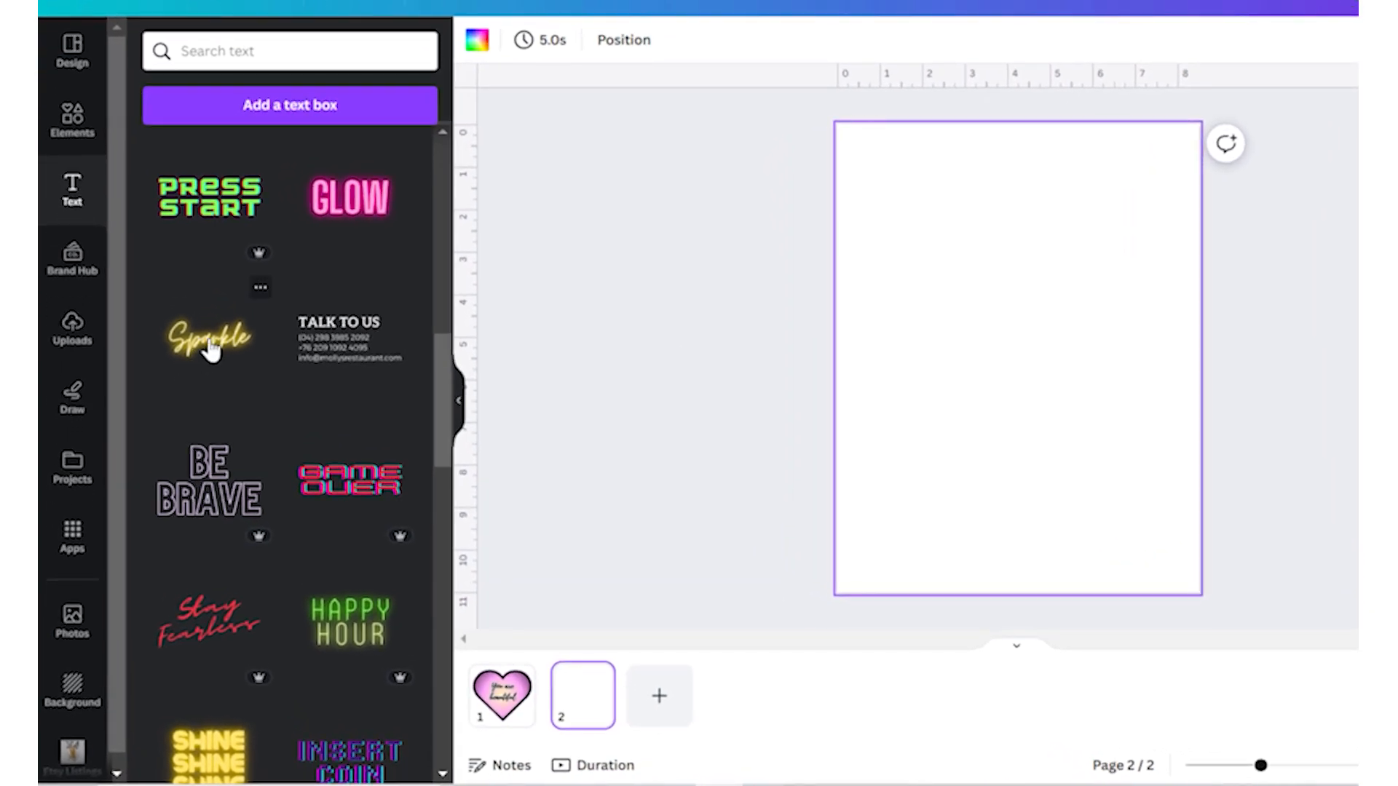
# - Add the Sparkle font combination to page 2 and set the page background to the dark blue brand color
pyautogui.click(209, 348)
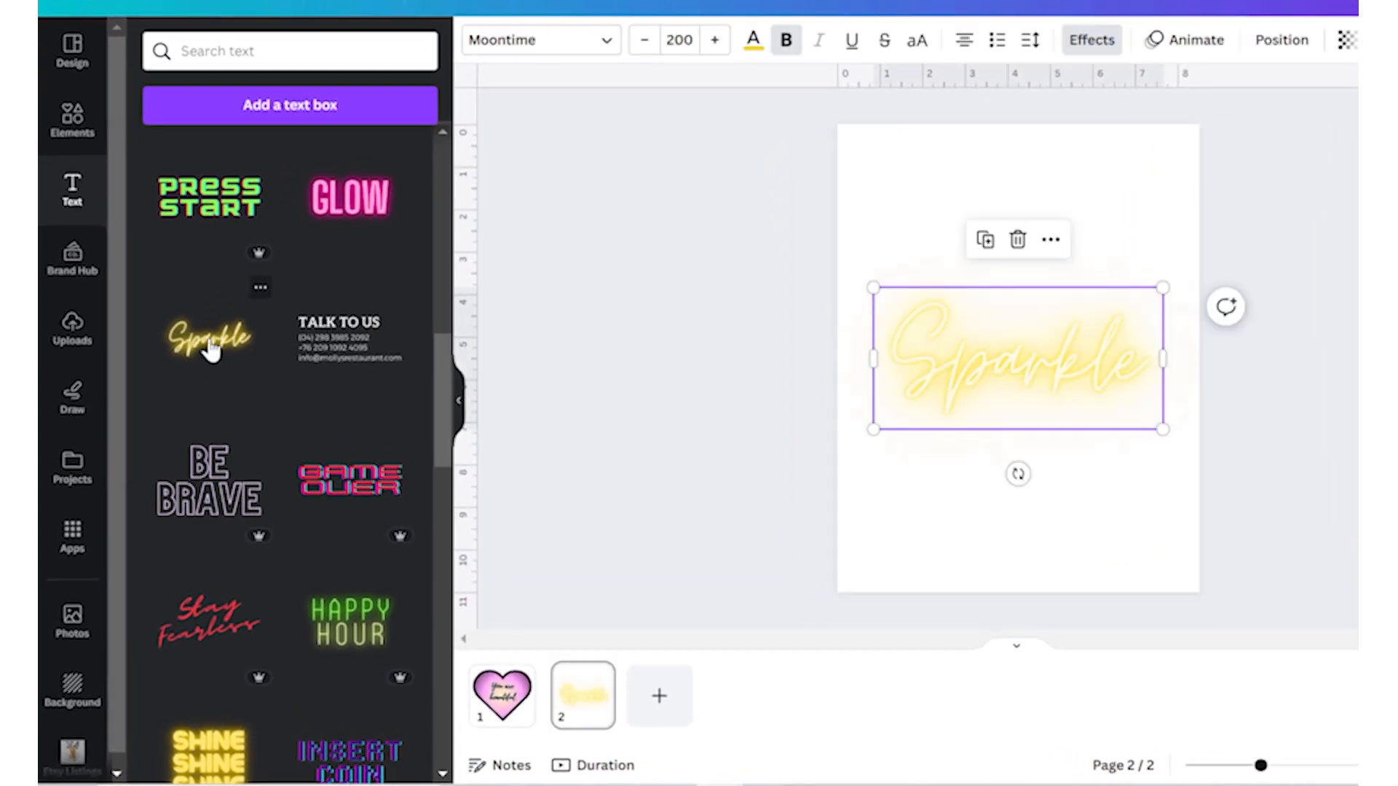
pyautogui.click(556, 115)
pyautogui.click(477, 39)
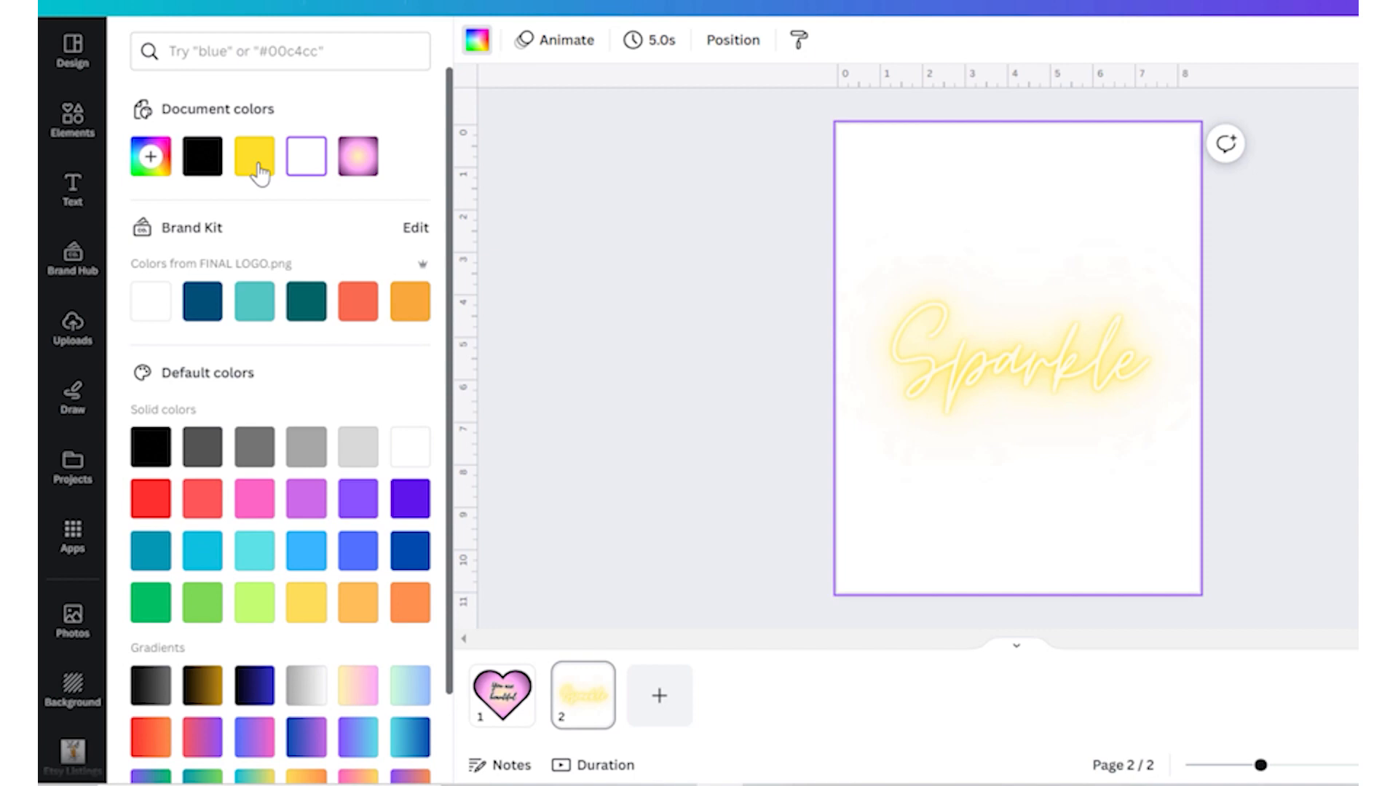
pyautogui.click(188, 305)
# - Replace the wording of the Sparkle text on page 2 with a first name
pyautogui.click(1046, 393)
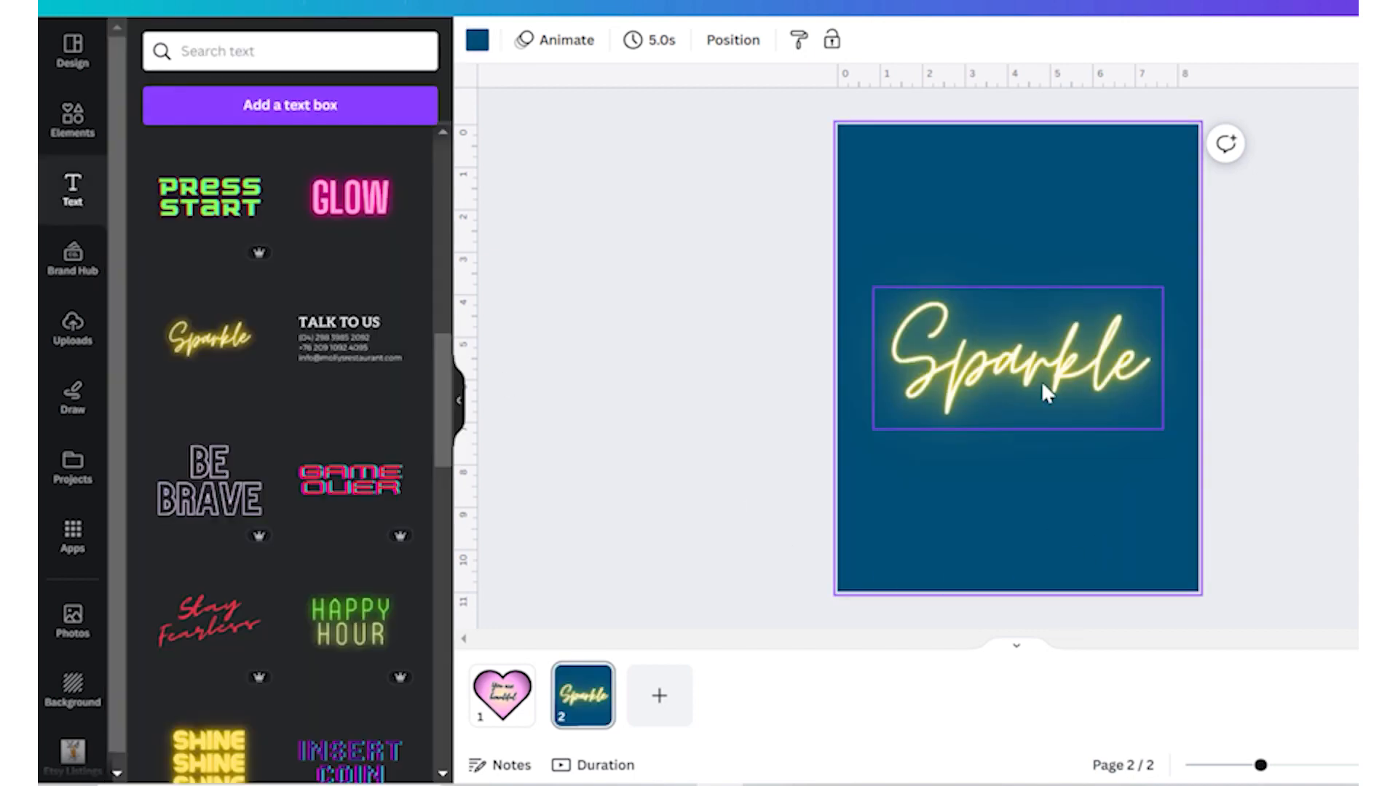
pyautogui.click(1046, 394)
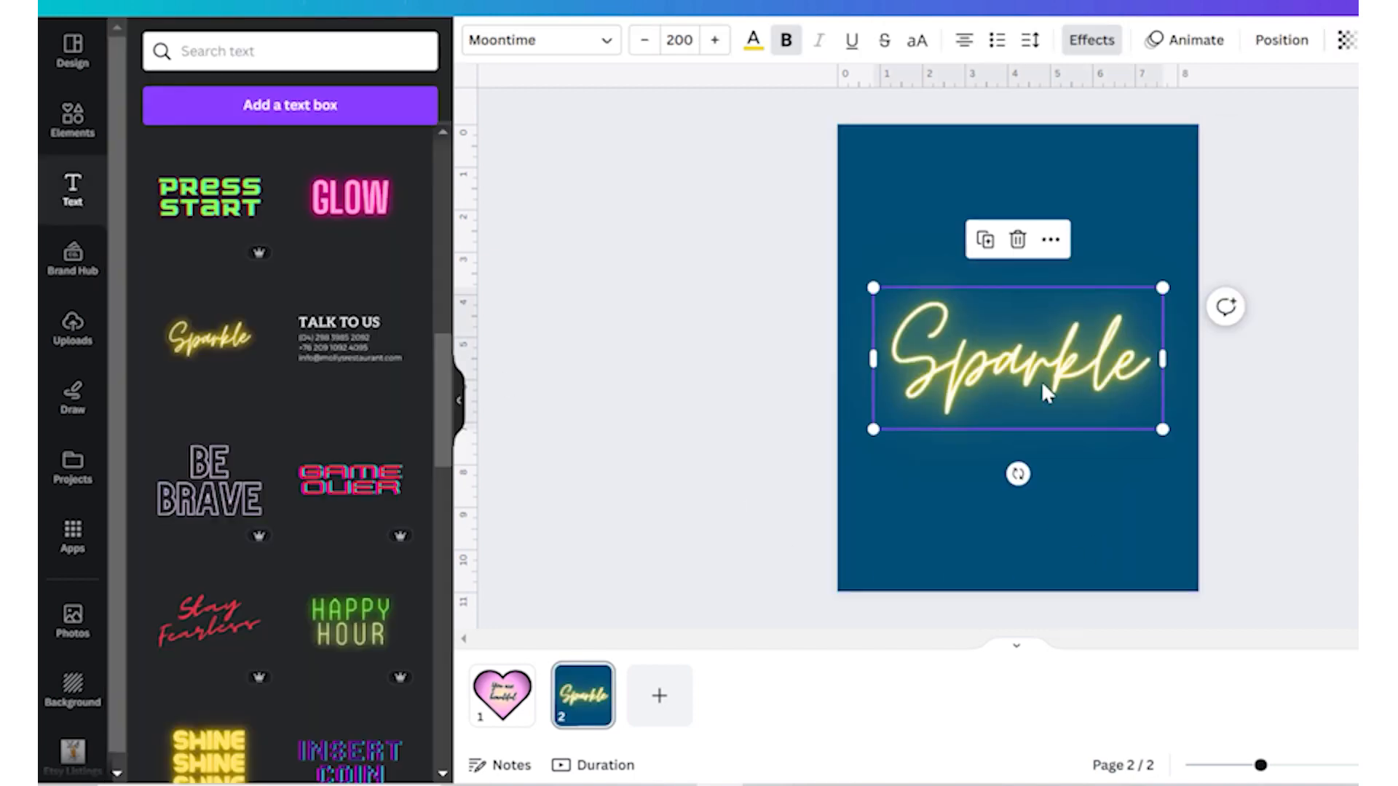
pyautogui.doubleClick(1148, 361)
pyautogui.write('Sara')
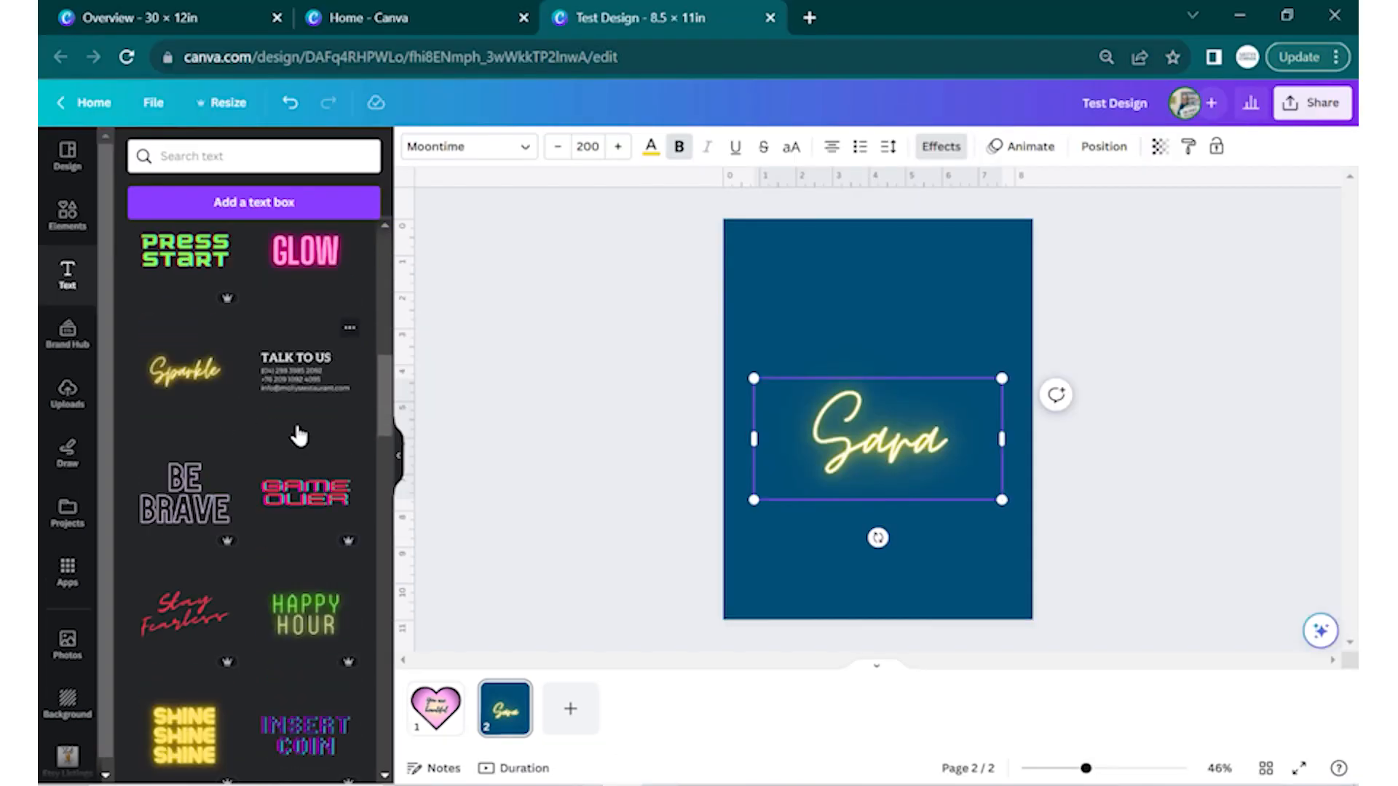
pyautogui.scroll(-5, 299, 435)
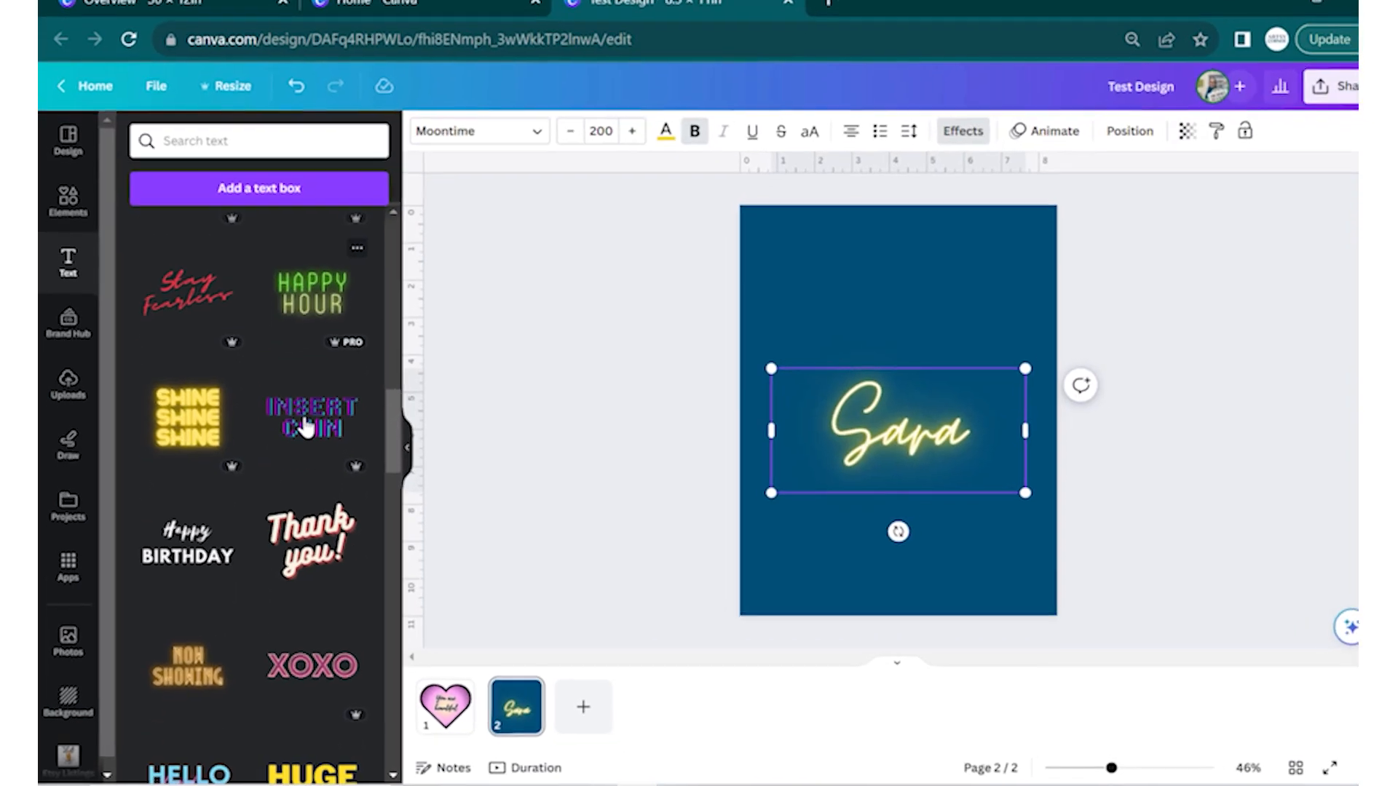
pyautogui.scroll(-3, 297, 434)
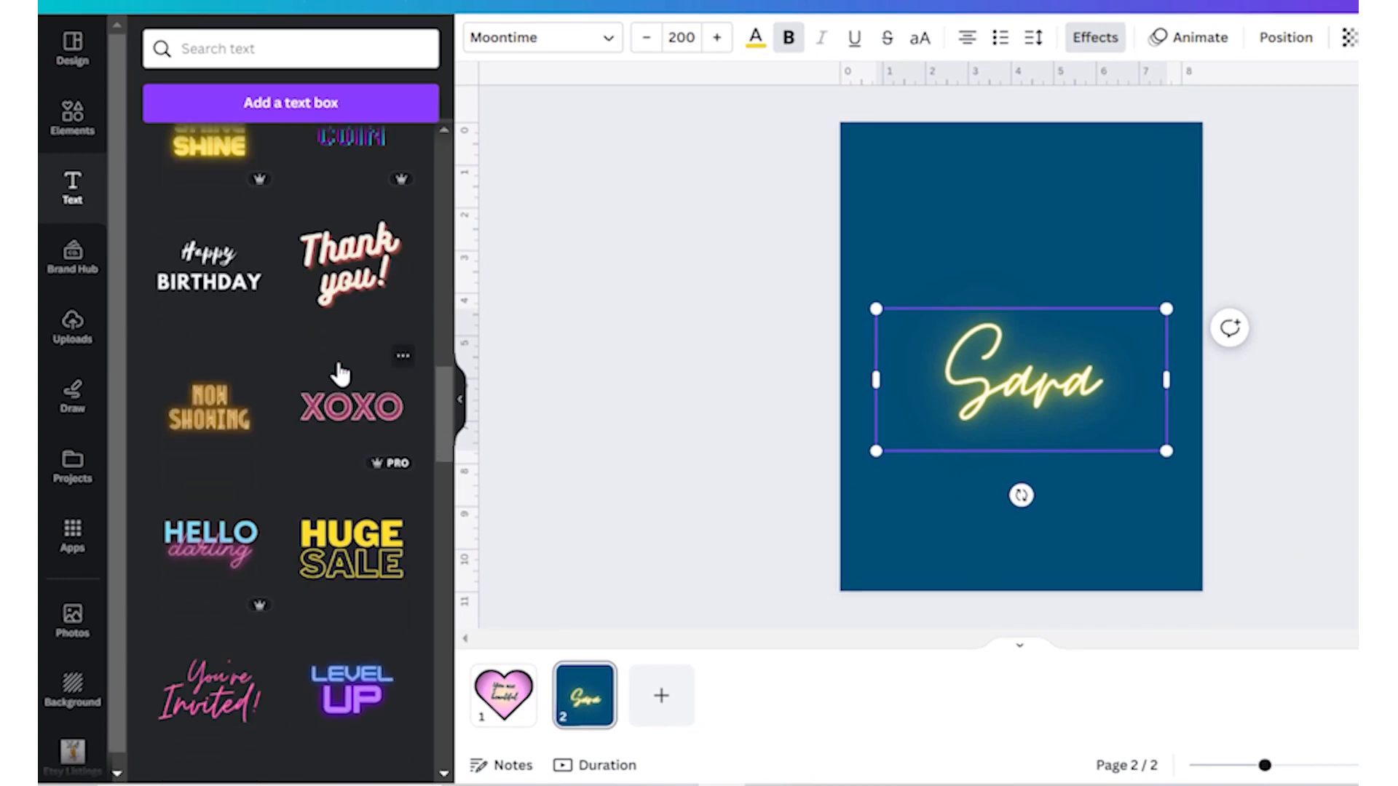
pyautogui.scroll(-3, 338, 373)
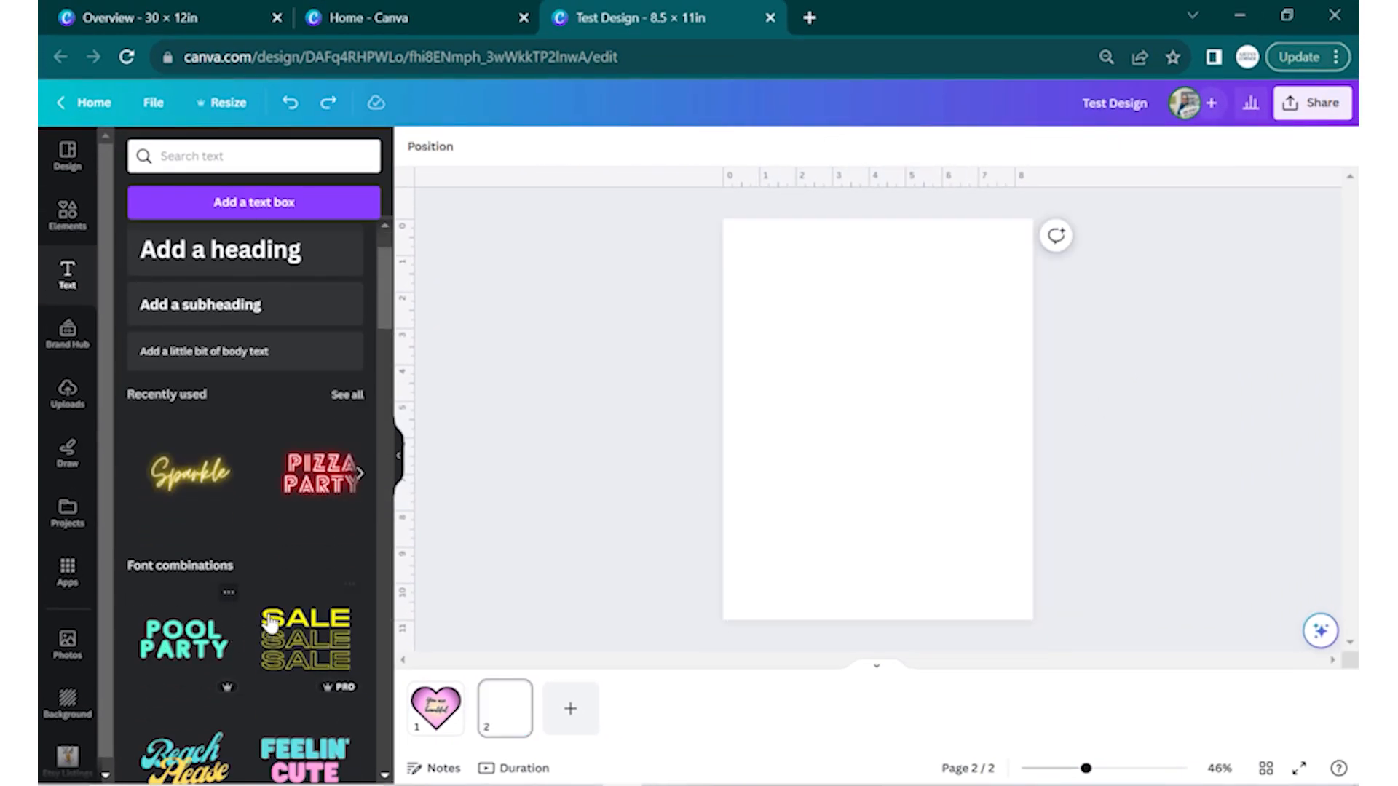
# - Show the complete Frames collection from the elements library
pyautogui.click(66, 229)
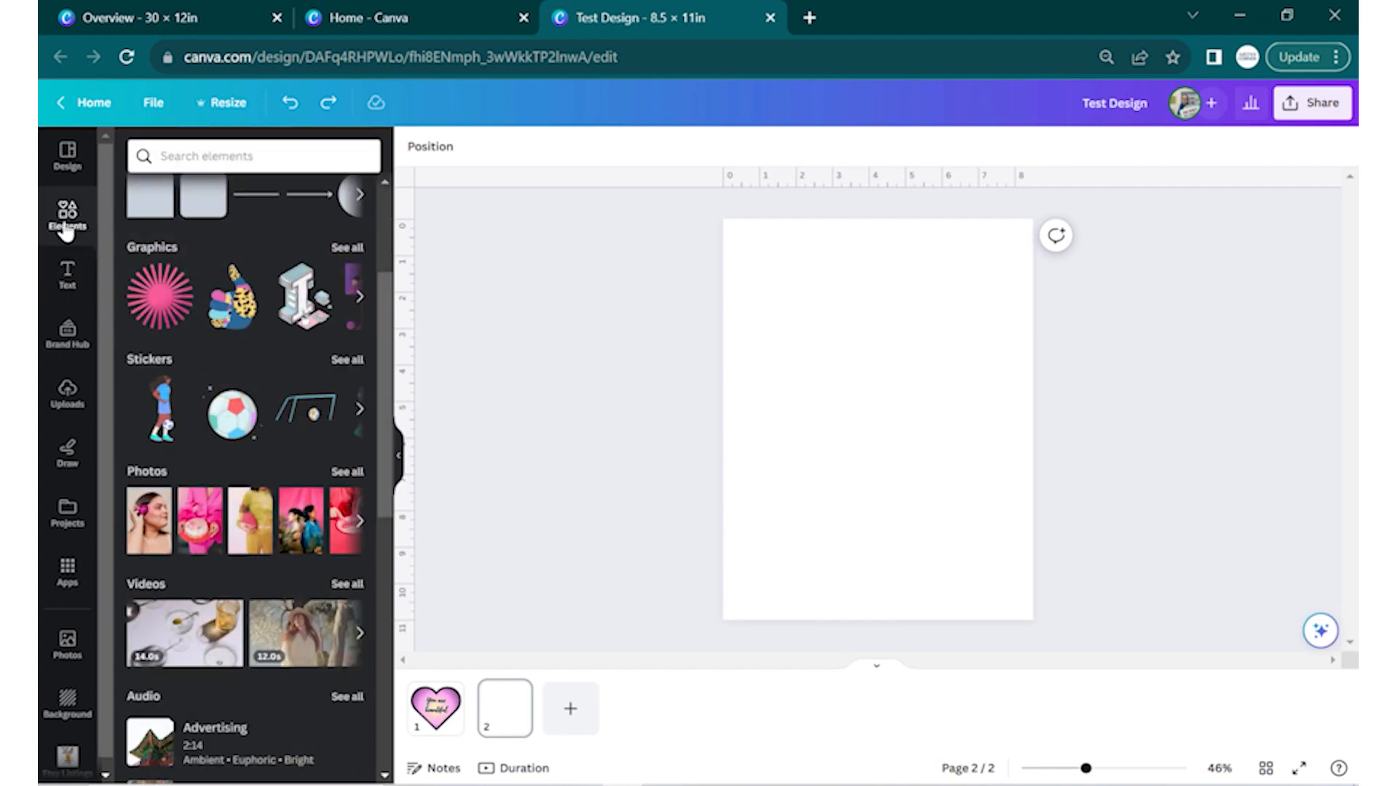
pyautogui.scroll(3, 325, 330)
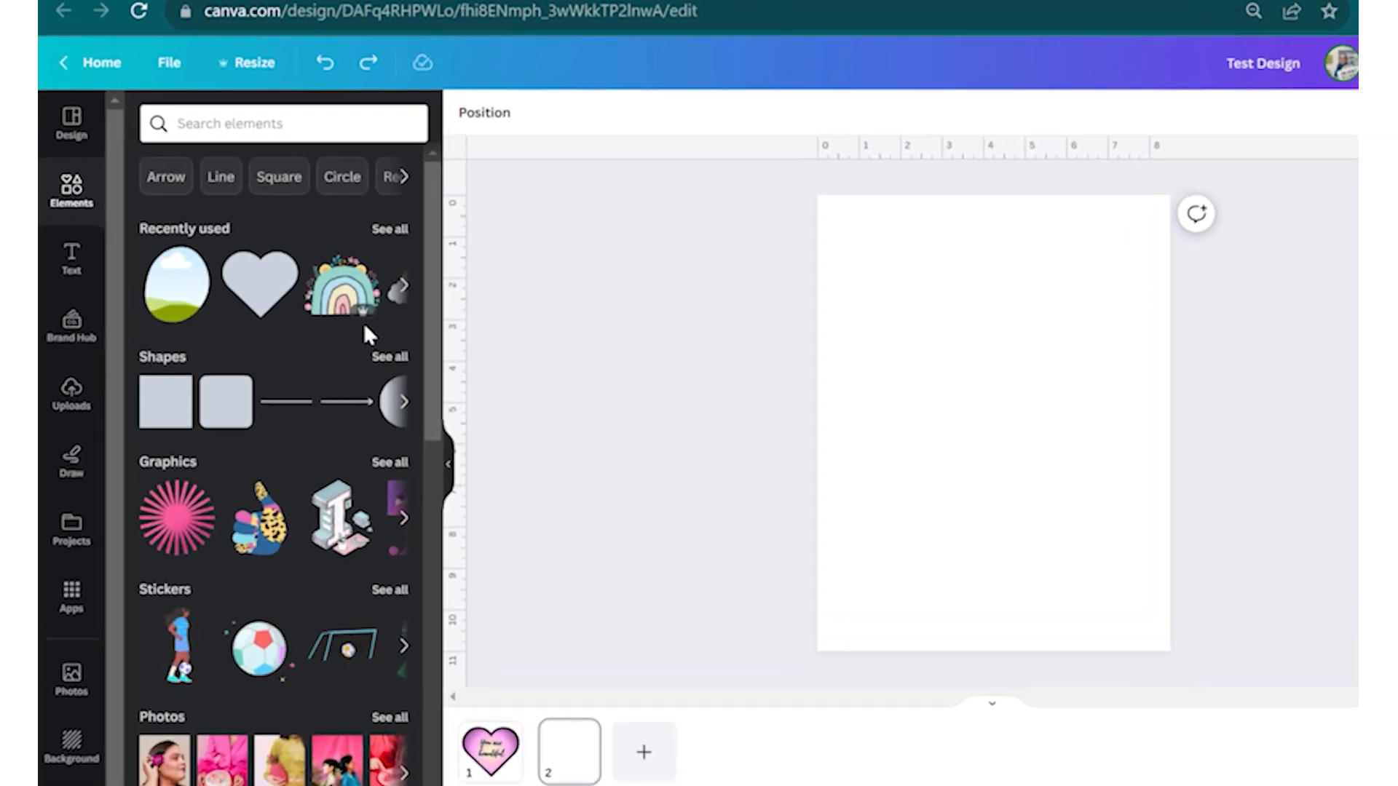
pyautogui.scroll(-15, 366, 329)
pyautogui.scroll(5, 367, 330)
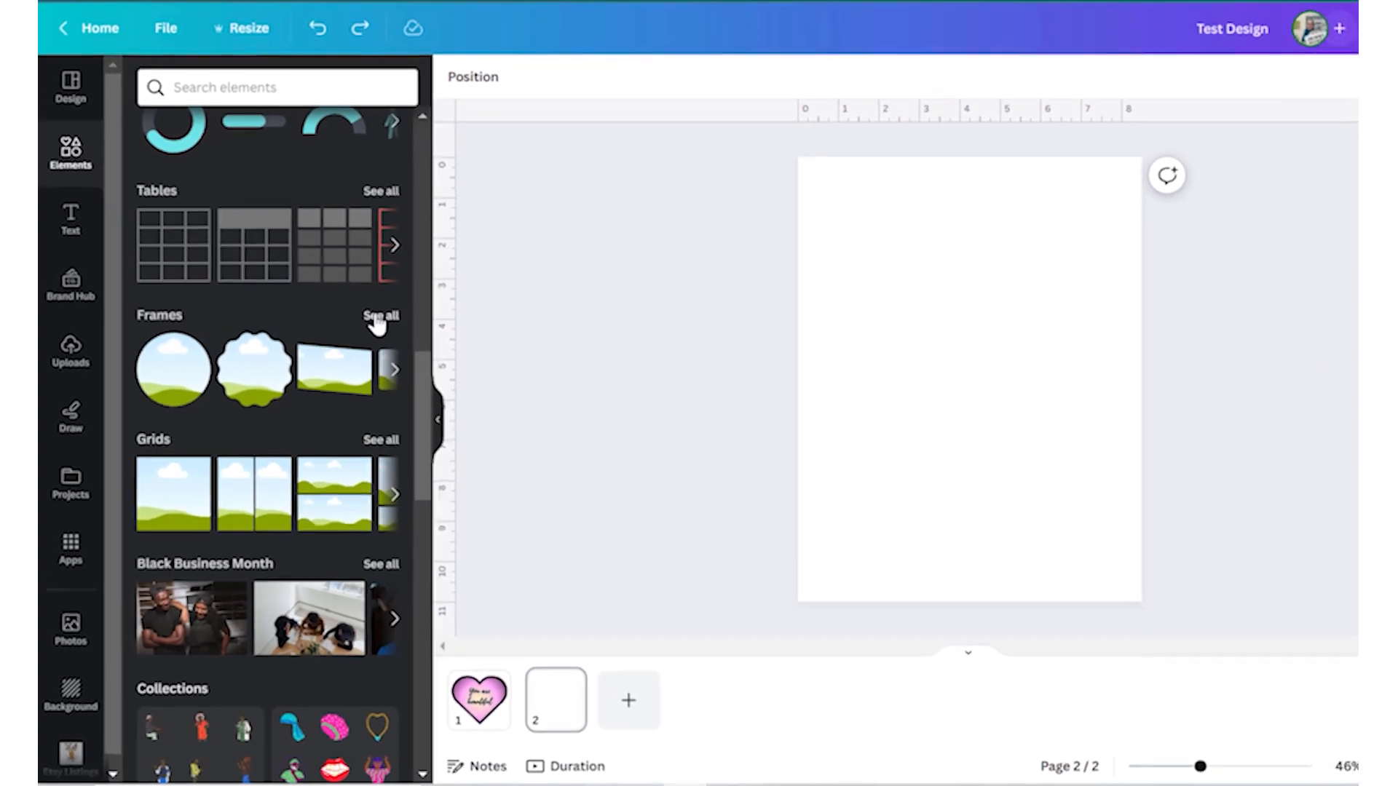
pyautogui.click(375, 318)
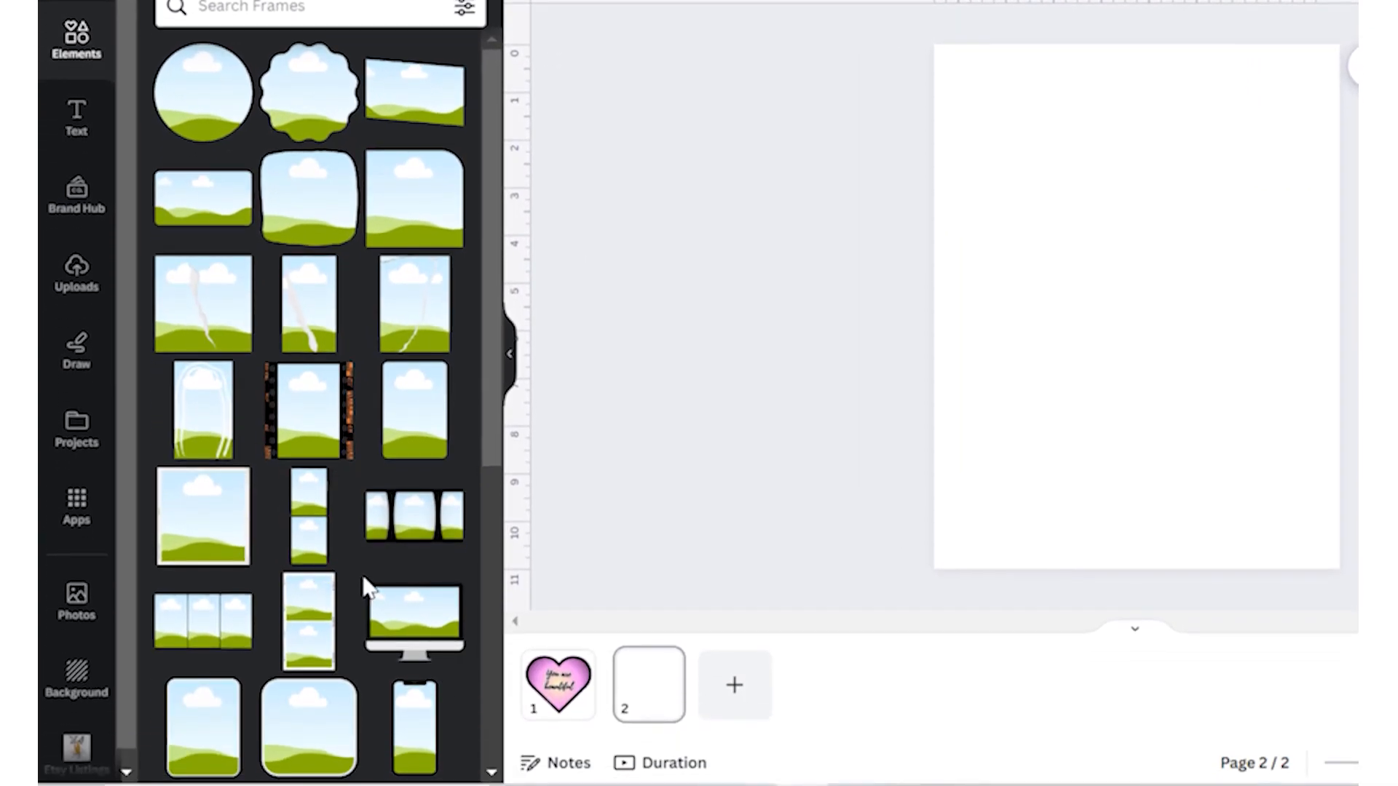
# - Add the frame with three side-by-side panels to page 2 and move it near the page's top edge
pyautogui.scroll(-5, 412, 334)
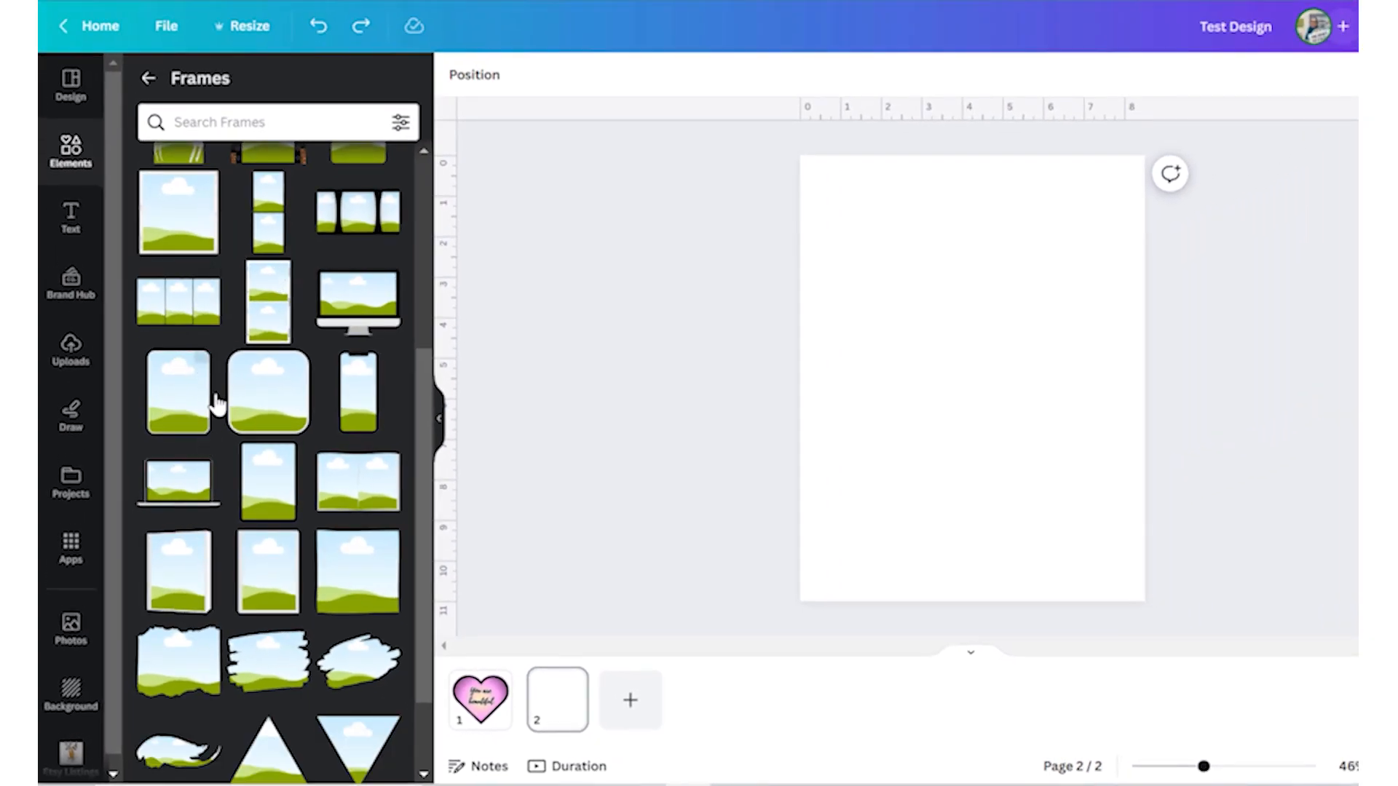
pyautogui.scroll(-8, 271, 474)
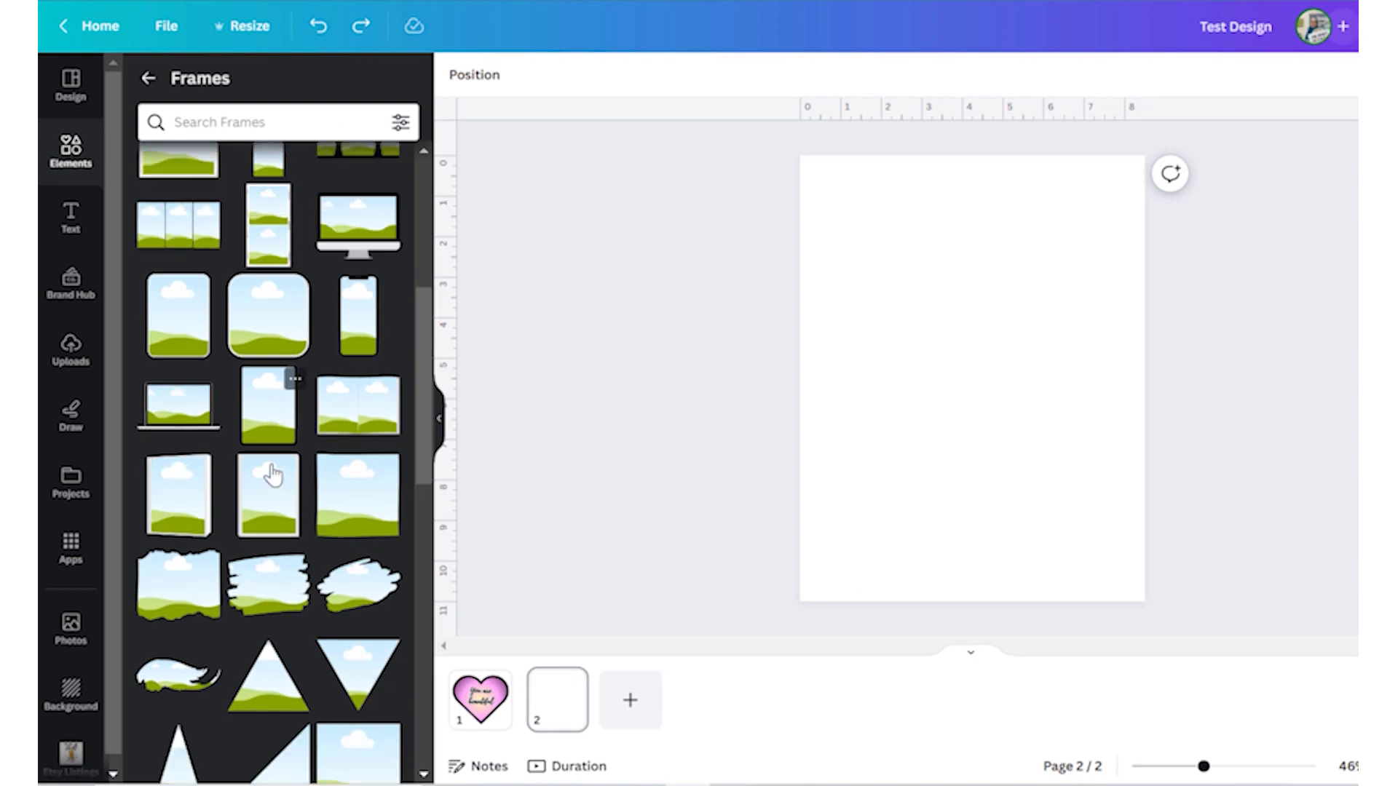
pyautogui.scroll(6, 270, 474)
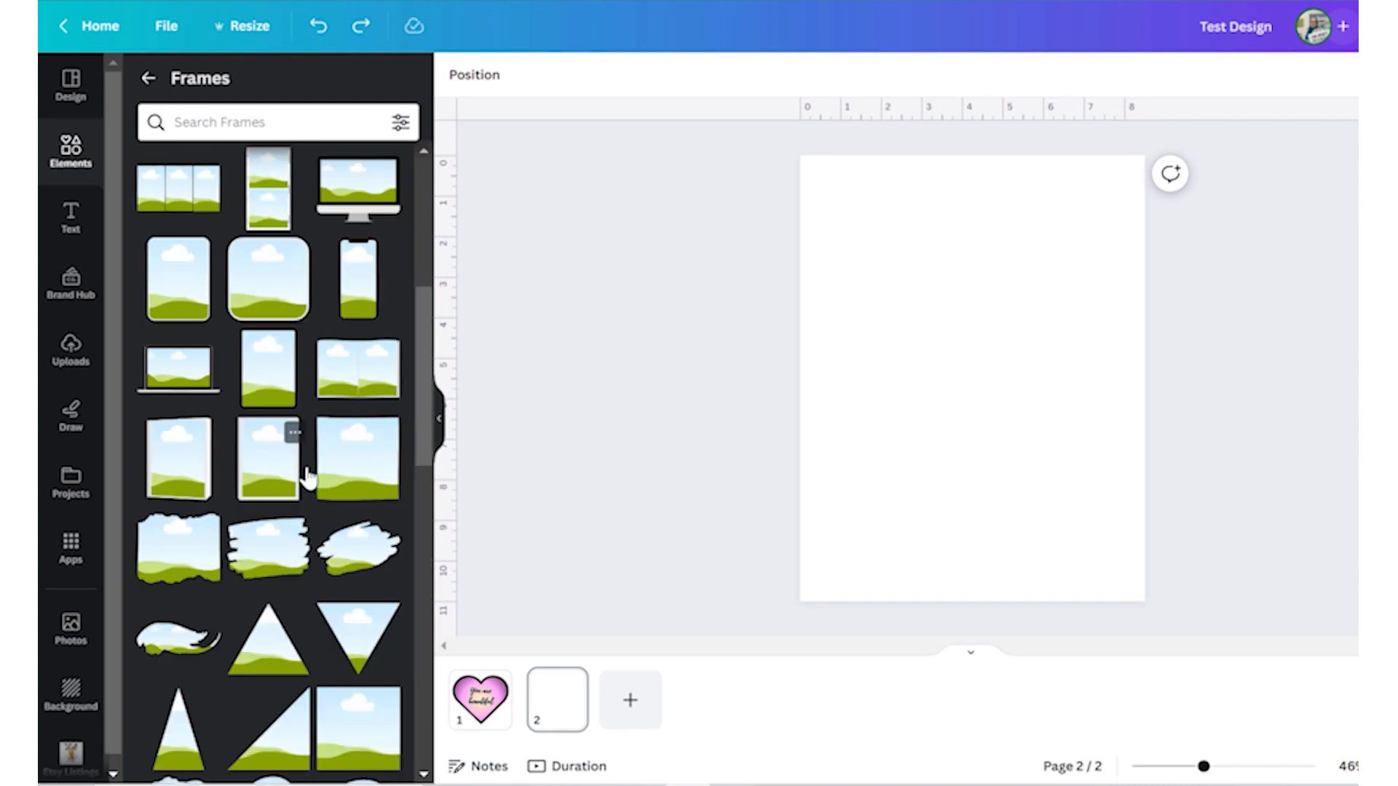
pyautogui.scroll(2, 276, 437)
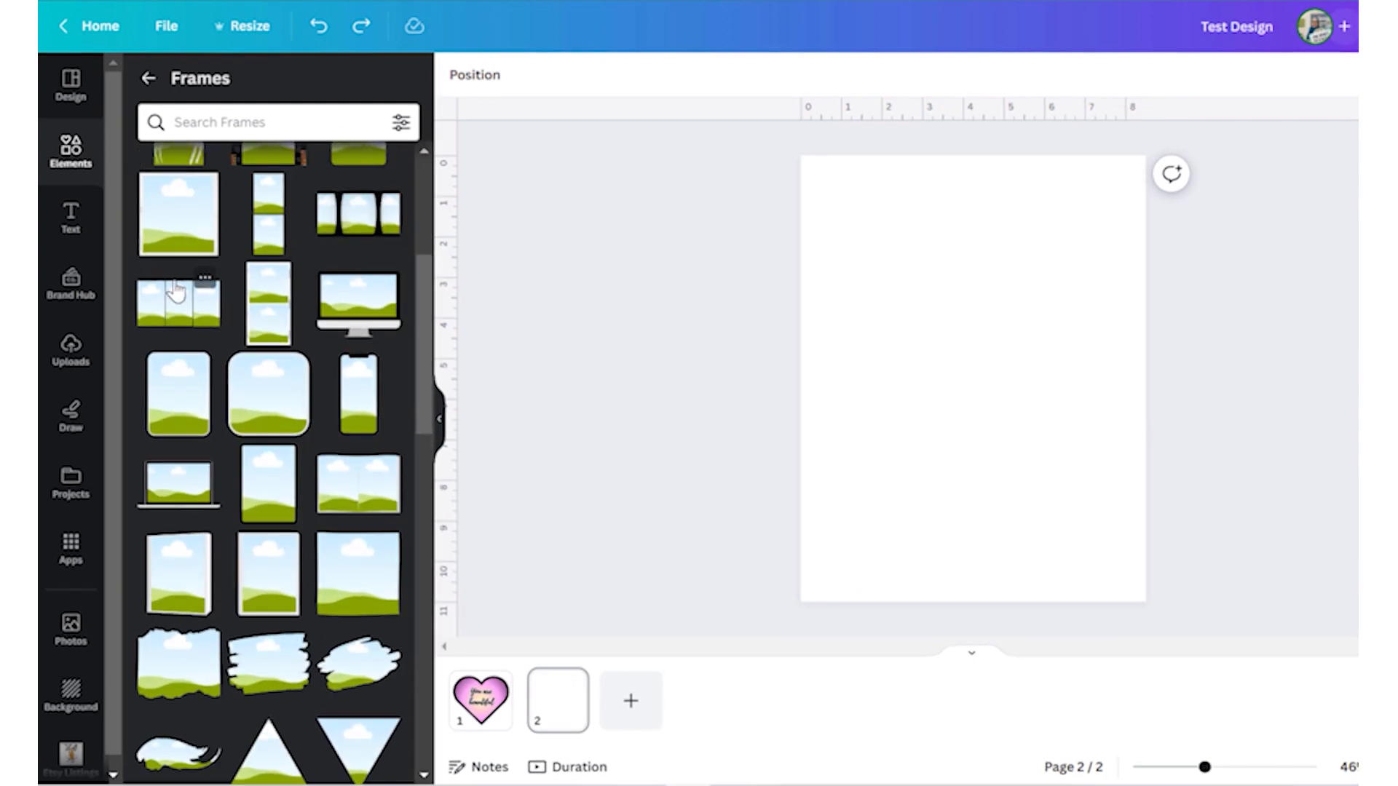
pyautogui.click(177, 295)
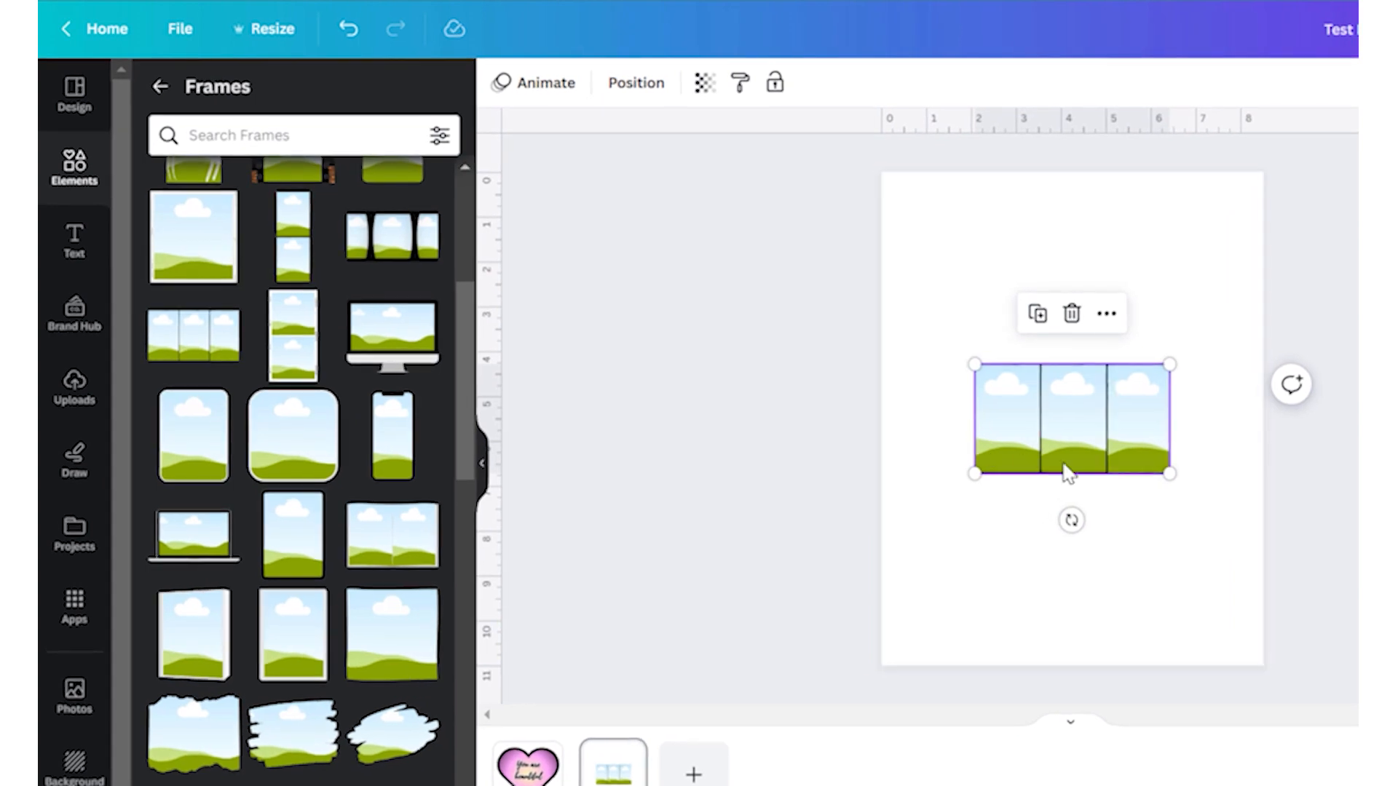
pyautogui.moveTo(1068, 473); pyautogui.dragTo(1061, 287)
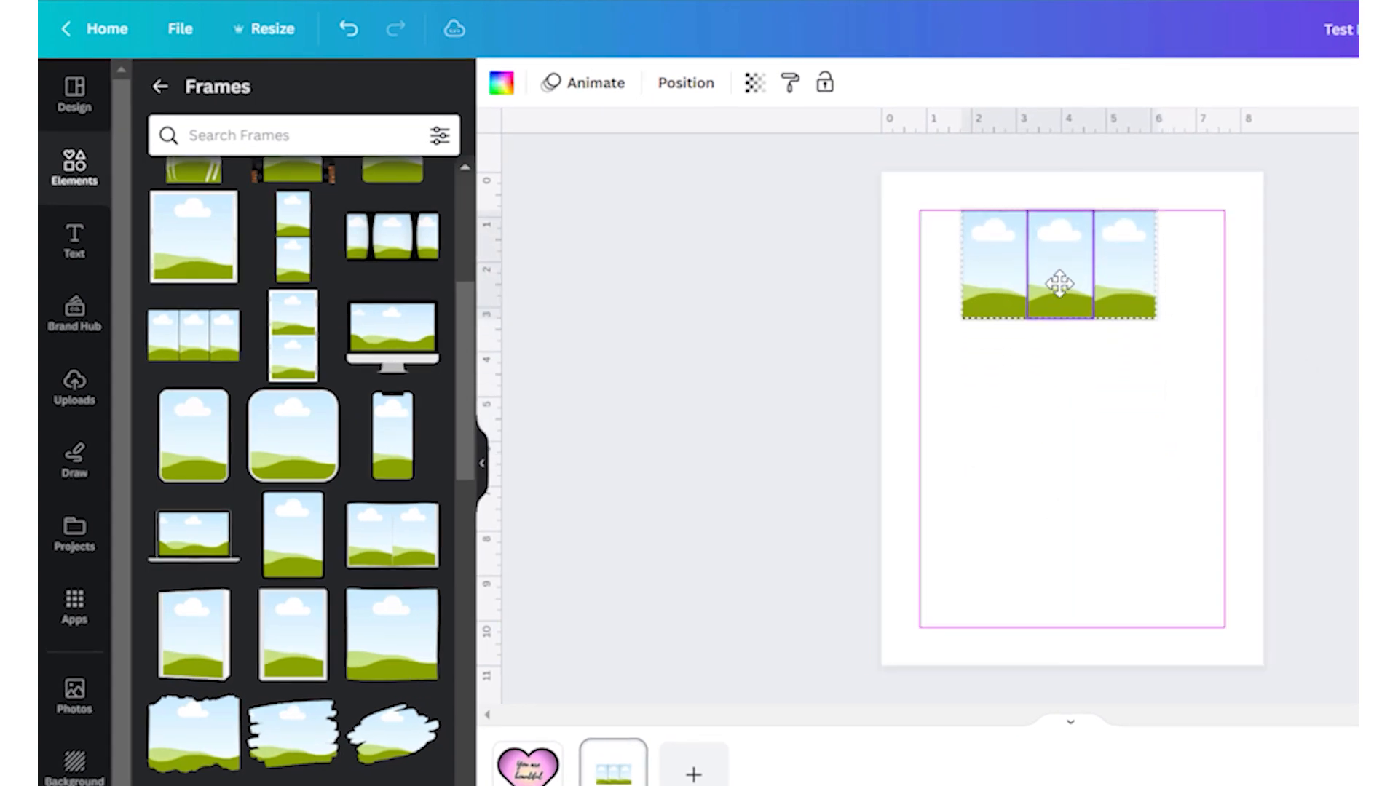
# - Enlarge the three-panel frame to nearly the page's width and add a rounded circular frame below it on page 2
pyautogui.moveTo(1157, 319)
pyautogui.mouseDown()
pyautogui.moveTo(1235, 365)
pyautogui.moveTo(1134, 324)
pyautogui.mouseUp()
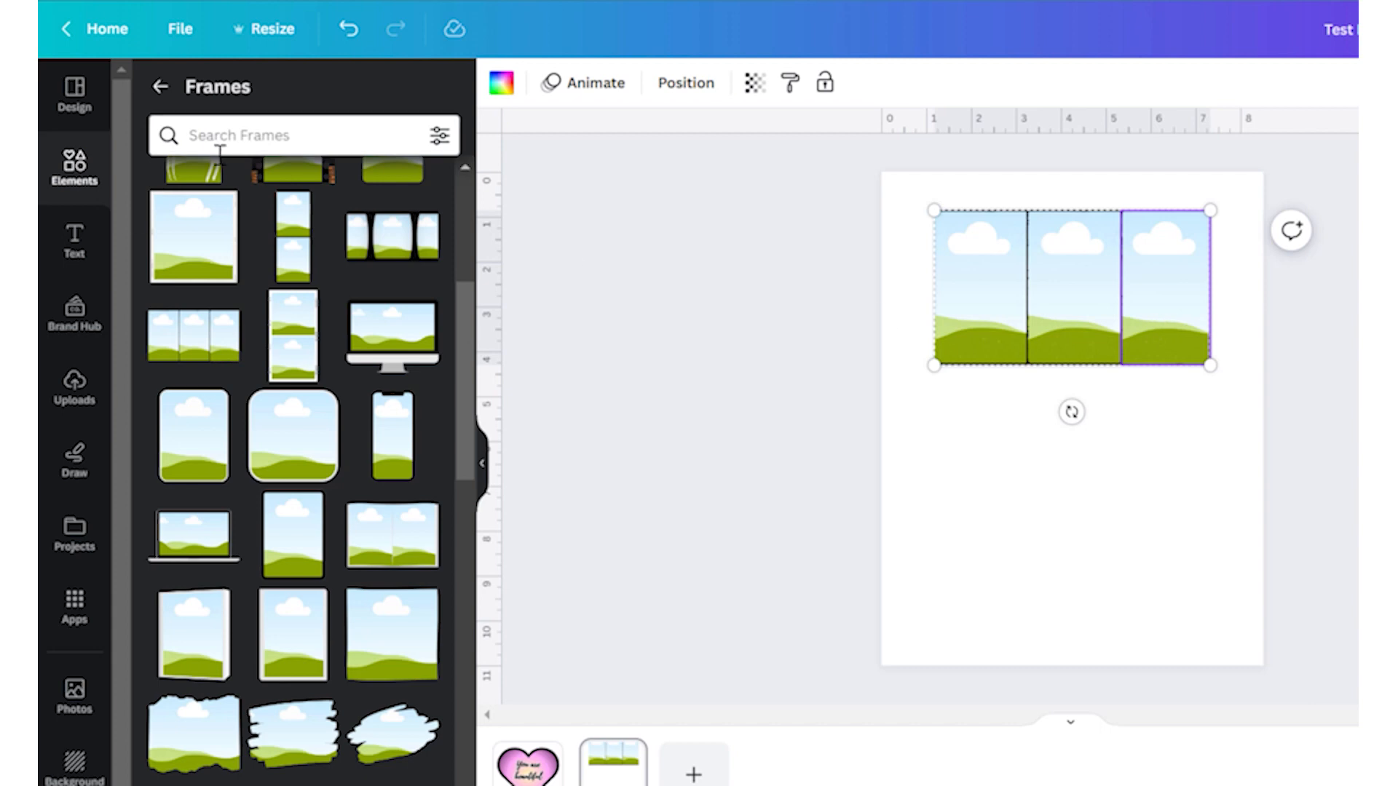
pyautogui.scroll(-5, 285, 642)
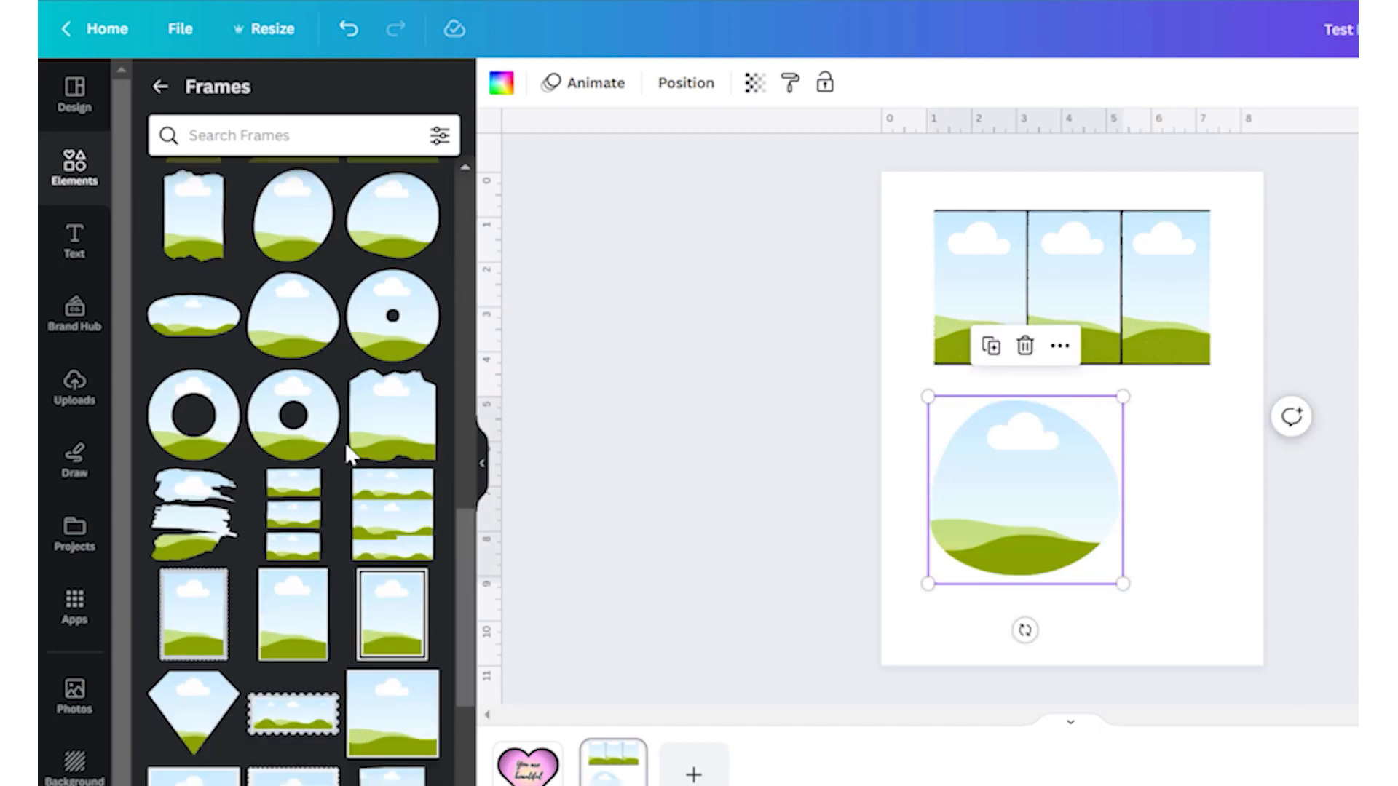
# - Add a blank page 3 and place the letter frames D, A and D on it, shifting the last D aside
pyautogui.scroll(-10, 347, 451)
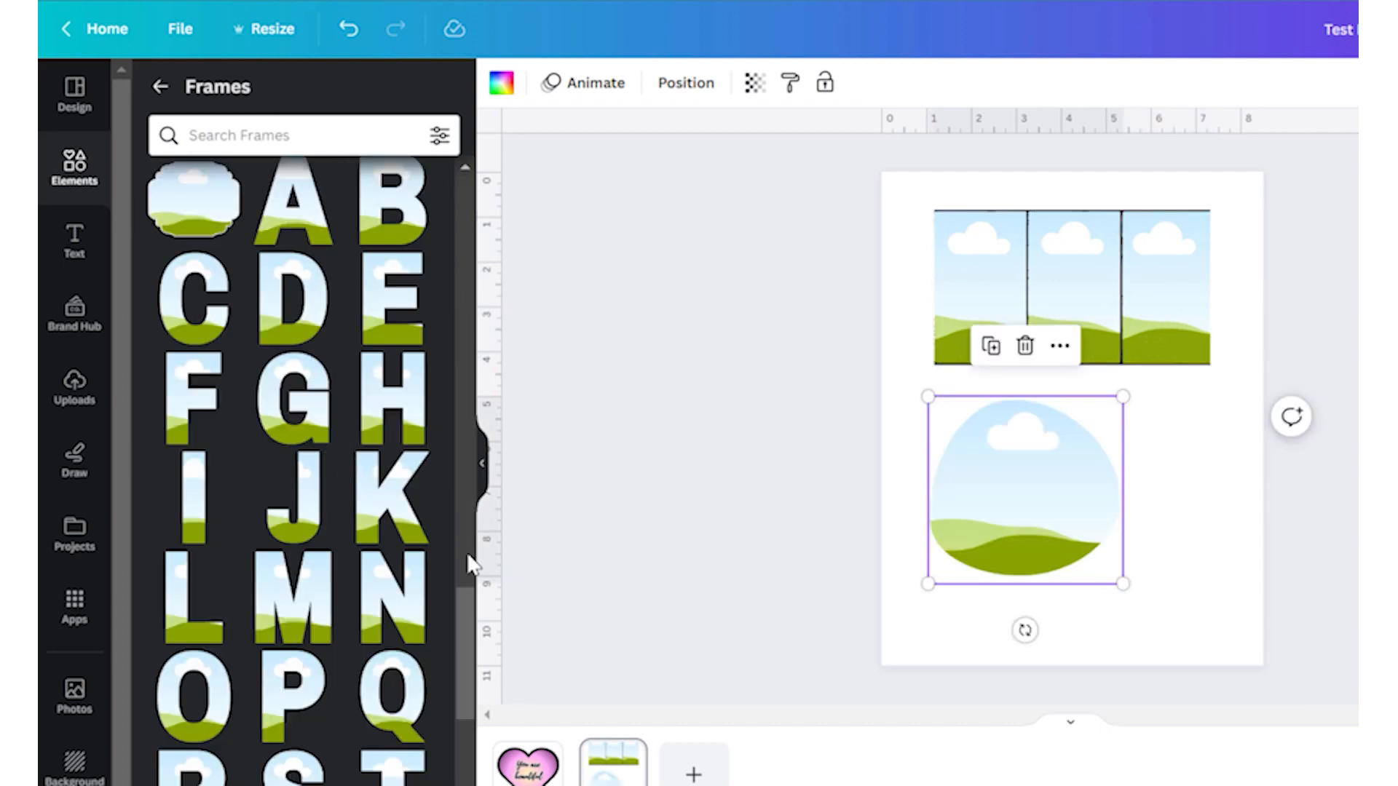
pyautogui.click(695, 774)
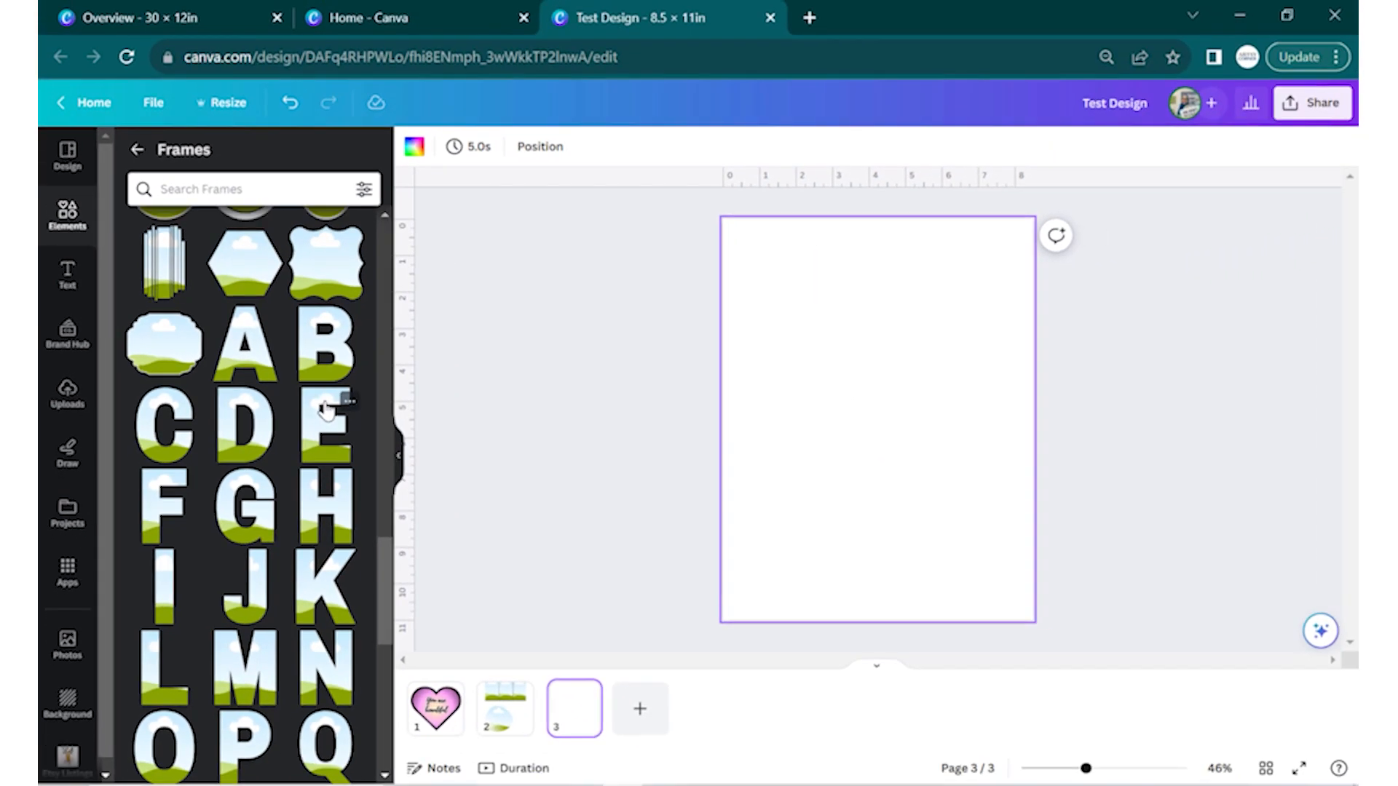
pyautogui.click(258, 448)
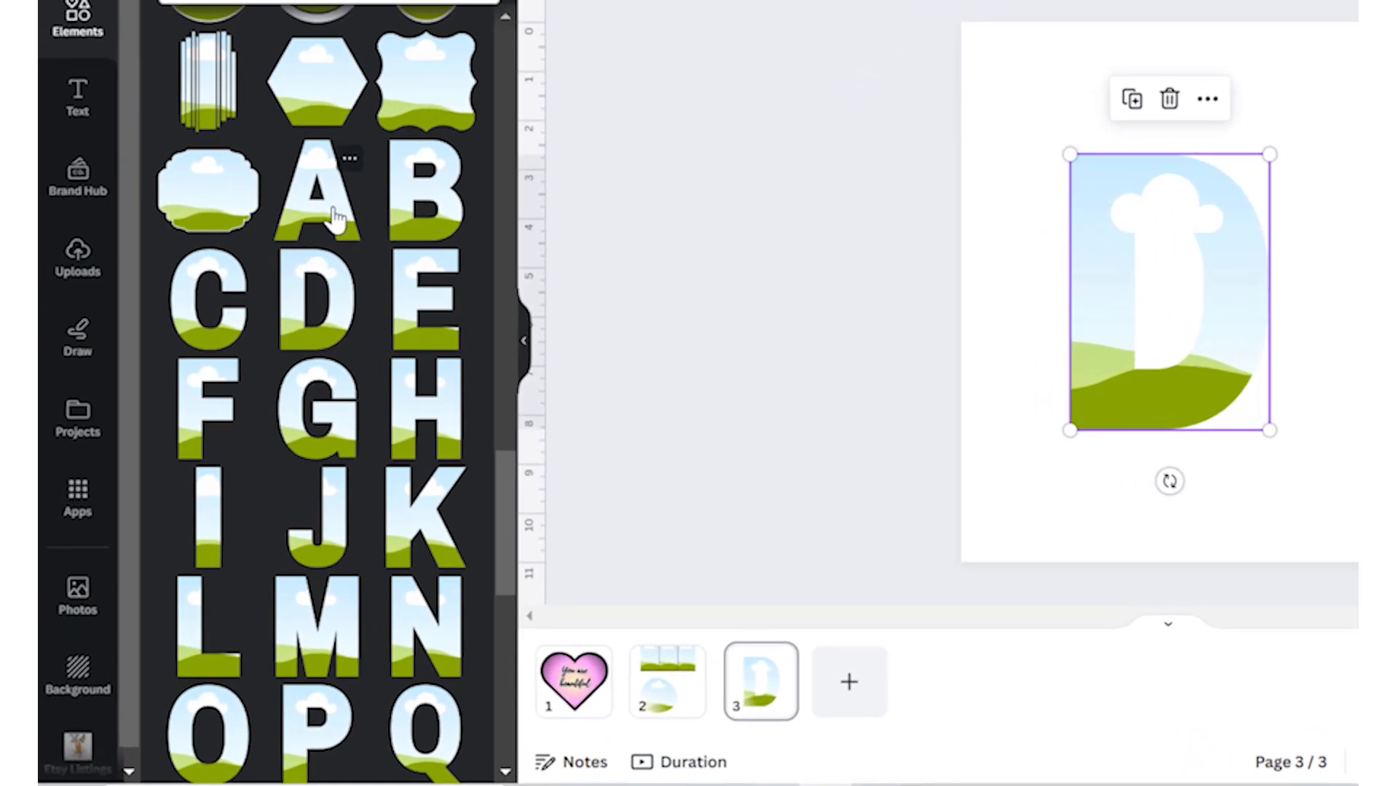
pyautogui.click(334, 217)
pyautogui.click(318, 291)
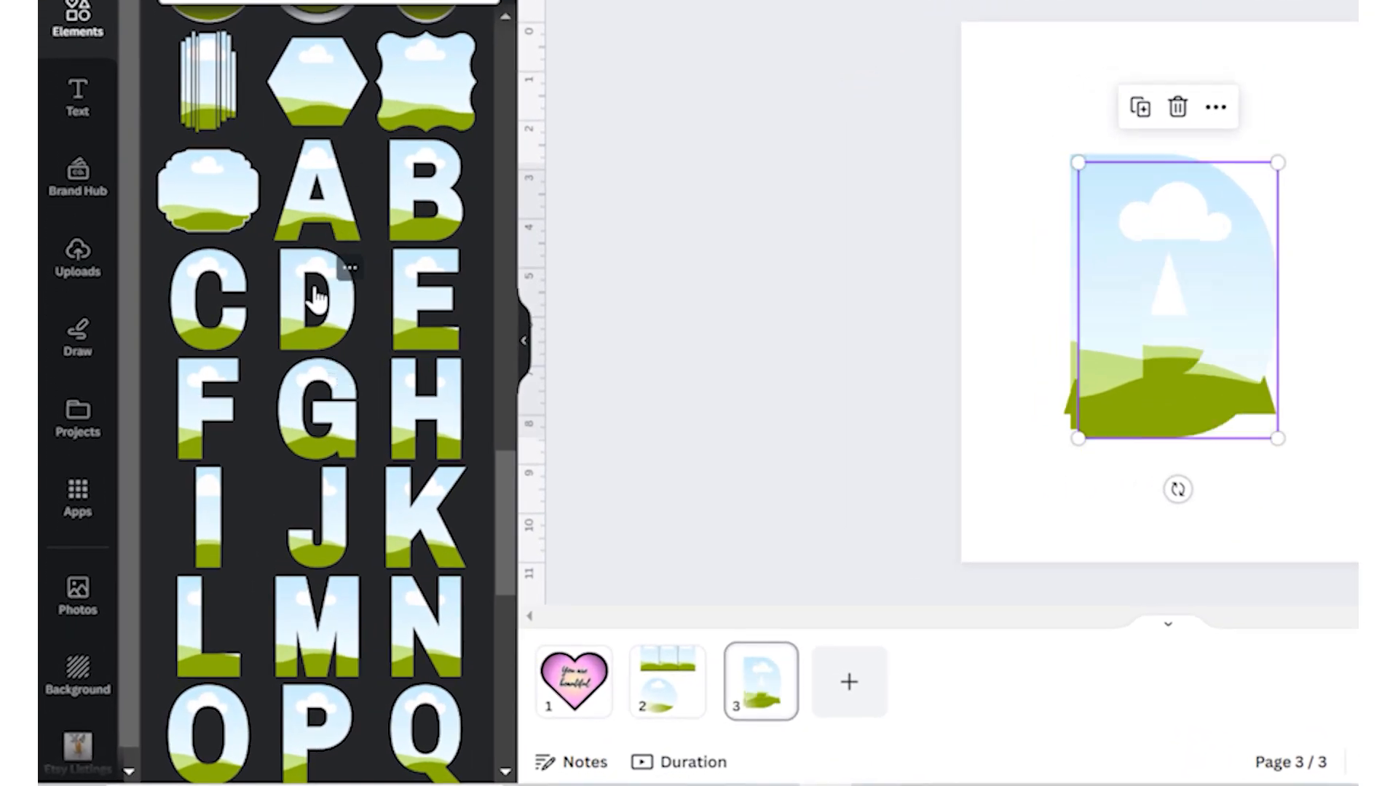
pyautogui.moveTo(1172, 349); pyautogui.dragTo(1117, 352)
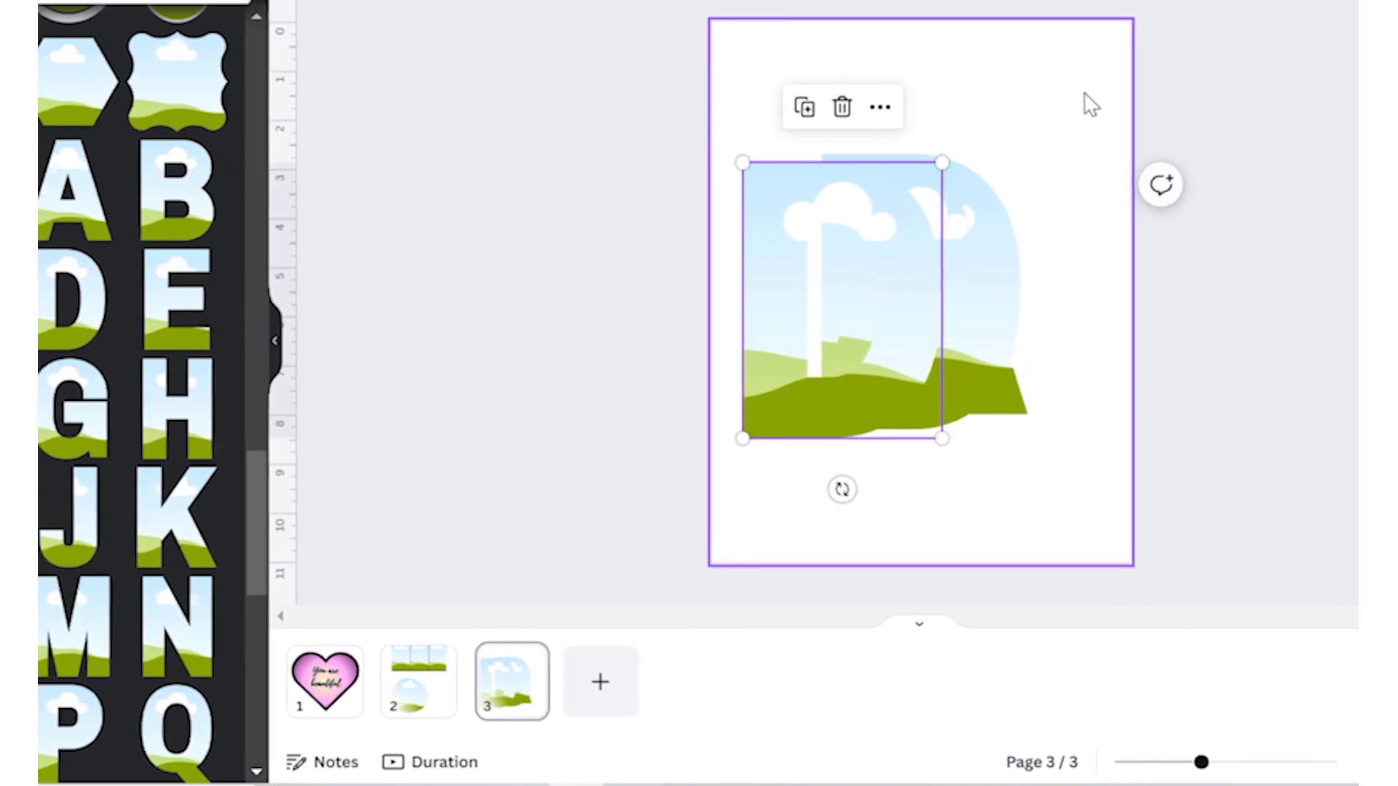
# - Set the background of page 3 to the dark blue brand color
pyautogui.click(947, 70)
pyautogui.click(286, 2)
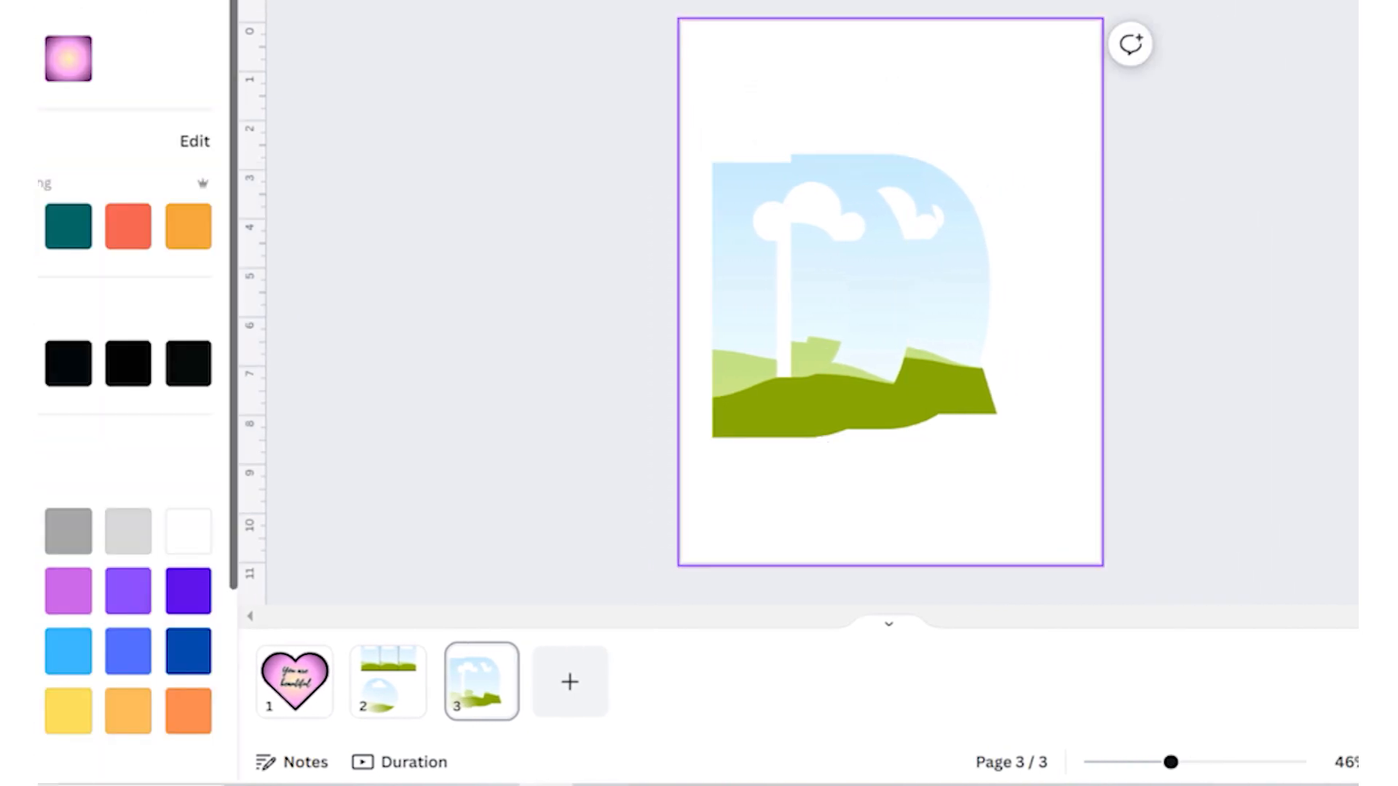
pyautogui.click(9, 226)
# - Shrink the three letter frames and arrange them in a row across page 3 to spell DAD
pyautogui.moveTo(845, 307); pyautogui.dragTo(915, 299)
pyautogui.moveTo(1017, 109); pyautogui.dragTo(797, 480)
pyautogui.moveTo(783, 430); pyautogui.dragTo(848, 341)
pyautogui.moveTo(922, 262); pyautogui.dragTo(776, 284)
pyautogui.click(964, 321)
pyautogui.moveTo(946, 291); pyautogui.dragTo(892, 294)
pyautogui.click(974, 280)
pyautogui.moveTo(1024, 275); pyautogui.dragTo(1068, 265)
pyautogui.click(1070, 393)
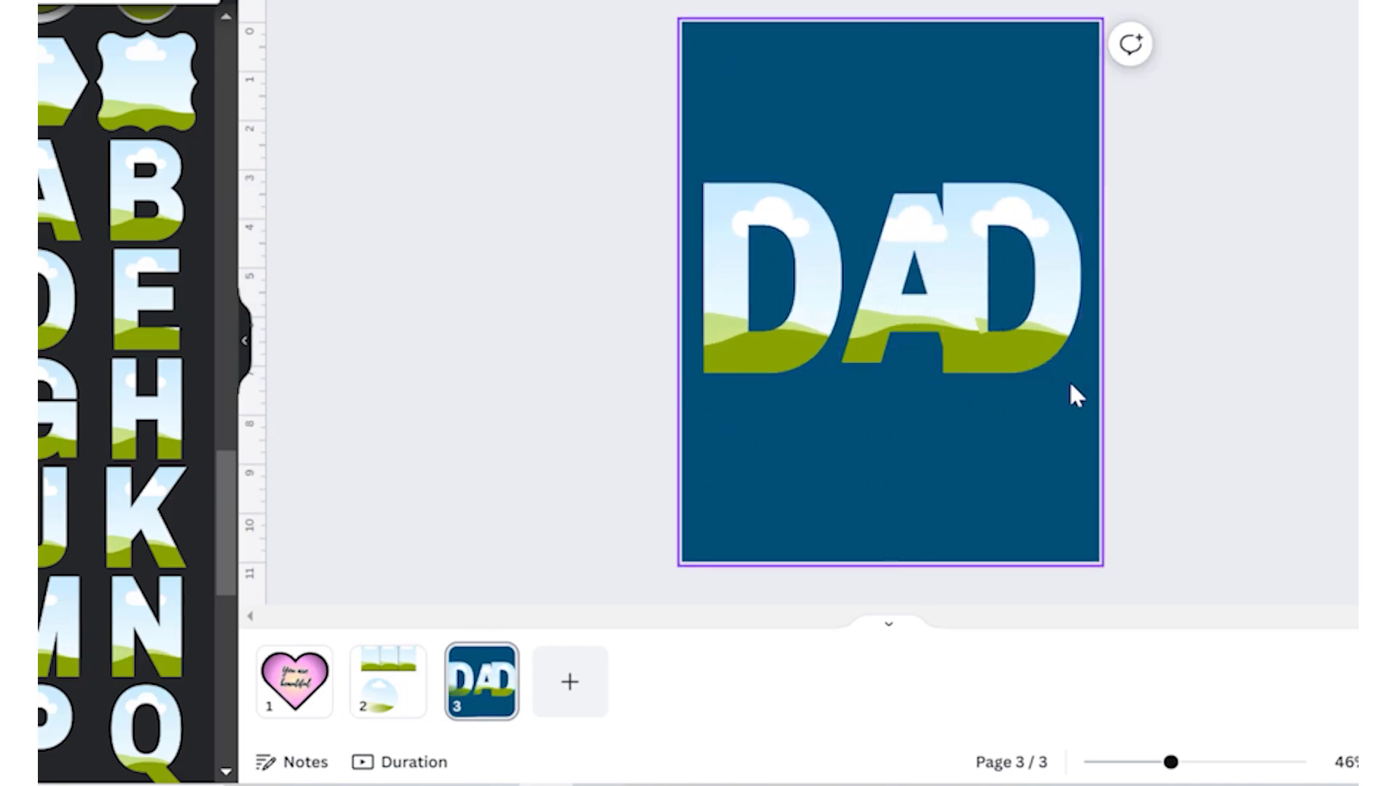
# - Match the A frame's height to the two D frames and fine-tune the spacing between the DAD letters
pyautogui.moveTo(870, 285); pyautogui.dragTo(786, 234)
pyautogui.moveTo(702, 183); pyautogui.dragTo(698, 179)
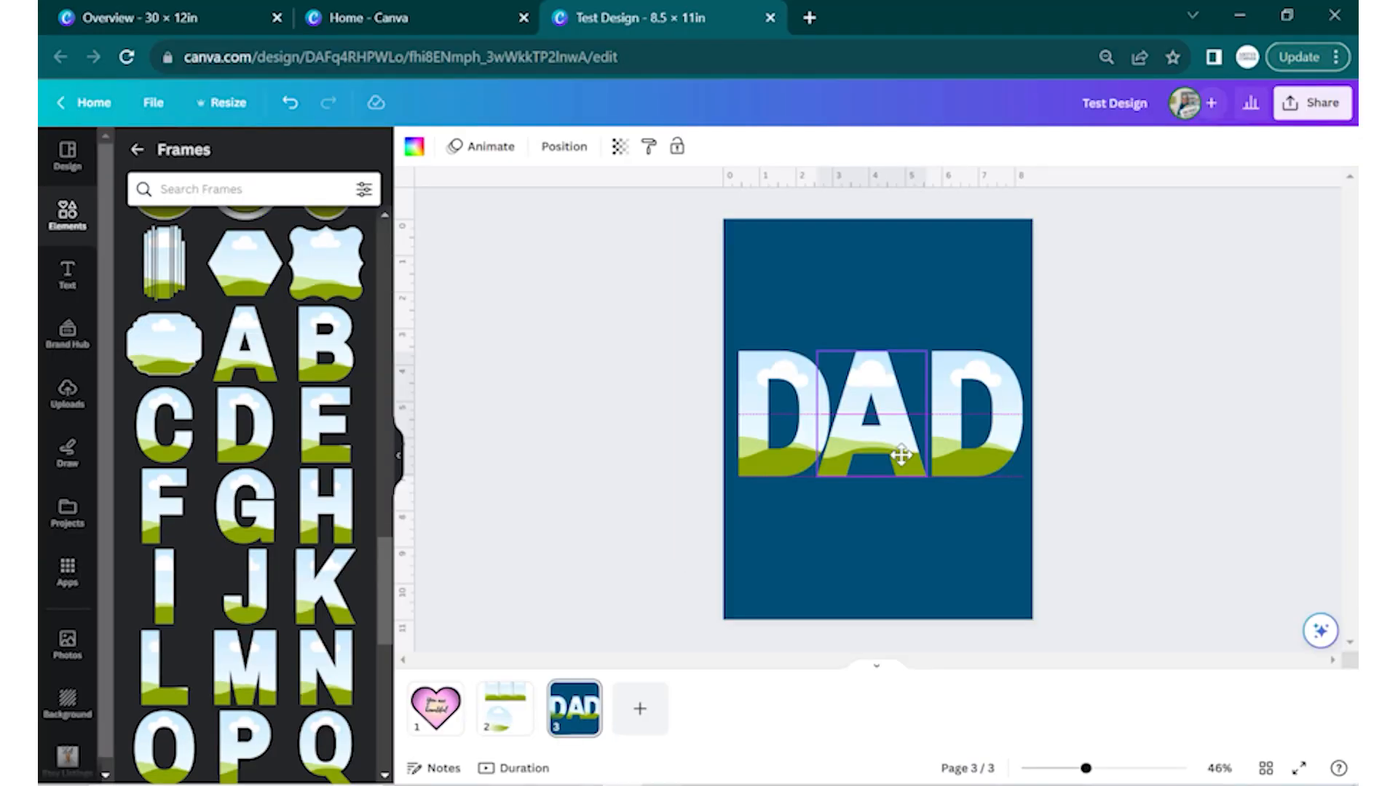
pyautogui.moveTo(901, 455); pyautogui.dragTo(901, 455)
pyautogui.moveTo(990, 472); pyautogui.dragTo(994, 472)
pyautogui.moveTo(898, 454); pyautogui.dragTo(905, 455)
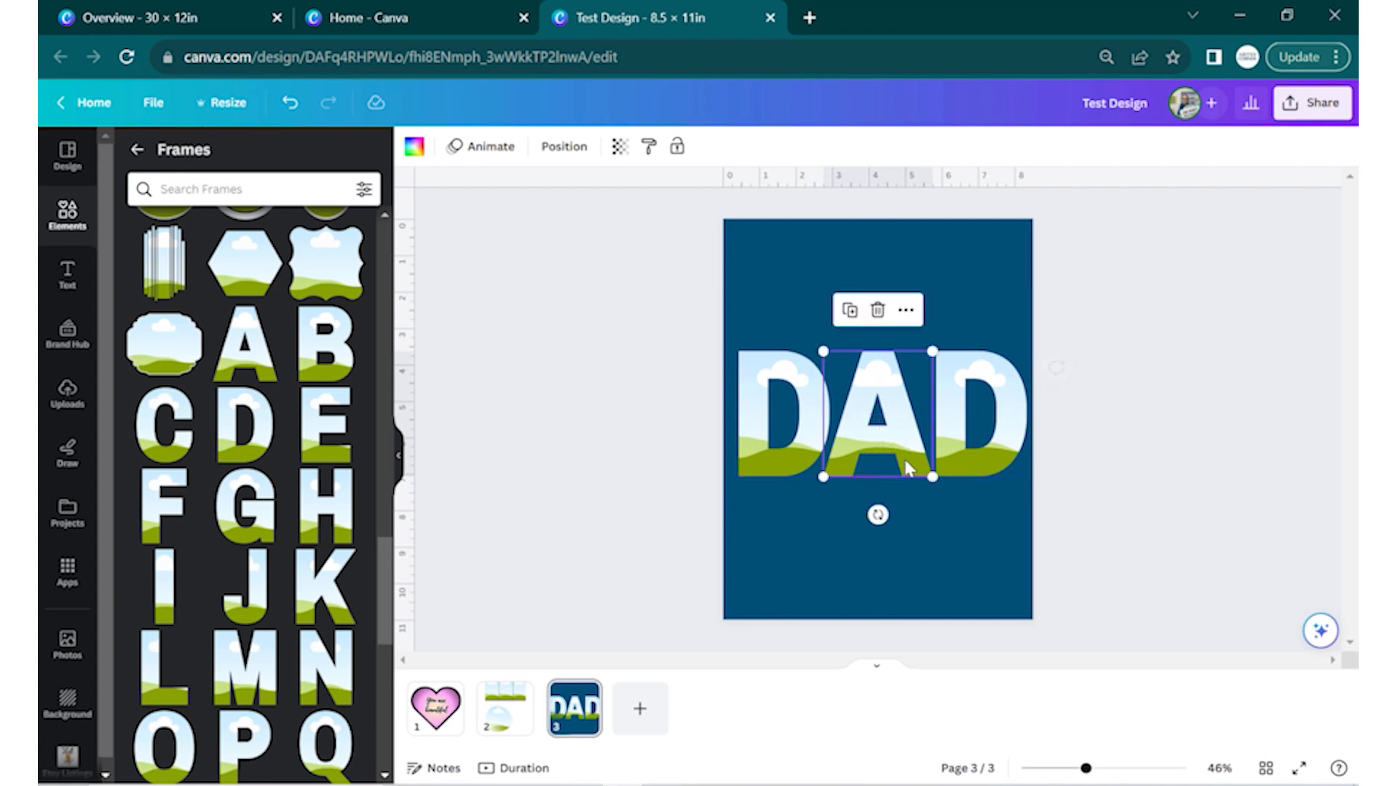
pyautogui.click(931, 543)
pyautogui.hotkey('ctrl', 'z')
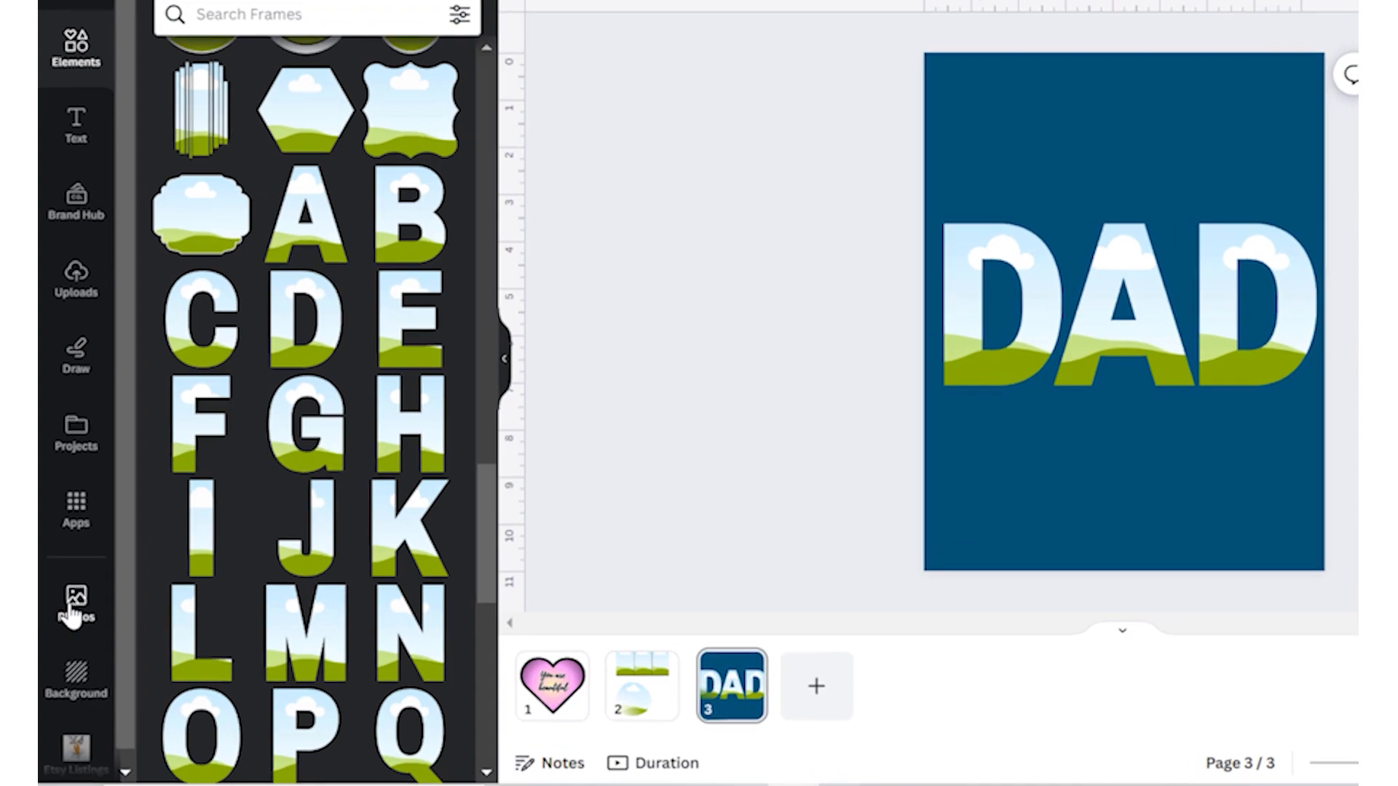
# - Fill the DAD frames with photos: the father reading, the pair hugging on grass, and the father with the girl in yellow
pyautogui.click(69, 628)
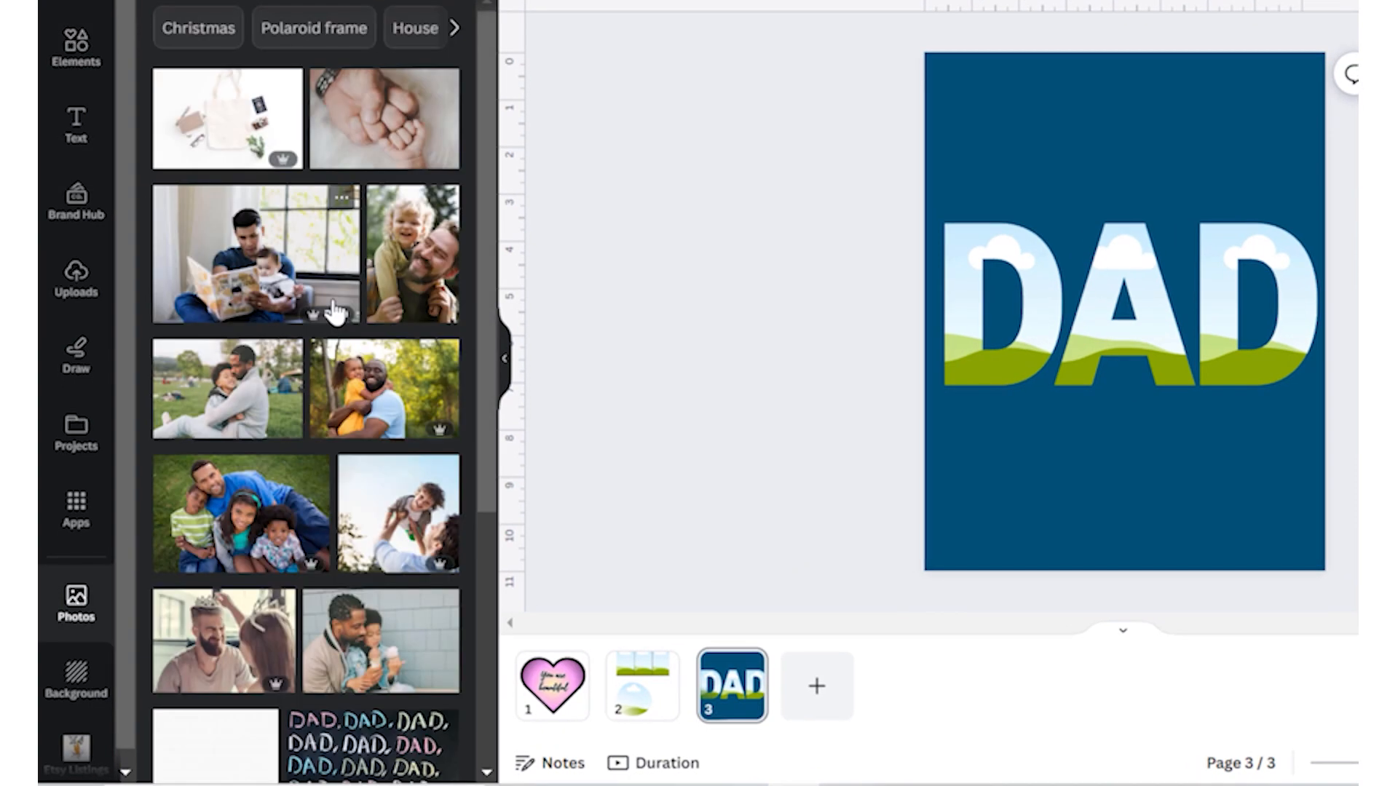
pyautogui.moveTo(246, 275); pyautogui.dragTo(866, 259)
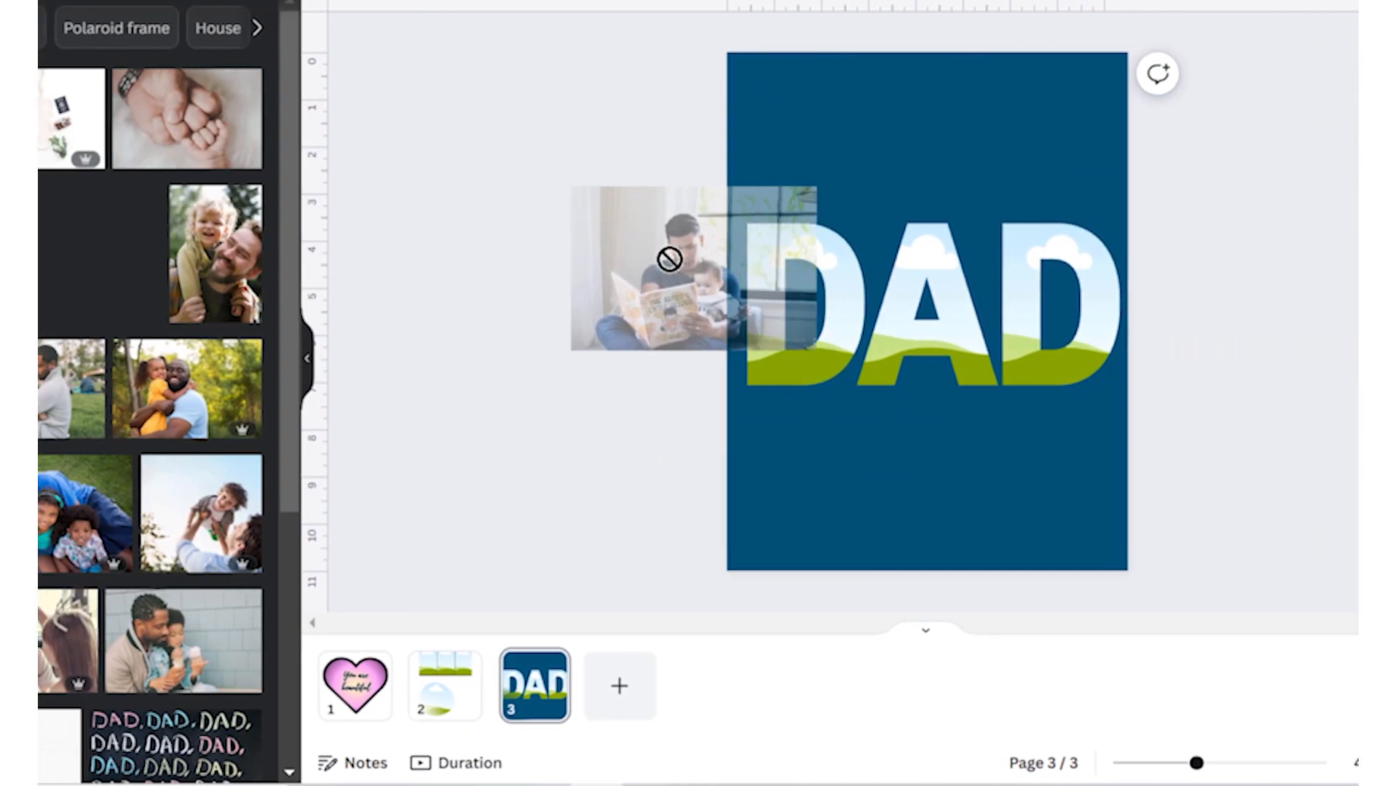
pyautogui.moveTo(669, 259); pyautogui.dragTo(807, 244)
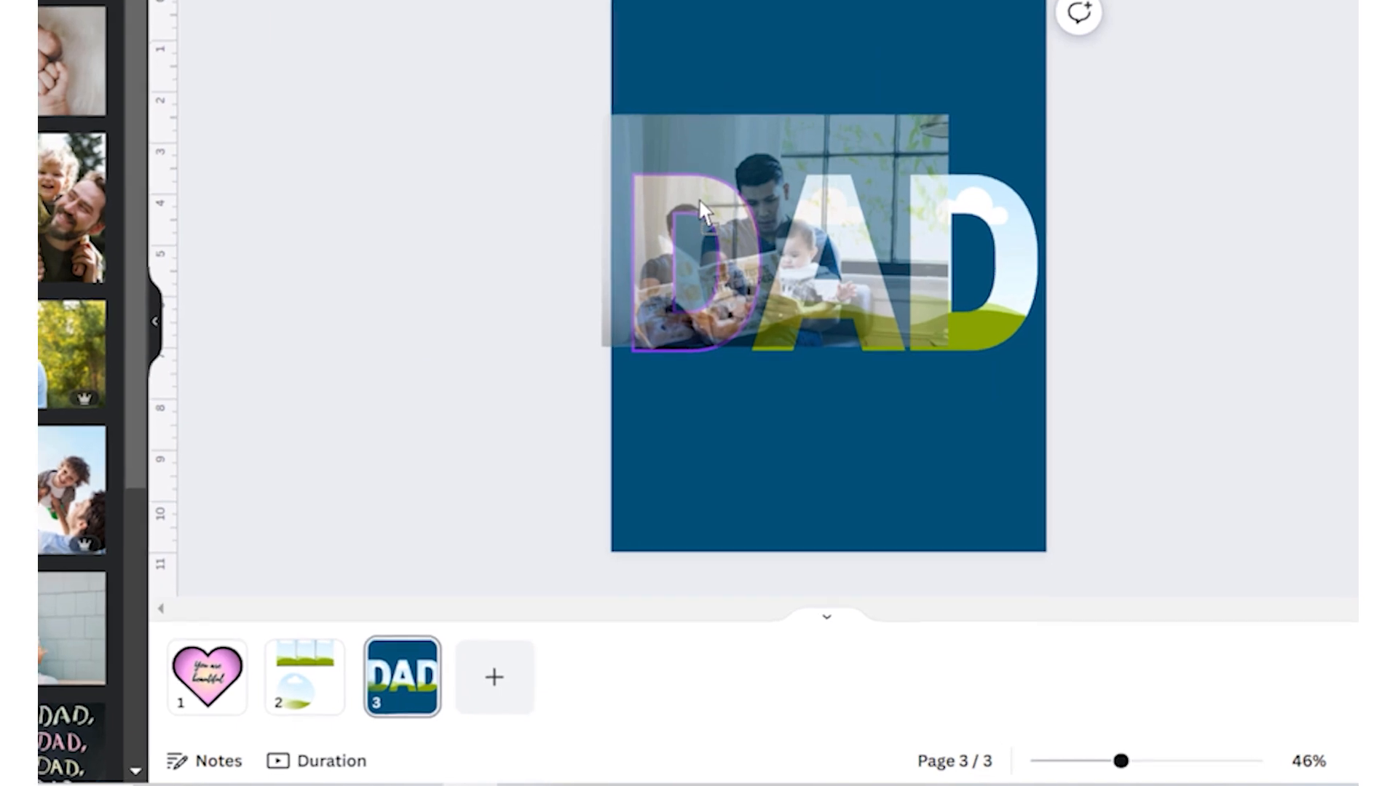
pyautogui.moveTo(698, 198); pyautogui.dragTo(705, 205)
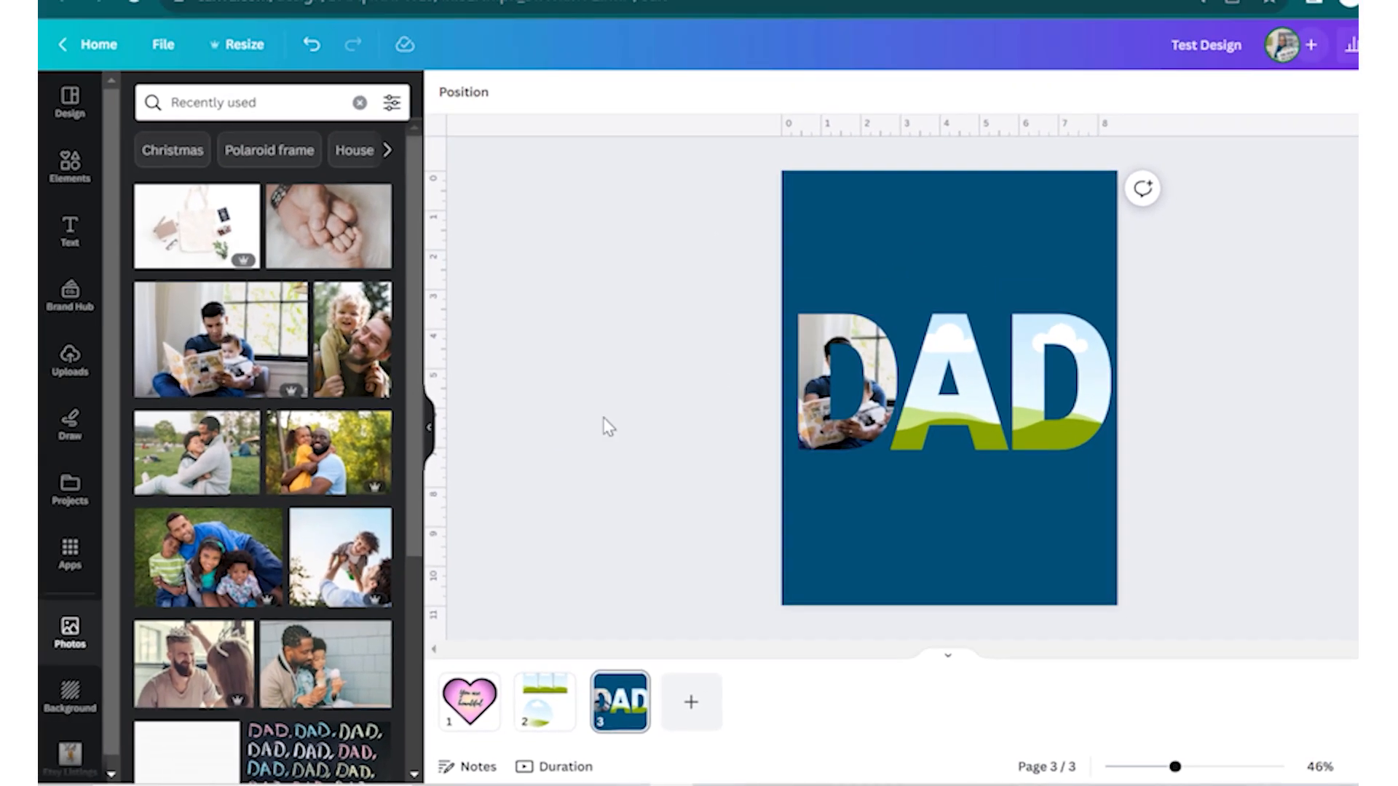
pyautogui.moveTo(184, 441); pyautogui.dragTo(893, 428)
pyautogui.moveTo(892, 428); pyautogui.dragTo(908, 408)
pyautogui.moveTo(300, 442); pyautogui.dragTo(1032, 375)
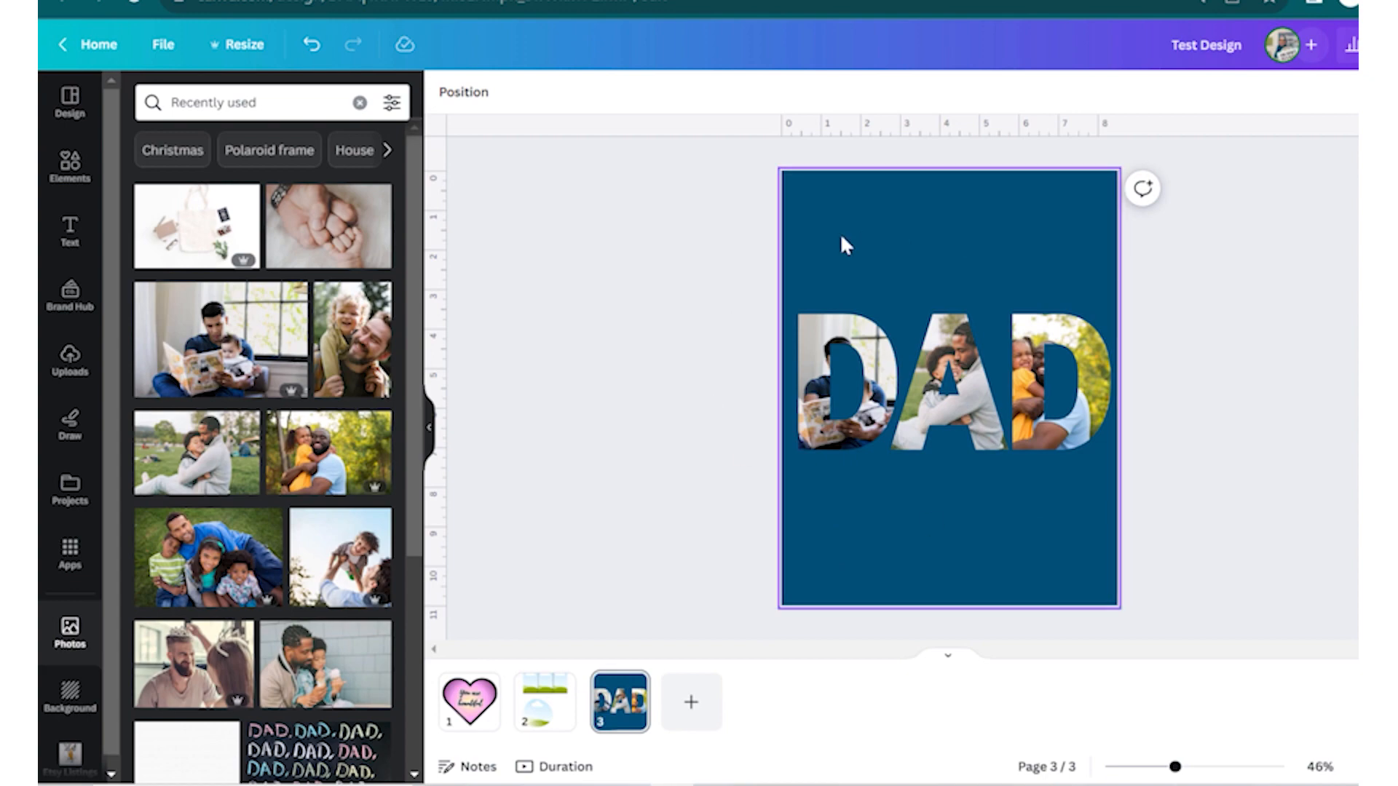
# - Enlarge and reposition the reading photo inside the first D so the father and baby show within the letter
pyautogui.click(866, 335)
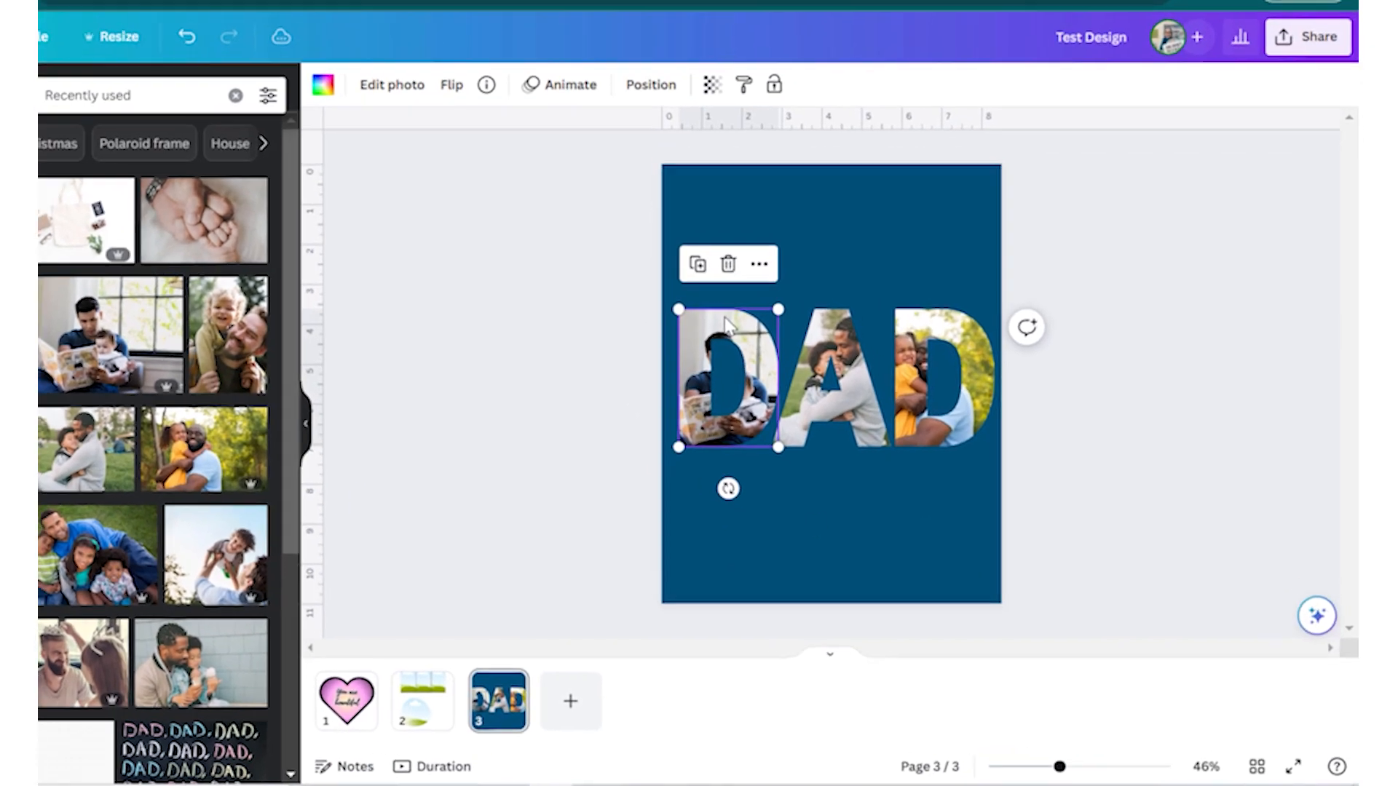
pyautogui.doubleClick(866, 335)
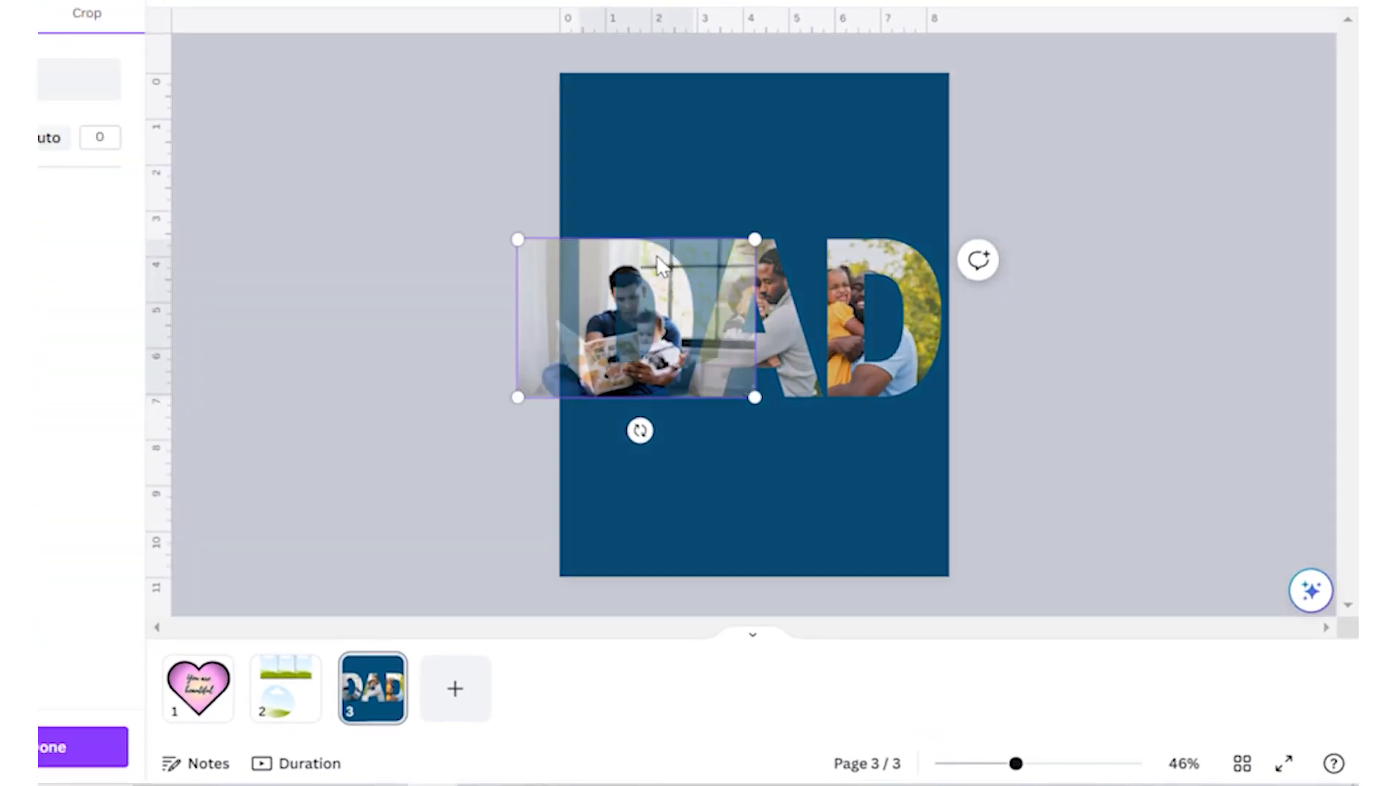
pyautogui.doubleClick(662, 267)
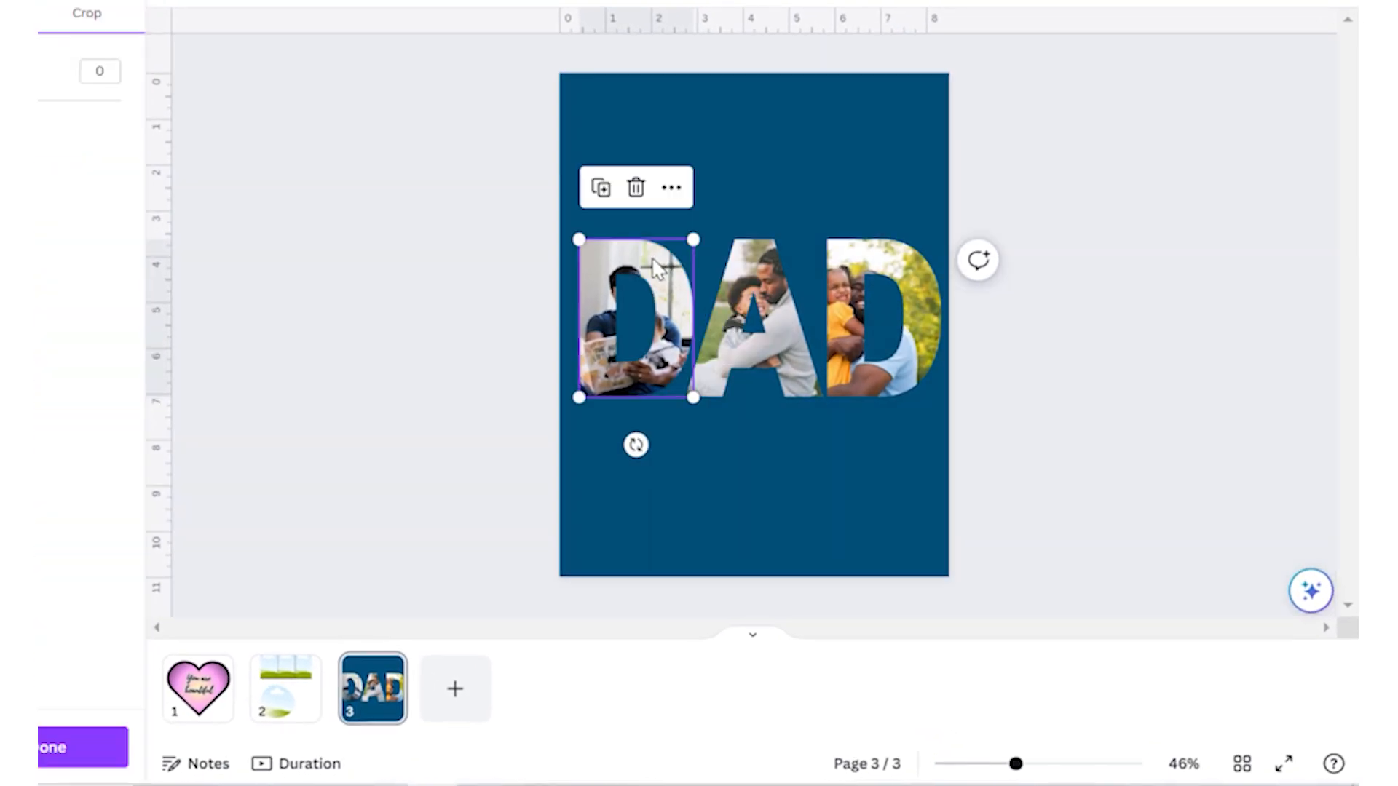
pyautogui.doubleClick(658, 269)
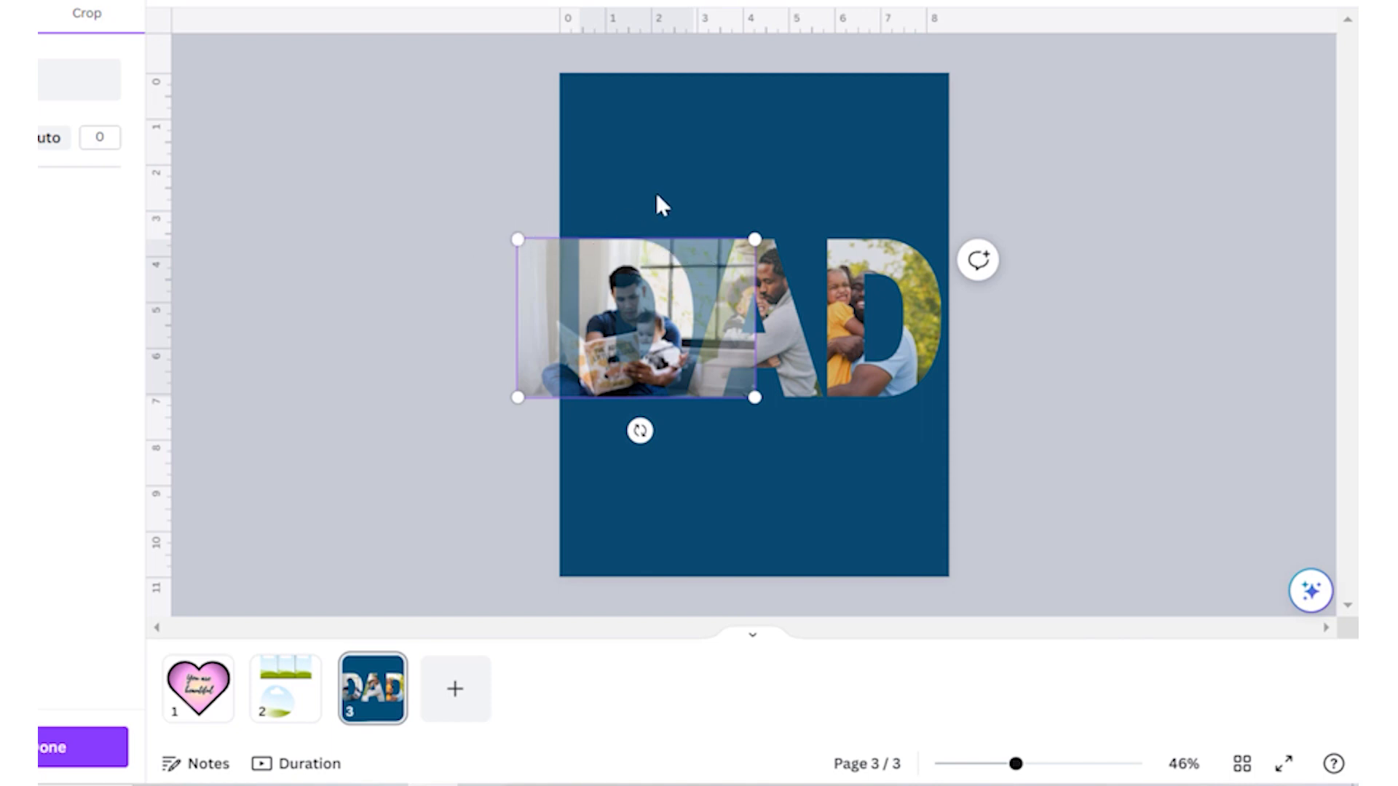
pyautogui.moveTo(516, 239); pyautogui.dragTo(461, 226)
pyautogui.moveTo(628, 268); pyautogui.dragTo(680, 262)
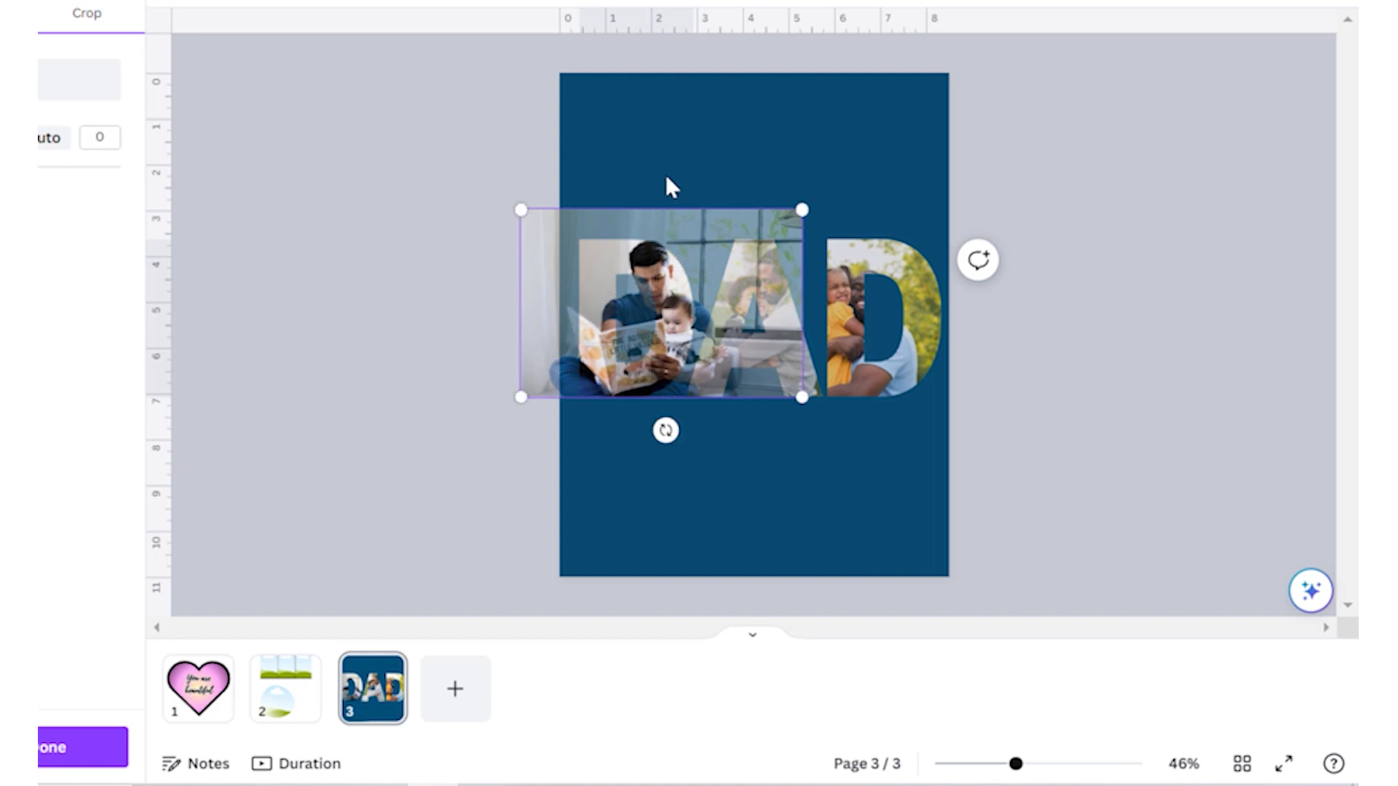
pyautogui.click(666, 178)
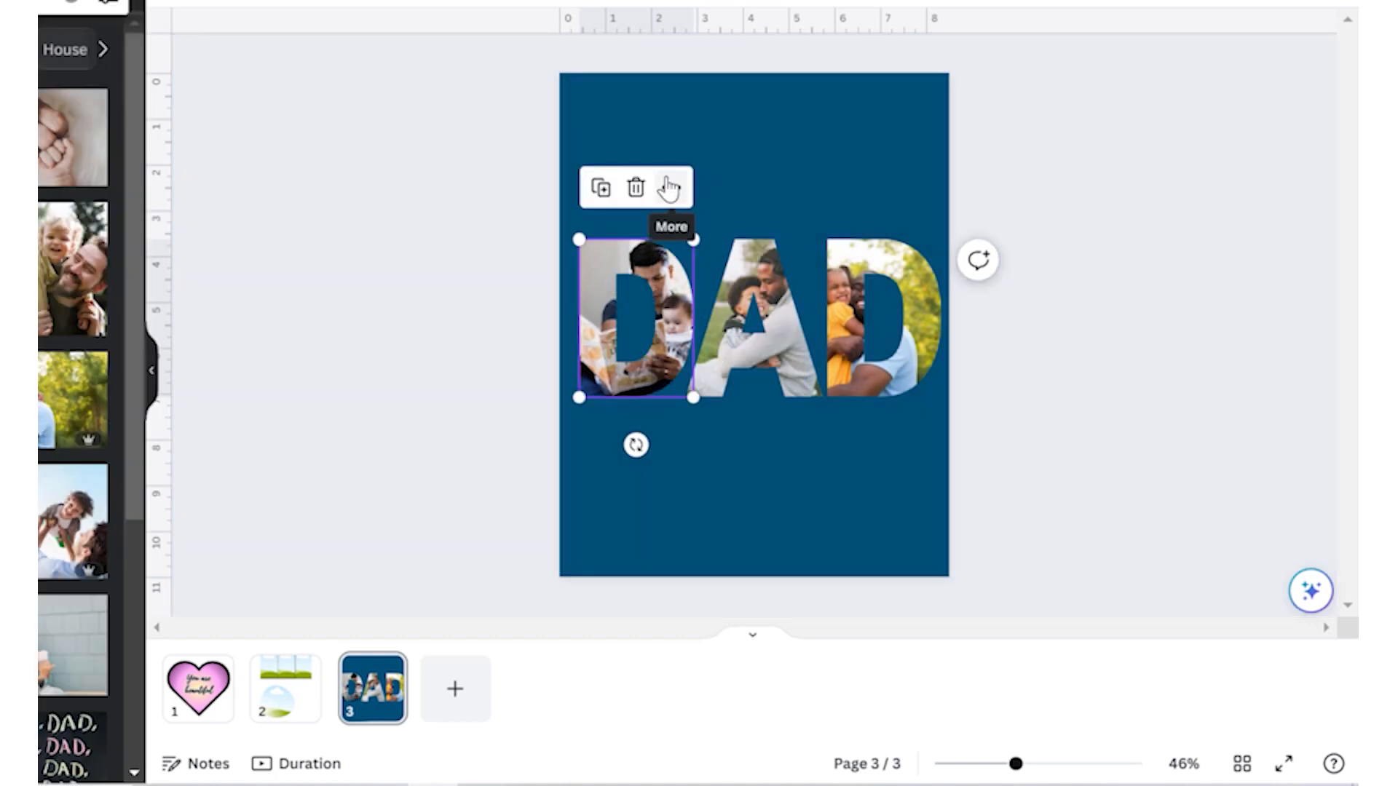
# - Adjust the photo crops inside the A and the last D so the faces show within the letters
pyautogui.doubleClick(773, 344)
pyautogui.moveTo(774, 343); pyautogui.dragTo(755, 343)
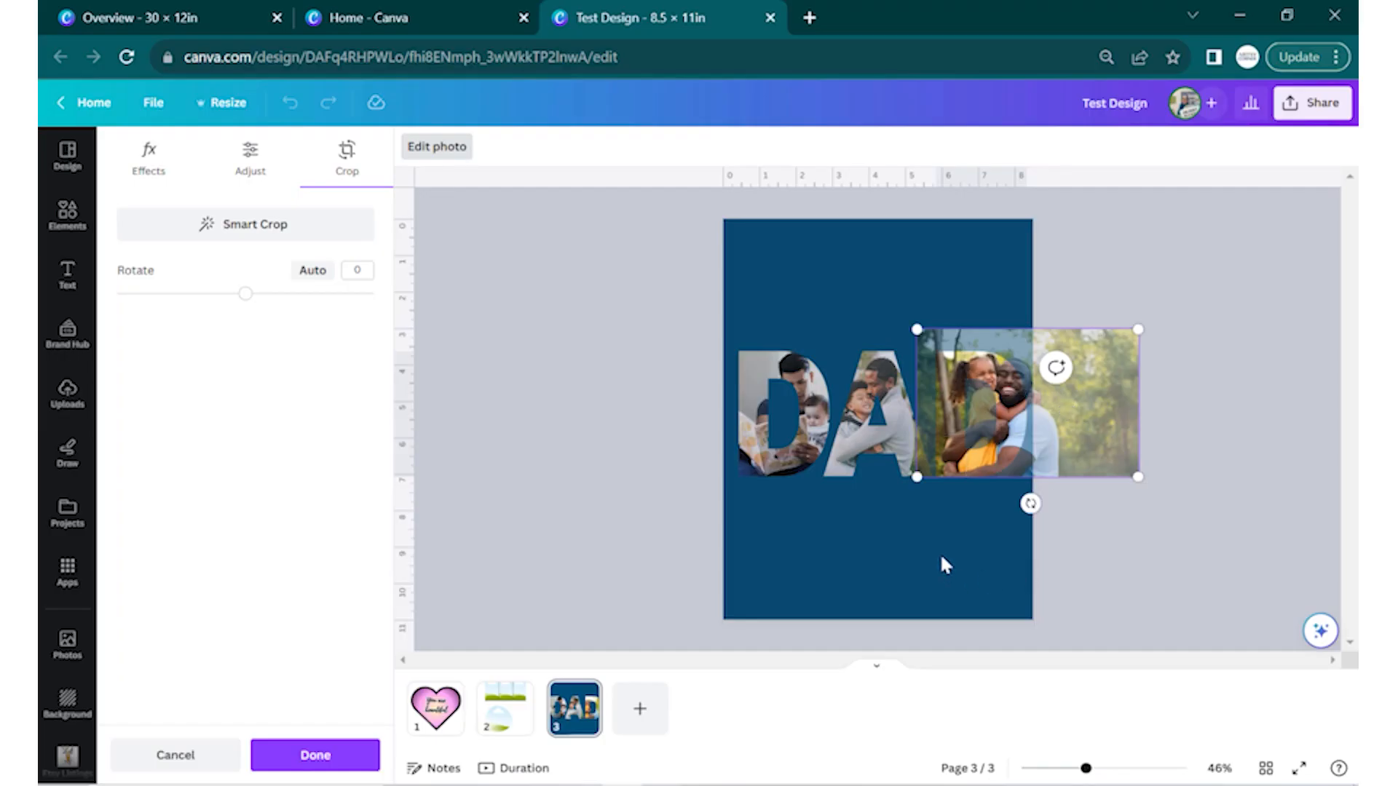
pyautogui.click(941, 559)
pyautogui.click(943, 557)
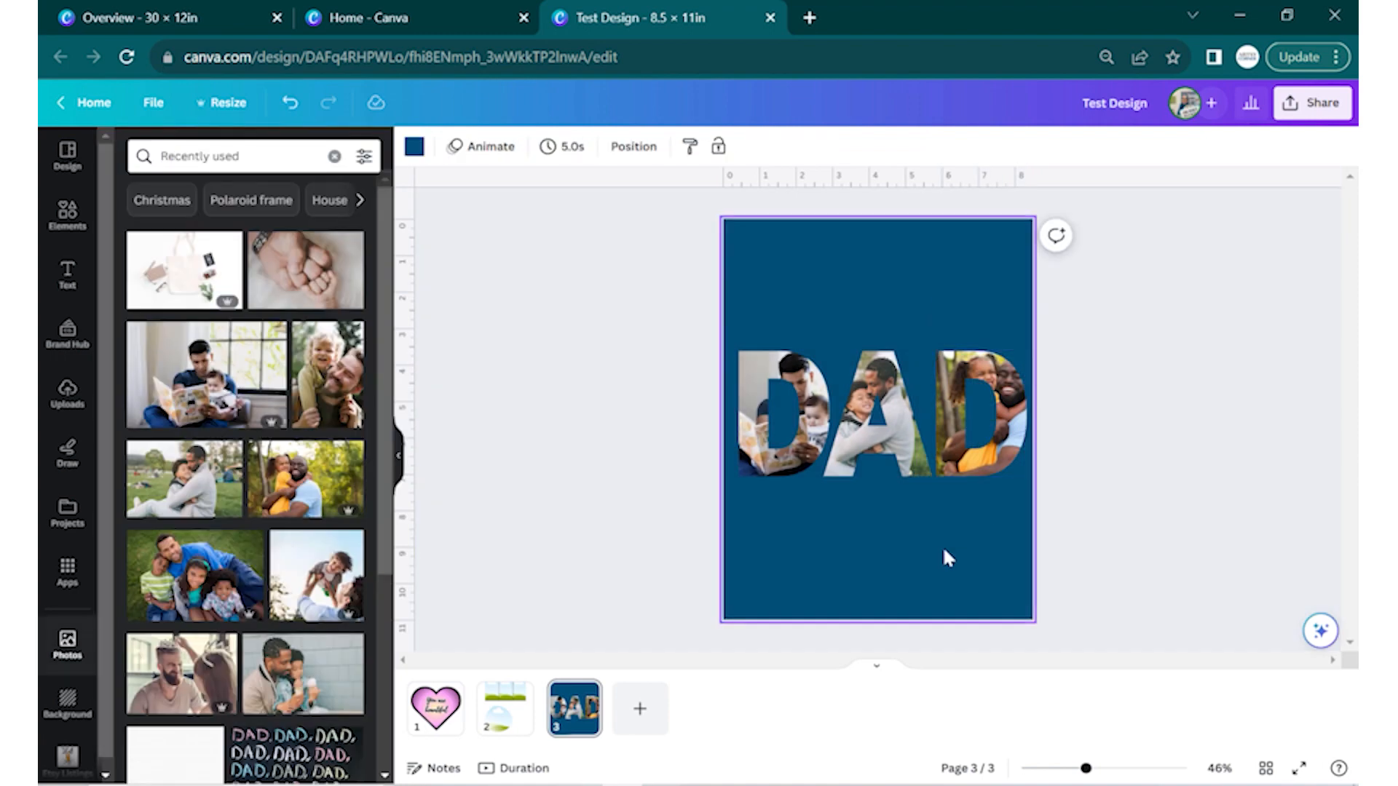
# - Change the background of page 3 to the white brand color
pyautogui.click(414, 146)
pyautogui.click(134, 371)
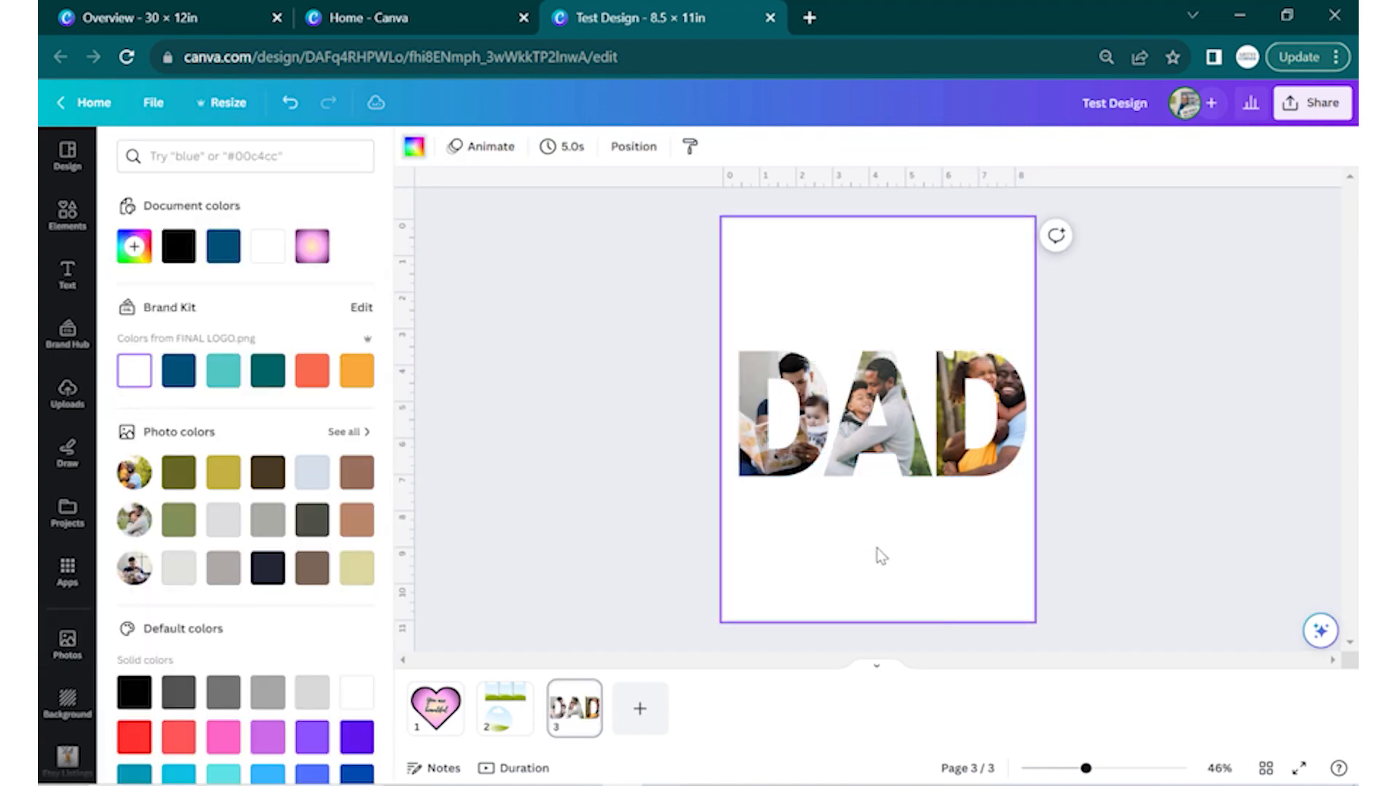
pyautogui.click(882, 292)
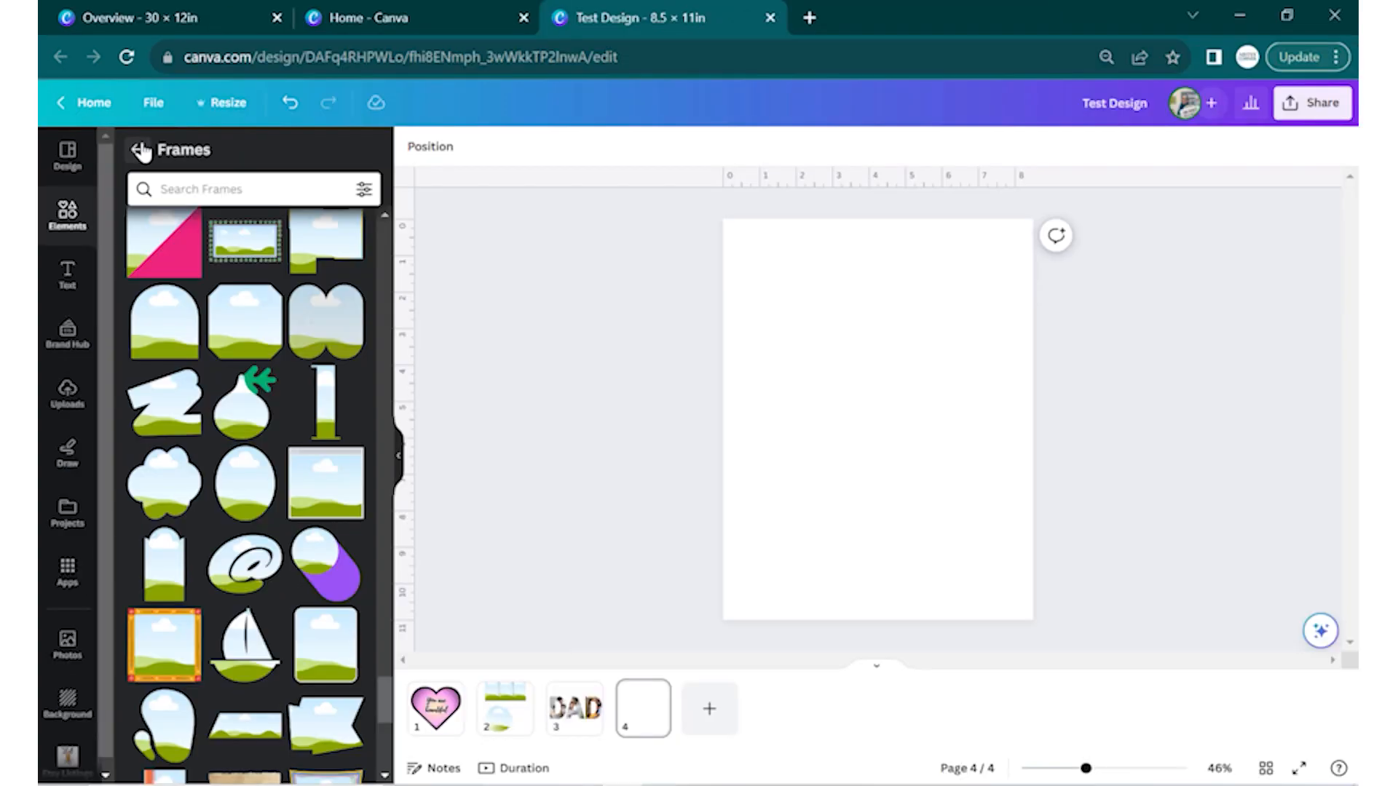
# - Leave the Frames collection and show the complete Grids collection from the elements library
pyautogui.click(142, 152)
pyautogui.scroll(-5, 304, 508)
pyautogui.scroll(5, 300, 389)
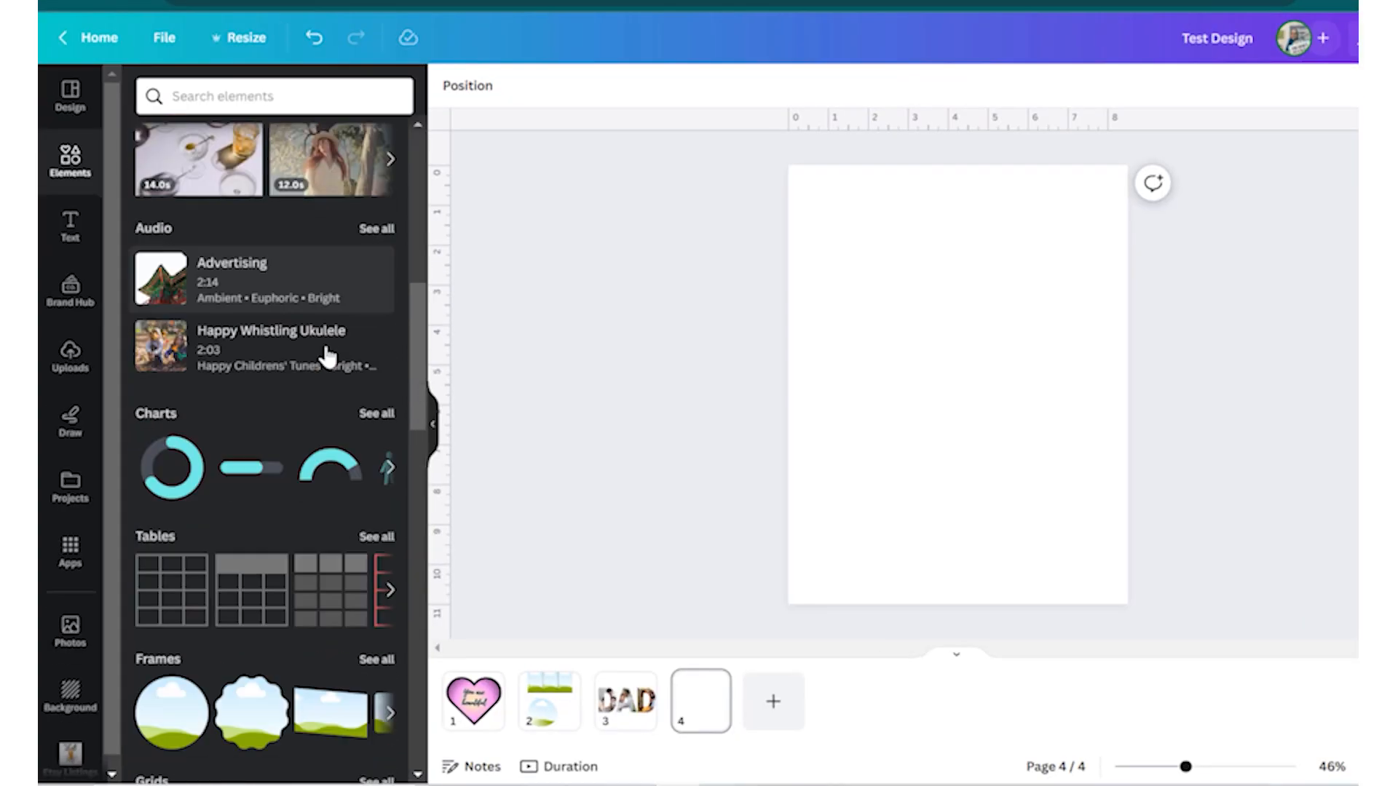
pyautogui.scroll(-7, 321, 429)
pyautogui.click(383, 332)
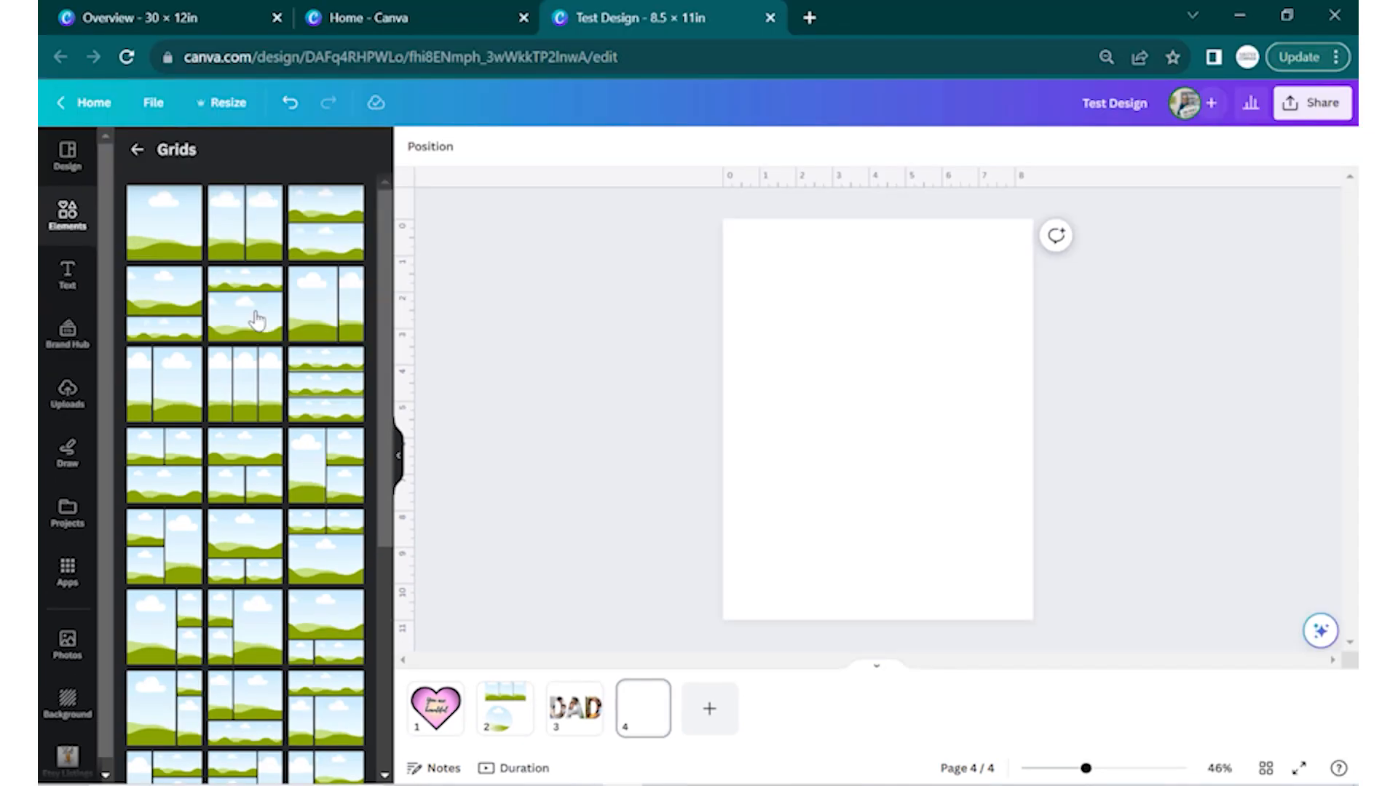
# - Fill page 4 with the short-over-tall two-row grid, and place a smaller one-over-two grid on page 5
pyautogui.click(278, 277)
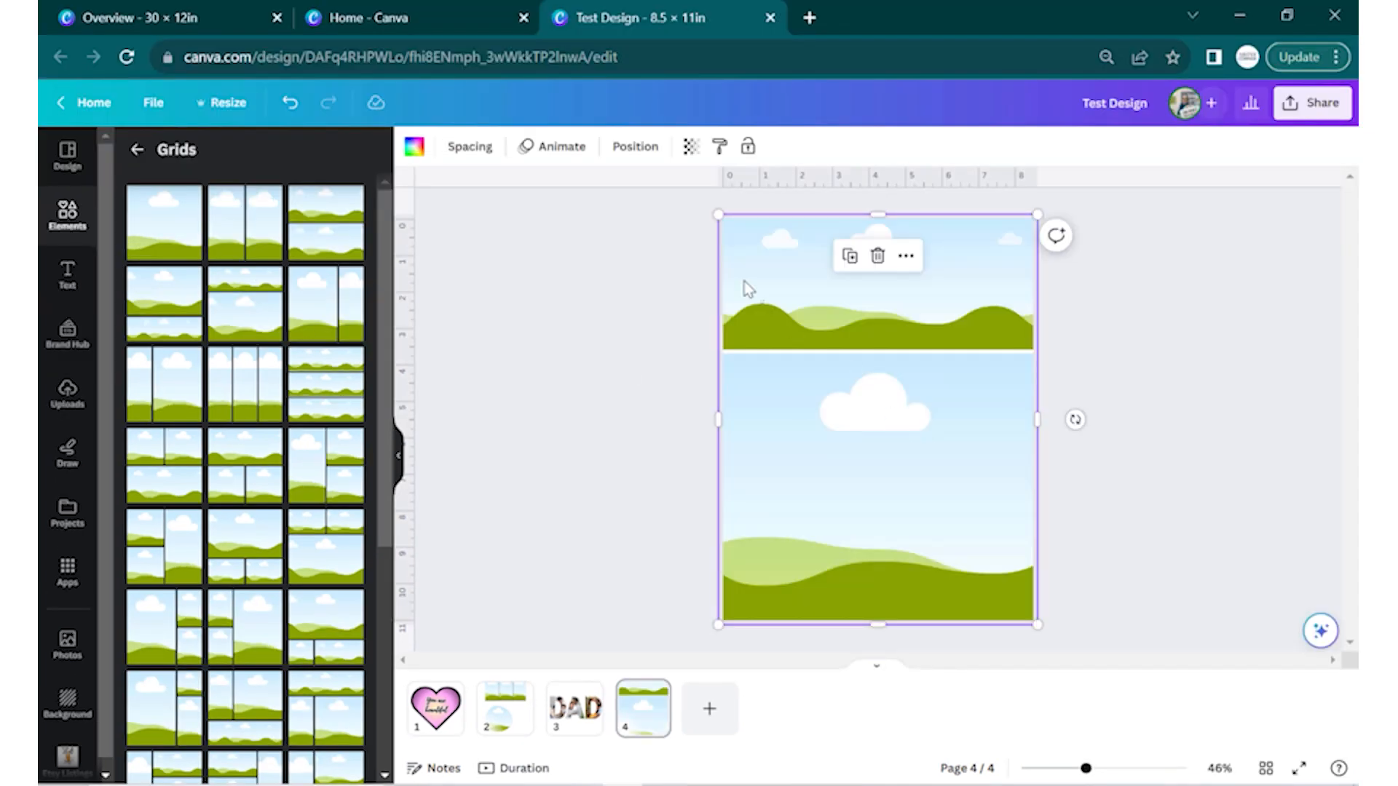
pyautogui.click(236, 469)
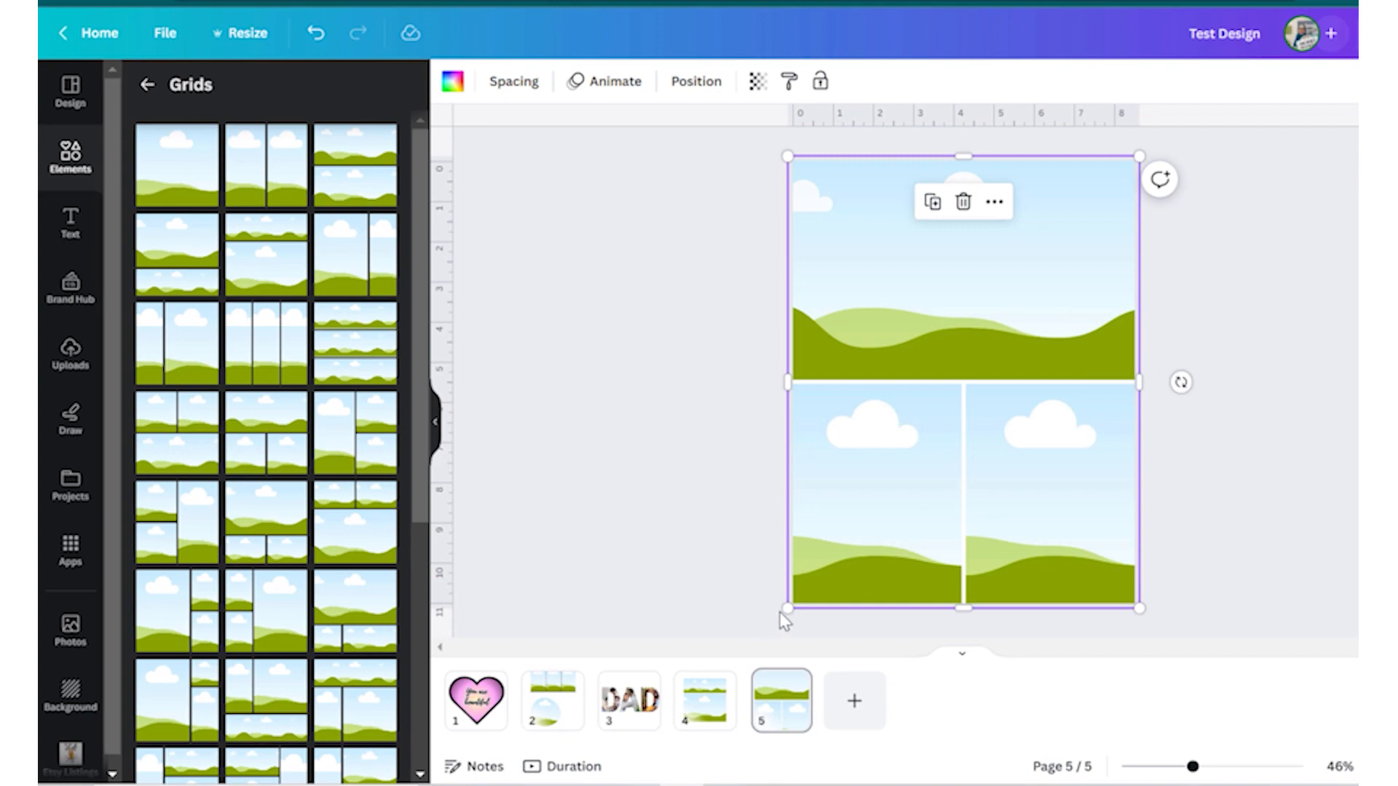
pyautogui.moveTo(809, 607); pyautogui.dragTo(864, 470)
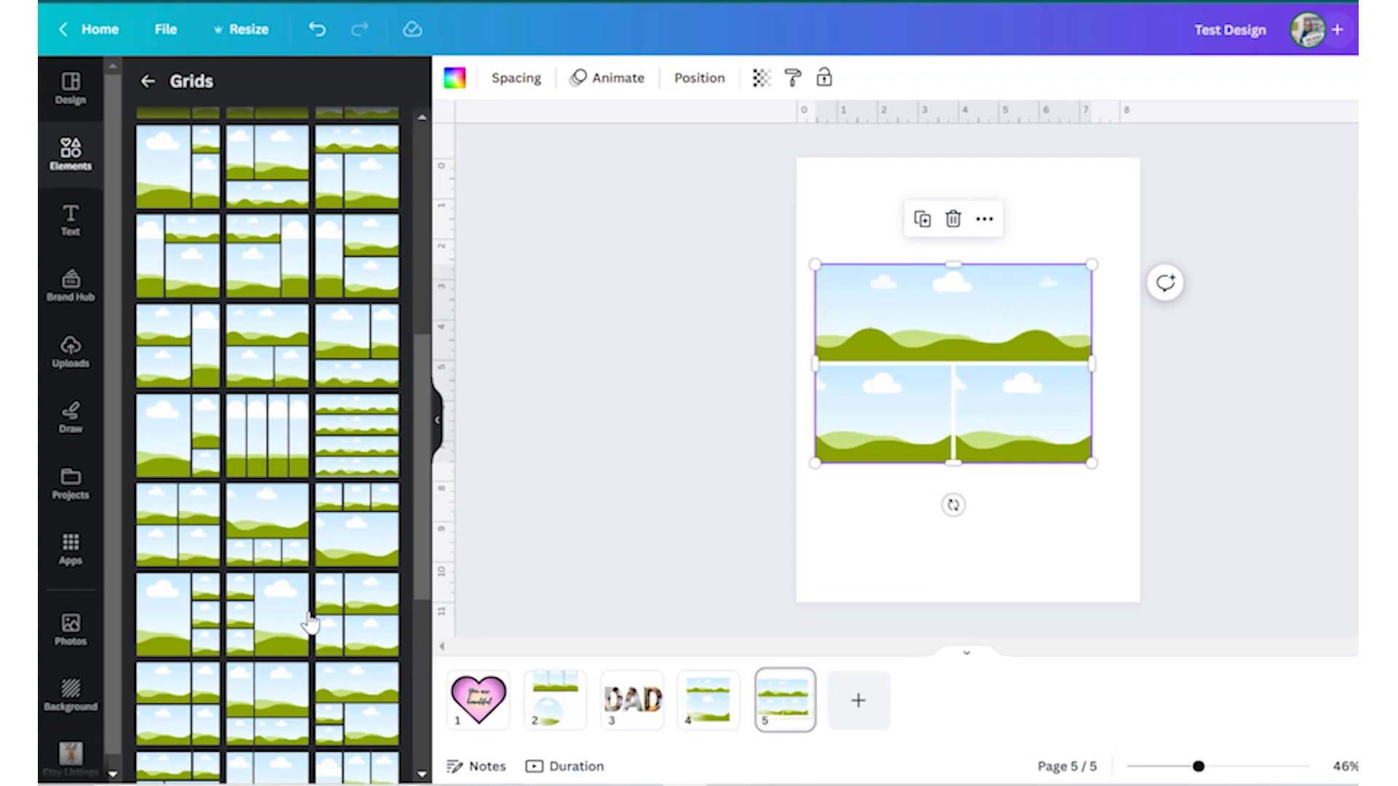
# - Look through the grid layouts available in the Grids collection
pyautogui.scroll(-5, 378, 397)
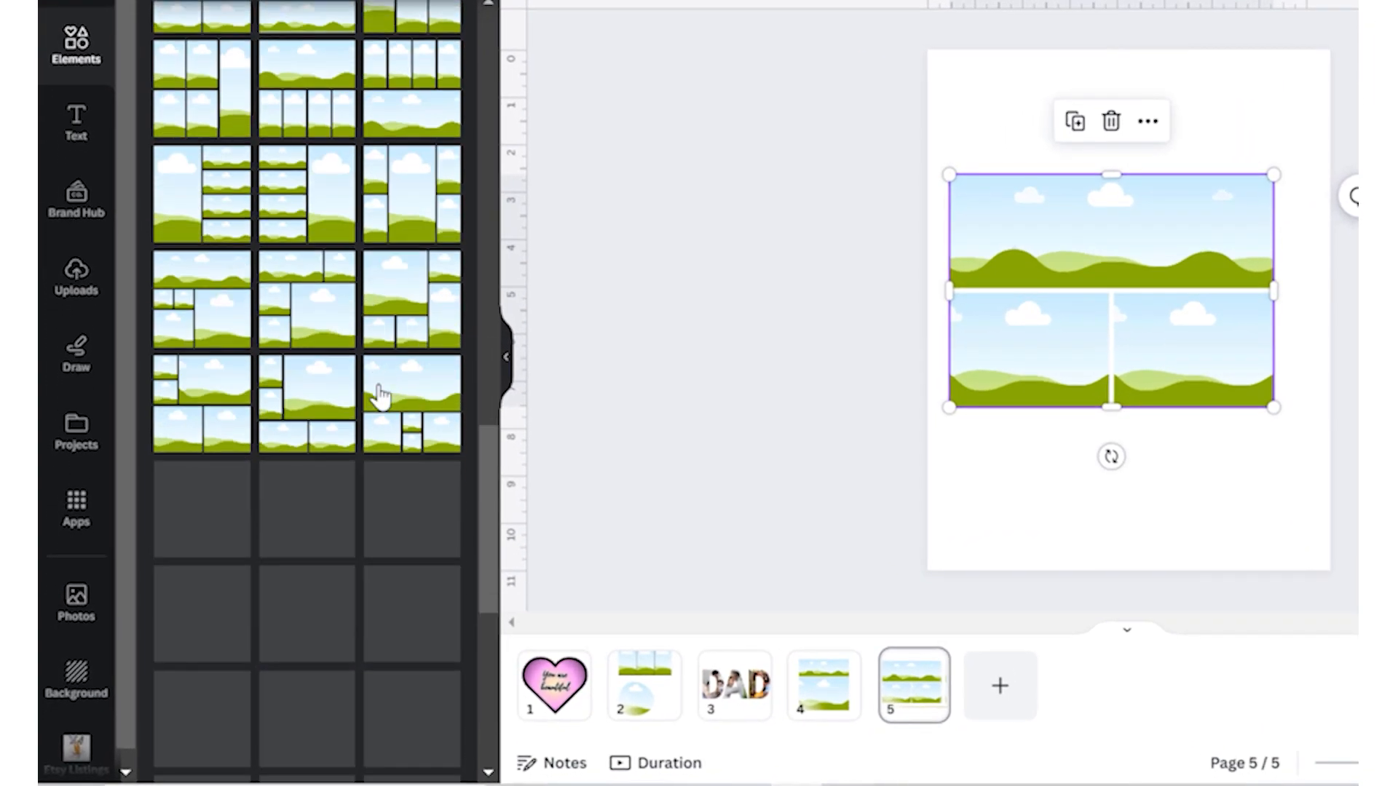
pyautogui.scroll(-4, 155, 475)
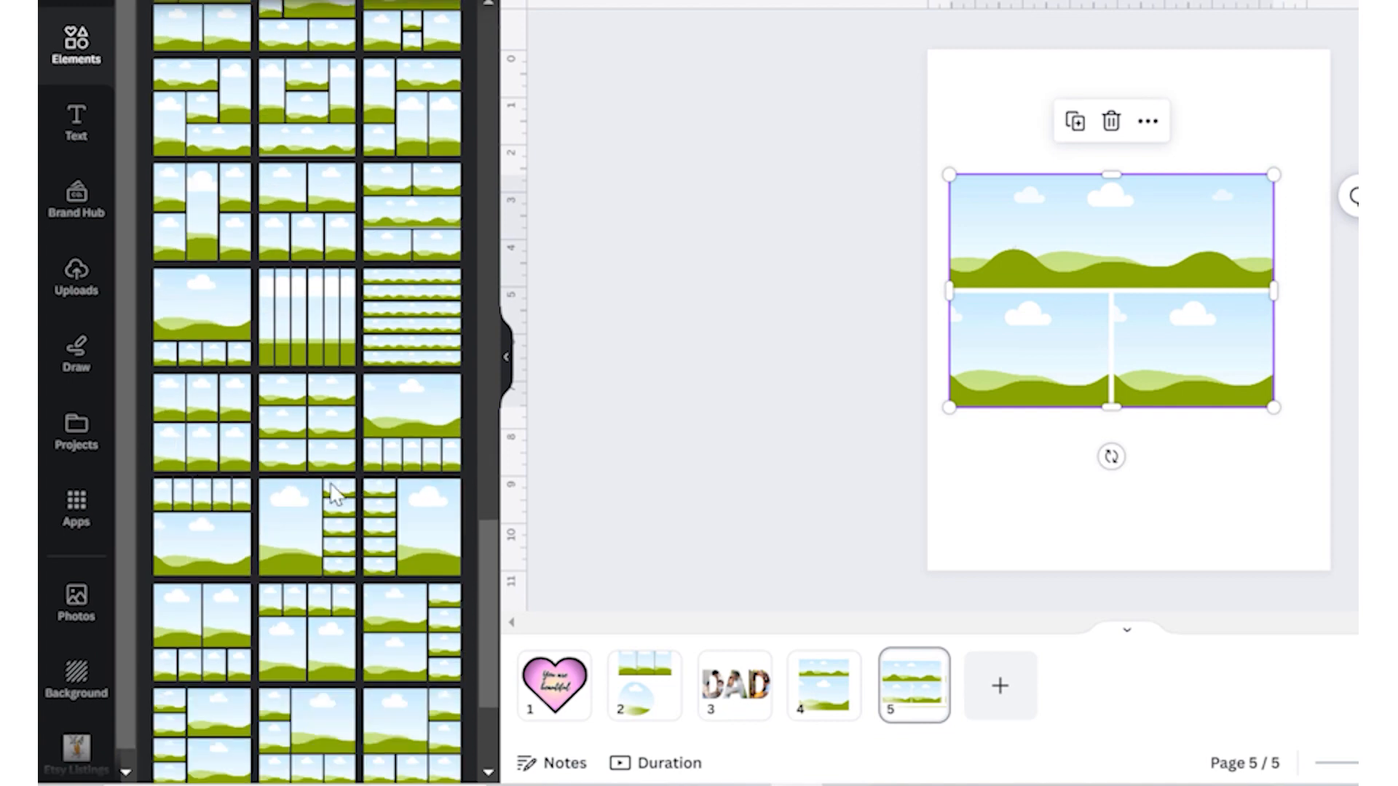
pyautogui.scroll(-2, 336, 493)
pyautogui.scroll(15, 239, 123)
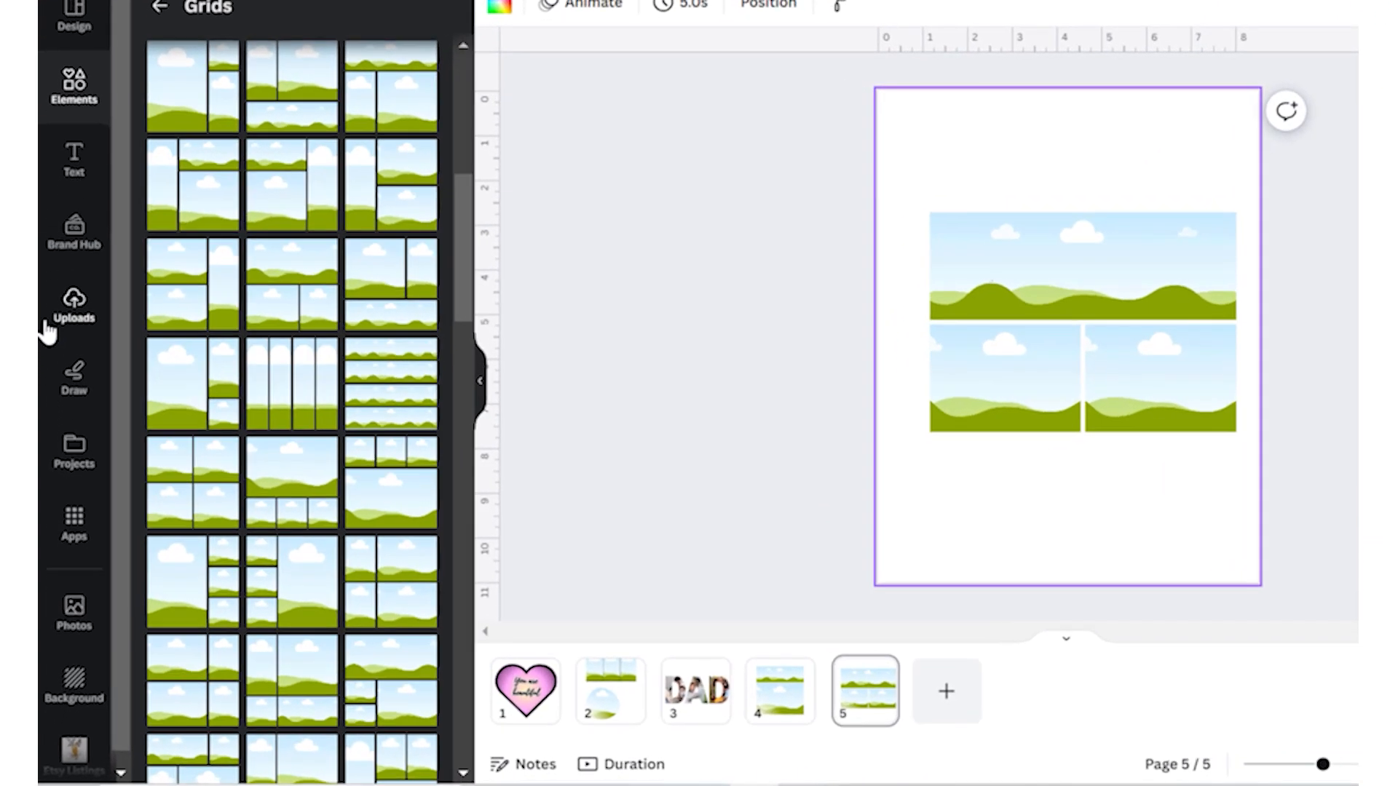
# - Try placing uploaded printer photos in the cells of the one-over-two grid on page 5
pyautogui.click(67, 393)
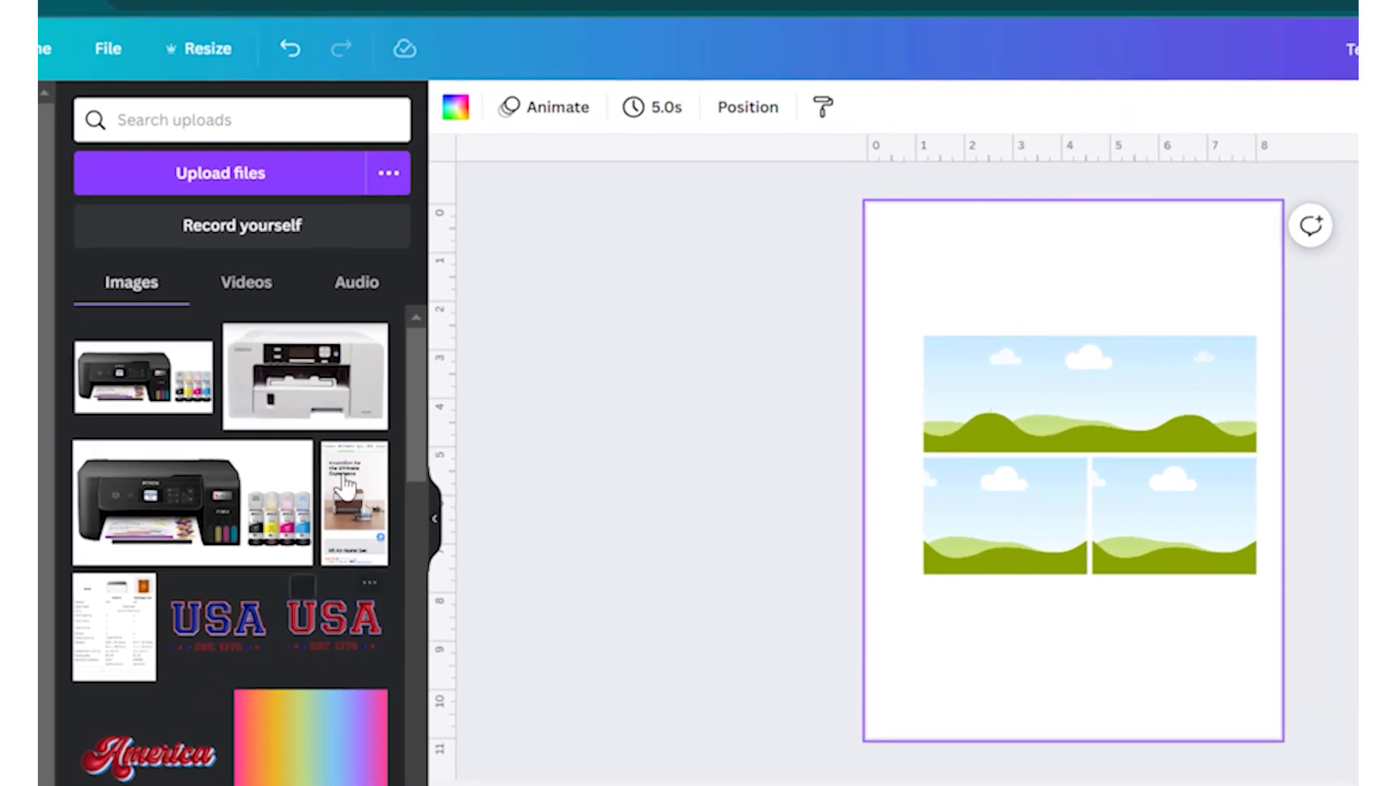
pyautogui.moveTo(227, 390); pyautogui.dragTo(986, 516)
pyautogui.moveTo(896, 506); pyautogui.dragTo(1039, 390)
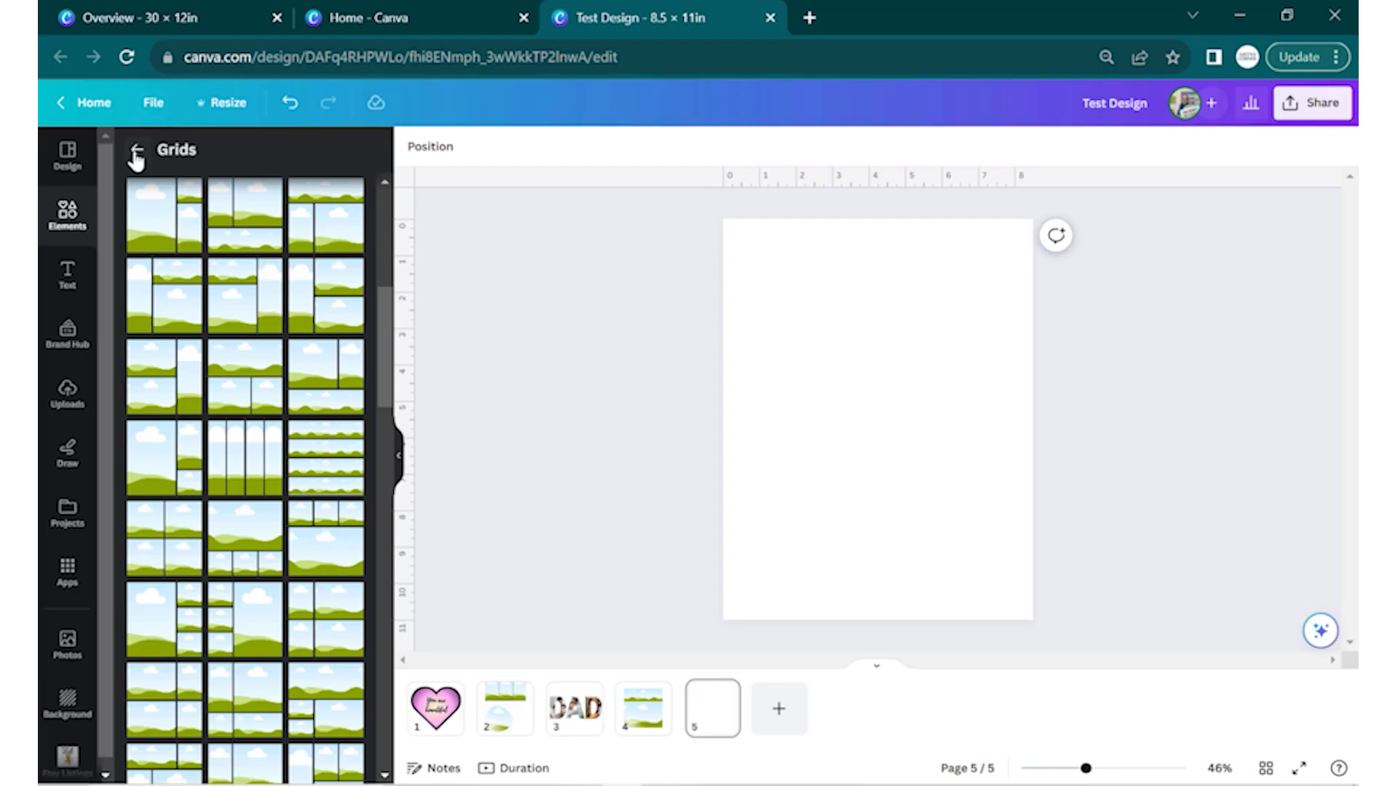
# - Return from Grids to the elements library, search it for "halloween", and show all the matching graphics
pyautogui.click(137, 150)
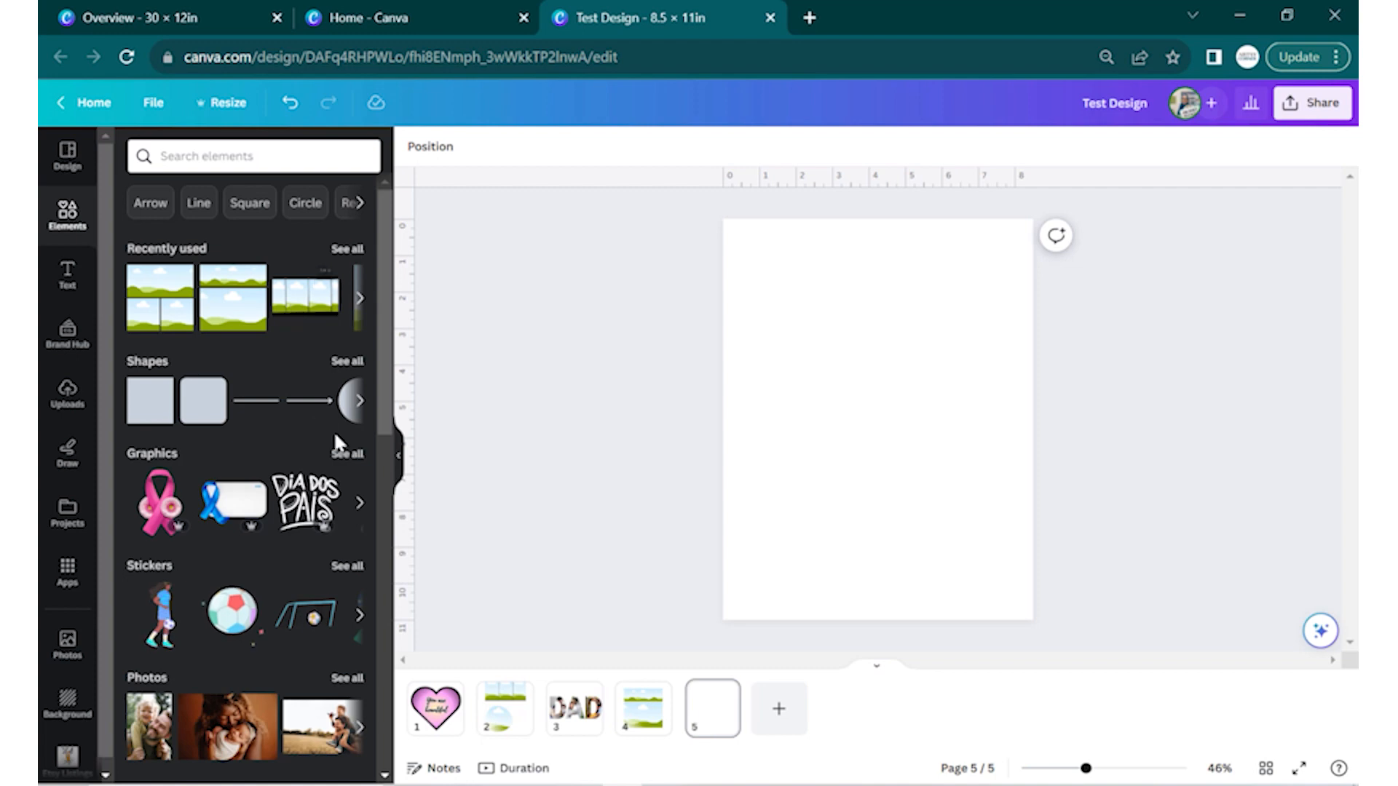
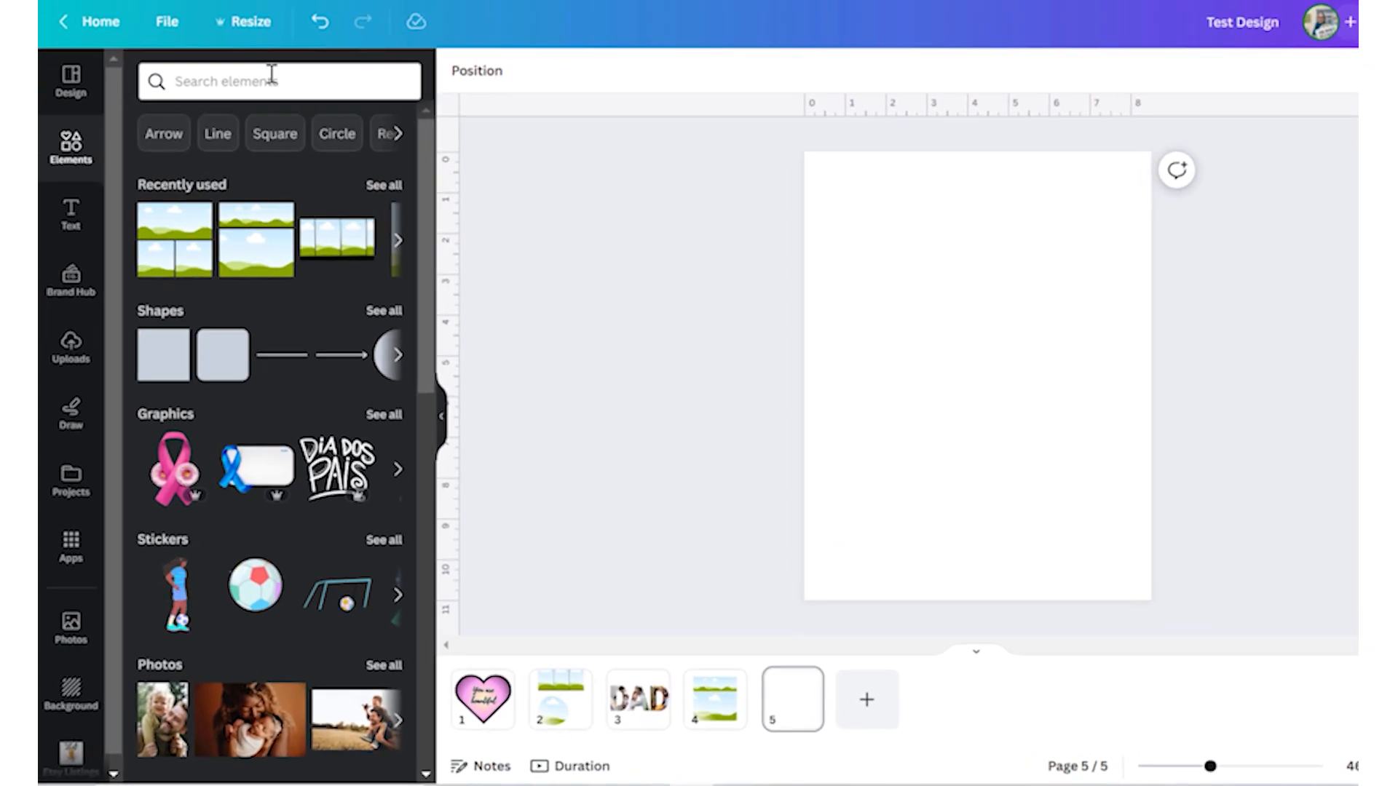
pyautogui.click(247, 147)
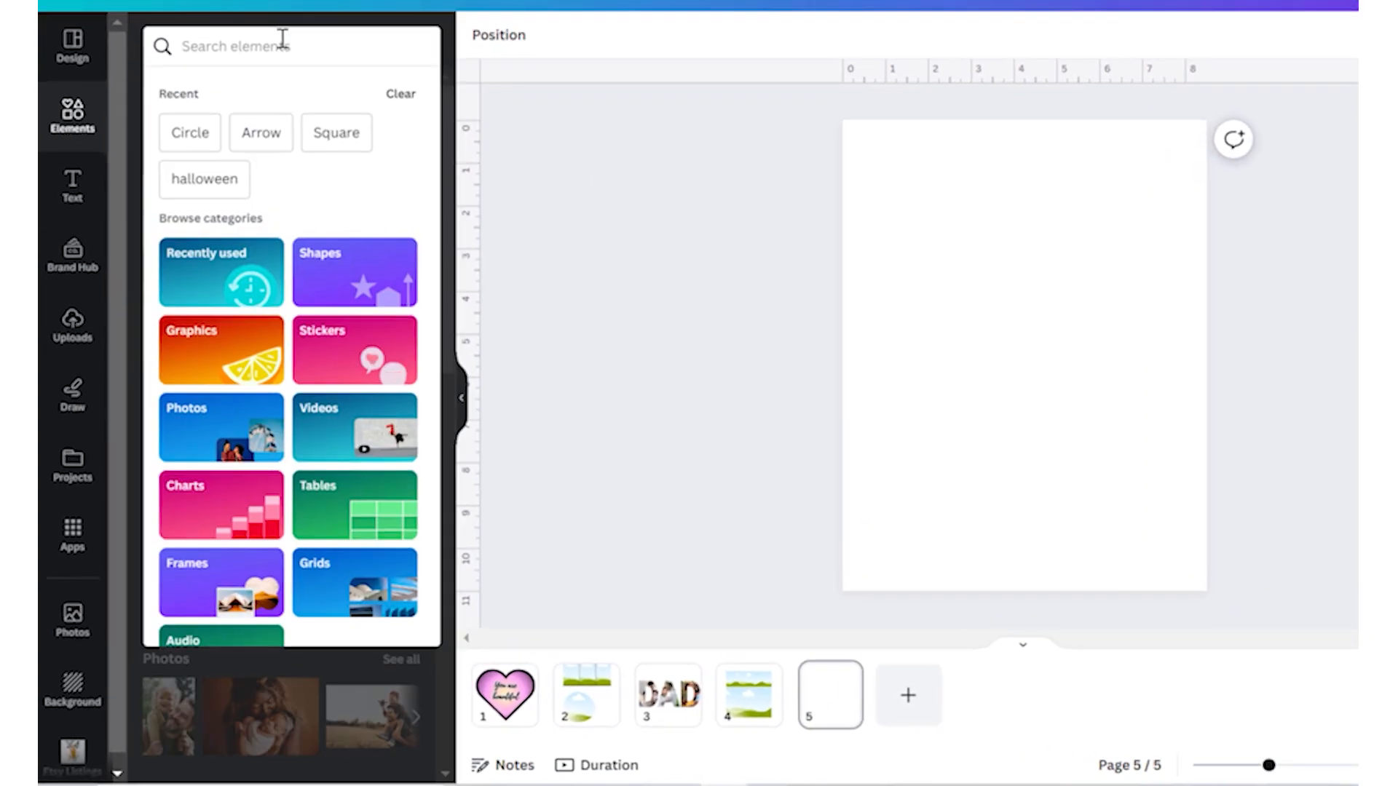
pyautogui.write('hALLO')
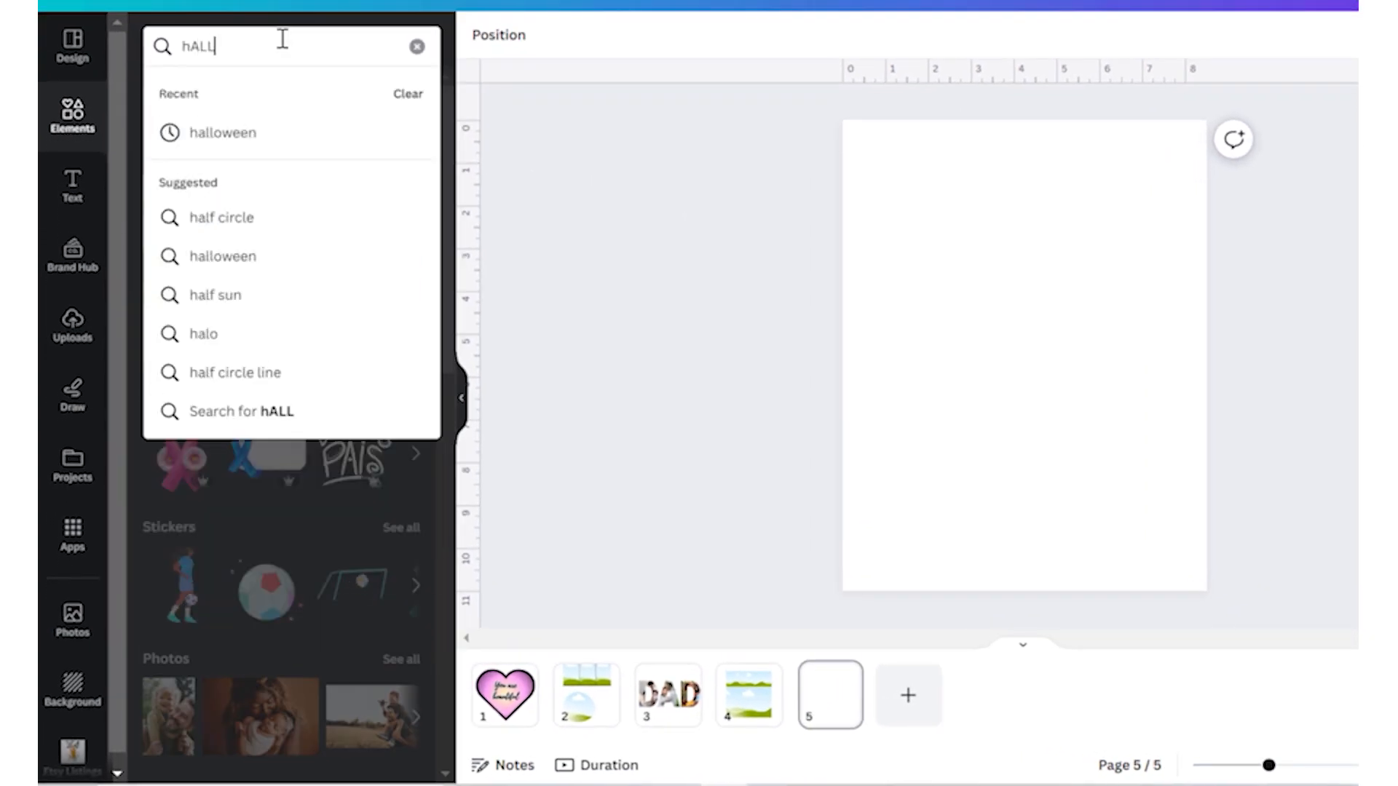
pyautogui.click(243, 133)
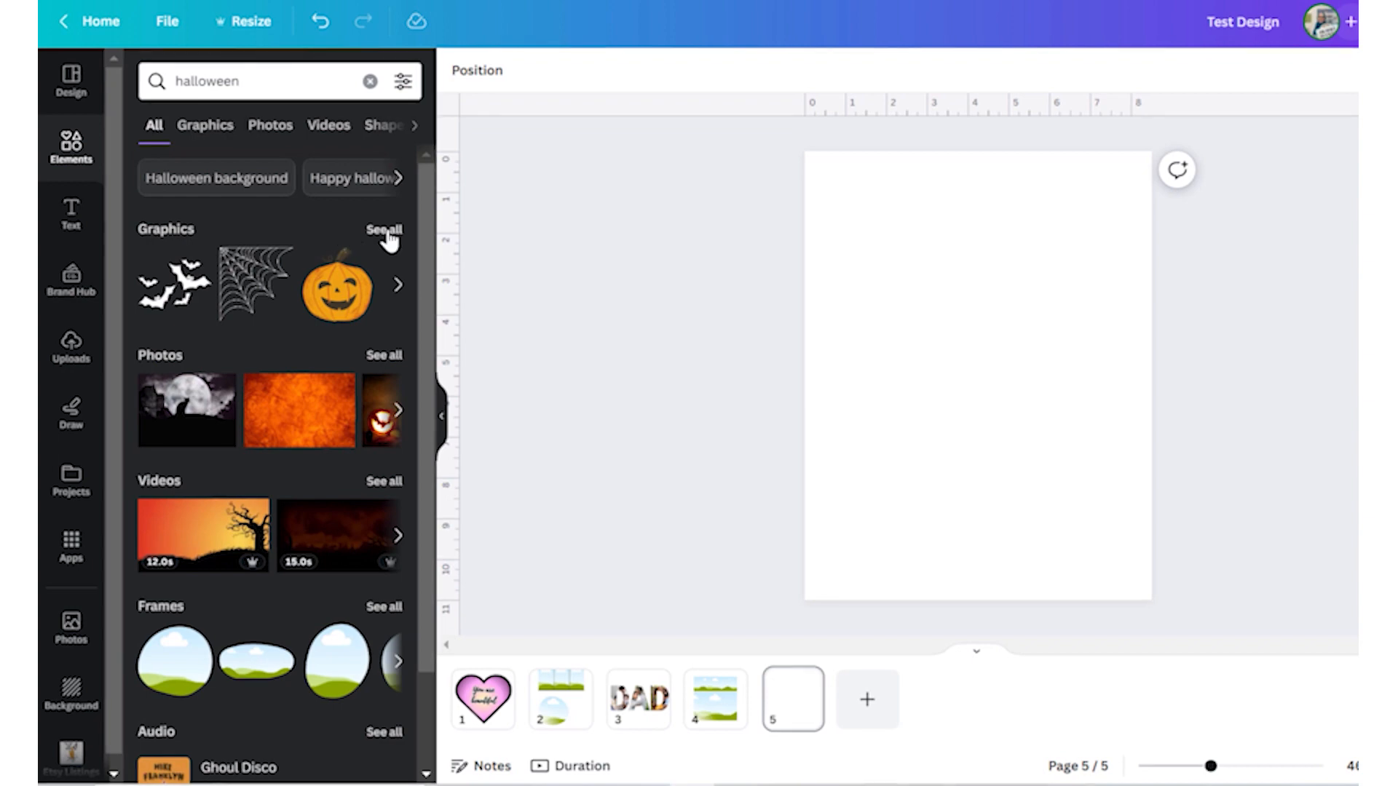
pyautogui.click(388, 233)
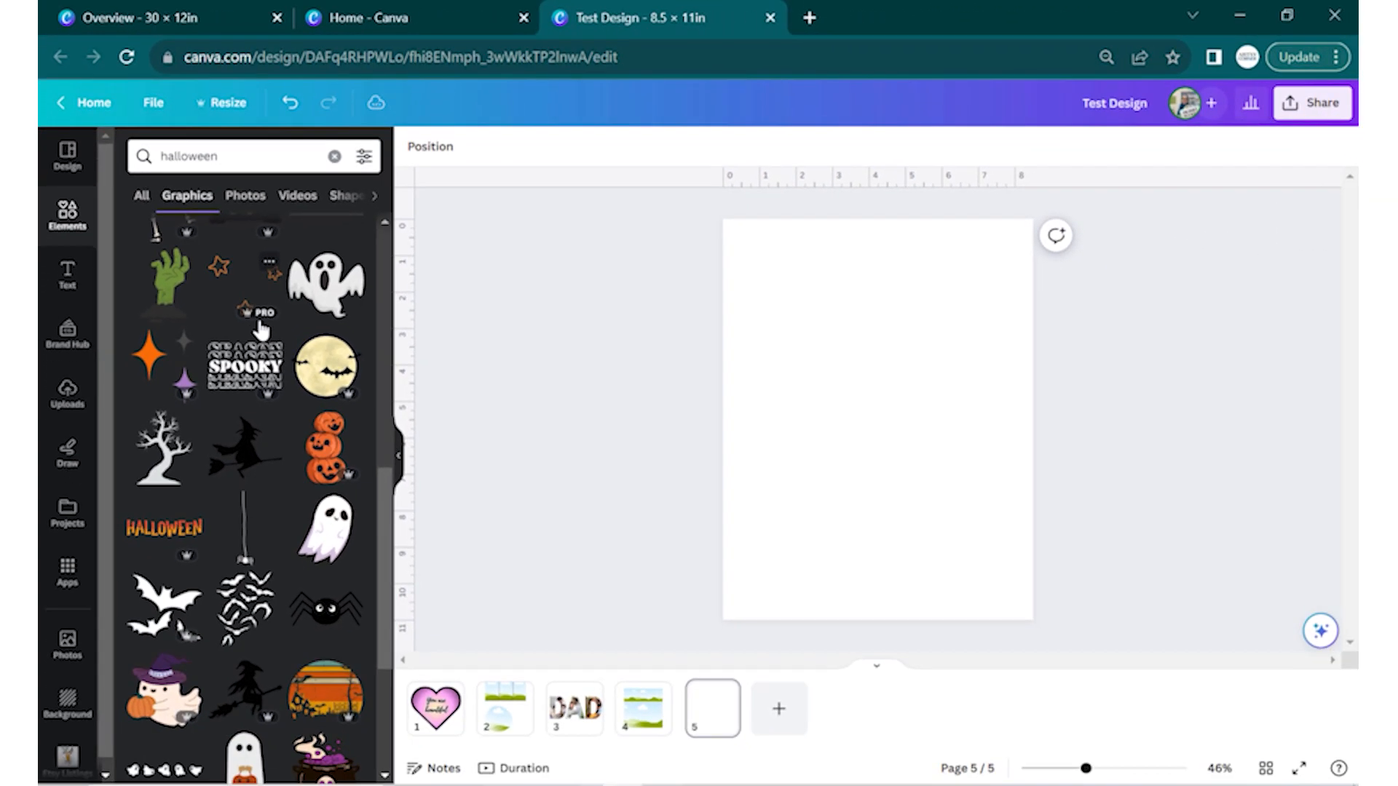
# - Add the black haunted house with the yellow moon to page 5 and look through all its Magic Recommendations
pyautogui.scroll(7, 284, 466)
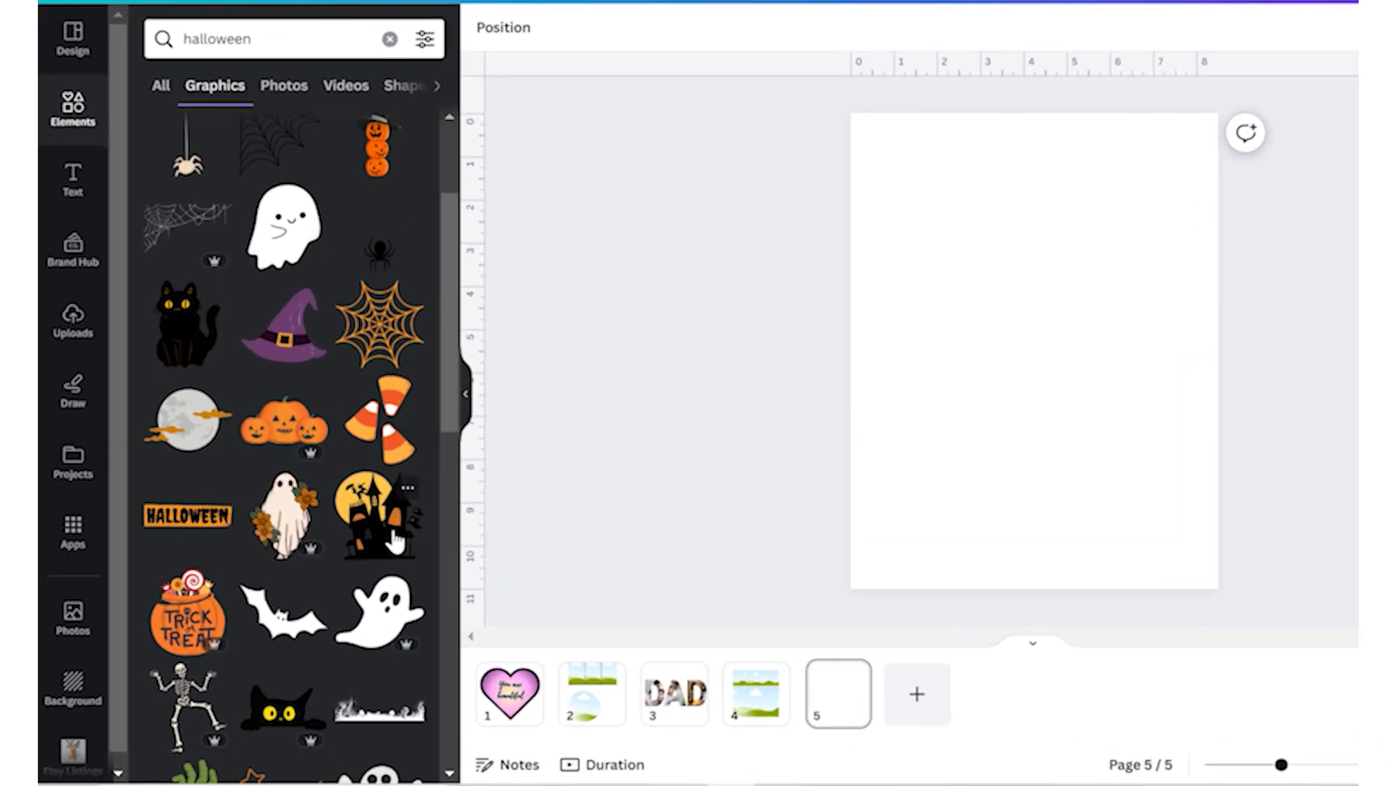
pyautogui.click(394, 541)
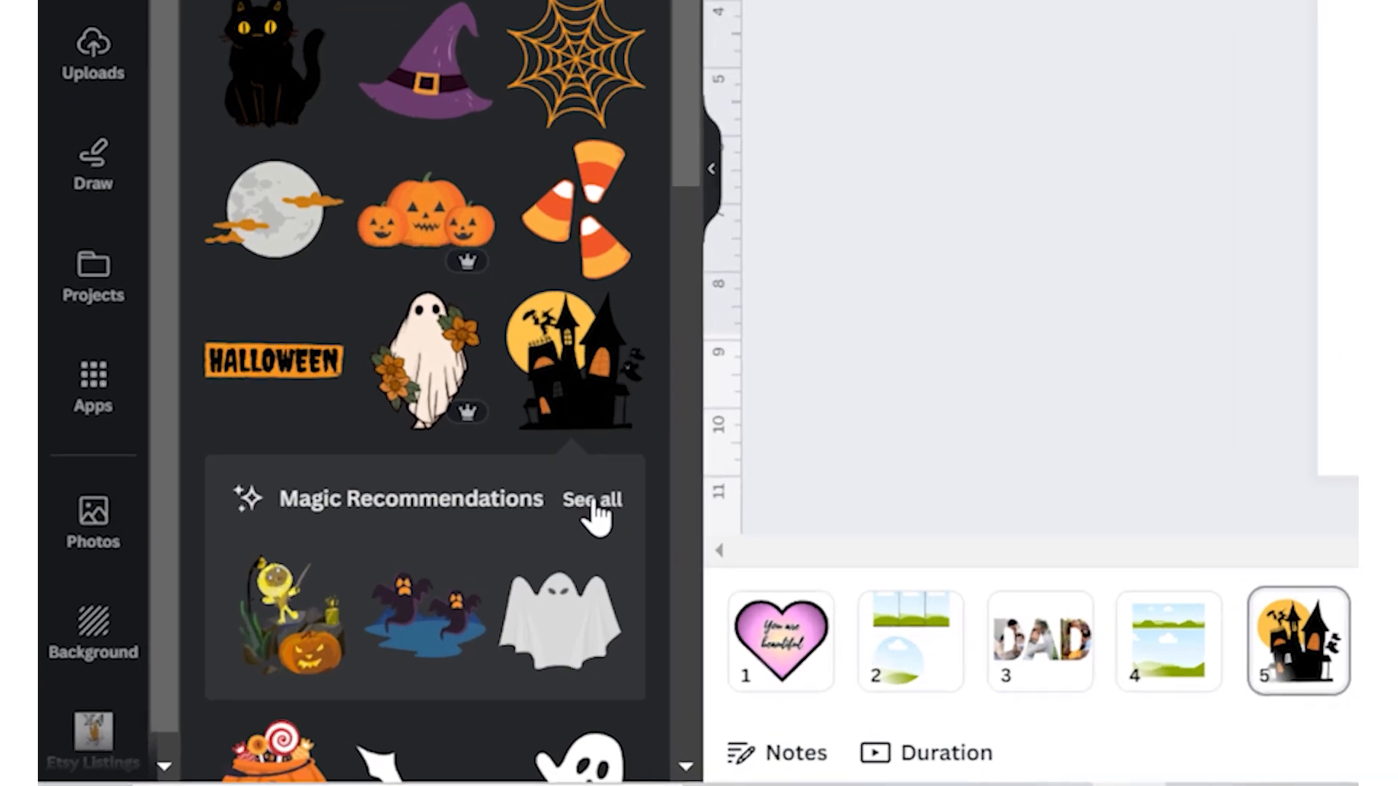
pyautogui.click(426, 585)
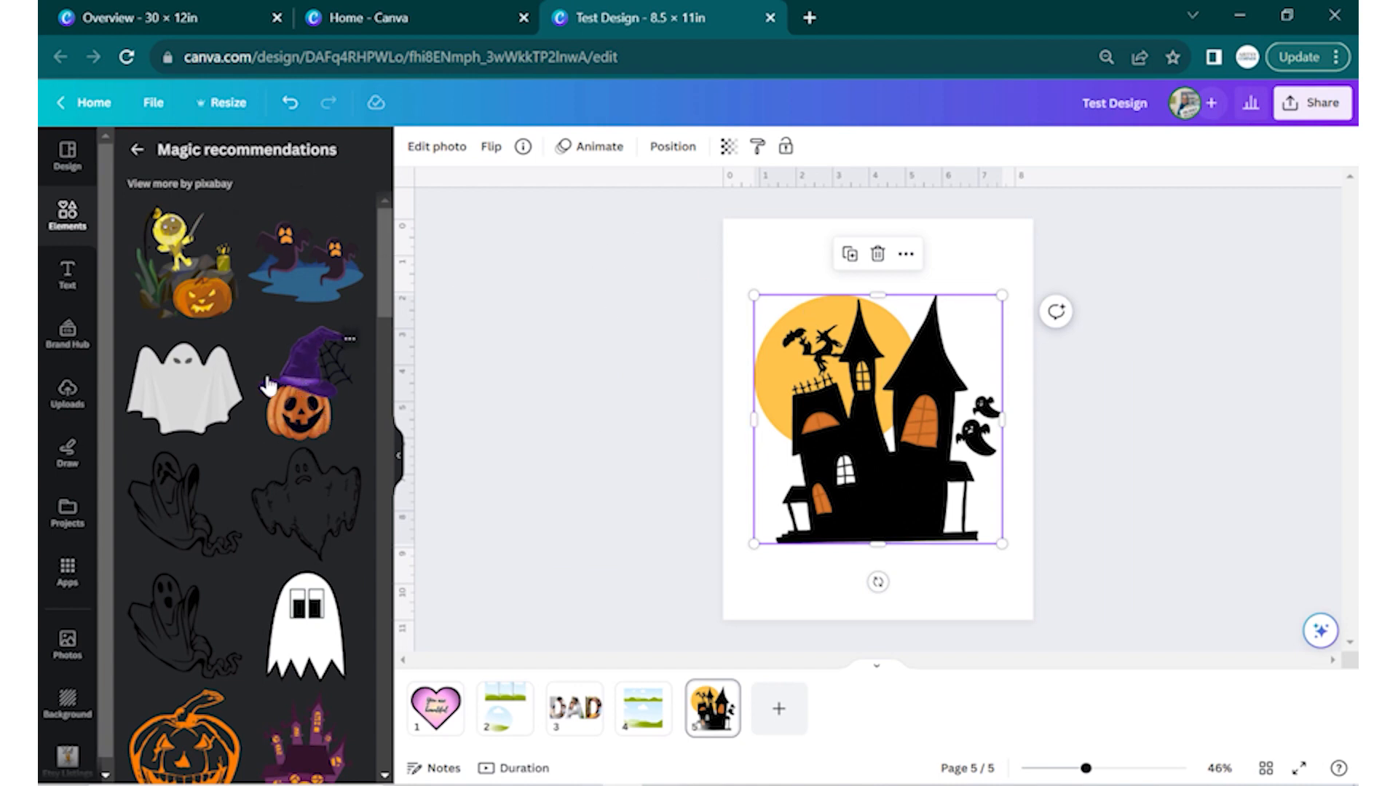
pyautogui.scroll(-10, 275, 407)
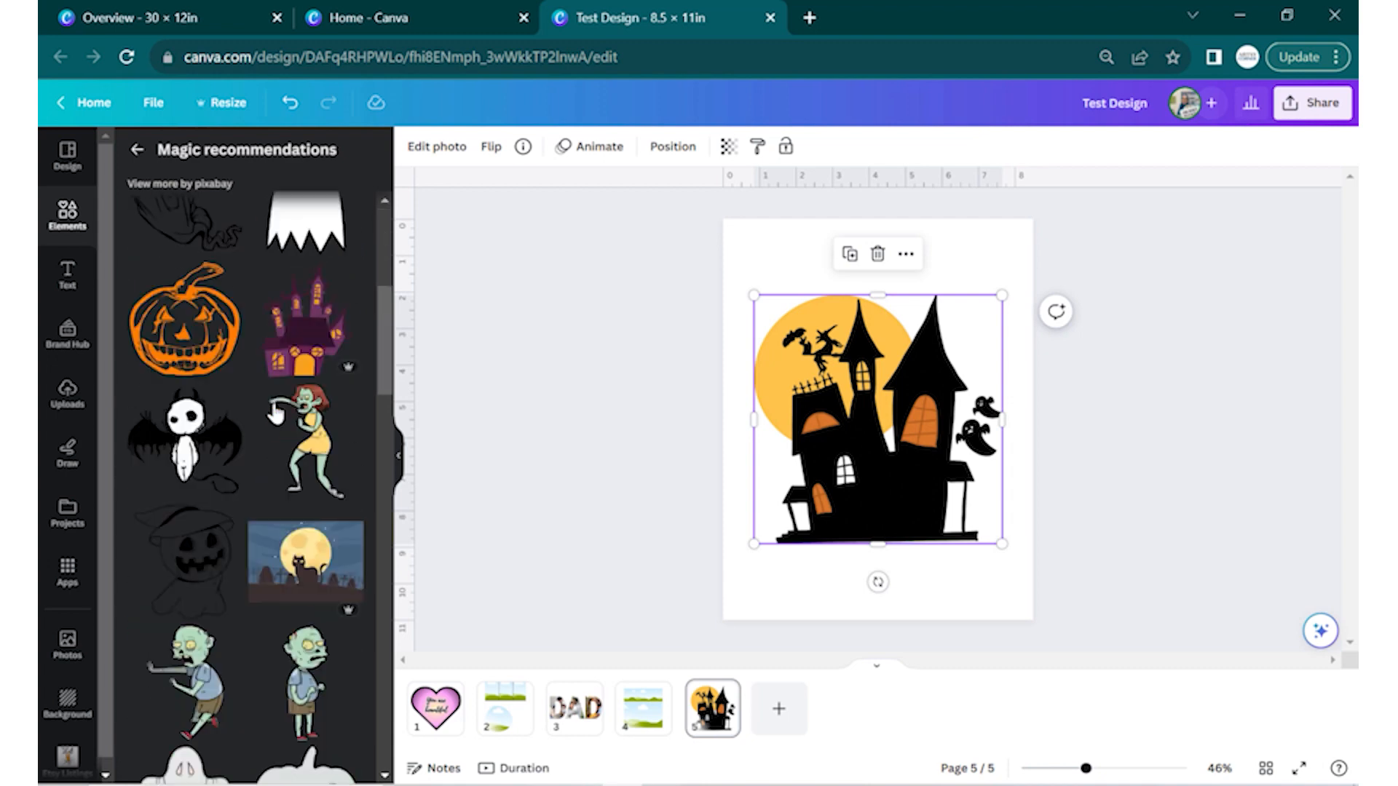
pyautogui.scroll(10, 275, 399)
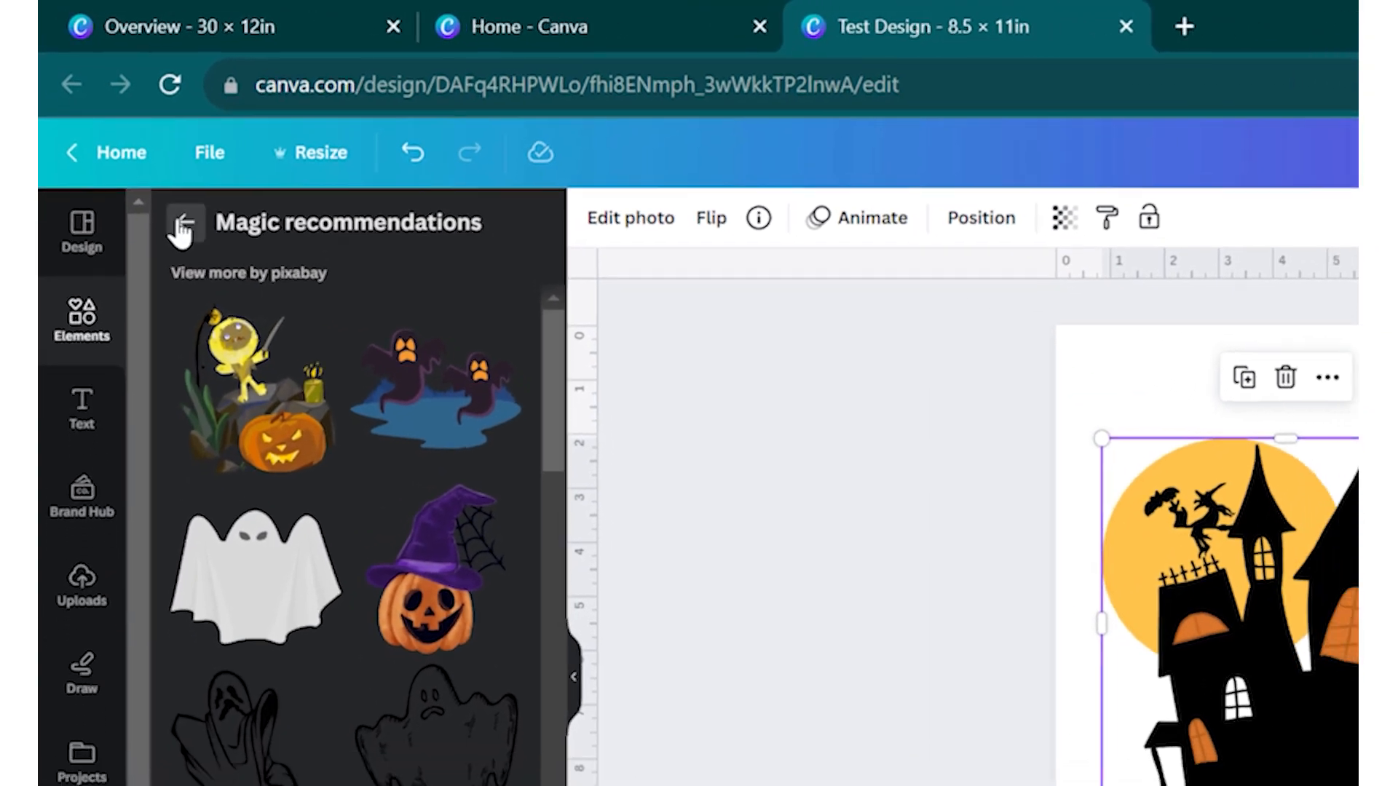
pyautogui.click(182, 227)
# - Add the single flying bat graphic, move it over the haunted house's tallest tower, and flip it horizontally
pyautogui.scroll(-5, 483, 755)
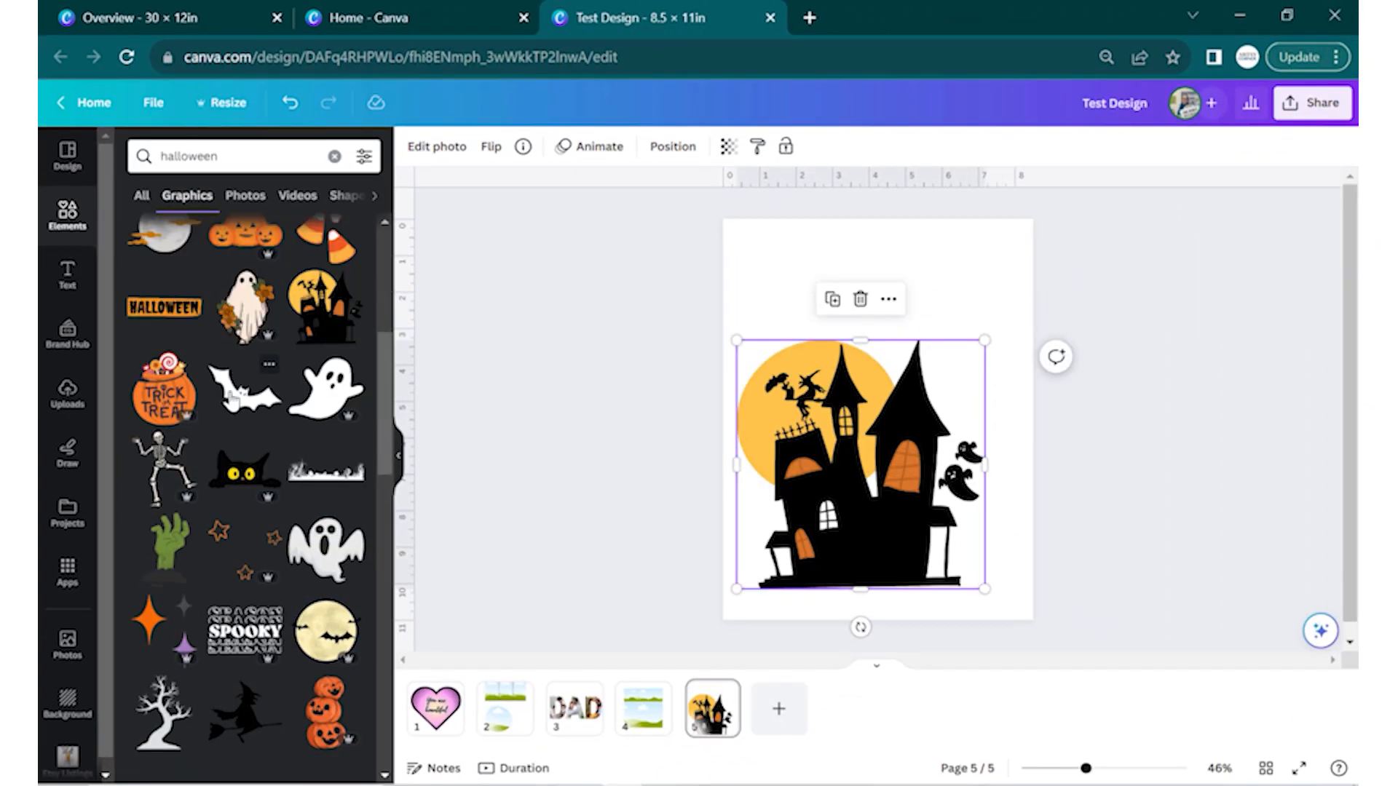
pyautogui.click(230, 397)
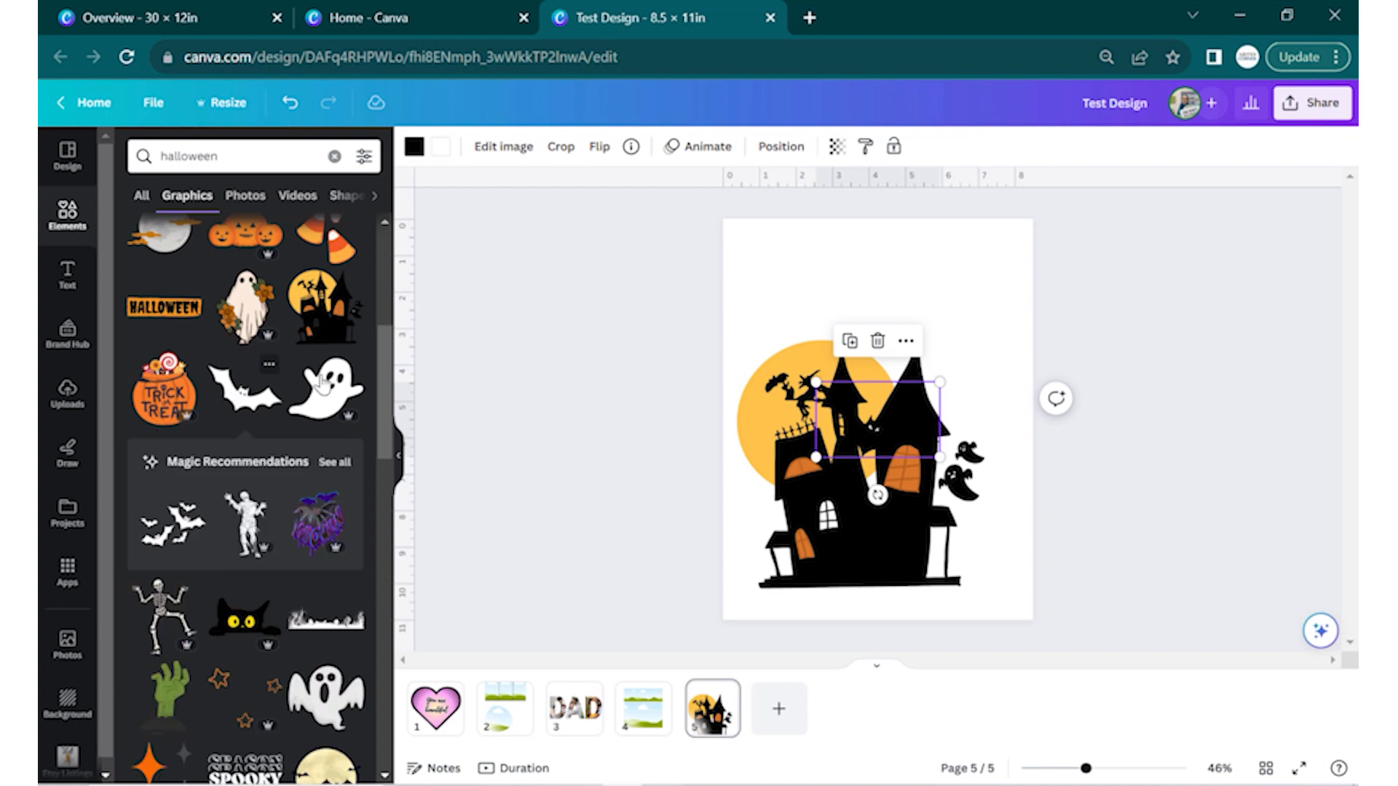
pyautogui.moveTo(901, 429); pyautogui.dragTo(960, 401)
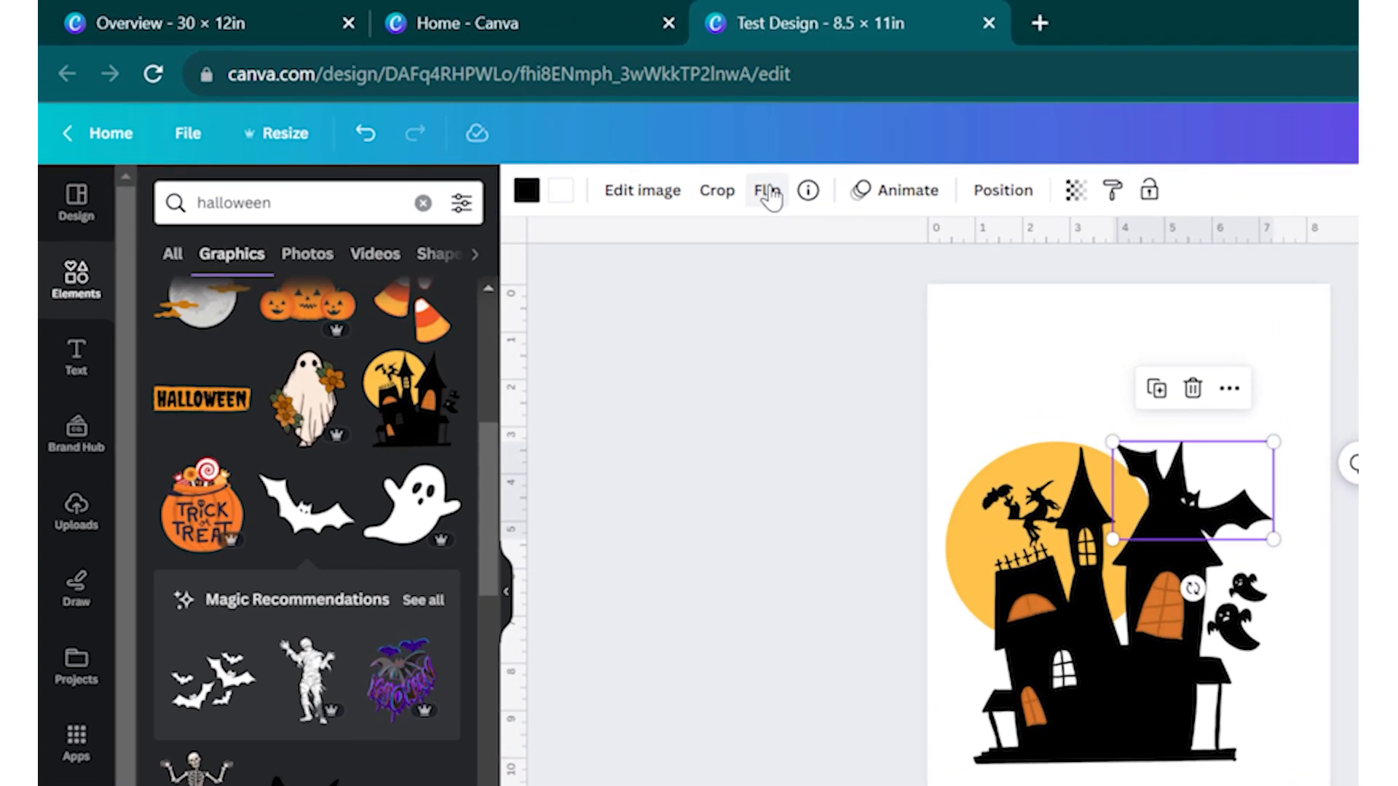
pyautogui.click(730, 180)
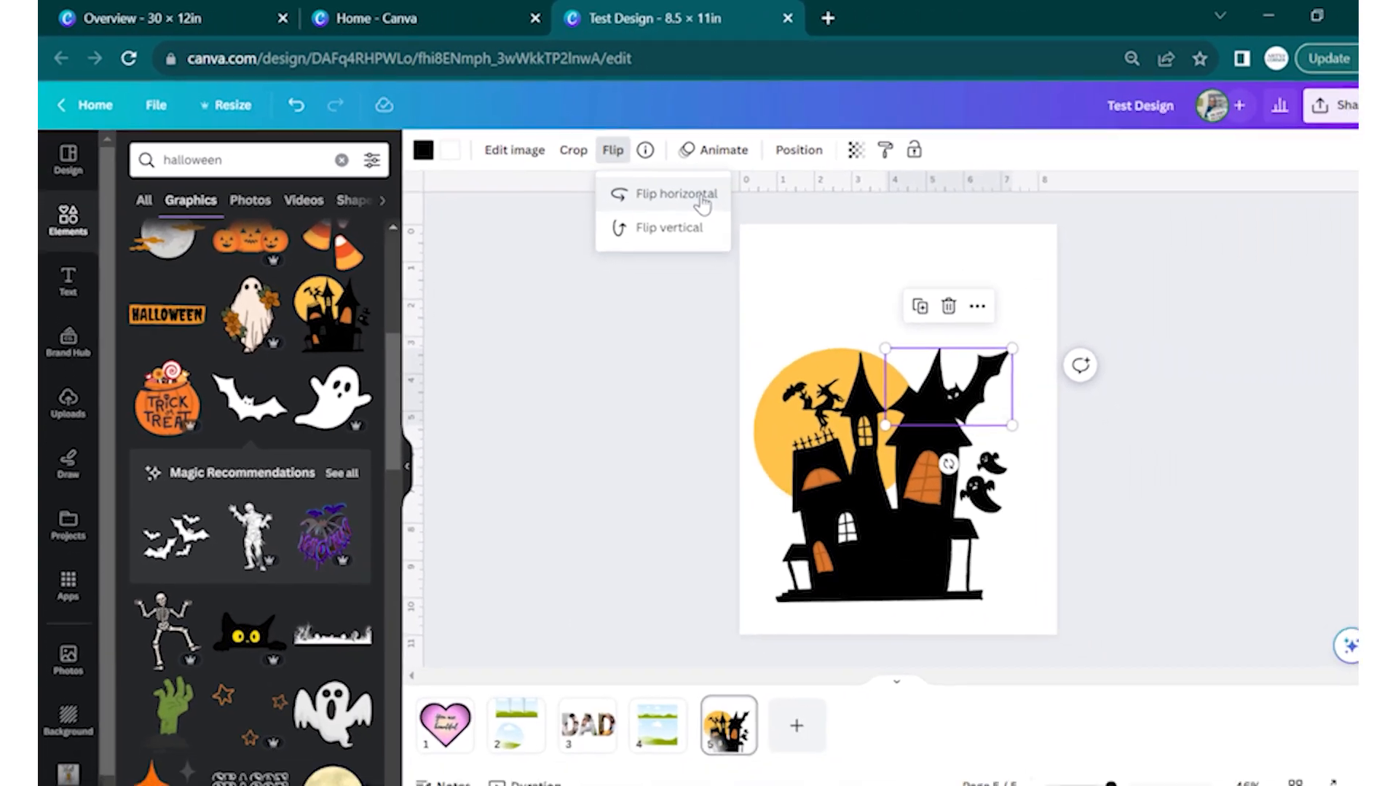
pyautogui.click(874, 248)
# - Shrink the bat to about 2 in wide beside the tallest tower's peak, and centre house and bat together on page 5
pyautogui.moveTo(957, 347); pyautogui.dragTo(953, 379)
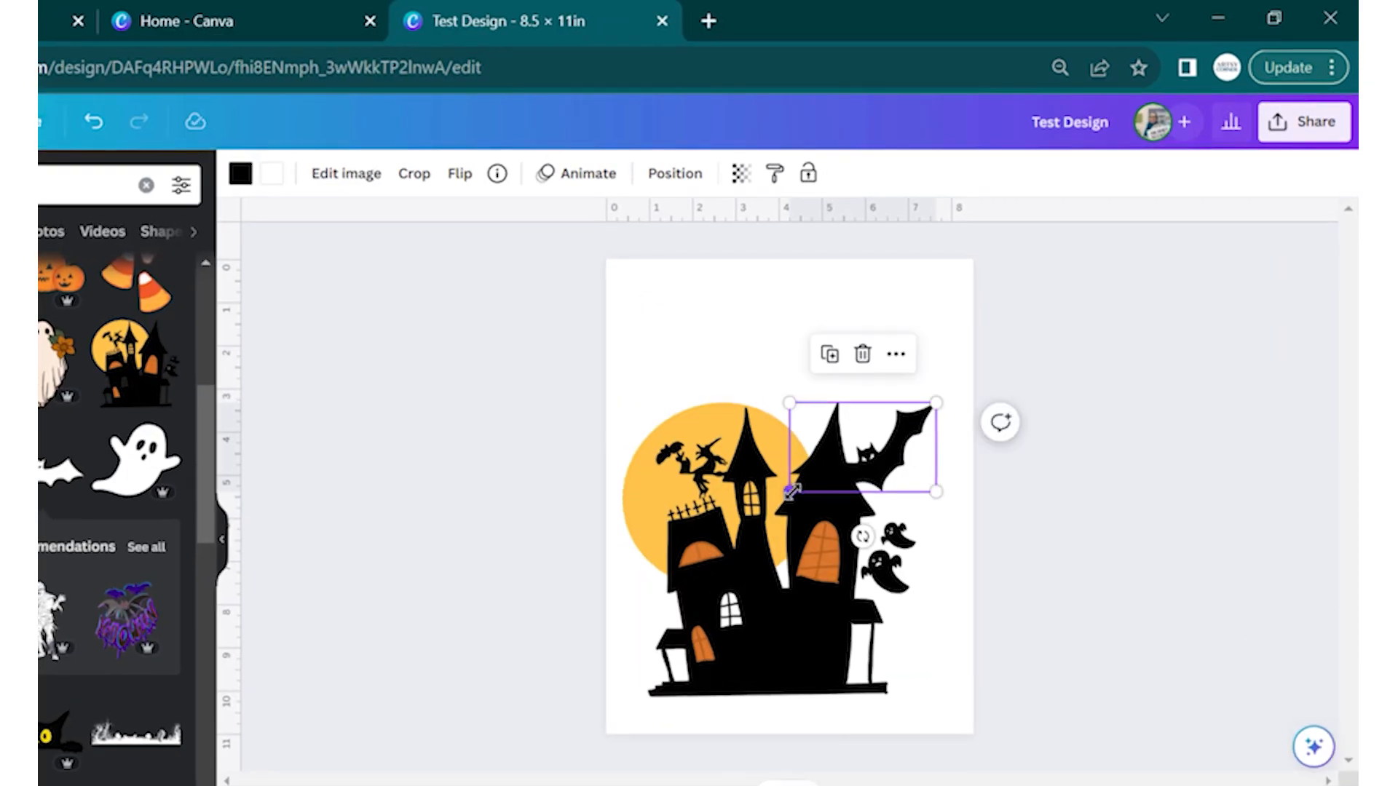
pyautogui.moveTo(861, 415); pyautogui.dragTo(910, 384)
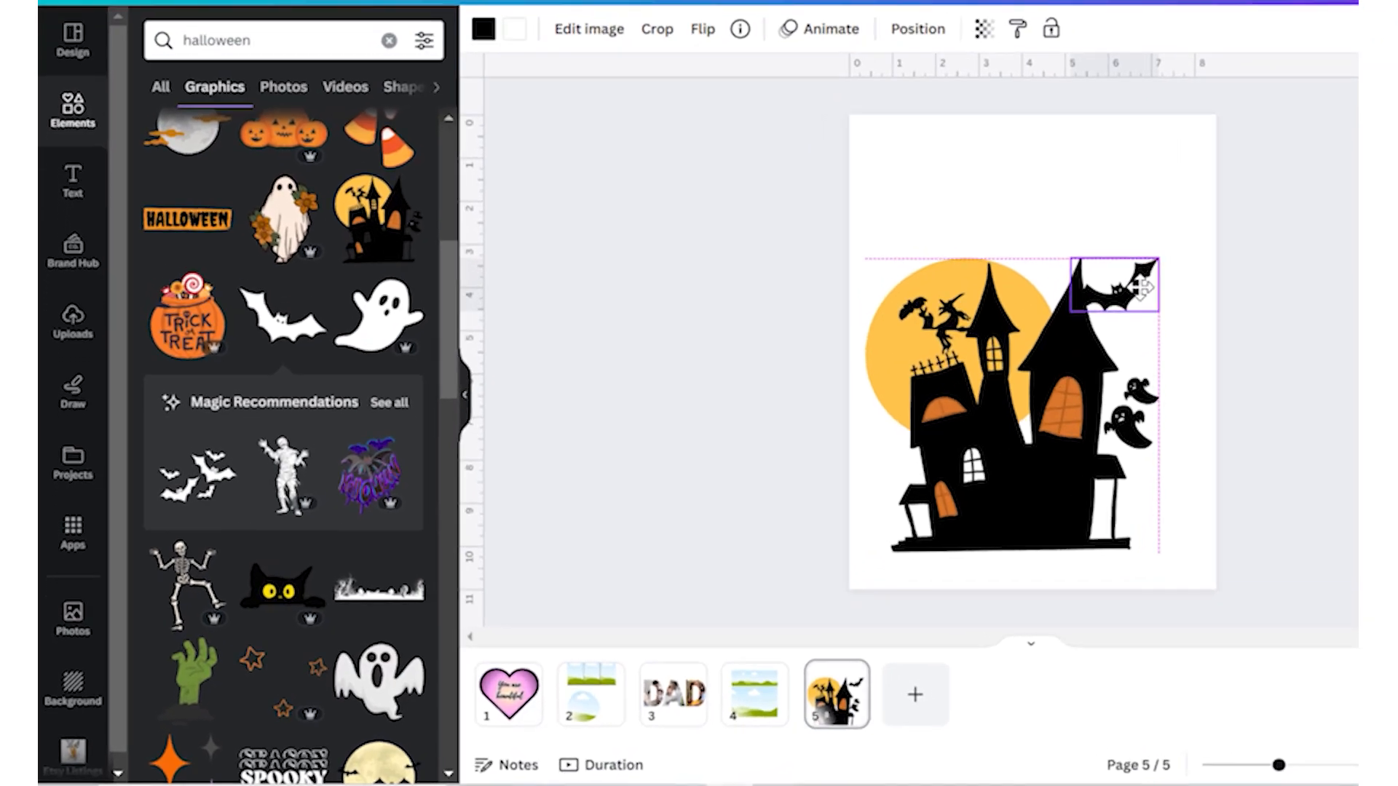
pyautogui.moveTo(1171, 275); pyautogui.dragTo(1169, 275)
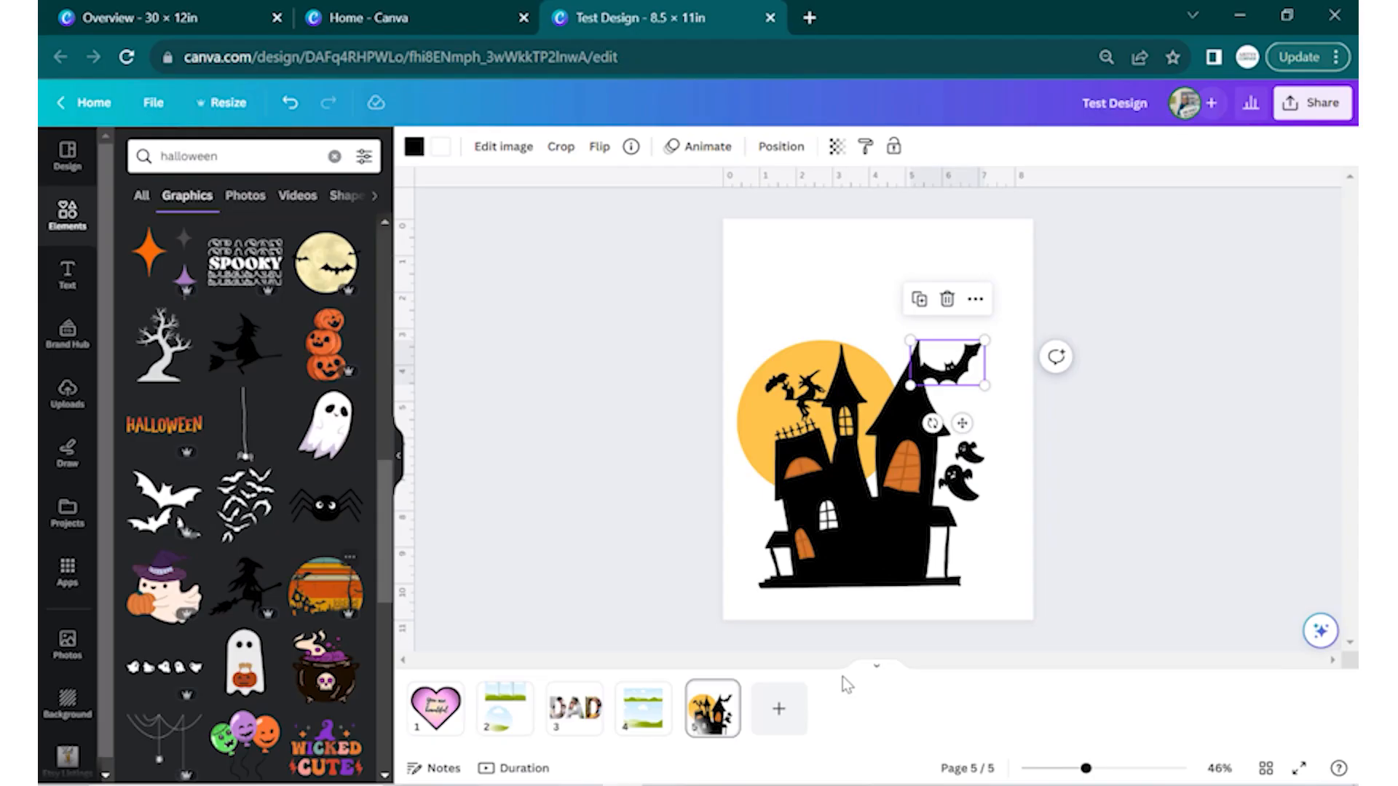
pyautogui.moveTo(1000, 523); pyautogui.dragTo(891, 319)
pyautogui.moveTo(779, 508); pyautogui.dragTo(792, 460)
# - Find the slanted BOO! lettering further down the halloween graphics and add it to page 5
pyautogui.scroll(-3, 263, 458)
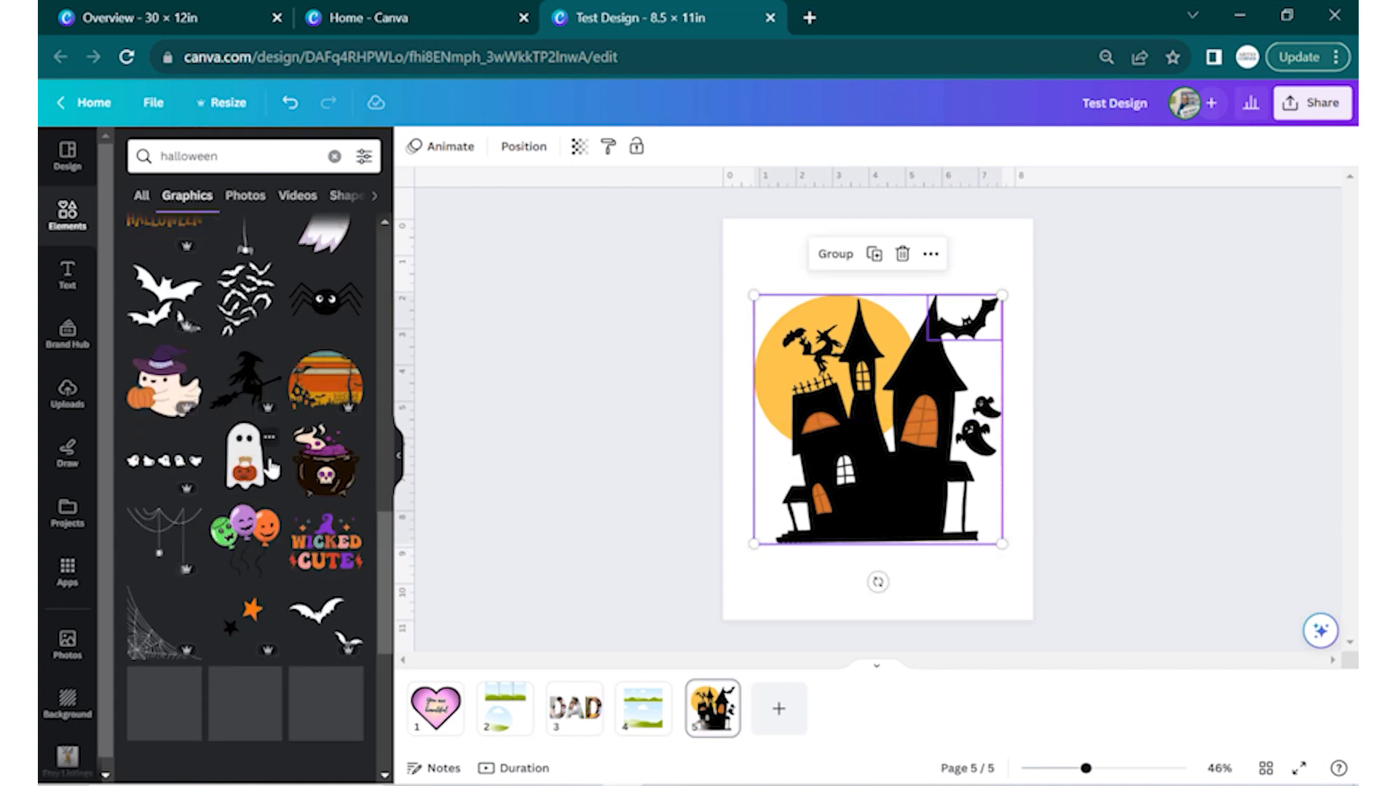
pyautogui.scroll(-3, 270, 467)
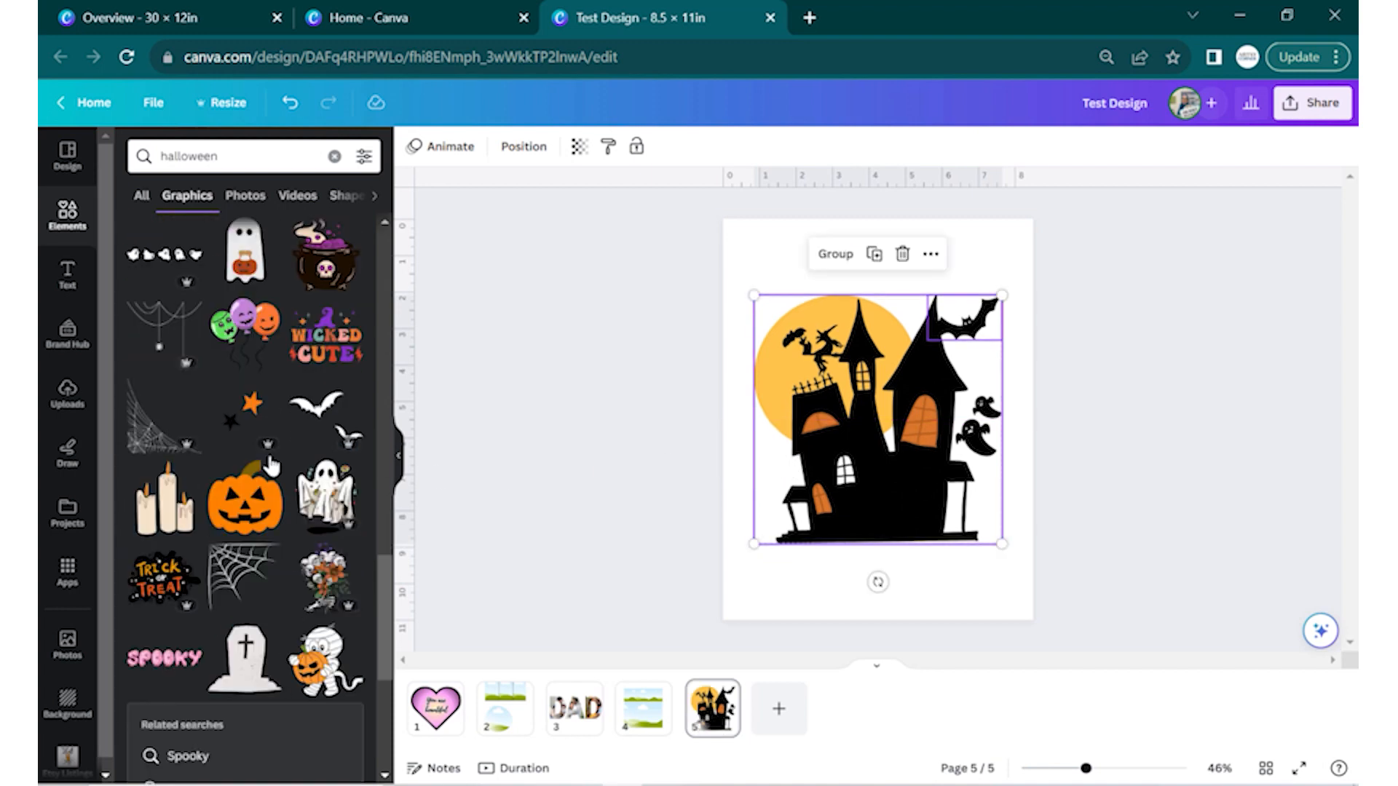
pyautogui.scroll(-10, 269, 466)
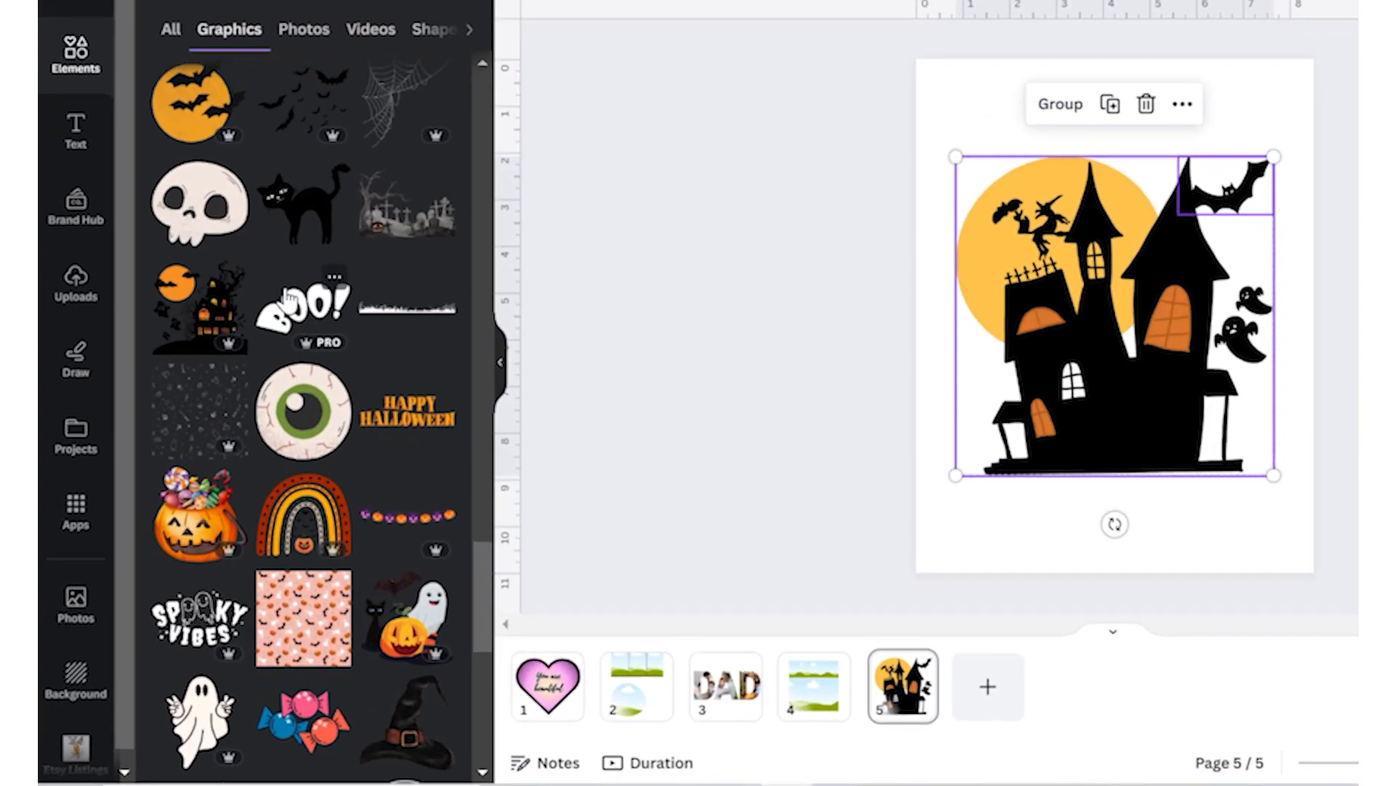
pyautogui.scroll(2, 288, 298)
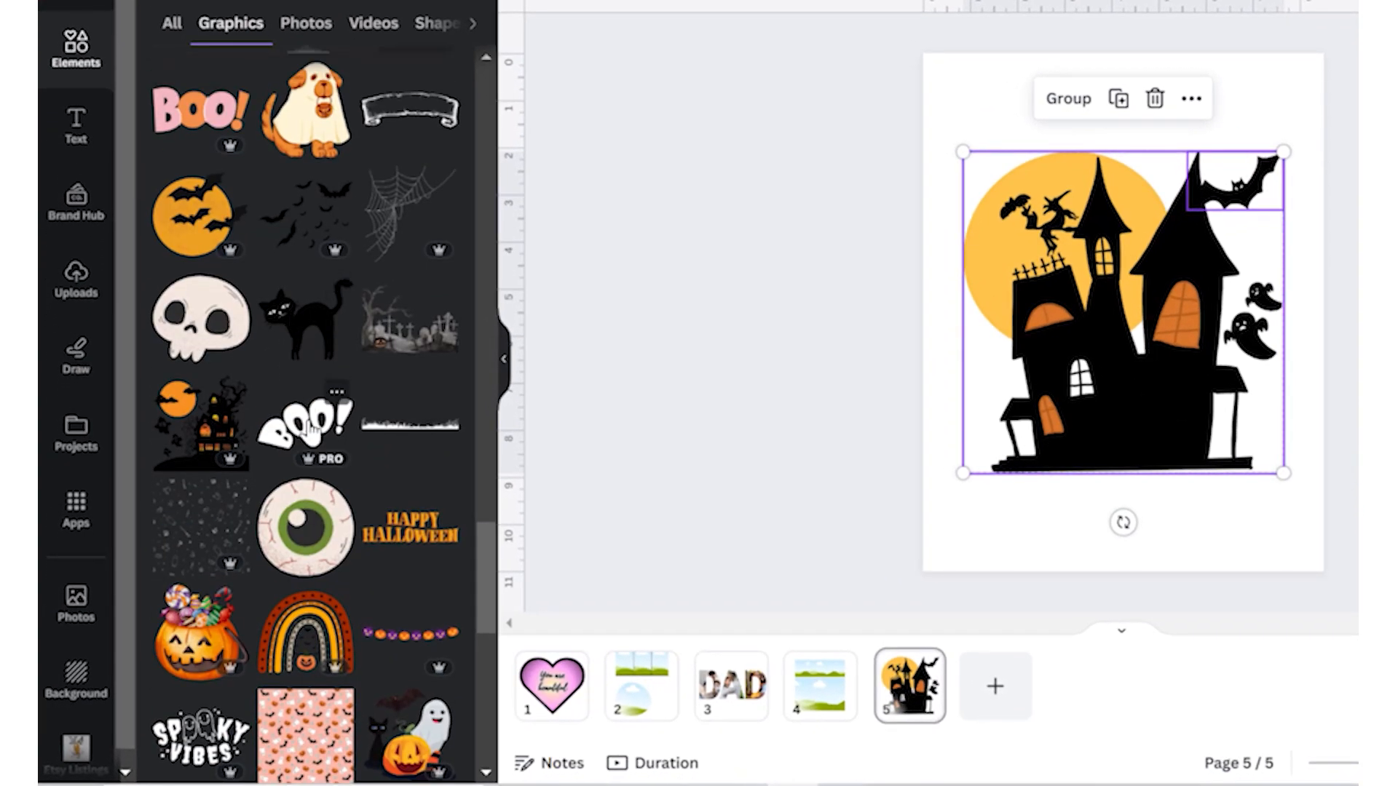
pyautogui.click(306, 426)
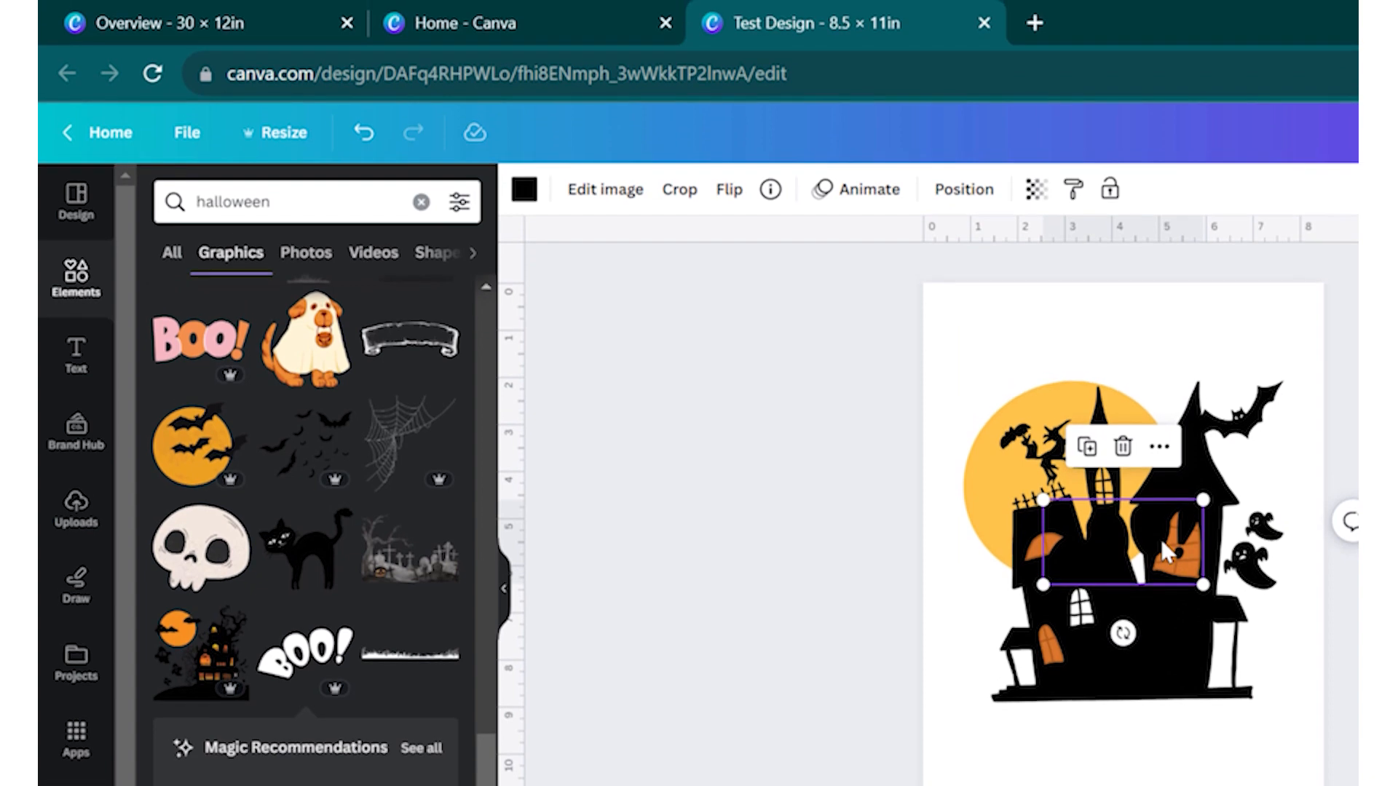
# - Recolor the BOO! lettering white and move it down onto the base of the haunted house
pyautogui.click(524, 189)
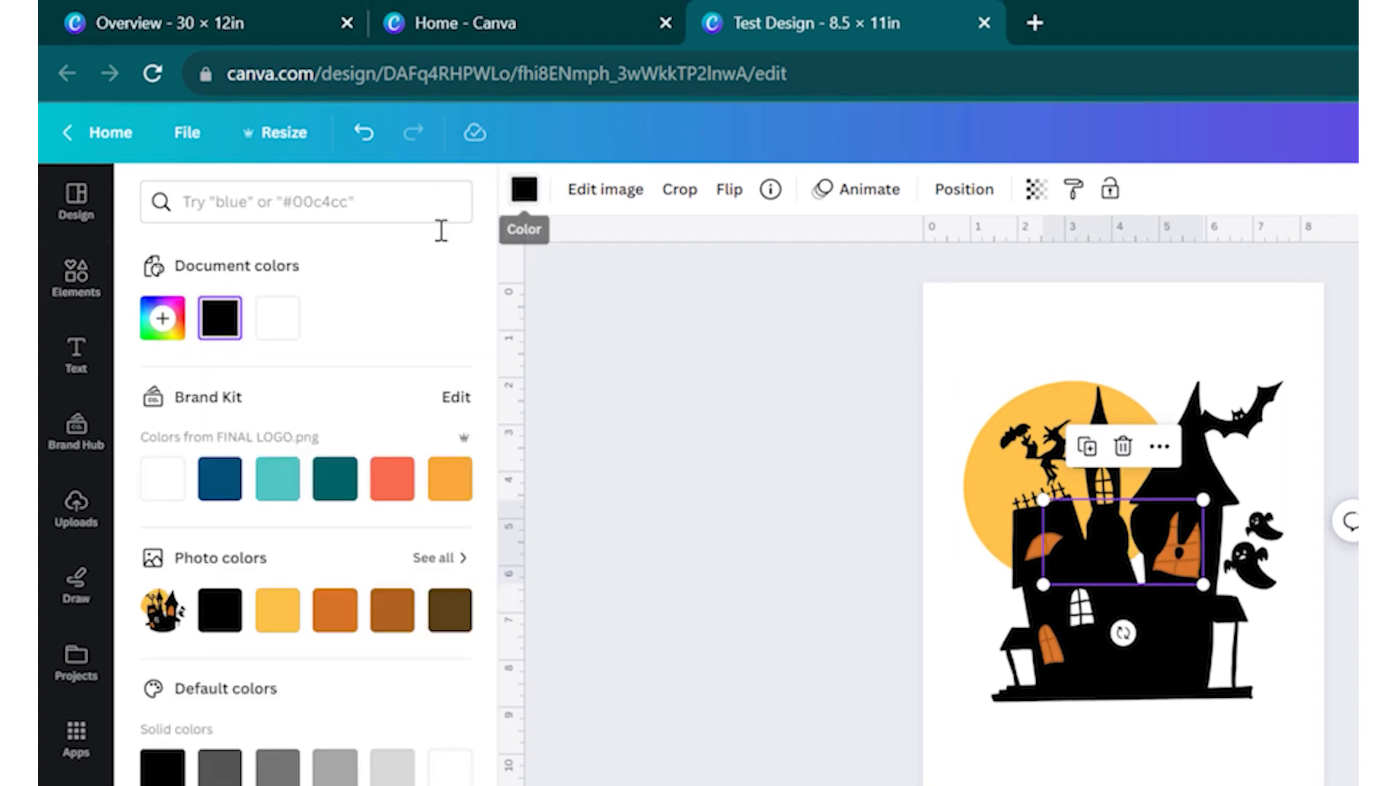
pyautogui.click(278, 319)
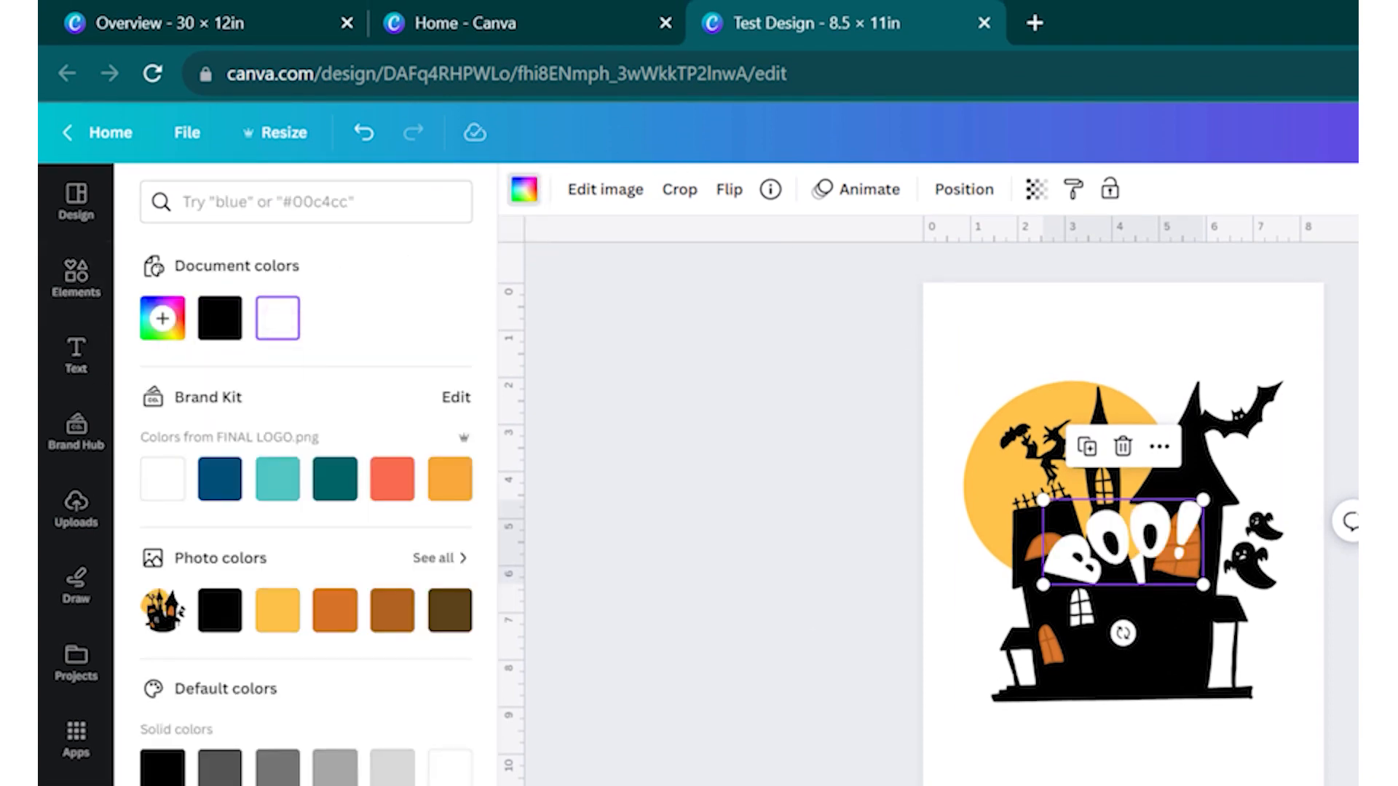
pyautogui.moveTo(1135, 547); pyautogui.dragTo(1127, 631)
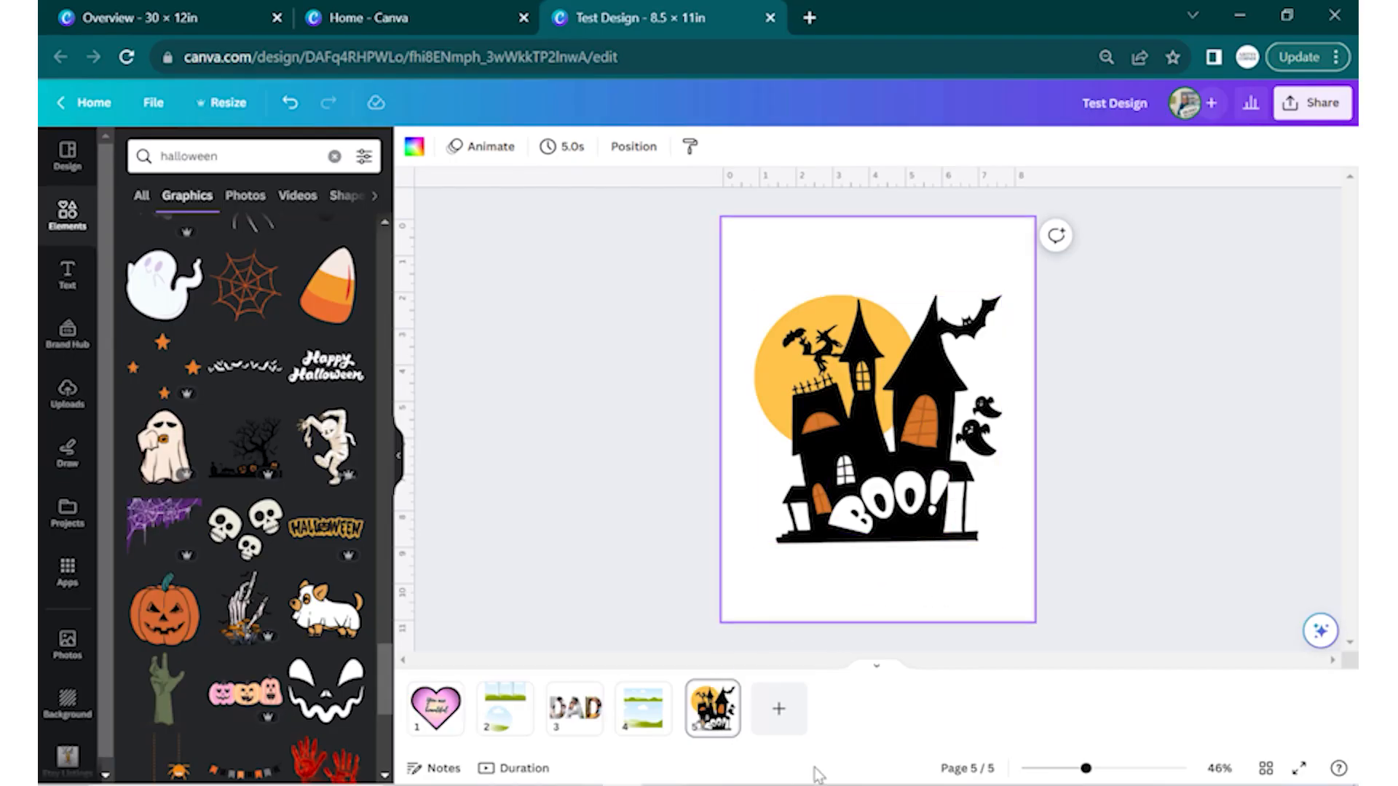
# - Add a blank page 6 and look through more of the halloween graphics
pyautogui.click(778, 710)
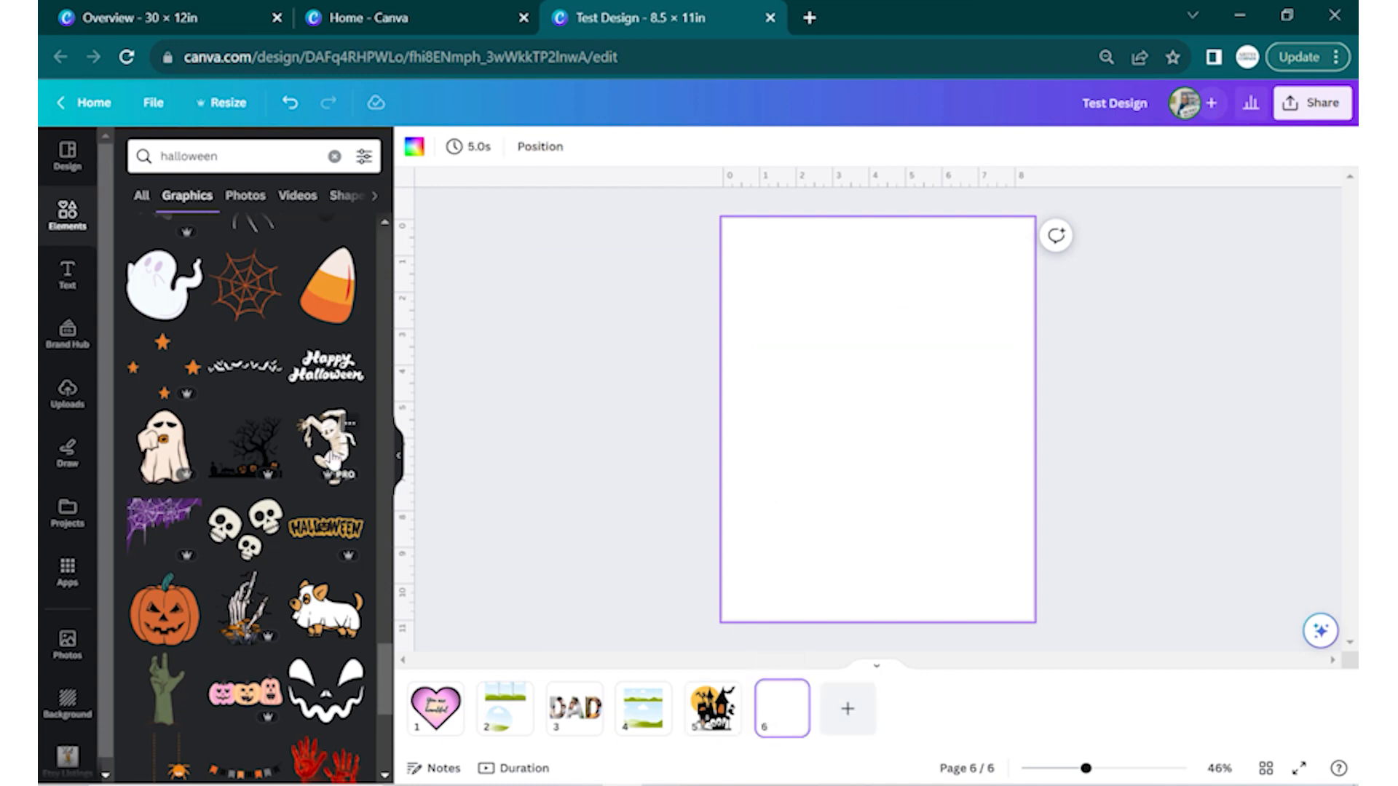
pyautogui.scroll(-7, 298, 482)
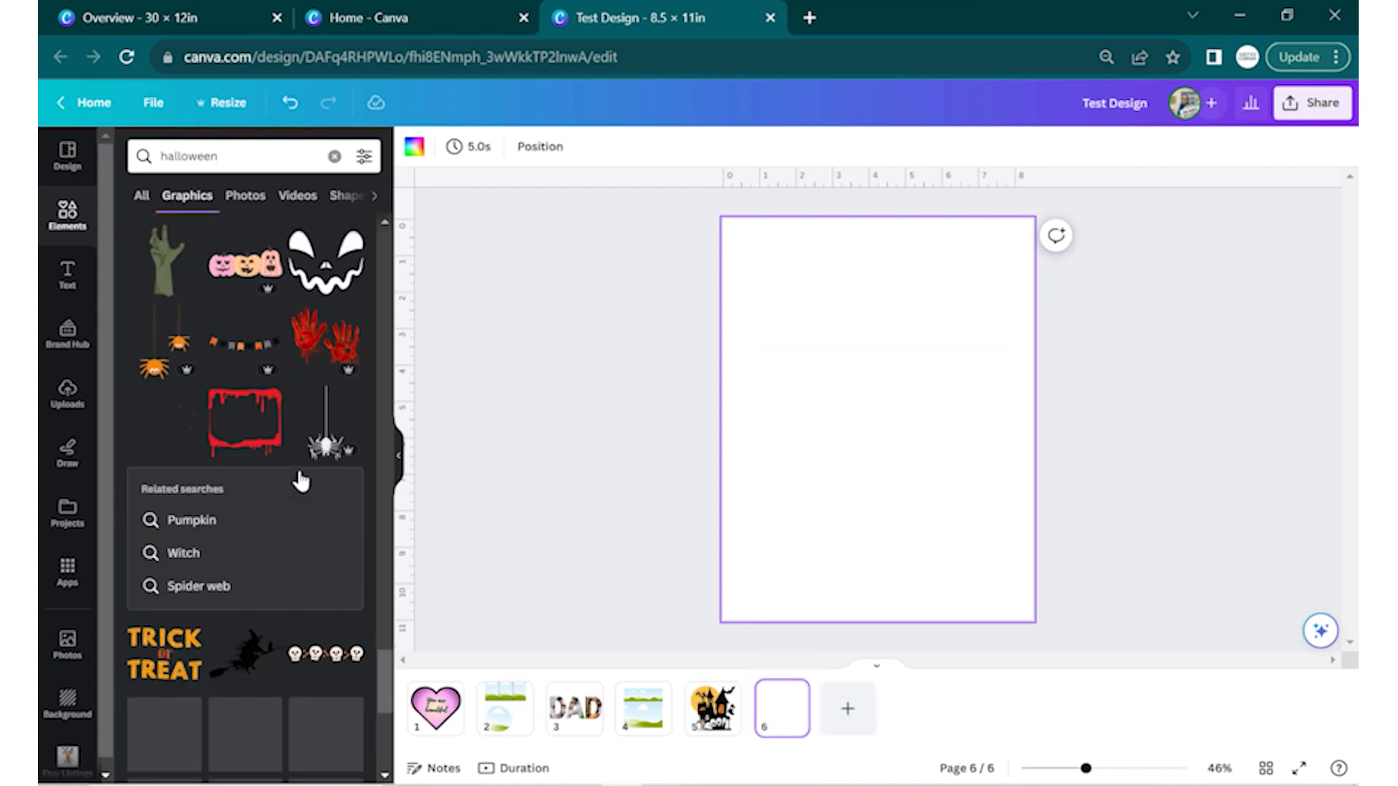
pyautogui.scroll(-4, 298, 474)
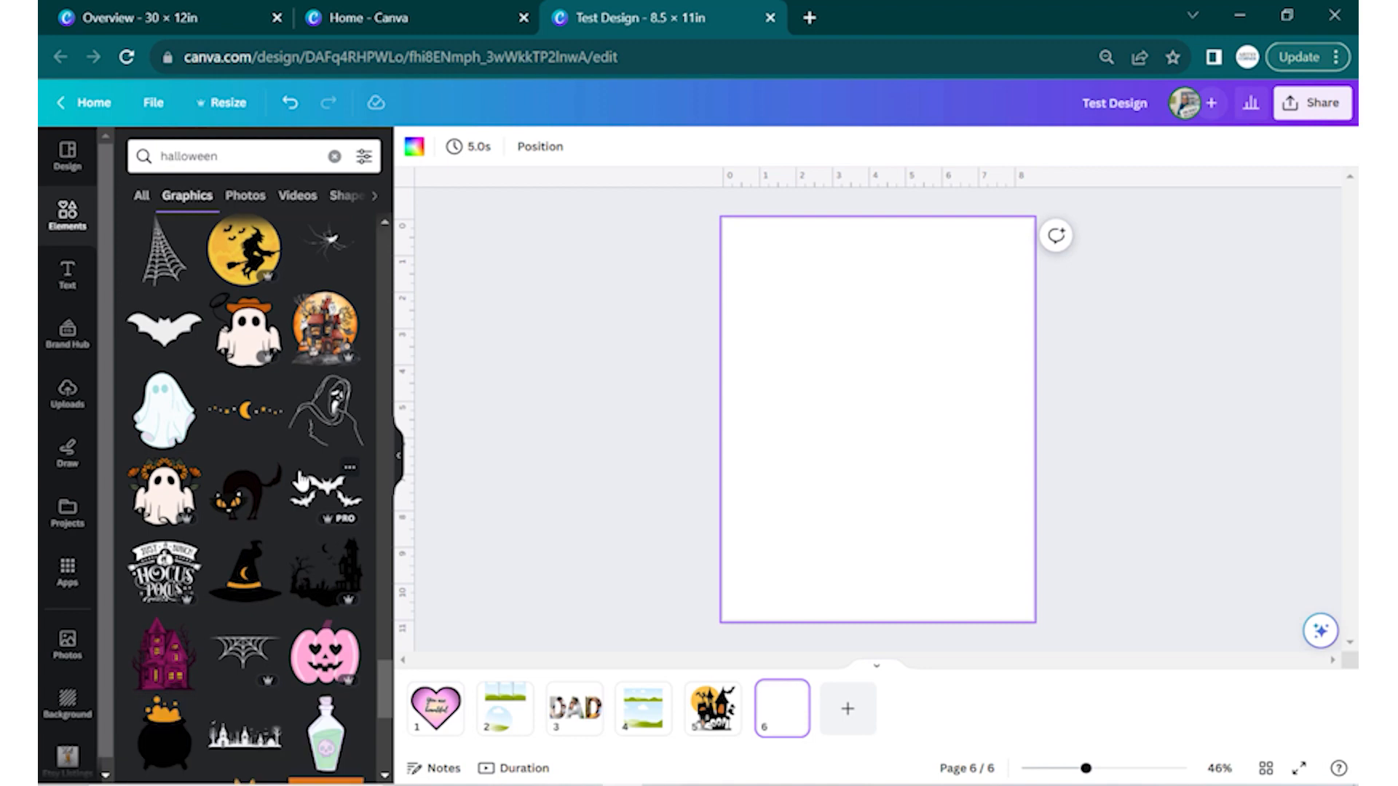
# - Search the graphics for "SPOOKY" instead and add the pink dripping SPOOKY lettering to page 6
pyautogui.click(270, 155)
pyautogui.press('BackSpace')
pyautogui.press('BackSpace')
pyautogui.press('BackSpace')
pyautogui.press('BackSpace')
pyautogui.press('BackSpace')
pyautogui.press('BackSpace')
pyautogui.press('BackSpace')
pyautogui.press('BackSpace')
pyautogui.press('BackSpace')
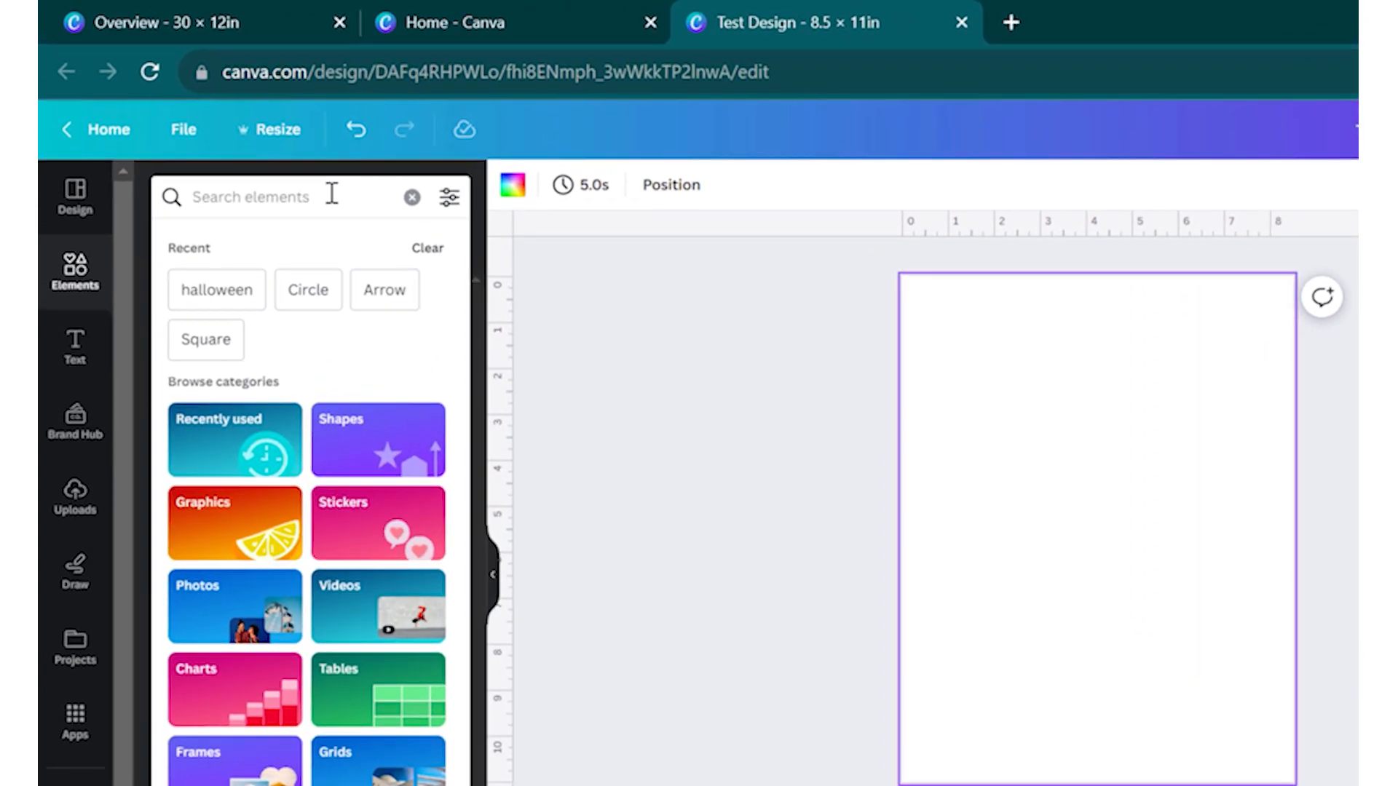
pyautogui.write('SPOO')
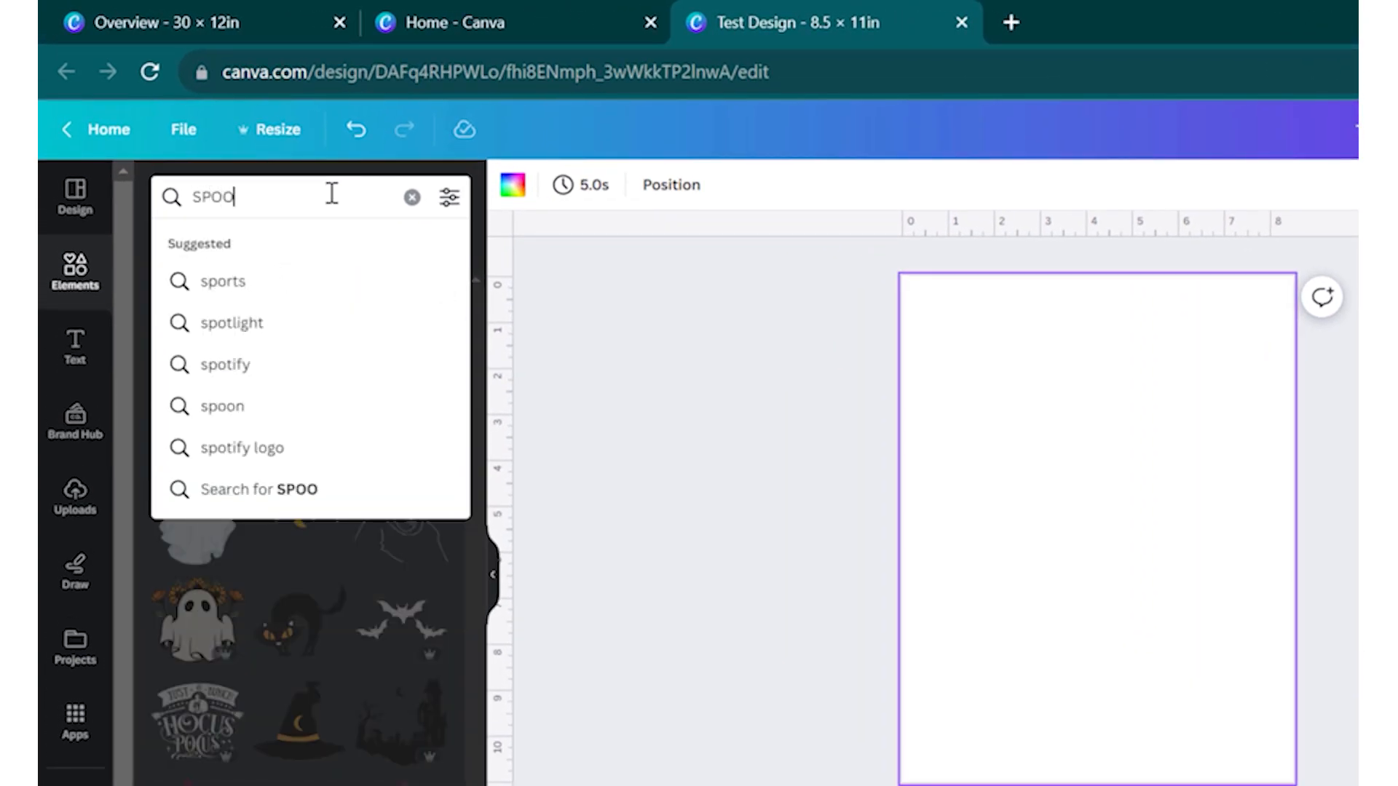
pyautogui.write('KY')
pyautogui.press('Return')
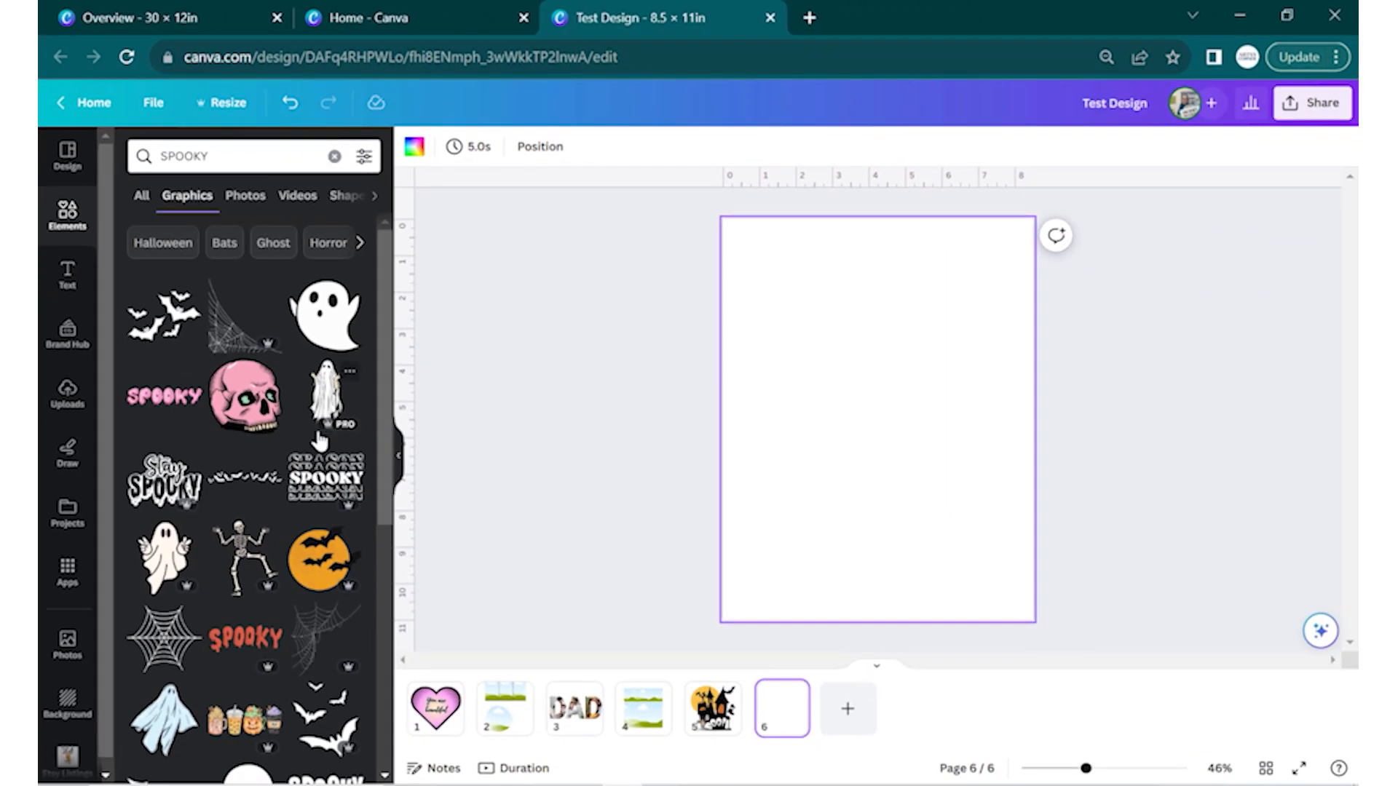
pyautogui.click(164, 395)
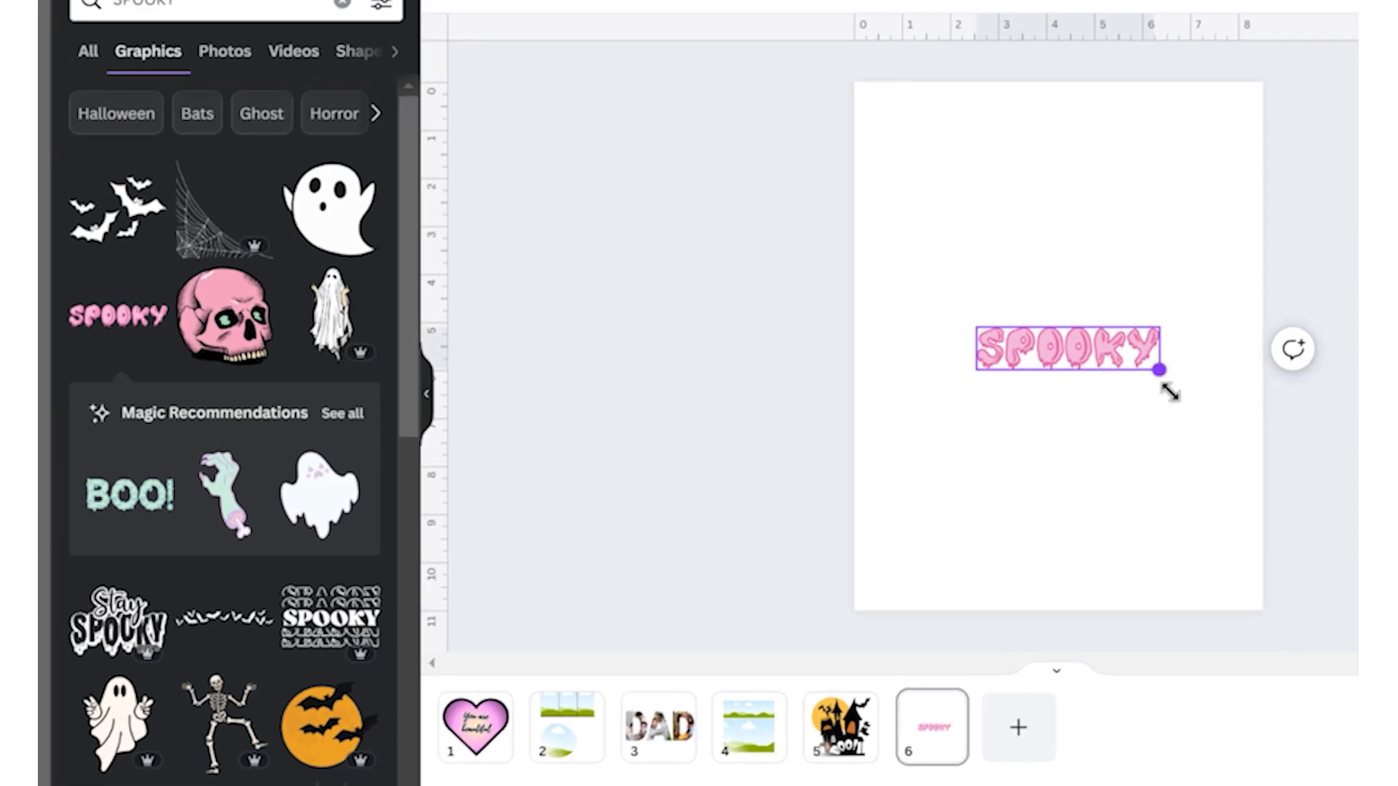
# - Enlarge the SPOOKY lettering to about 7 in wide and centre it horizontally above the middle of page 6
pyautogui.moveTo(1169, 392); pyautogui.dragTo(1211, 441)
pyautogui.moveTo(979, 397); pyautogui.dragTo(884, 432)
pyautogui.moveTo(648, 550); pyautogui.dragTo(647, 543)
pyautogui.moveTo(805, 502); pyautogui.dragTo(811, 452)
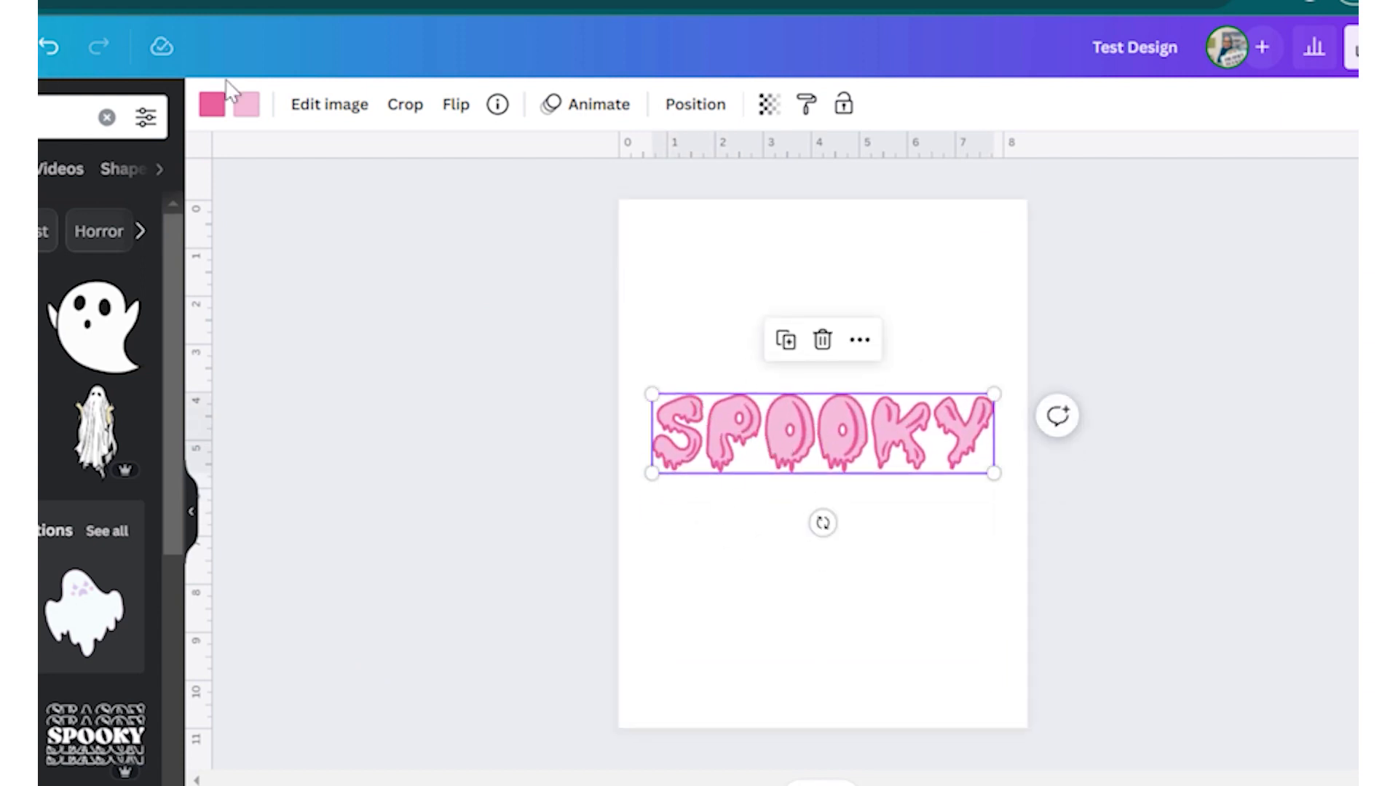
# - Recolor the SPOOKY lettering's light pink fill black and its darker pink outline orange
pyautogui.click(244, 120)
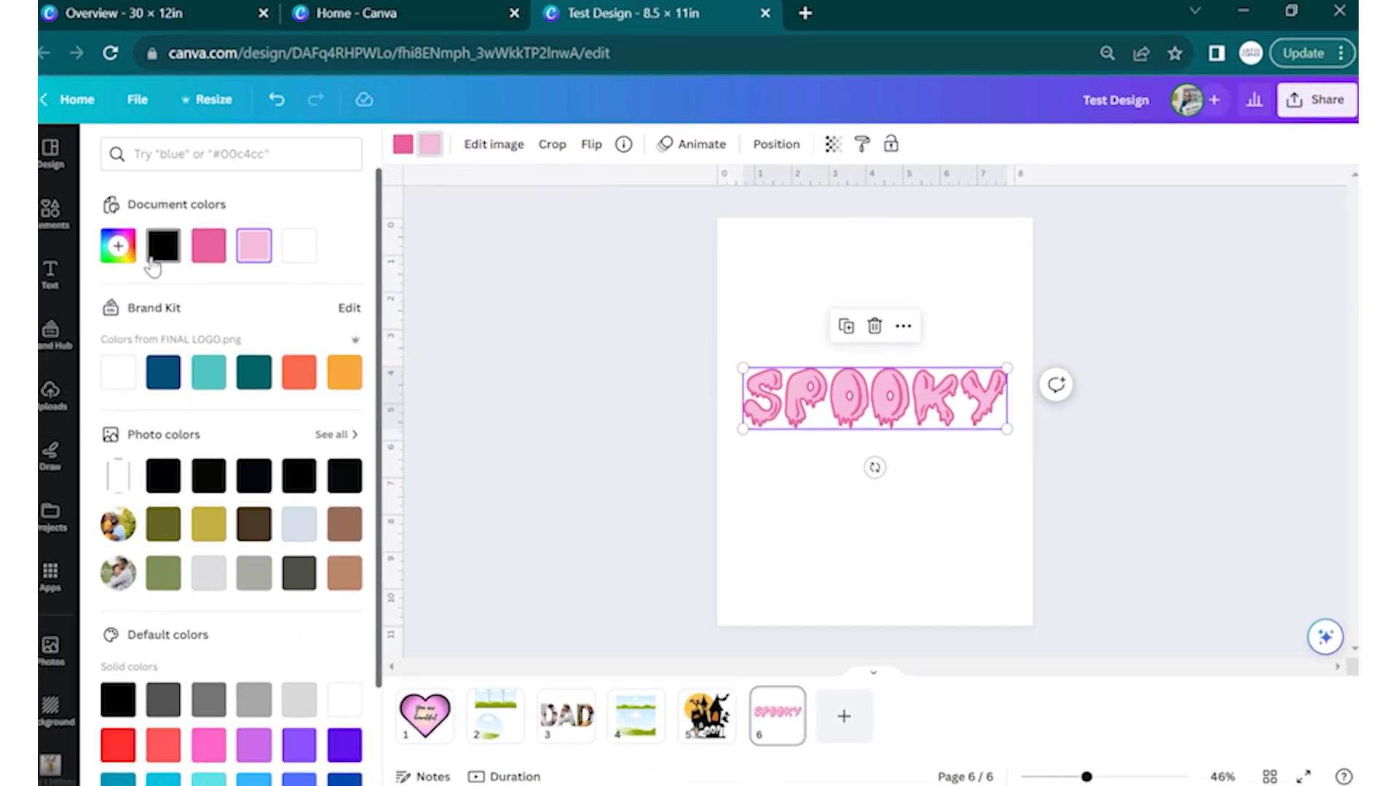
pyautogui.click(179, 248)
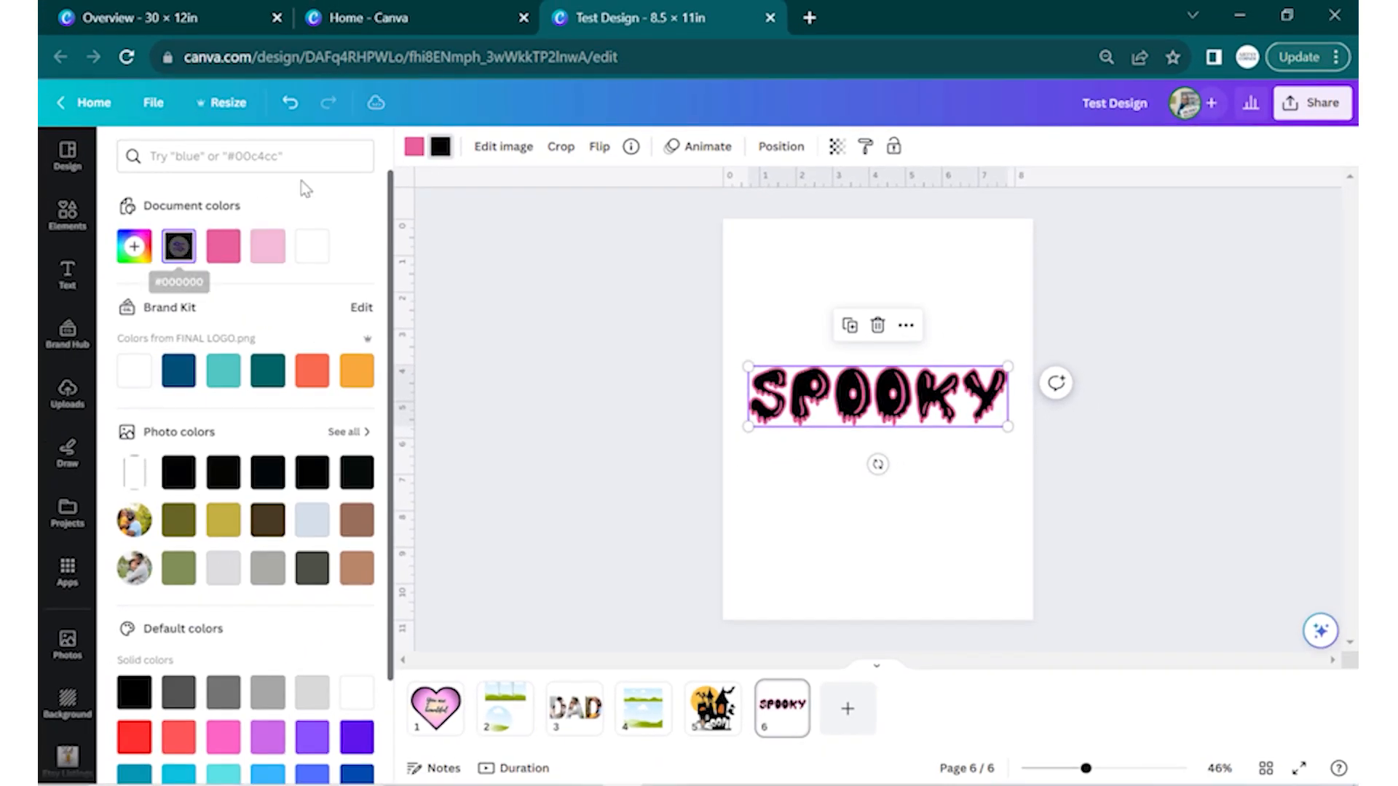
pyautogui.click(415, 147)
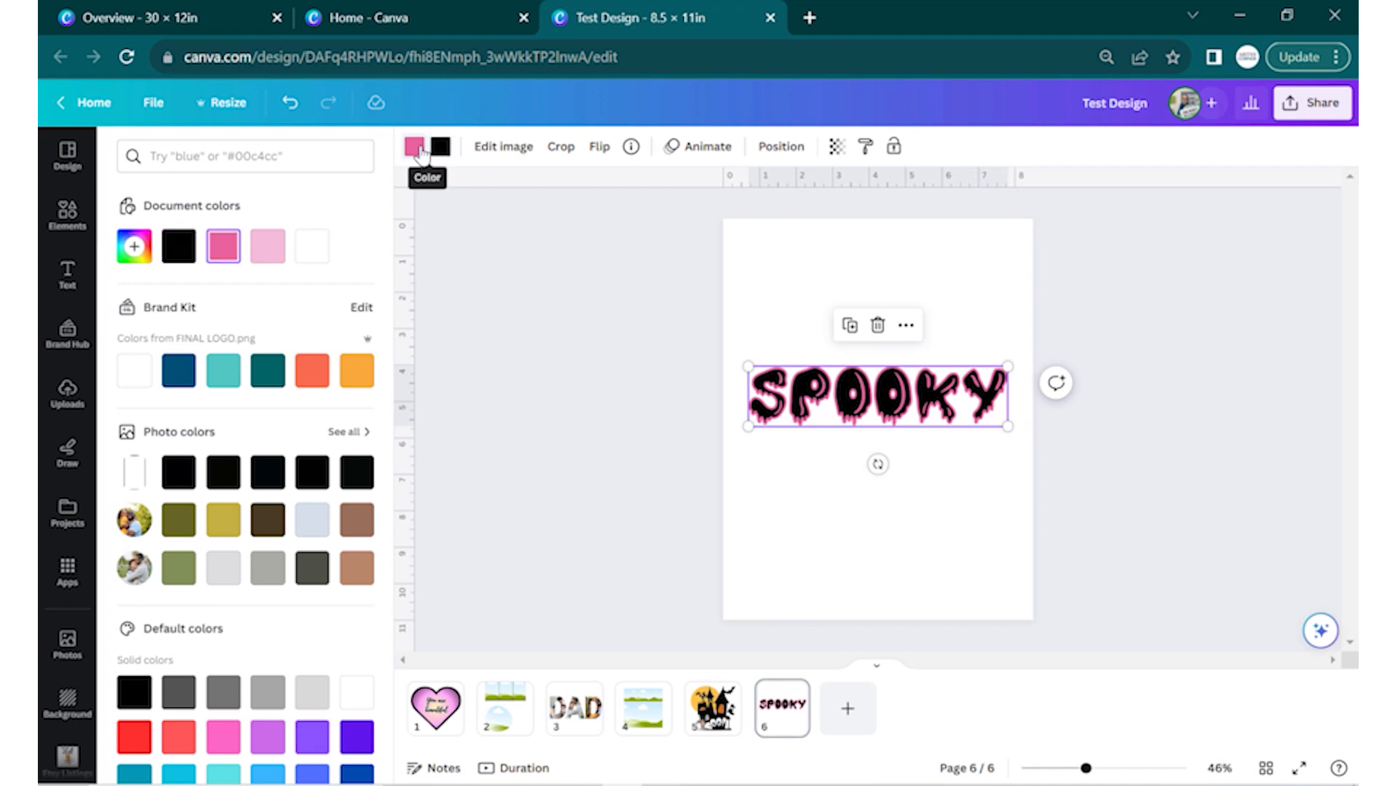
pyautogui.scroll(-2, 240, 553)
pyautogui.click(356, 702)
pyautogui.click(601, 321)
pyautogui.click(565, 326)
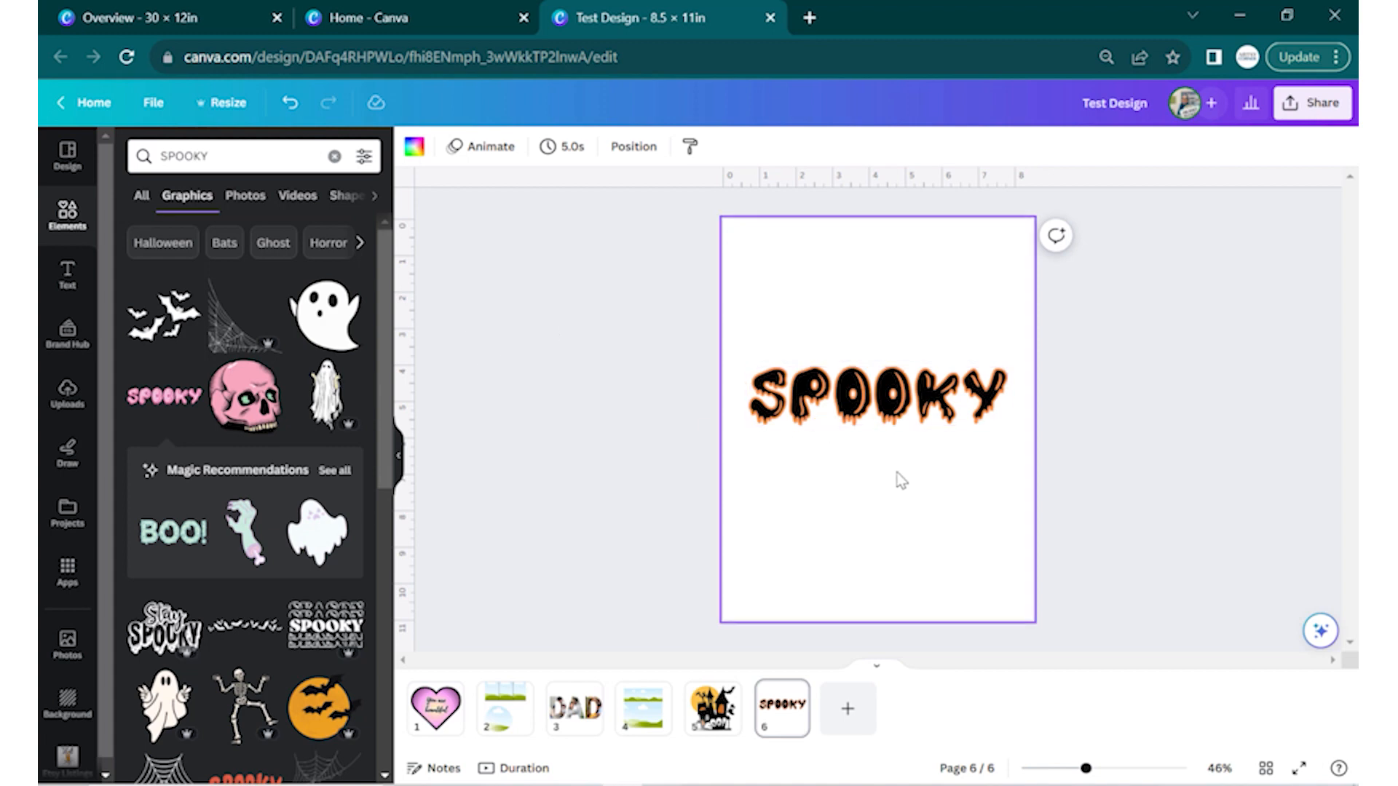
# - Search the graphics for "SKULL" and add the front-facing black-and-white line-art skull to page 6
pyautogui.scroll(-8, 286, 581)
pyautogui.scroll(-8, 299, 599)
pyautogui.scroll(10, 299, 598)
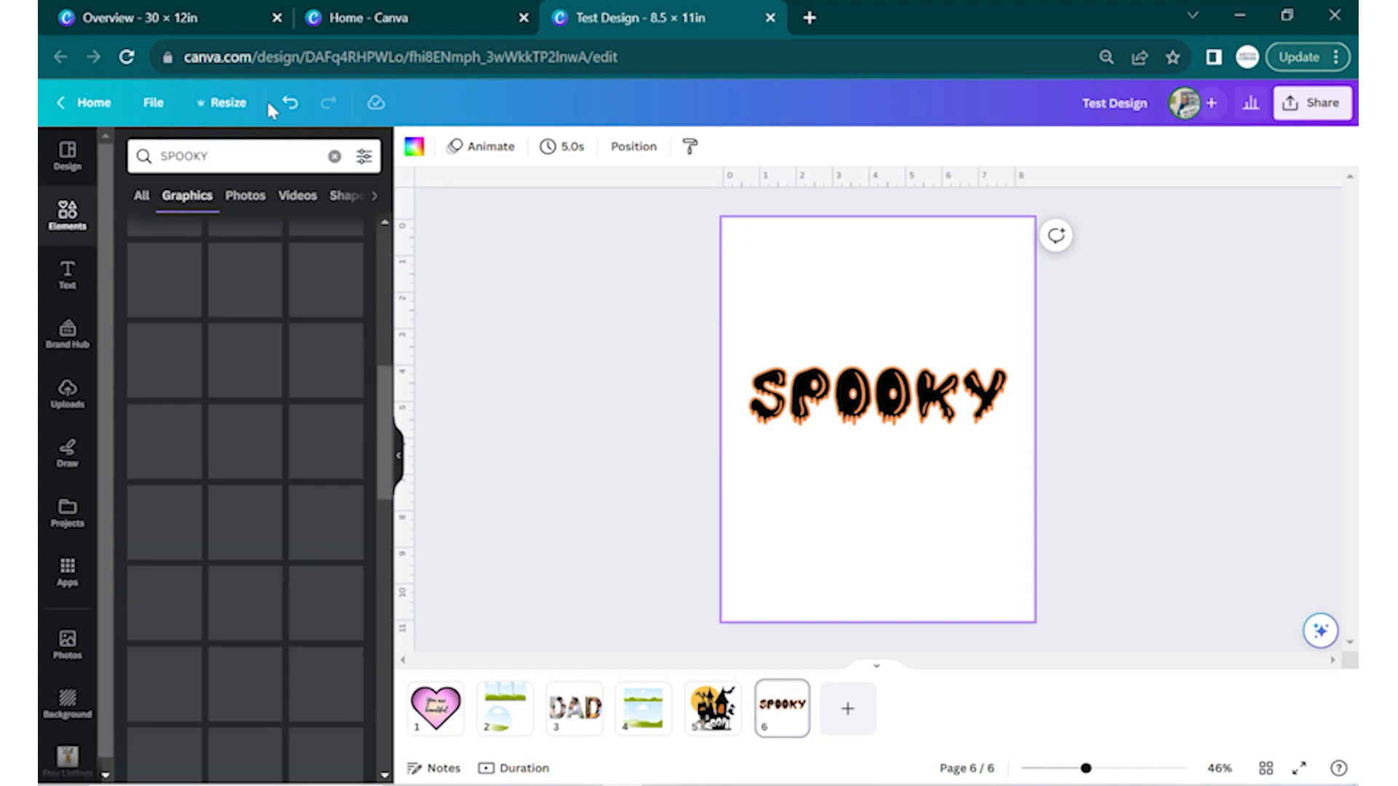
pyautogui.moveTo(247, 151); pyautogui.dragTo(49, 145)
pyautogui.write('SKULL')
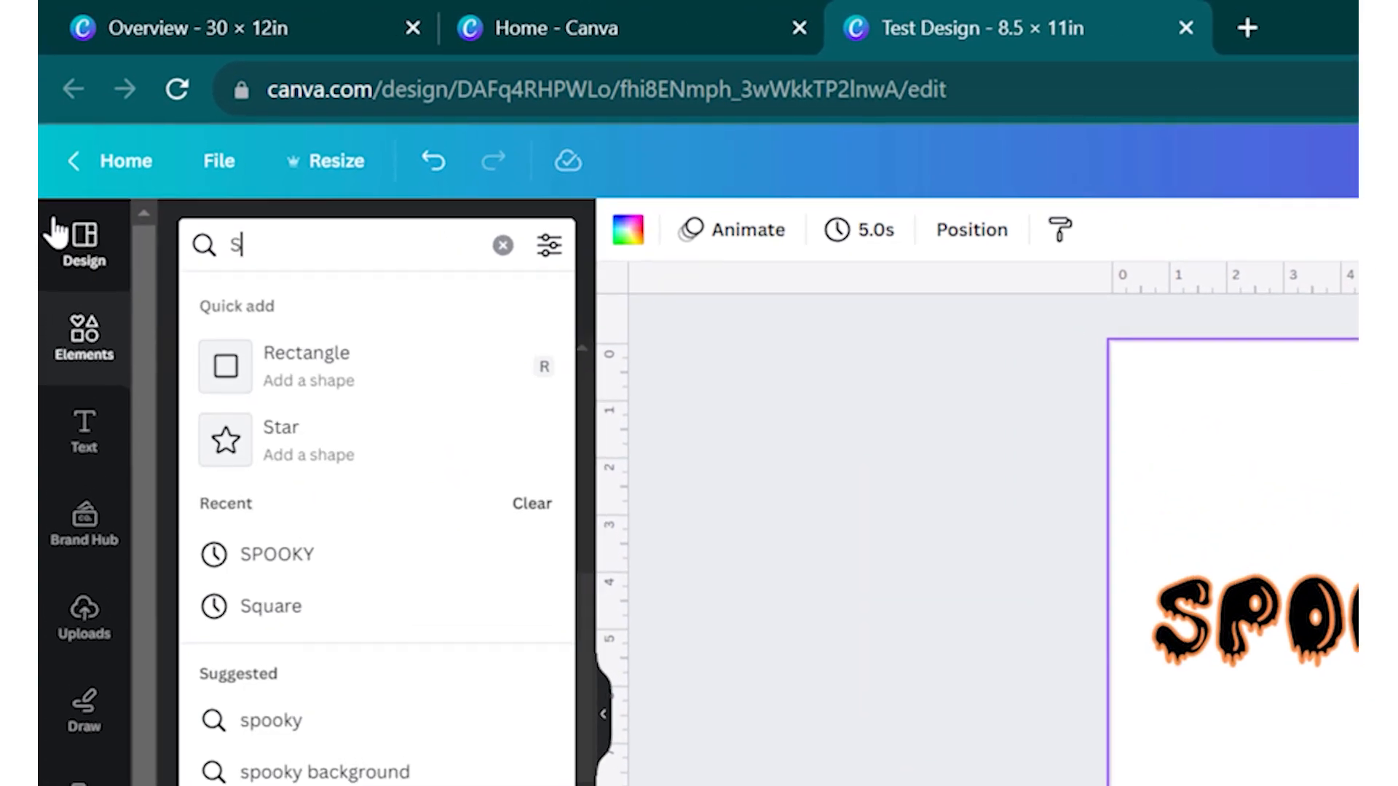
pyautogui.press('Return')
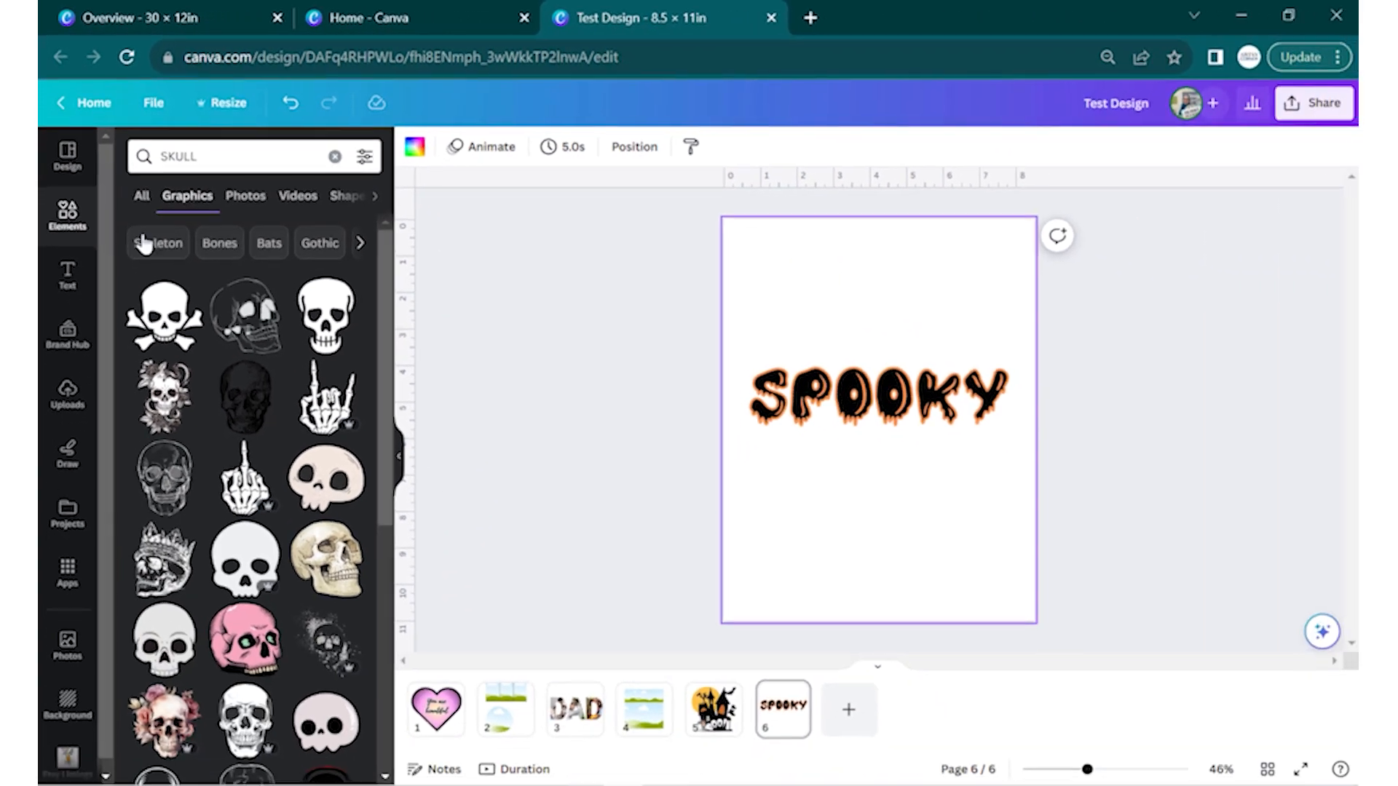
pyautogui.scroll(-5, 277, 624)
pyautogui.scroll(-3, 190, 397)
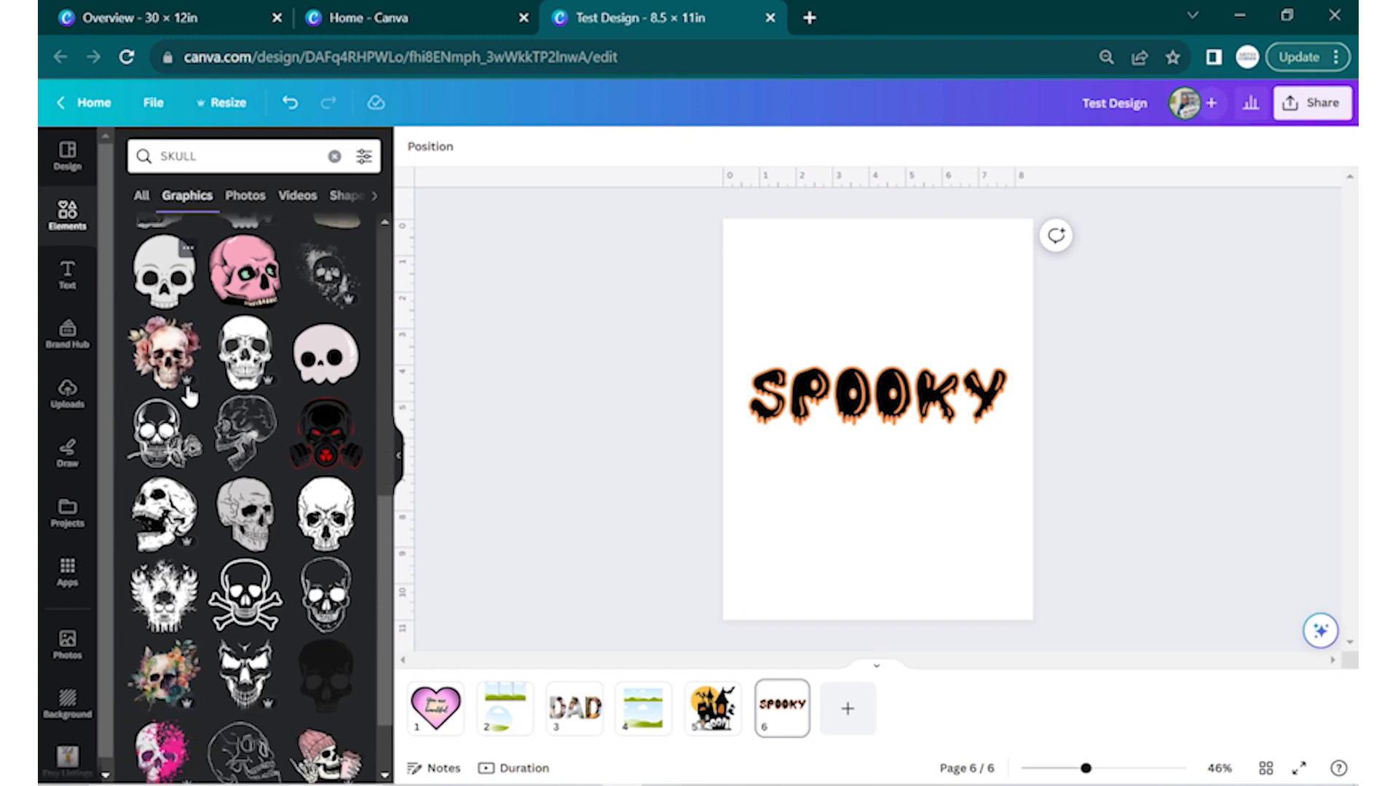
pyautogui.click(325, 517)
# - Centre the skull horizontally on page 6 so it overlaps the middle of the SPOOKY lettering
pyautogui.click(985, 412)
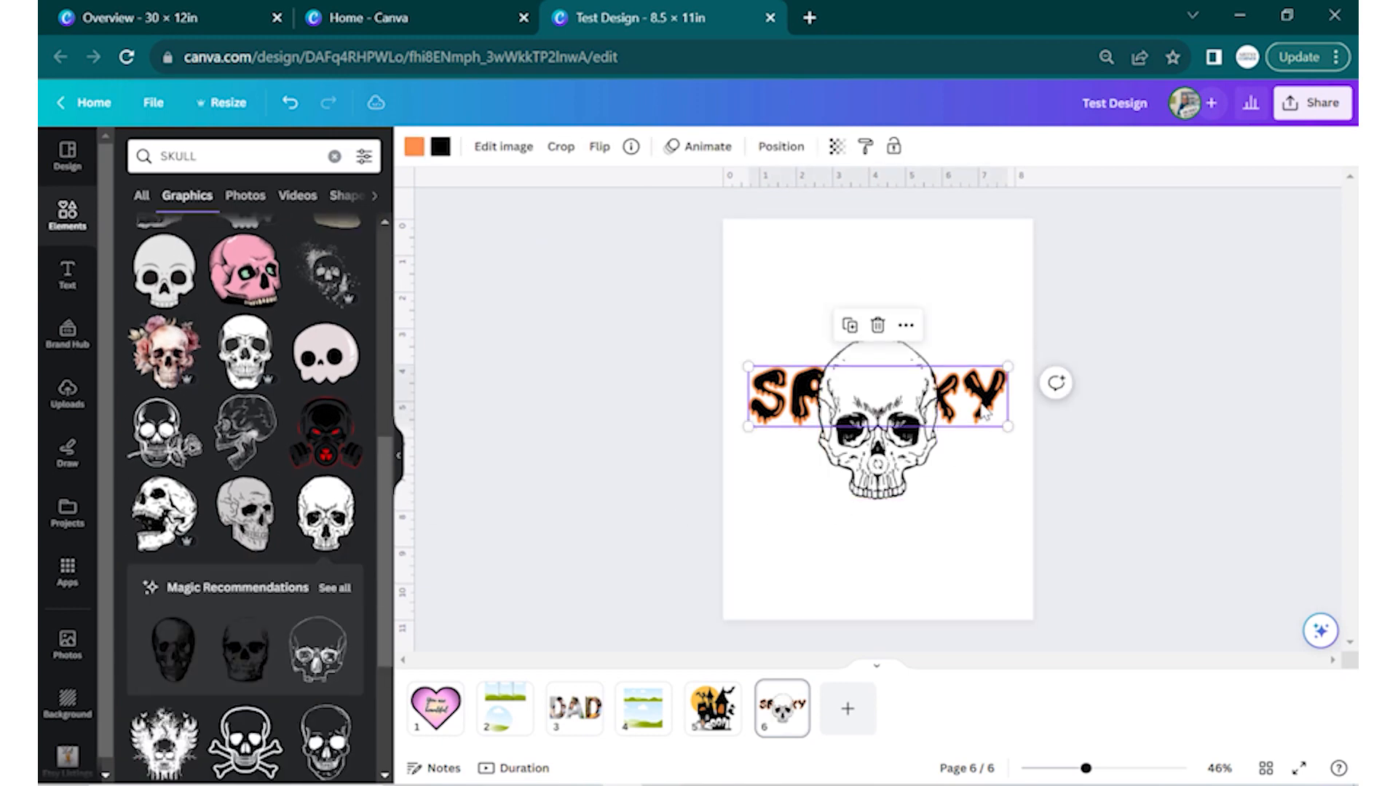
pyautogui.rightClick(982, 408)
pyautogui.click(929, 480)
pyautogui.moveTo(892, 481)
pyautogui.mouseDown()
pyautogui.moveTo(881, 472)
pyautogui.moveTo(902, 474)
pyautogui.moveTo(895, 462)
pyautogui.moveTo(890, 477)
pyautogui.mouseUp()
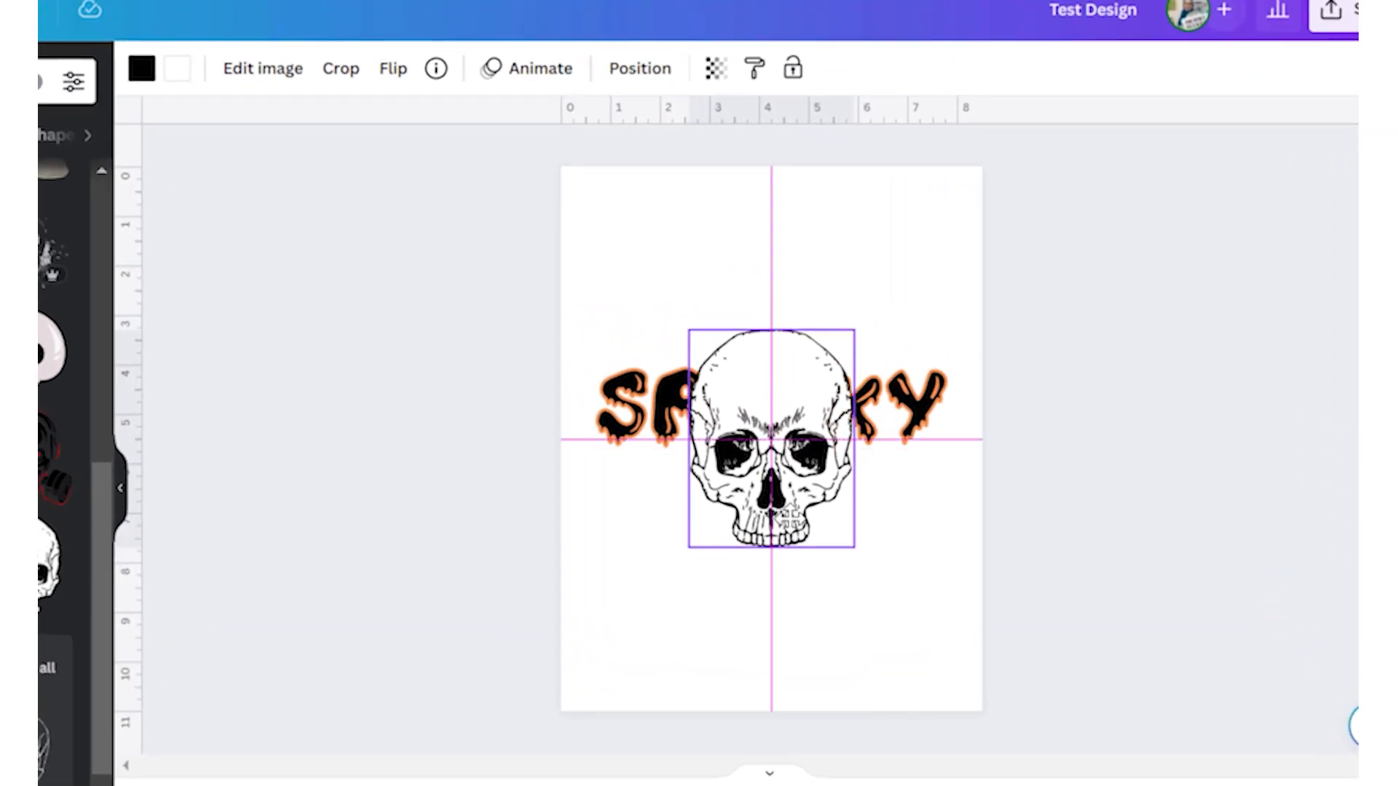
pyautogui.moveTo(786, 512)
pyautogui.mouseDown()
pyautogui.moveTo(786, 482)
pyautogui.moveTo(794, 512)
pyautogui.mouseUp()
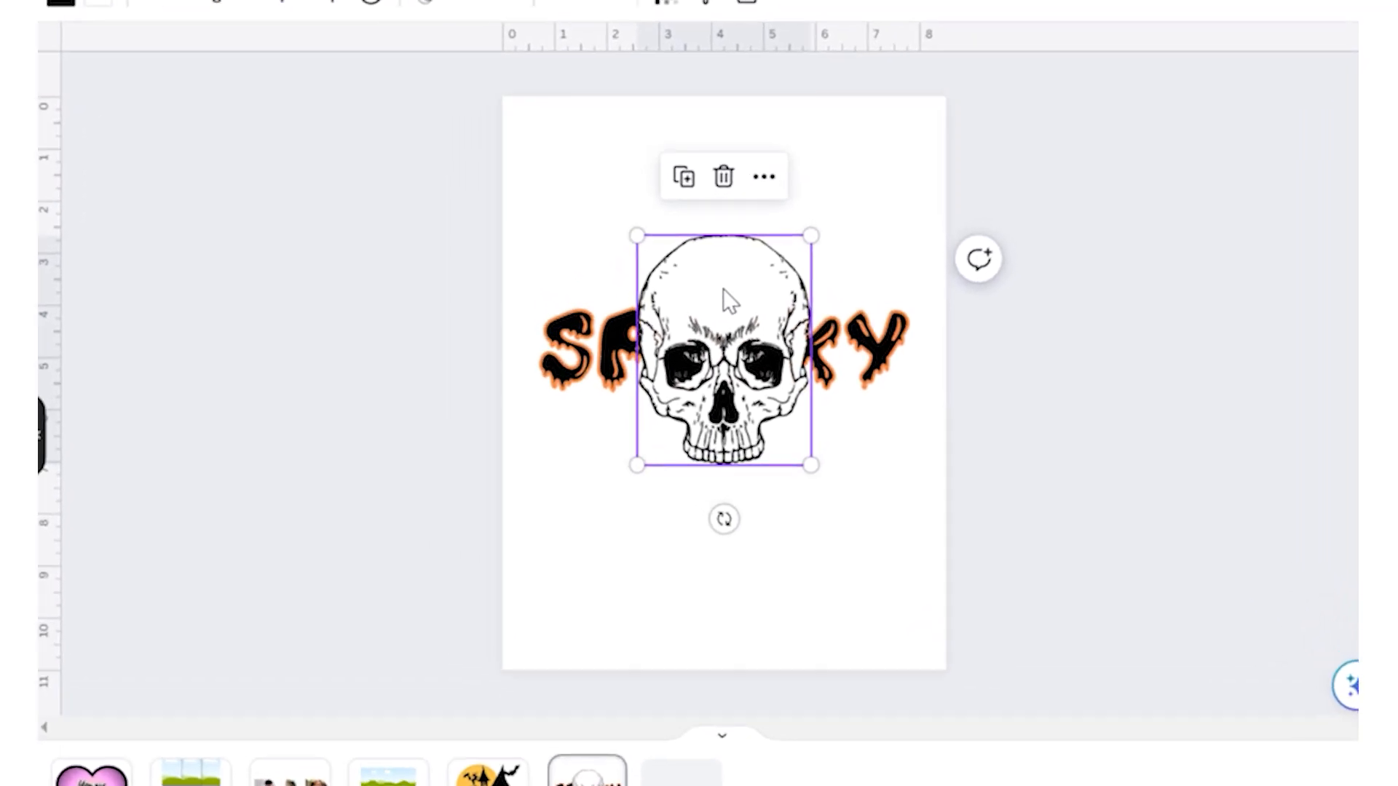
# - Send the skull backward so it sits behind the SPOOKY lettering
pyautogui.rightClick(876, 354)
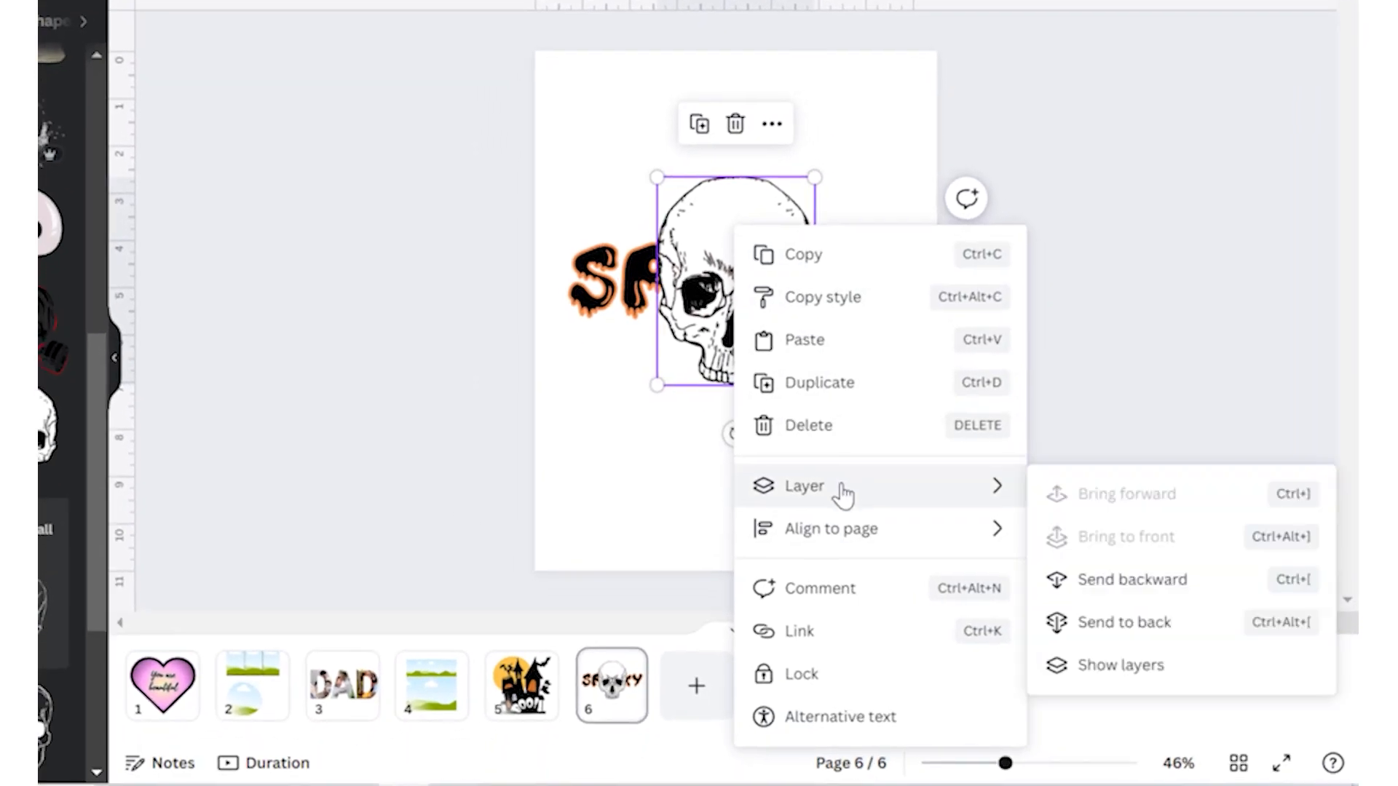
pyautogui.moveTo(843, 492)
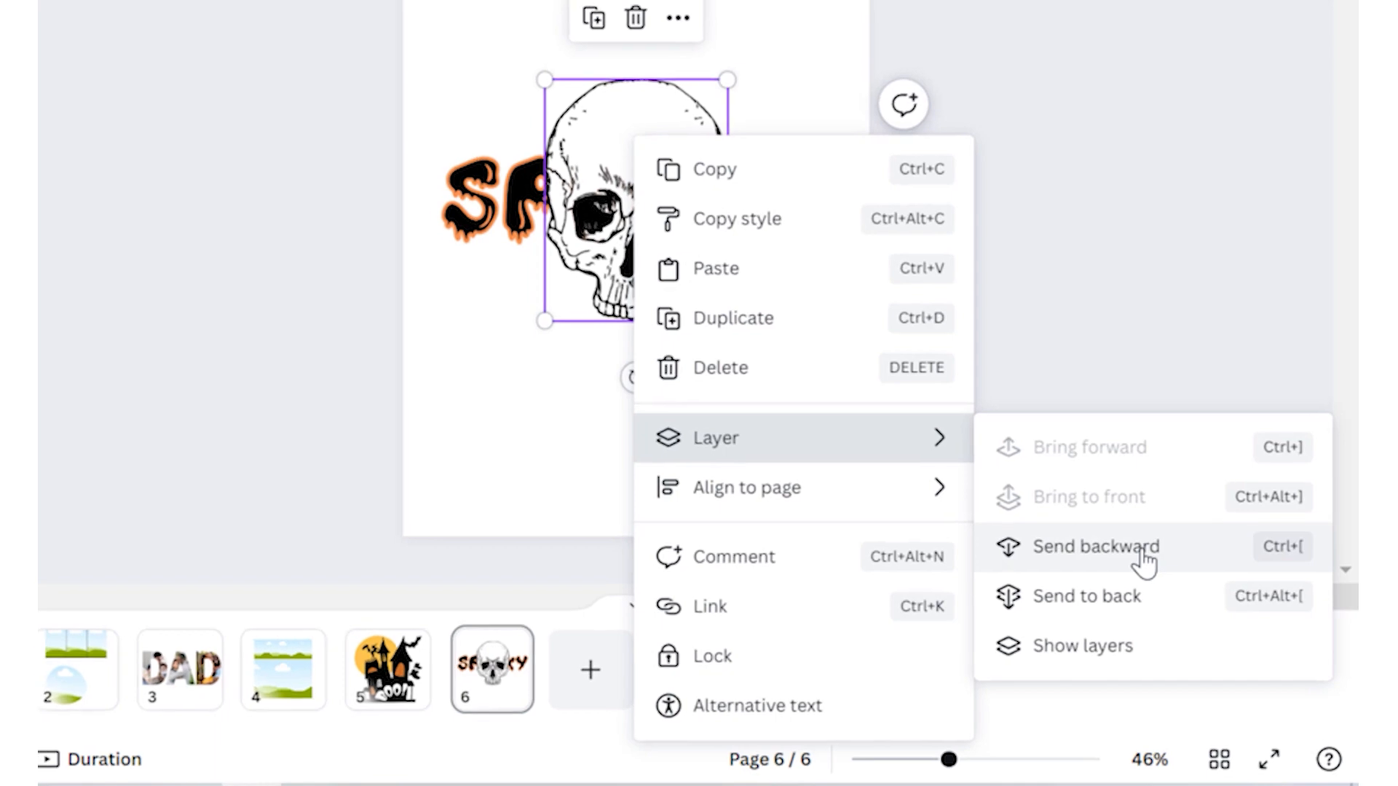
pyautogui.click(1154, 545)
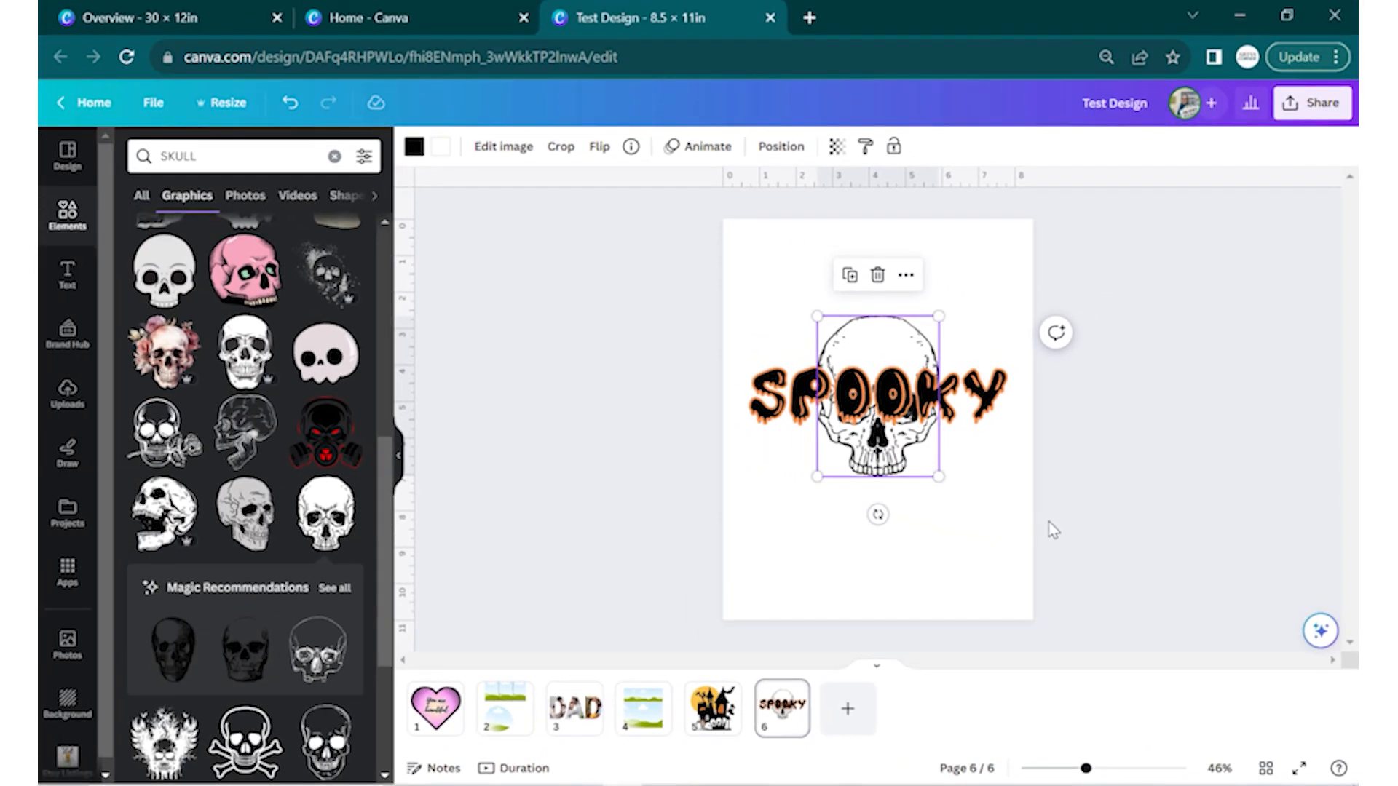
# - Show the layers of page 6 and reorder the skull and SPOOKY lettering, finishing with the lettering on top
pyautogui.rightClick(878, 345)
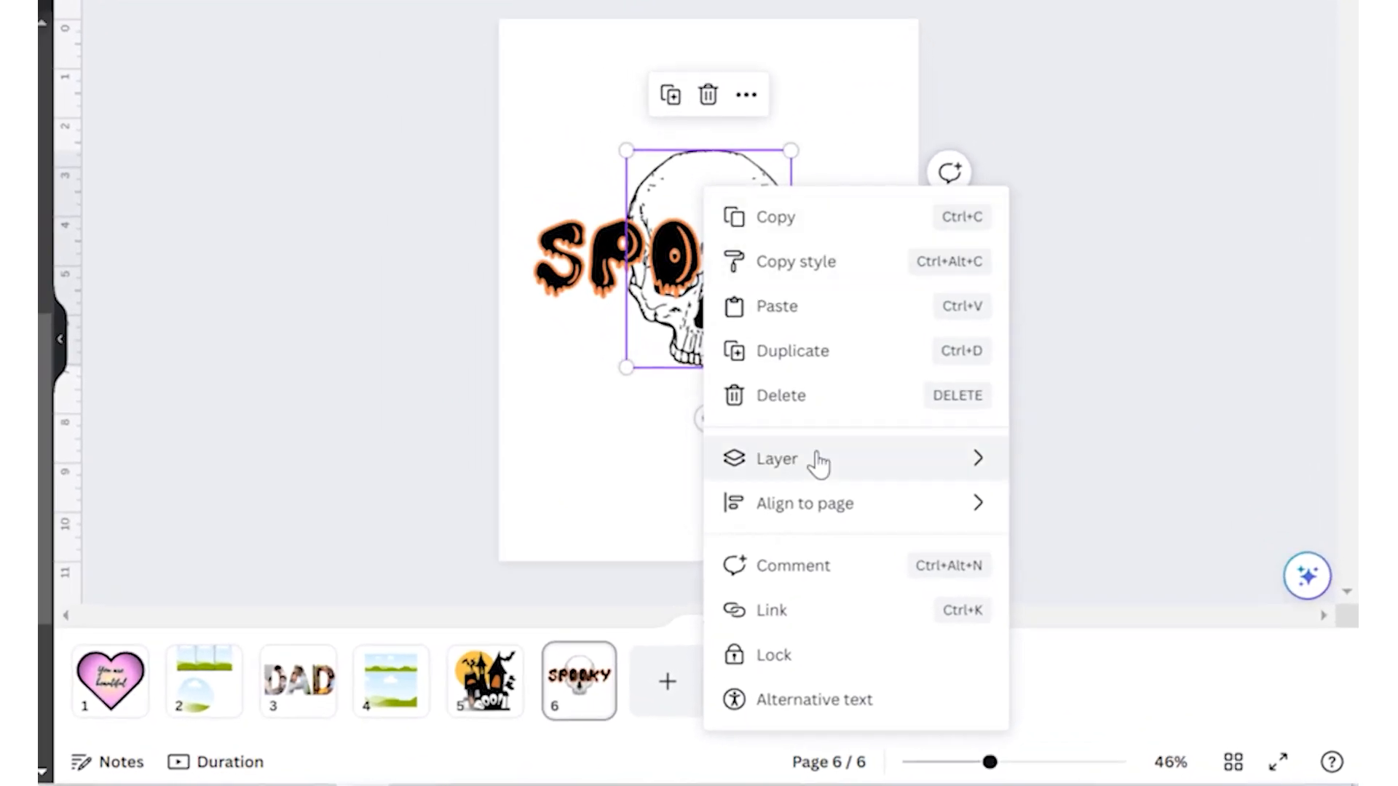
pyautogui.moveTo(820, 462)
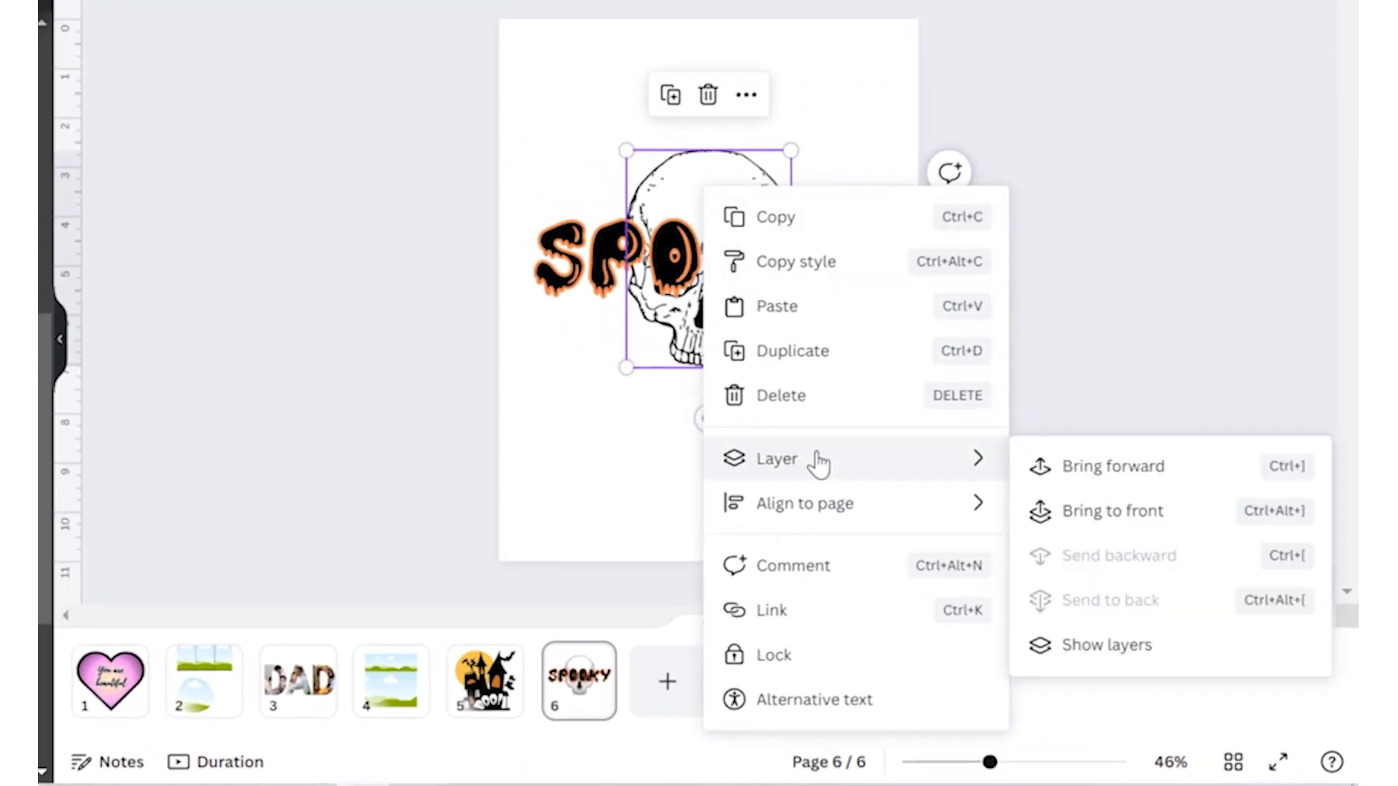
pyautogui.click(1155, 659)
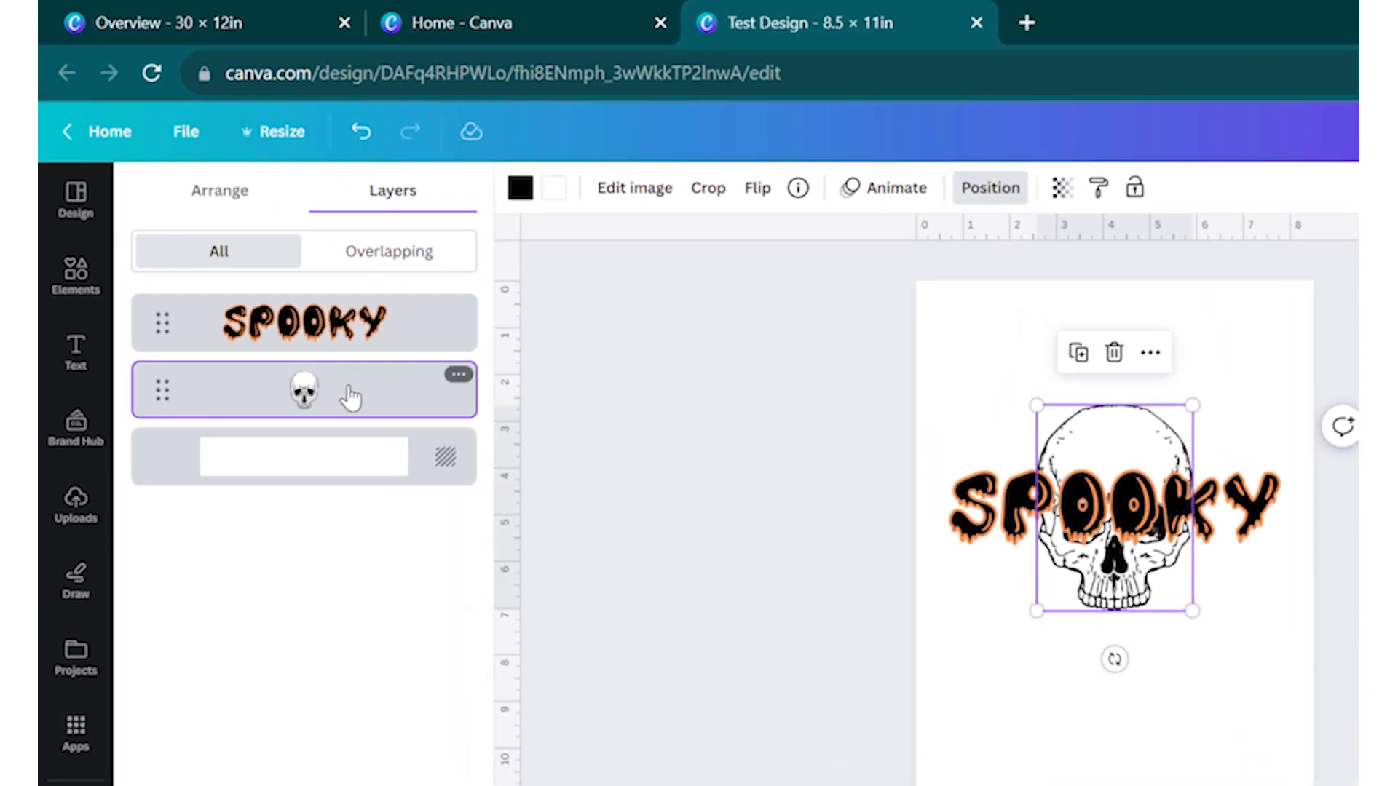
pyautogui.moveTo(281, 306); pyautogui.dragTo(280, 219)
pyautogui.moveTo(357, 288); pyautogui.dragTo(412, 302)
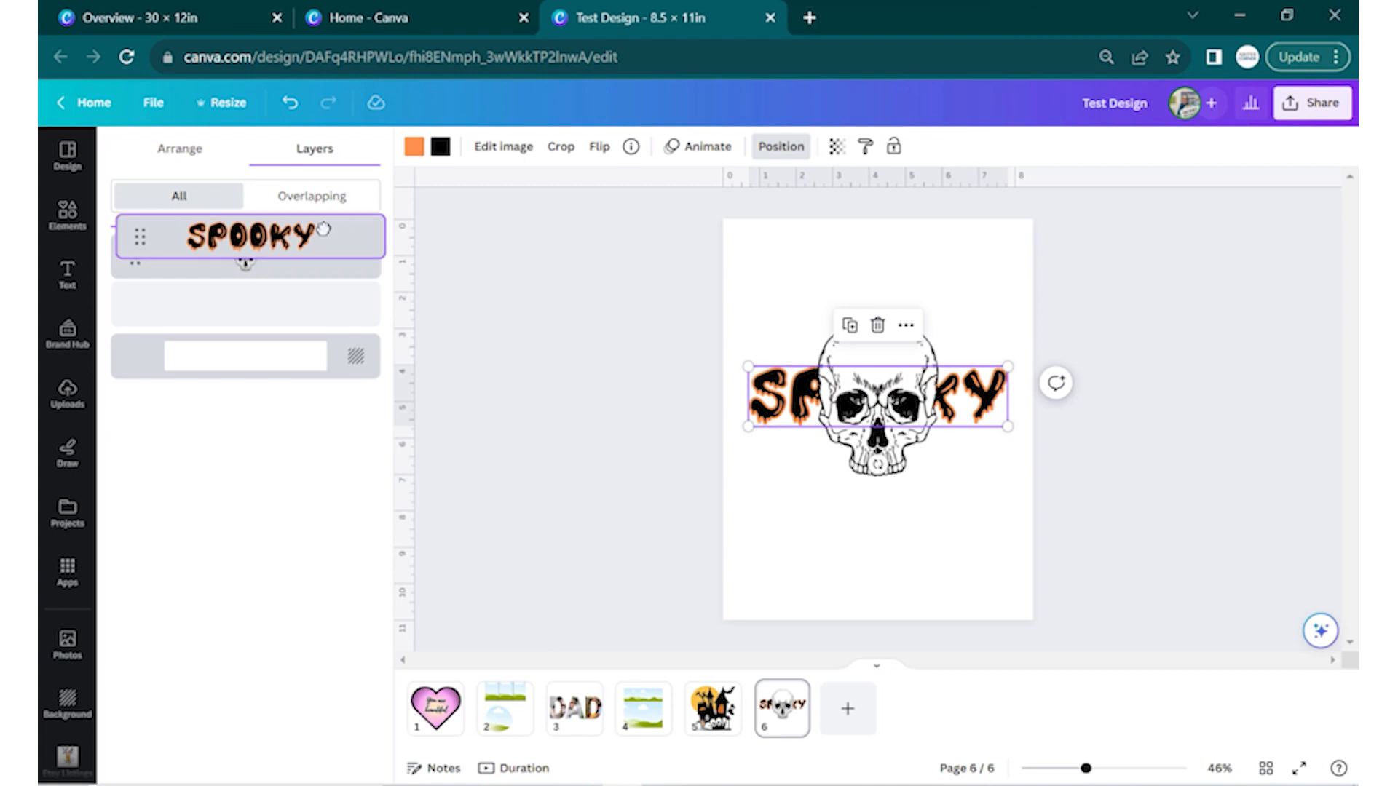
pyautogui.moveTo(322, 230); pyautogui.dragTo(320, 241)
pyautogui.click(313, 331)
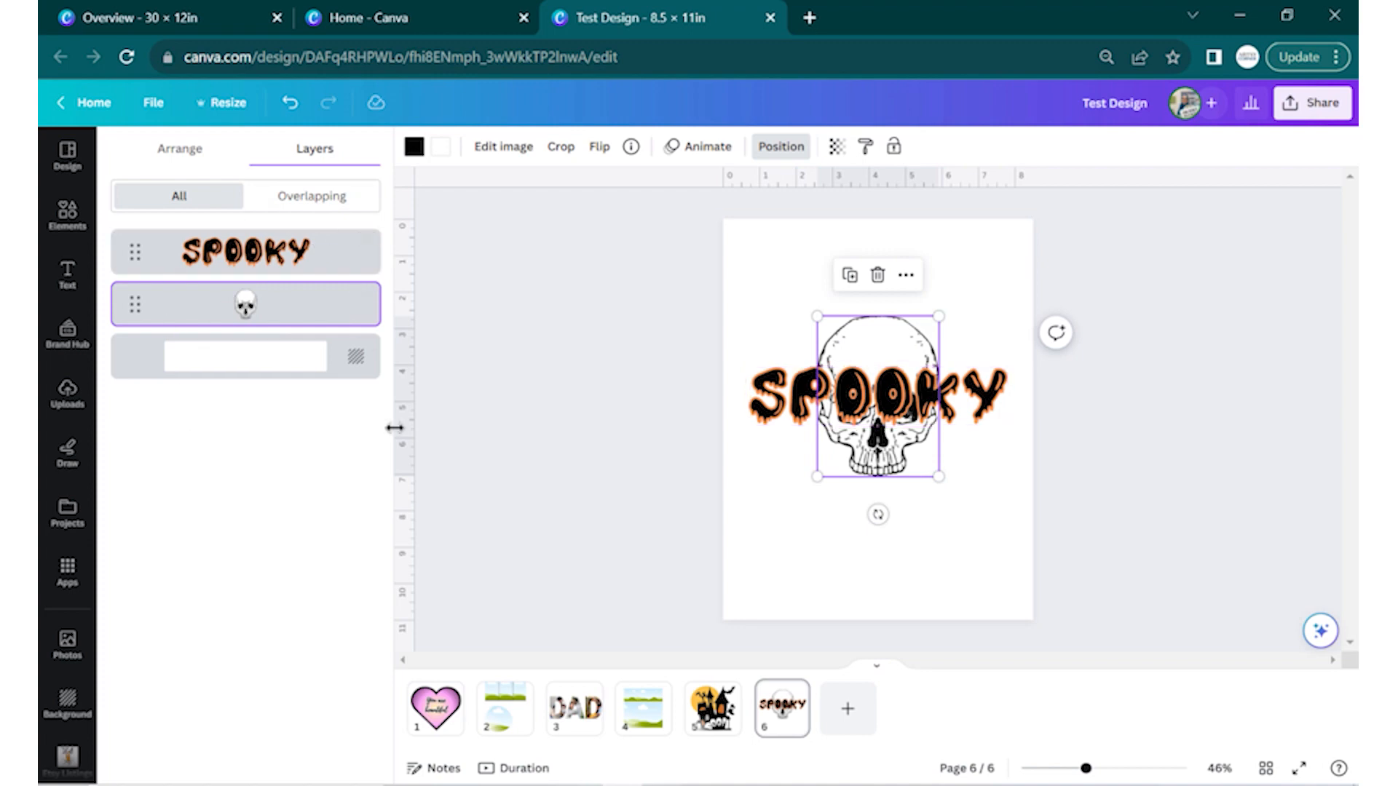
pyautogui.click(565, 371)
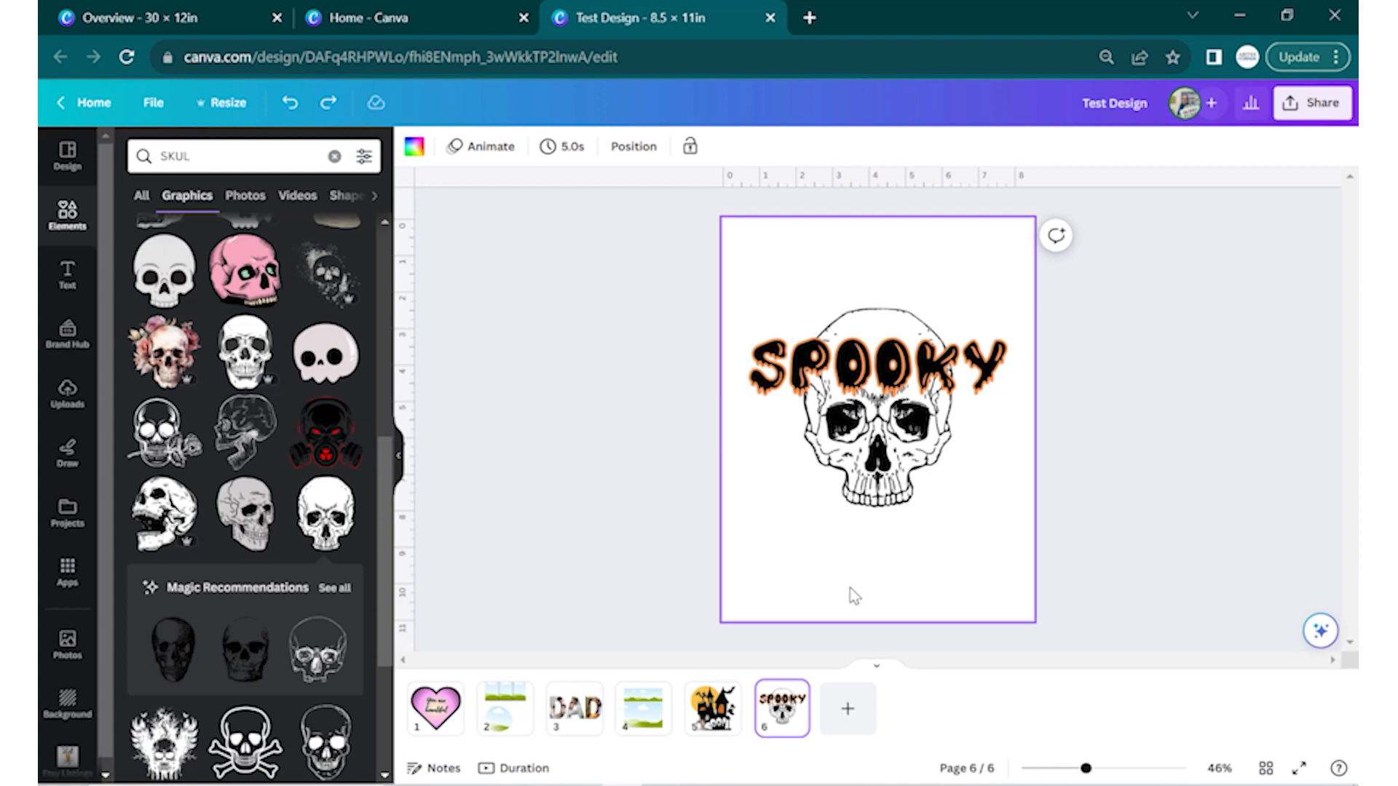
# - Select the haunted house, bat and BOO! lettering on page 5 and group them
pyautogui.click(712, 704)
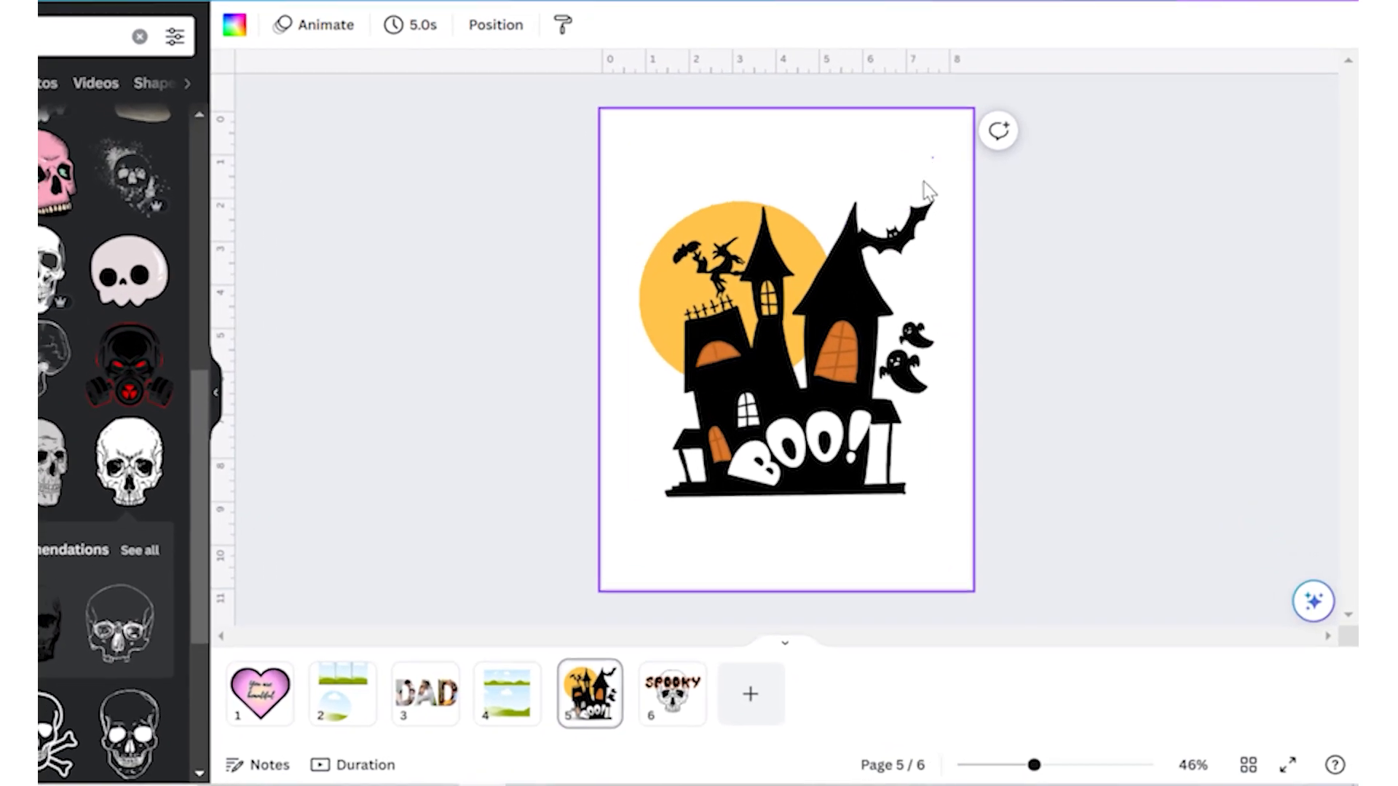
pyautogui.moveTo(1002, 257); pyautogui.dragTo(795, 568)
pyautogui.moveTo(681, 515); pyautogui.dragTo(658, 527)
pyautogui.rightClick(812, 298)
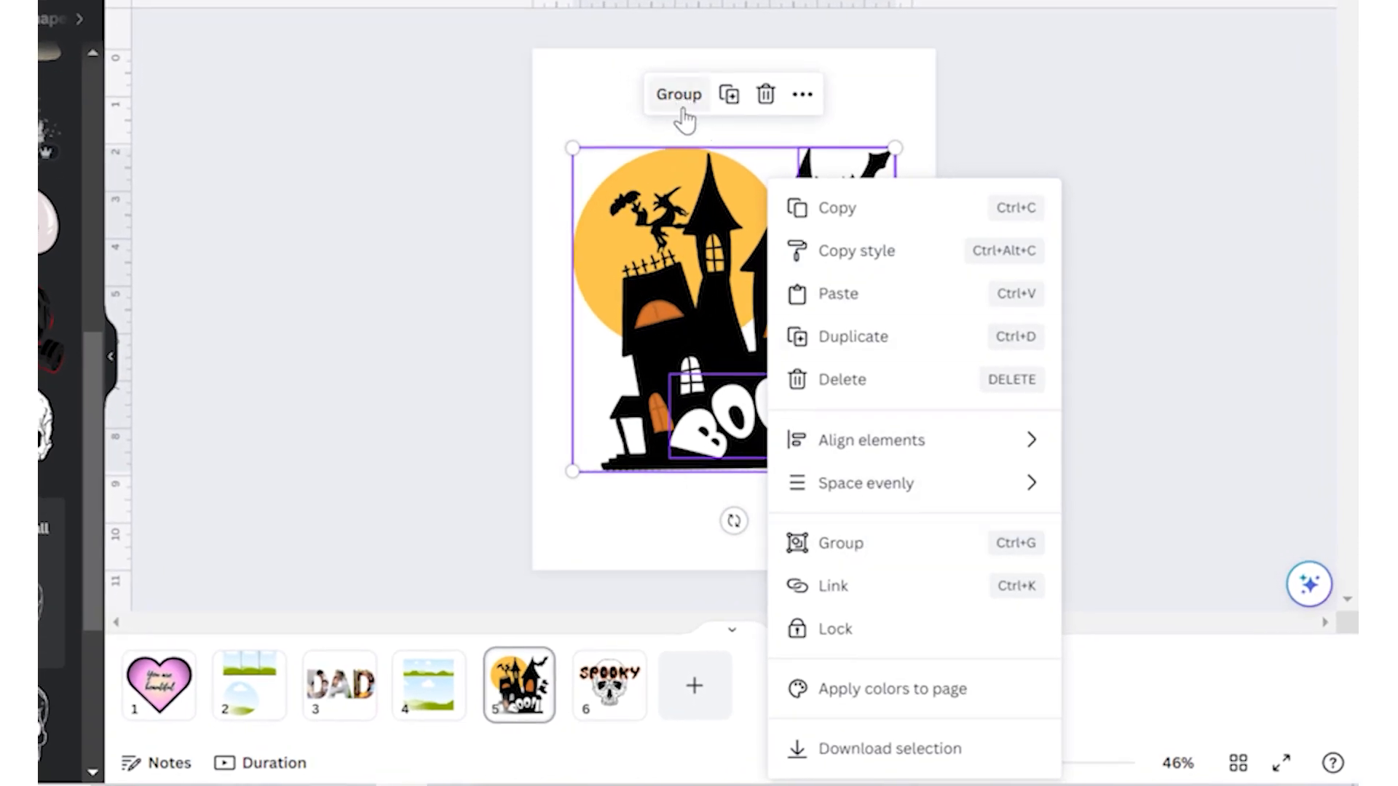
pyautogui.click(859, 548)
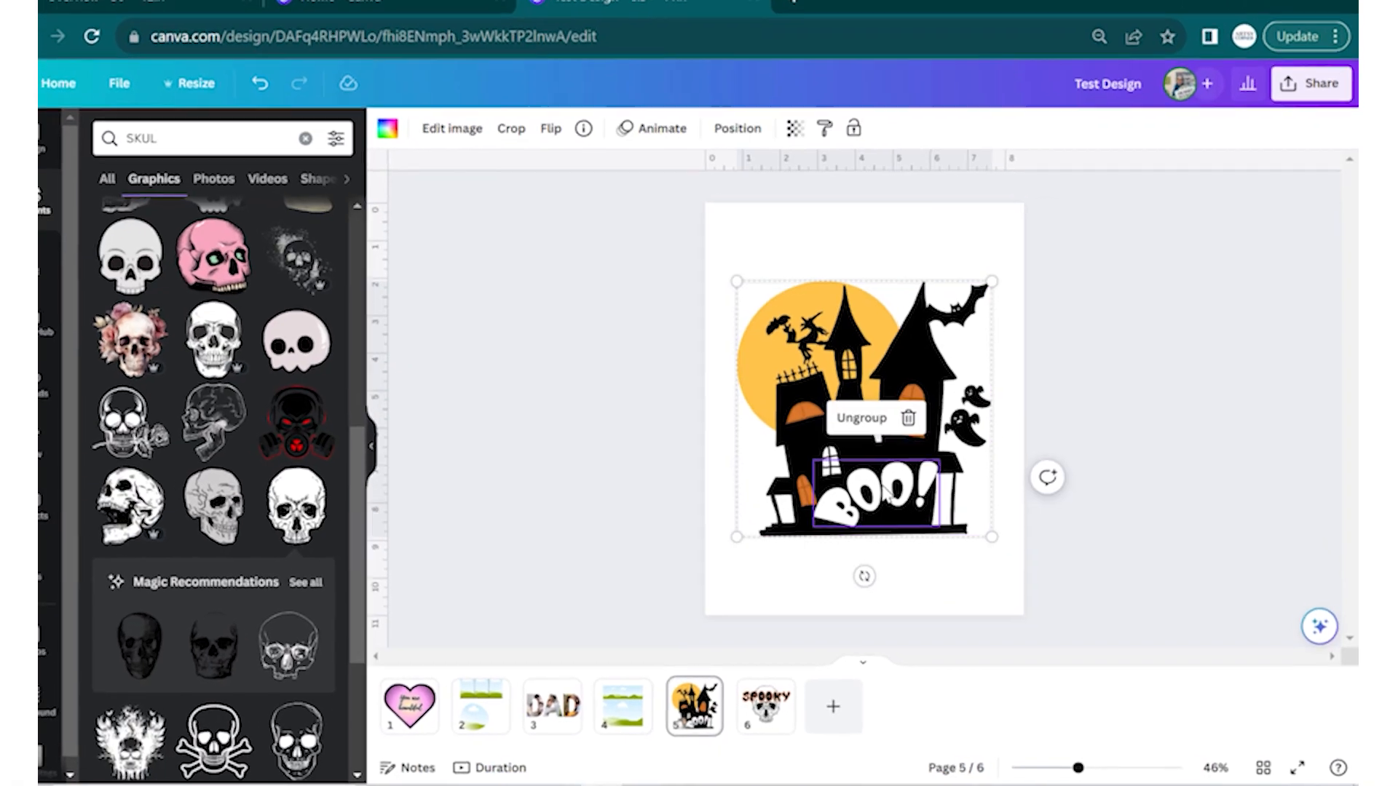
# - Flip the haunted house image horizontally within the group on page 5
pyautogui.click(888, 495)
pyautogui.click(932, 550)
pyautogui.click(977, 405)
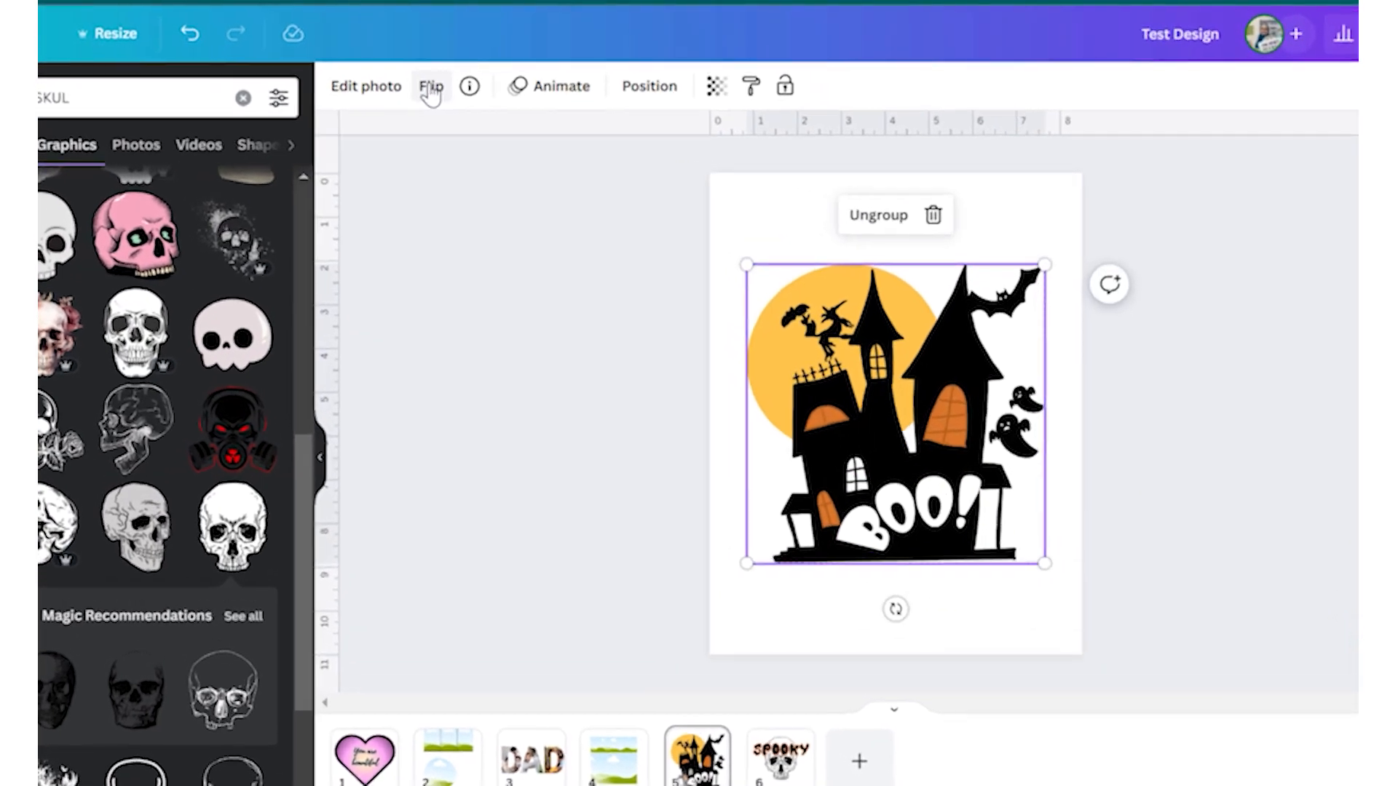
pyautogui.click(426, 85)
pyautogui.click(485, 145)
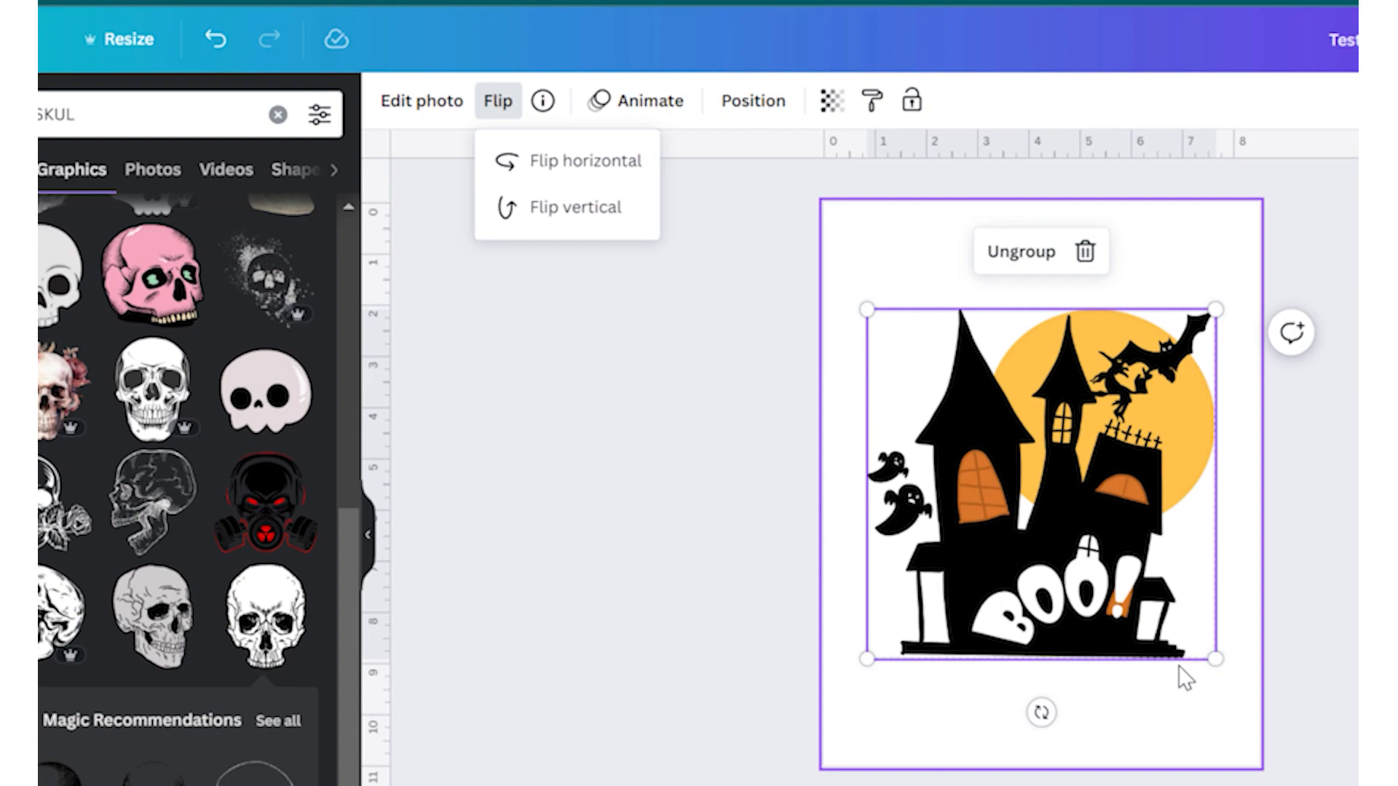
# - Flip the BOO! lettering in the page 5 group horizontally
pyautogui.click(1052, 597)
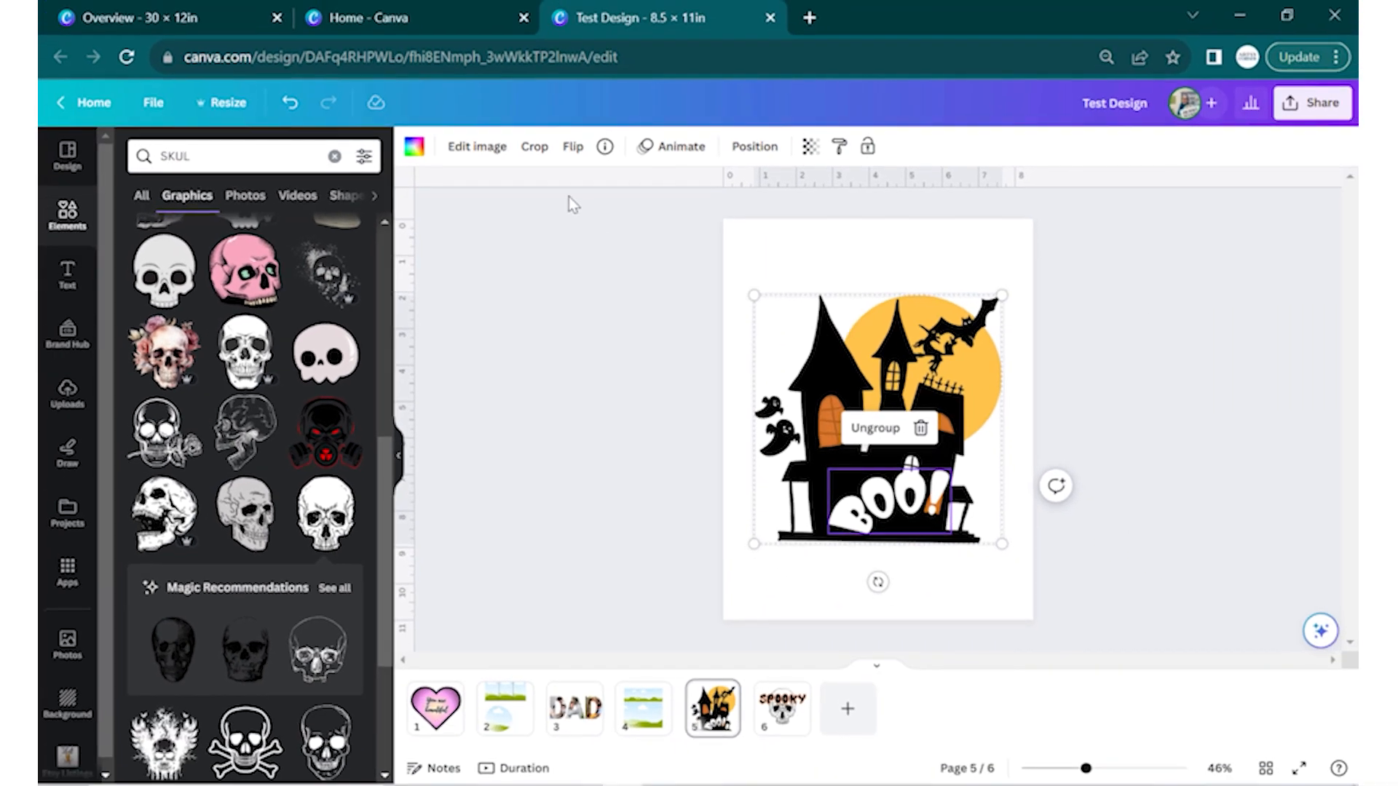
pyautogui.click(573, 147)
pyautogui.click(604, 191)
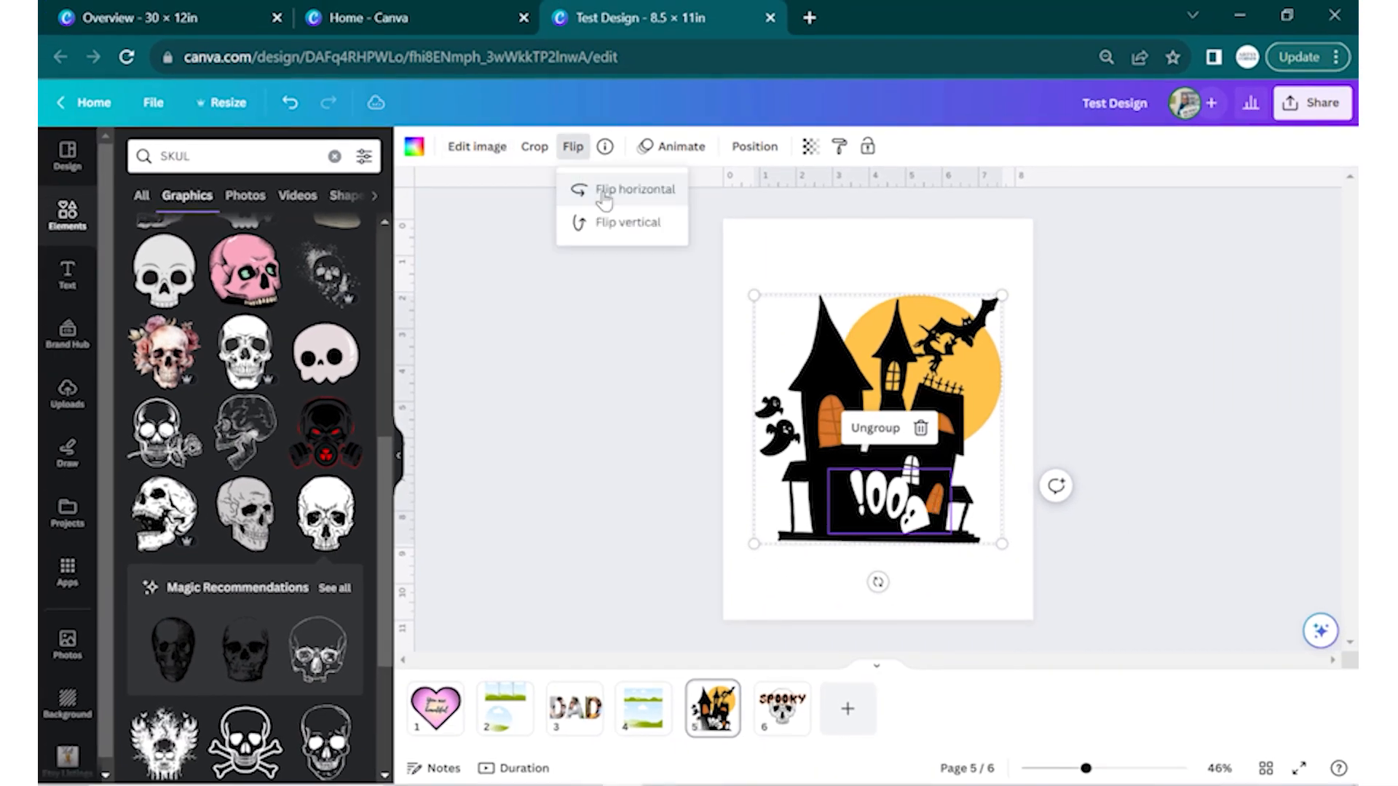
pyautogui.click(985, 591)
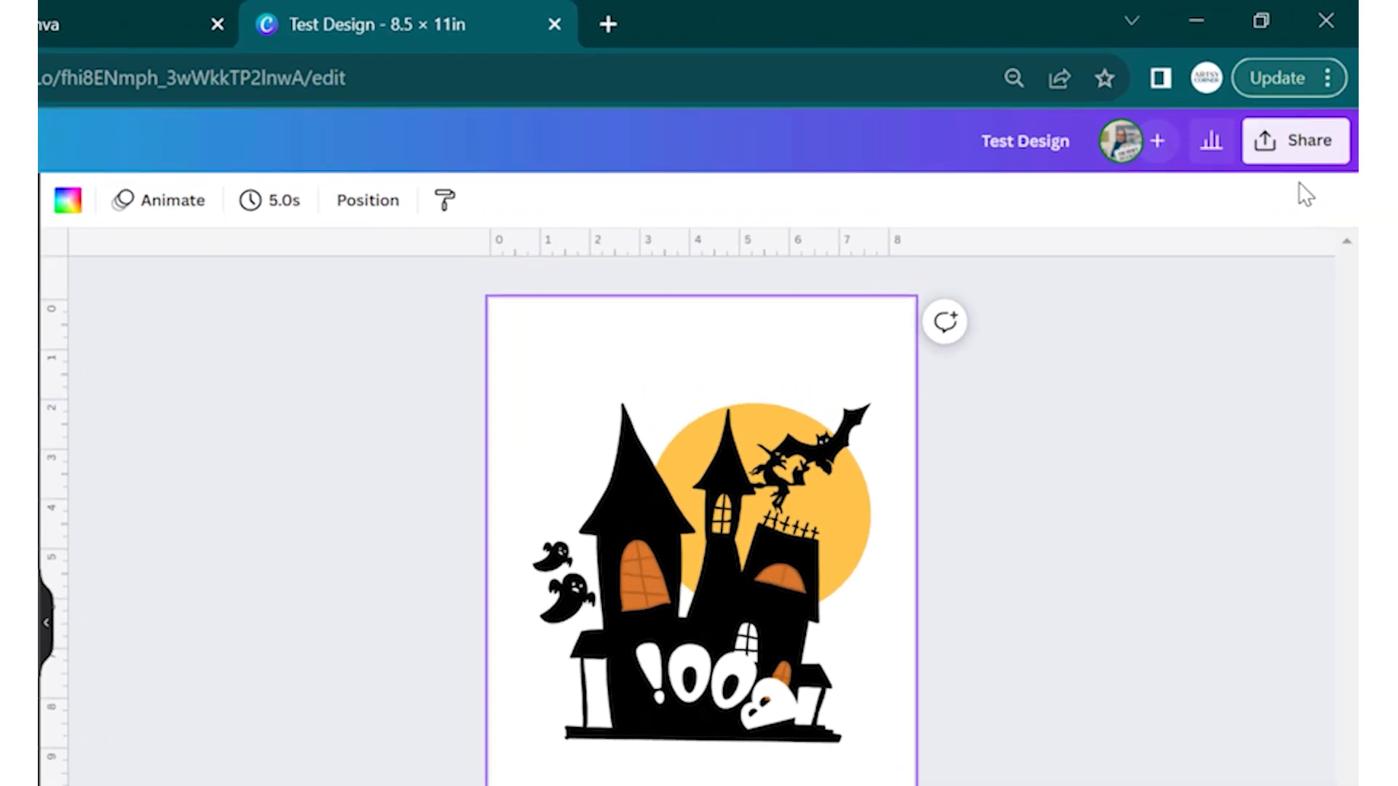
# - Open the design's download settings and review the available file types
pyautogui.click(1304, 142)
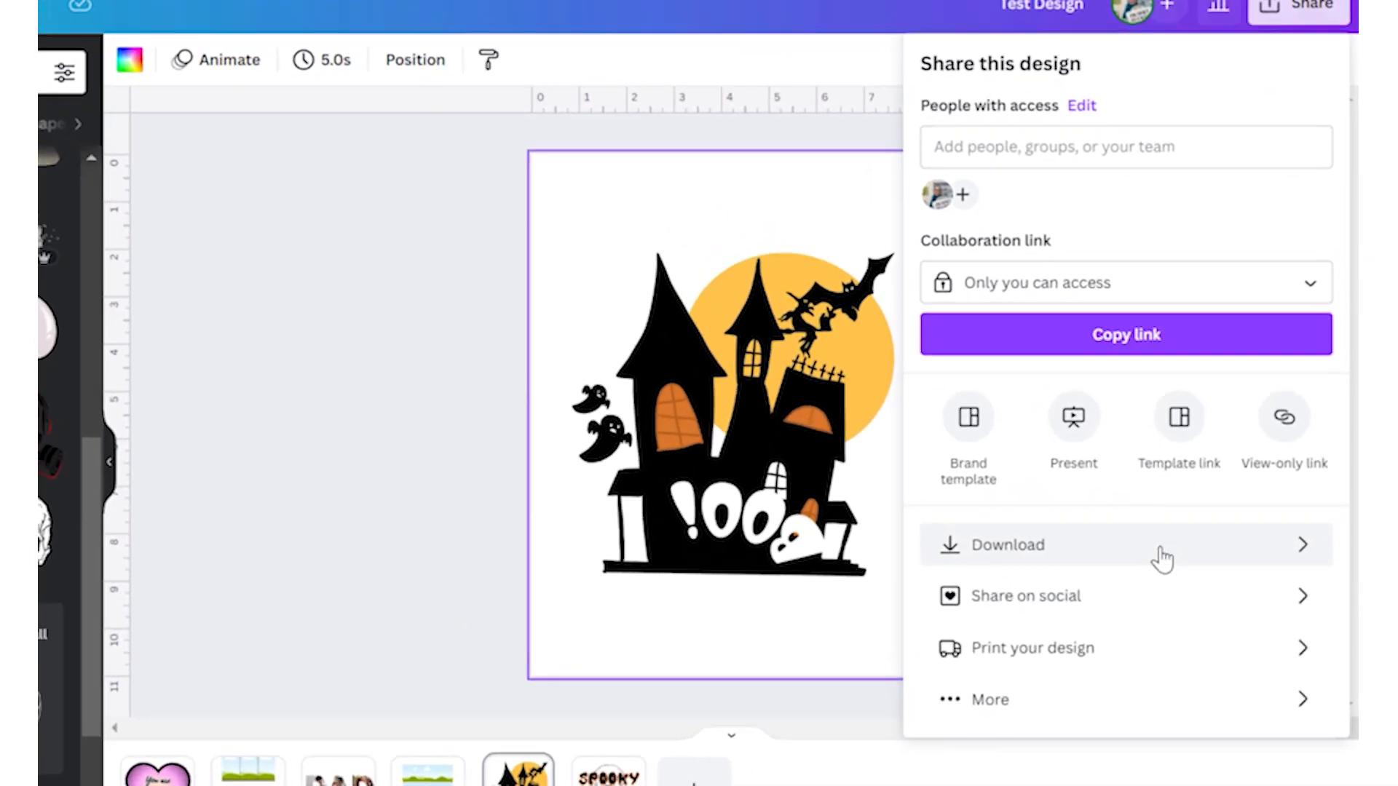
pyautogui.click(1162, 557)
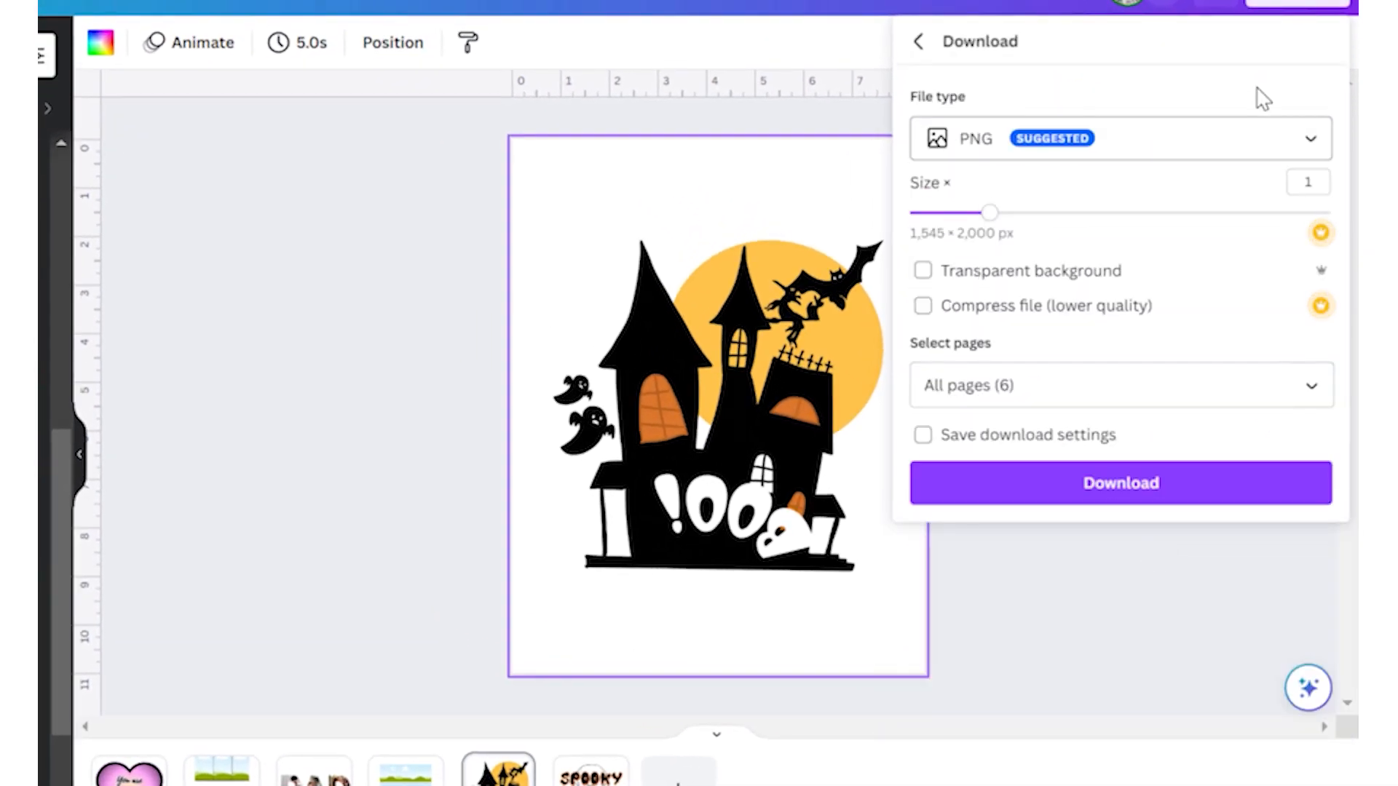
pyautogui.click(1314, 148)
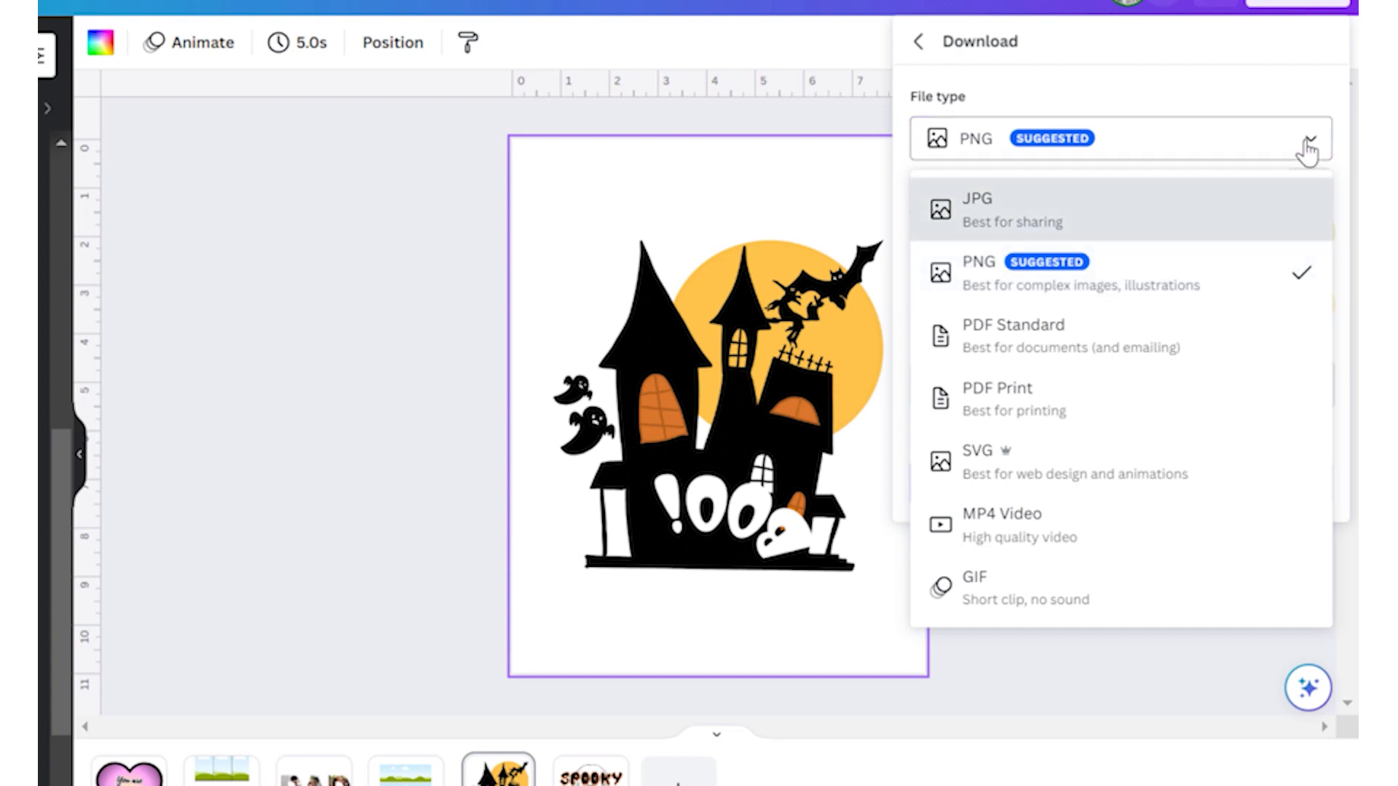
pyautogui.click(1304, 146)
# - Toggle the PNG transparent background option on and off, and set the download file type to PDF Print
pyautogui.click(940, 274)
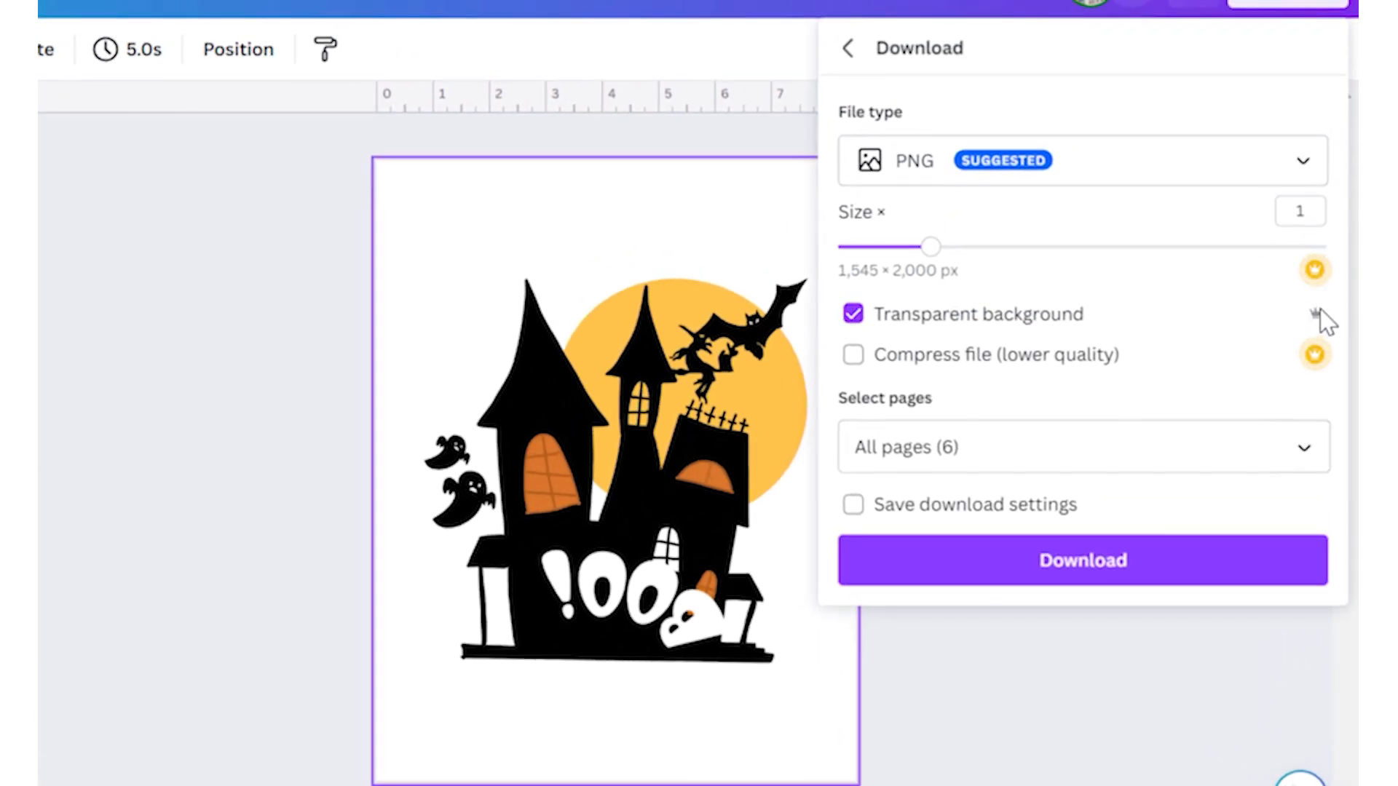
pyautogui.click(855, 314)
pyautogui.click(1323, 175)
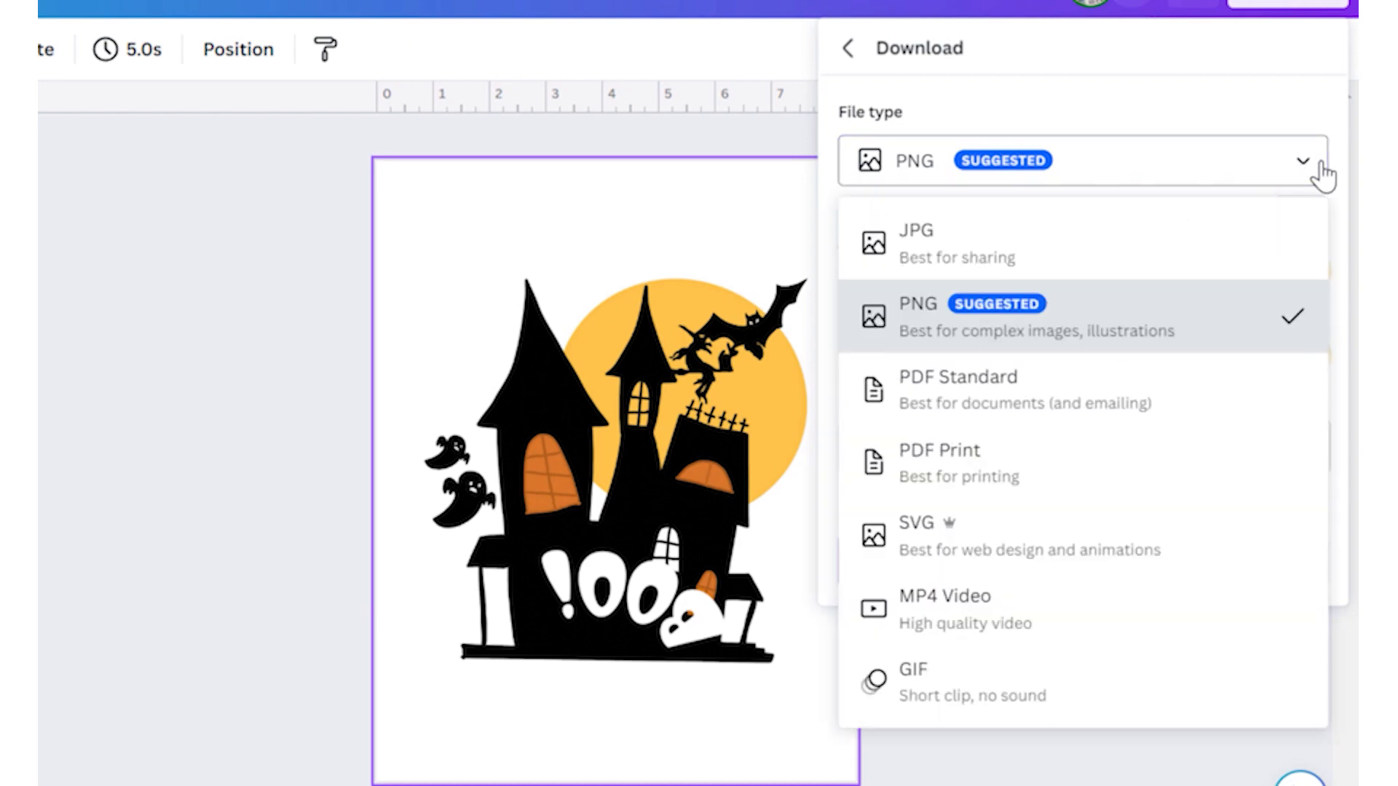
pyautogui.click(1072, 477)
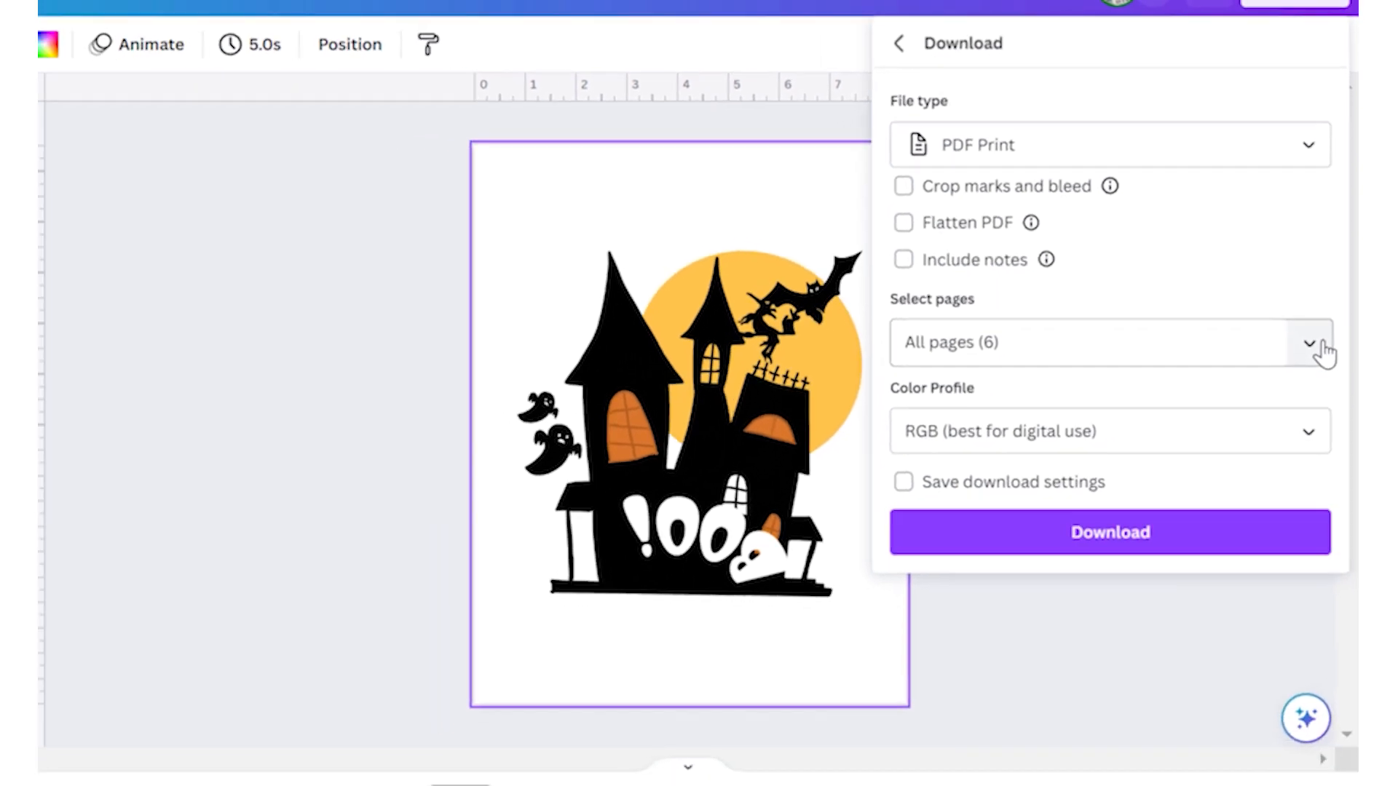
# - Limit the pages selected for download to page 5 only, clearing the all-pages selection
pyautogui.click(1322, 351)
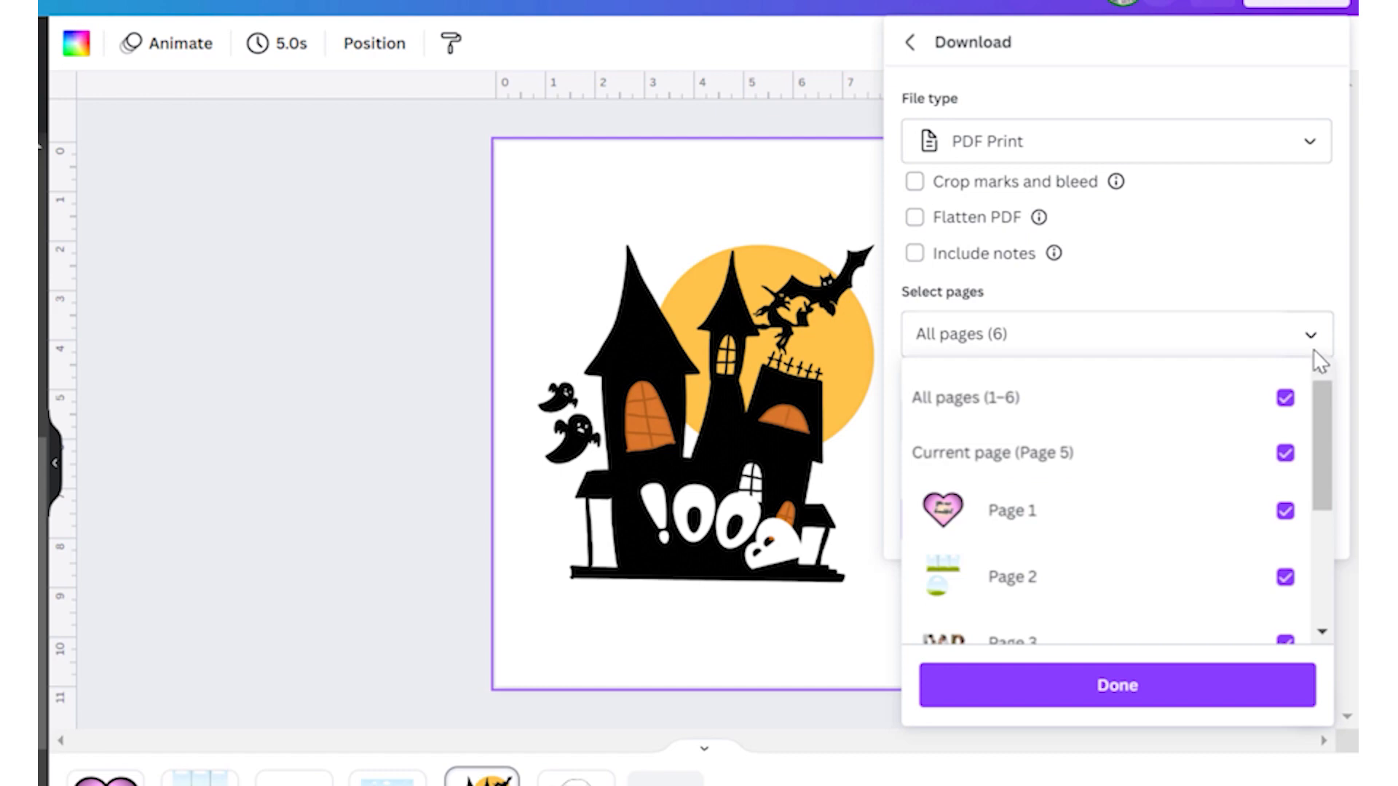
pyautogui.scroll(-4, 1329, 560)
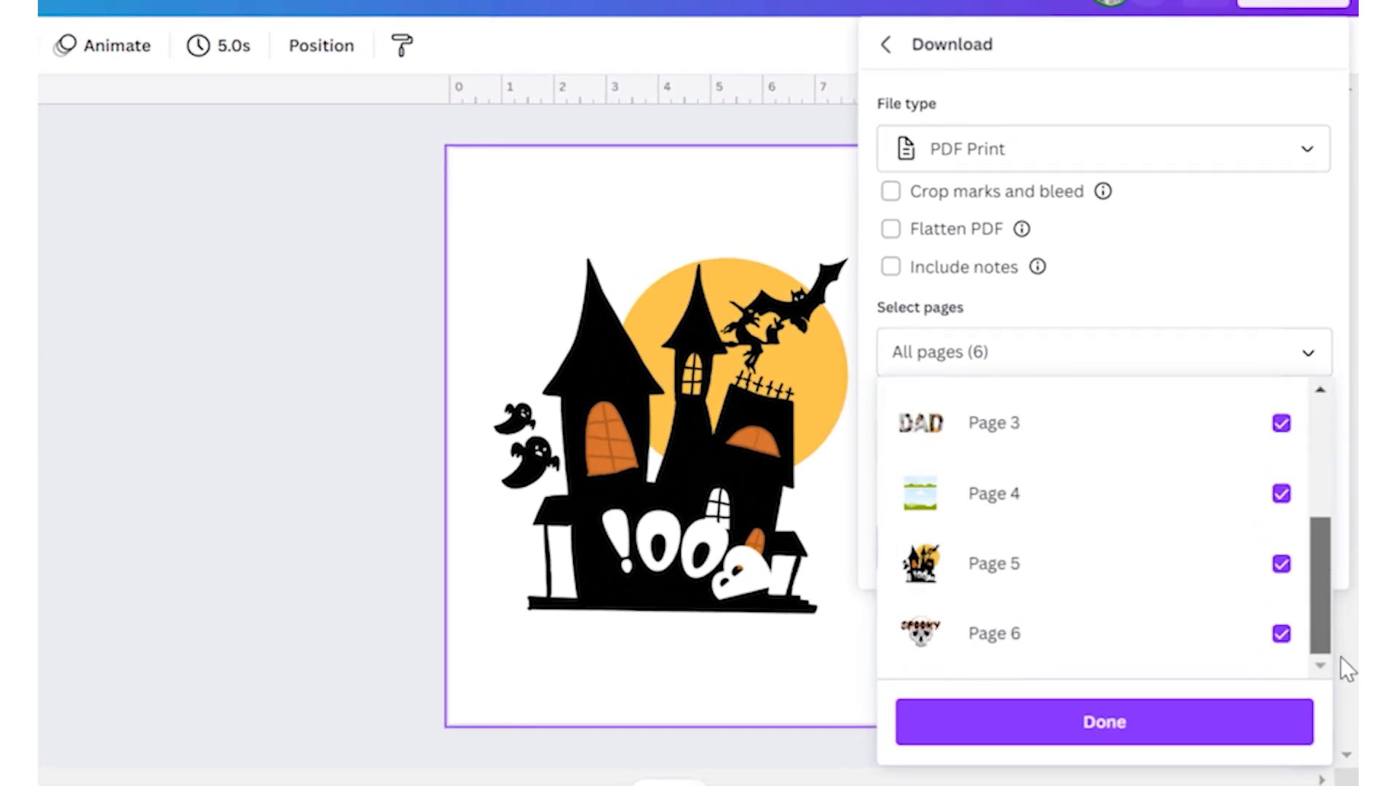
pyautogui.scroll(5, 1323, 447)
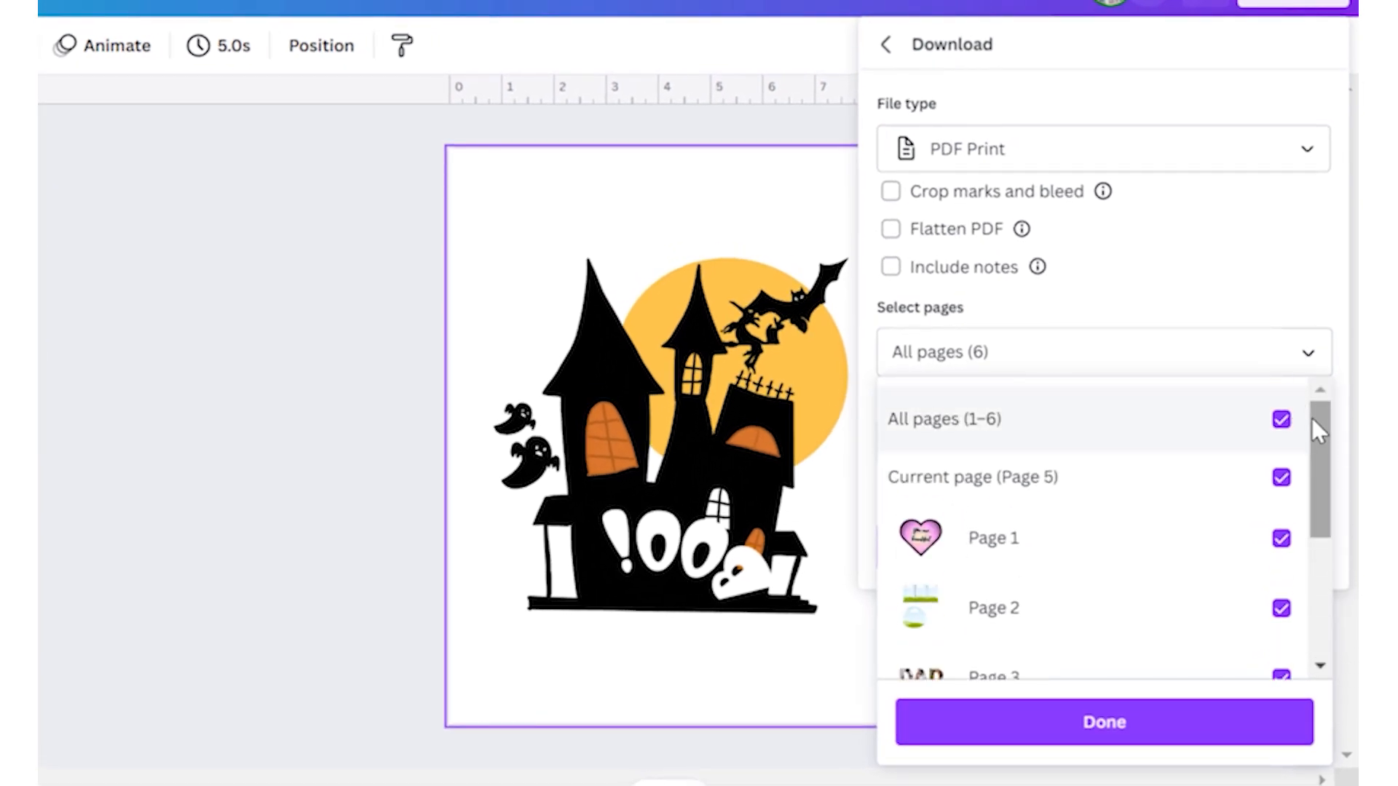
pyautogui.click(1281, 421)
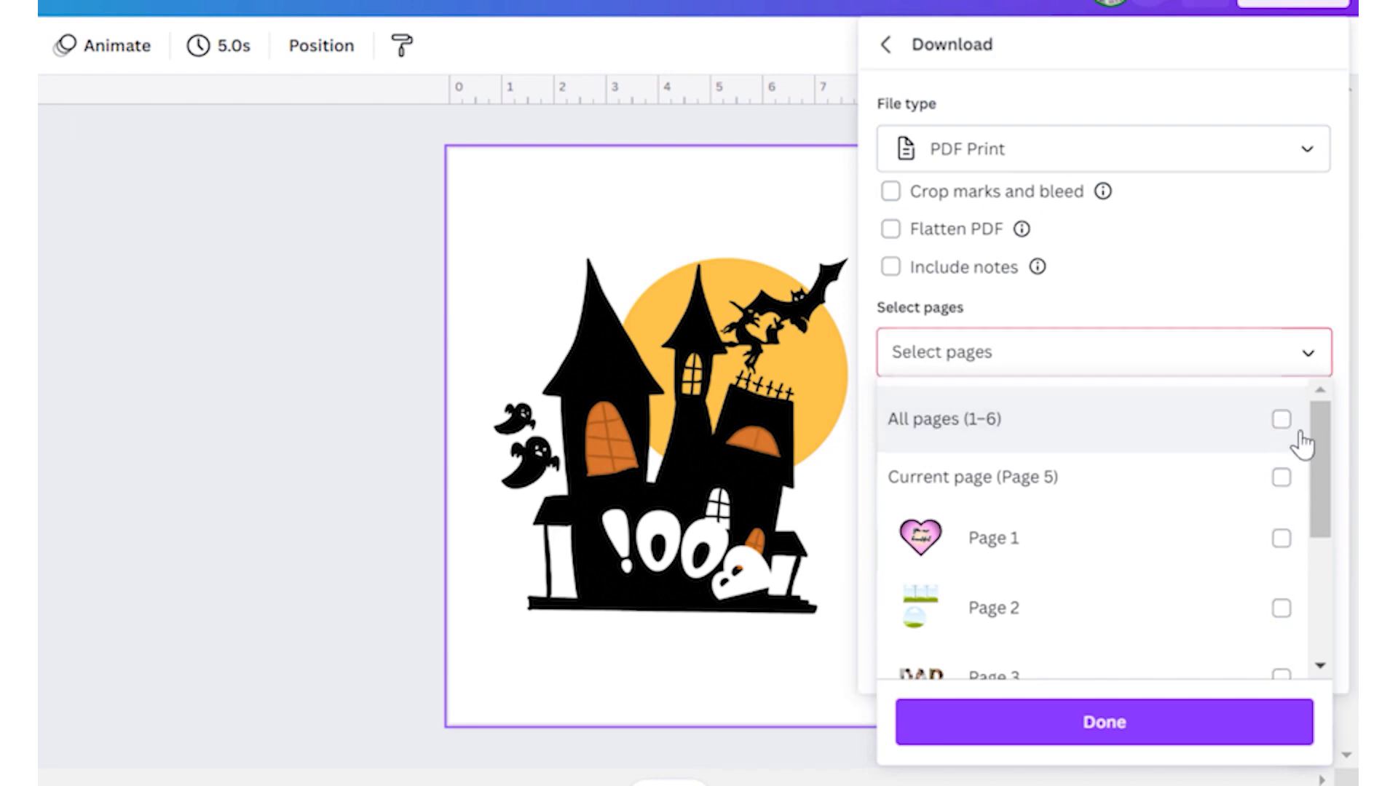
pyautogui.scroll(-4, 1326, 480)
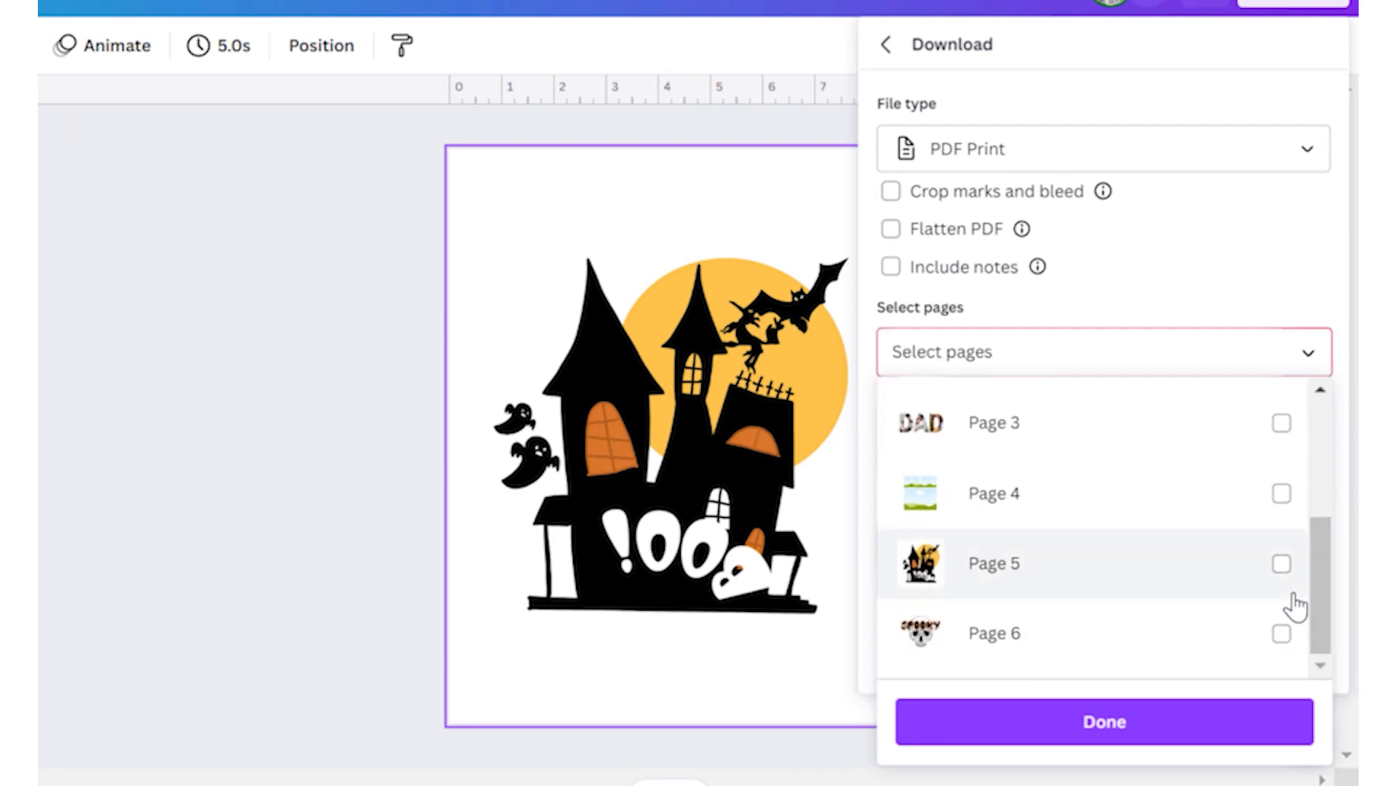
pyautogui.click(1283, 568)
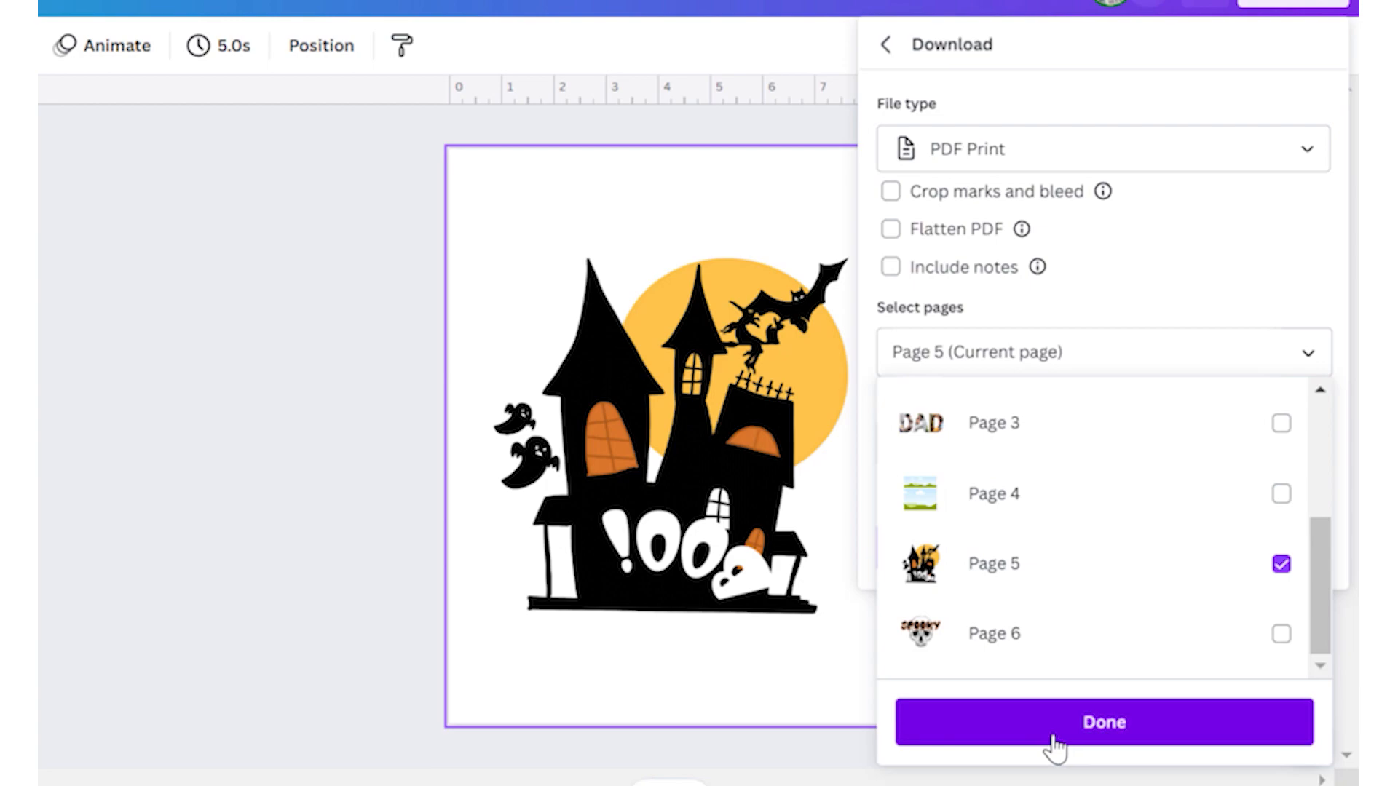
pyautogui.click(1139, 737)
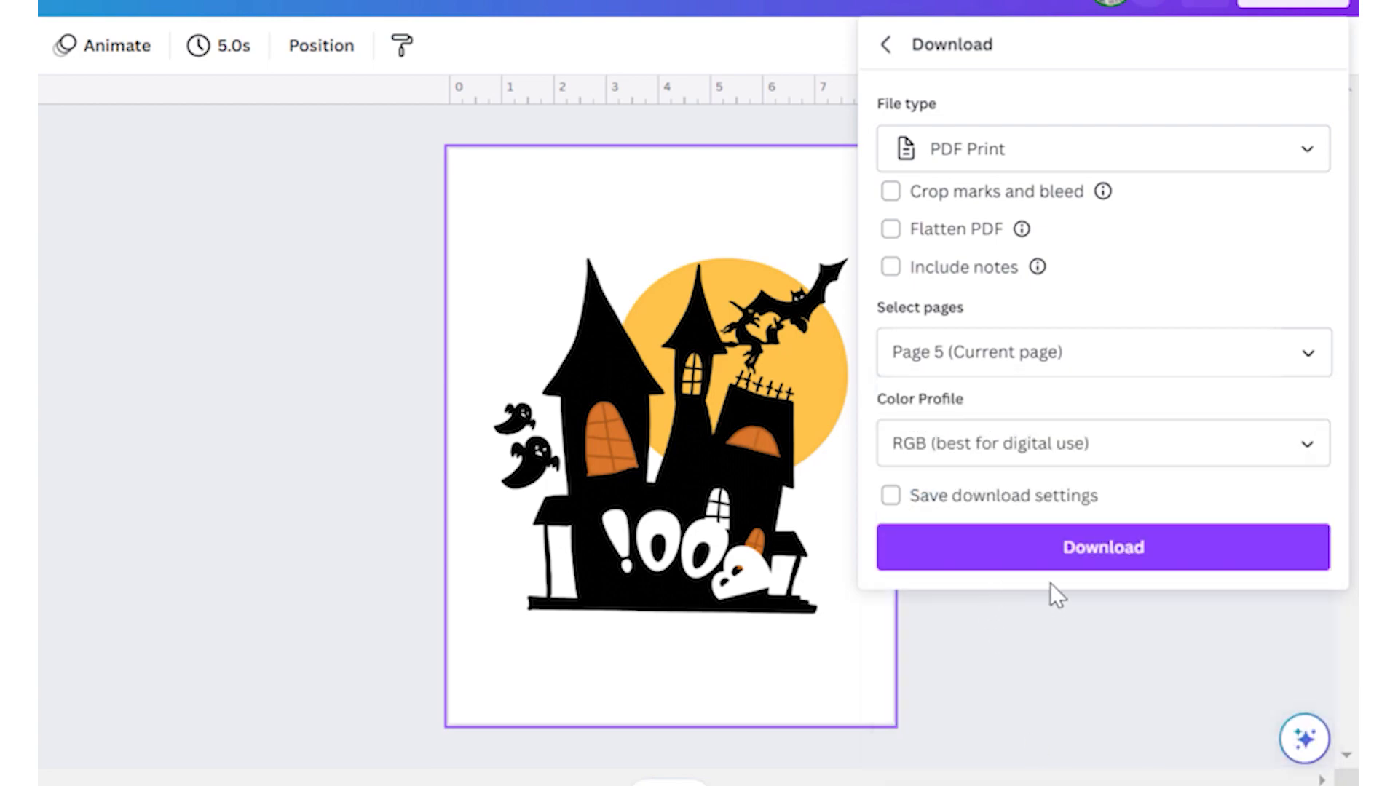
# - Download page 5 as a PDF Print file and open the downloaded PDF in the browser to look over the page
pyautogui.click(1125, 553)
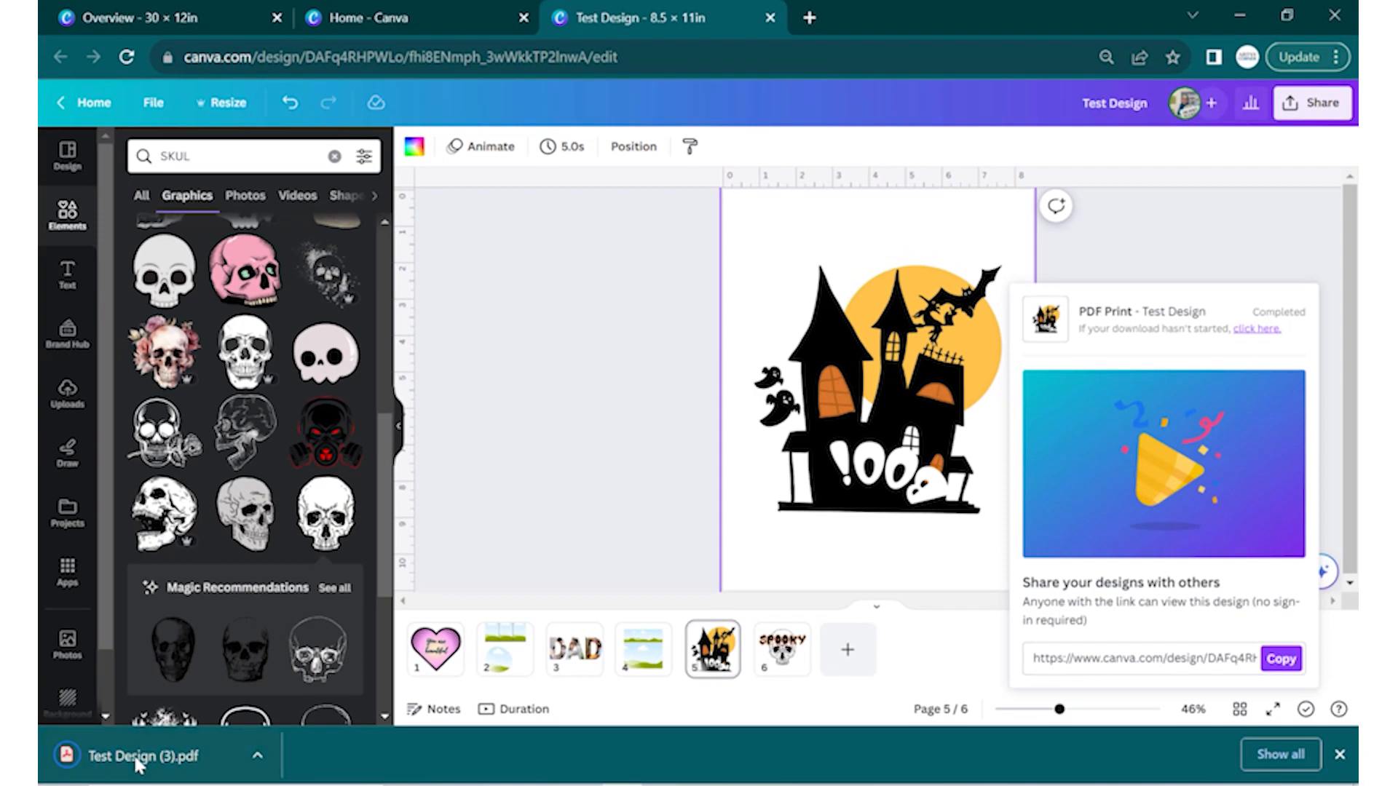
pyautogui.click(136, 761)
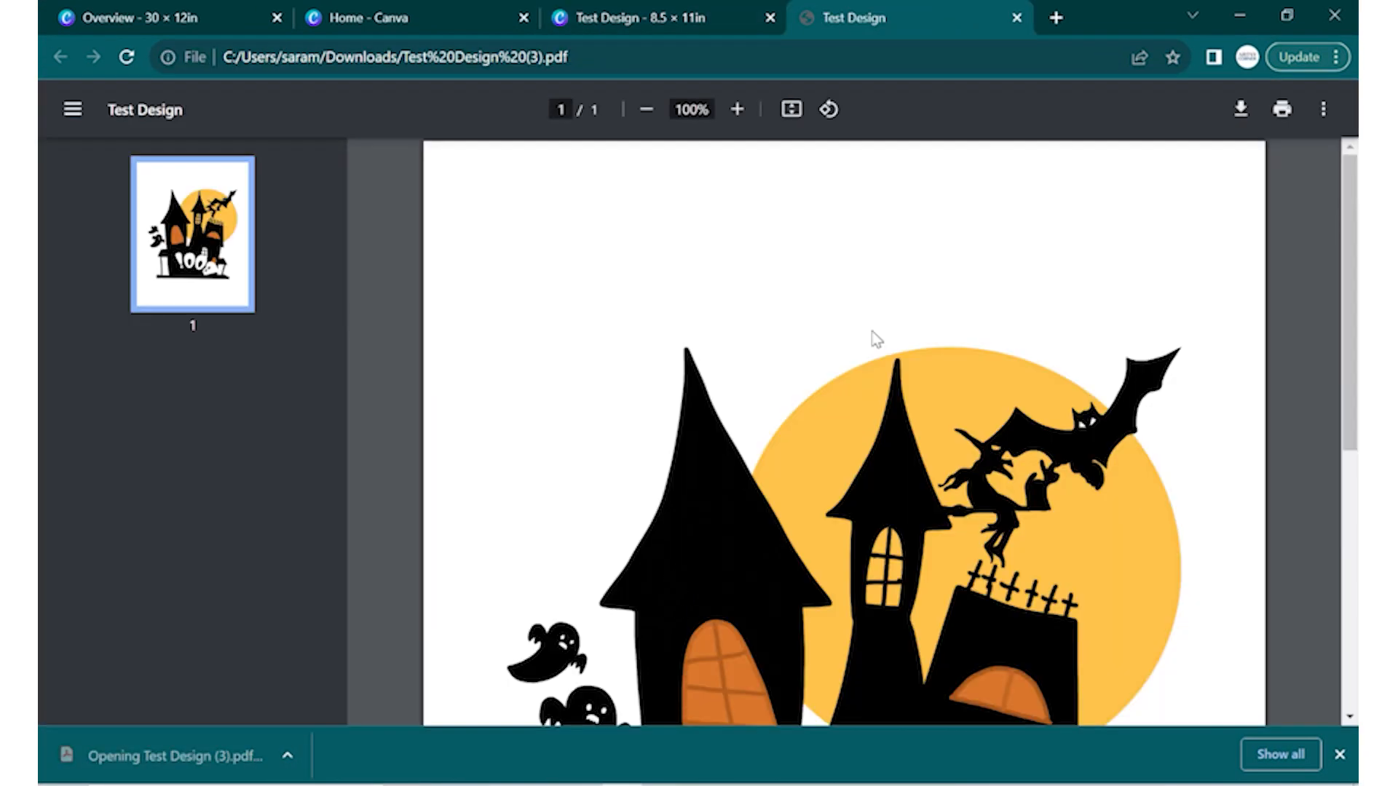
pyautogui.scroll(-3, 911, 287)
pyautogui.scroll(6, 912, 287)
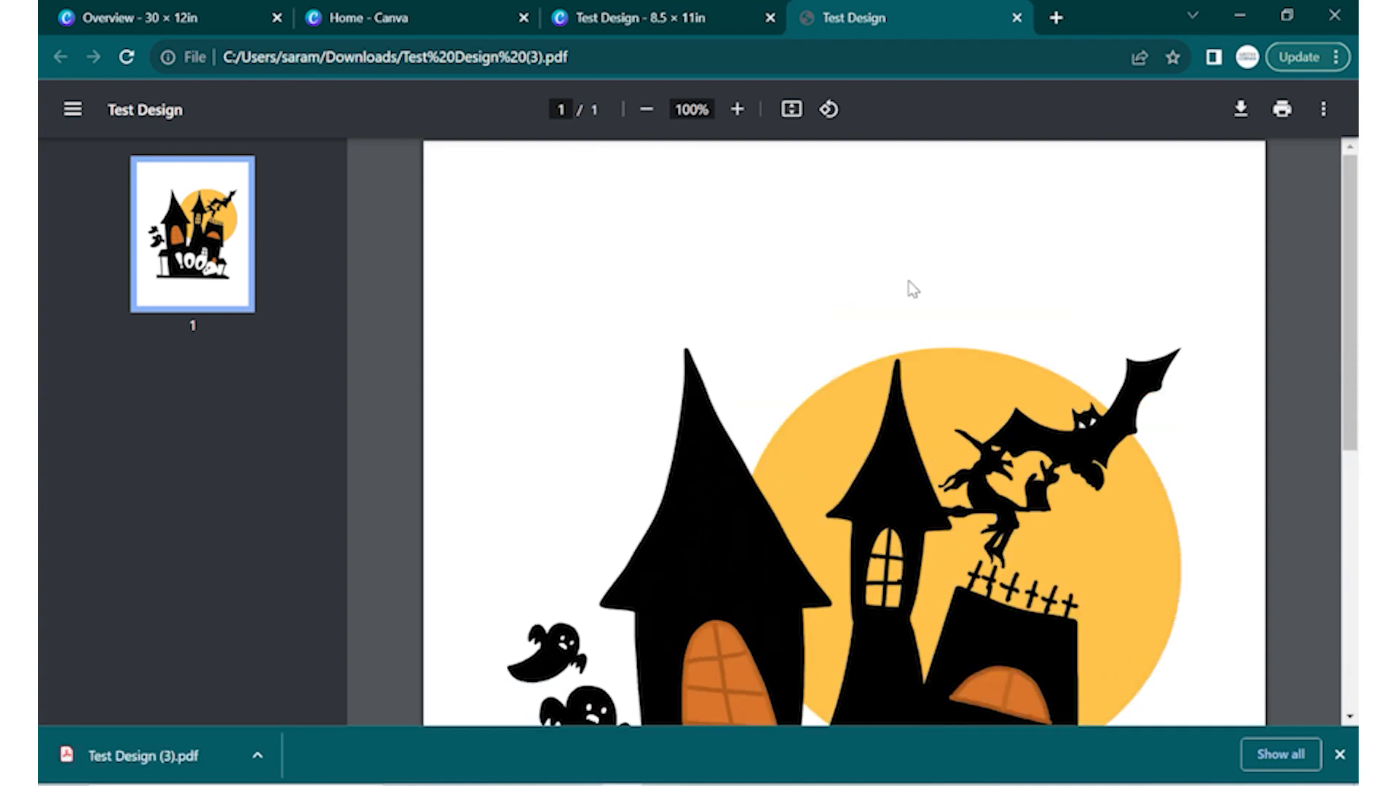